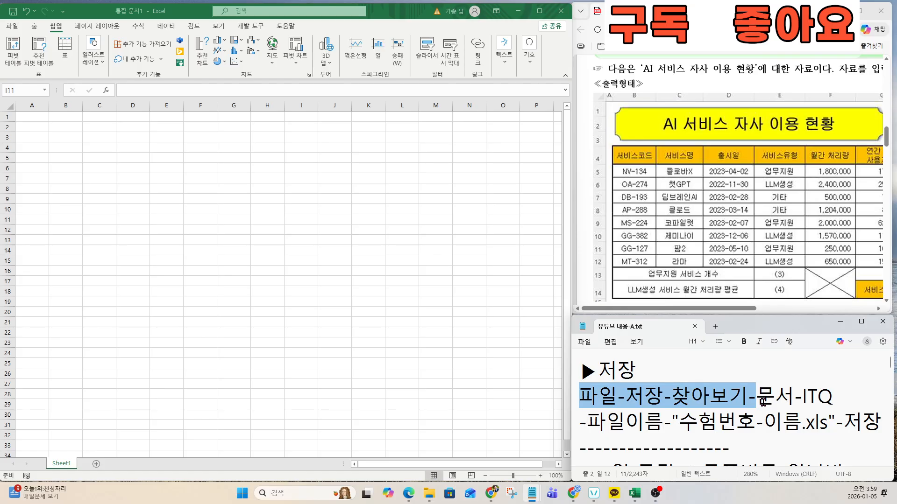
Step: Start Save As and browse to the ITQ folder inside Documents
left_click_drag(760, 400, 880, 422)
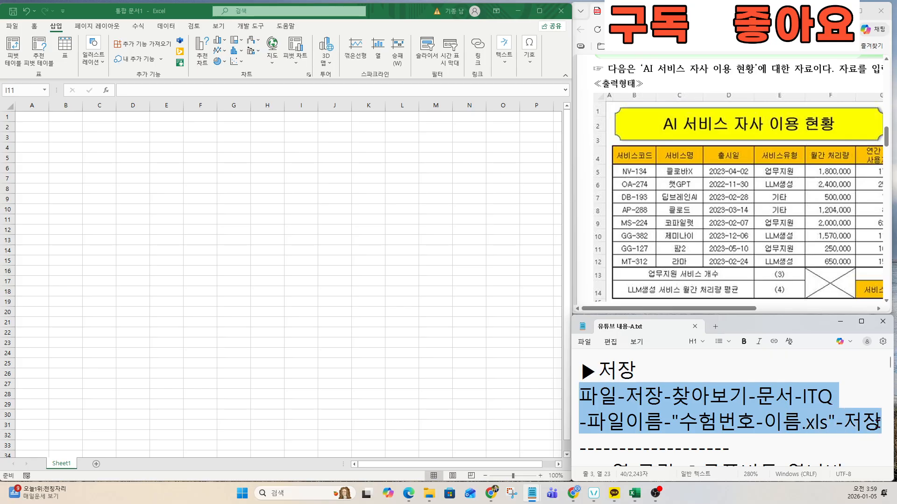
left_click(13, 26)
left_click(26, 133)
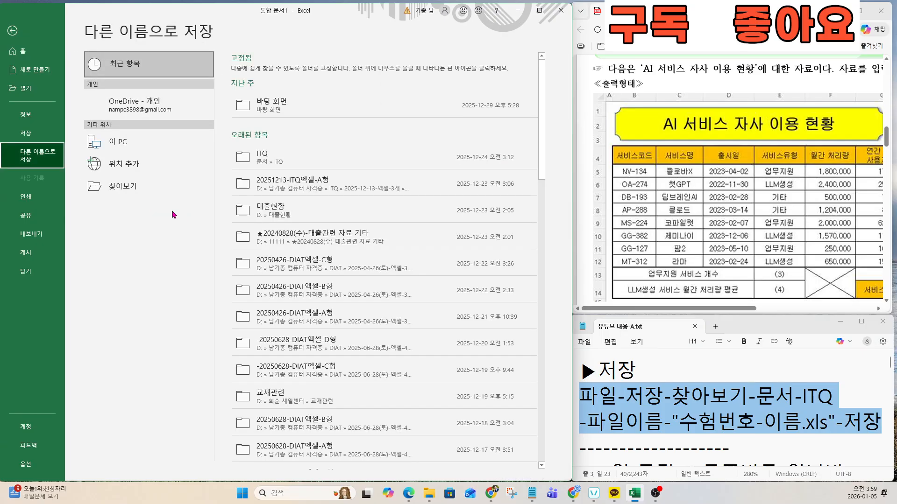
left_click(140, 186)
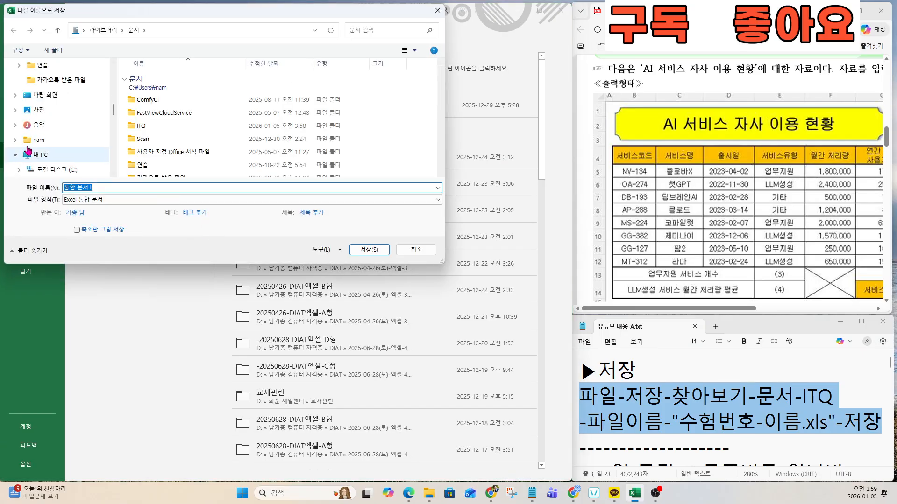
scroll(29, 150, "up", 5)
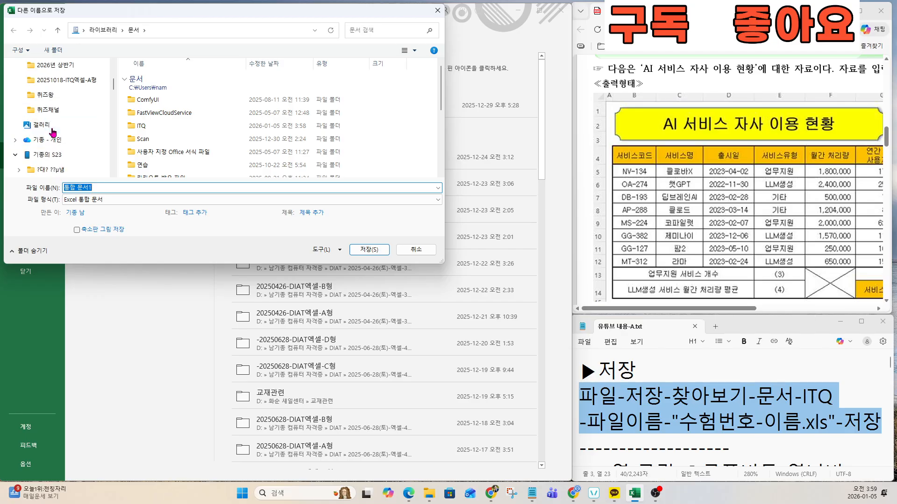
scroll(53, 136, "down", 5)
left_click(39, 95)
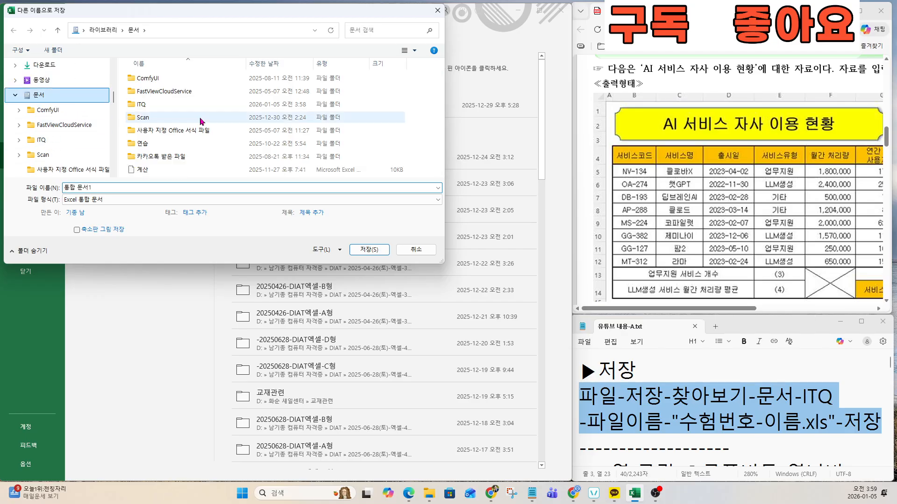
double_click(141, 104)
Step: Name the workbook with the exam number and candidate name and save it
left_click(102, 189)
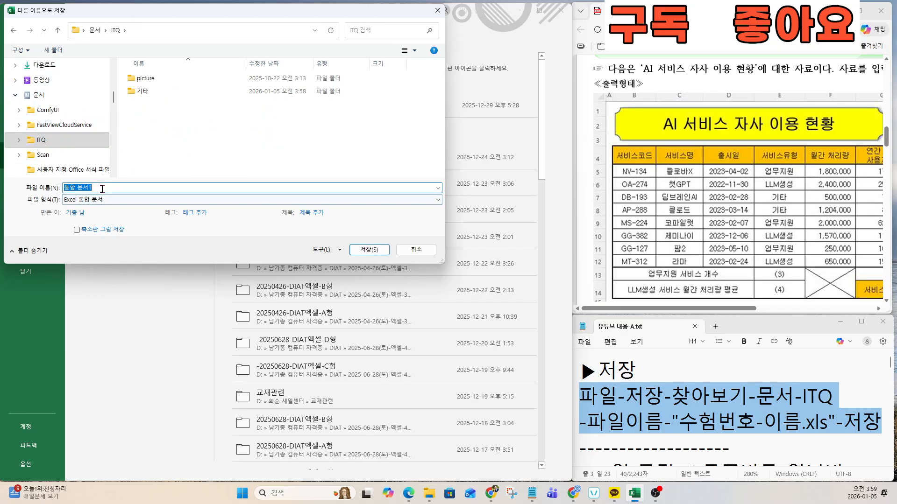
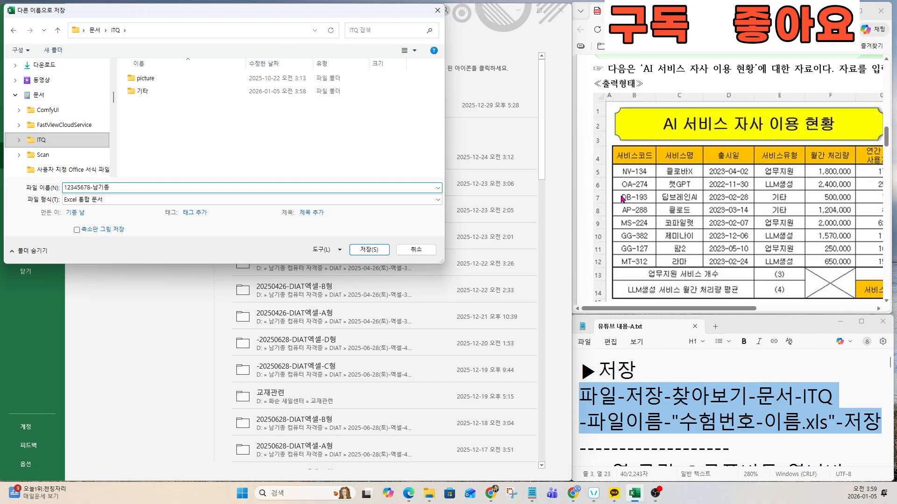
scroll(691, 176, "up", 10)
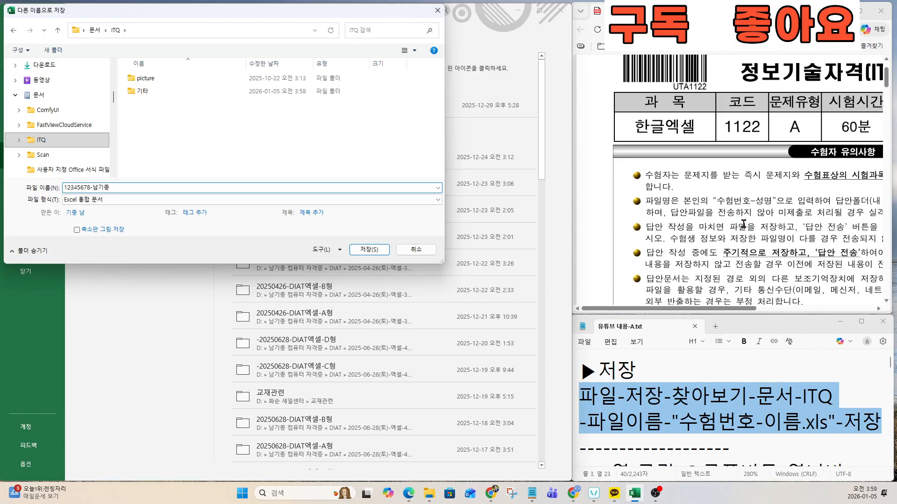
left_click_drag(716, 201, 776, 201)
scroll(777, 201, "up", 3)
left_click(207, 214)
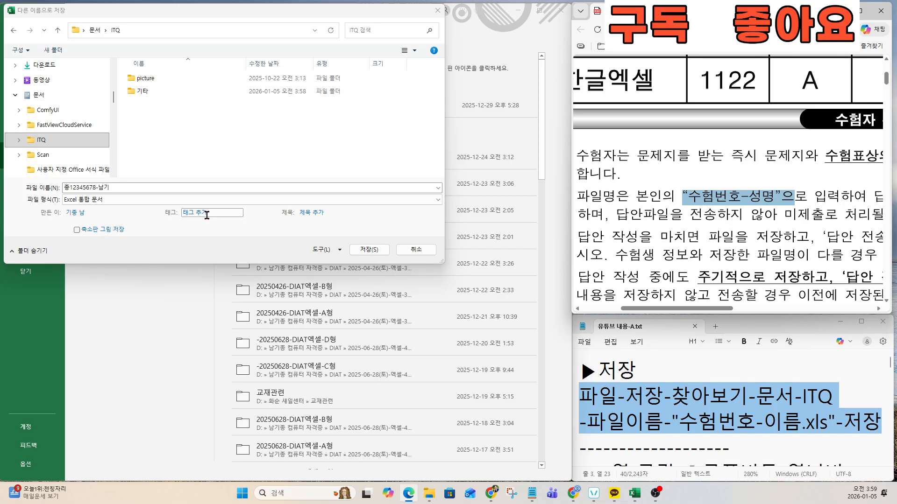
left_click(369, 249)
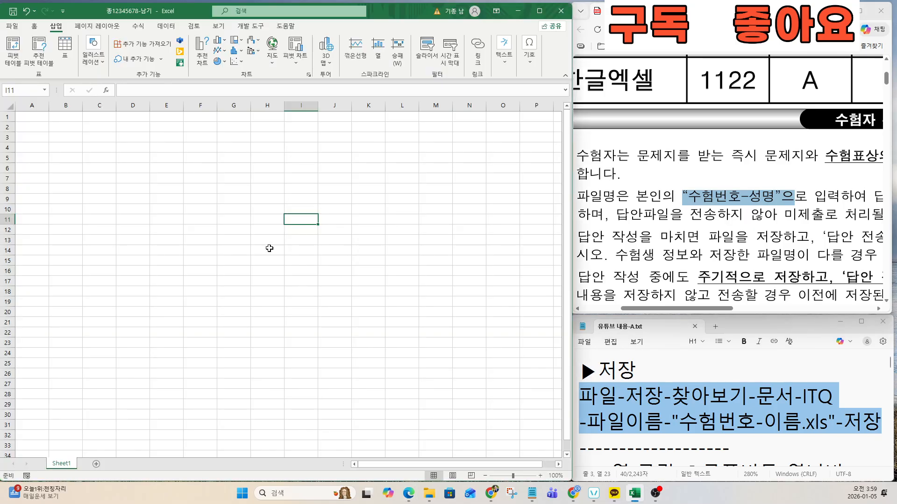
left_click(199, 218)
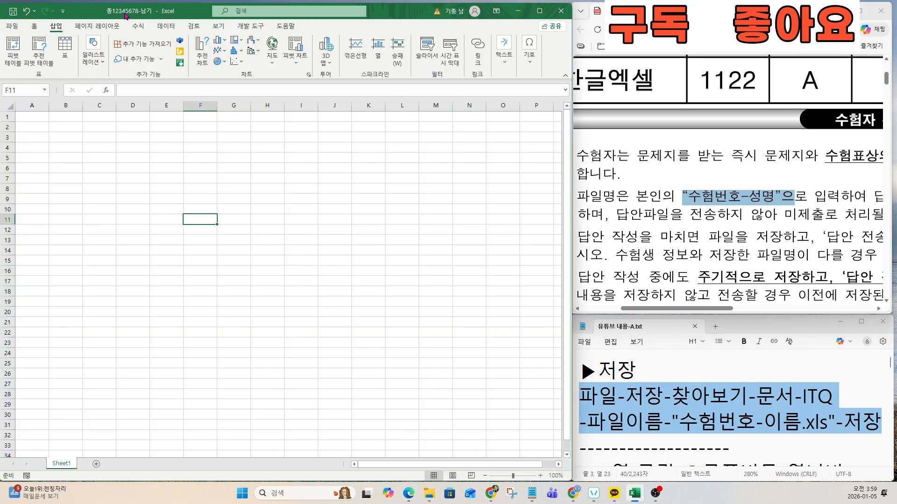
left_click(118, 186)
left_click(233, 240)
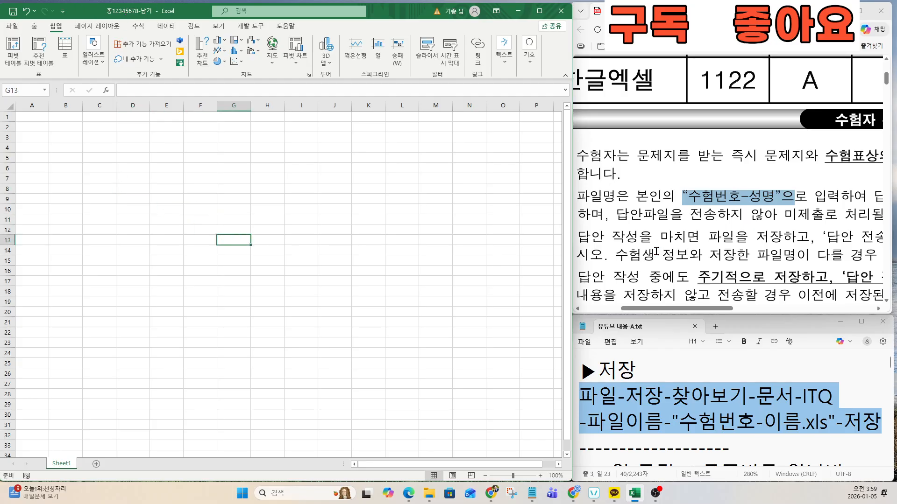
left_click(670, 281)
scroll(664, 274, "down", 1)
scroll(665, 275, "down", 4)
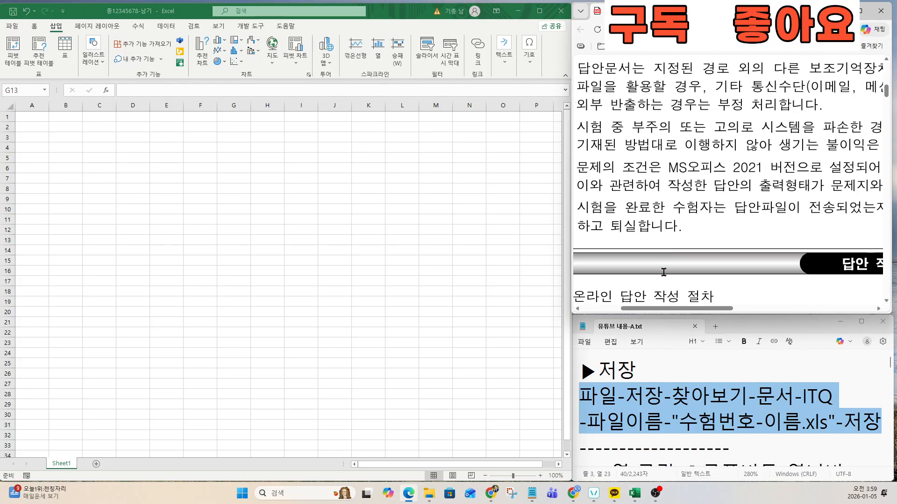
left_click_drag(676, 311, 661, 322)
scroll(686, 276, "down", 3)
scroll(686, 276, "down", 2)
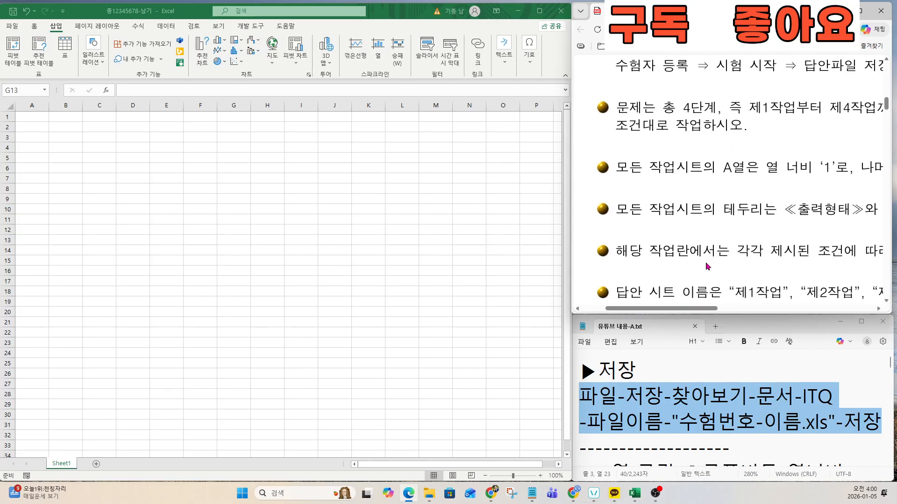
left_click_drag(717, 169, 833, 171)
scroll(823, 192, "up", 4)
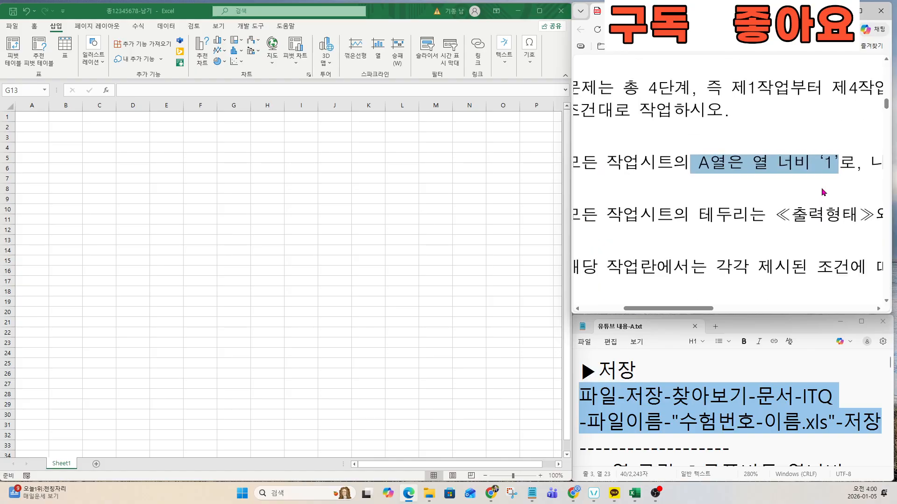
left_click(690, 399)
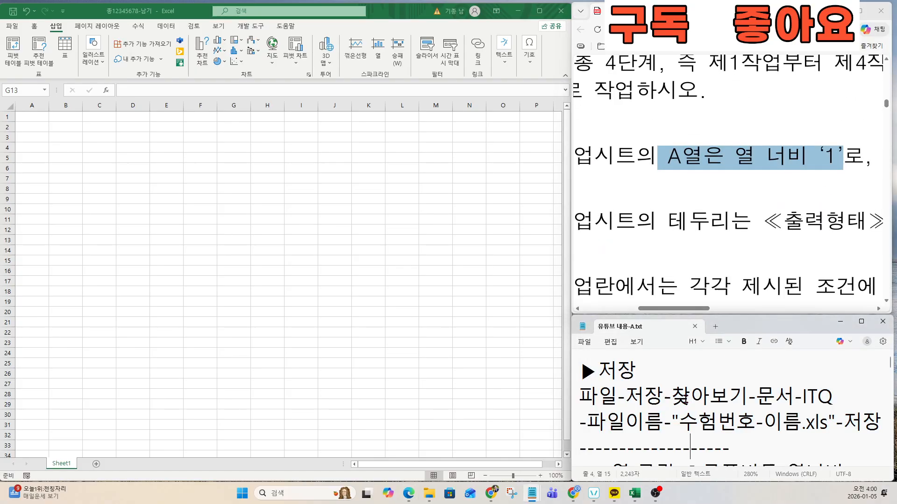
key("Down")
key("Down")
key("Down")
key("Down")
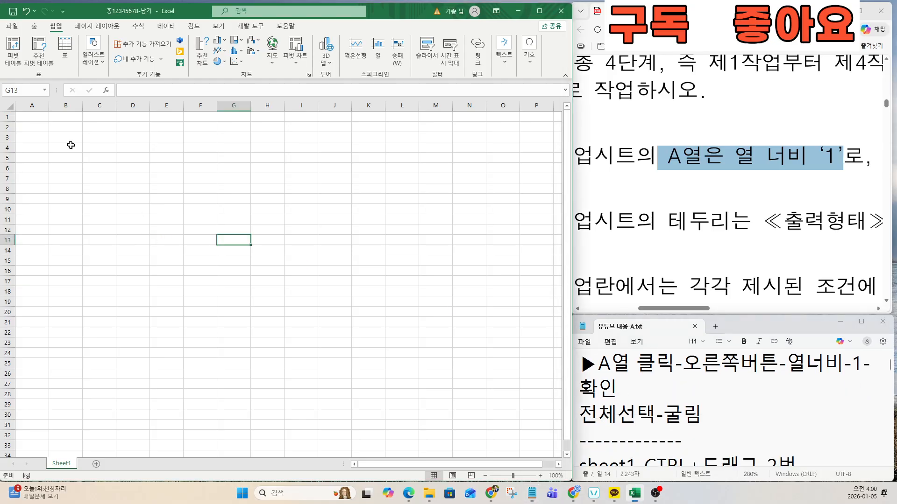
Step: Set column A's width to 1
left_click(32, 106)
right_click(37, 110)
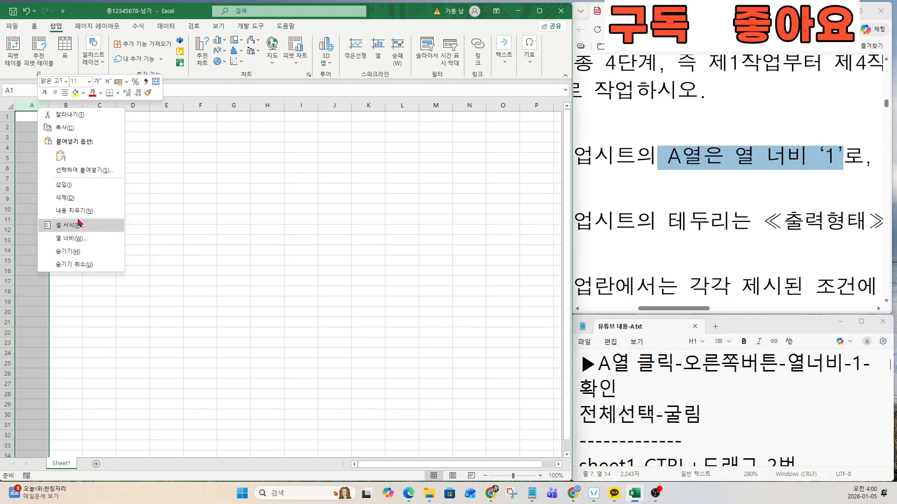
left_click(74, 240)
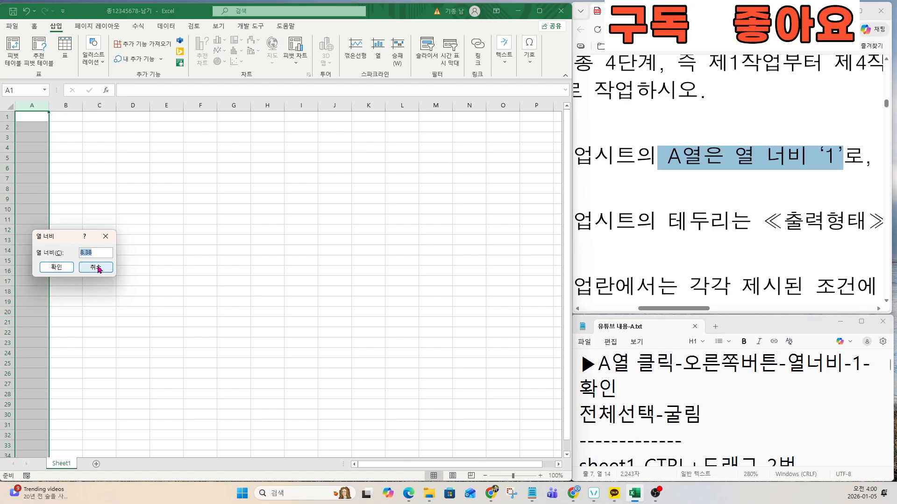
type("1")
left_click(55, 268)
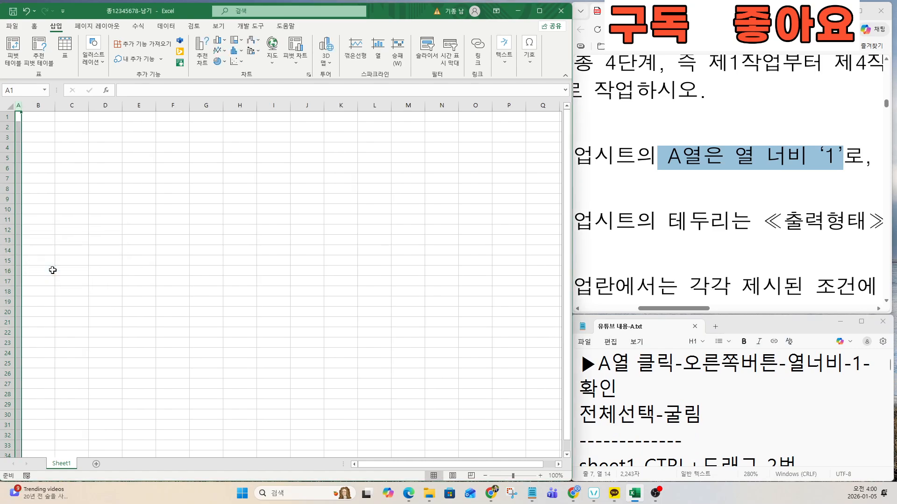
Step: Select the entire sheet and change its font to 굴림
left_click(673, 390)
left_click_drag(704, 415, 573, 416)
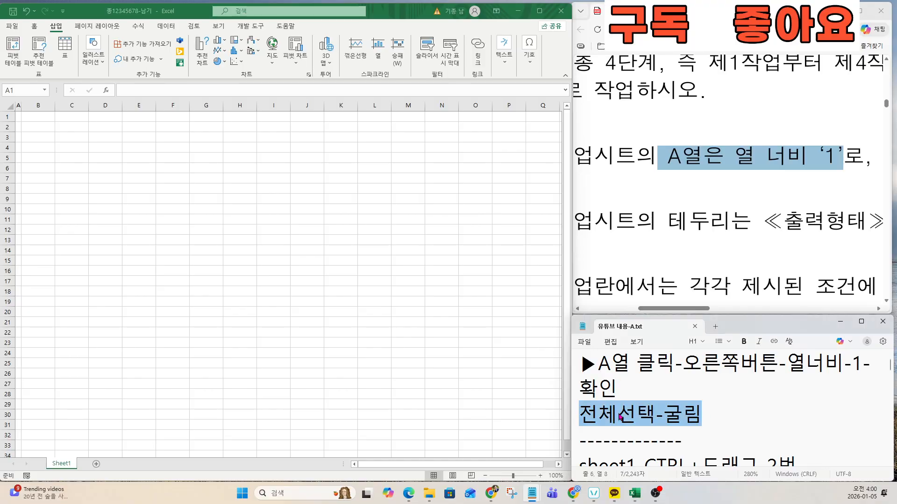
left_click(8, 106)
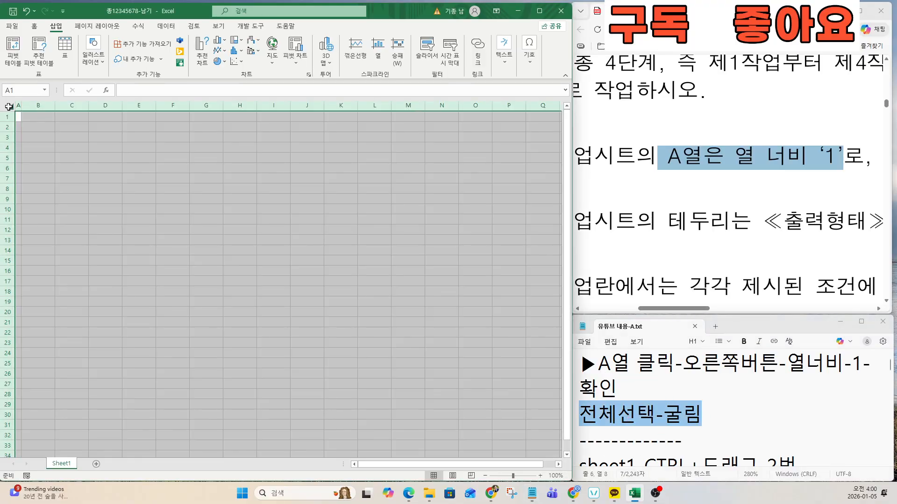
left_click(35, 26)
left_click(94, 44)
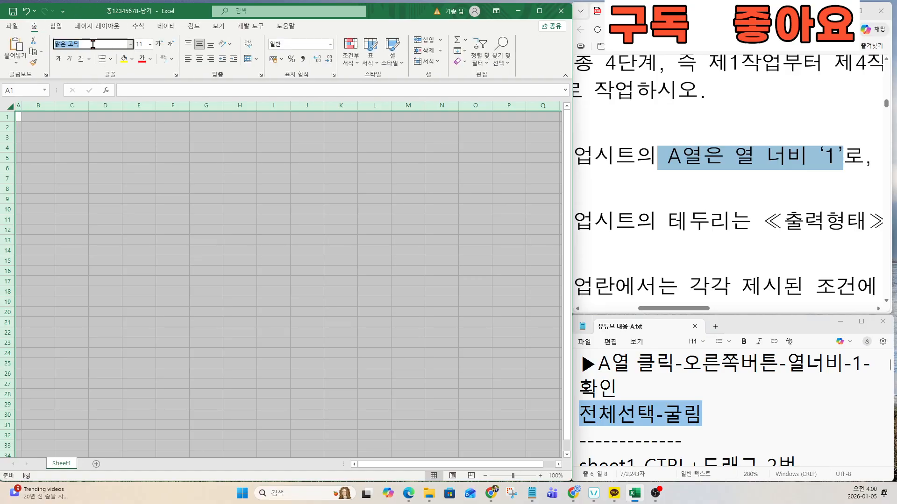
type("굴림")
key("Return")
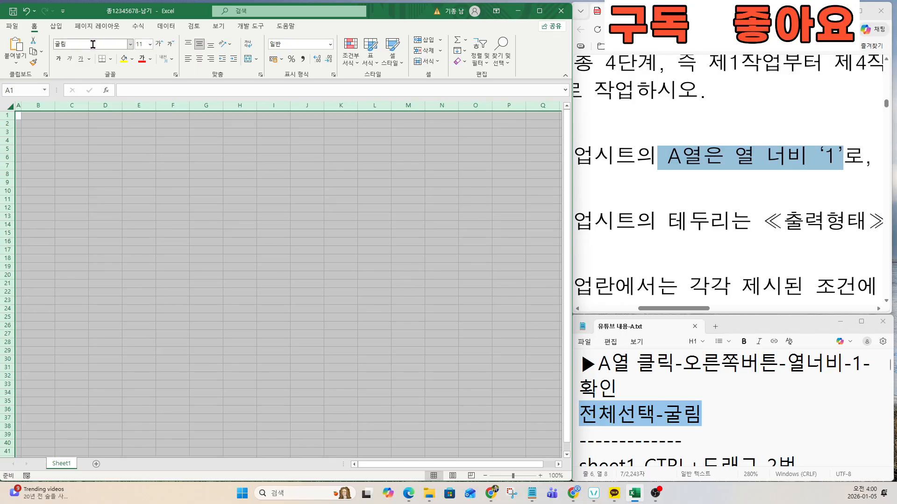
left_click(643, 411)
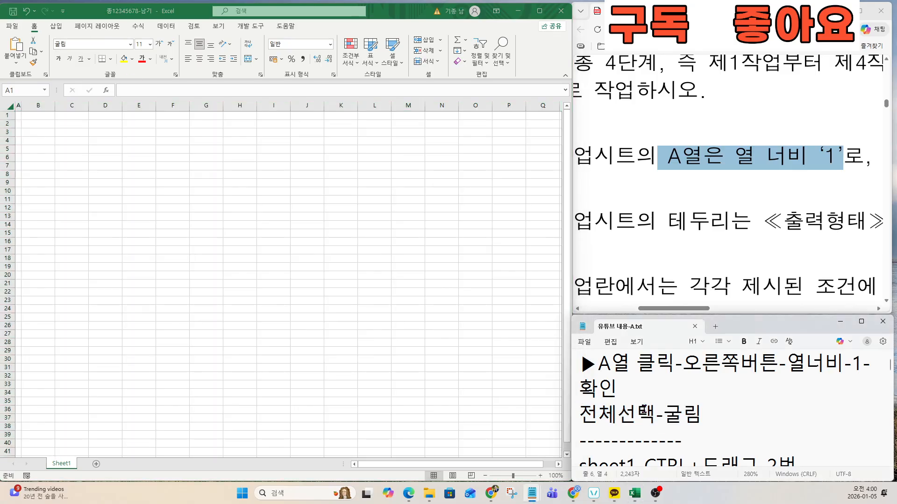
key("Down")
key("Down")
key("Down")
key("Down")
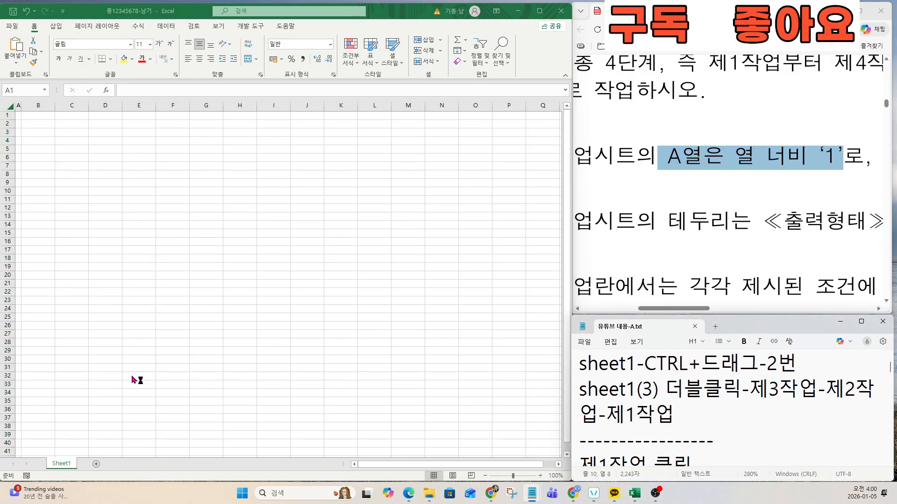
left_click(684, 242)
scroll(682, 242, "down", 5)
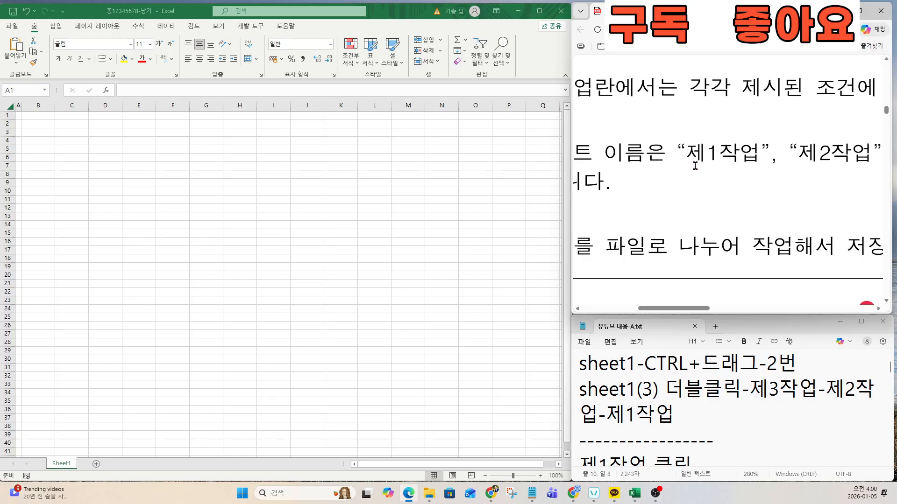
scroll(695, 166, "down", 4, "ctrl")
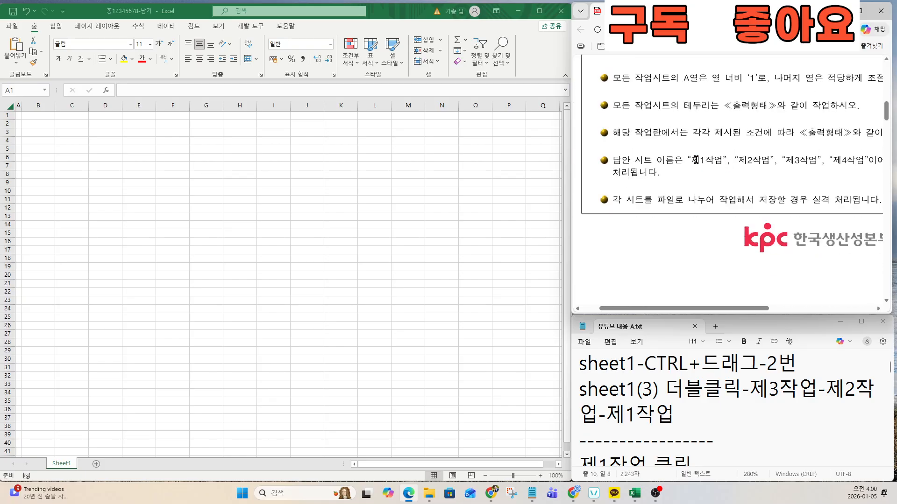
left_click_drag(694, 159, 888, 161)
left_click(713, 163)
left_click_drag(692, 161, 808, 161)
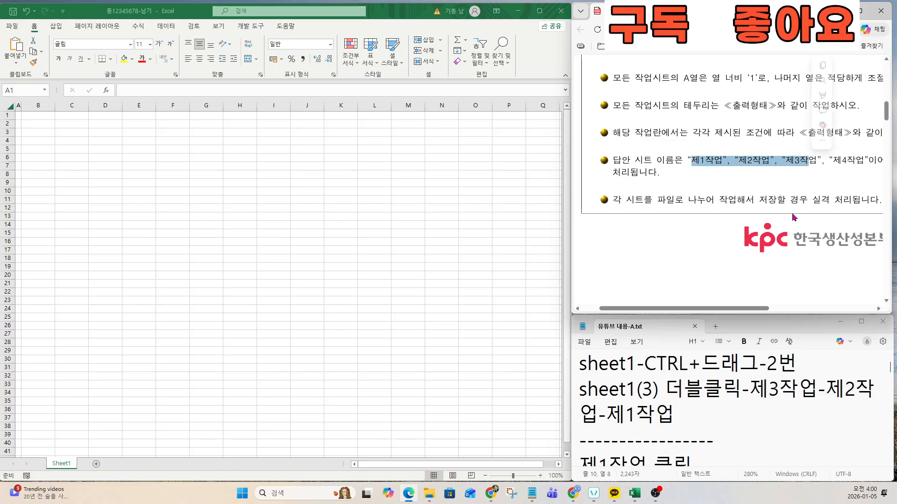
scroll(770, 196, "right", 3)
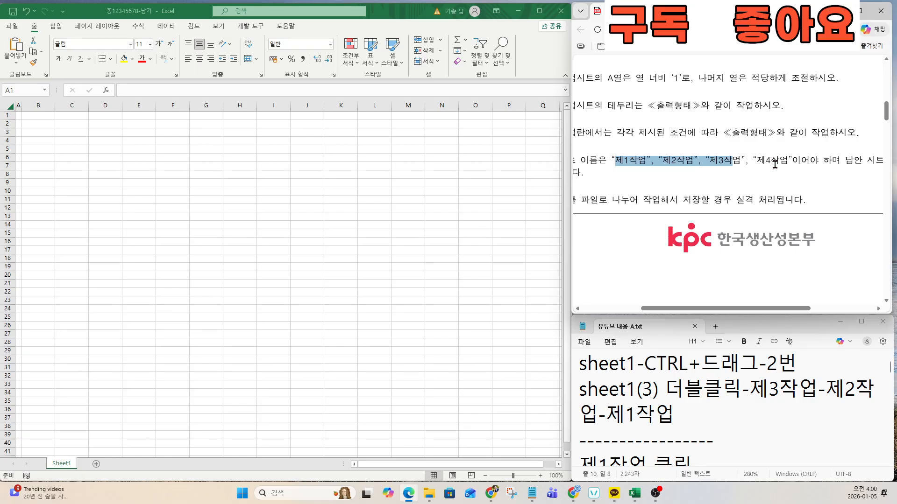
left_click(628, 388)
left_click(574, 370)
left_click(625, 383)
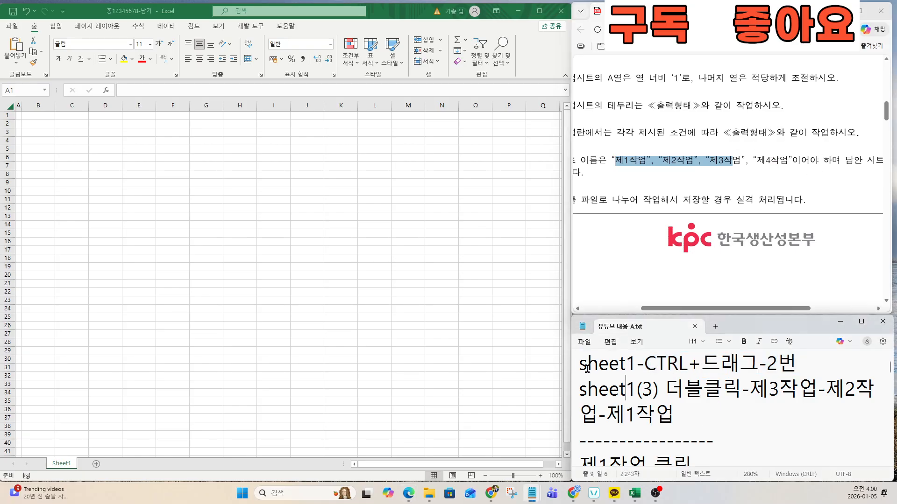
left_click(575, 368)
left_click_drag(580, 363, 679, 416)
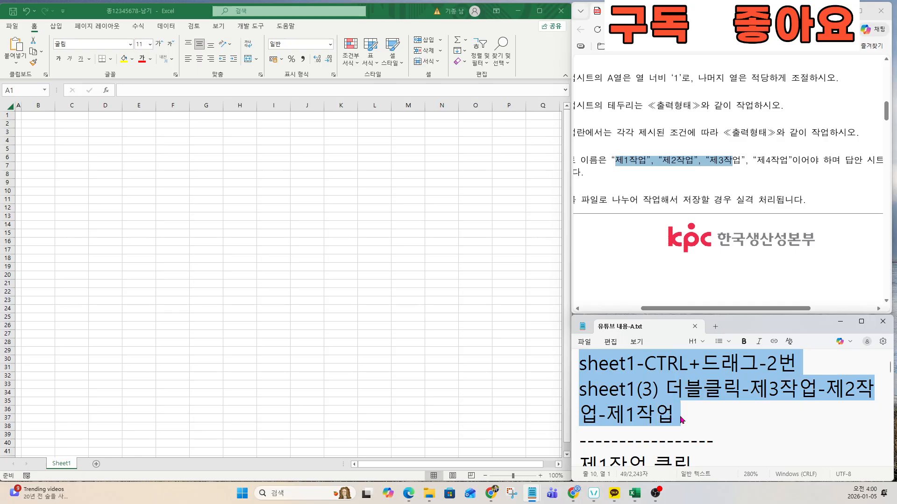
left_click(62, 466)
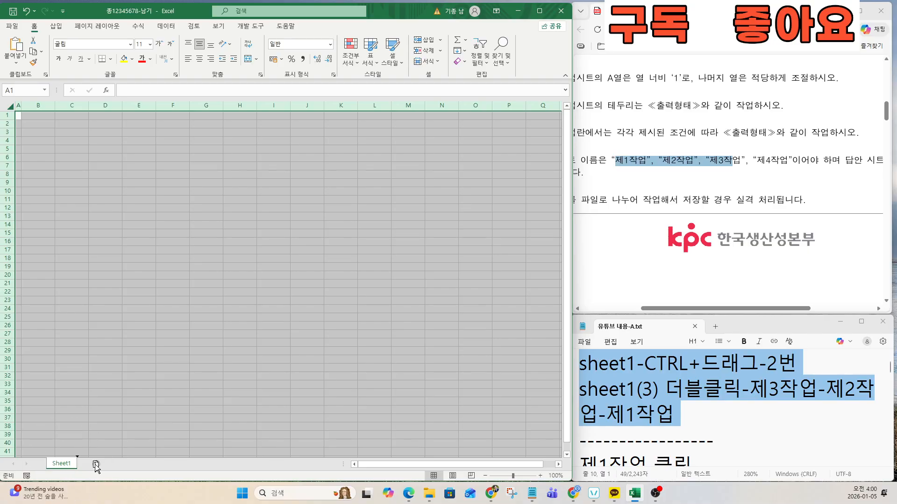
Step: Copy Sheet1 twice and rename the last copy 제3작업
left_click_drag(95, 465, 141, 476)
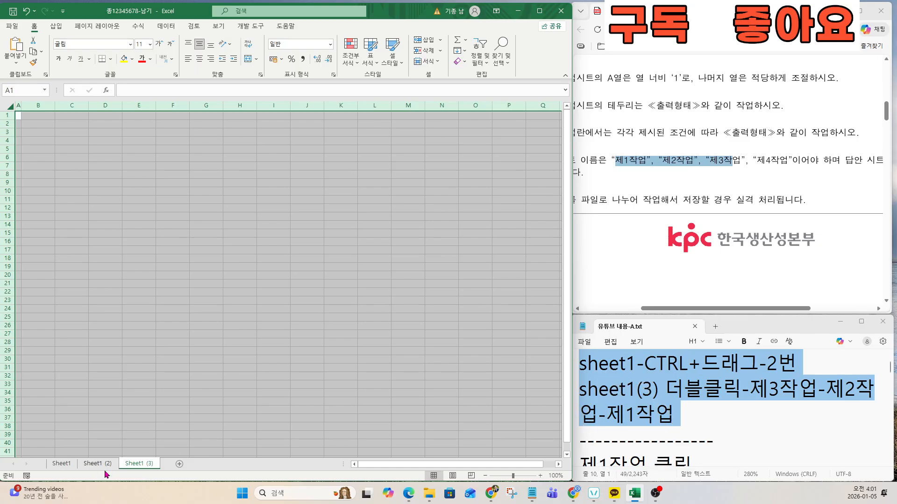
double_click(128, 465)
type("ㄹ제")
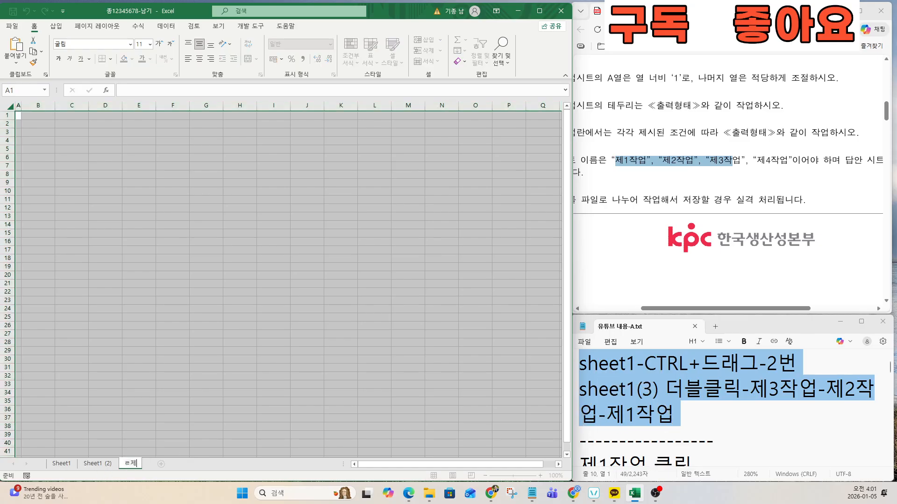
key("BackSpace")
key("BackSpace")
type("제3자ㄱ업")
key("Return")
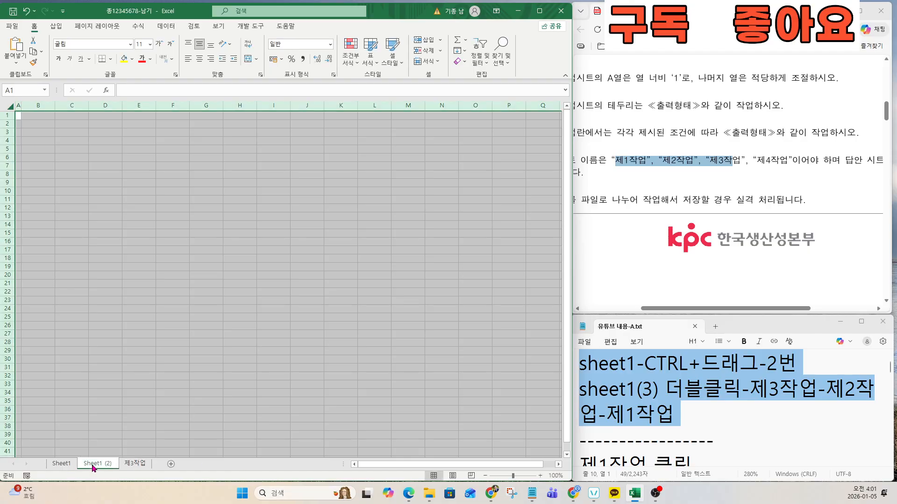
Step: Rename the second copy 제2작업 and the original Sheet1 제1작업
double_click(93, 464)
type("제2작")
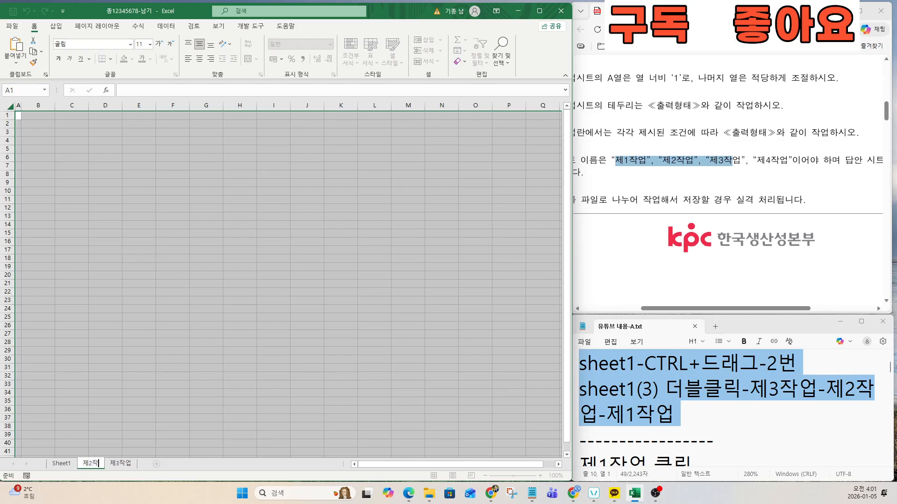
type("업")
key("Return")
double_click(61, 464)
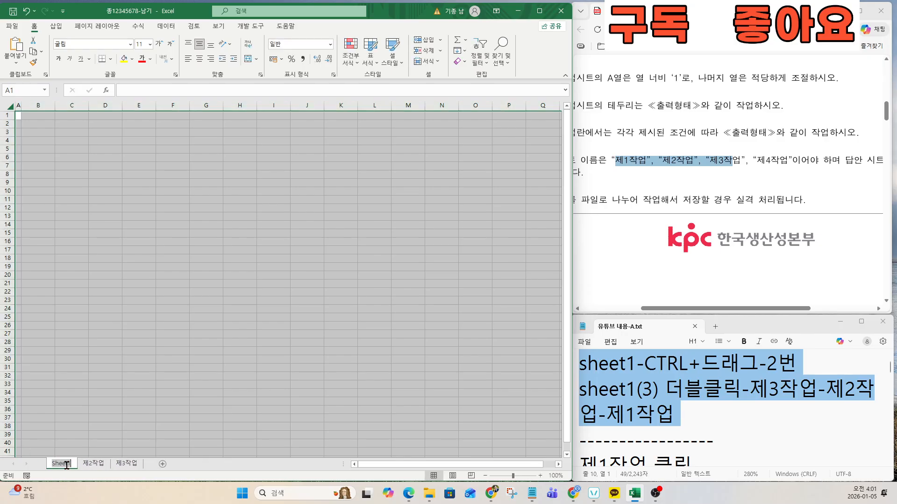
type("제1작업")
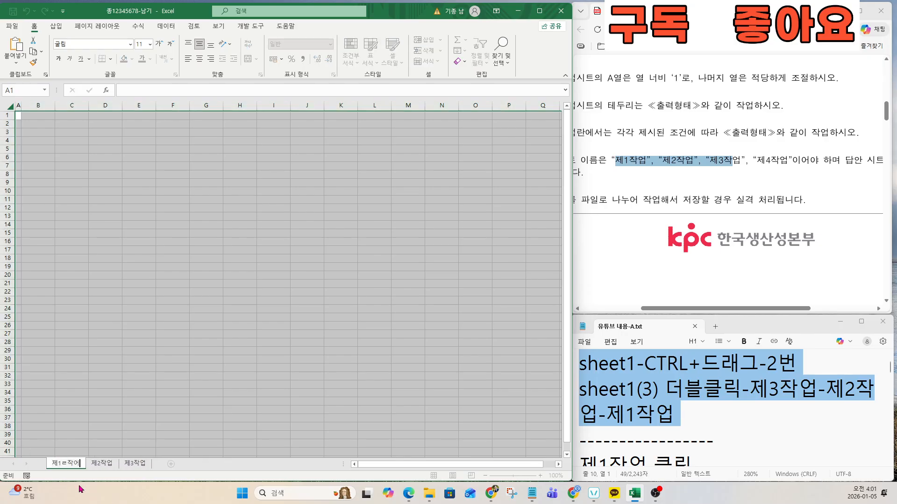
key("Return")
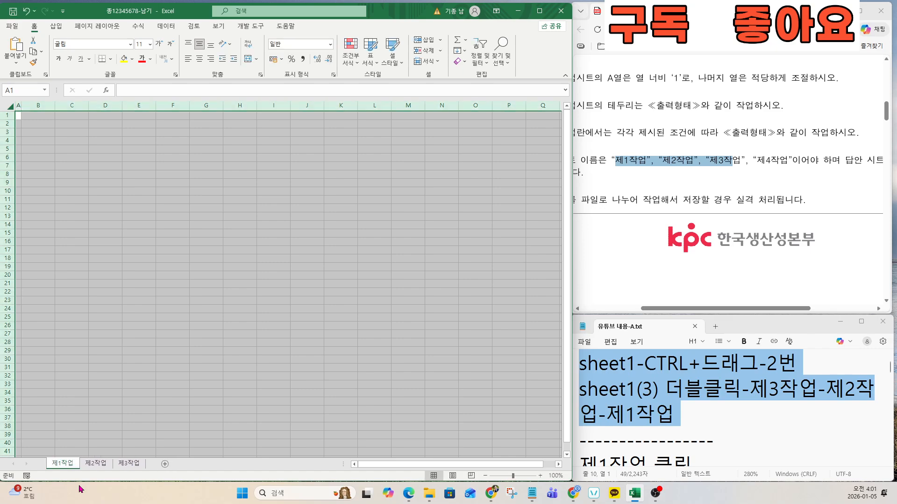
left_click(73, 385)
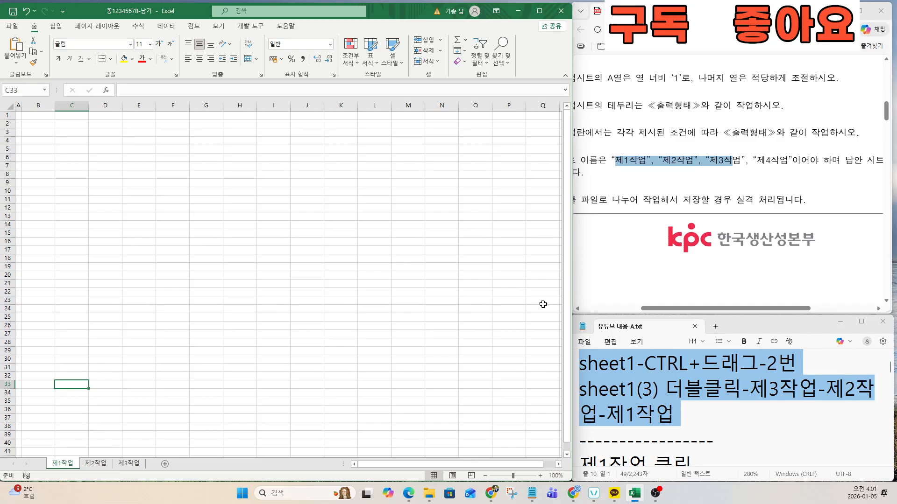
left_click(634, 374)
key("Down")
key("Down")
key("Down")
key("Down")
key("Down")
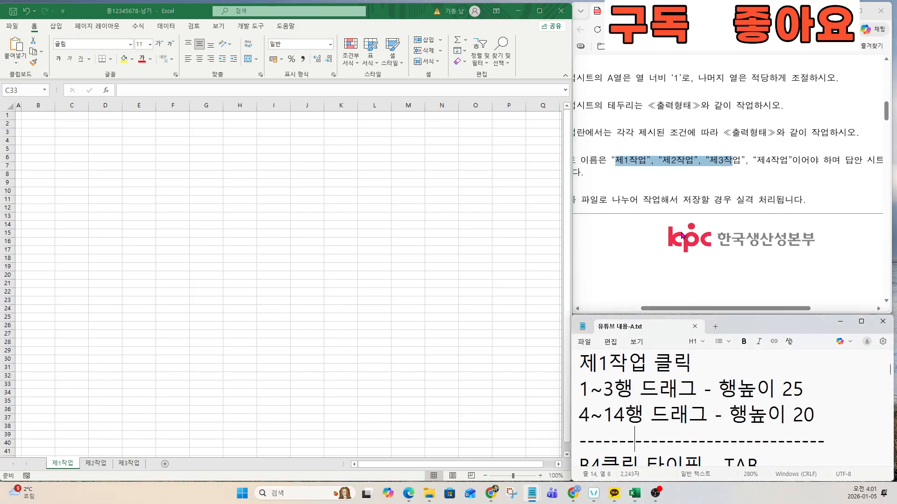
scroll(681, 235, "down", 5)
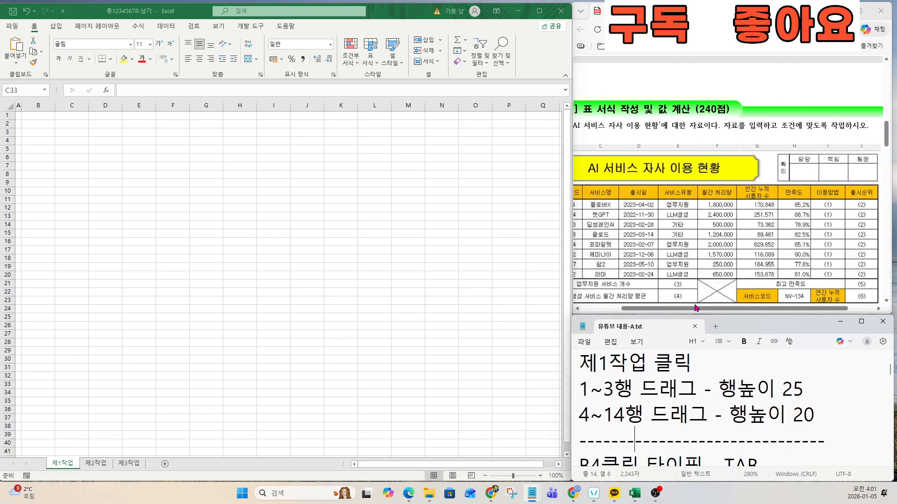
left_click_drag(696, 307, 656, 308)
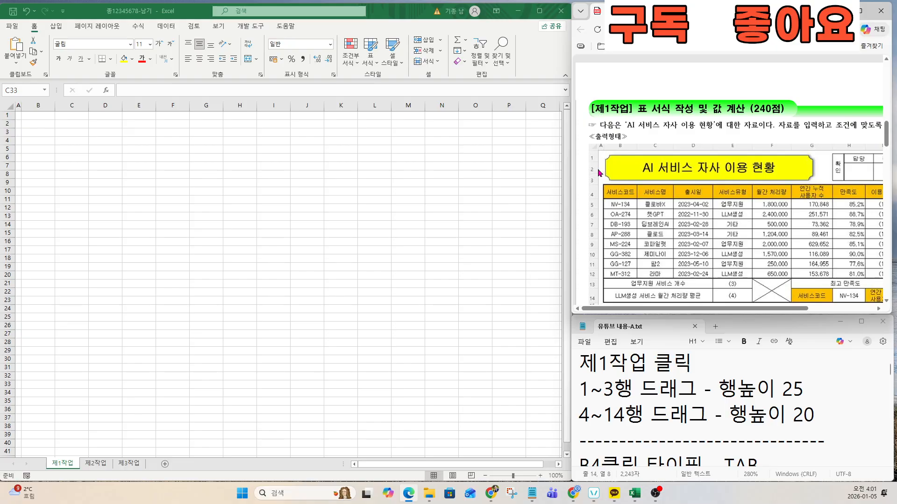
scroll(600, 173, "up", 3)
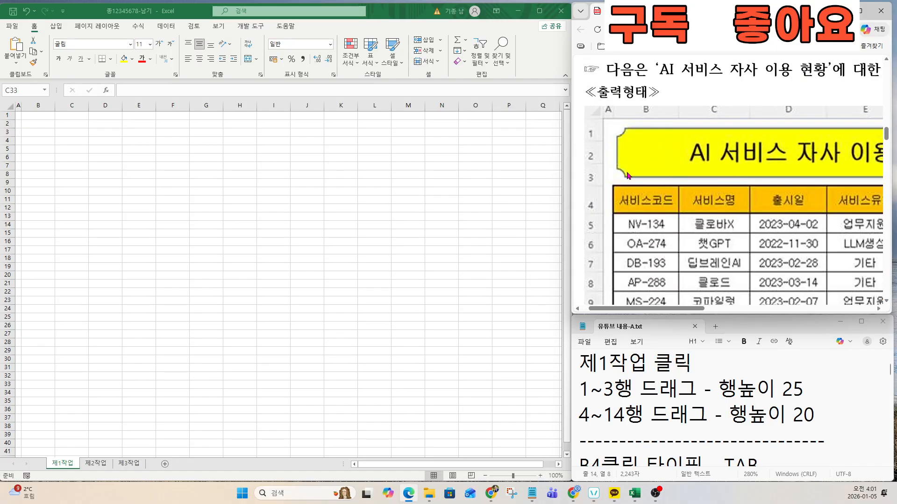
left_click_drag(810, 393, 578, 395)
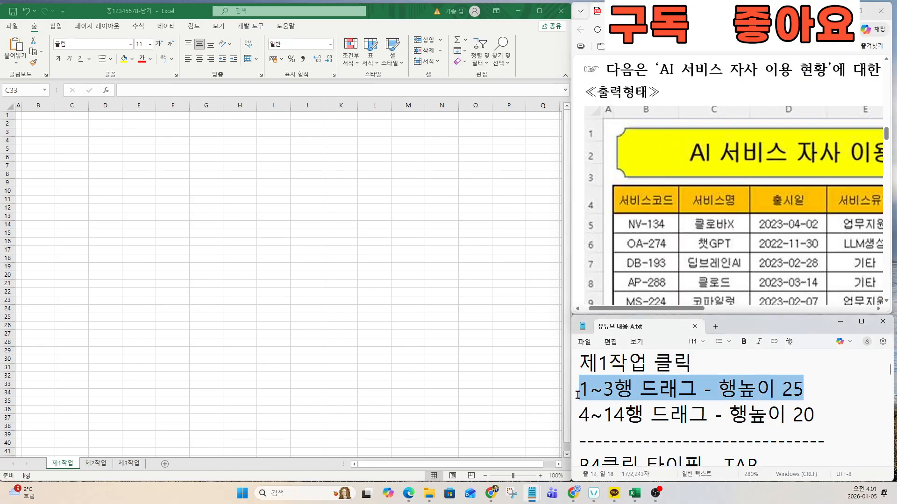
scroll(601, 215, "down", 3)
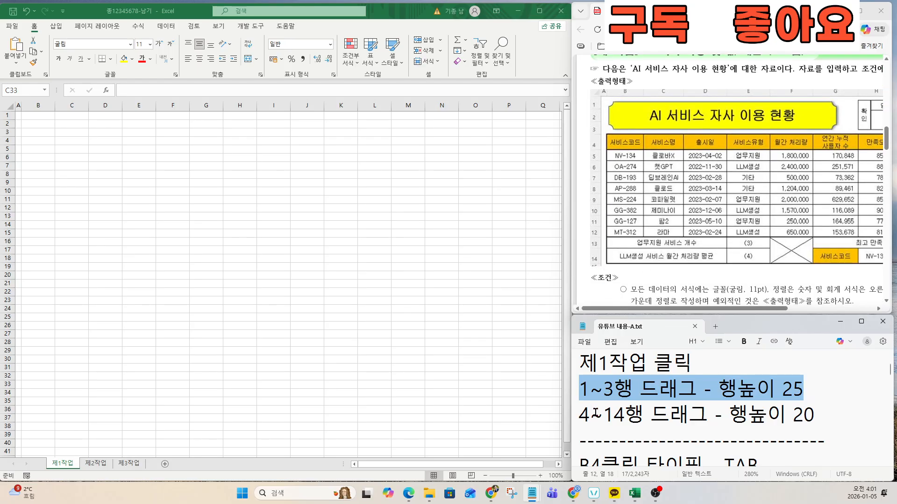
Step: Set the height of rows 1–3 to 25
left_click_drag(579, 414, 817, 422)
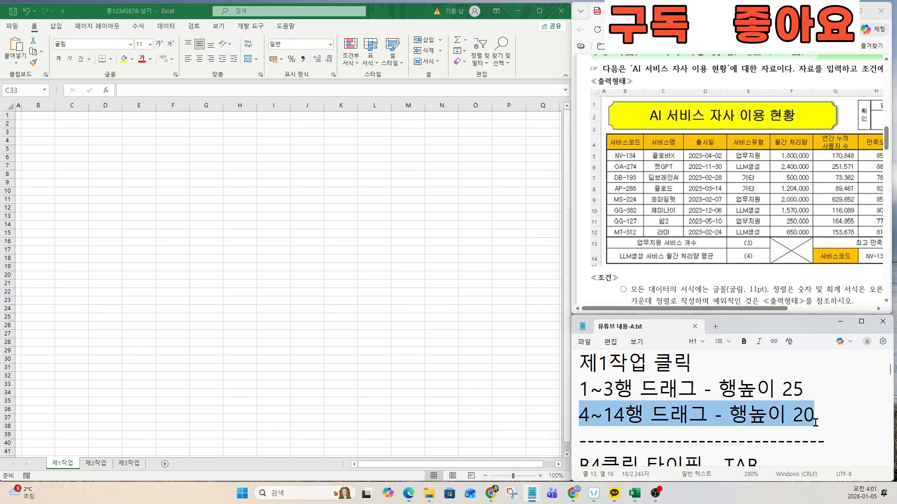
scroll(17, 140, "up", 10)
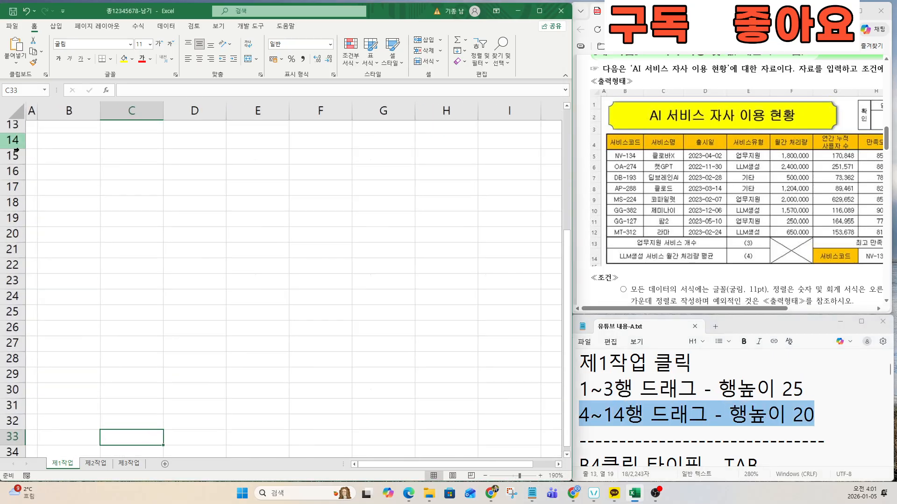
scroll(18, 155, "up", 1)
left_click_drag(17, 136, 16, 178)
right_click(16, 177)
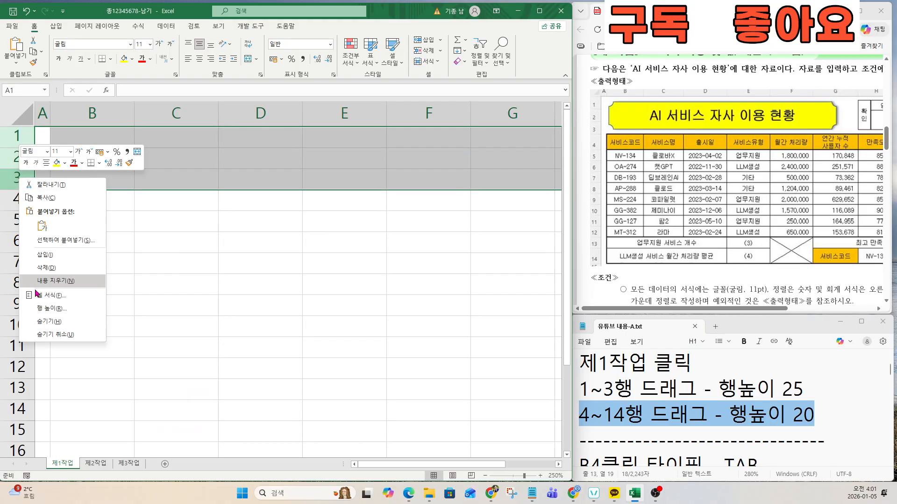
left_click(37, 316)
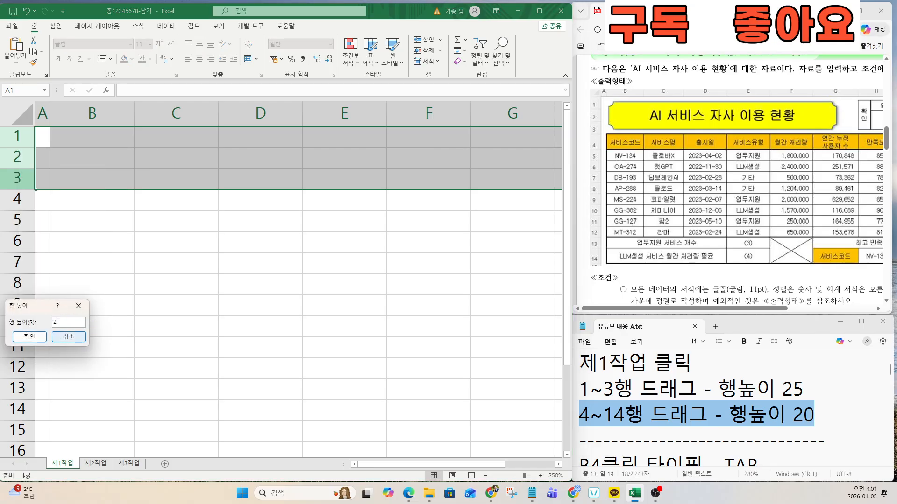
left_click(28, 337)
Step: Set the height of rows 4–14 to 20
left_click(17, 253)
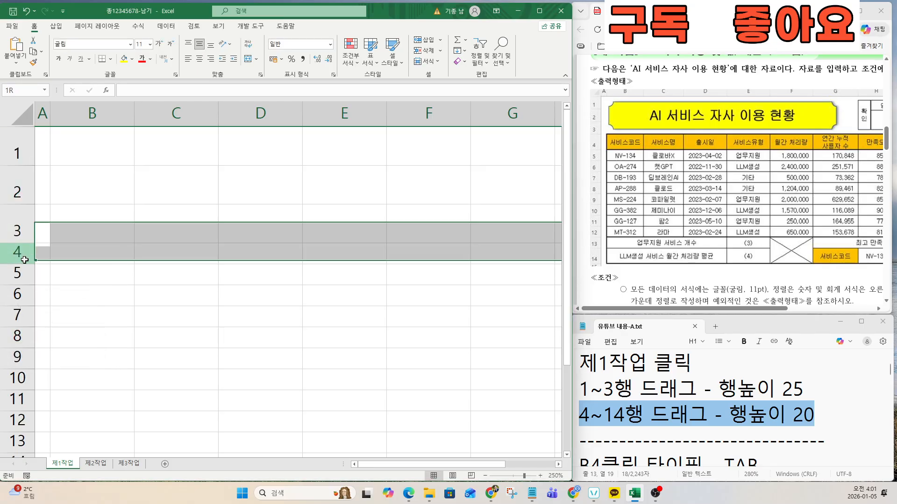
scroll(121, 301, "down", 1)
left_click_drag(14, 242, 11, 445)
right_click(21, 321)
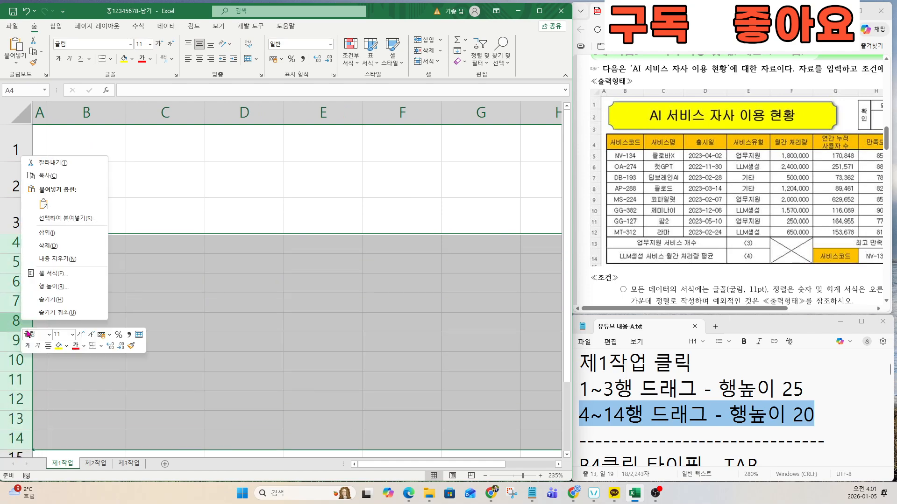
left_click(65, 285)
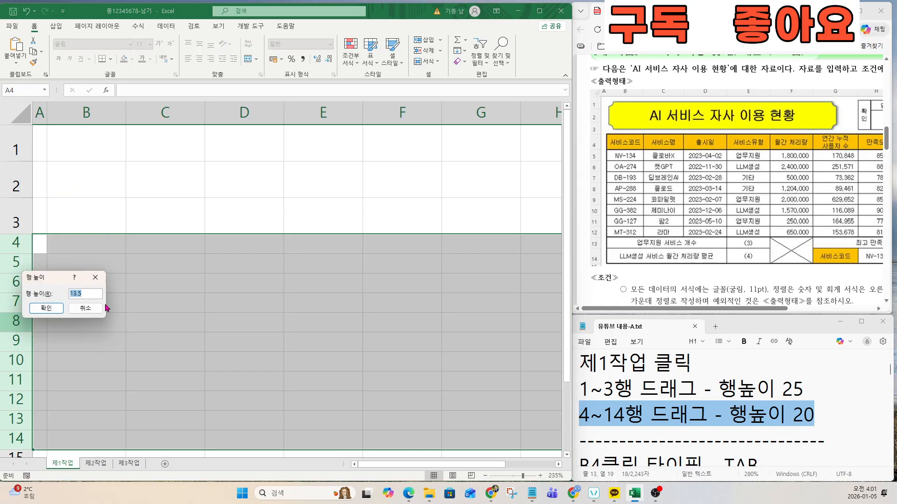
type("20")
left_click(45, 308)
left_click(208, 284)
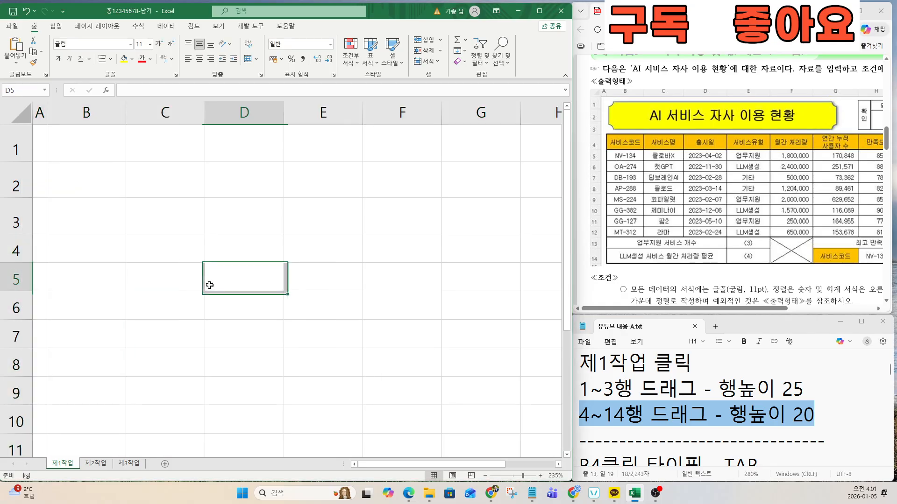
scroll(205, 285, "down", 5)
scroll(205, 285, "down", 1)
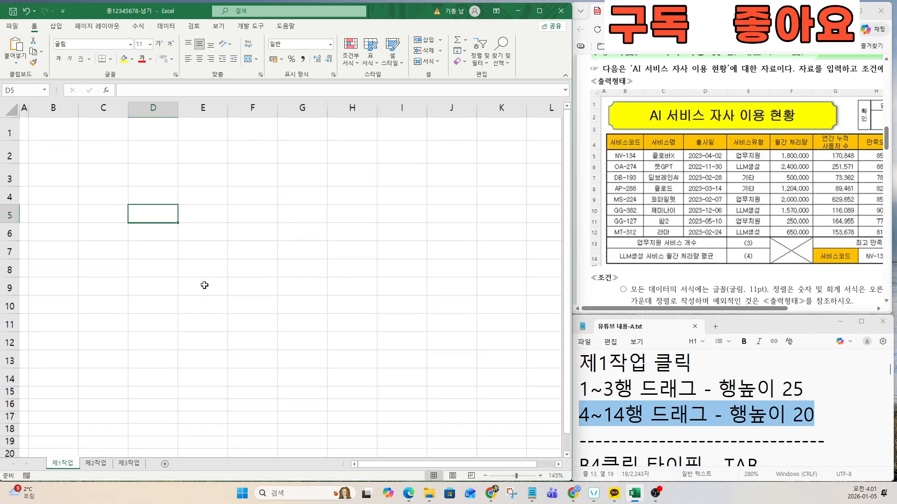
left_click(644, 415)
Step: Enter headings 서비스코드, 서비스명, 출시일, 서비스유형 and 월간 처리량 in B4:F4
key("Down")
key("Down")
key("Down")
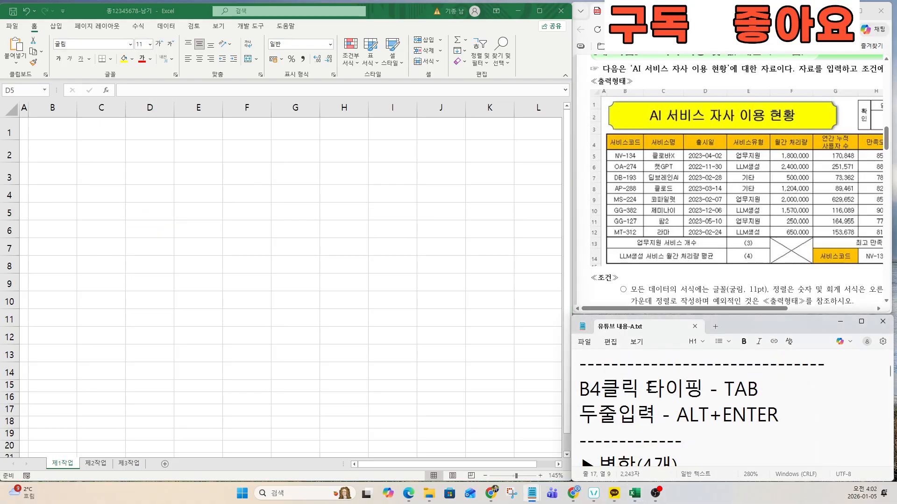
left_click(36, 182)
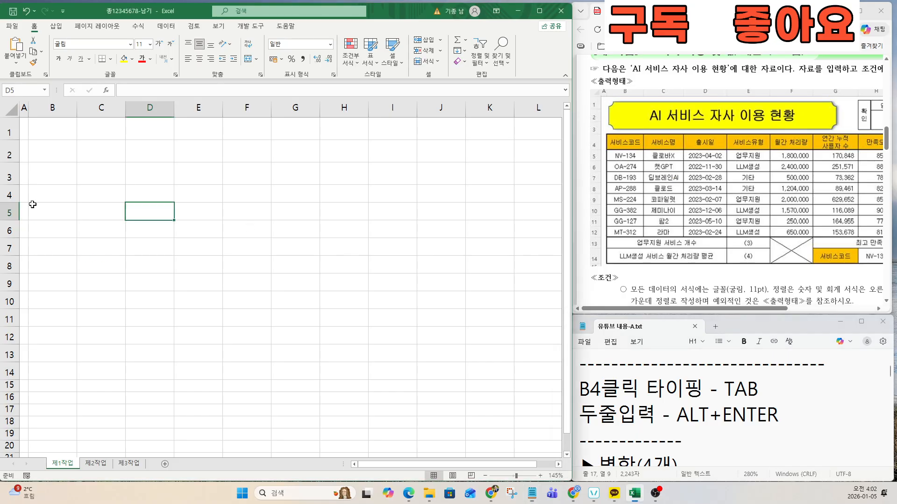
left_click(44, 194)
key("ctrl")
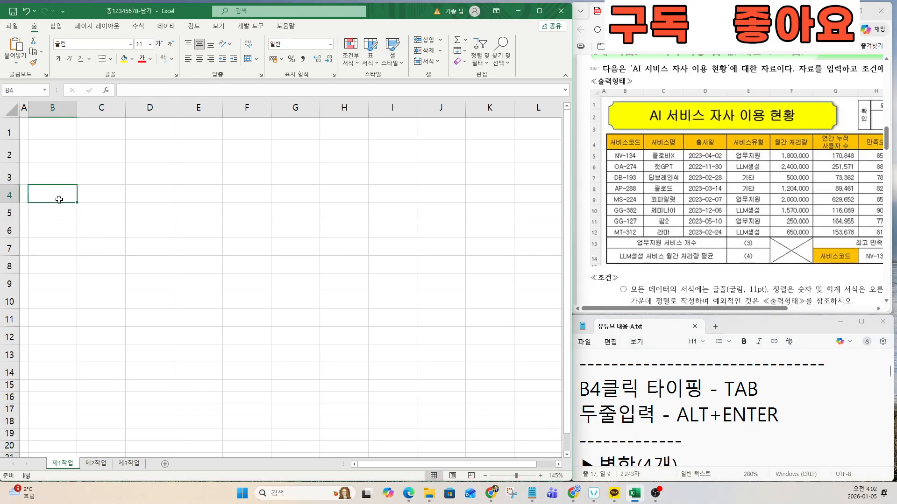
type("서비스")
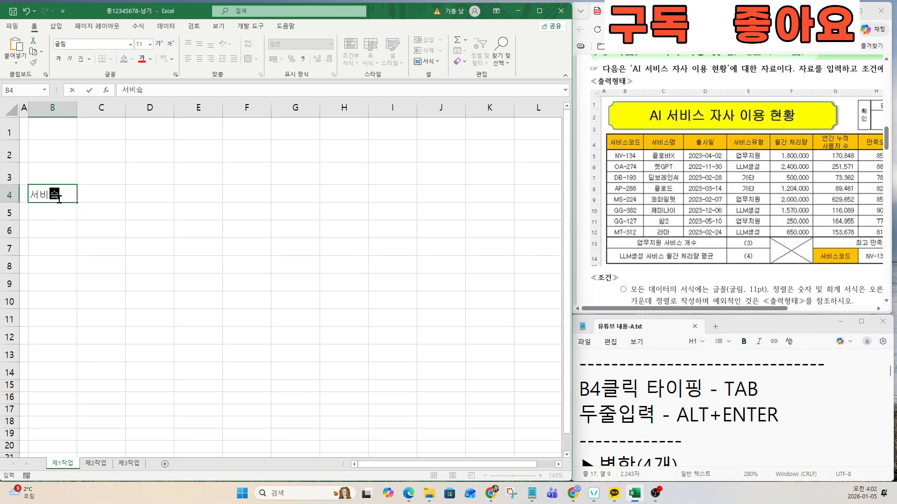
type("코드")
key("Tab")
type("서비스명")
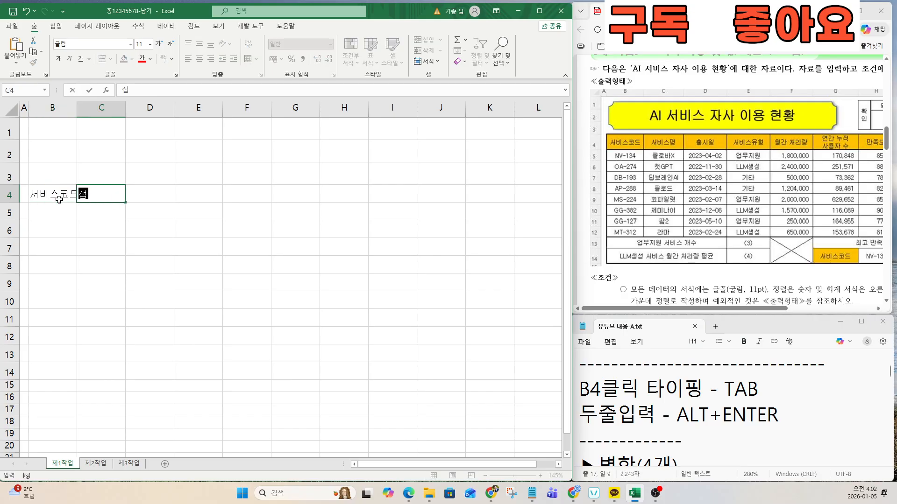
key("Tab")
type("출시일")
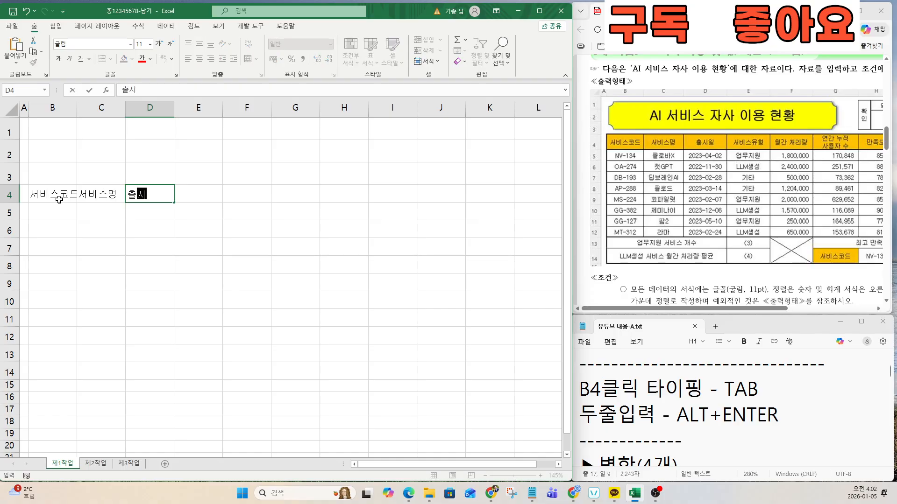
key("Tab")
type("서비스유혀")
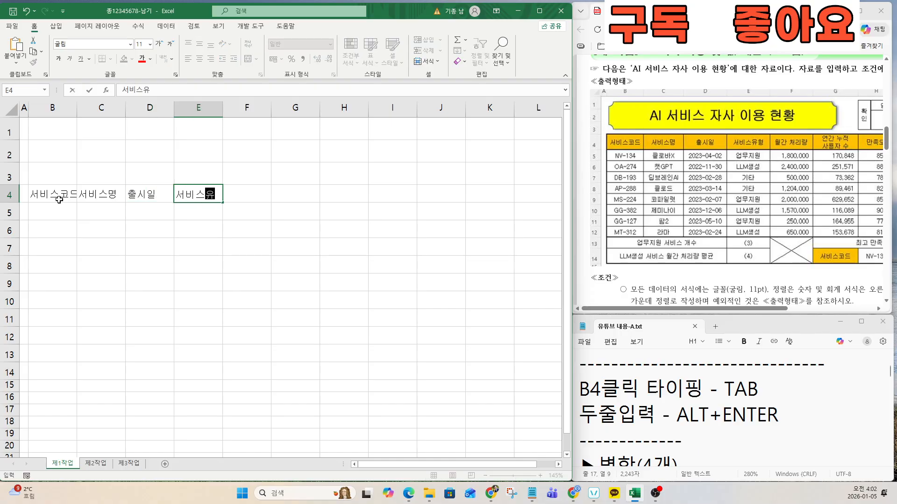
key("Tab")
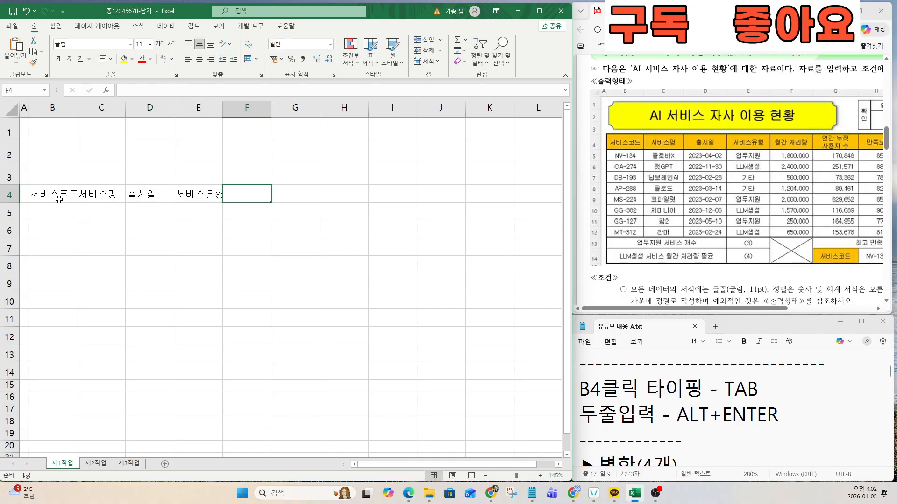
type("우러가")
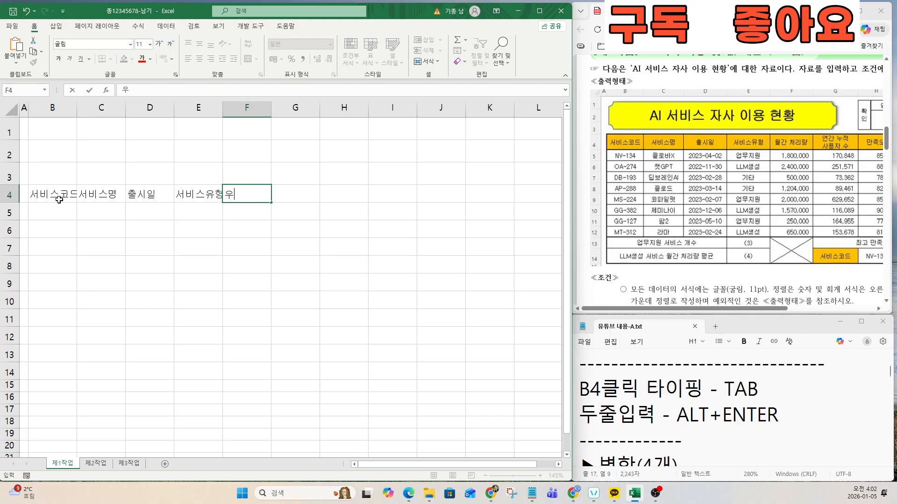
type("ㄹ간 처리량")
key("Tab")
Step: Enter '연간 누적' and '사용자 수' on two lines in G4
type("연간")
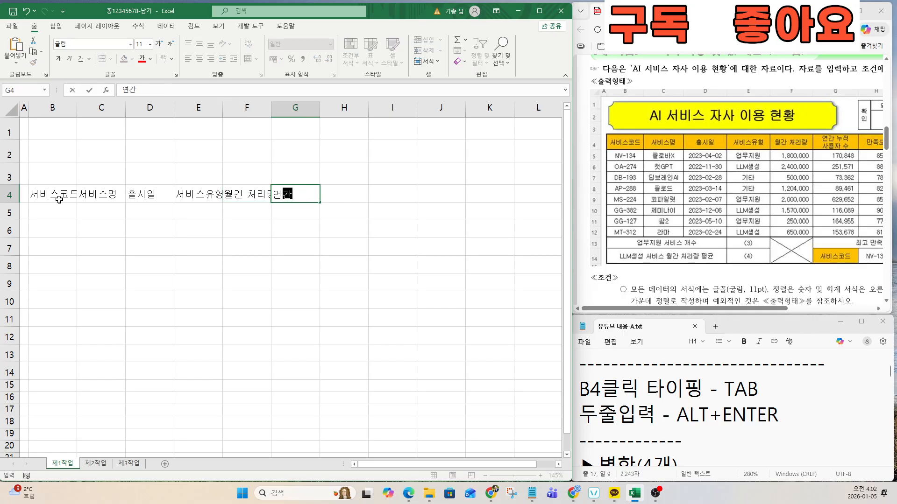
type(" 누적")
key("alt")
key("alt+Return")
type("사용자 수")
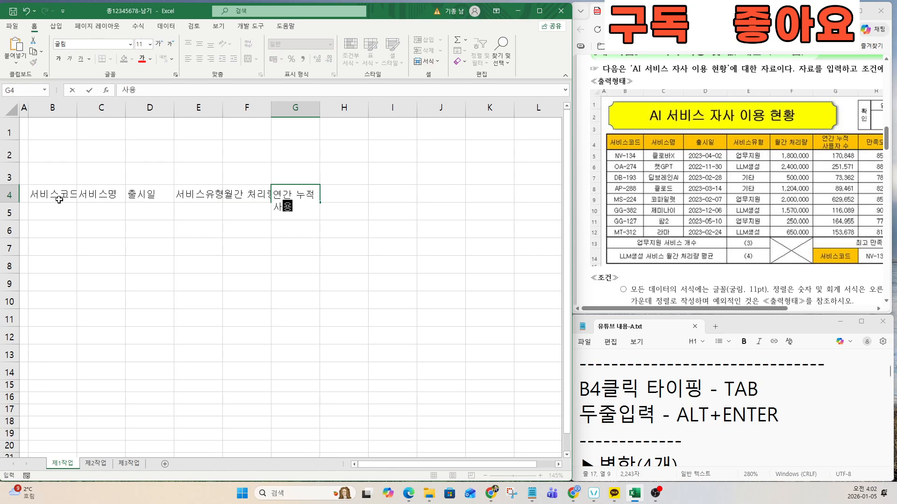
left_click(59, 200)
key("Tab")
key("Tab")
key("Tab")
key("Tab")
key("Tab")
key("Tab")
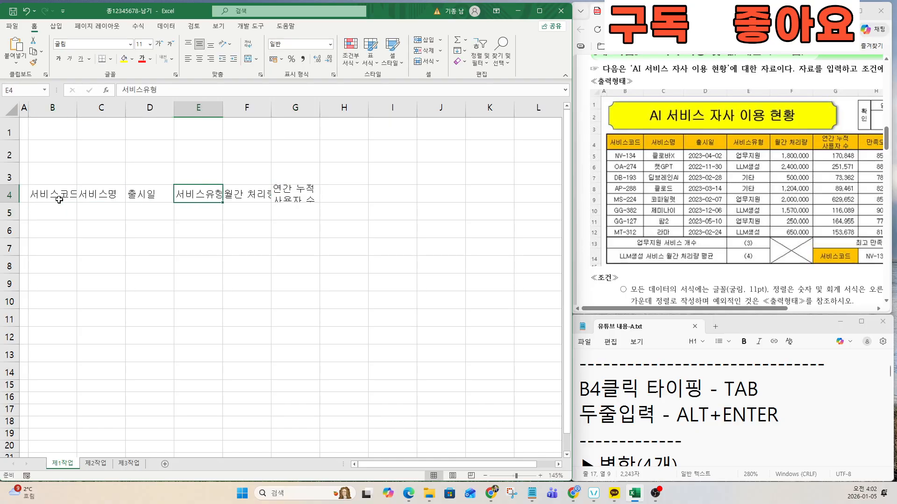
Step: Enter headings 만족도, 이용방법 and 출시순위 in H4:J4
left_click_drag(804, 416, 578, 382)
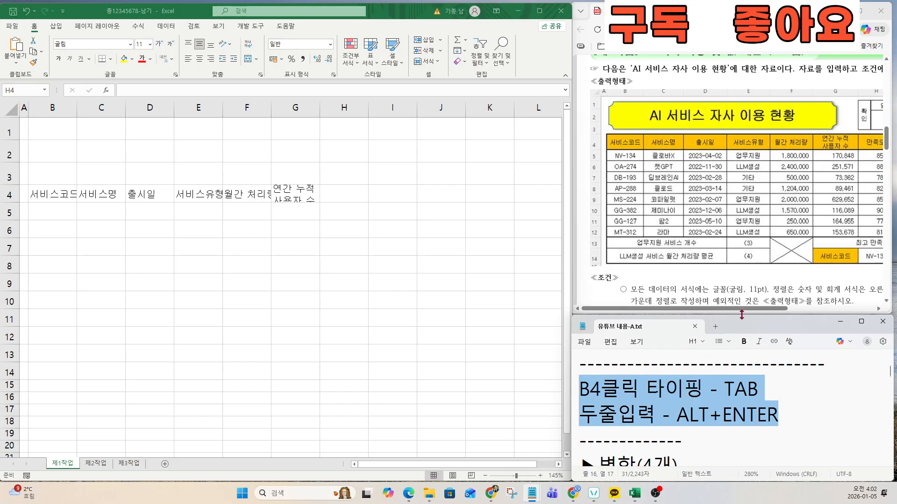
left_click_drag(742, 309, 836, 310)
left_click(331, 197)
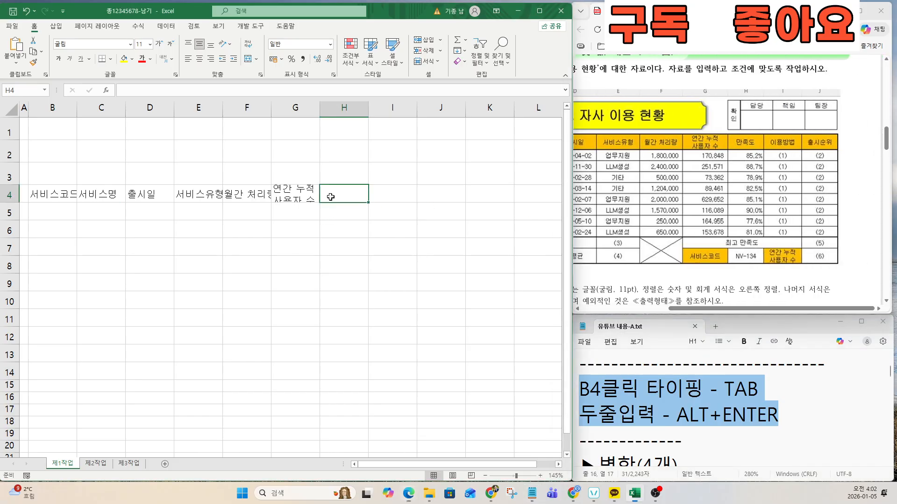
type("만족")
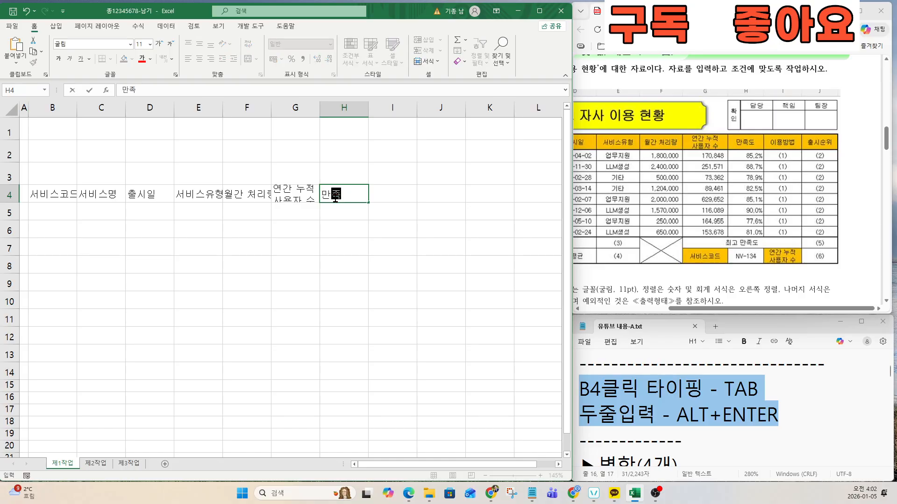
type("도")
key("Tab")
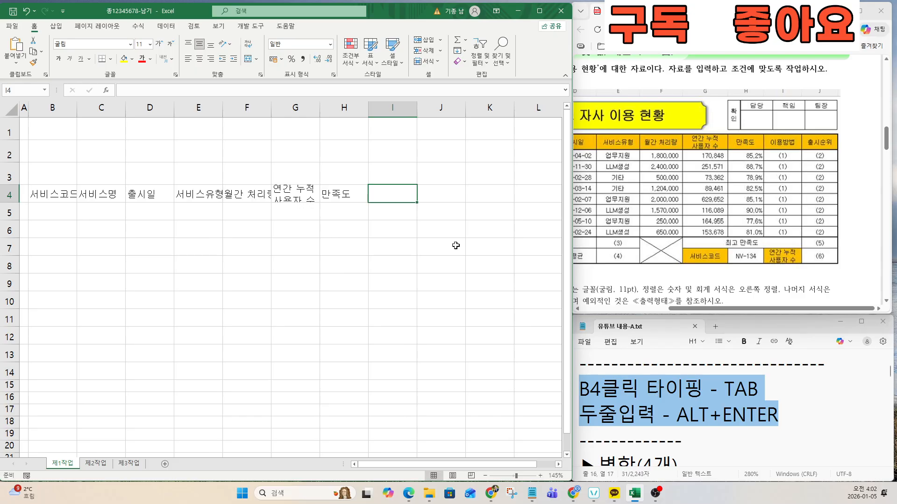
type("이용방법")
key("Tab")
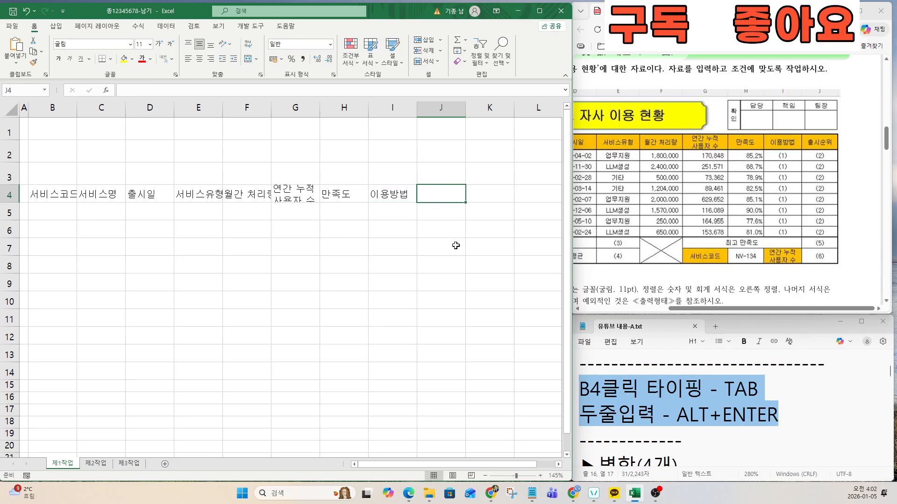
type("출시순위")
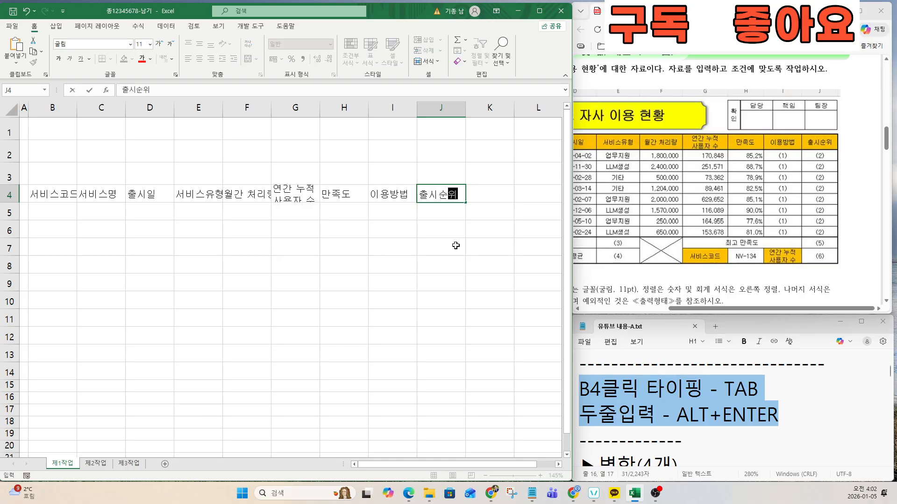
key("Return")
key("Left")
key("Left")
key("Left")
key("Left")
key("Left")
key("Left")
key("Left")
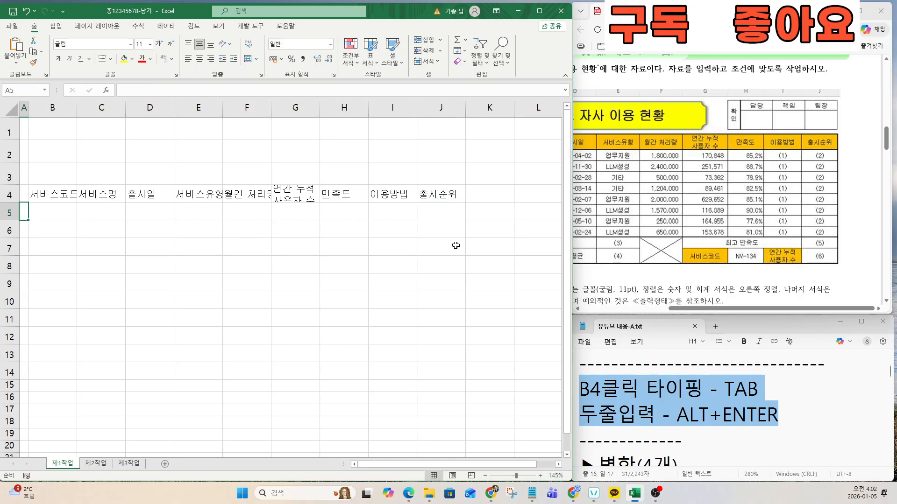
key("Right")
Step: Enter service codes NV-134, OA-274, DB-193 and AP-288 in B5:B8
left_click_drag(798, 308, 669, 309)
scroll(647, 216, "up", 5, "ctrl")
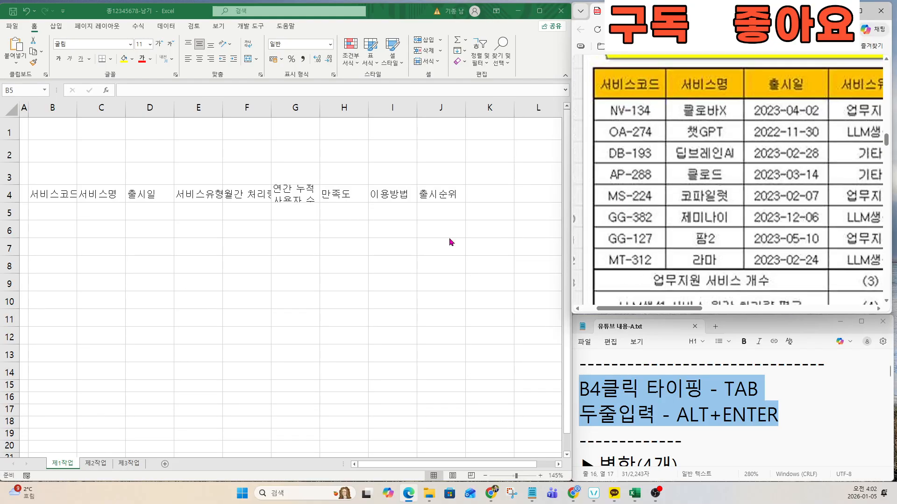
left_click(58, 210)
left_click(62, 213)
type("NV")
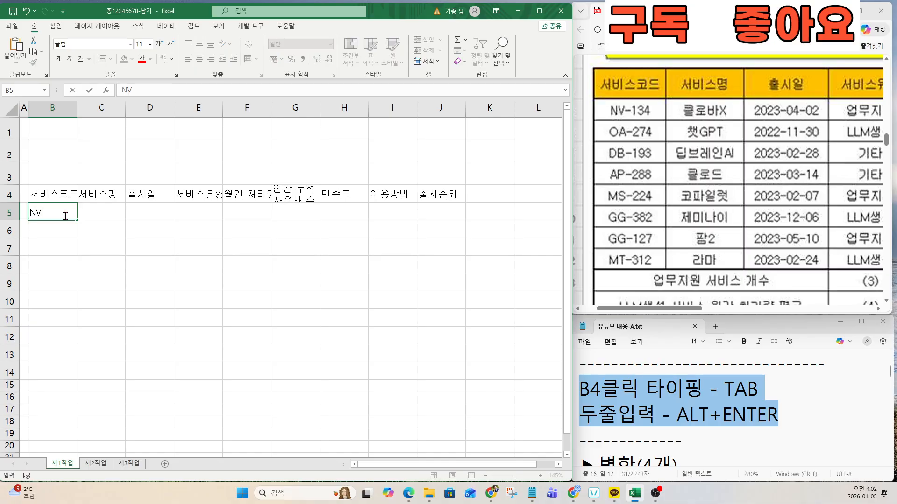
type("-134")
key("Return")
type("OA-")
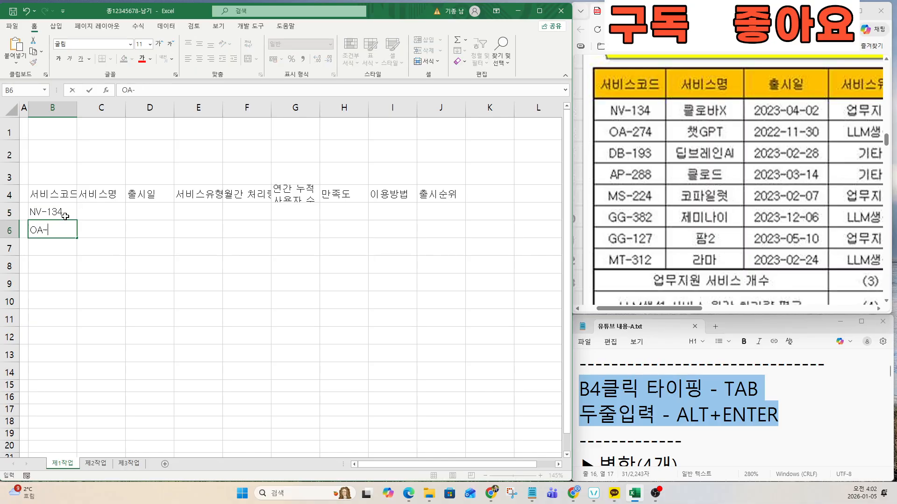
type("274")
key("Return")
type("D")
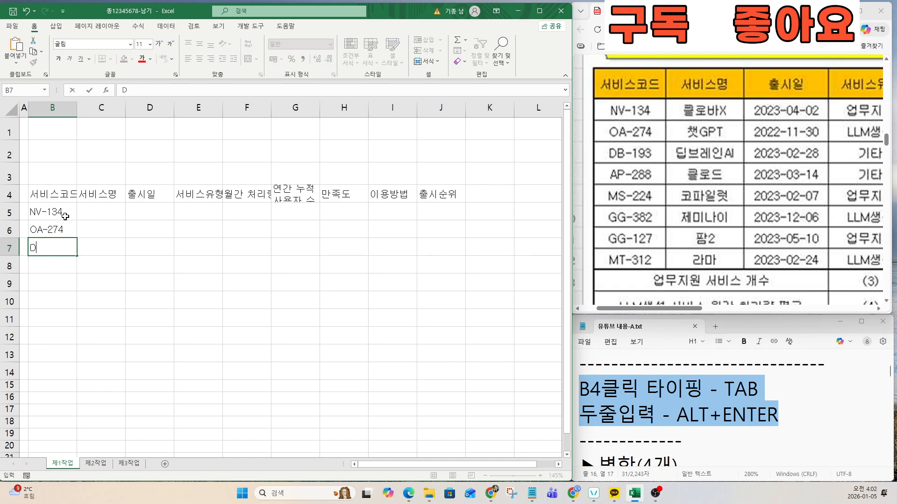
type("B-193")
key("Return")
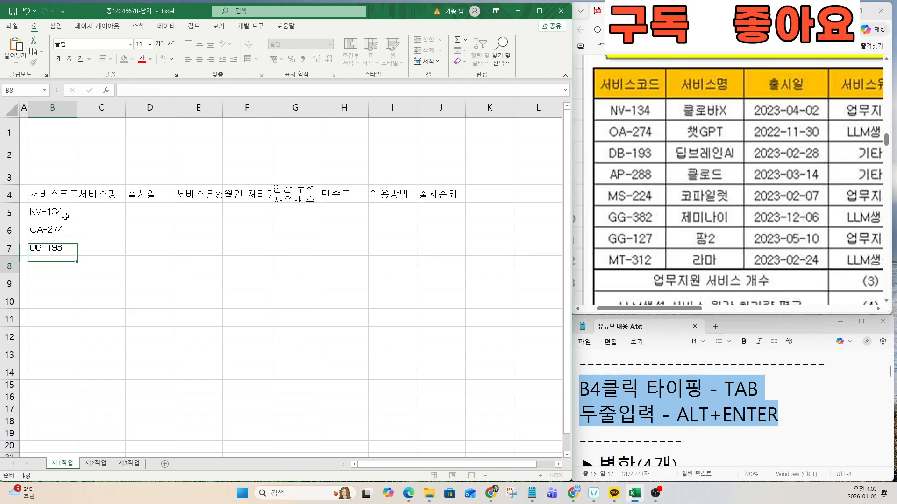
type("AP-")
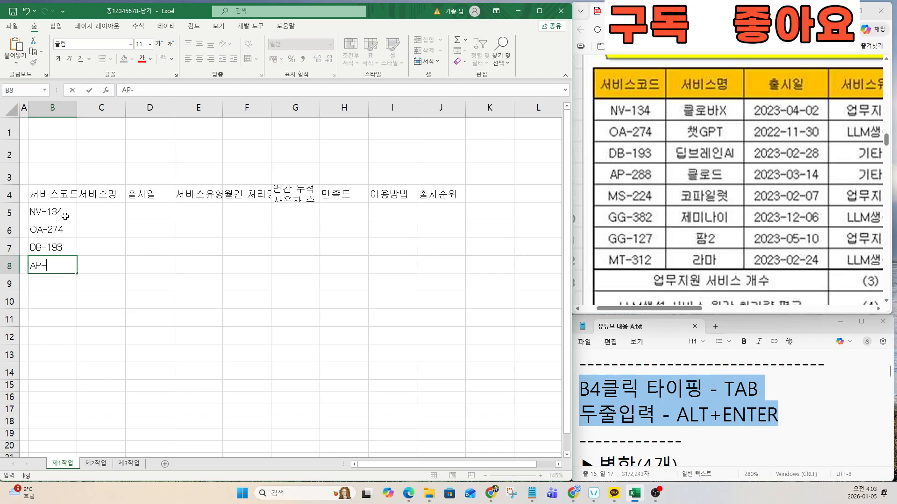
type("22888")
key("Return")
Step: Enter service codes MS-224, GG-382, GG-127 and MT-312 in B9:B12
type("MS-")
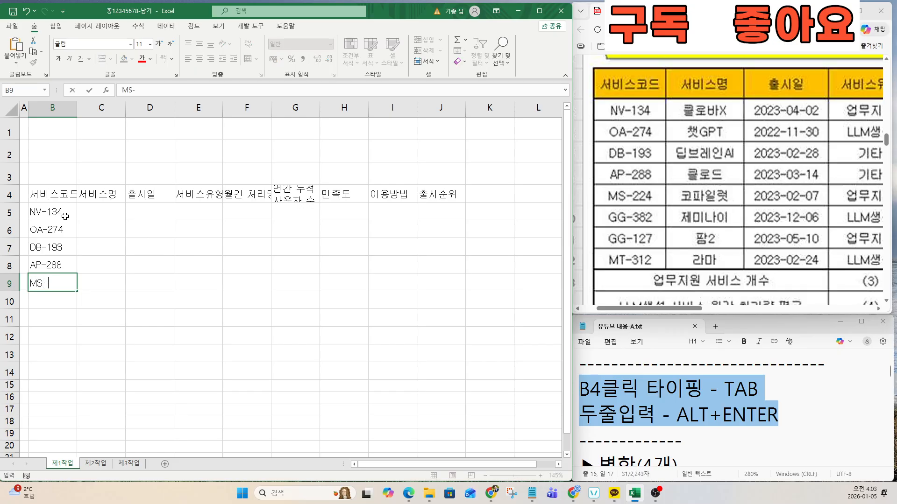
type("224")
key("Return")
type("GG")
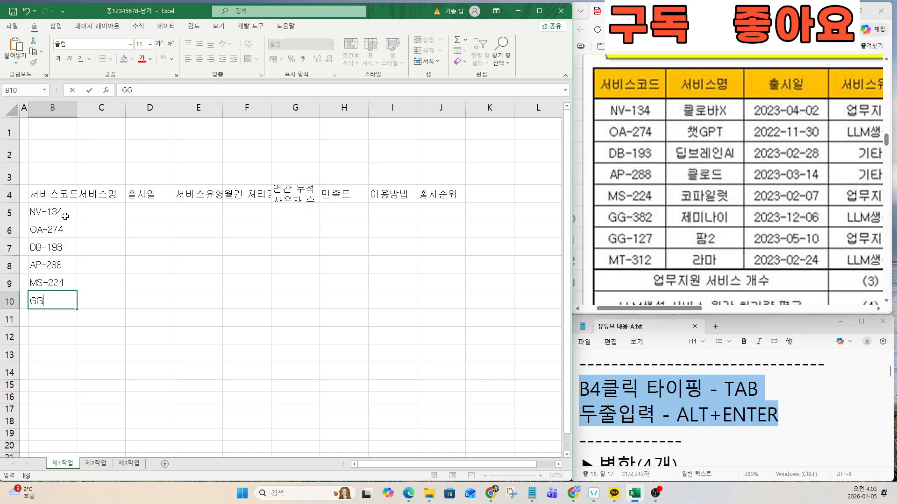
type("-382")
key("Return")
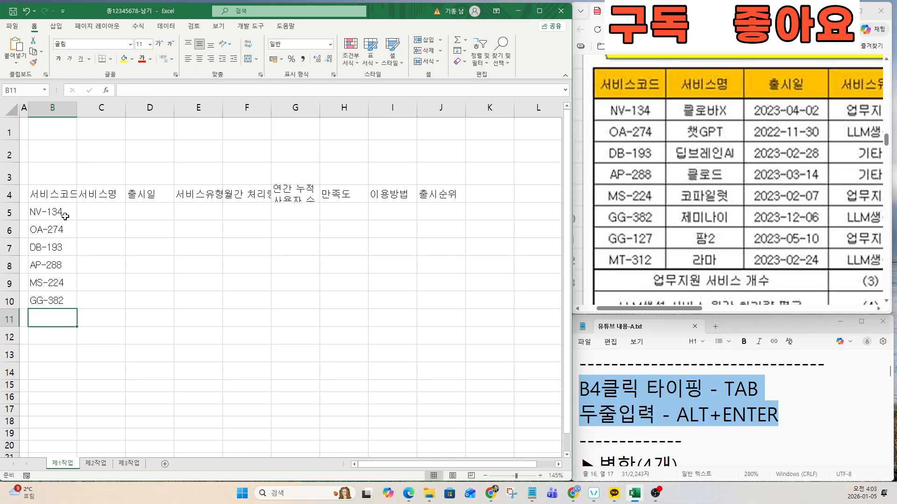
type("GG-127")
key("Return")
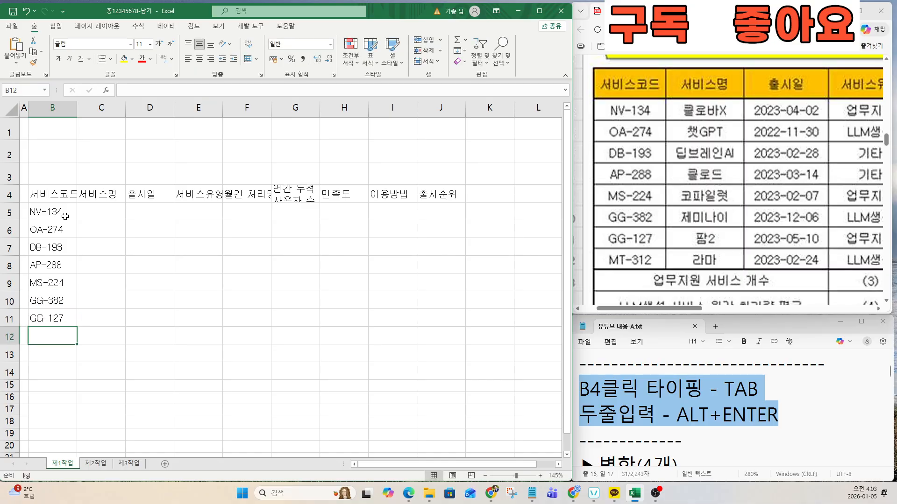
type("MT-")
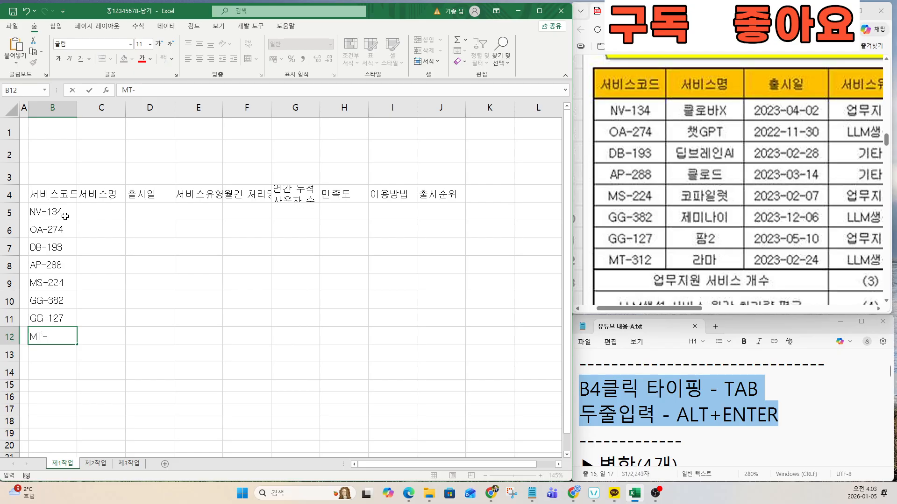
type("312")
key("Tab")
key("Up")
key("Up")
key("Up")
key("Up")
key("Up")
key("Up")
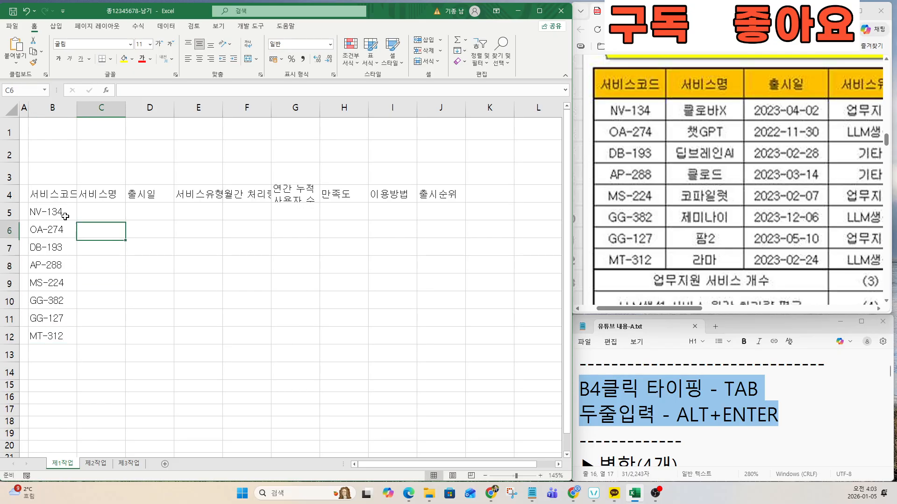
Step: Enter 클로바X in C5 and 챗GPT in C6, correcting the misspelled 챗GPT
key("Up")
type("클로바")
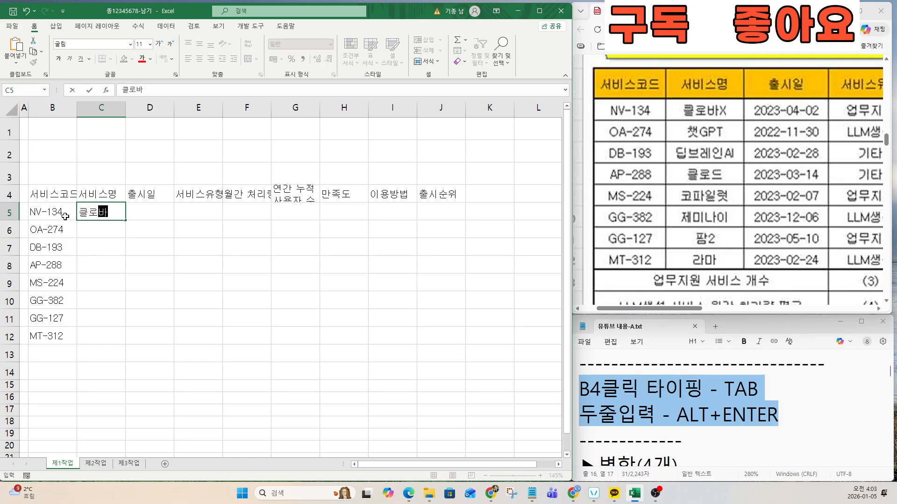
type("X")
key("Return")
type("챗G")
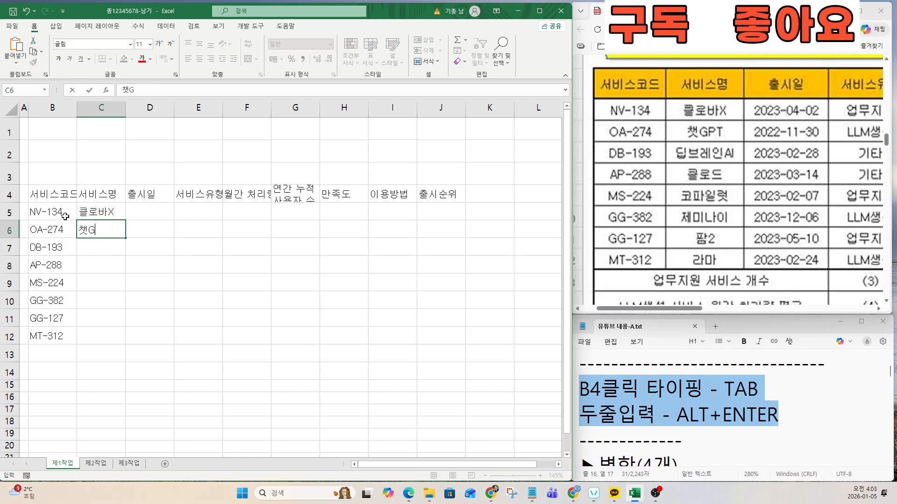
type("PT")
key("Return")
type("ELQ")
key("BackSpace")
key("BackSpace")
key("BackSpace")
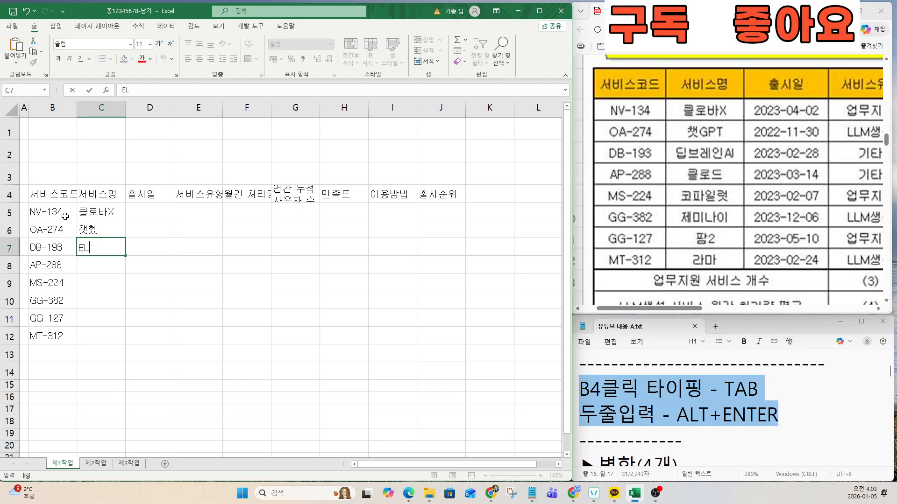
key("Up")
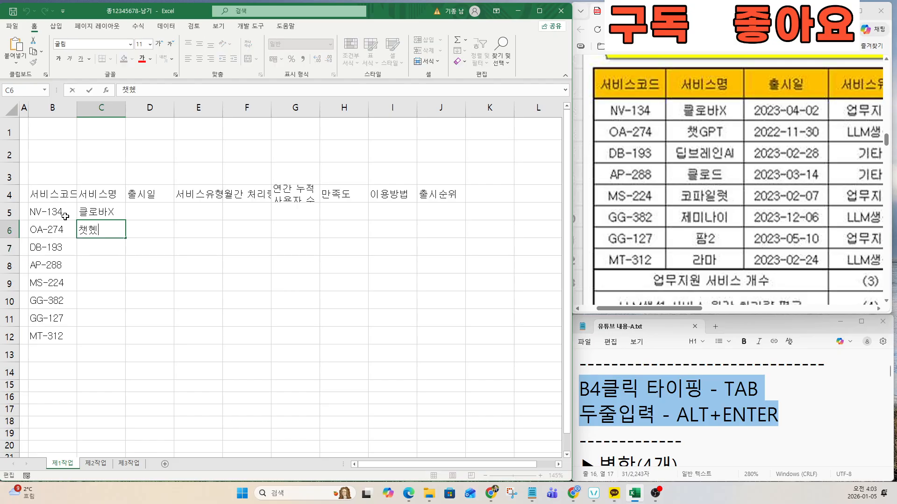
type("챗ㅎ")
key("BackSpace")
key("Hangul")
type("GPT")
key("Return")
Step: Enter 딥브레인AI in C7 and 클로드 in C8
type("ELQ")
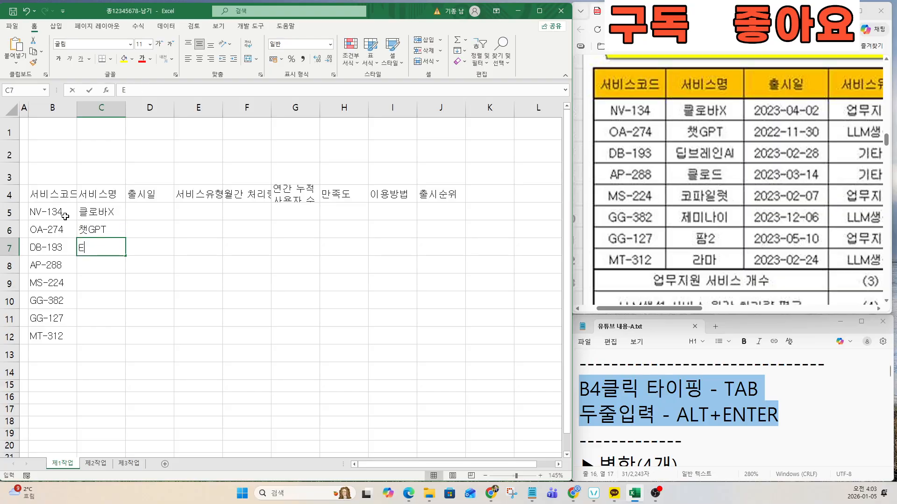
key("BackSpace")
key("BackSpace")
key("BackSpace")
key("Hangul")
type("딥브레인")
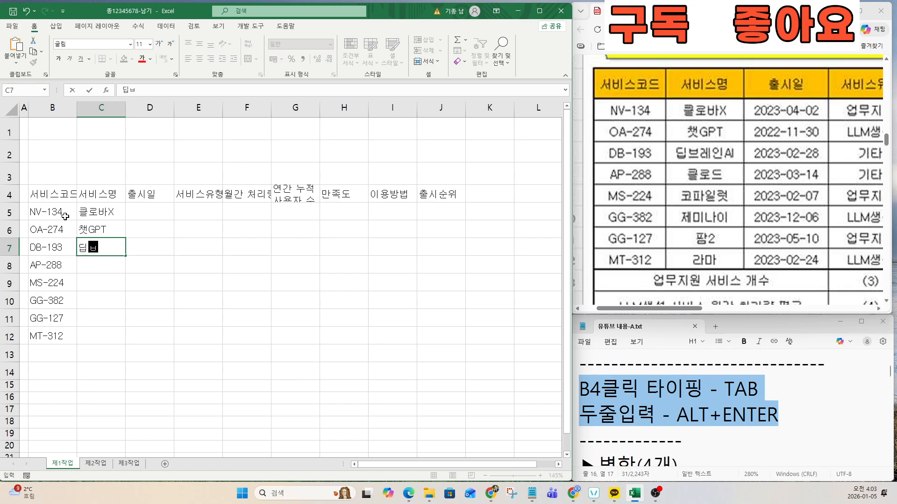
key("Hangul")
type("AI")
key("Return")
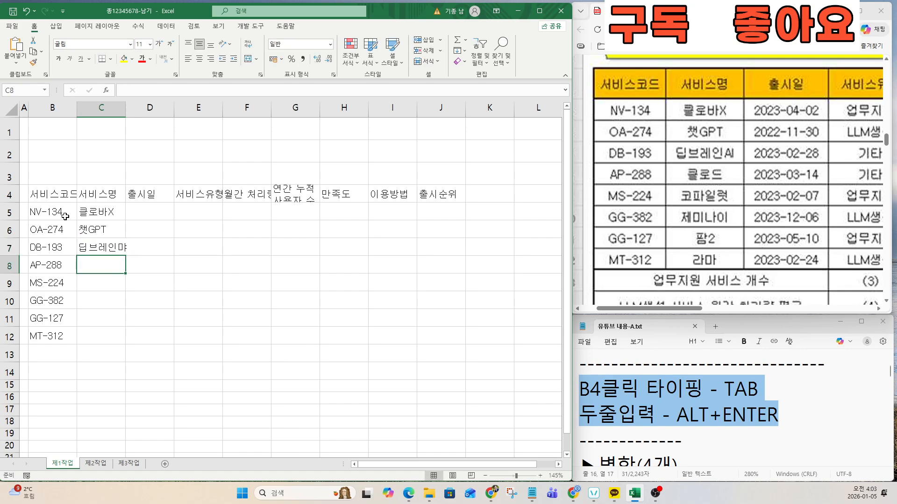
type("ZMFH")
key("BackSpace")
key("BackSpace")
key("BackSpace")
key("BackSpace")
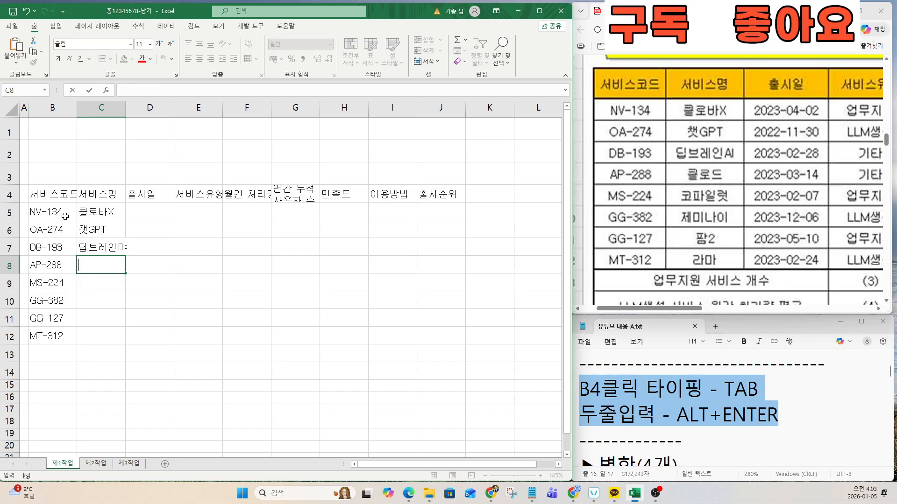
key("Hangul")
type("클로드")
key("Return")
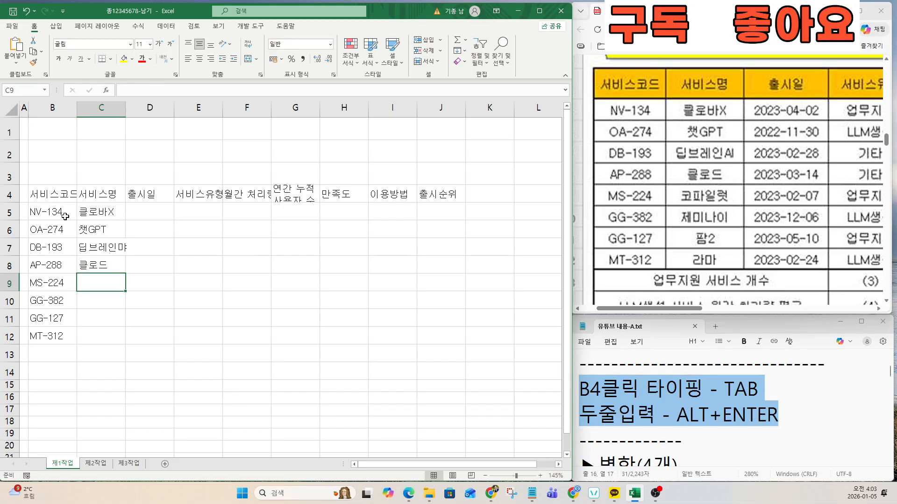
Step: Enter 코파일럿, 제미나이, 팜2 and 라마 in C9:C12
type("코파일럿")
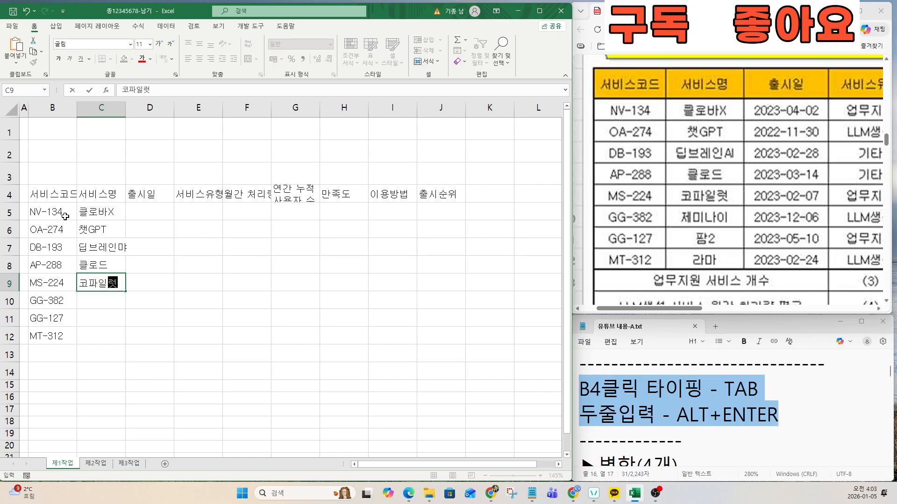
key("Return")
type("제미나이")
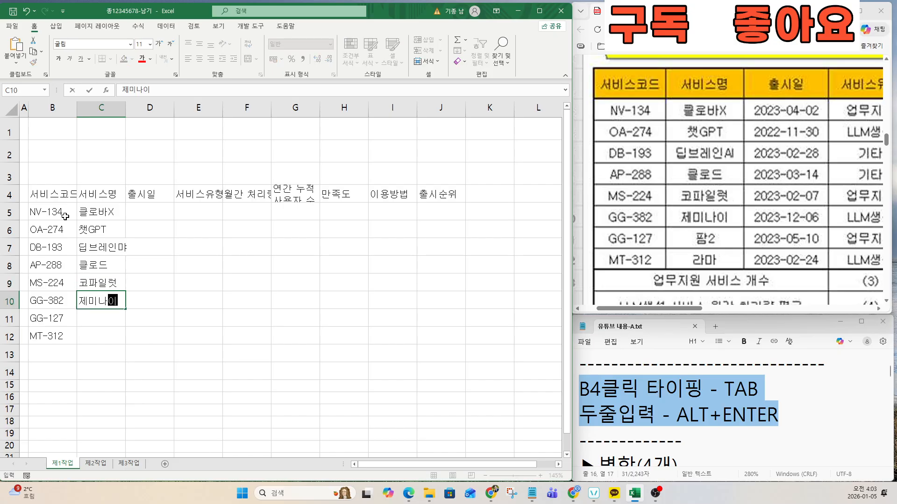
key("Return")
type("팜2")
key("Return")
type("라마")
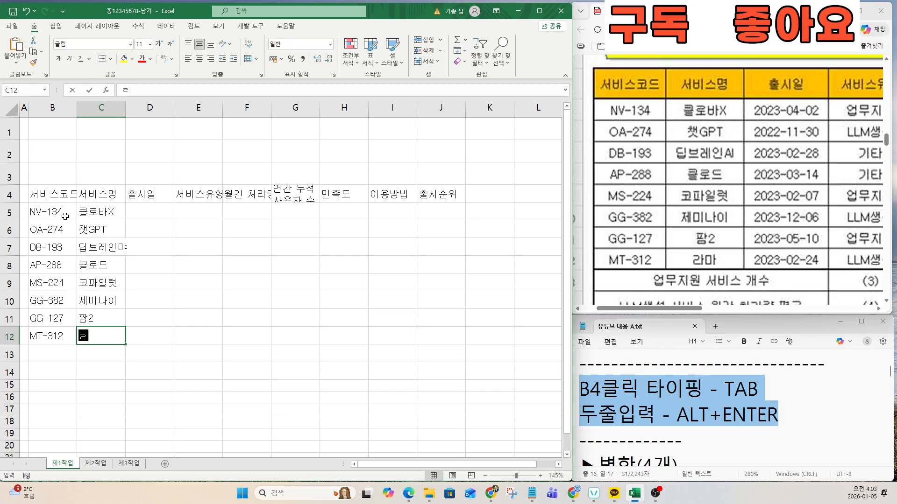
key("Return")
key("Right")
key("Up")
key("Up")
key("Up")
key("Up")
key("Up")
key("Up")
key("Up")
key("Up")
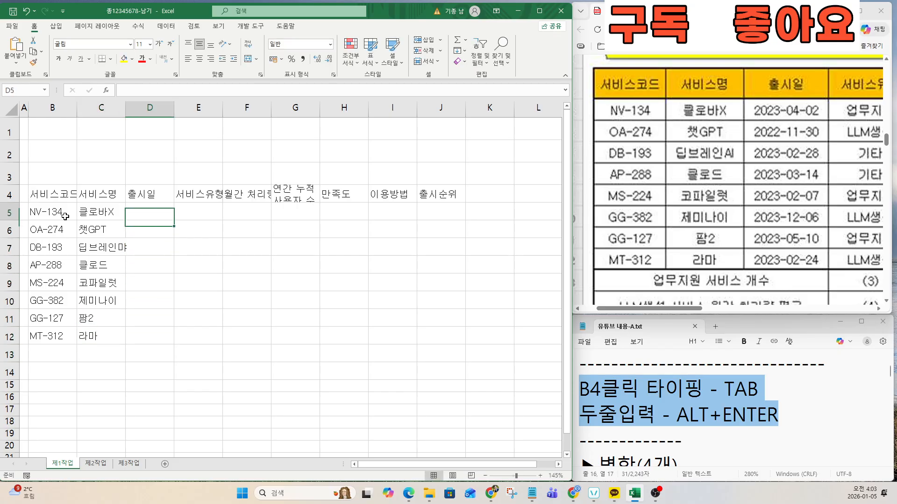
Step: Enter launch dates 2023-04-02, 2022-11-30 and 2023-02-28 in D5:D7
type("23--4-2")
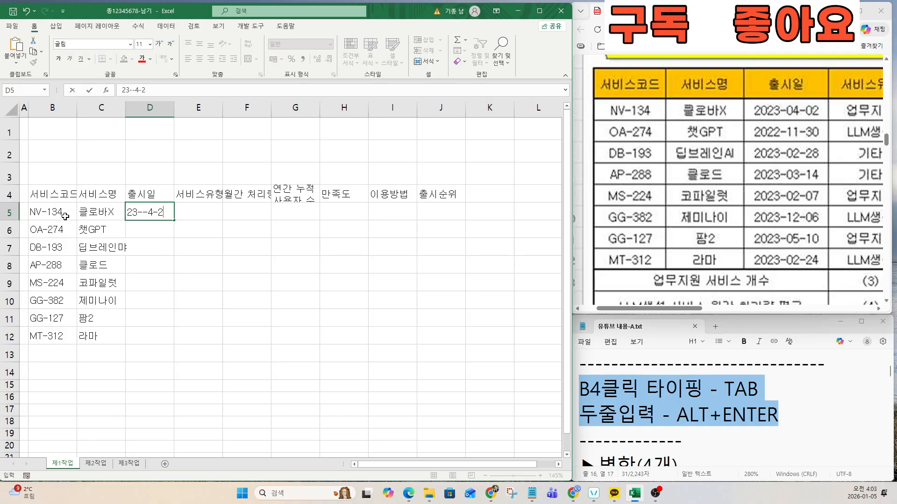
key("Left")
key("Right")
key("F2")
key("BackSpace")
key("Return")
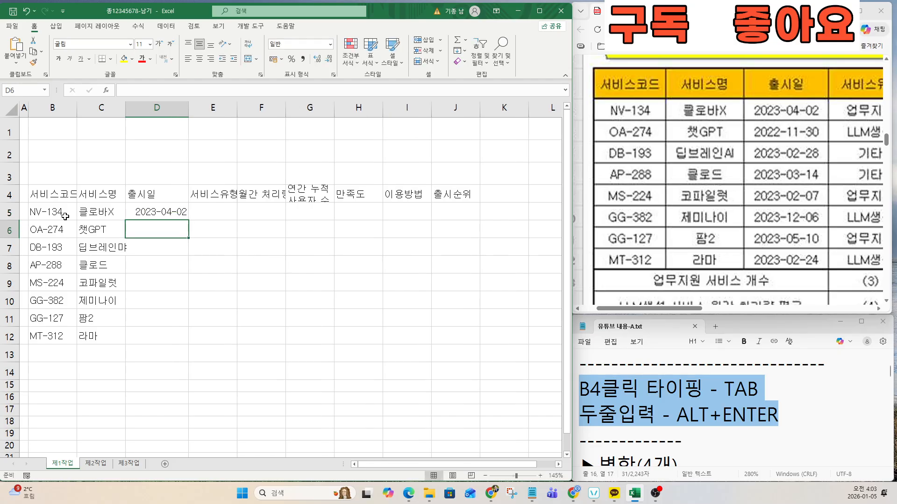
type("22-11-30")
key("Return")
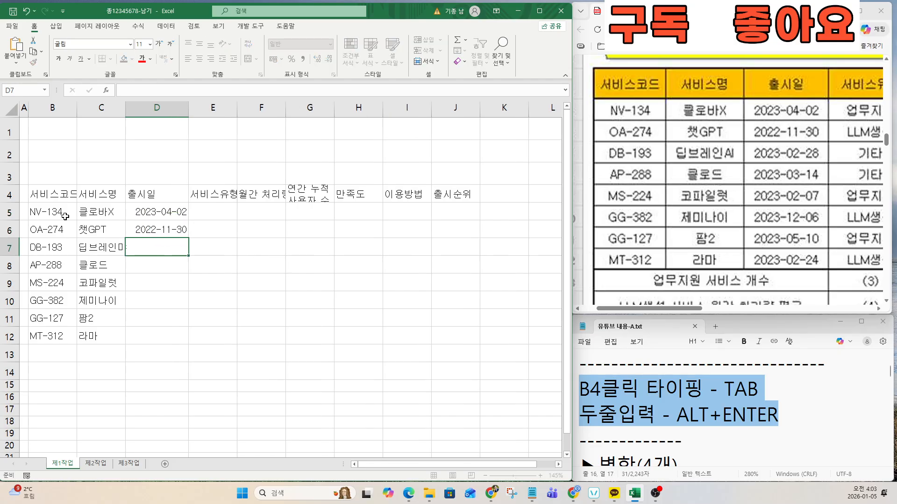
type("23-0")
type("2-28")
key("Return")
Step: Enter 2023-03-14, 2023-02-07, 2023-12-06, 2023-05-10 and 2023-02-24 in D8:D12
type("23-03-14")
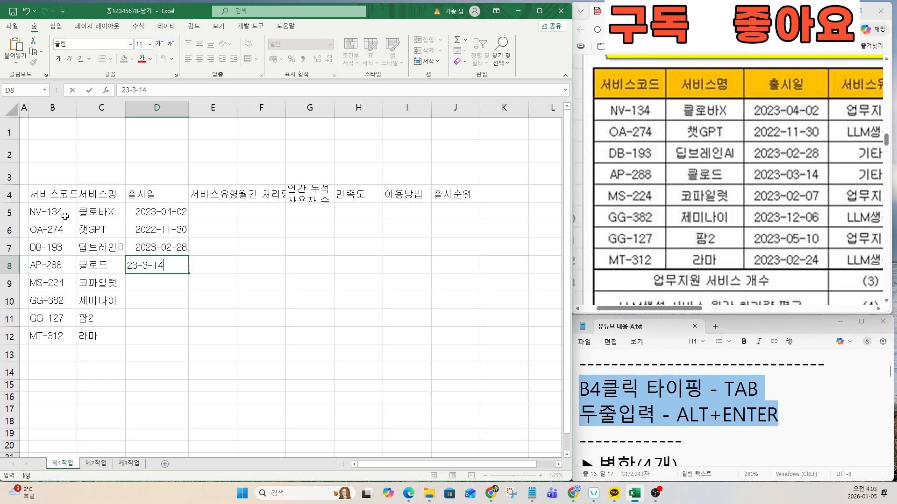
key("Return")
type("23-02-07")
key("Return")
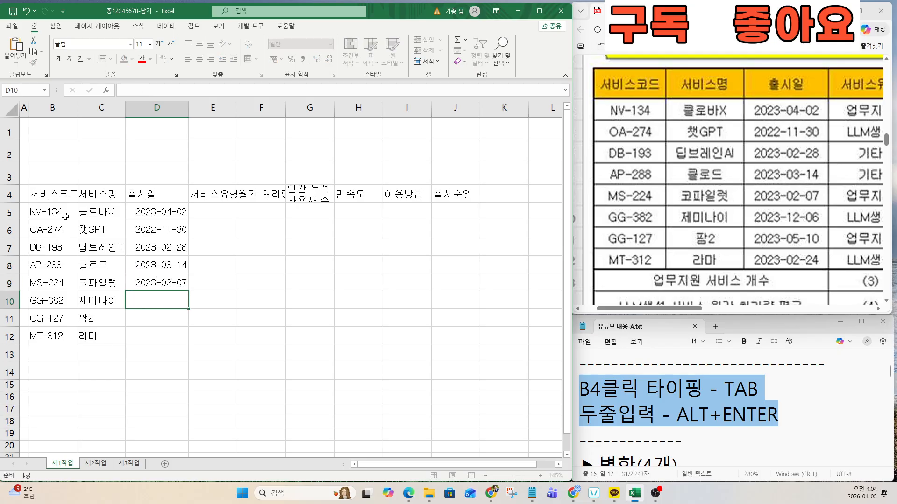
type("23-12-06")
key("Return")
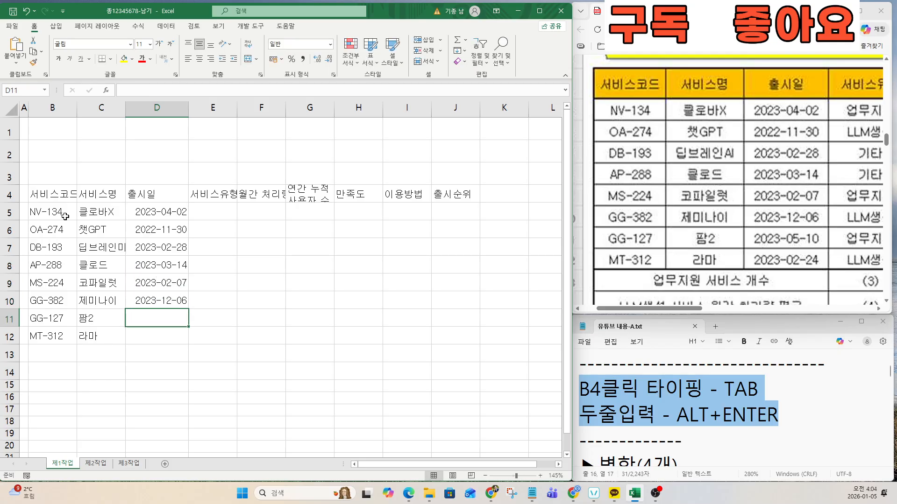
type("23-")
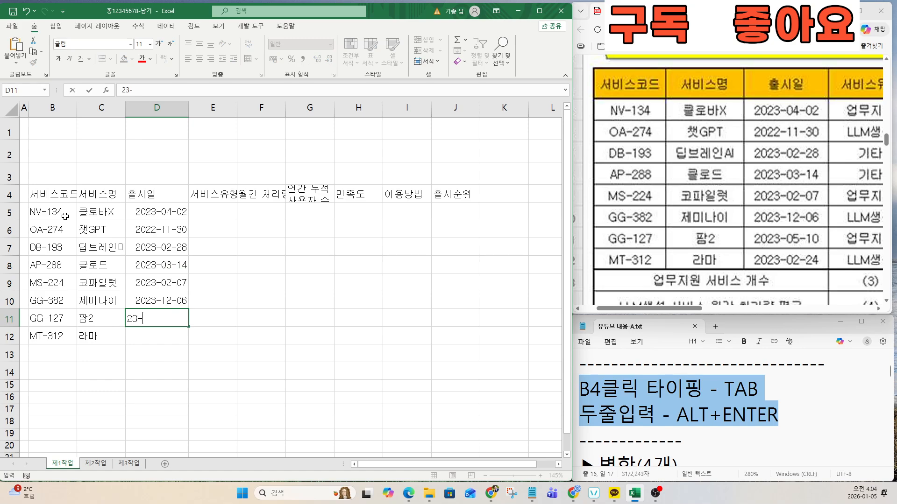
type("05-10")
key("Return")
type("23-")
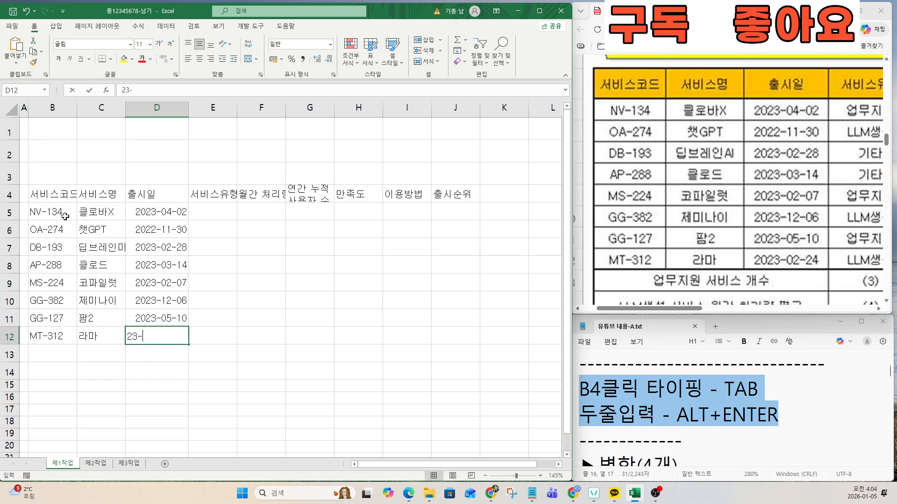
type("02-24")
key("Return")
key("Right")
key("Up")
key("Up")
key("Up")
key("Up")
key("Up")
key("Up")
key("Up")
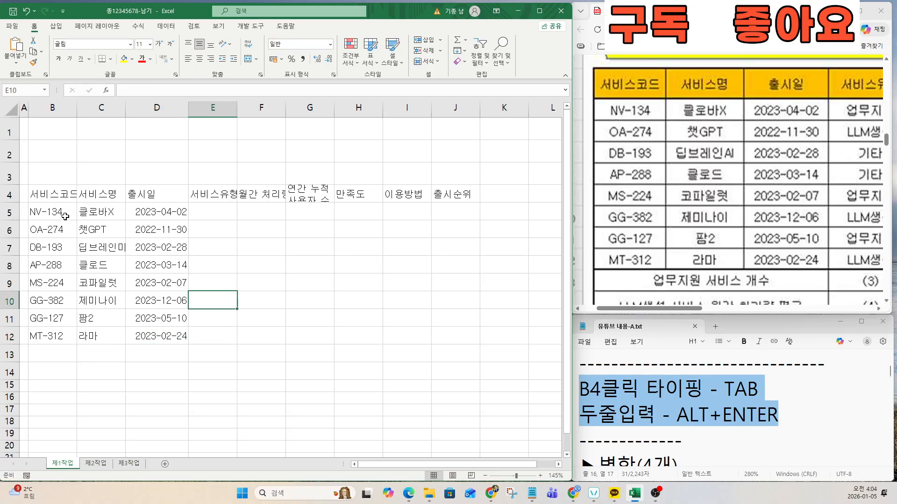
key("Up")
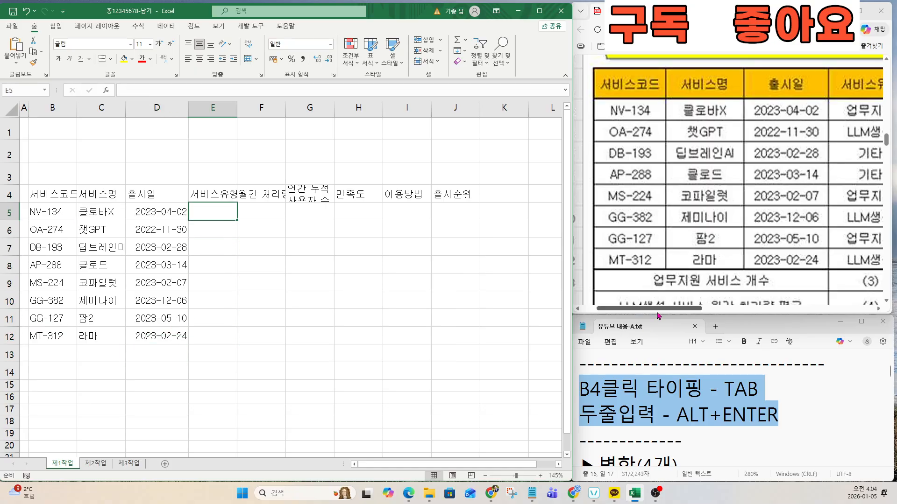
Step: Enter service types 업무지원, LLM생성, 기타 and 기타 in E5:E8
left_click_drag(661, 308, 746, 314)
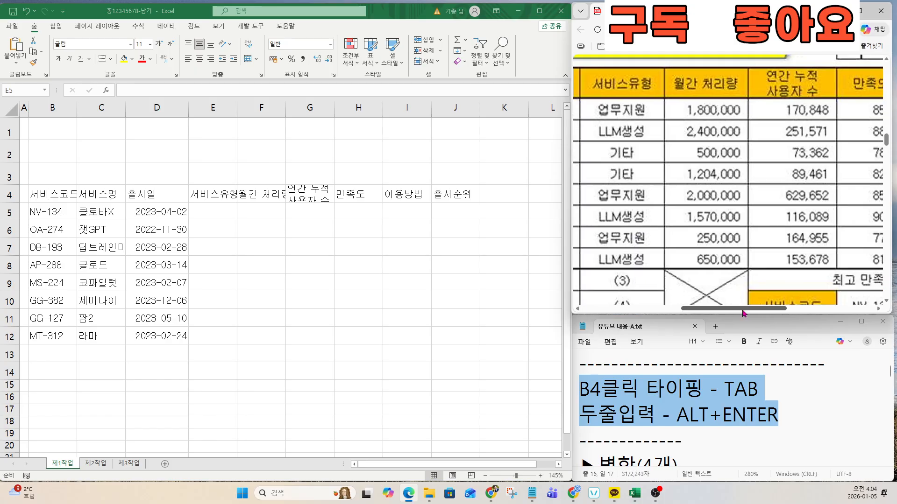
left_click(238, 217)
type("업")
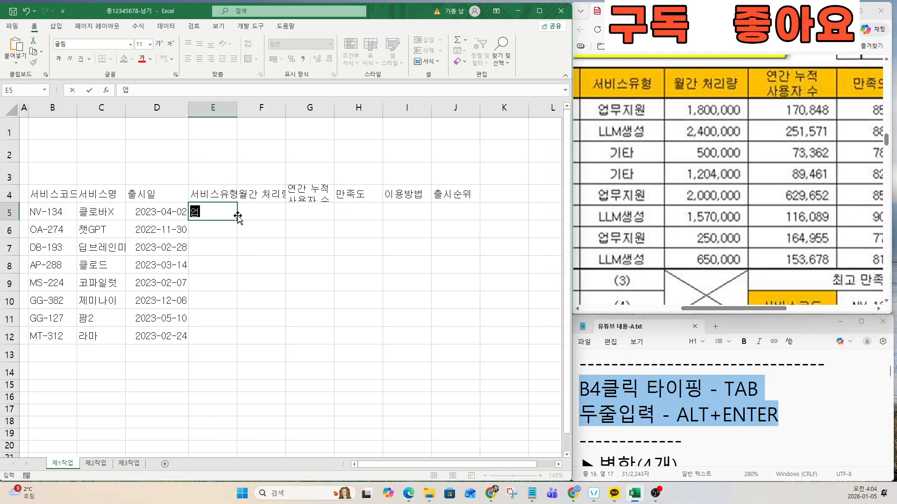
type("ㅂ무지원")
key("Return")
type("LLM생성")
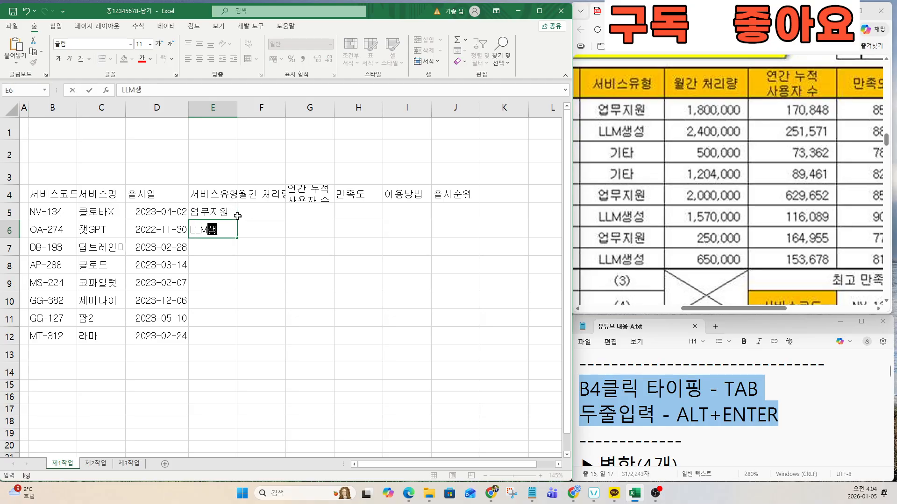
key("Return")
type("기타")
key("Return")
type("기타")
key("Return")
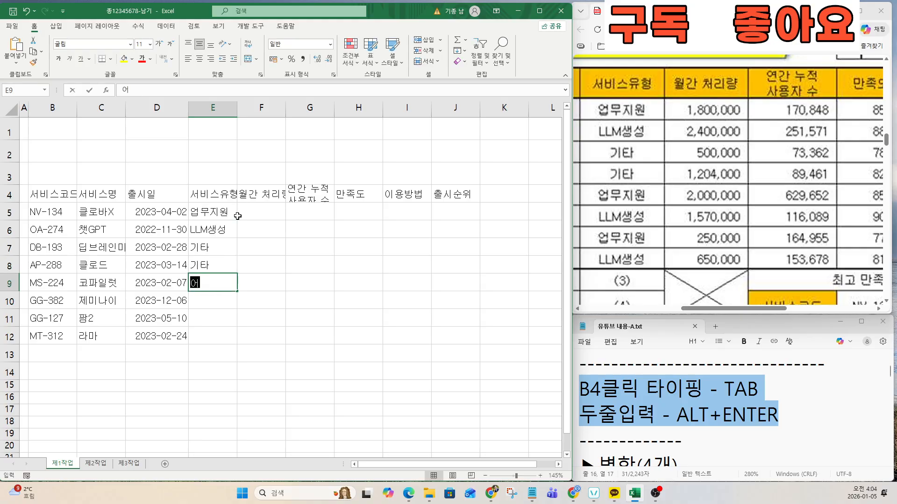
Step: Enter 업무지원, LLM생성, 업무지원 and LLM생성 in E9:E12
type("업무지원")
key("Return")
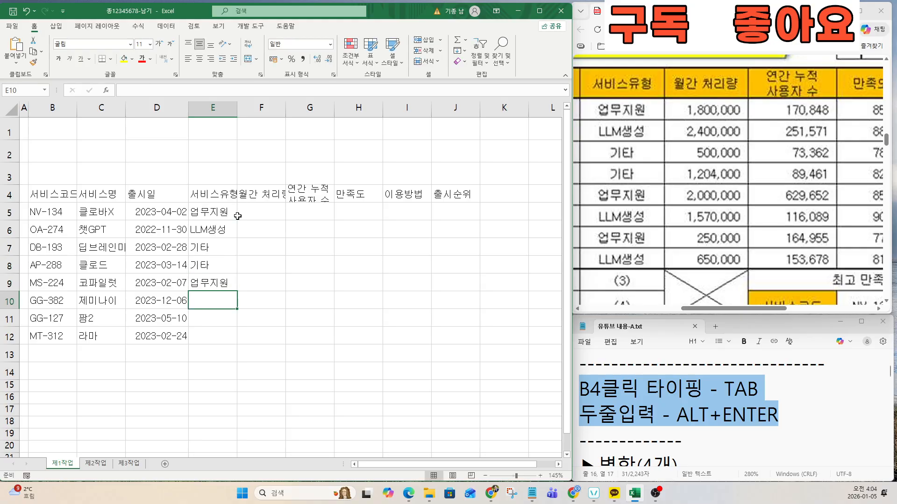
type("LLM생성")
key("Return")
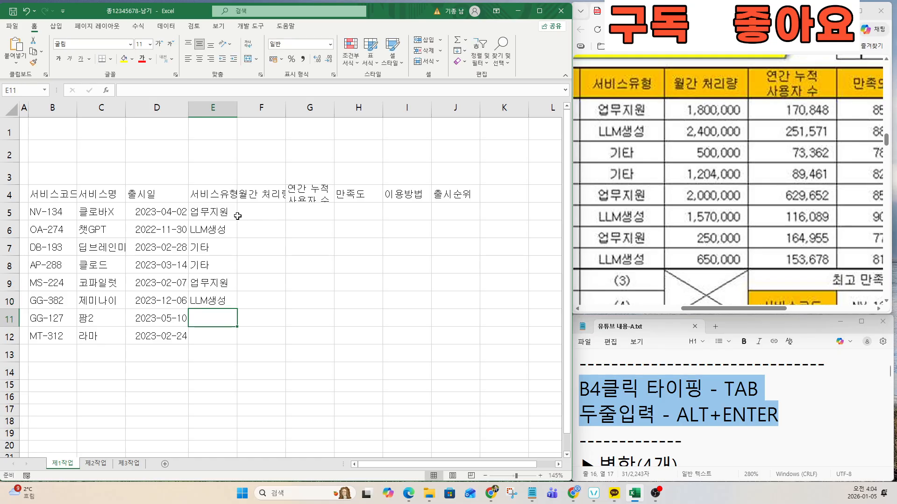
type("업무지원")
key("Return")
type(",")
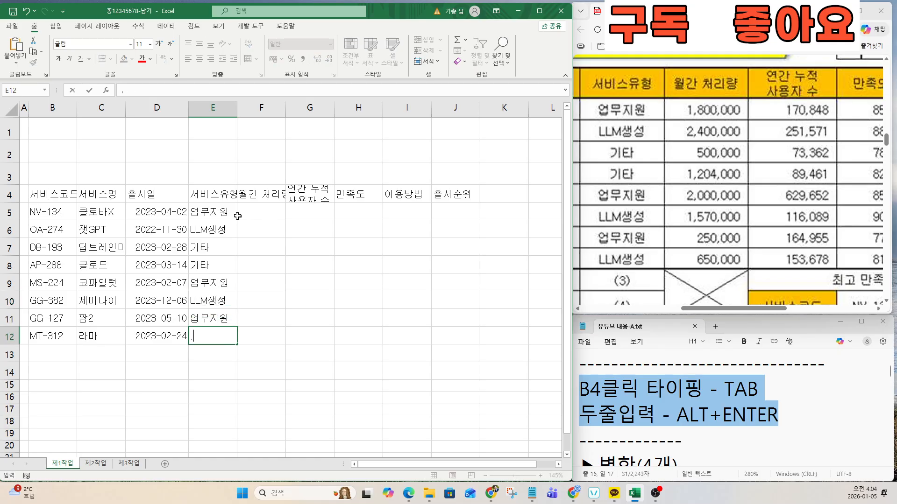
type("LLM생성")
key("Return")
key("Up")
key("Right")
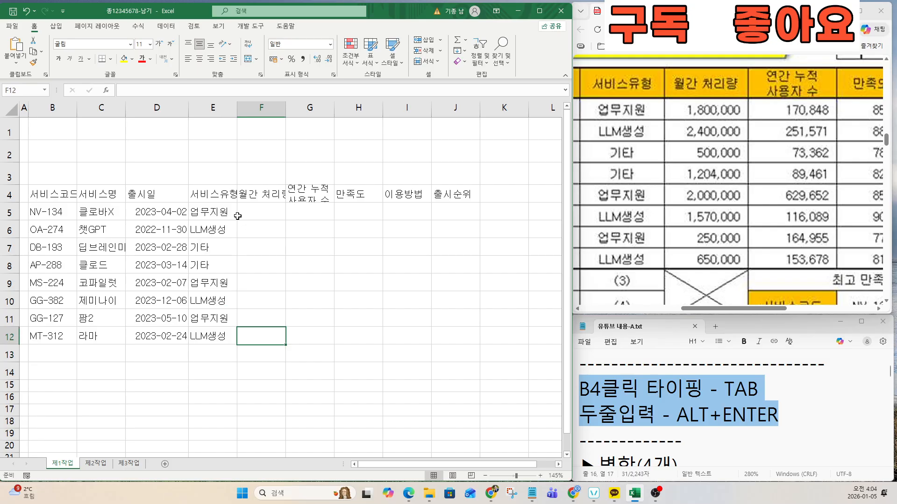
key("Up")
key("Up")
key("Up")
key("Up")
Step: Enter monthly volumes 1800000, 2400000, 500000 and 1204000 in F5:F8
left_click(238, 216)
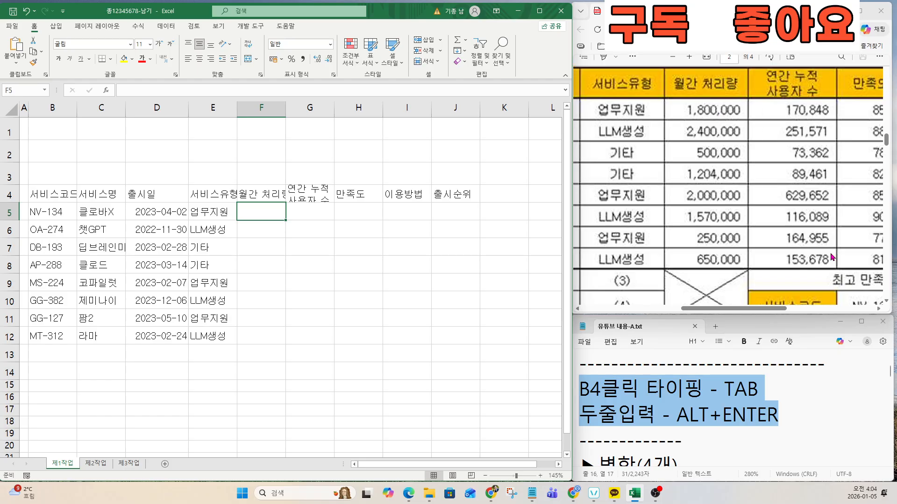
type("1800000")
key("Return")
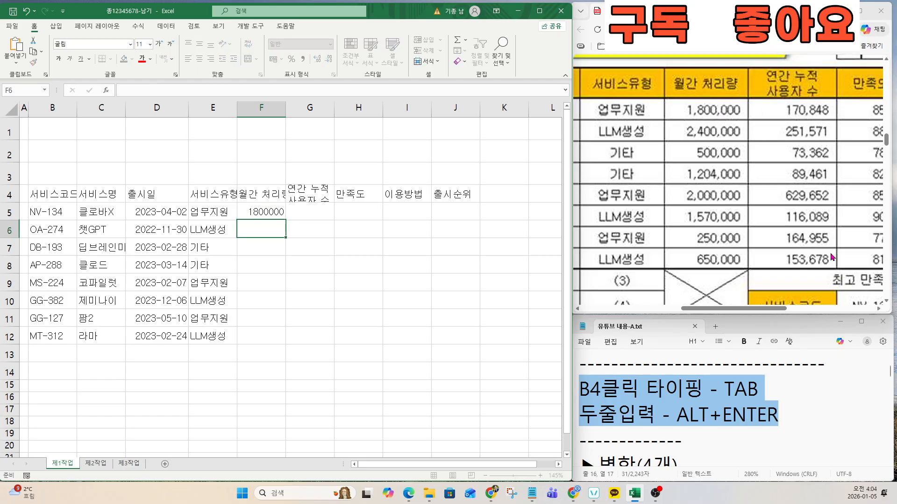
type("2400000")
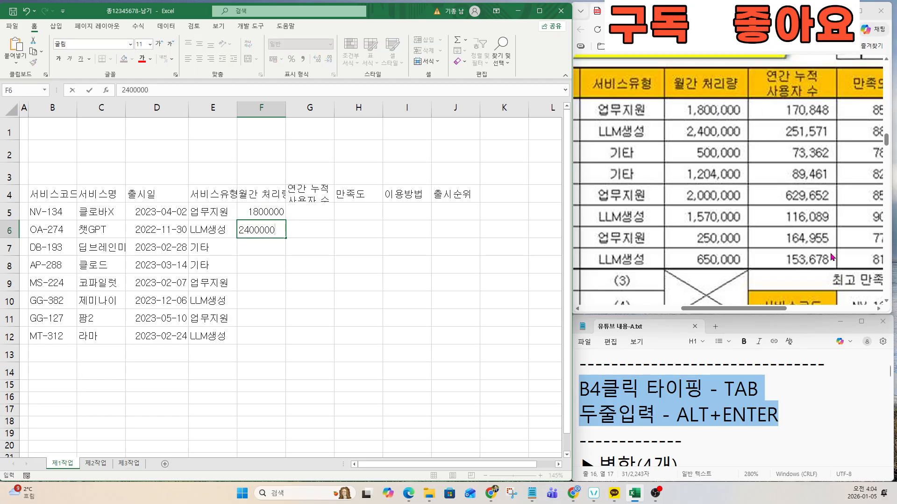
key("Return")
type("500000")
key("Return")
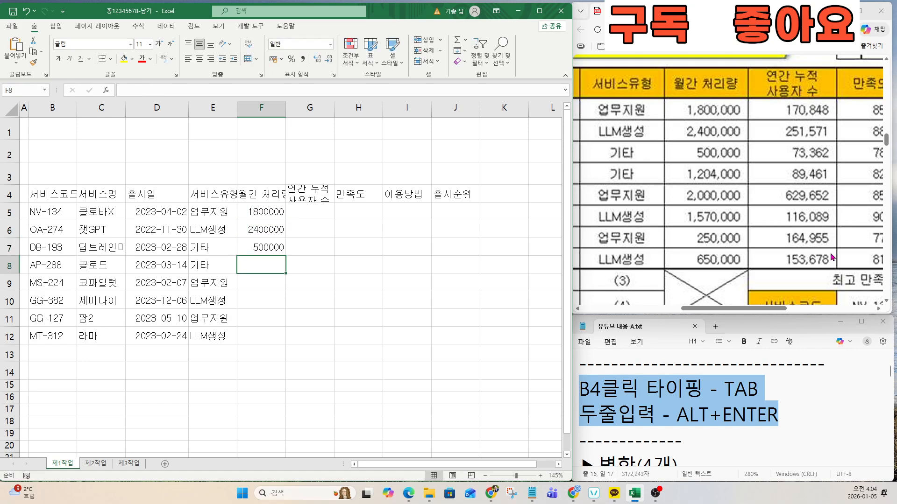
type("1204000")
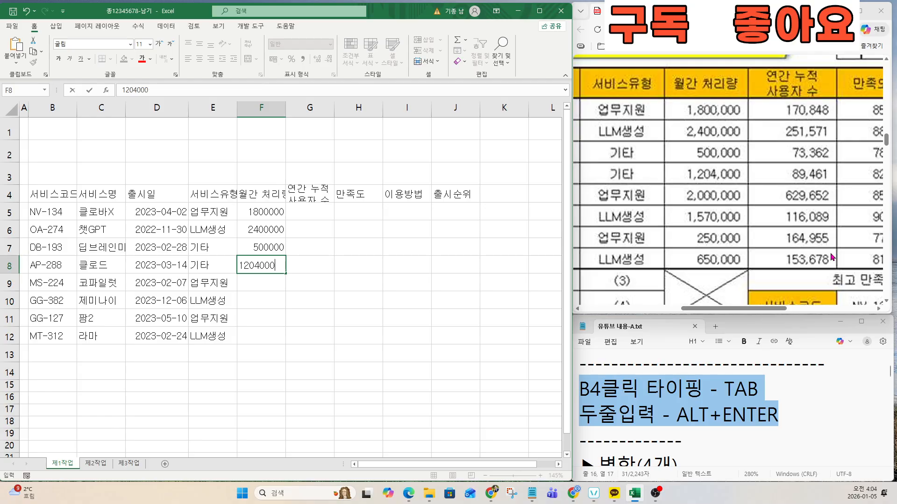
key("Return")
Step: Enter 2000000, 1570000, 250000 and 650000 in F9:F12
type("2000000")
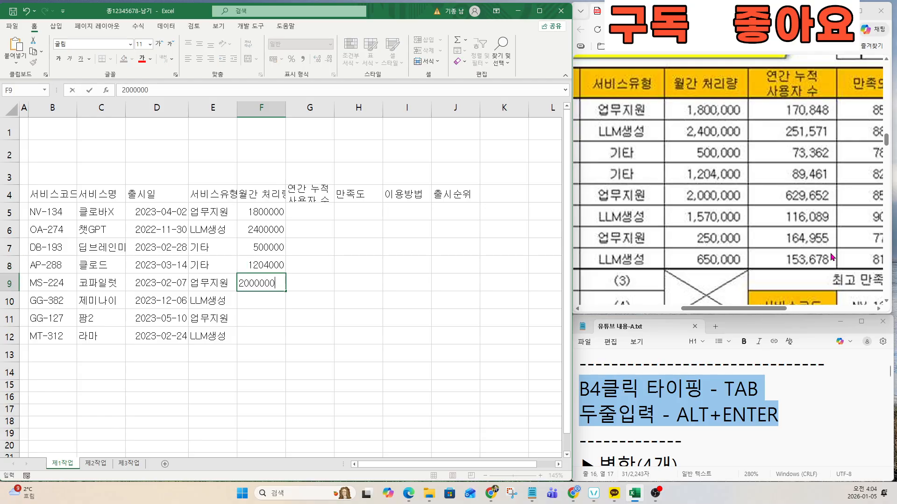
key("Return")
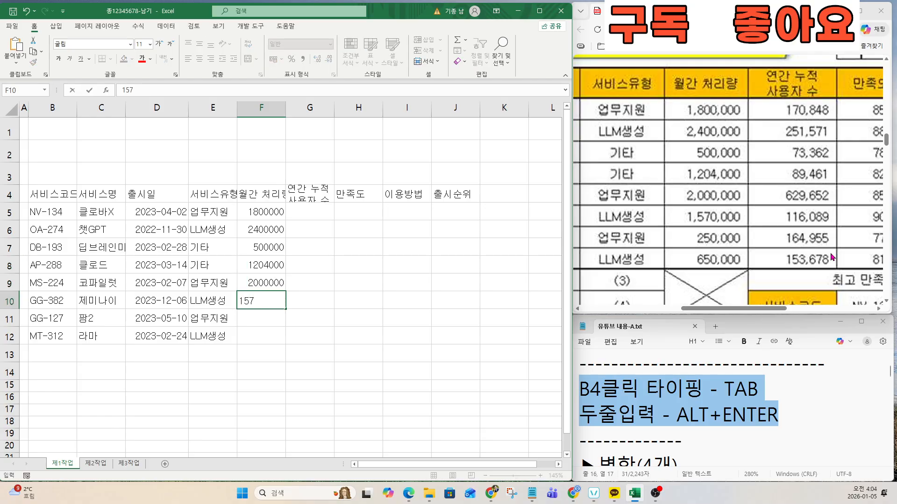
key("BackSpace")
key("BackSpace")
type("15700")
key("Return")
type("250000")
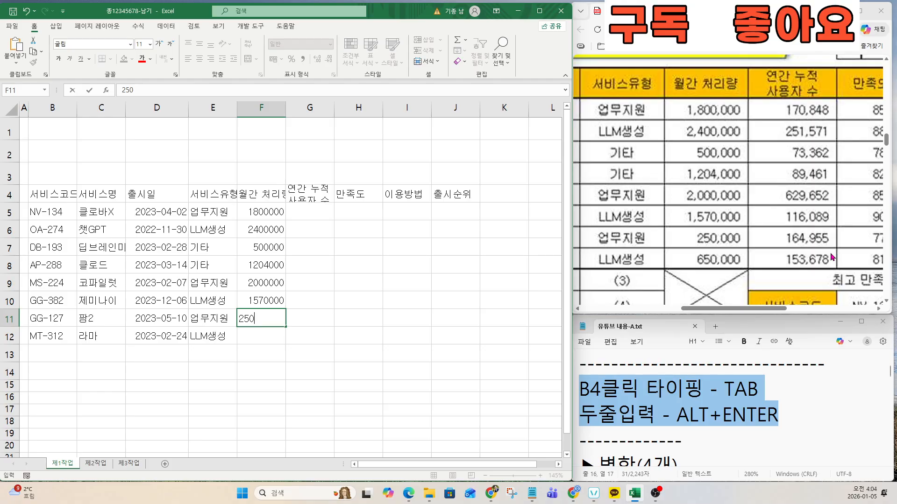
key("Return")
type("650")
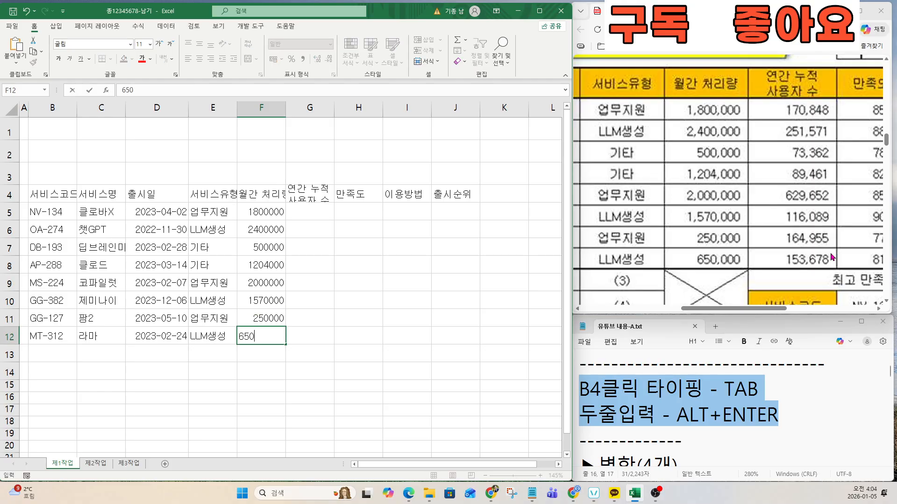
type("000")
key("Return")
key("Right")
key("Up")
key("Up")
key("Up")
key("Up")
key("Up")
key("Up")
key("Up")
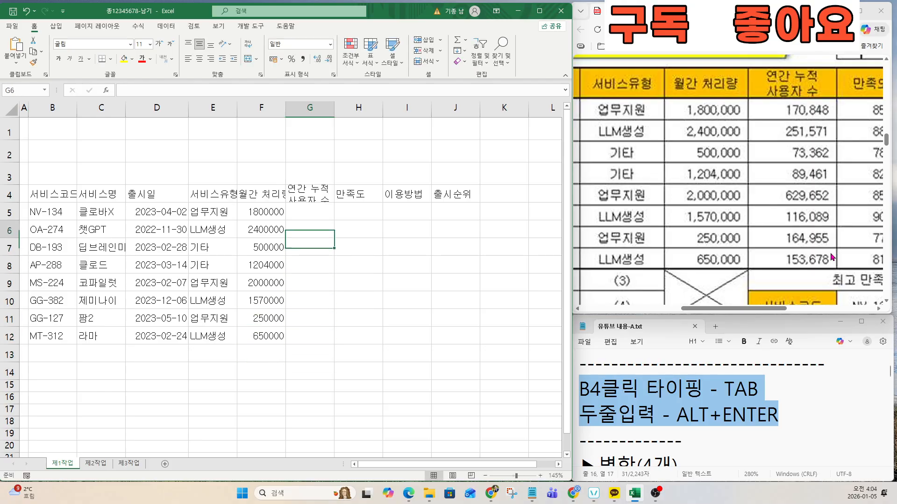
Step: Enter user counts 170848, 251571, 73362 and 89461 in G5:G8
key("Up")
type("170848")
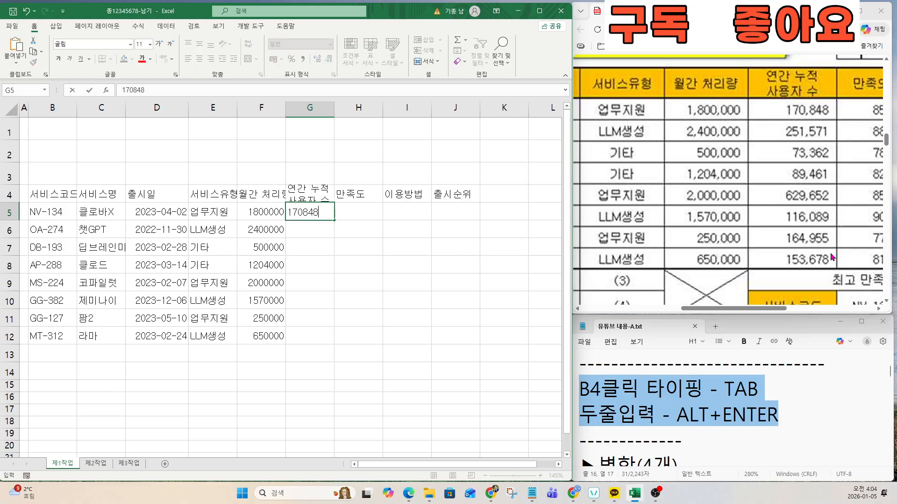
key("Return")
type("251571")
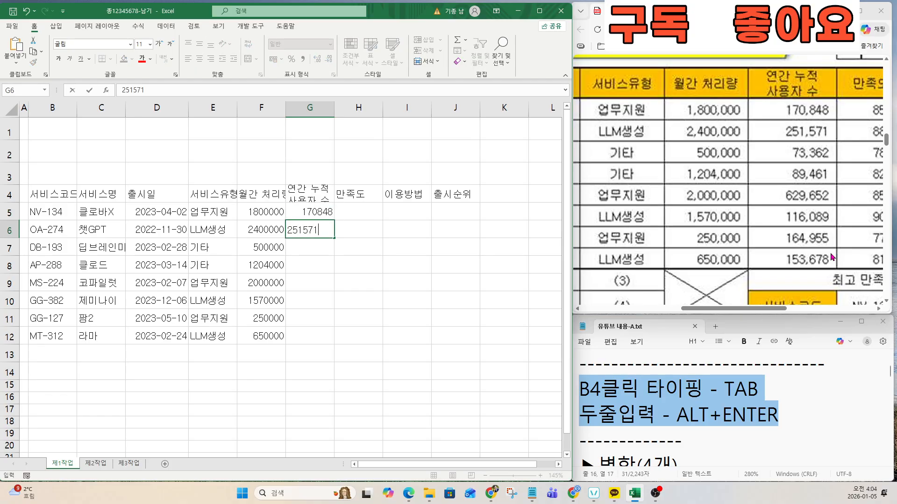
key("Return")
type("73362")
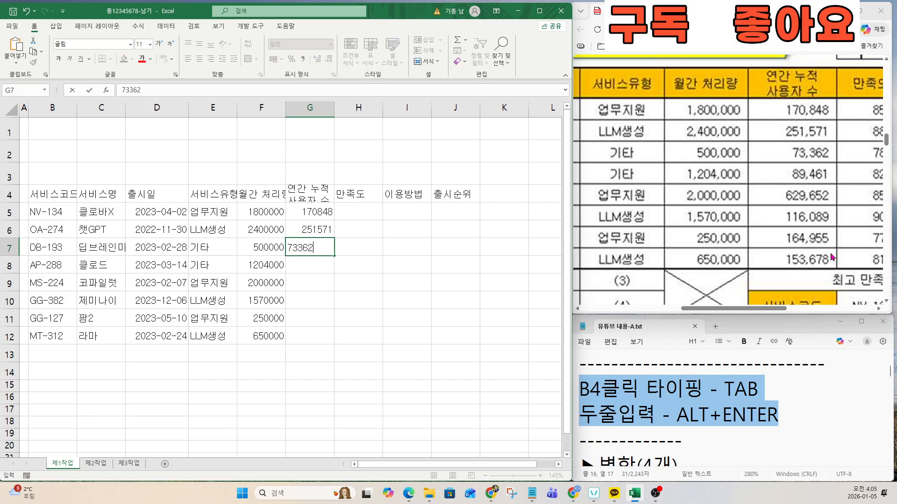
key("Return")
type("89")
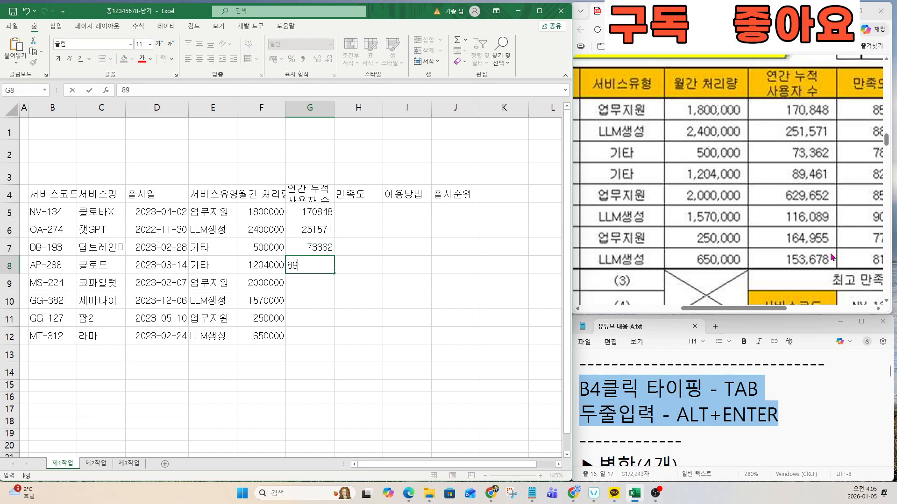
type("461")
key("Return")
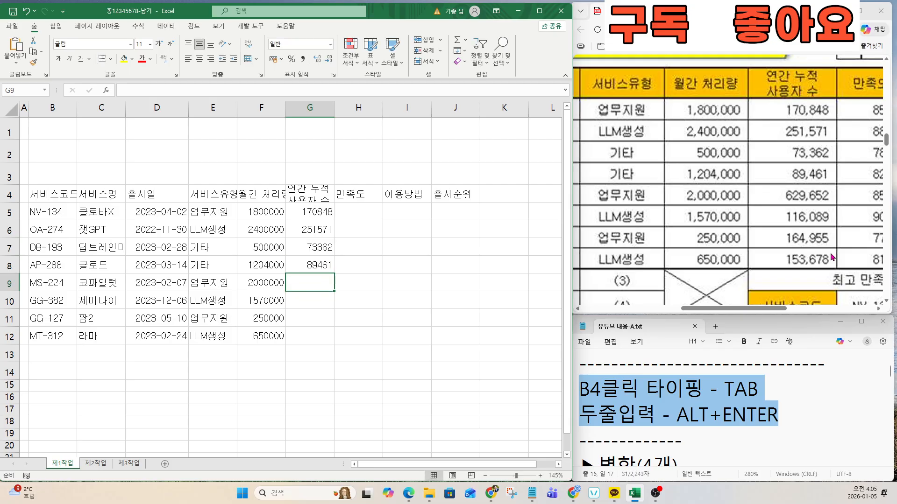
Step: Enter 629652, 116089, 164955 and 153678 in G9:G12
type("629652")
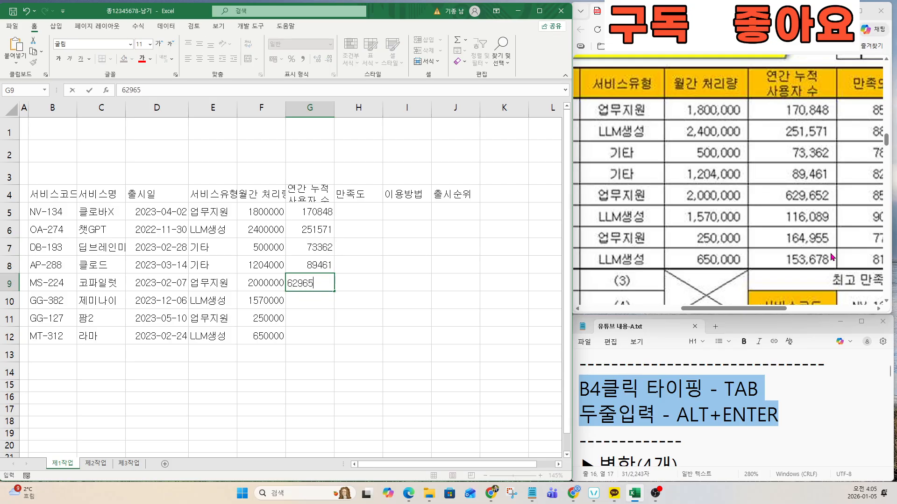
key("Return")
type("116")
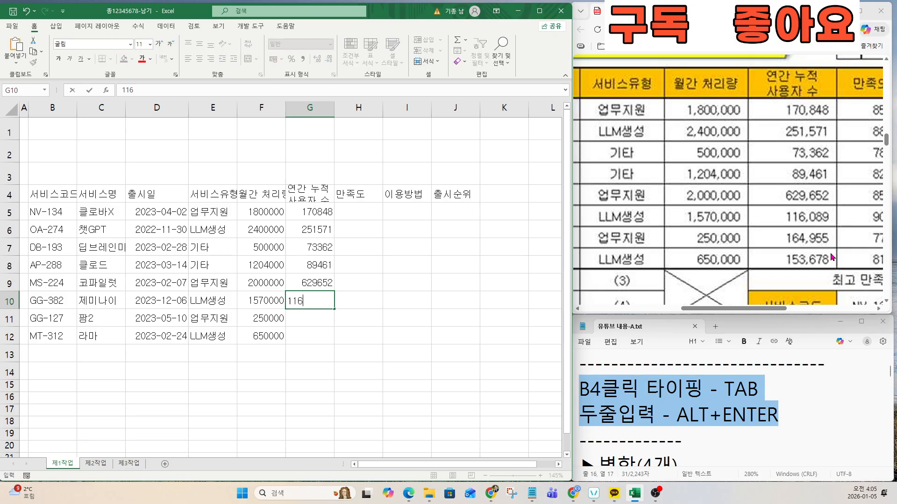
type("089")
key("Return")
type("1")
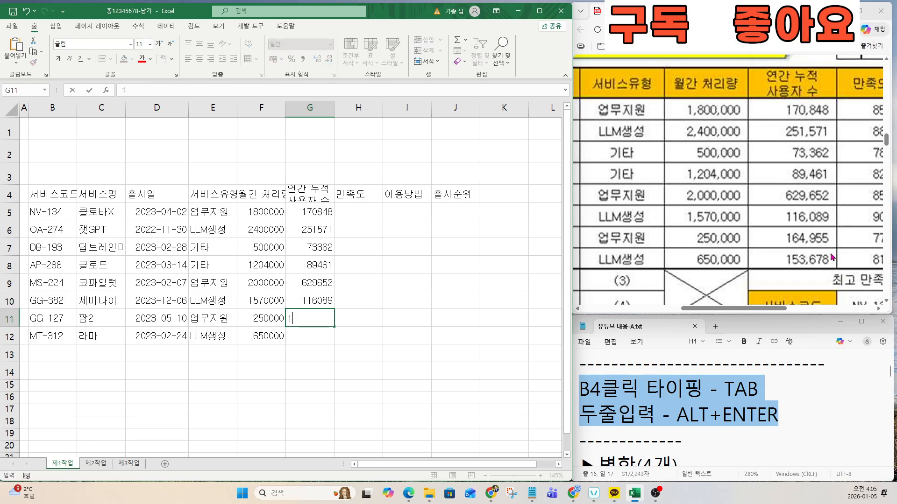
type("64955")
key("Return")
type("153")
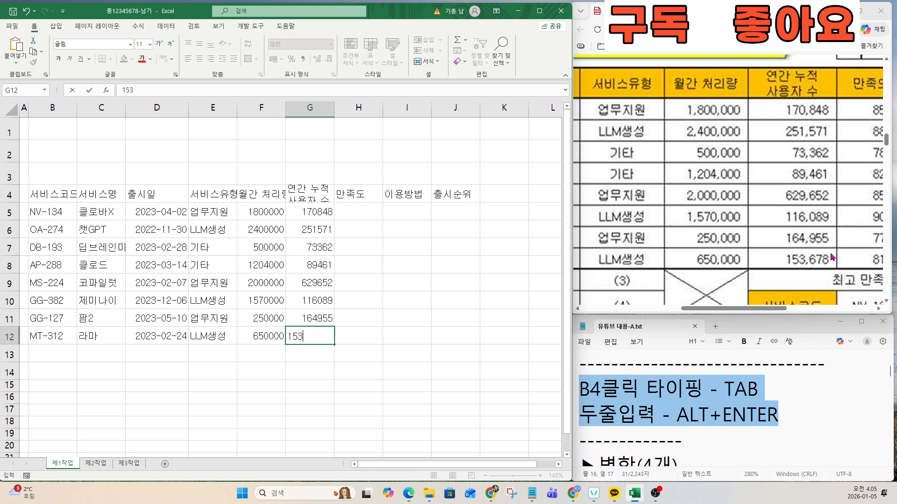
key("Return")
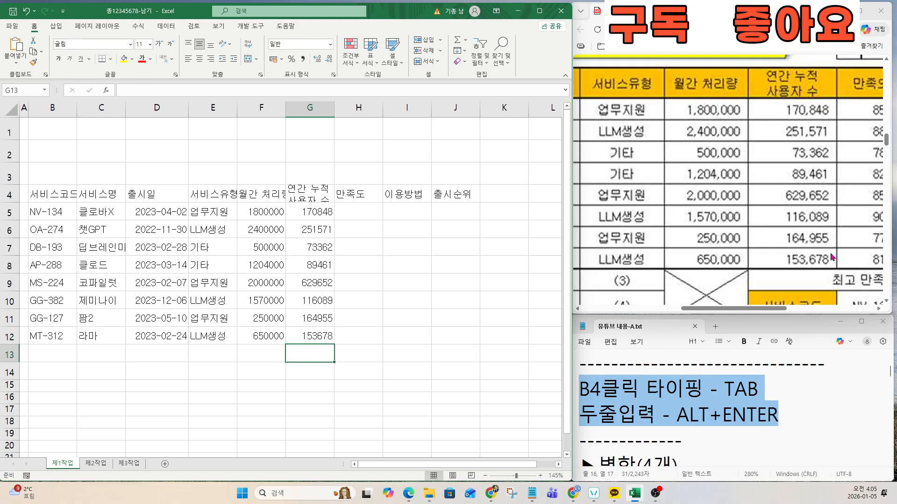
key("Right")
Step: Enter satisfaction rates 85.20%, 88.70%, 78.90% and 82.50% in H5:H8
left_click_drag(778, 308, 828, 305)
left_click(354, 219)
left_click(354, 219)
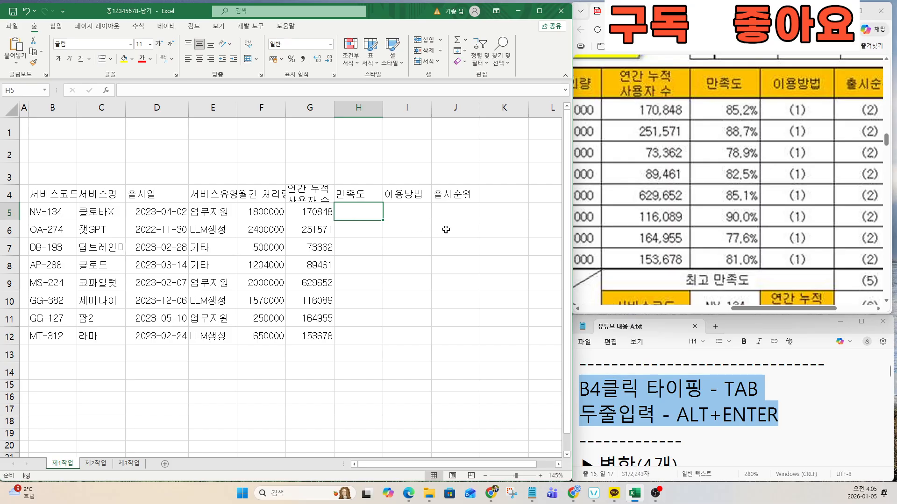
type("85.2")
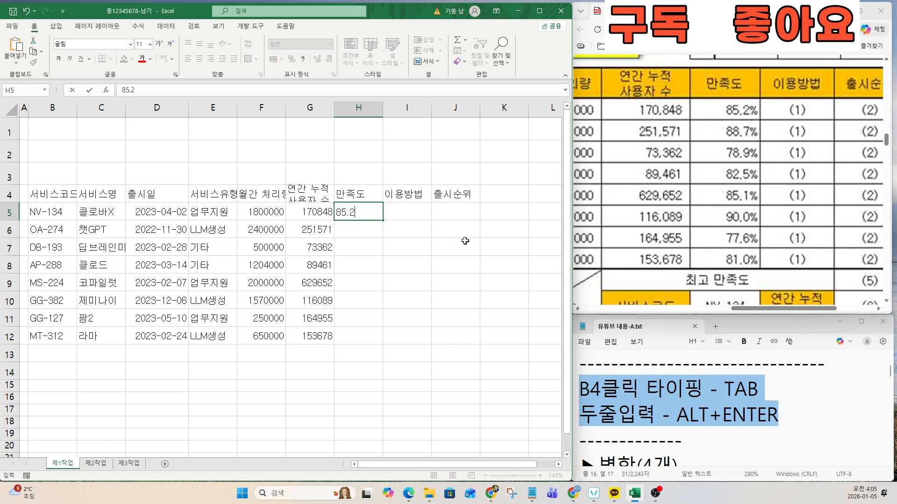
type("0%")
key("Return")
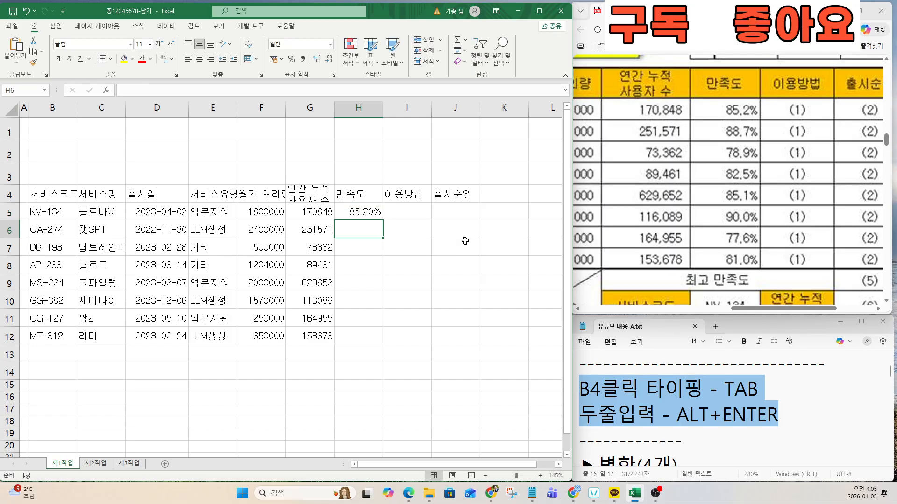
type("88.7")
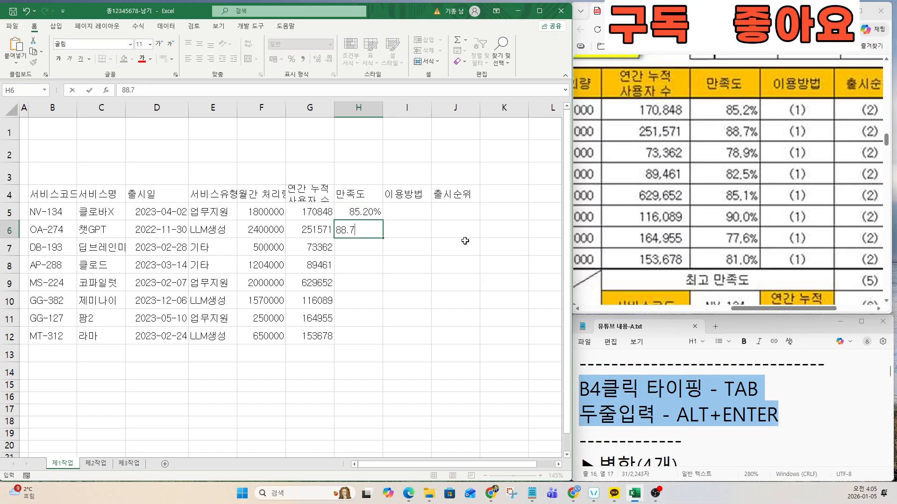
type("0%")
key("Return")
type("78")
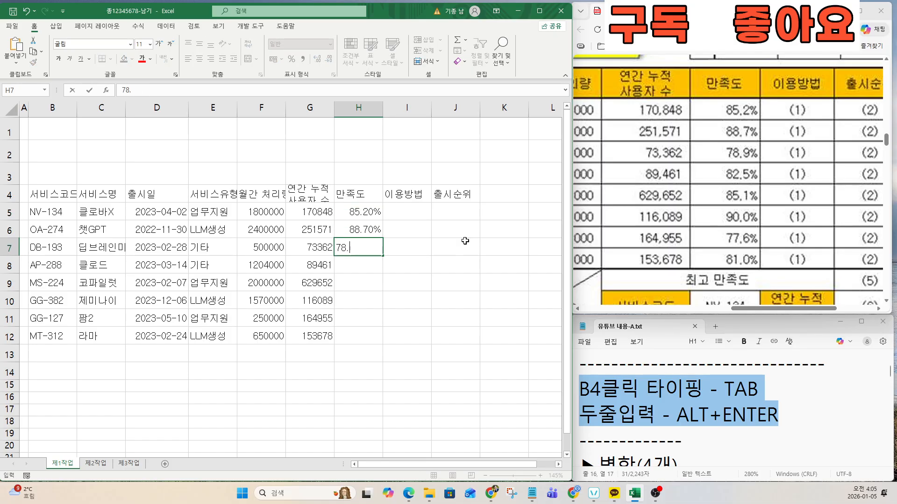
type(".90%")
key("Return")
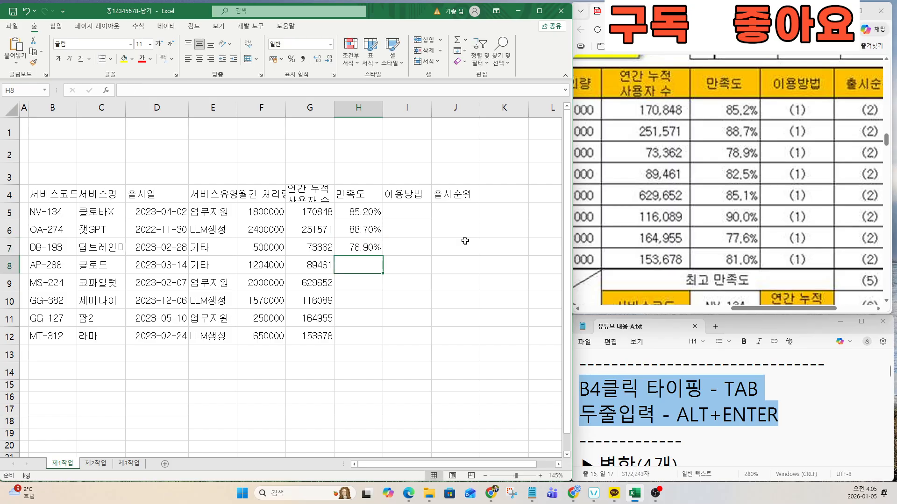
type("82.5")
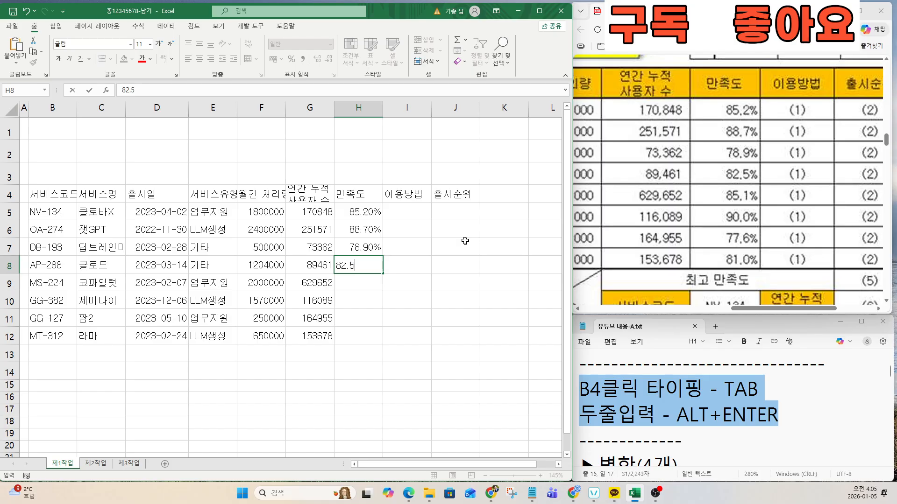
type("0%")
key("Return")
Step: Enter 85.10%, 90.00%, 77.60% and 81.00% in H9:H12
type("85.10%")
key("Return")
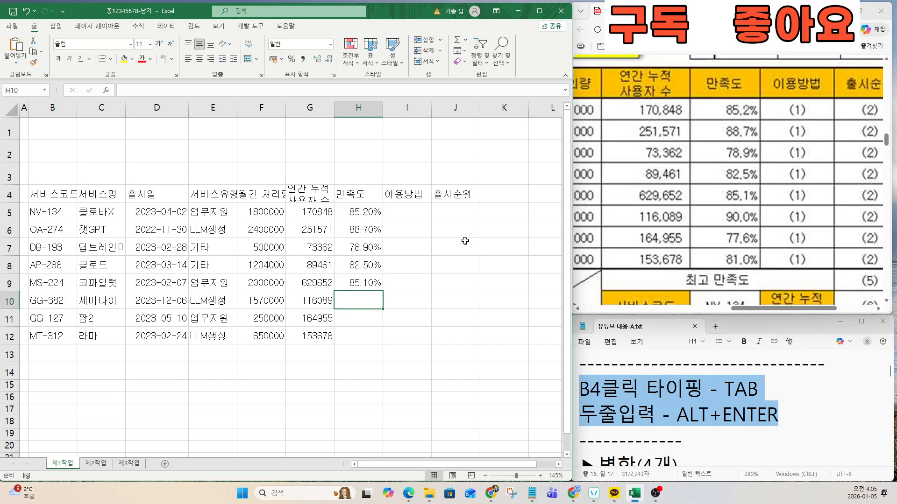
type("90%")
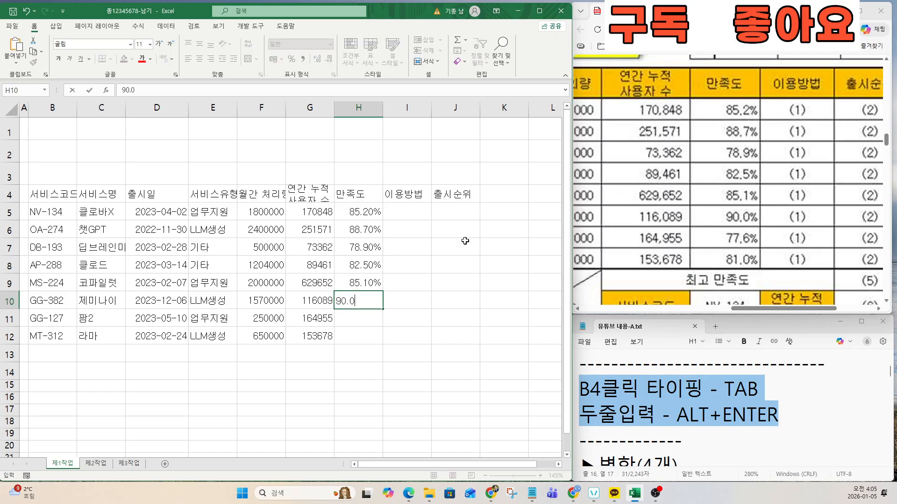
key("Return")
type("77.6%")
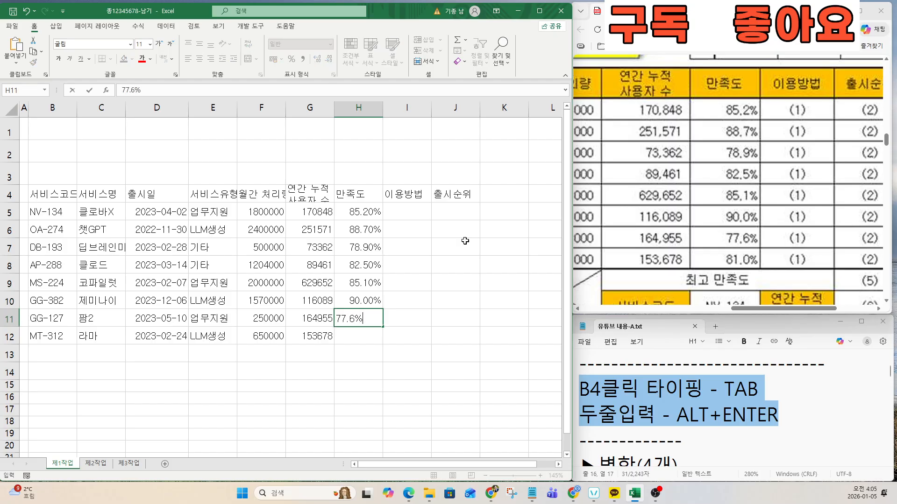
key("Return")
type("8")
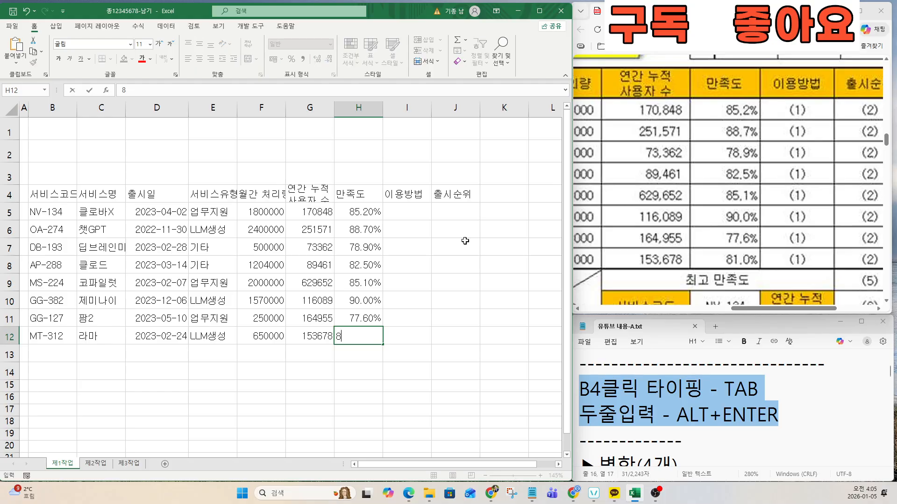
type("1.00%")
key("Return")
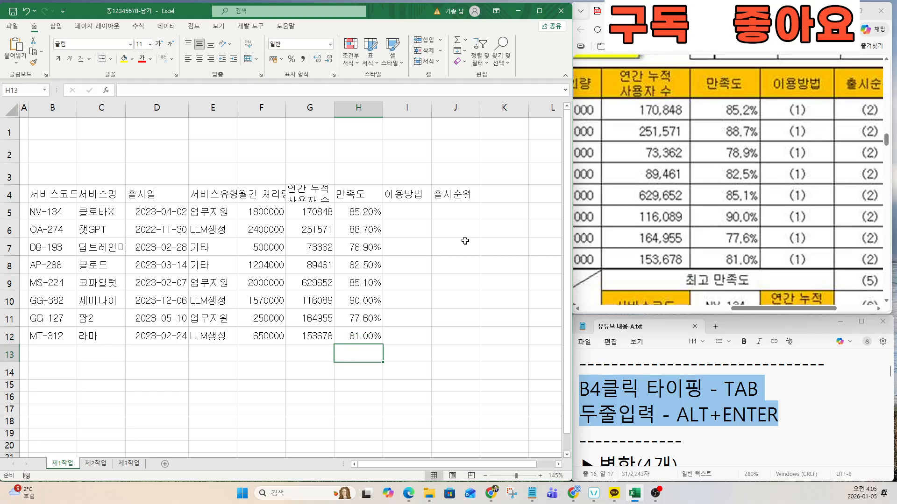
key("Left")
key("Left")
key("Left")
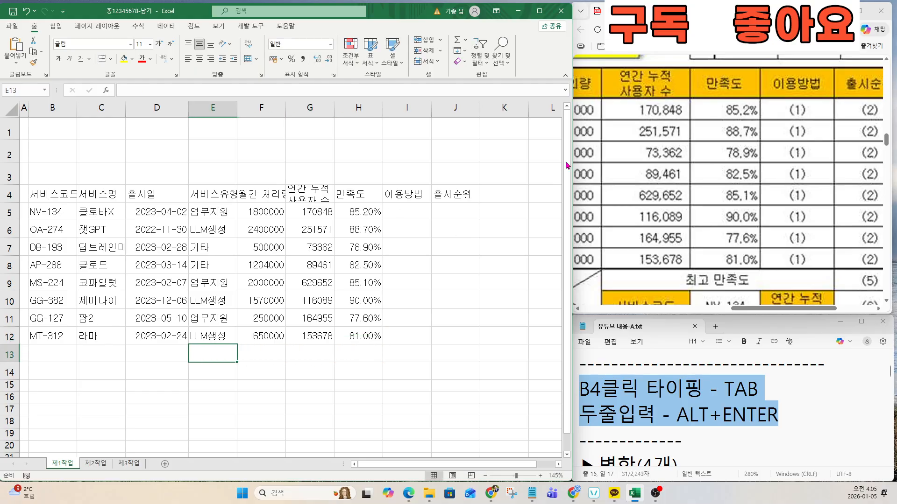
Step: Enter '업무지원 서비스 개수' in B13 and 'LLM생성 서비스 월간 처리량 평균' in B14
left_click_drag(777, 308, 642, 312)
scroll(628, 284, "down", 3)
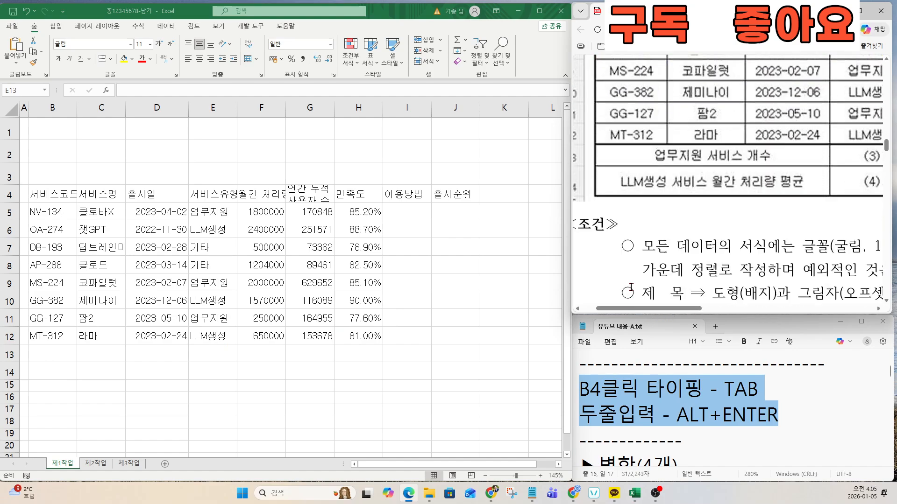
left_click(49, 355)
type("DJQ")
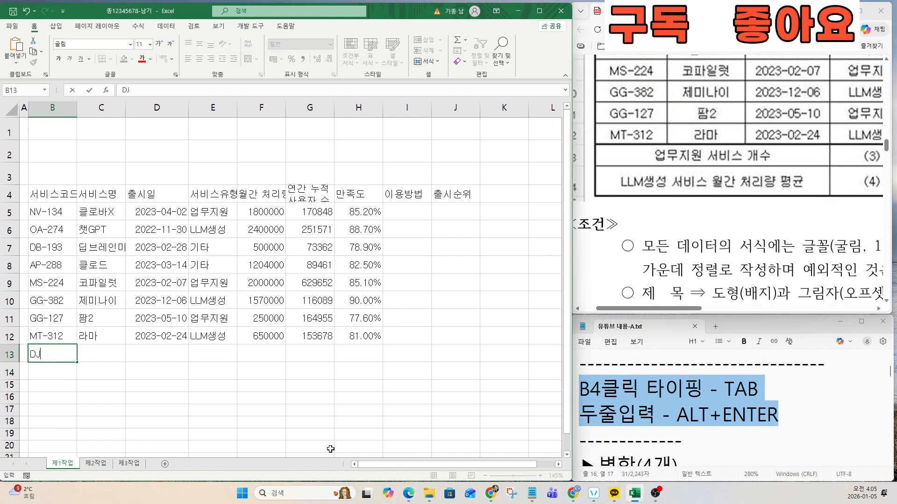
key("BackSpace")
key("BackSpace")
key("BackSpace")
type("업무ㅈ지원 서비")
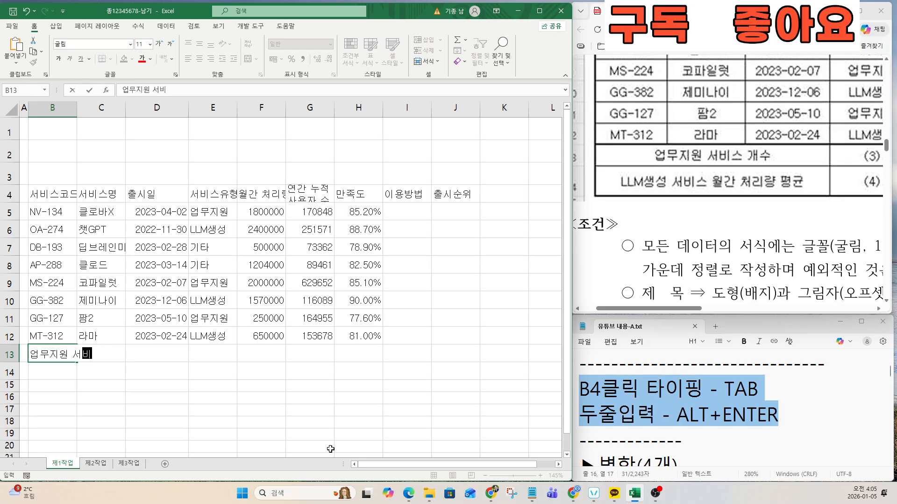
type("스 ㄱ개수")
key("Return")
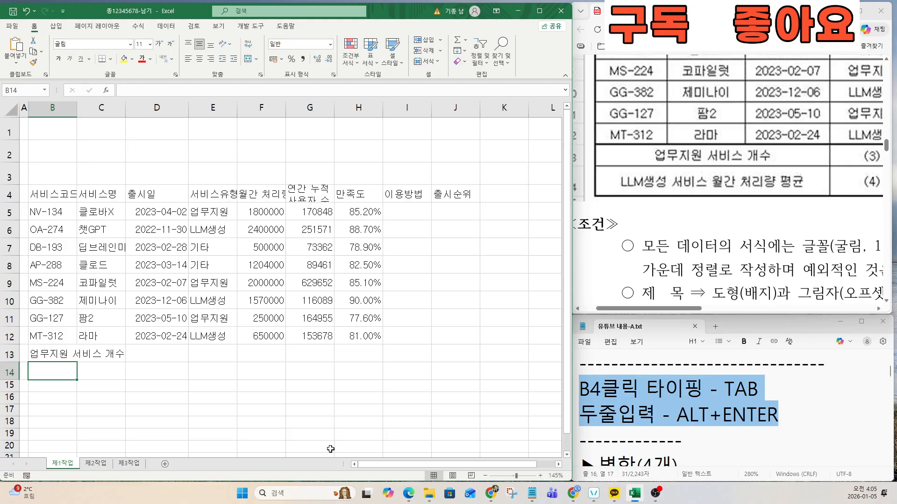
type("LLM생성 ")
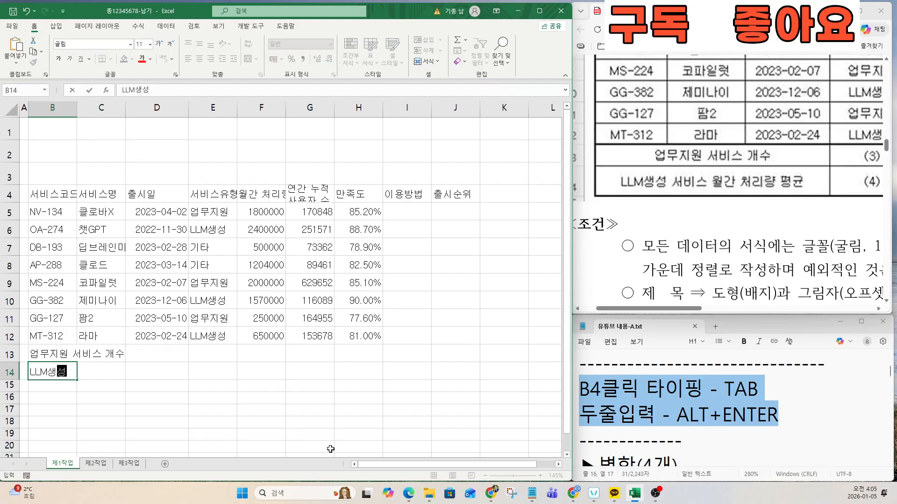
type("서비스 월간 ")
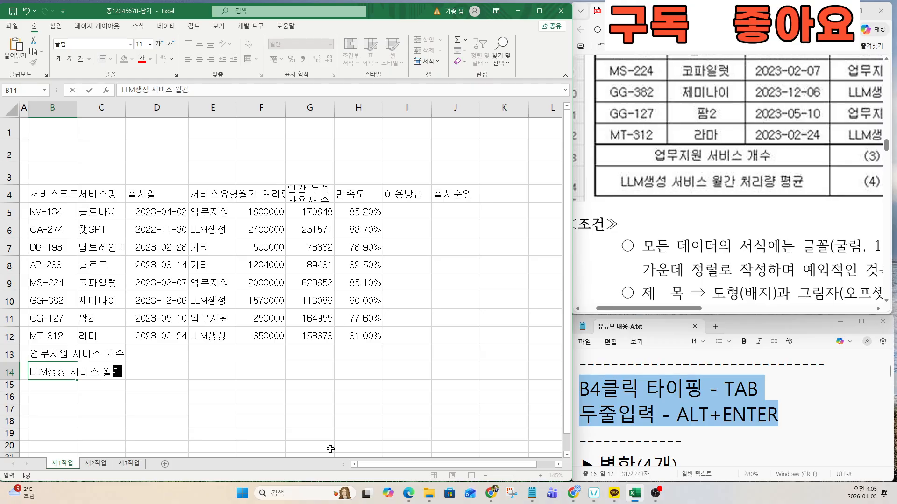
type("처리량 평균")
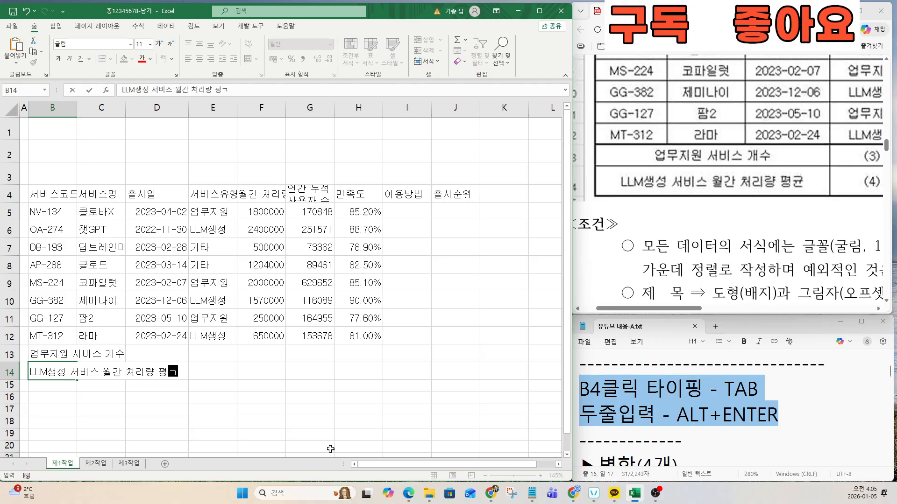
key("Return")
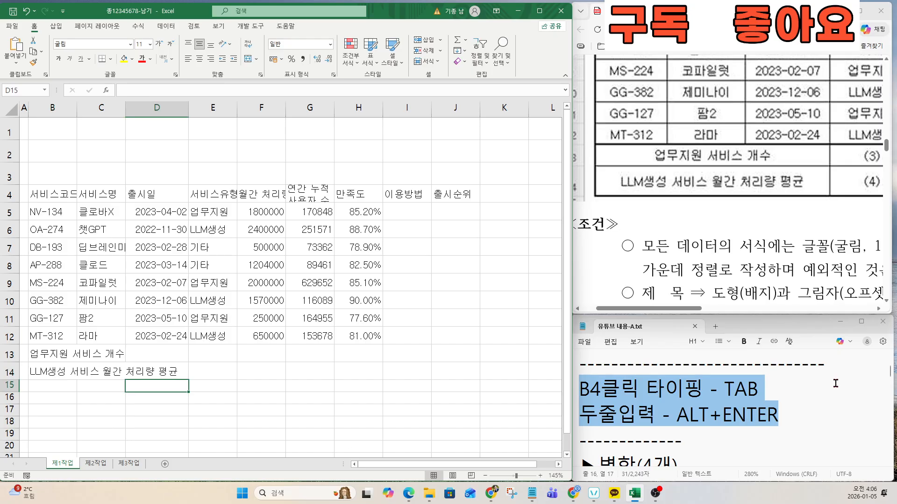
Step: Enter '최고 만족도' in G13, a service-code label in G14, and a two-line '연간 누적 사용자 수' in I14
left_click_drag(677, 309, 812, 309)
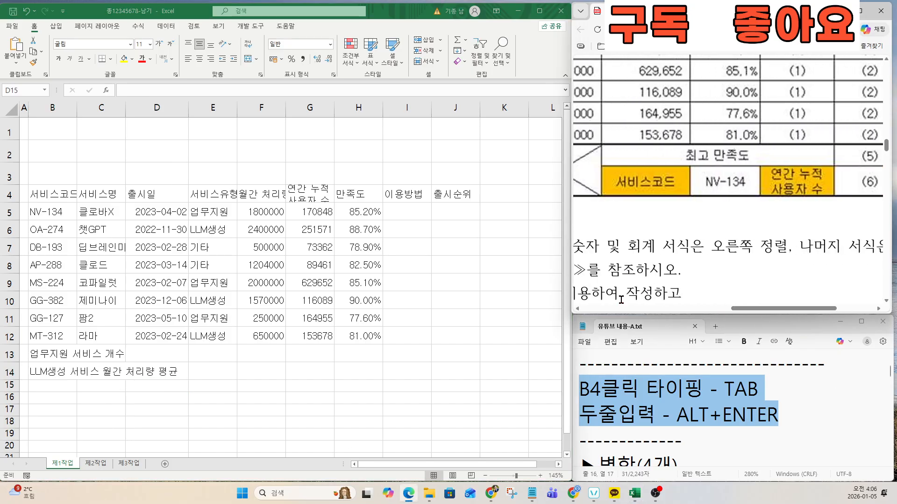
left_click(241, 358)
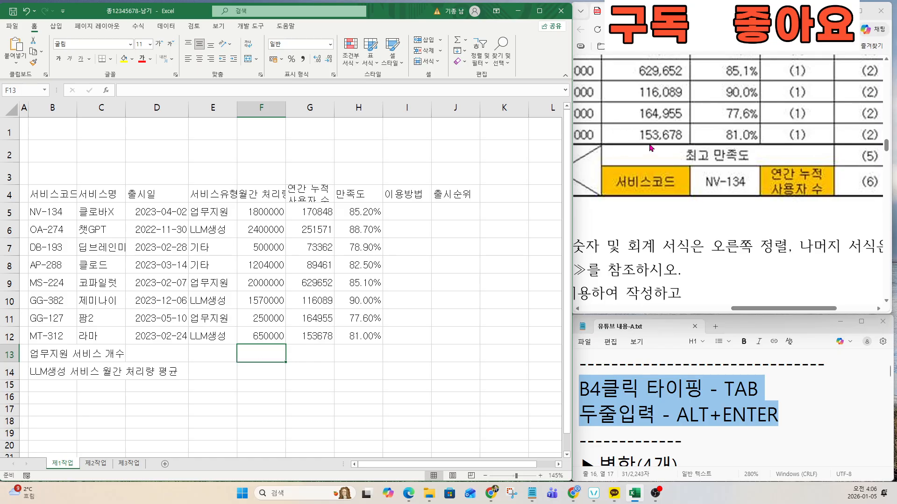
left_click(322, 352)
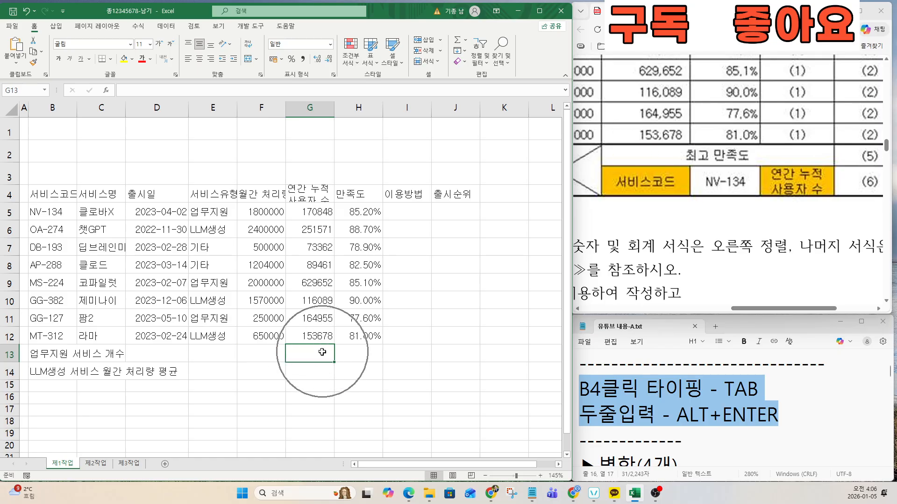
type("ㅊㅚ고")
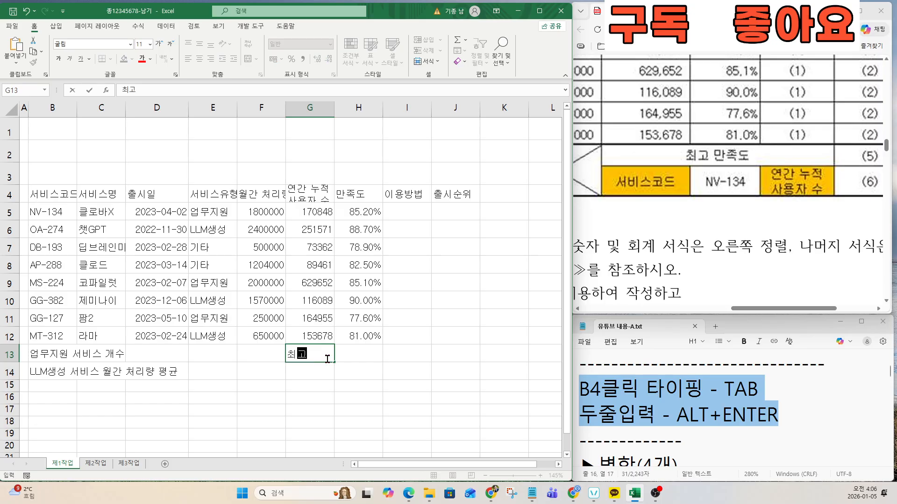
type(" 만족도")
key("Return")
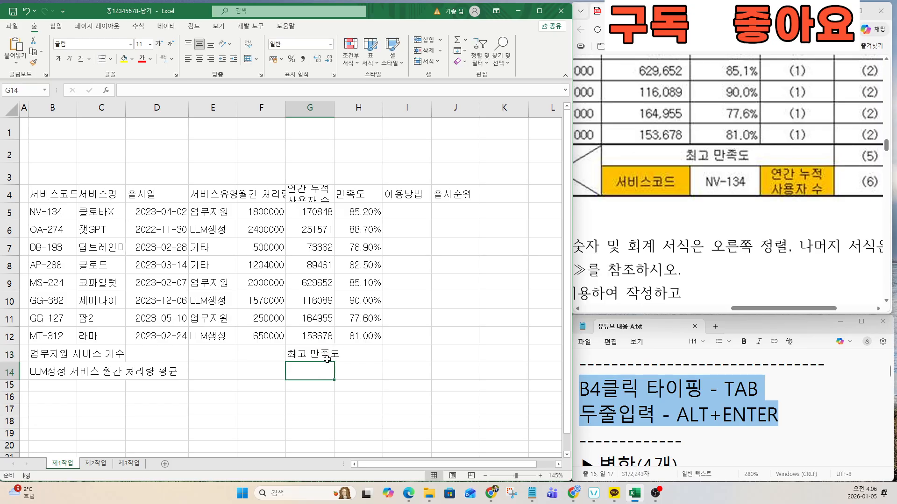
type("섭지스코드")
key("Tab")
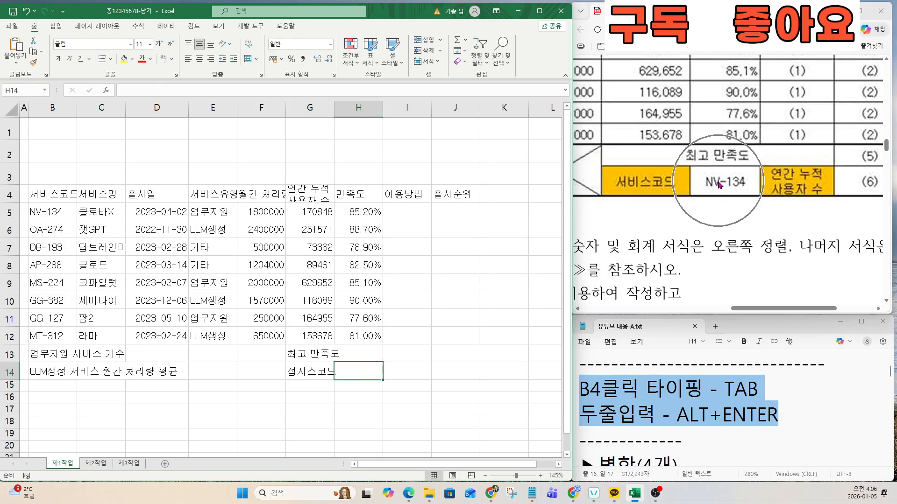
left_click(409, 378)
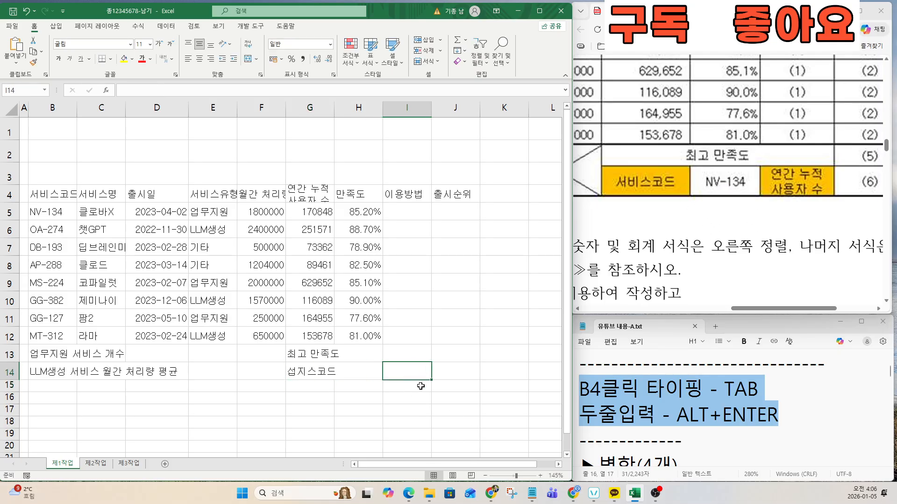
type("연간 누저")
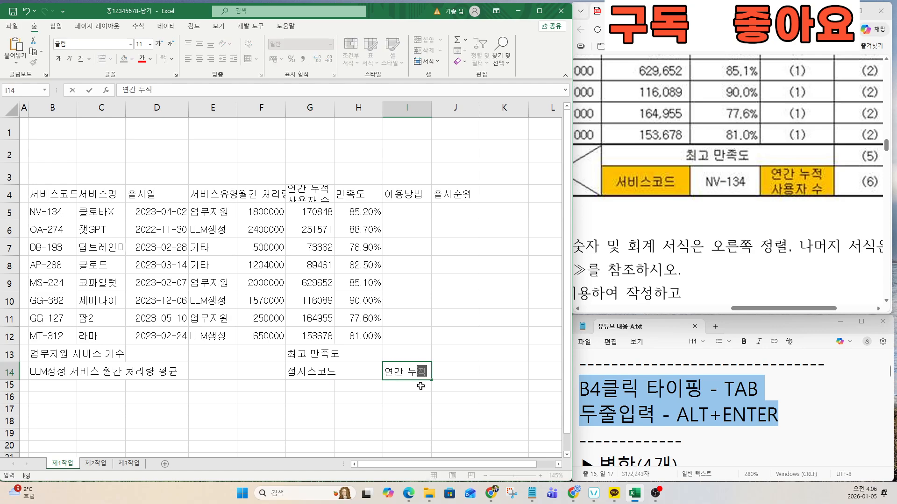
key("alt+Return")
type("사용자 수")
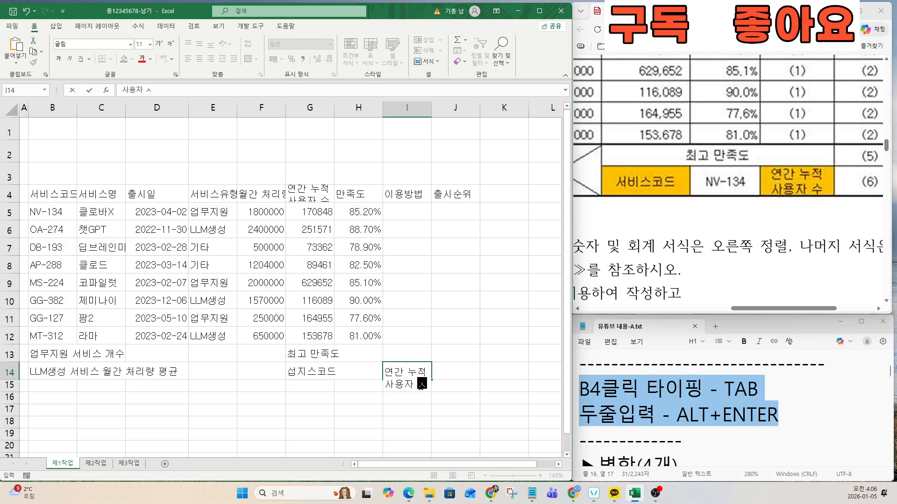
key("Return")
left_click(397, 308)
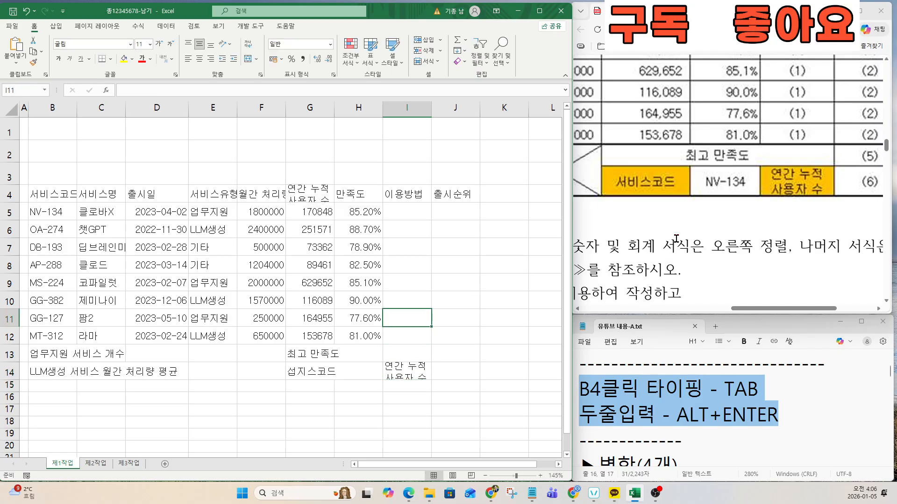
scroll(677, 238, "down", 5)
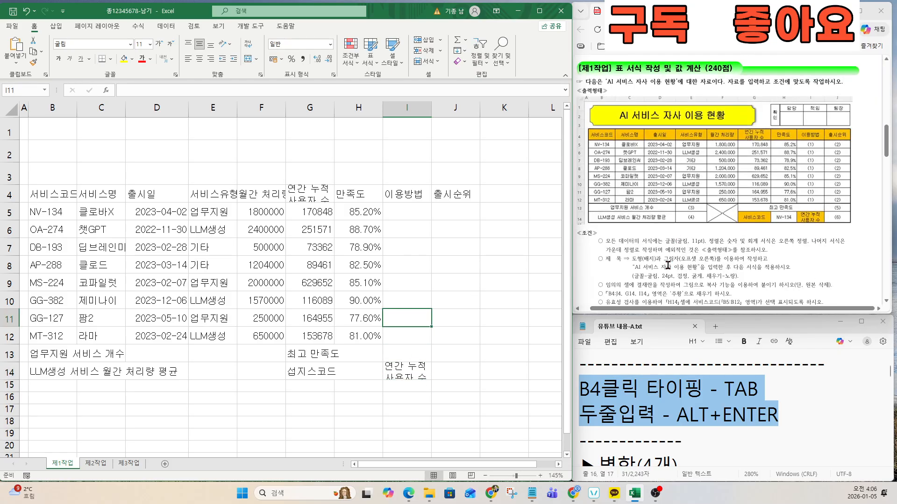
Step: Merge and centre B13:D13 and B14:D14
left_click(638, 400)
key("Down")
key("Down")
key("Down")
key("Down")
key("Down")
key("Down")
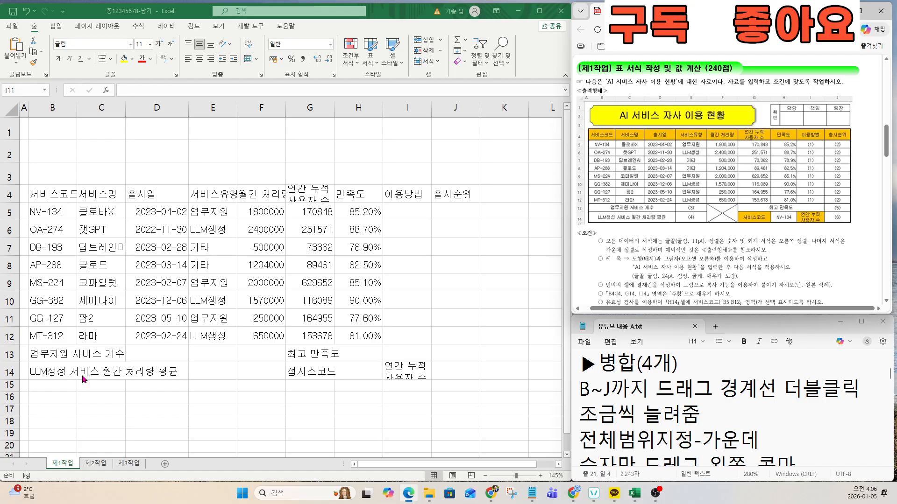
left_click(55, 354)
left_click_drag(54, 353, 144, 355)
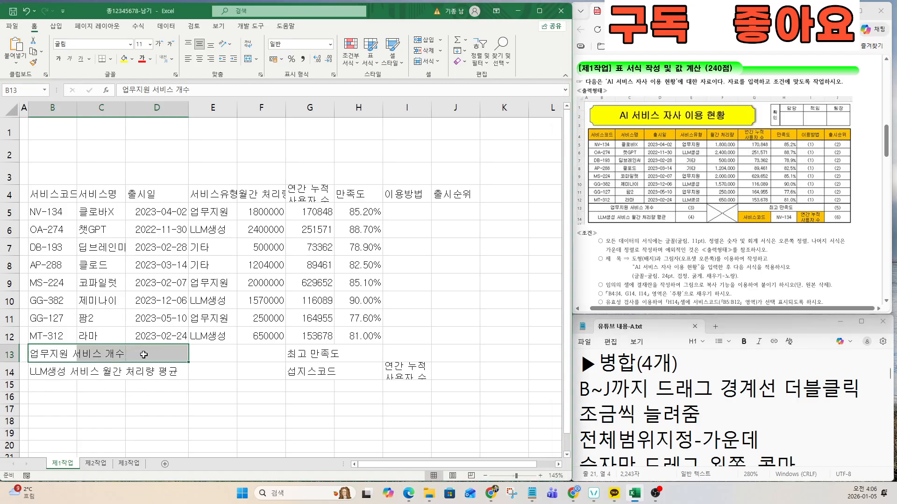
left_click(245, 64)
left_click_drag(58, 380, 132, 378)
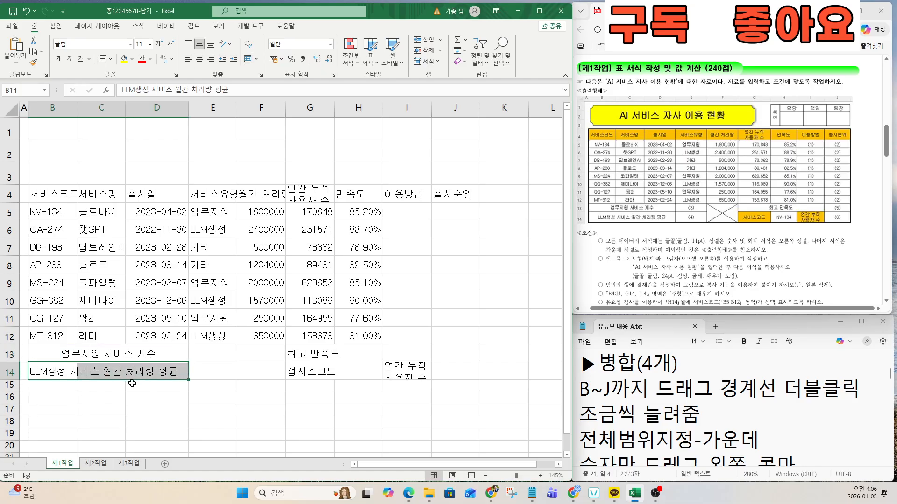
left_click(248, 59)
Step: Merge F13:F14 and merge and centre G13:I13
left_click(264, 355)
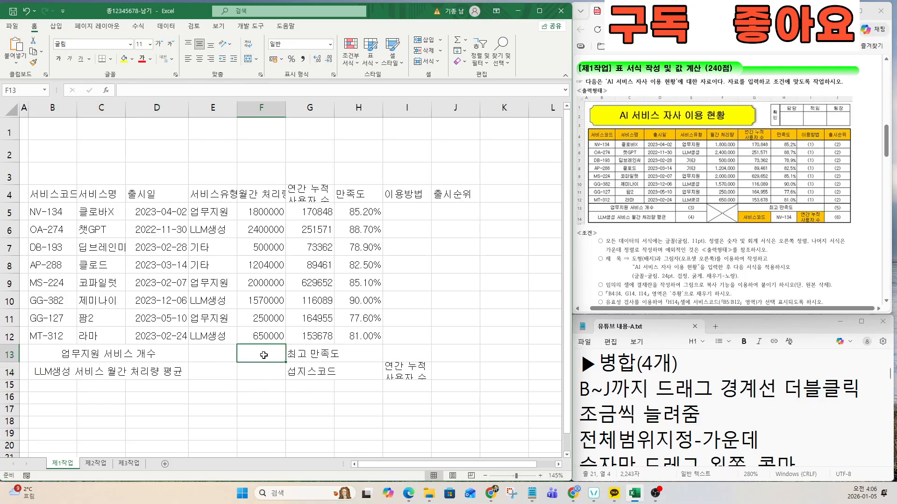
key("ctrl")
left_click_drag(263, 351, 263, 365)
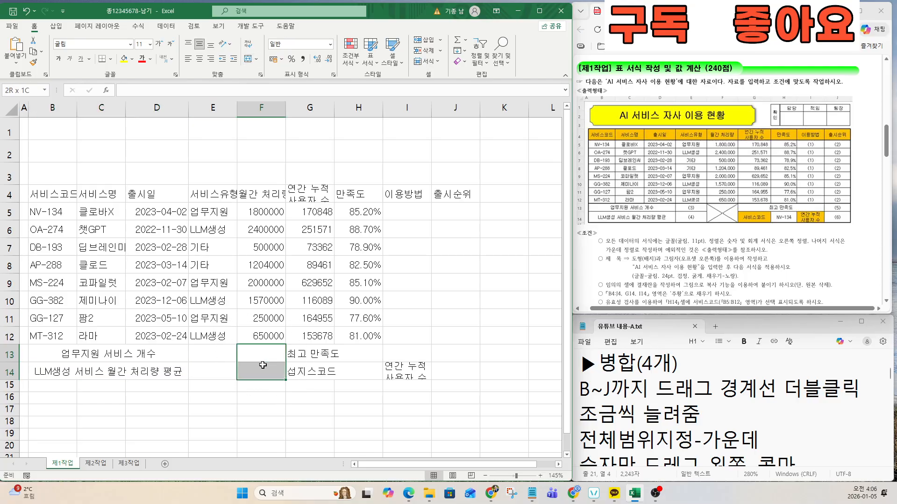
left_click(248, 59)
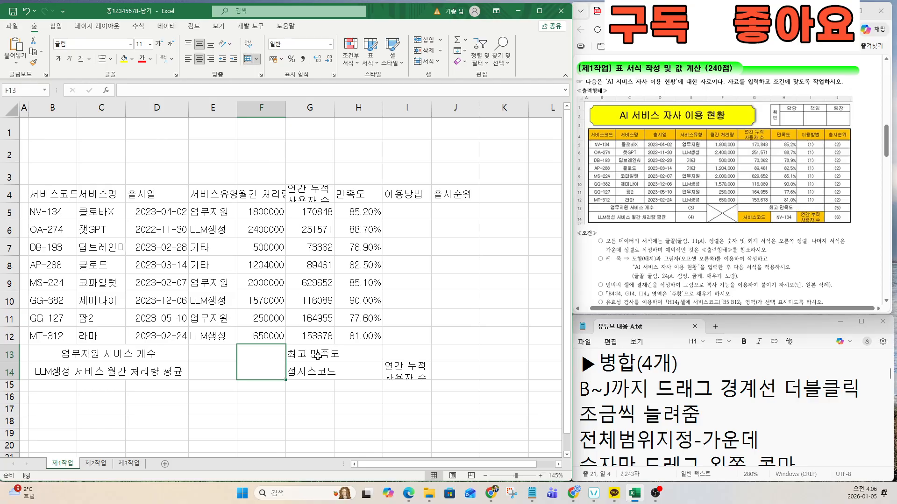
left_click_drag(317, 356, 392, 356)
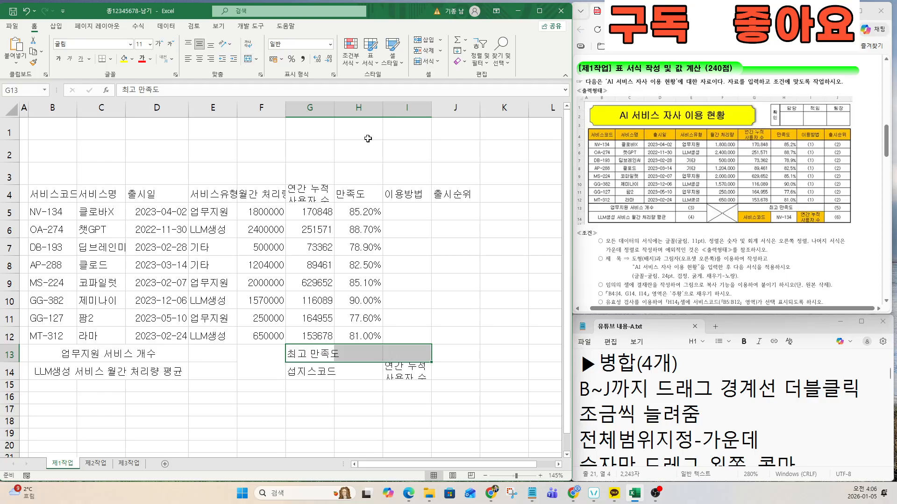
left_click(248, 59)
left_click(682, 414)
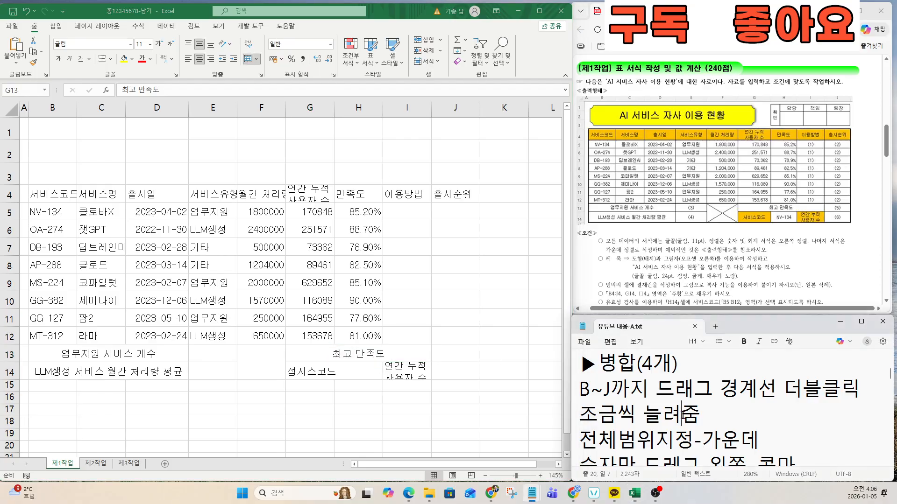
left_click_drag(580, 388, 700, 412)
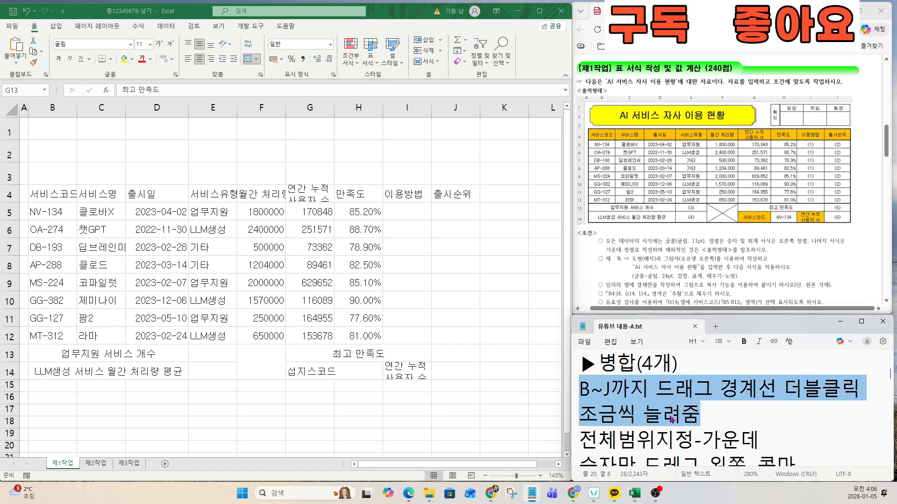
Step: Apply All Borders to every cell of the B4:J14 table
scroll(670, 417, "down", 2)
scroll(668, 415, "up", 2)
left_click(667, 416)
left_click(96, 290)
left_click_drag(61, 202, 441, 374)
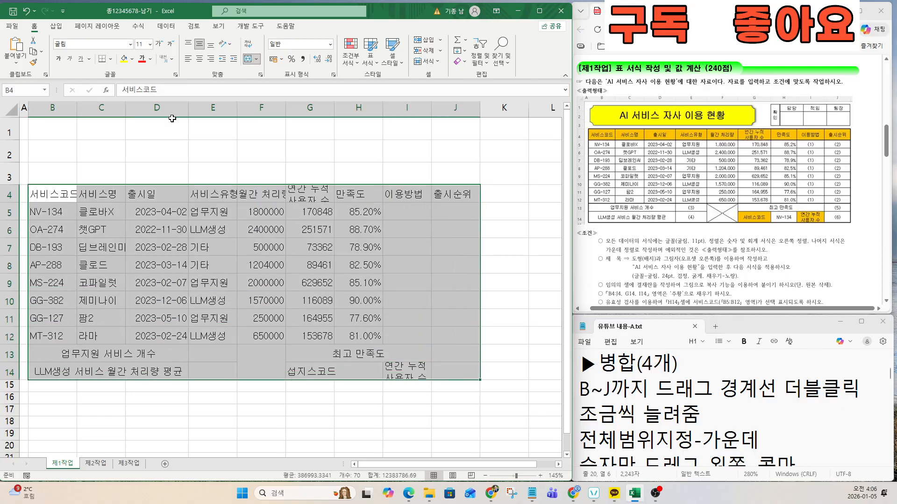
left_click(110, 63)
left_click(151, 149)
left_click(225, 338)
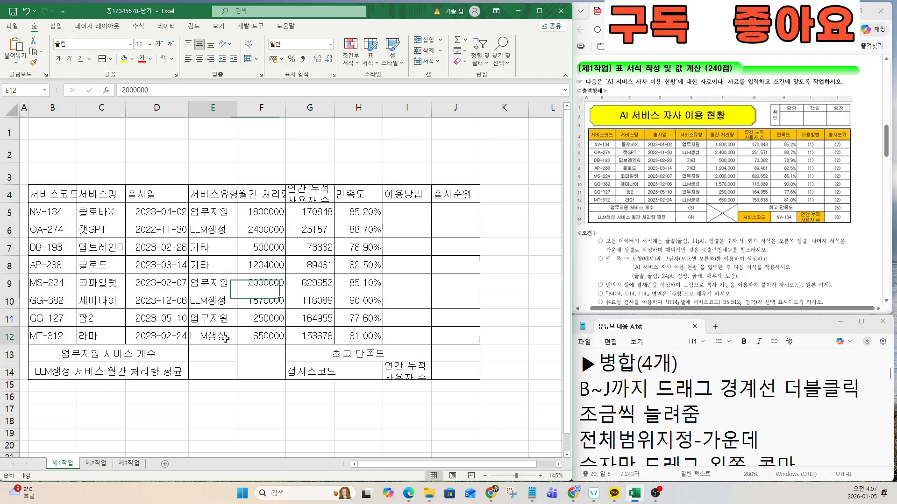
Step: Check several table cells, including the release date in D5, and select columns B through J
left_click(234, 369)
left_click(179, 295)
left_click(181, 268)
left_click(267, 233)
left_click(134, 219)
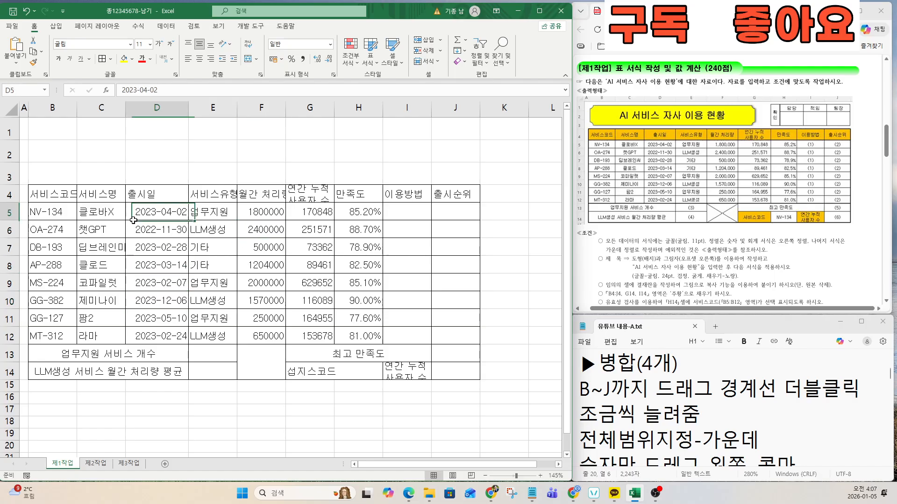
left_click(711, 407)
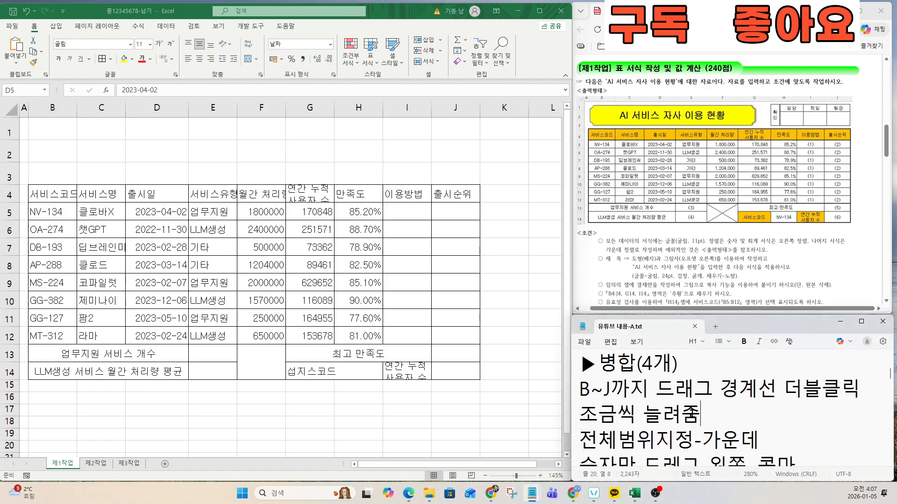
left_click_drag(701, 414, 548, 395)
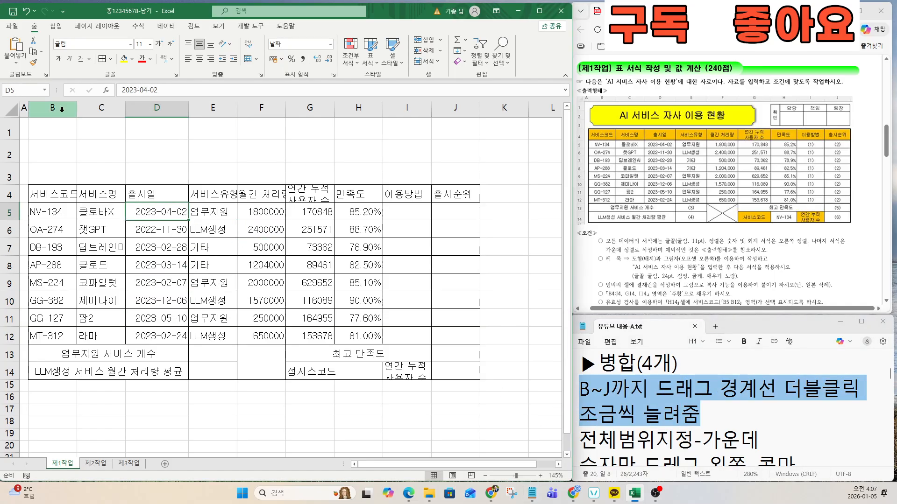
left_click_drag(53, 108, 456, 107)
Step: Autofit columns B through J, then widen columns B and J slightly
double_click(480, 108)
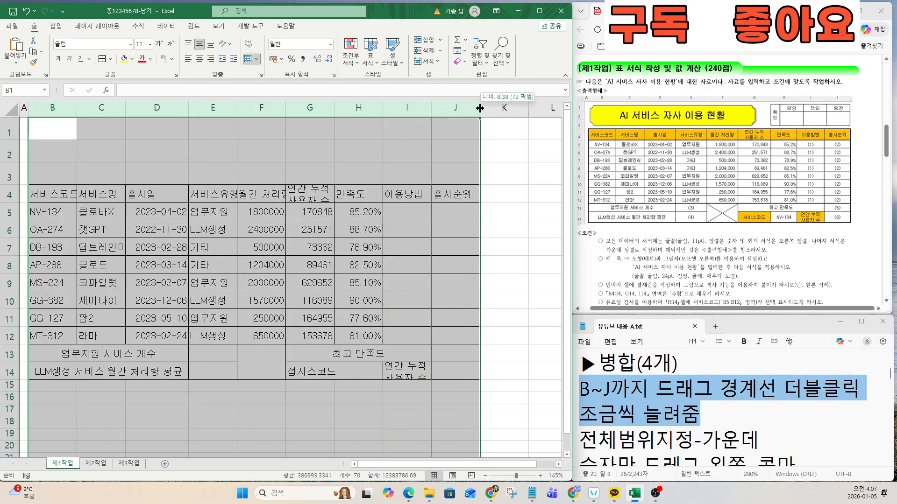
left_click(231, 265)
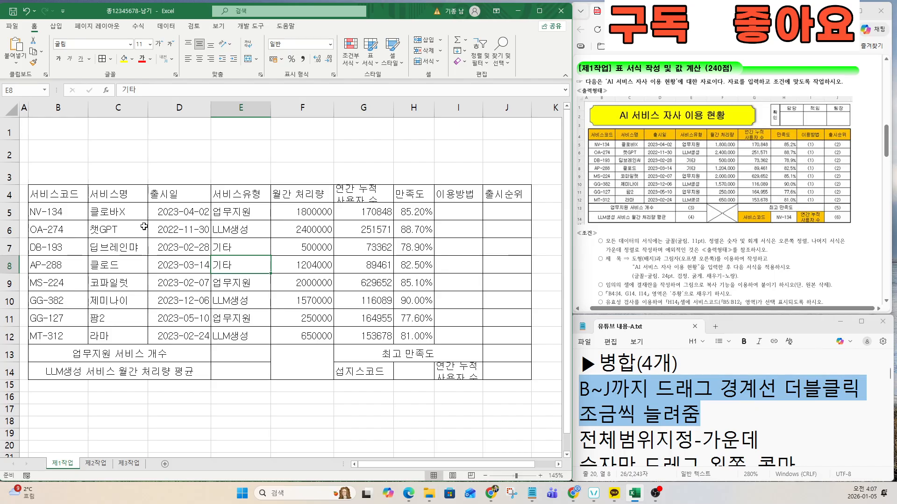
scroll(138, 225, "down", 2, "ctrl")
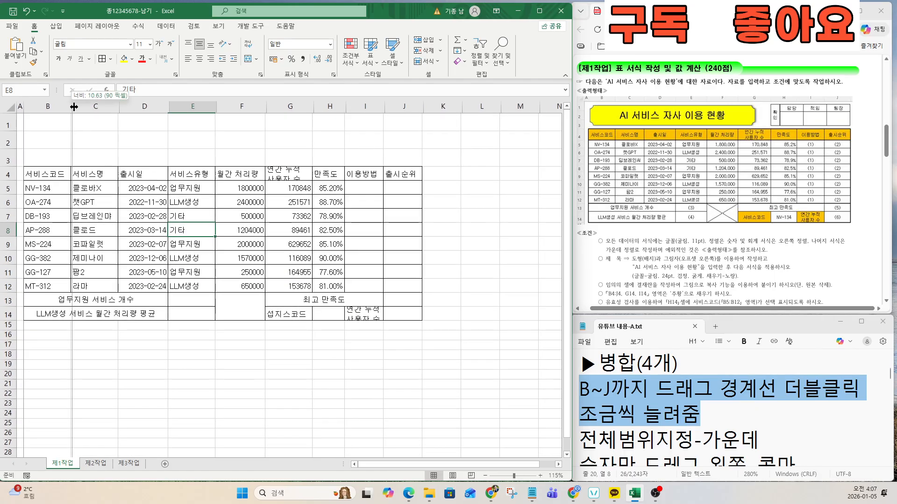
left_click_drag(71, 107, 520, 108)
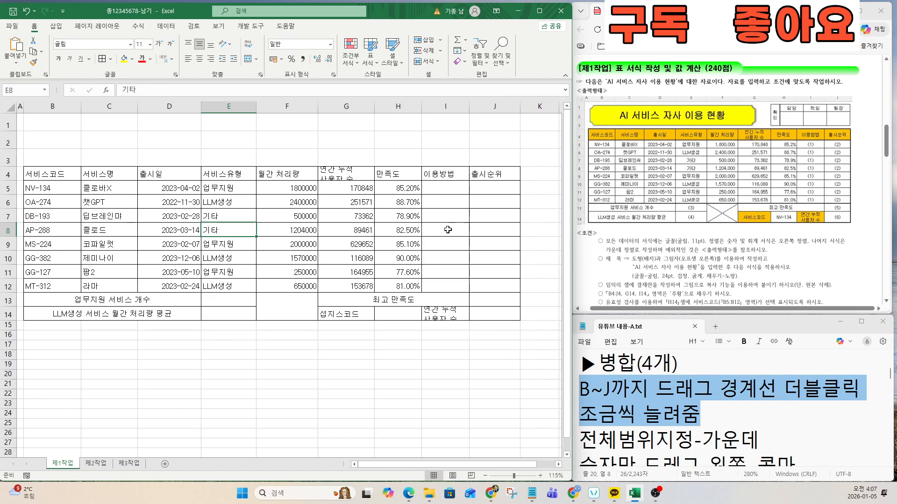
left_click(109, 257)
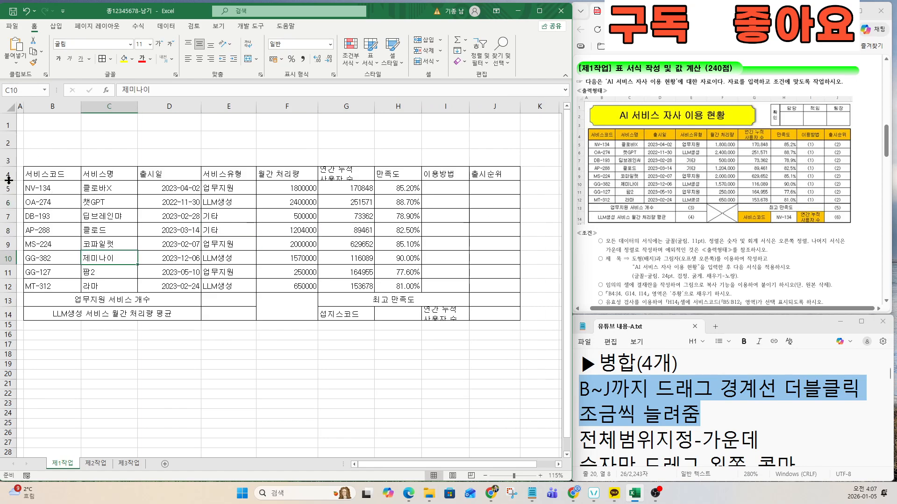
Step: Make header row 4 taller and autofit row 14 to its two-line label
left_click_drag(10, 180, 10, 186)
left_click(169, 221)
left_click(301, 263)
left_click(455, 330)
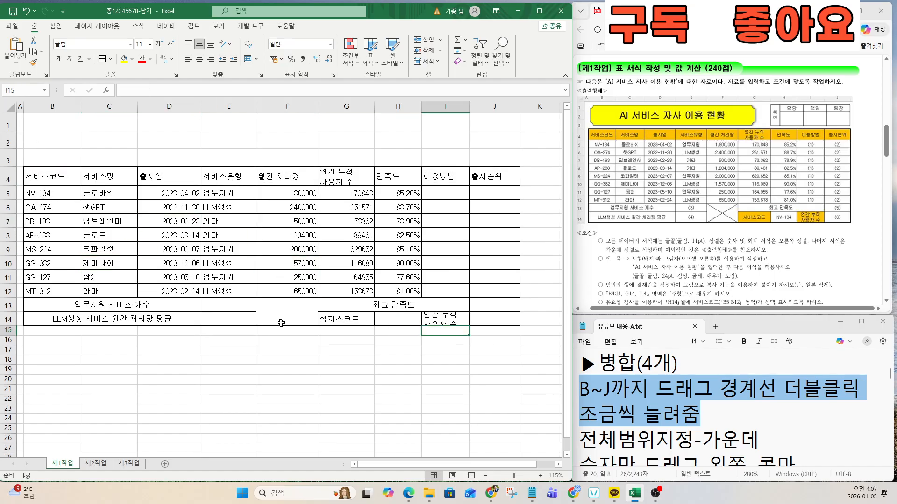
key("ctrl")
double_click(10, 326)
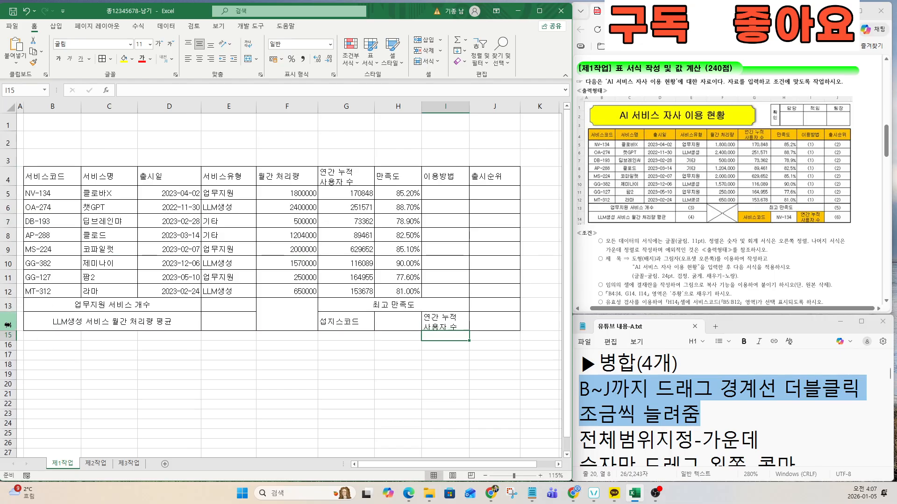
left_click(275, 354)
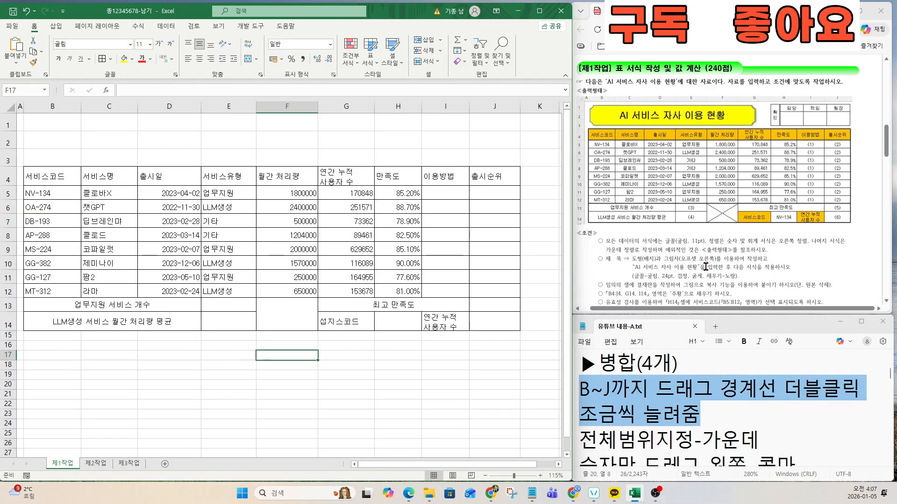
Step: Highlight the centring instruction in the notes
left_click(676, 398)
key("End")
key("shift+Left")
key("shift+Left")
key("shift+Left")
key("shift+Left")
key("shift+Left")
key("shift+Left")
key("shift+Left")
key("shift+Left")
key("shift+Left")
key("shift+Left")
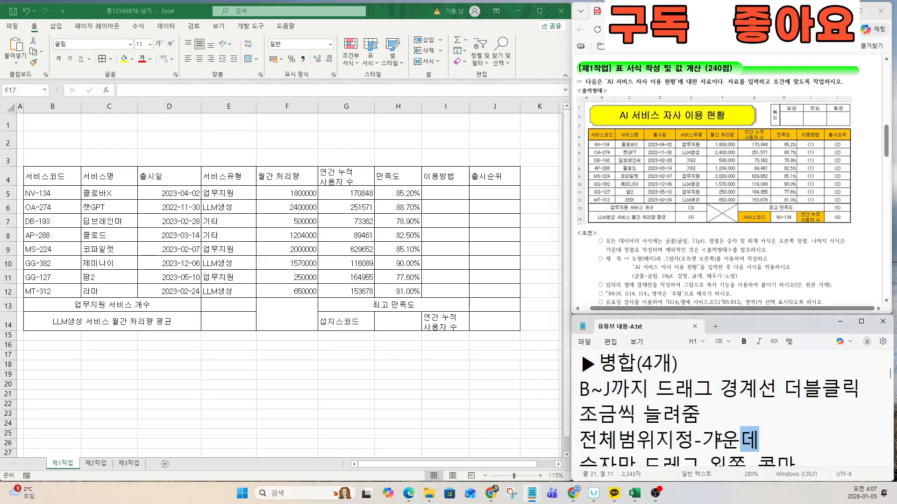
left_click(644, 419)
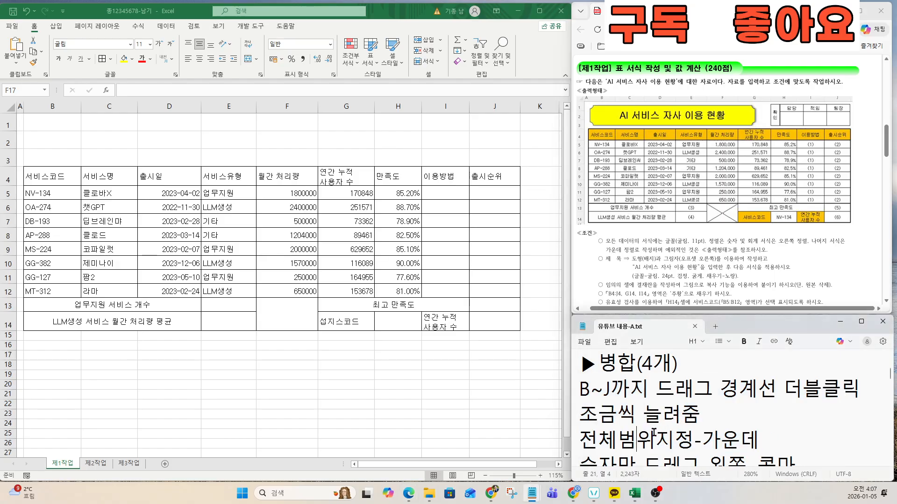
key("Down")
key("Down")
left_click_drag(582, 388, 767, 389)
Step: Centre all contents of B4:J14 horizontally
left_click(191, 219)
mouse_move(38, 176)
left_mouse_down()
mouse_move(462, 322)
mouse_move(513, 324)
left_mouse_up()
left_click(200, 60)
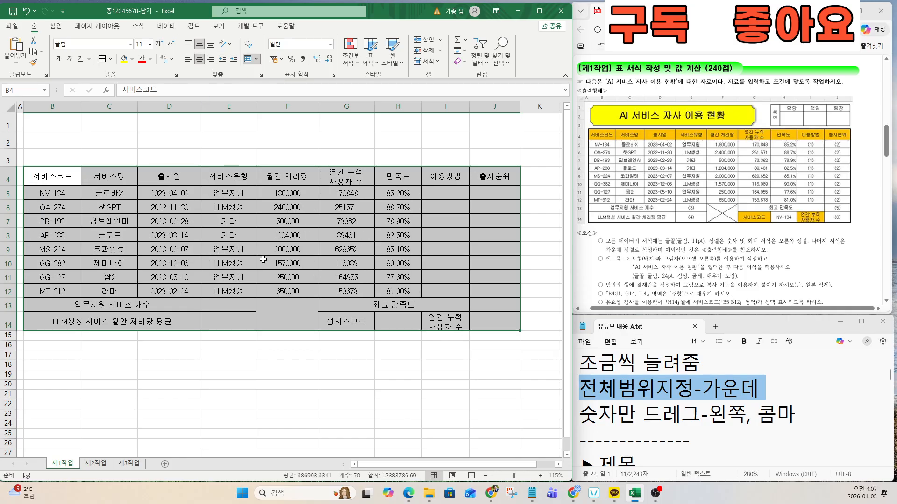
Step: Apply Comma Style to F5:G12 so the numbers show thousands separators
left_click_drag(579, 415, 792, 415)
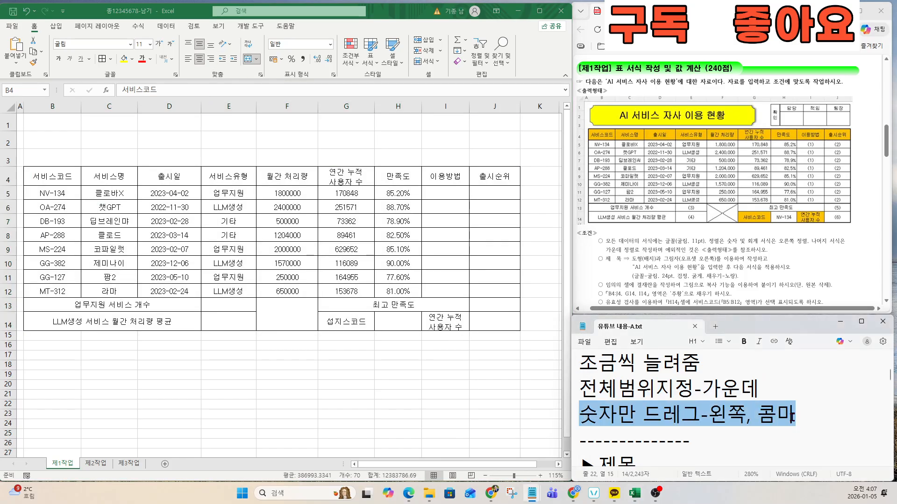
left_click(293, 198)
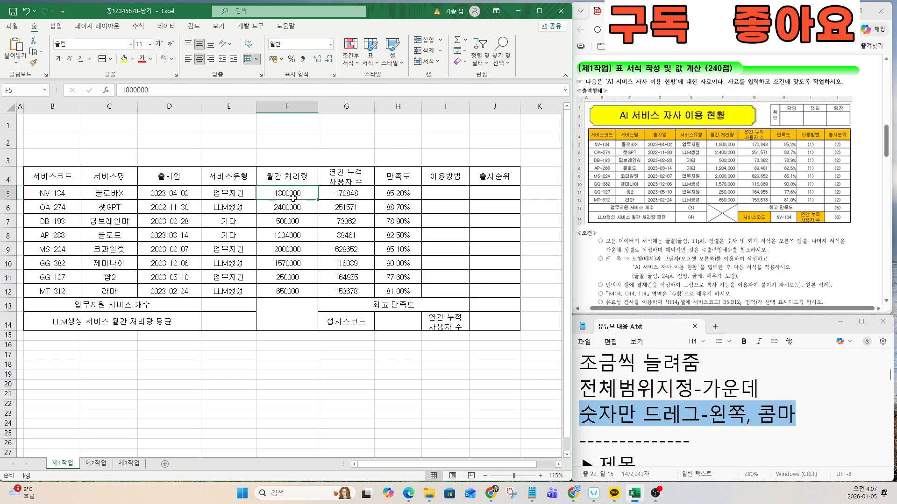
left_click_drag(294, 193, 361, 286)
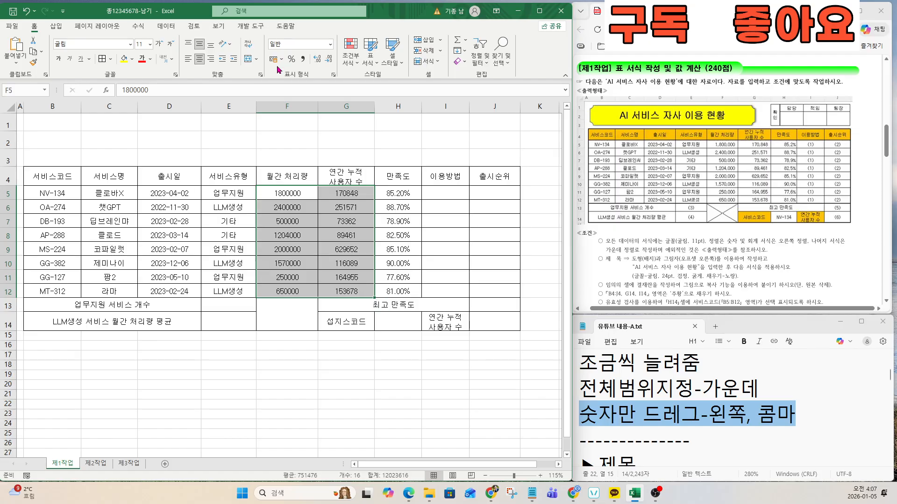
left_click(302, 62)
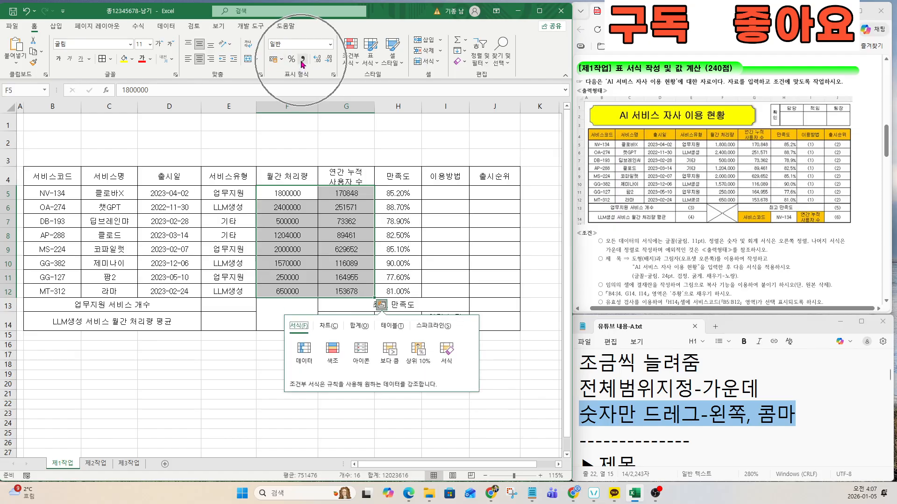
key("ctrl+q")
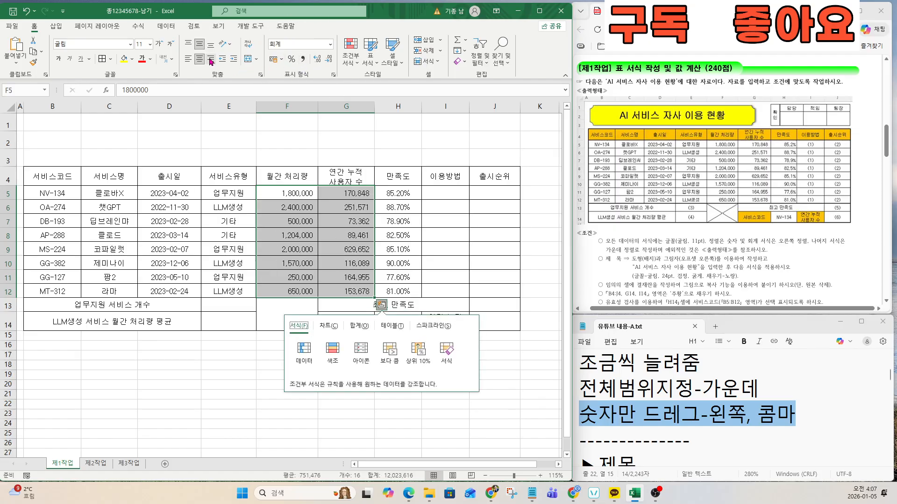
left_click(210, 61)
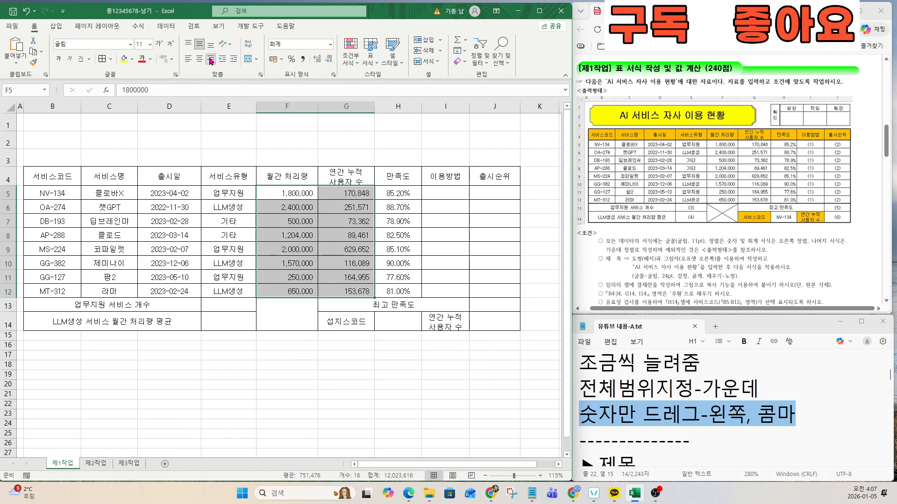
Step: Right-align the F5:G12 numbers and change the note's direction word to '오른쪽'
left_click(708, 413)
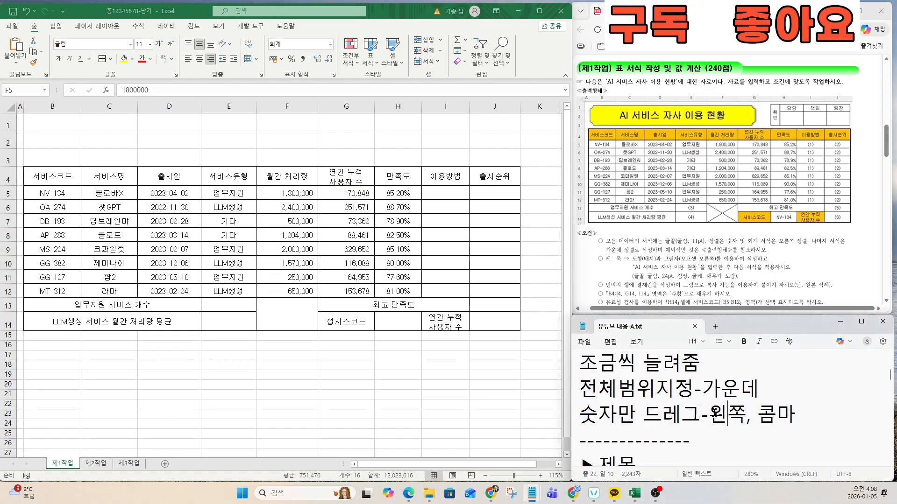
type("DHF")
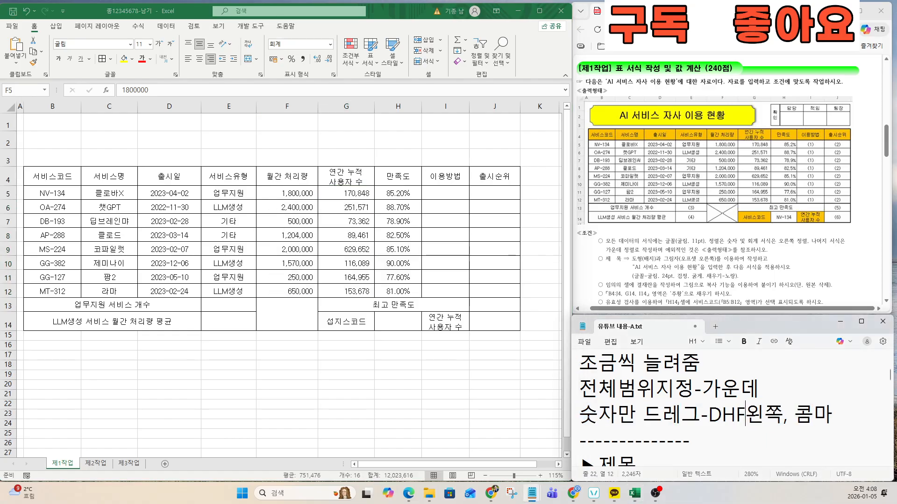
key("BackSpace")
key("BackSpace")
key("BackSpace")
left_click(213, 60)
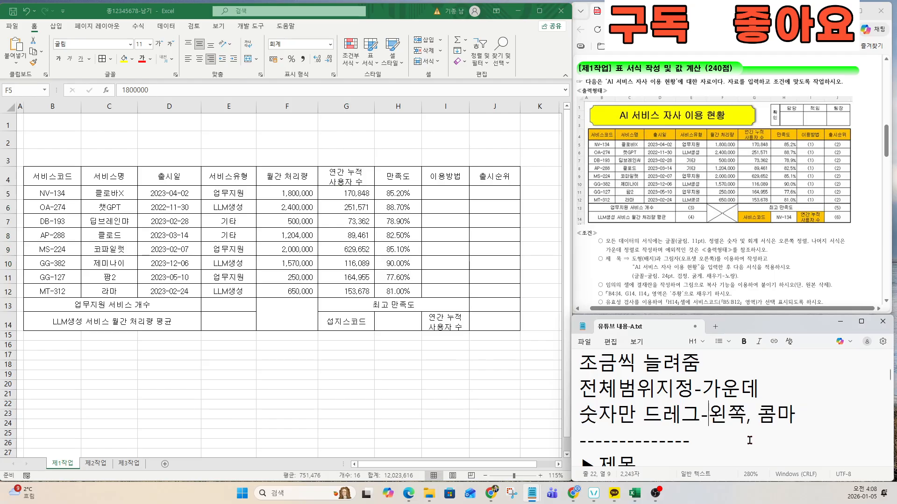
type("DHFMS")
key("BackSpace")
key("BackSpace")
key("BackSpace")
key("BackSpace")
key("BackSpace")
type("오른쪽")
key("Delete")
key("Delete")
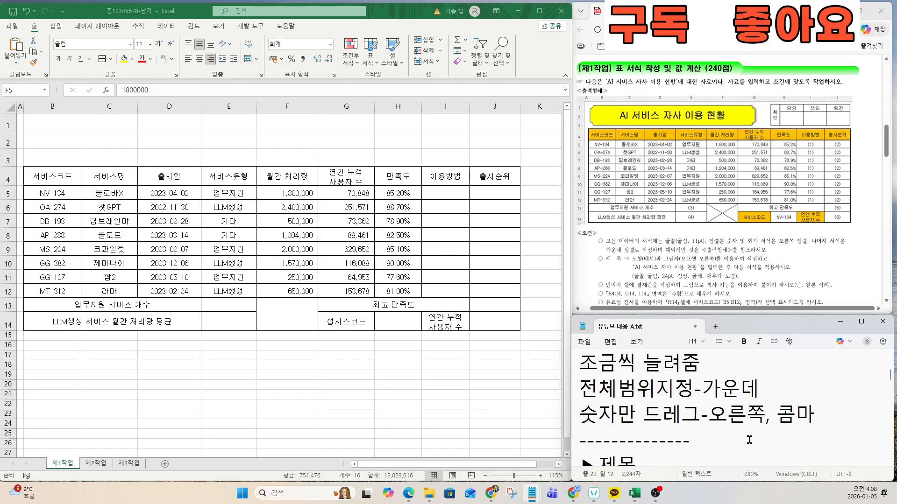
Step: Right-align the H5:H12 satisfaction percentages and show them with one decimal place
left_click(331, 259)
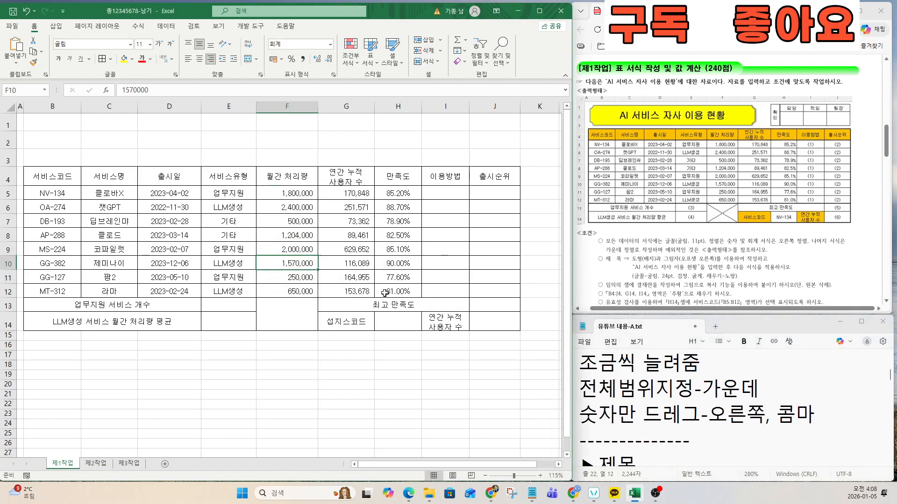
left_click(437, 249)
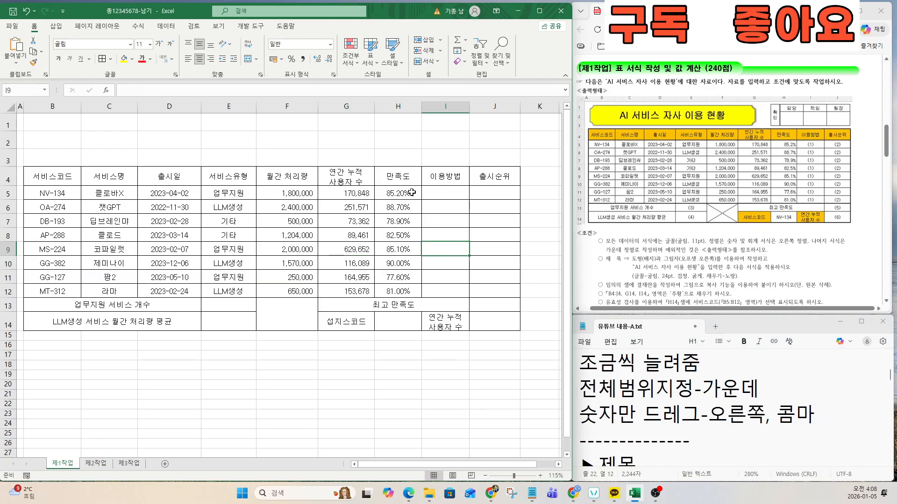
left_click_drag(412, 192, 411, 291)
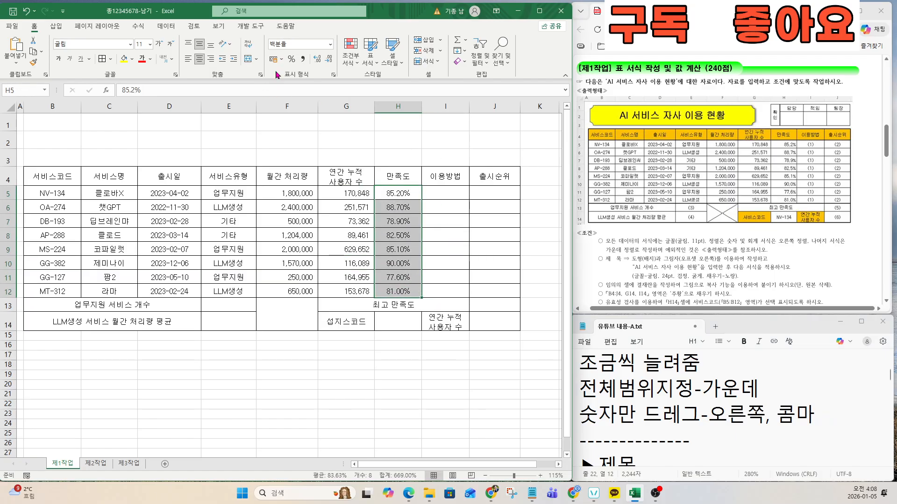
left_click(212, 60)
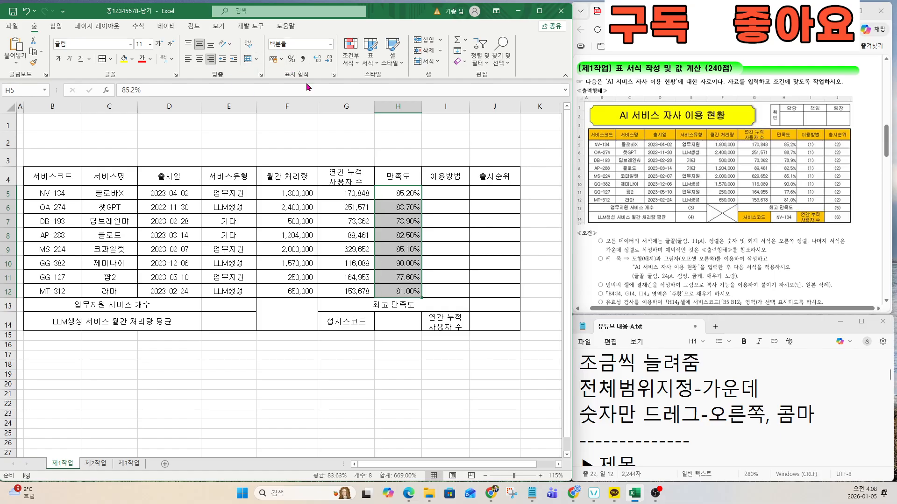
left_click(318, 60)
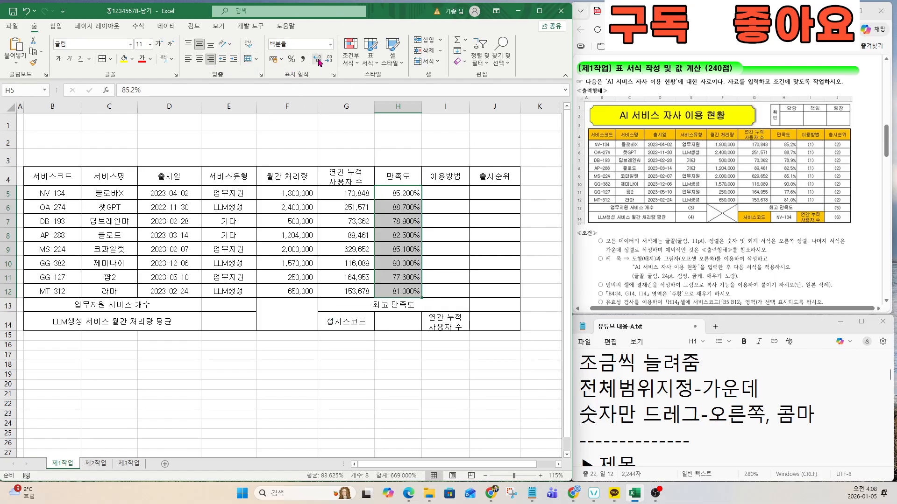
double_click(329, 60)
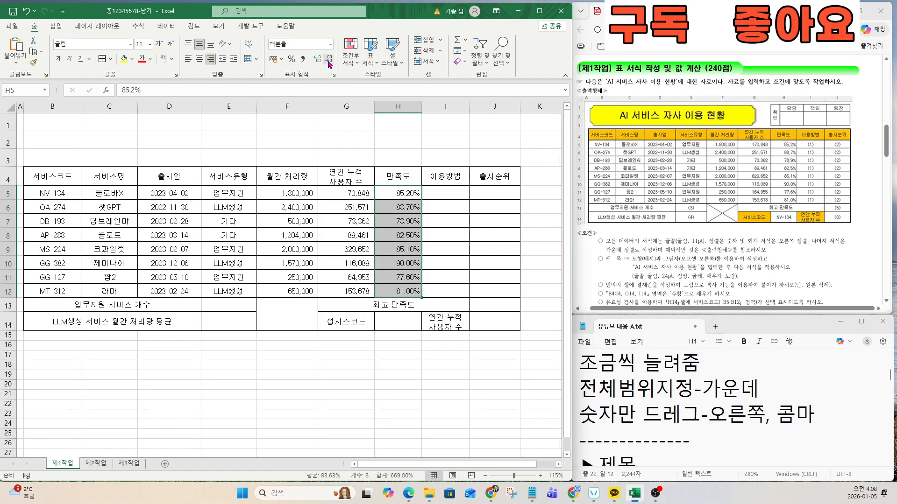
left_click(407, 264)
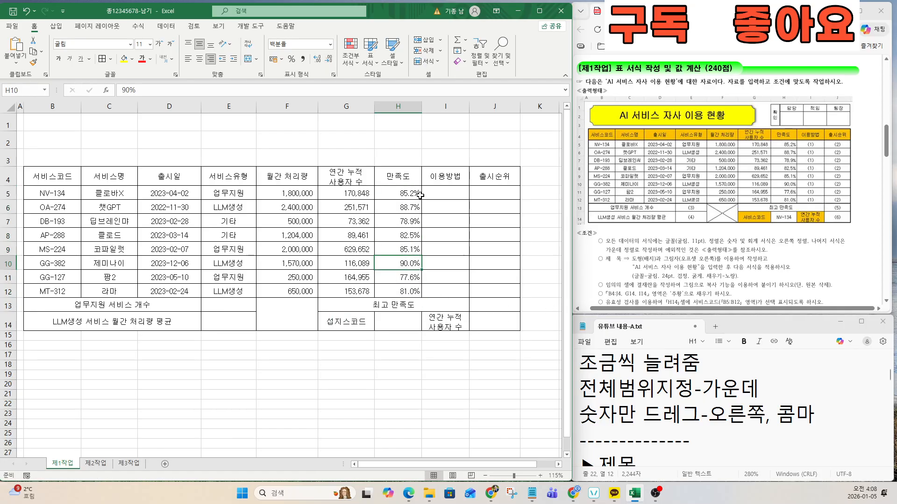
left_click(680, 419)
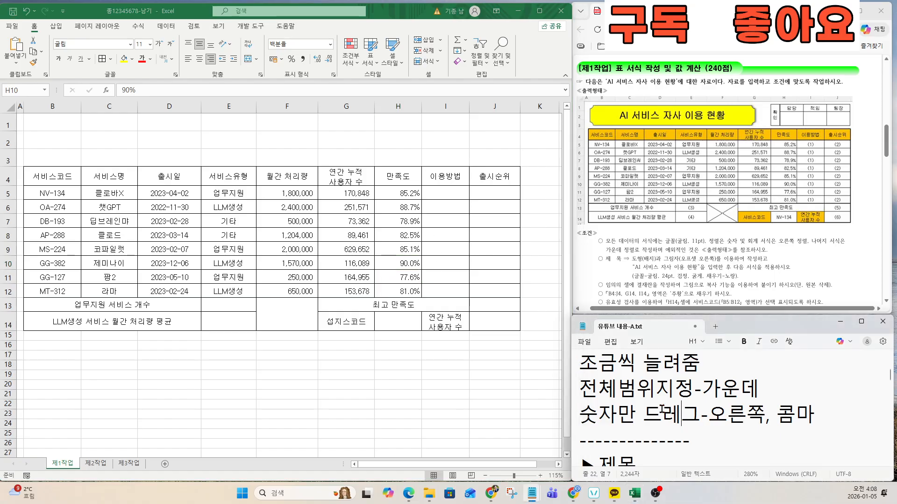
key("Down")
key("Down")
key("Down")
key("Down")
key("Down")
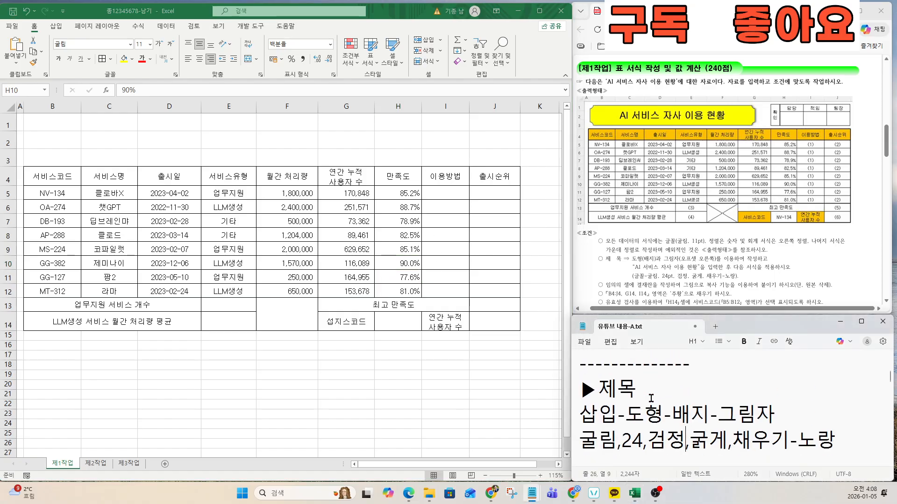
left_click(638, 382)
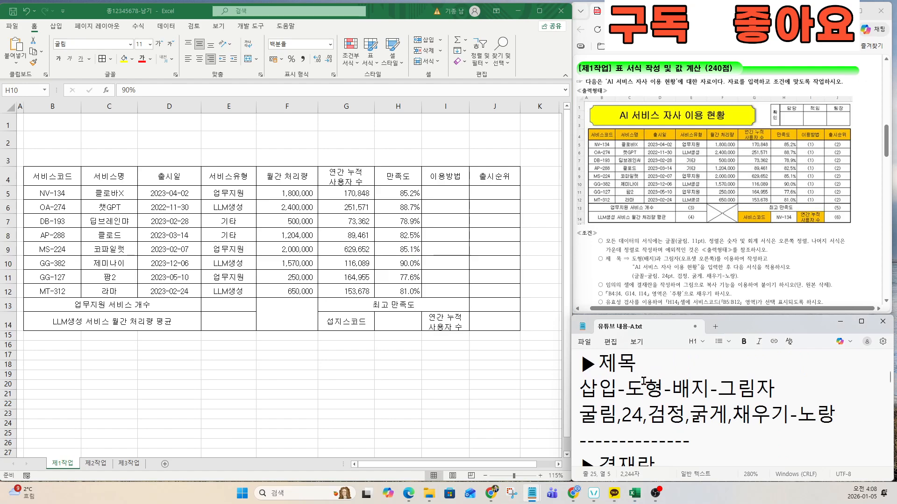
left_click(649, 261)
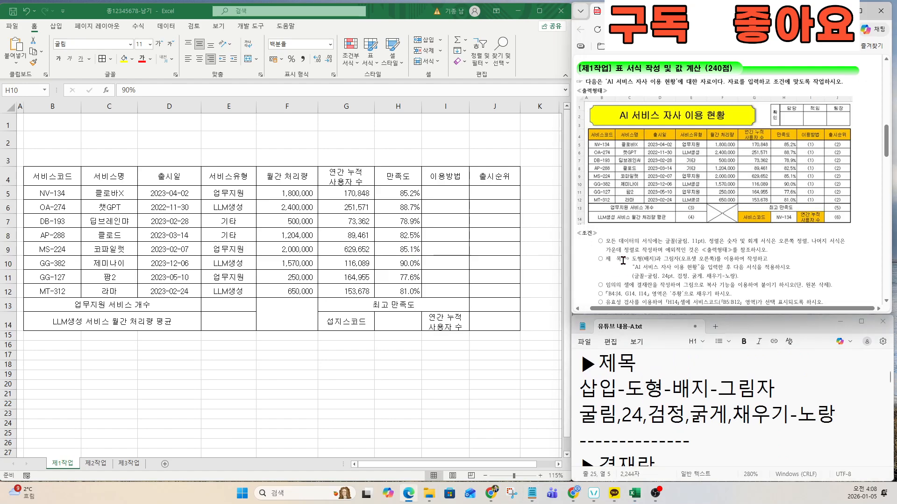
left_click_drag(606, 243, 763, 244)
scroll(719, 258, "up", 4)
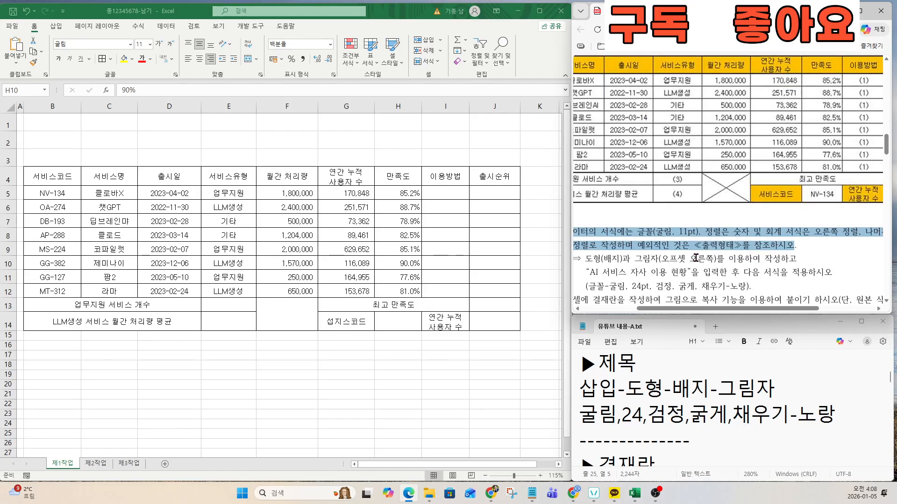
left_click_drag(716, 309, 657, 311)
scroll(686, 211, "down", 3)
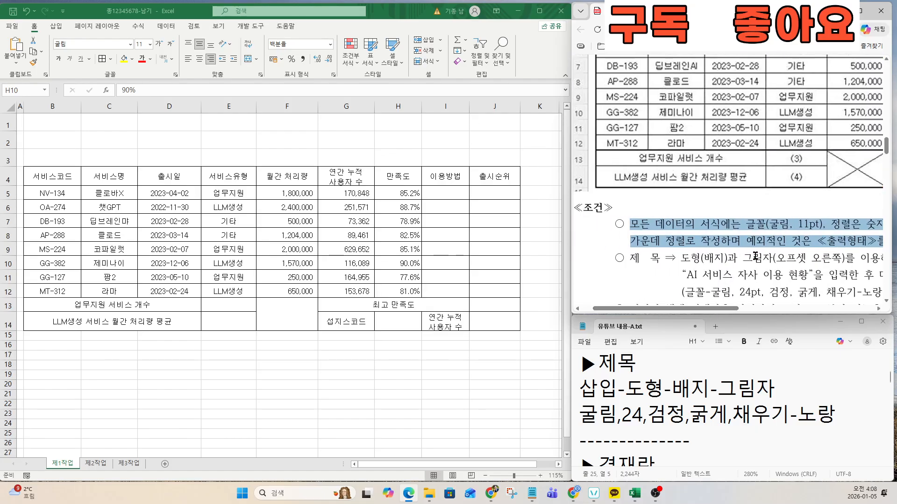
scroll(689, 205, "up", 2)
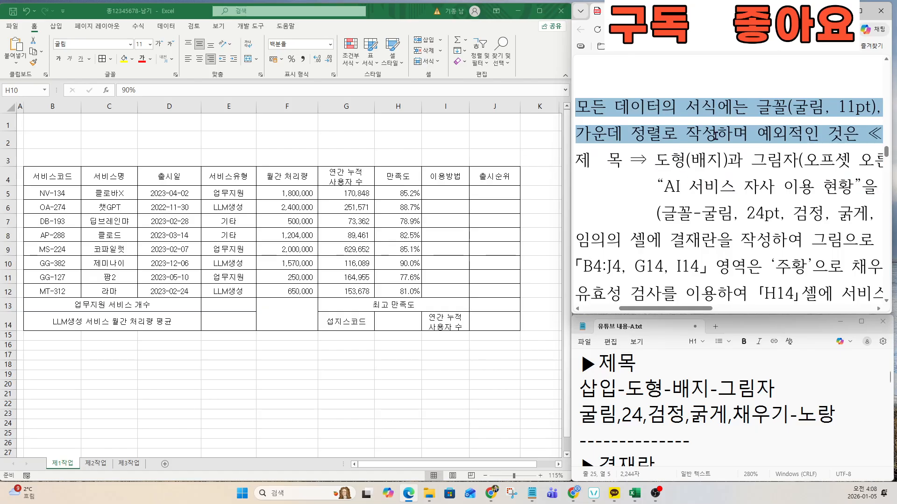
left_click_drag(580, 389, 843, 422)
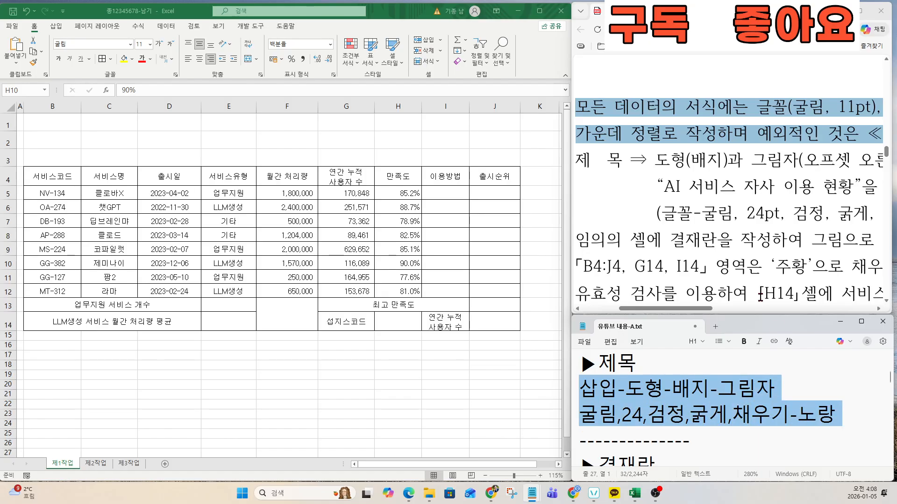
left_click_drag(705, 310, 747, 309)
scroll(715, 214, "down", 2)
Step: Draw a Badge shape from A1 across to about G3 above the table
left_click(55, 27)
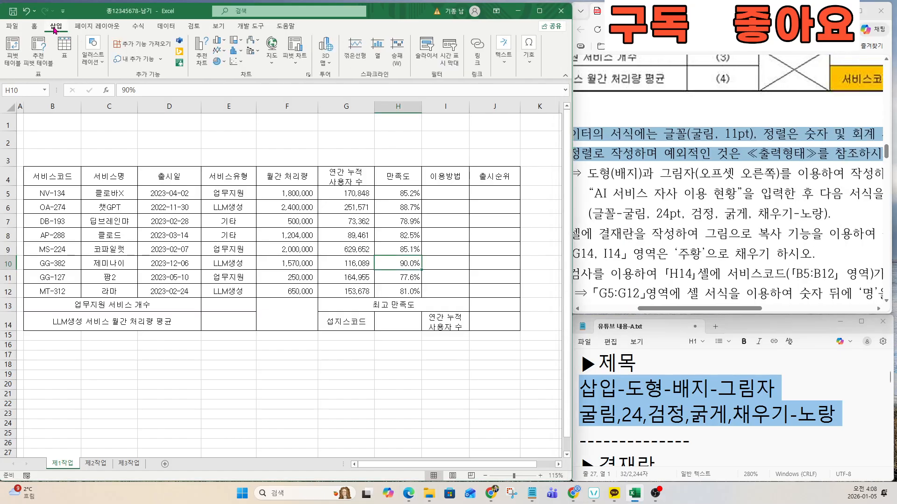
left_click(93, 51)
left_click(110, 100)
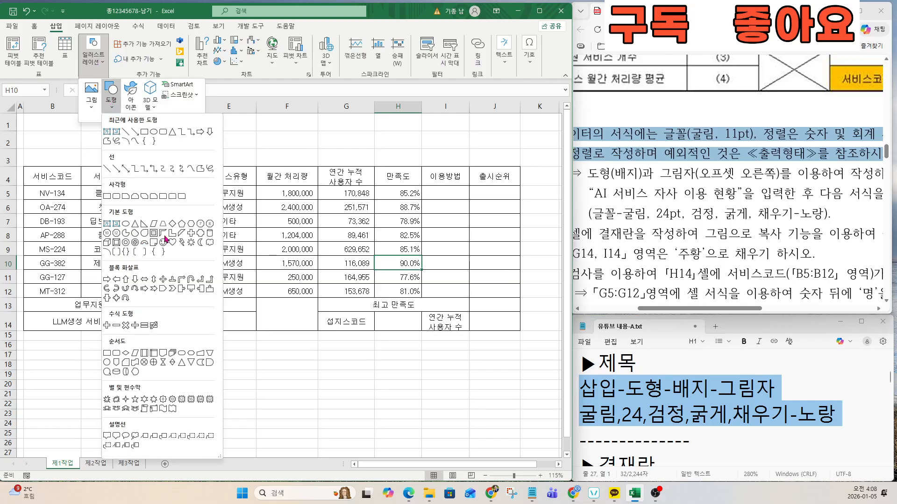
left_click(201, 237)
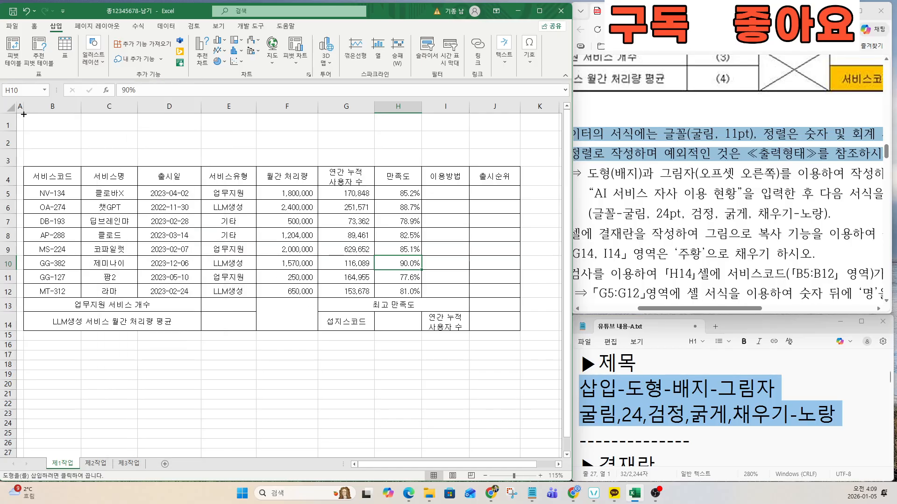
left_click_drag(23, 114, 348, 164)
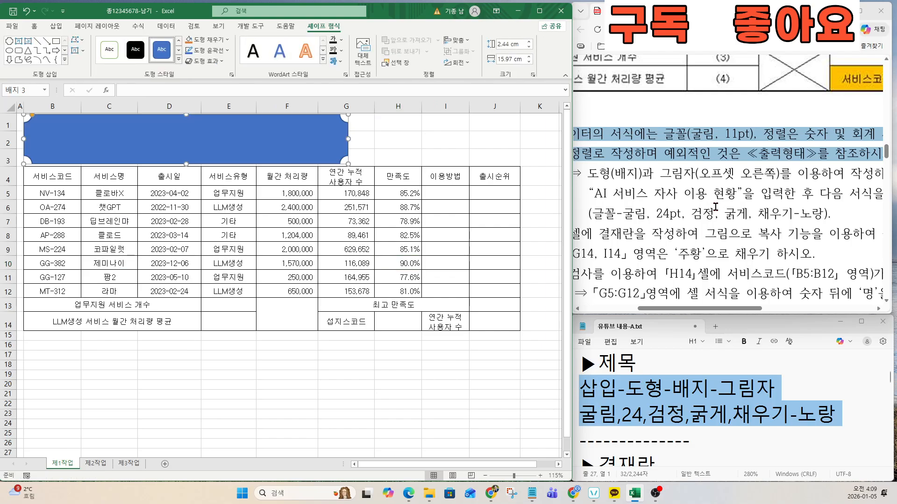
scroll(715, 205, "up", 10)
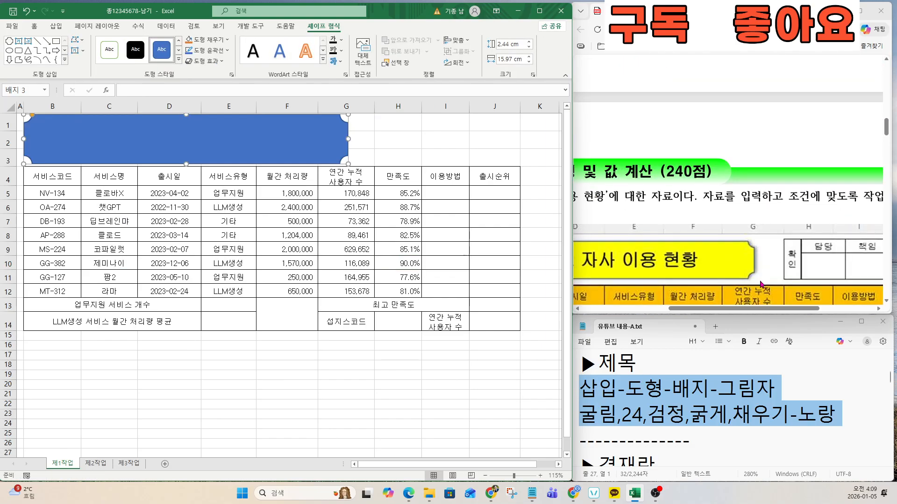
scroll(768, 251, "down", 10)
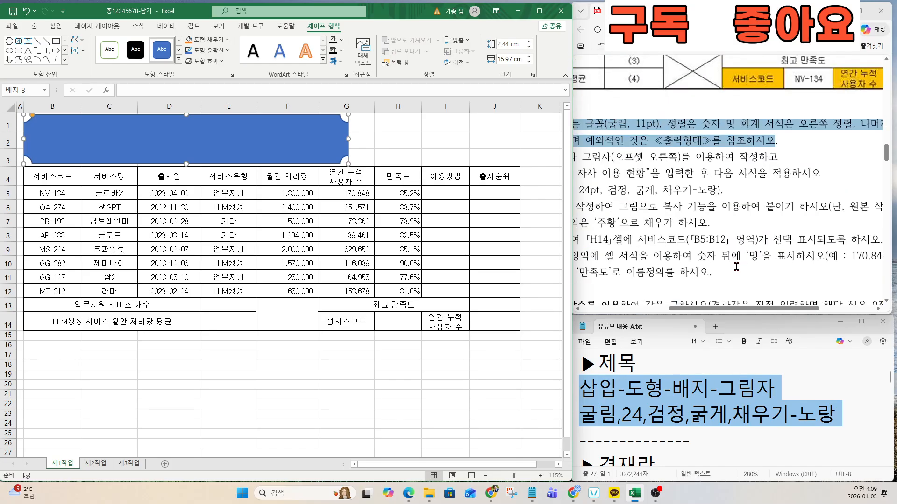
left_click_drag(742, 310, 706, 310)
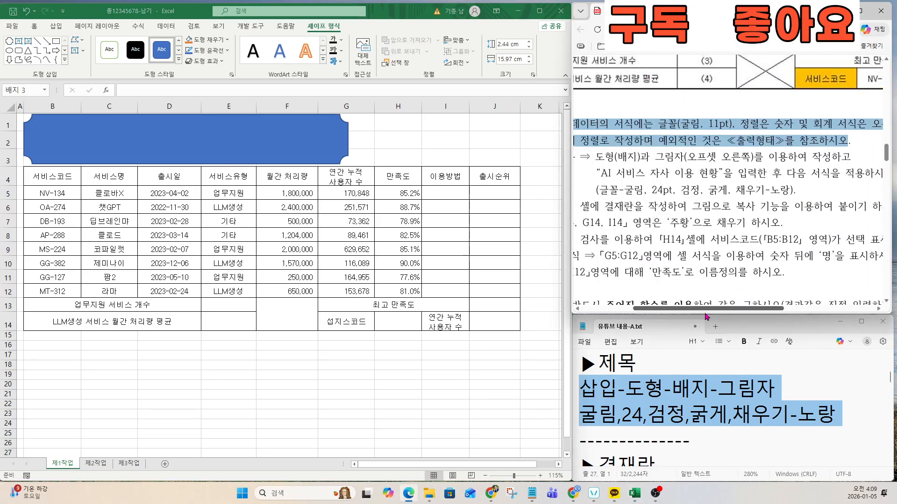
left_click_drag(655, 157, 771, 157)
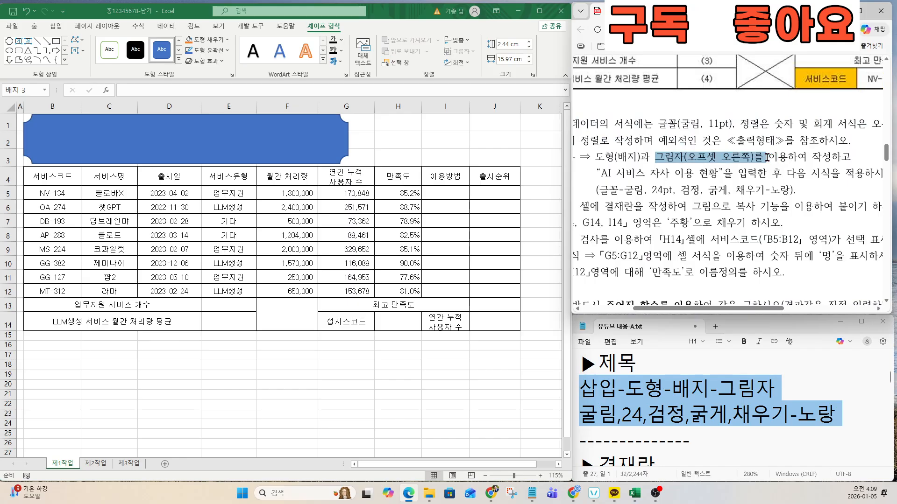
scroll(734, 173, "up", 1)
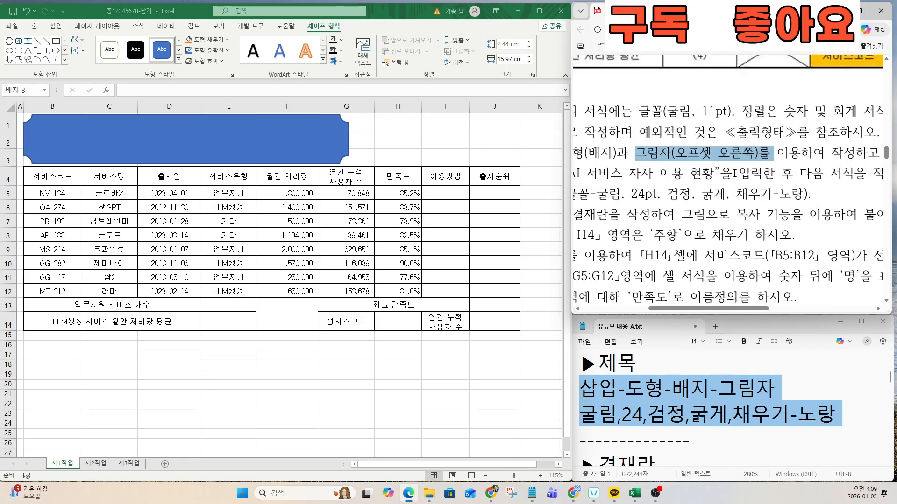
Step: Apply an Offset: Right shadow to the badge and reselect it for the title text
left_click(192, 129)
left_click(207, 61)
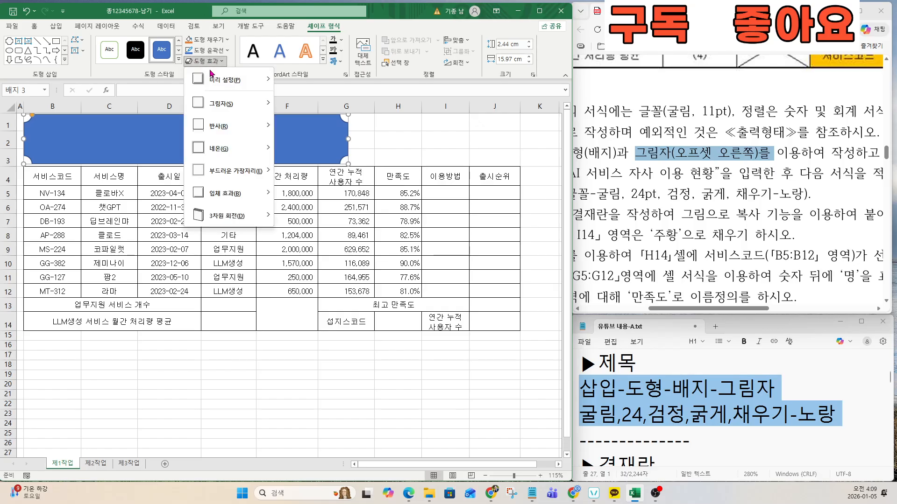
mouse_move(219, 99)
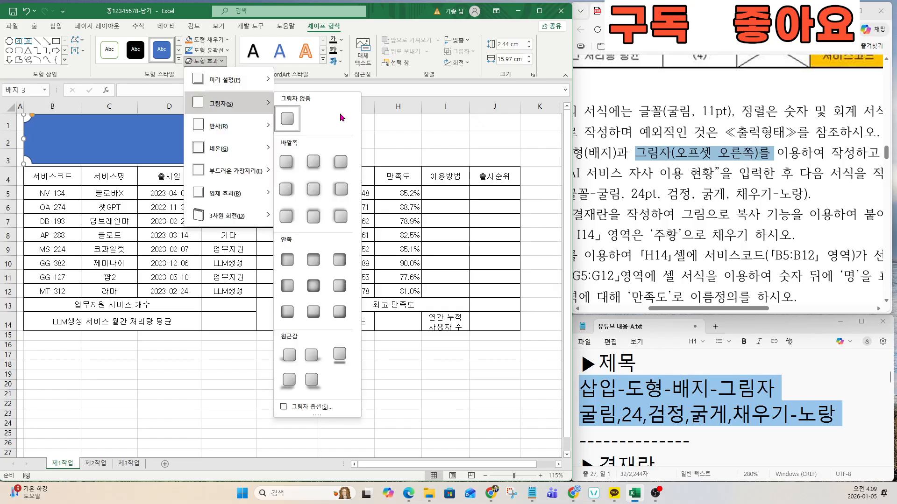
left_click(286, 189)
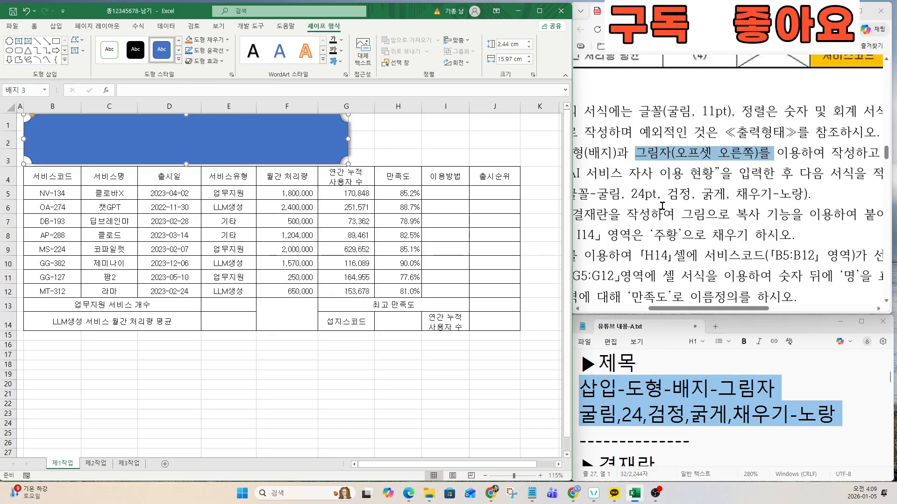
mouse_move(747, 309)
left_mouse_down()
mouse_move(794, 310)
mouse_move(707, 312)
mouse_move(737, 314)
left_mouse_up()
left_click_drag(590, 173, 737, 174)
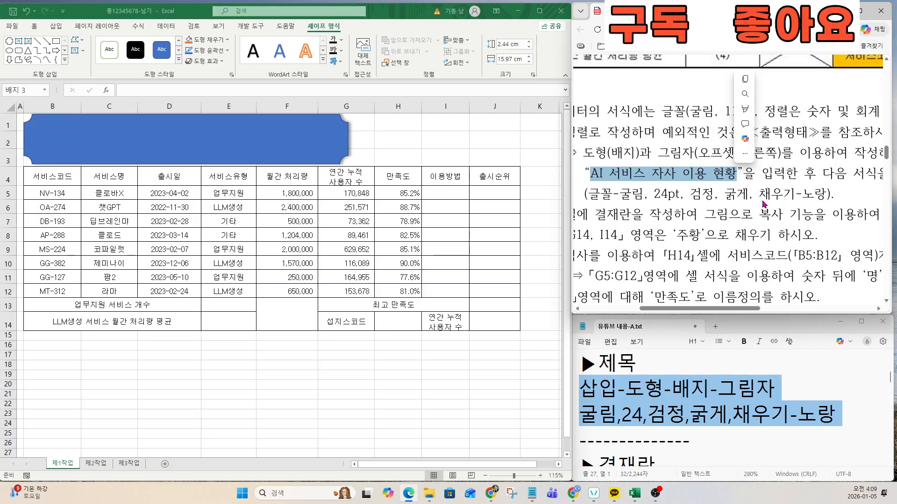
left_click(310, 154)
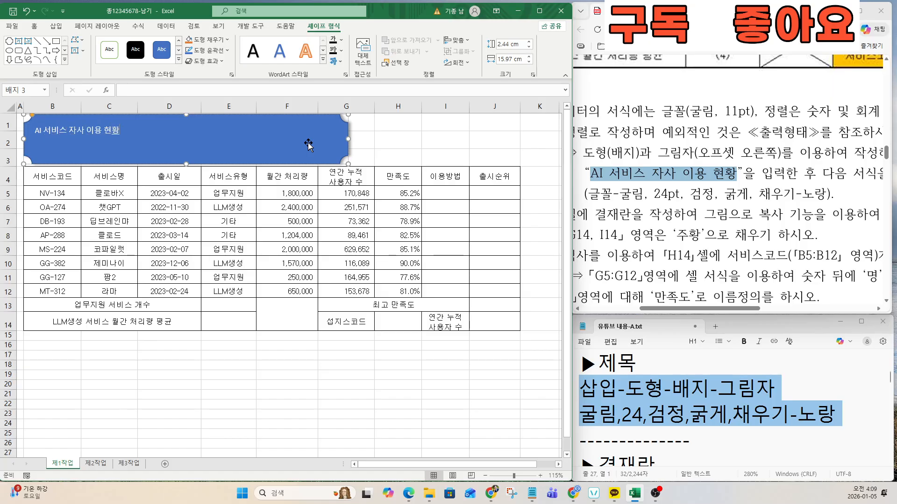
Step: Format the badge title text as bold, black 굴림 at 24pt
mouse_move(723, 308)
left_mouse_down()
mouse_move(741, 309)
mouse_move(724, 309)
left_mouse_up()
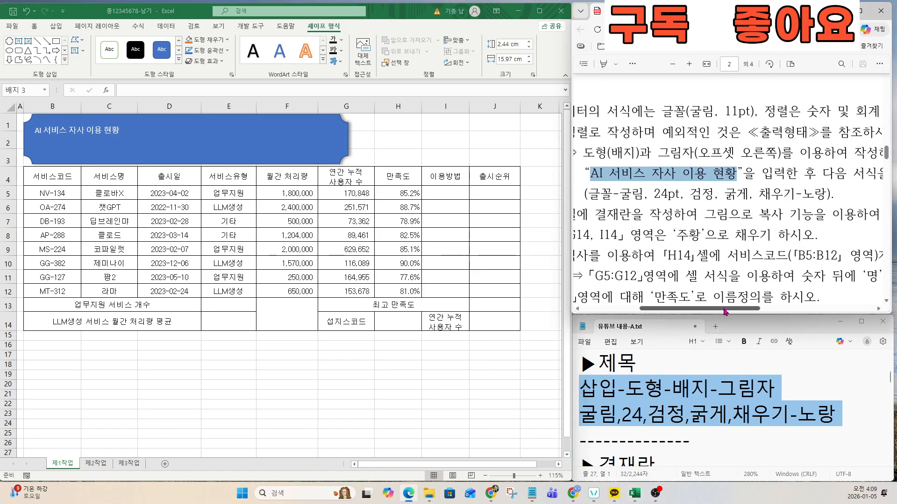
left_click(309, 146)
left_click(306, 143)
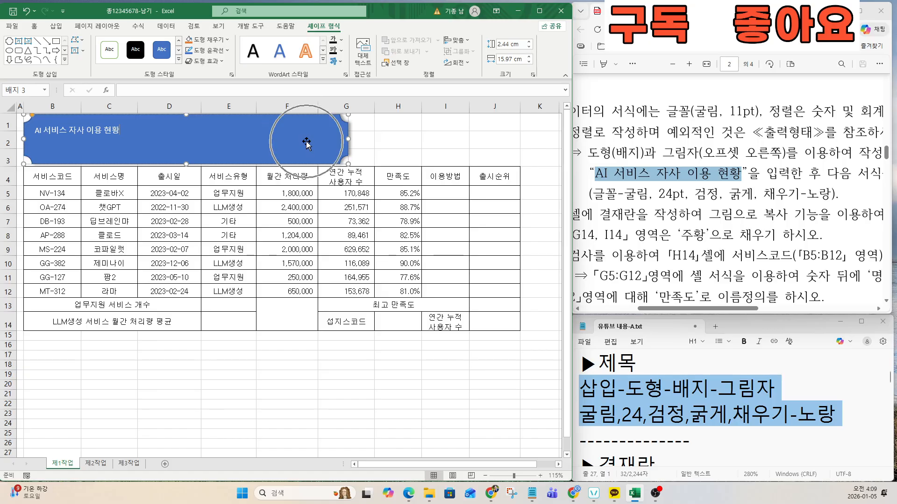
left_click_drag(598, 197, 663, 196)
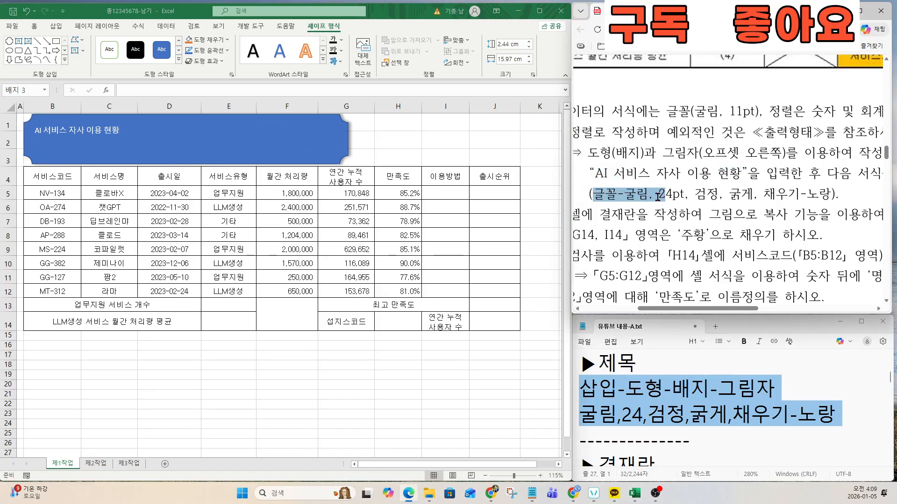
left_click(40, 28)
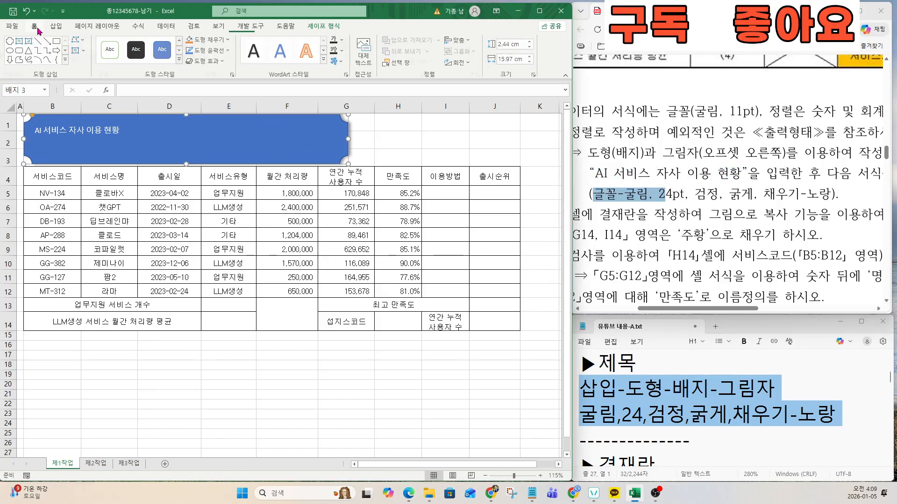
left_click(93, 45)
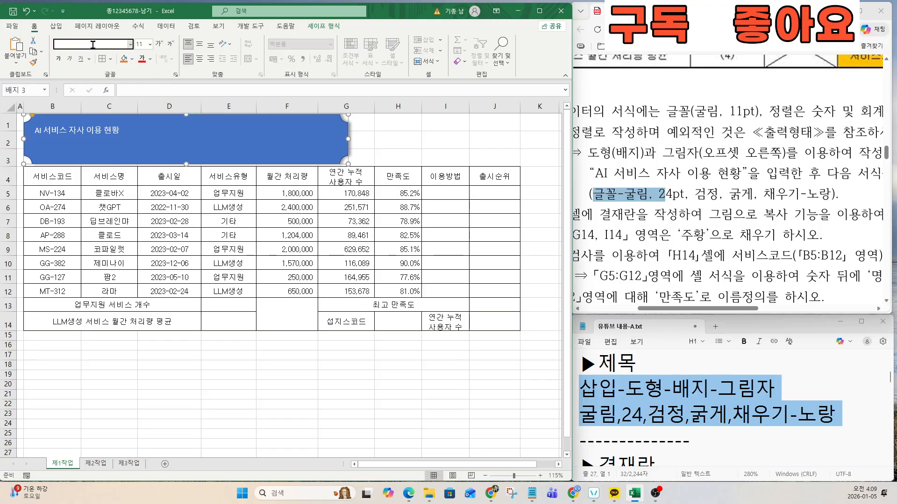
type("굴림")
key("Return")
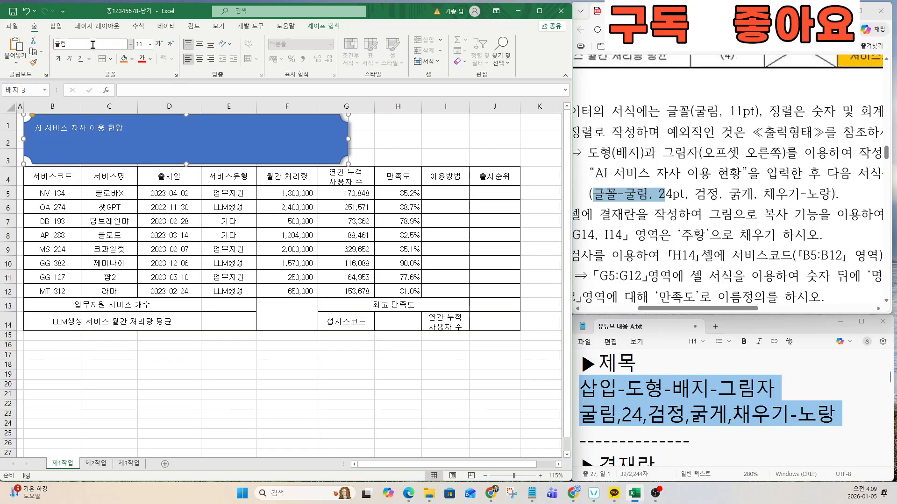
left_click(138, 44)
type("24")
key("Return")
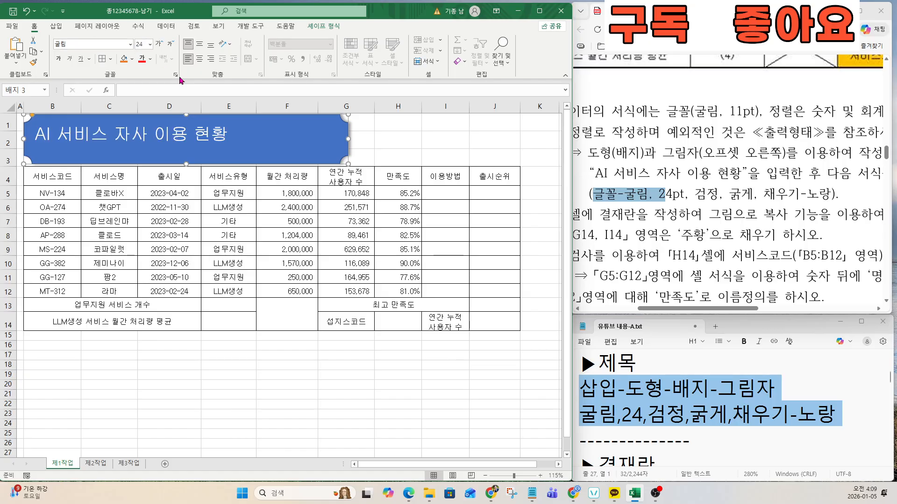
left_click(153, 63)
left_click(149, 95)
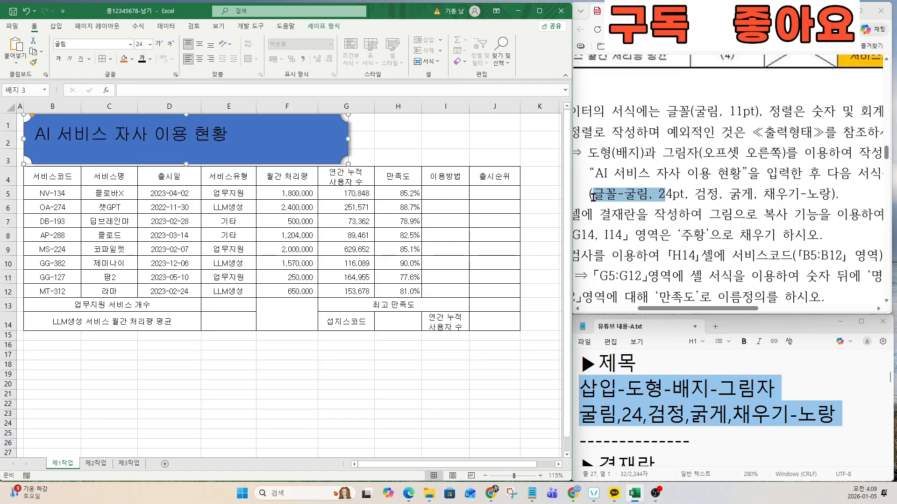
left_click(58, 59)
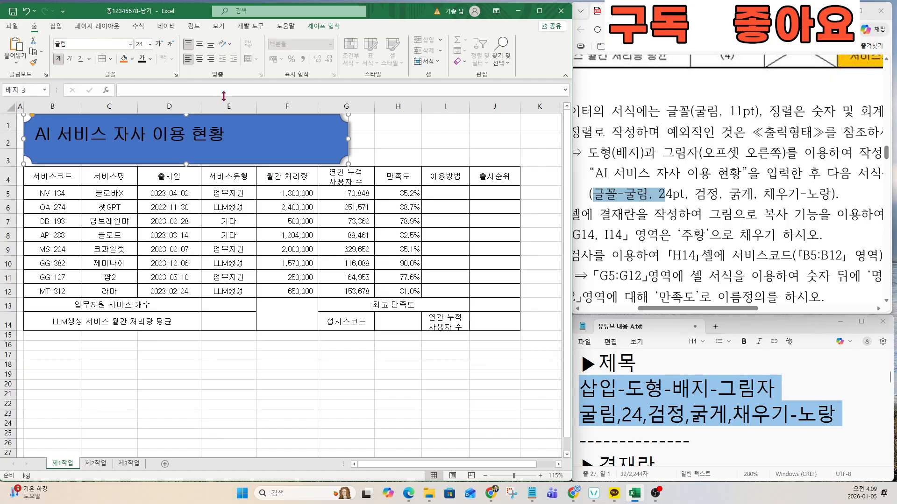
Step: Fill the badge yellow and centre its text vertically and horizontally
left_click(131, 60)
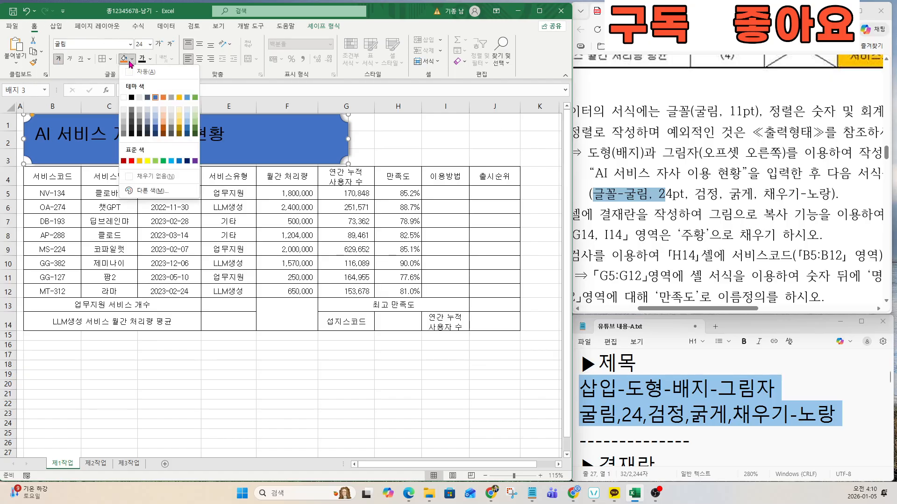
left_click(148, 160)
left_click(737, 199)
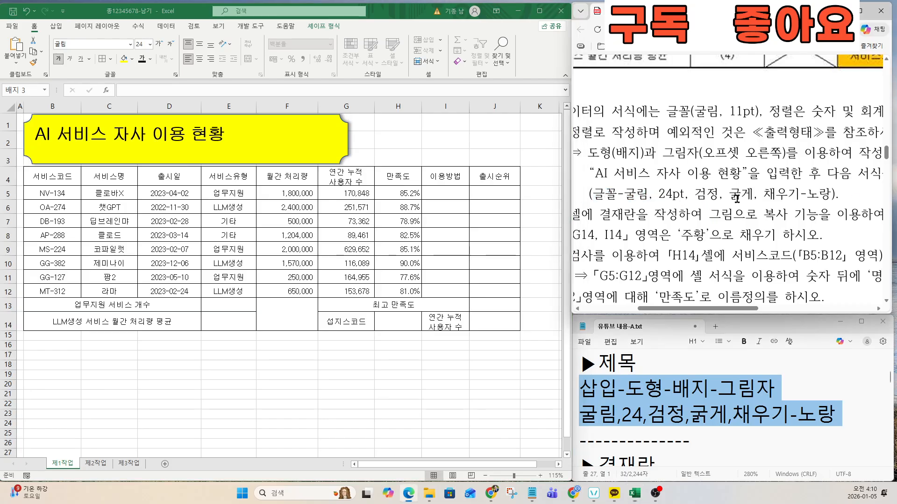
left_click_drag(611, 176, 847, 214)
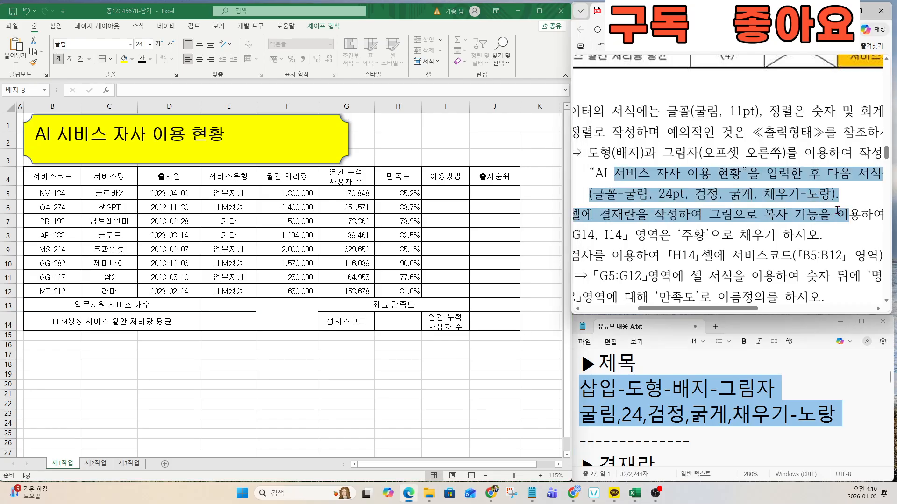
scroll(720, 200, "up", 3)
scroll(719, 200, "up", 3)
scroll(706, 167, "down", 2)
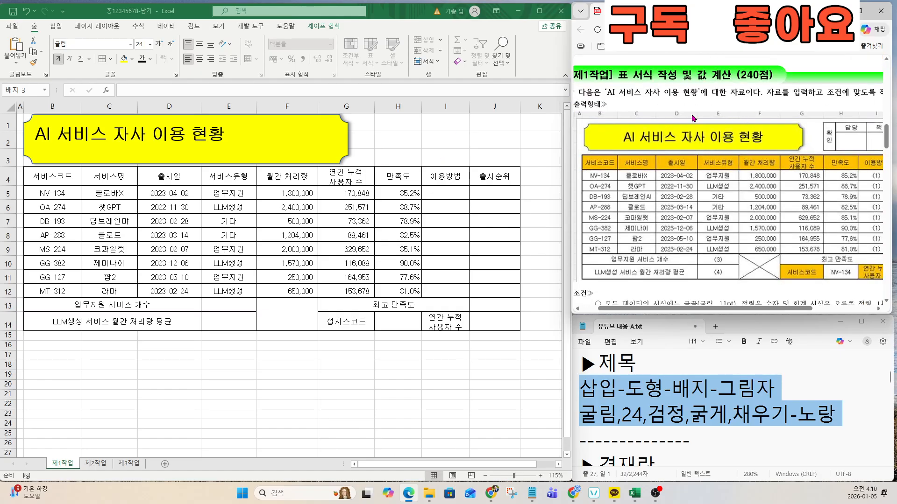
key("ctrl")
key("ctrl")
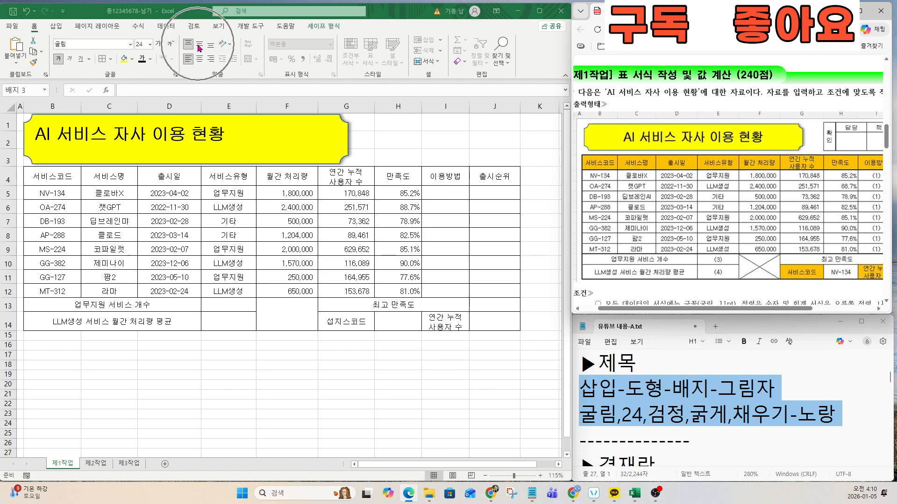
left_click(199, 44)
left_click(199, 44)
left_click(198, 59)
key("ctrl")
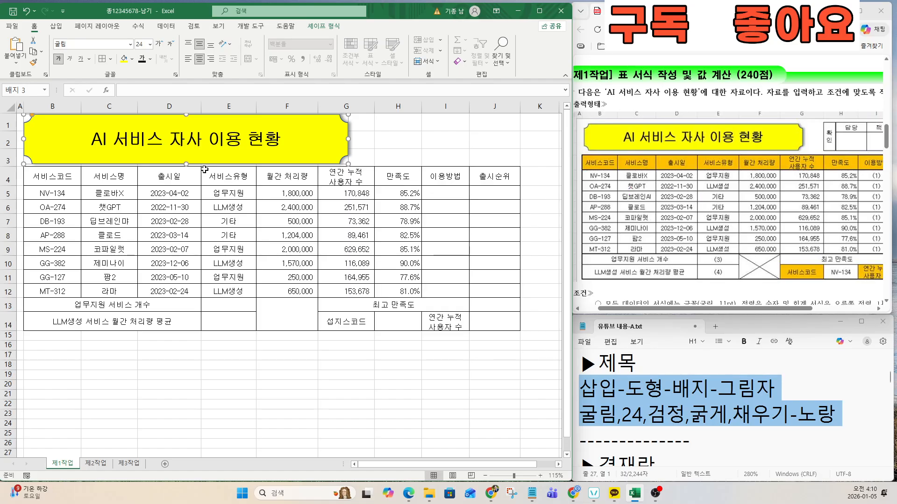
Step: Resize the badge so it fits rows 1 to 3
left_click_drag(186, 114, 186, 118)
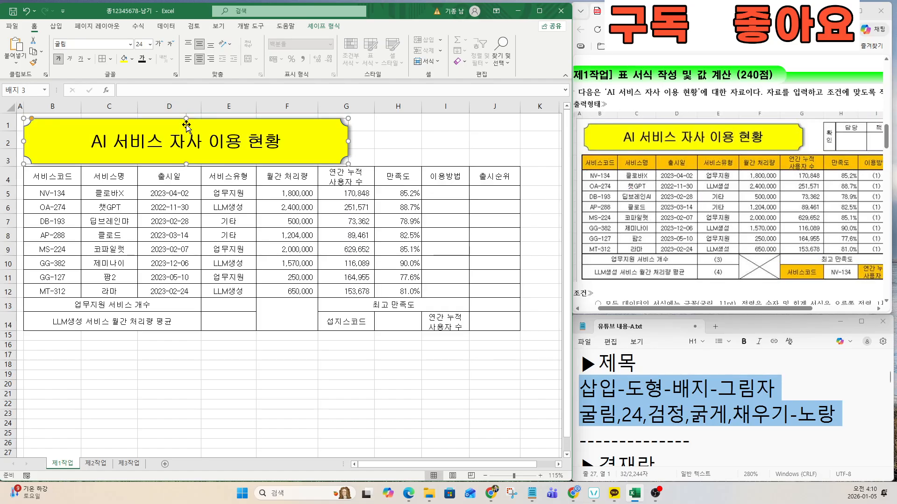
left_click_drag(186, 164, 188, 161)
left_click(295, 219)
left_click(757, 210)
Step: Review the task sheet and notes for the approval box requirement
scroll(757, 211, "down", 2)
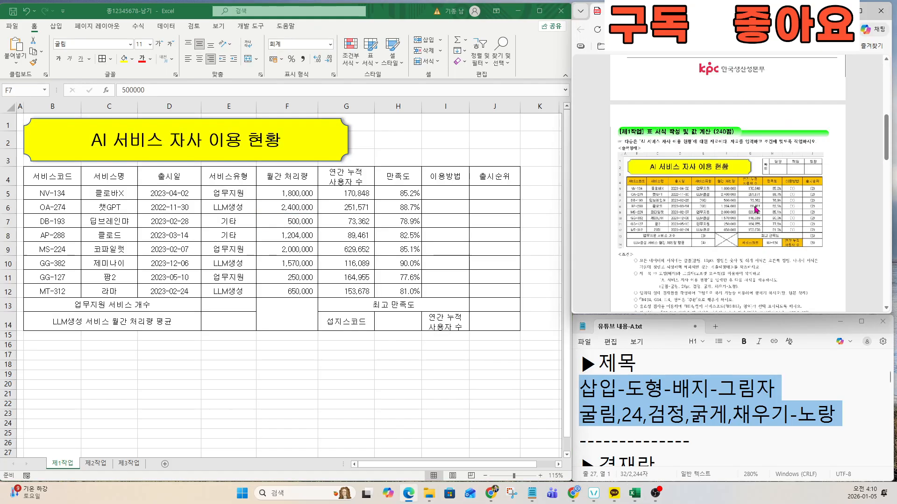
scroll(727, 250, "up", 3)
scroll(710, 253, "down", 4)
scroll(691, 238, "up", 4)
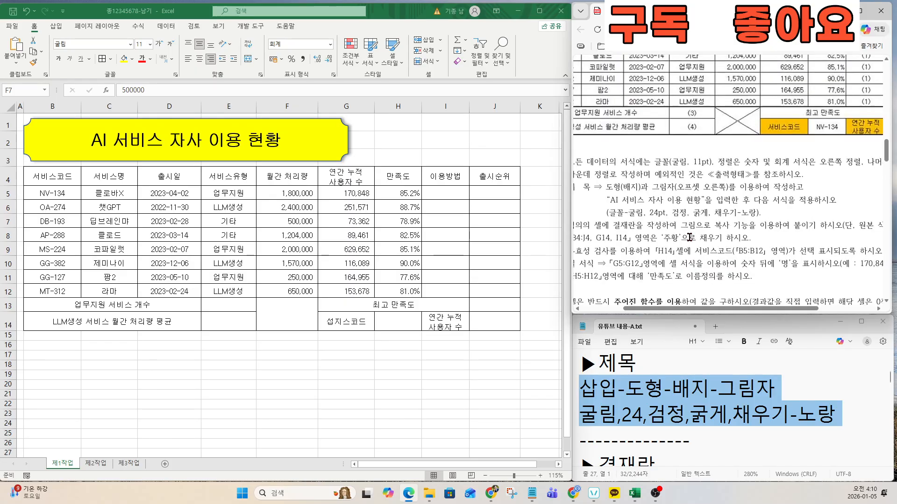
left_click_drag(680, 309, 652, 309)
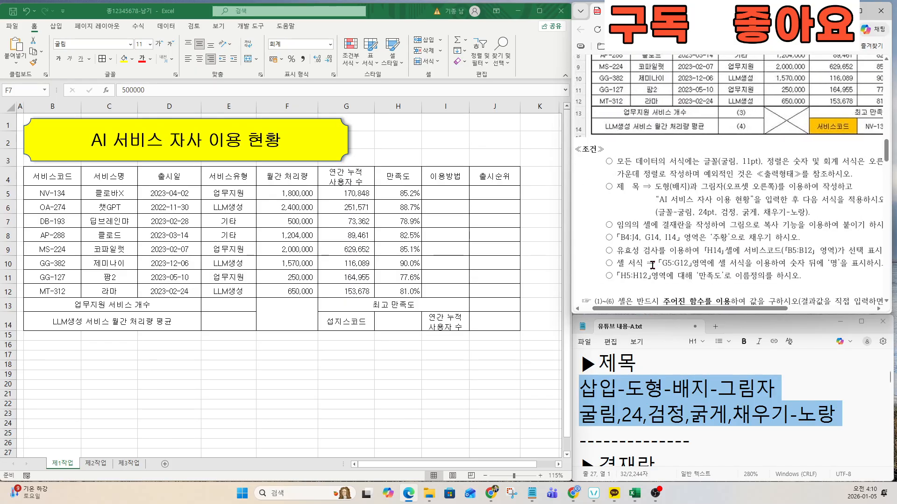
left_click_drag(618, 225, 854, 221)
scroll(728, 243, "up", 2)
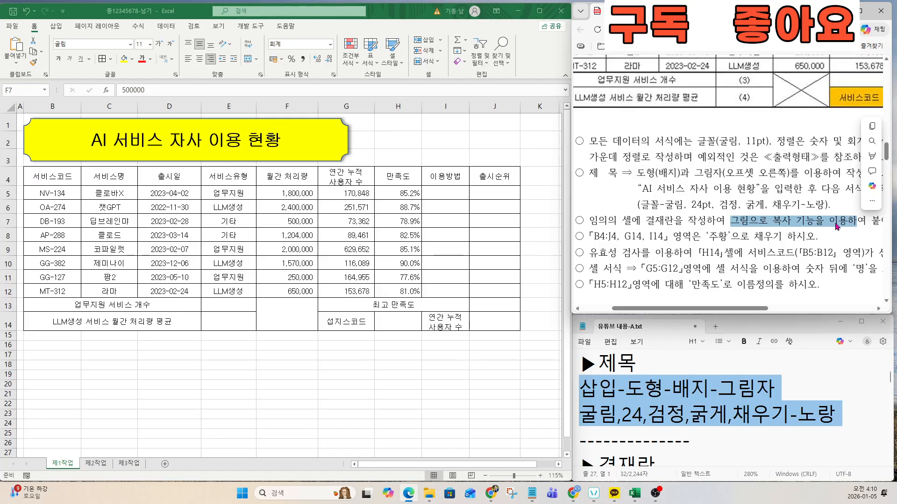
left_click(671, 457)
key("Down")
key("Down")
key("Down")
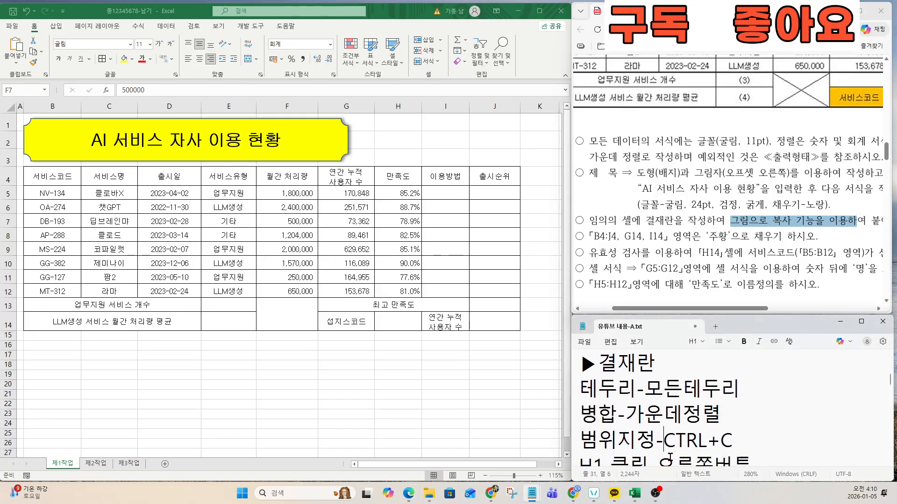
key("Down")
left_click(457, 210)
Step: Scroll right and select the empty block L5:O7 beside the table
left_click(406, 126)
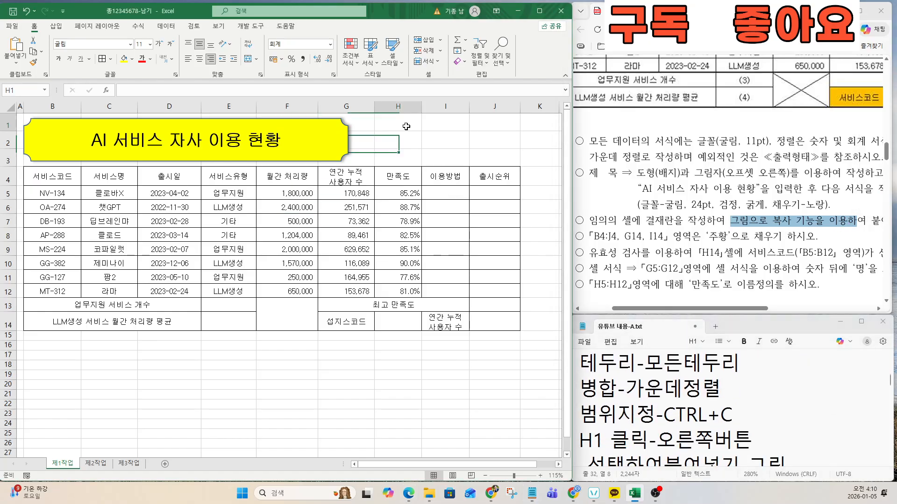
scroll(840, 182, "up", 4)
scroll(841, 183, "up", 3)
scroll(840, 183, "down", 3)
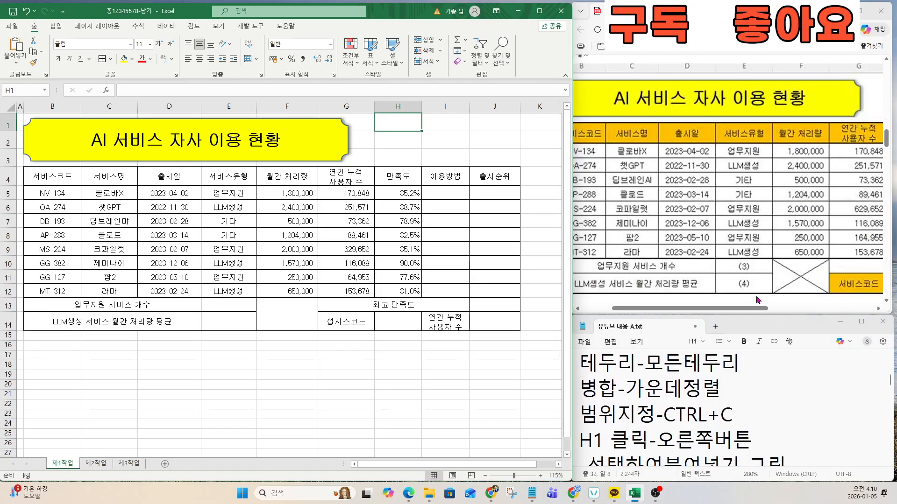
left_click_drag(756, 308, 862, 309)
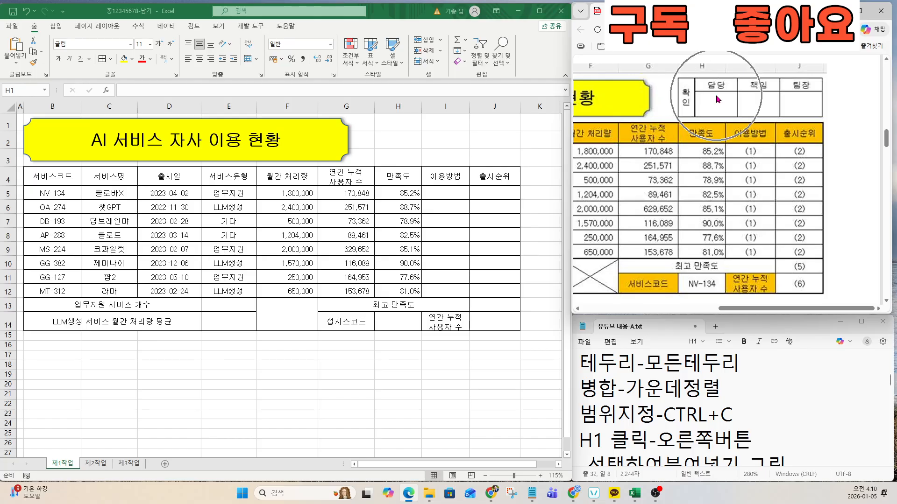
left_click(487, 209)
scroll(487, 209, "right", 4)
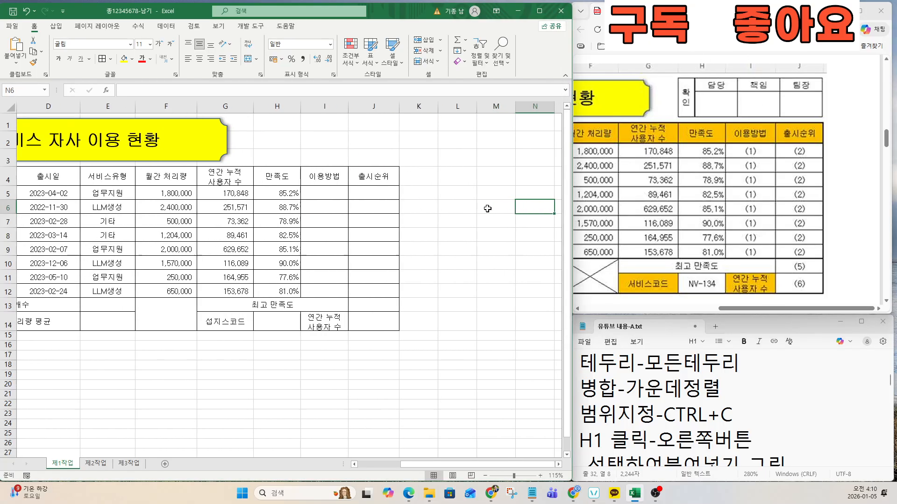
left_click(424, 221)
left_click_drag(391, 192, 502, 220)
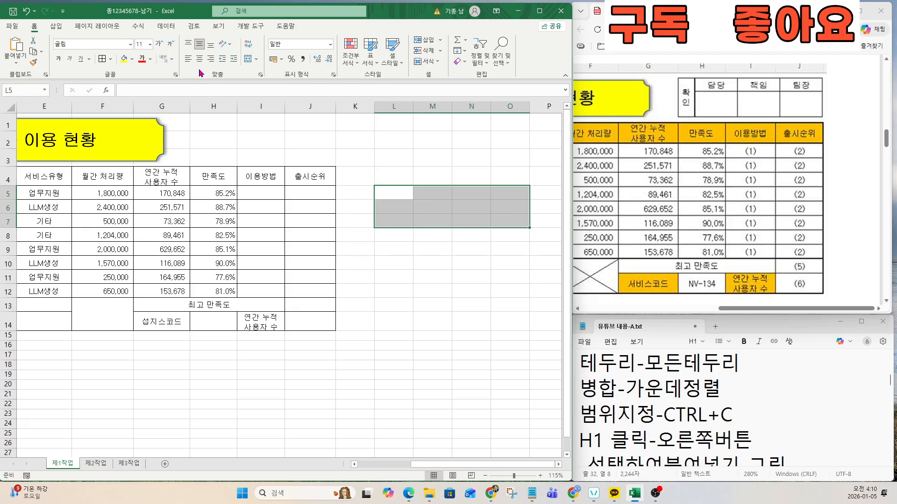
Step: Apply All Borders to every cell in L5:O7
left_click(112, 63)
left_click(122, 157)
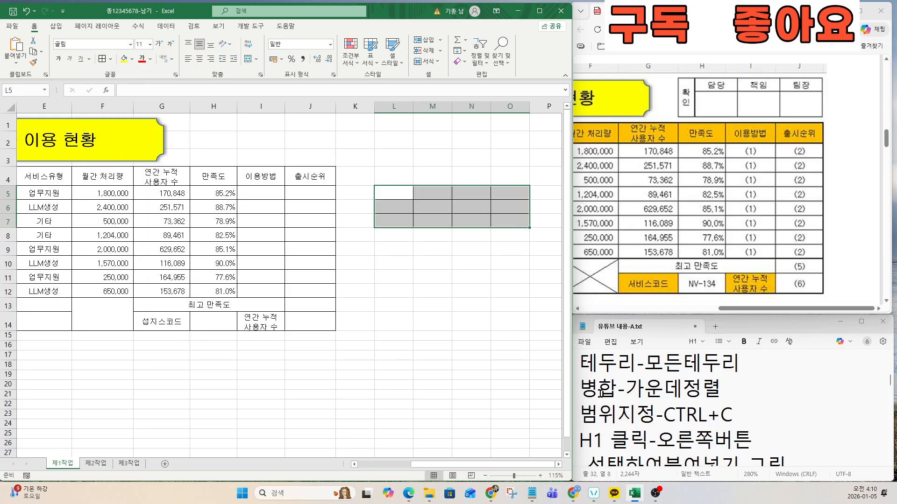
left_click_drag(582, 364, 735, 363)
triple_click(764, 390)
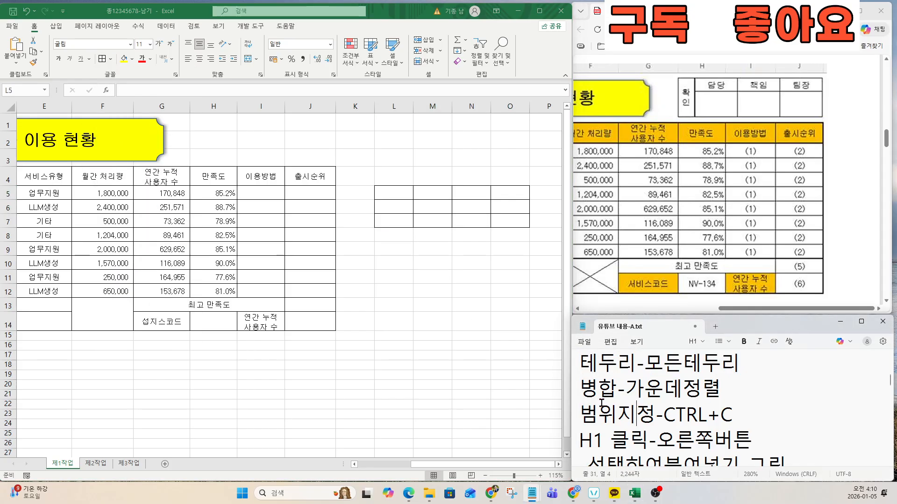
Step: Merge and centre L5:L7, M6:M7, N6:N7 and O6:O7
left_click(400, 194)
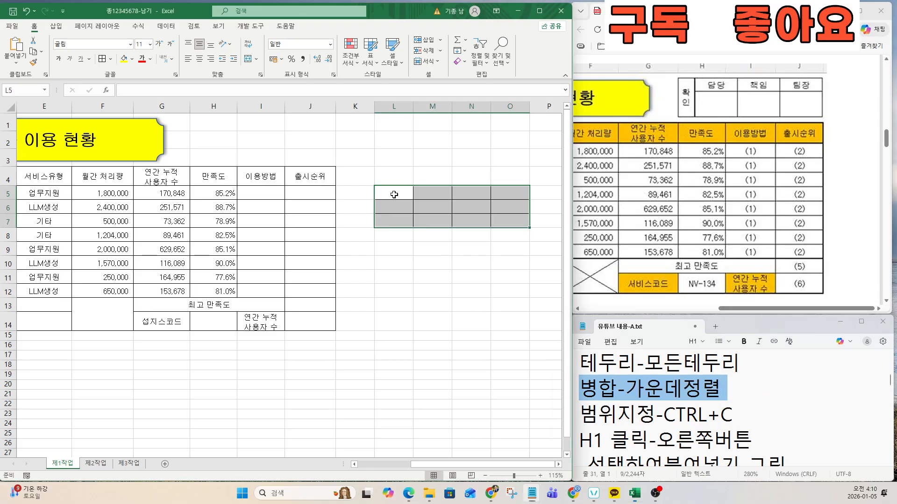
left_click_drag(400, 193, 516, 220)
left_click(248, 60)
left_click(249, 60)
left_click(249, 60)
left_click(249, 60)
left_click(625, 390)
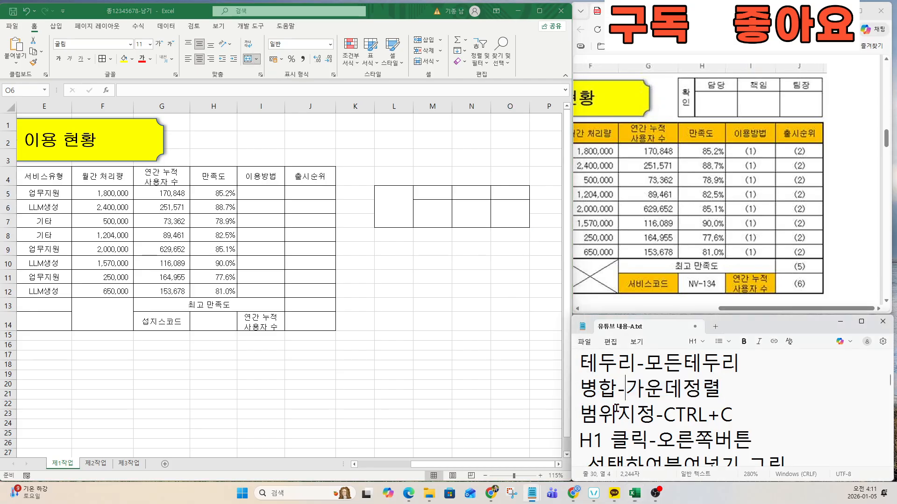
left_click_drag(579, 415, 750, 421)
left_click(724, 403)
Step: Enter 확인 in the merged L cell and 담당, 책임, 팀장 in M5:O5
left_click(395, 207)
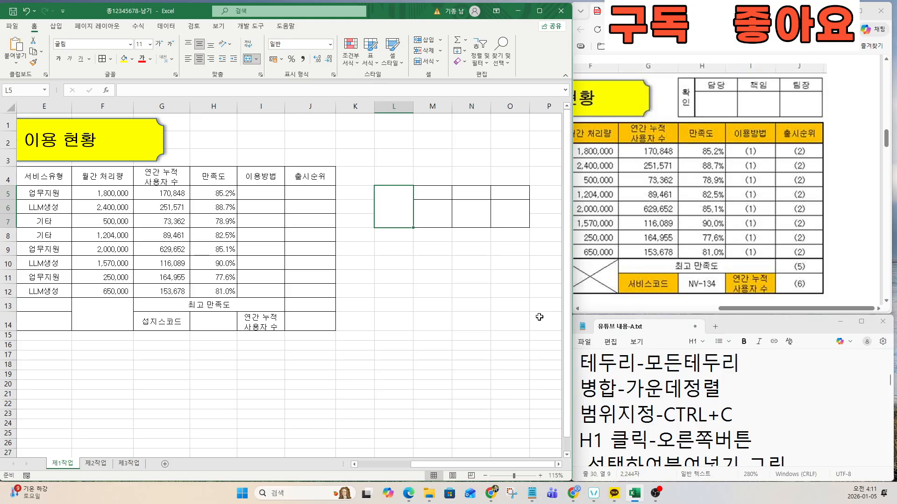
type("확 ")
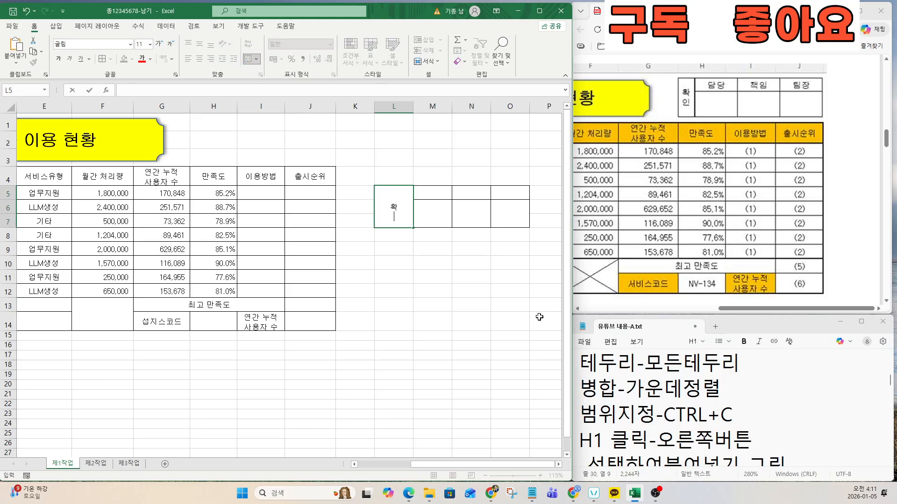
type("인")
key("Return")
key("Up")
key("Up")
key("Right")
key("Down")
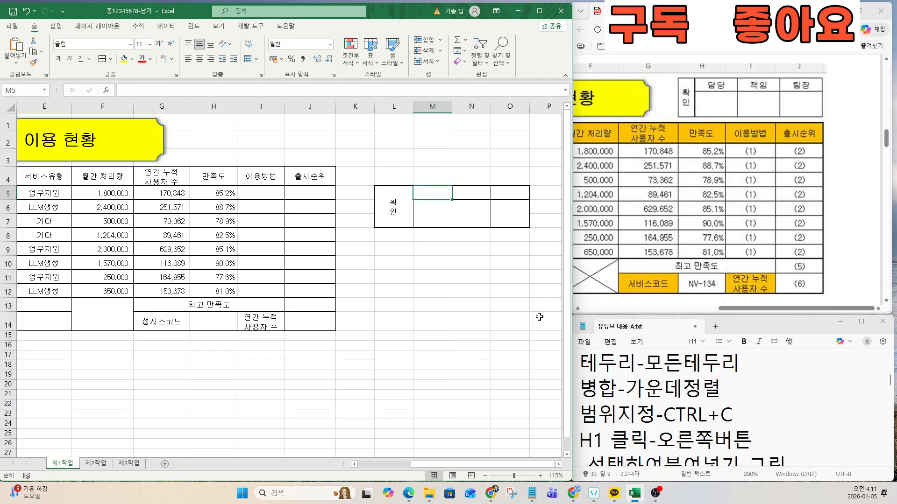
type("다ㅁ당")
key("Right")
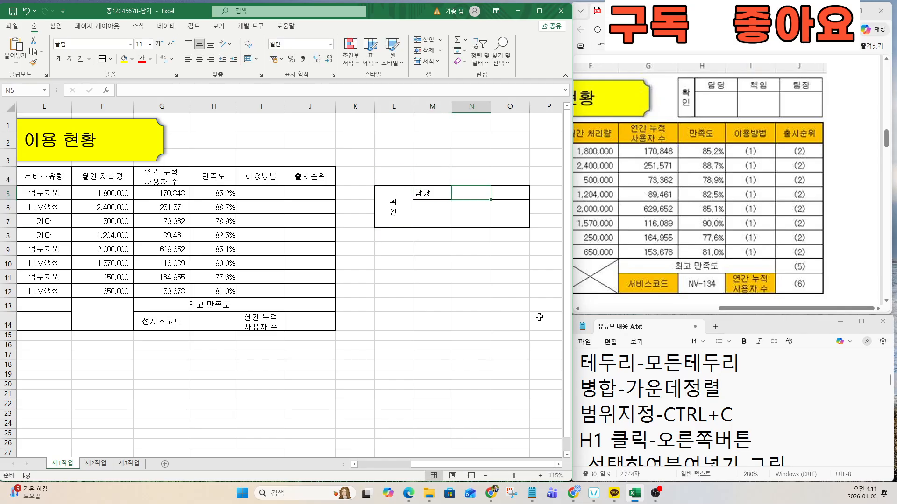
type("책ㅇㅣㅁ")
key("Right")
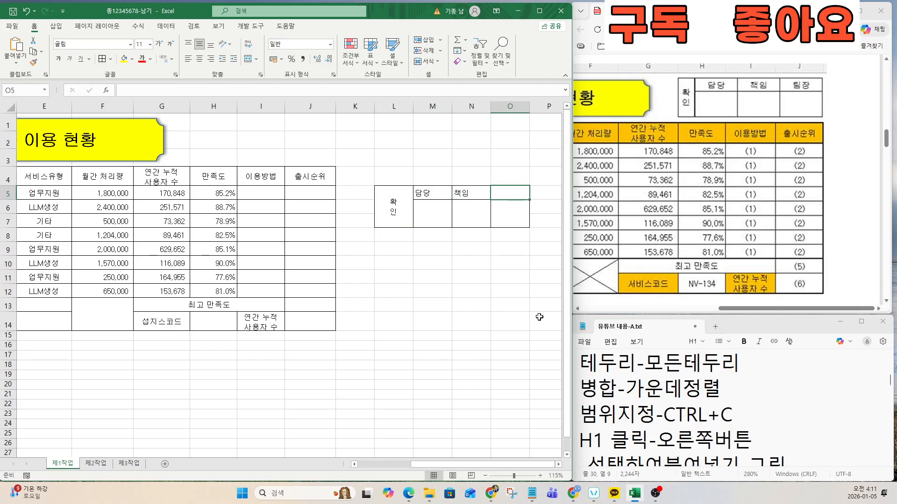
type("팀자")
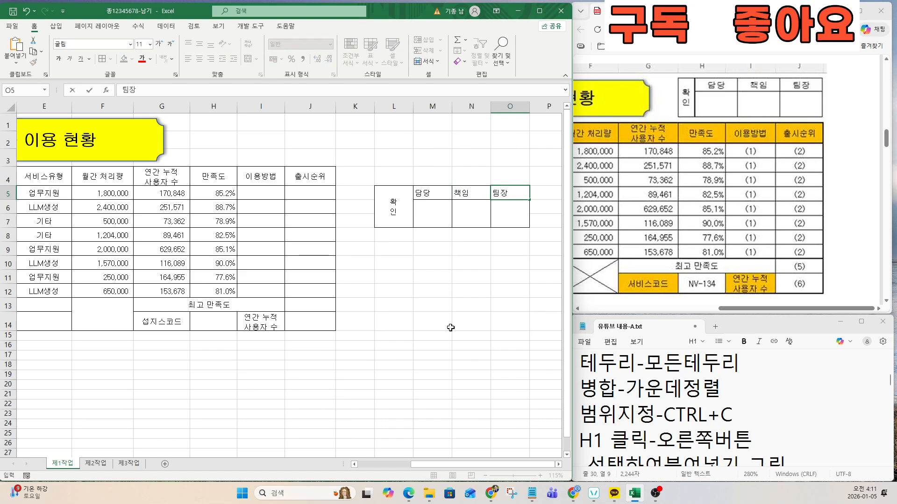
Step: Centre the 담당, 책임, 팀장 headers and narrow column L to about half width
left_click_drag(425, 195, 512, 194)
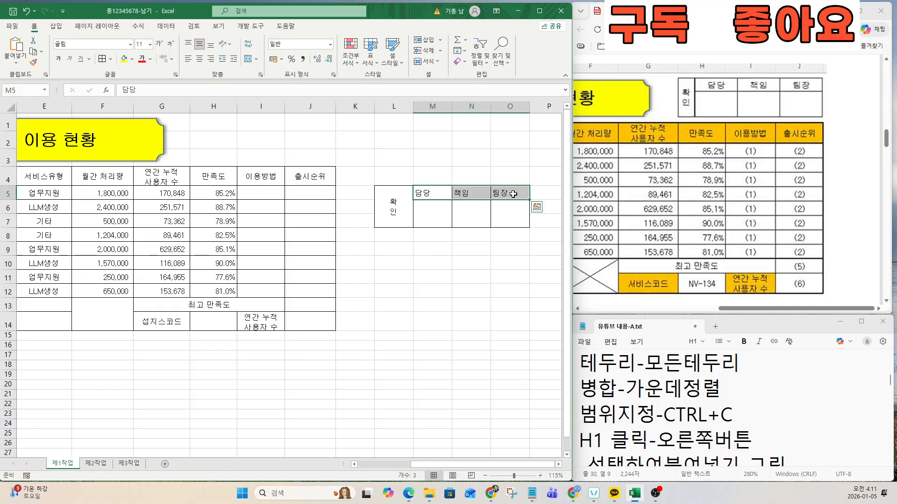
left_click(199, 59)
left_click(393, 196)
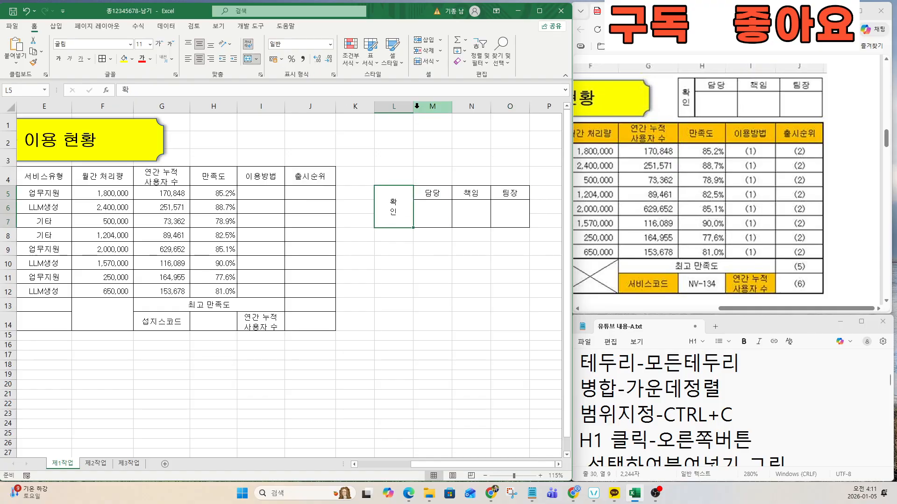
left_click_drag(413, 106, 394, 106)
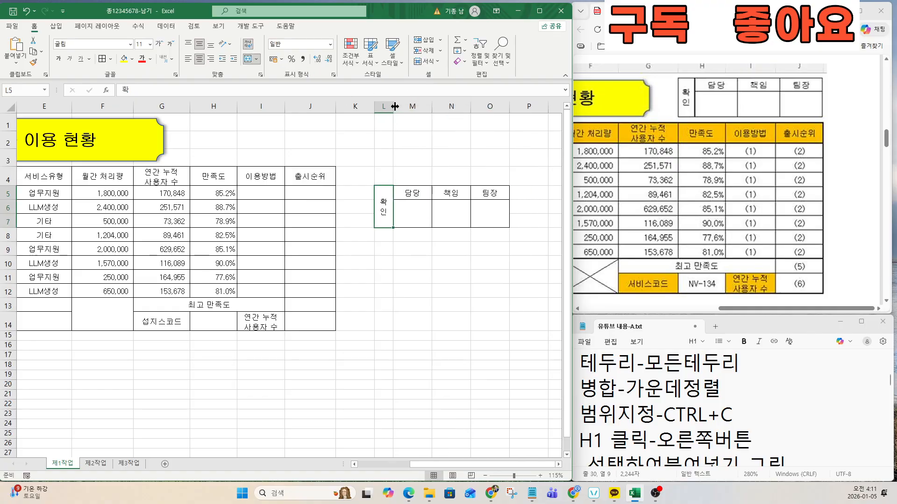
left_click(413, 248)
Step: Copy the L5:O7 sign-off box and select H1 as the paste spot
left_click_drag(579, 415, 741, 416)
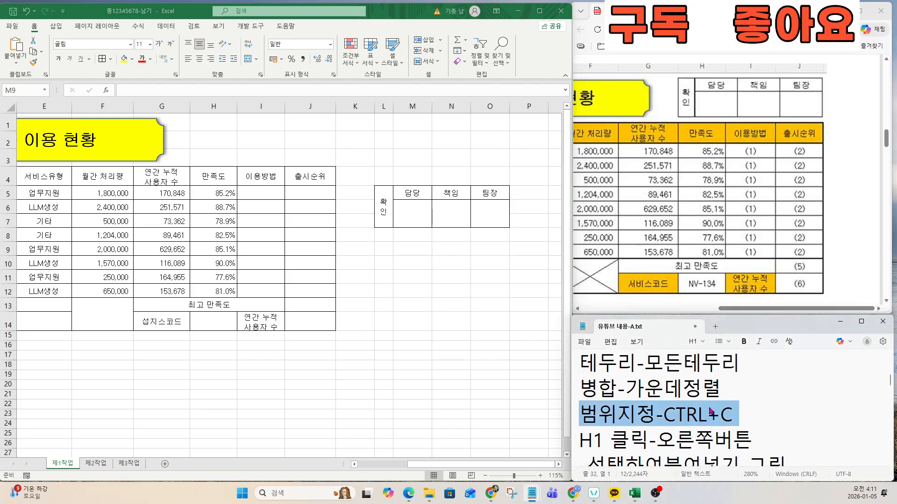
left_click(597, 418)
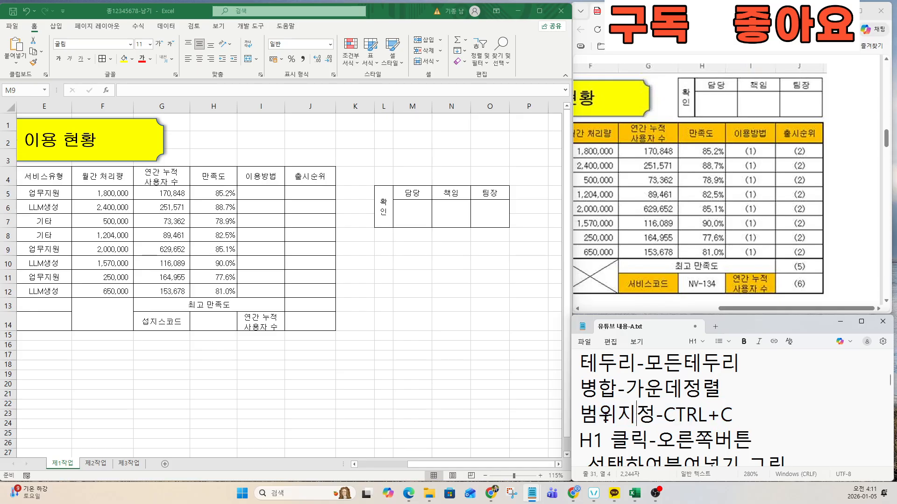
scroll(599, 434, "down", 1)
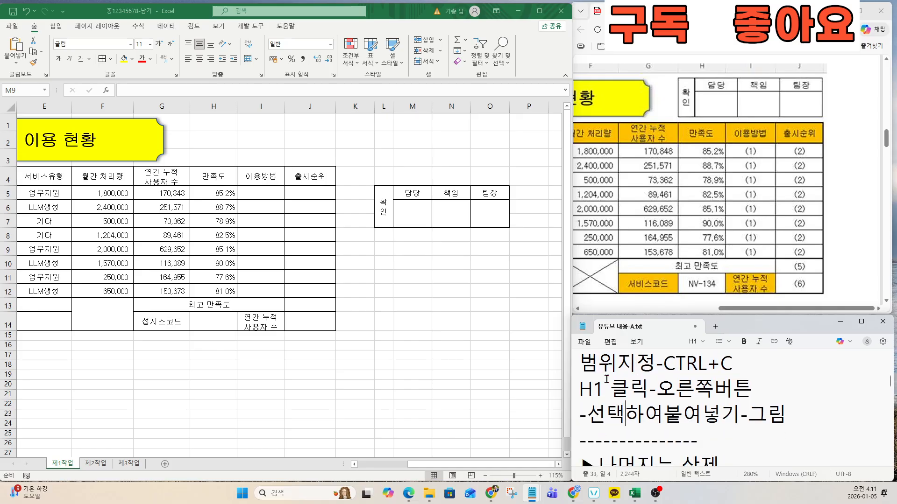
left_click_drag(580, 363, 747, 367)
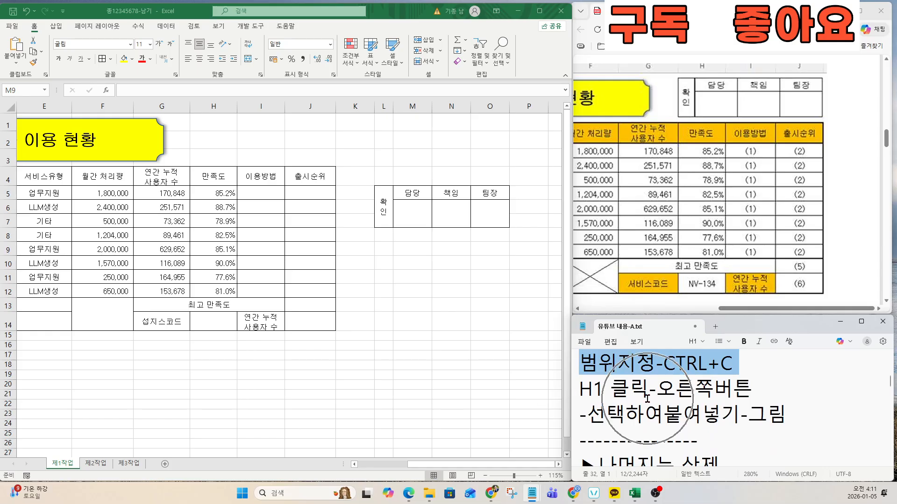
key("ctrl+c")
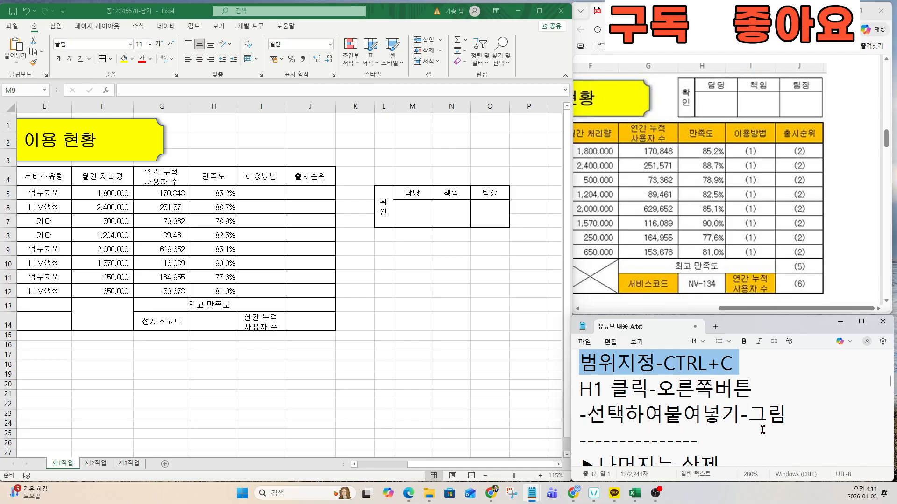
key("ctrl")
left_click_drag(787, 415, 585, 374)
left_click_drag(383, 207, 488, 215)
key("ctrl+c")
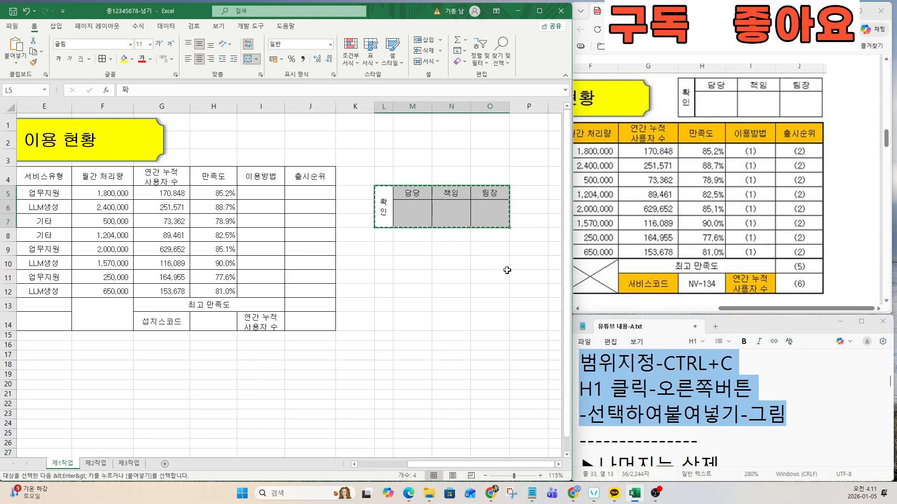
left_click(213, 124)
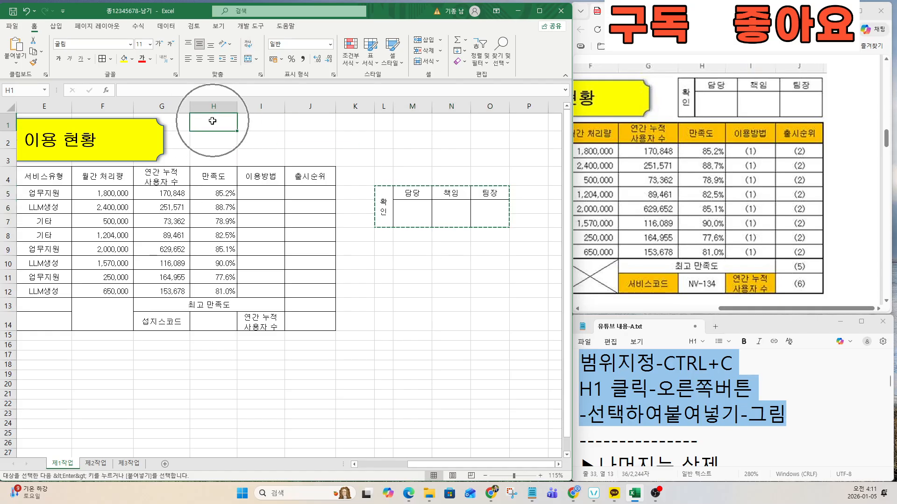
Step: Paste the copied box at H1 as a linked picture and nudge it into place over H1:J2
right_click(213, 125)
mouse_move(324, 186)
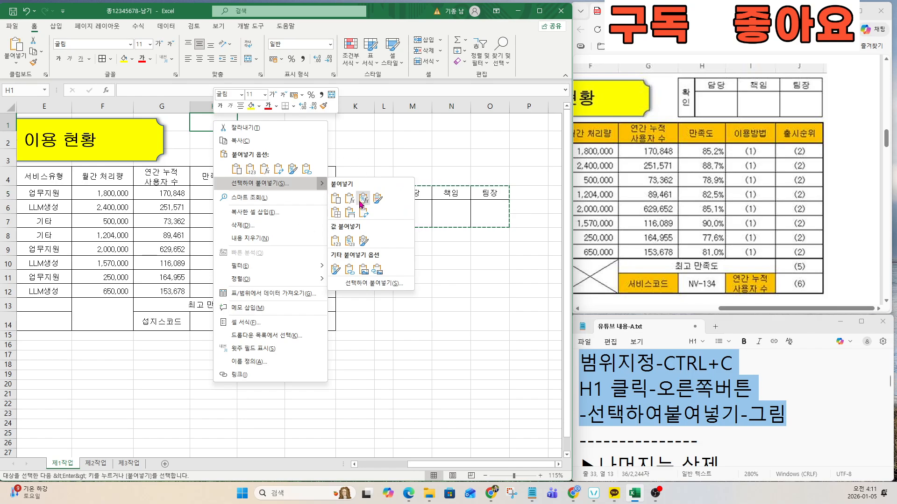
left_click(363, 270)
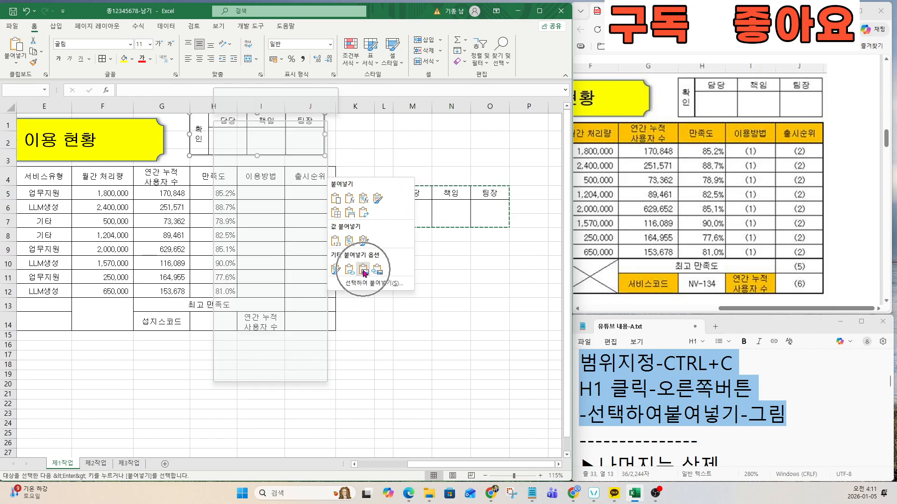
left_click_drag(313, 160, 325, 159)
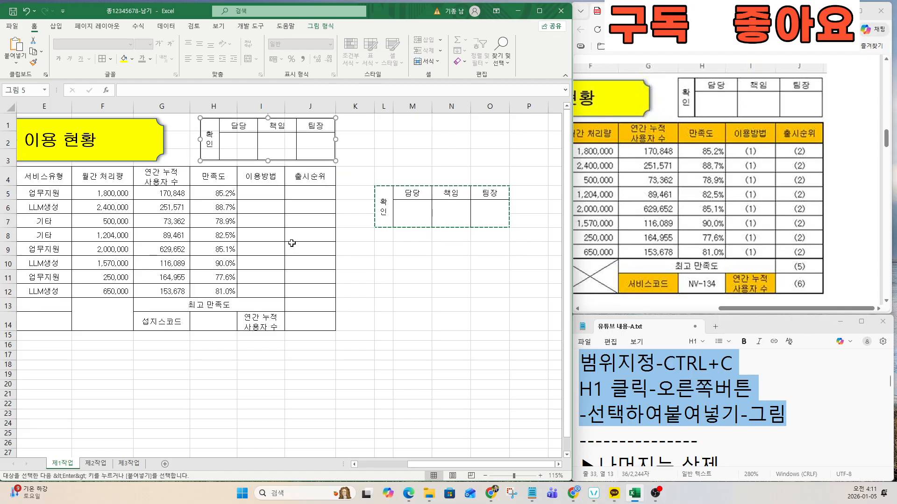
left_click(291, 243)
left_click(356, 250)
left_click(402, 252)
Step: Delete columns L through O, removing the original L5:O7 sign-off box
left_click(386, 193)
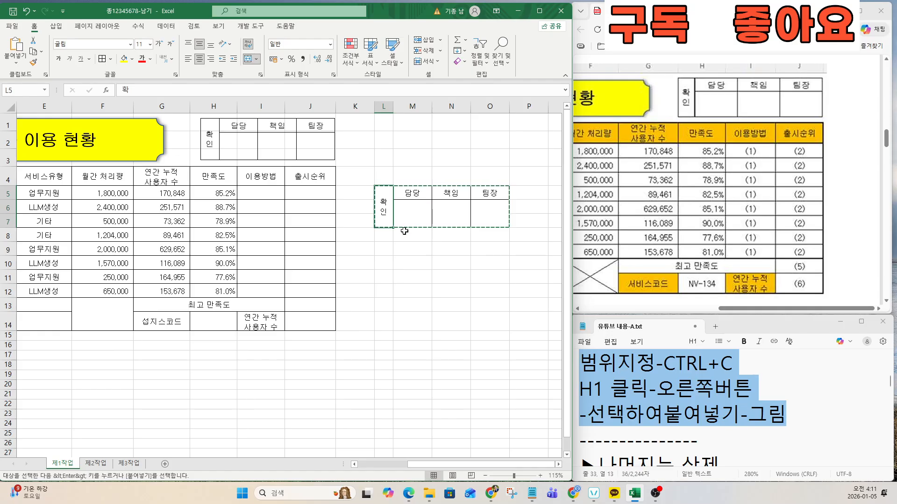
left_click(663, 431)
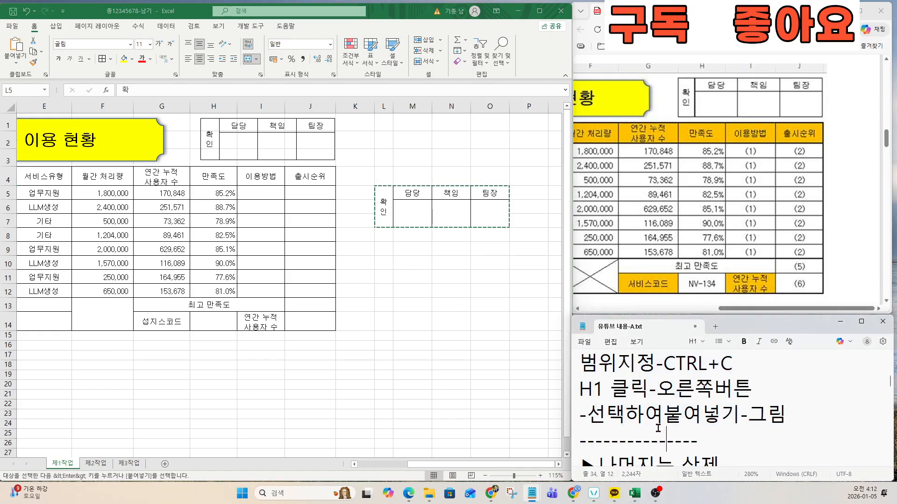
scroll(659, 428, "down", 2)
left_click(655, 427)
left_click_drag(581, 363, 678, 421)
left_click(435, 251)
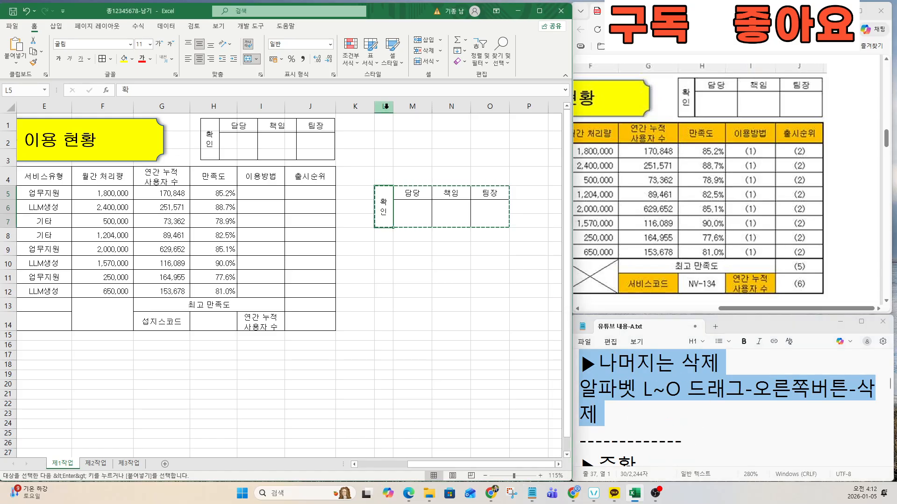
left_click_drag(386, 106, 488, 107)
right_click(479, 112)
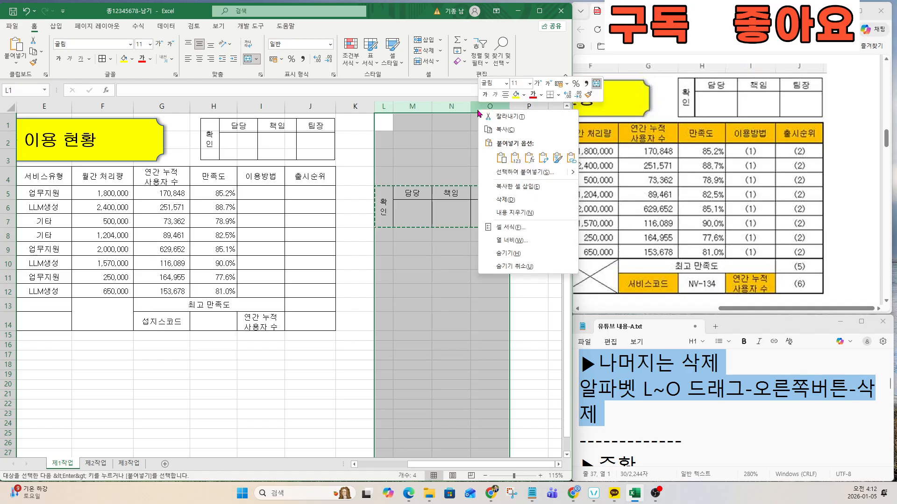
left_click(506, 199)
left_click(356, 208)
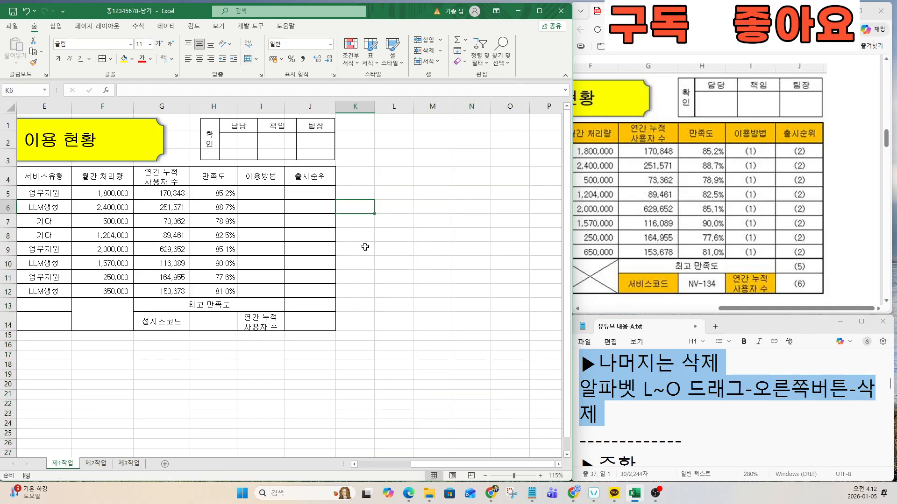
left_click(642, 409)
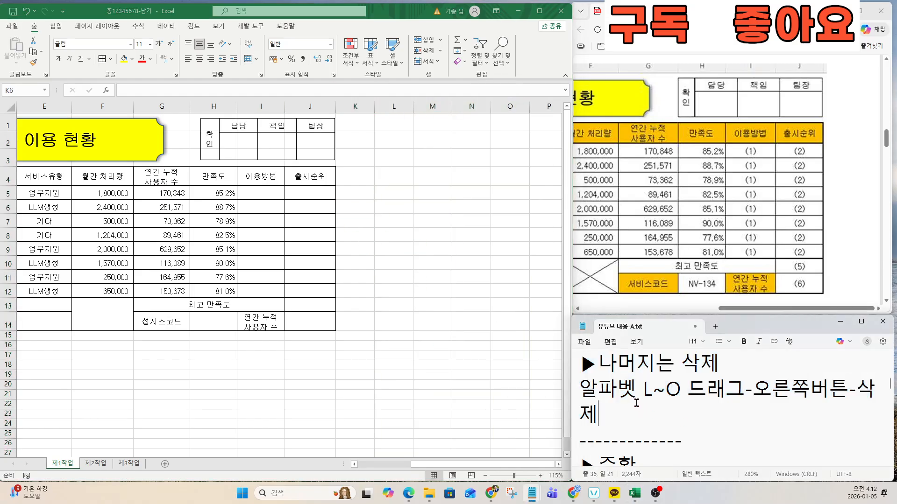
key("Down")
key("Down")
key("Down")
key("Down")
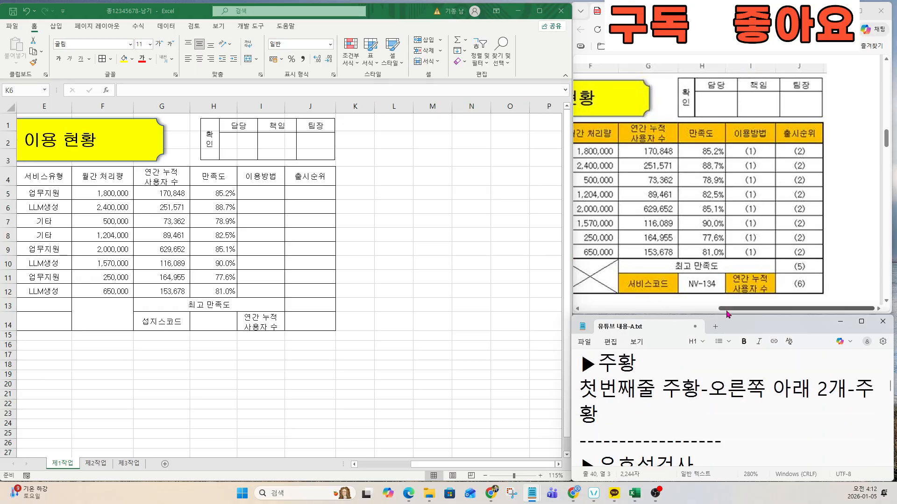
Step: Fill the header row B4:J4 with orange
left_click_drag(728, 308, 589, 309)
scroll(697, 262, "down", 5)
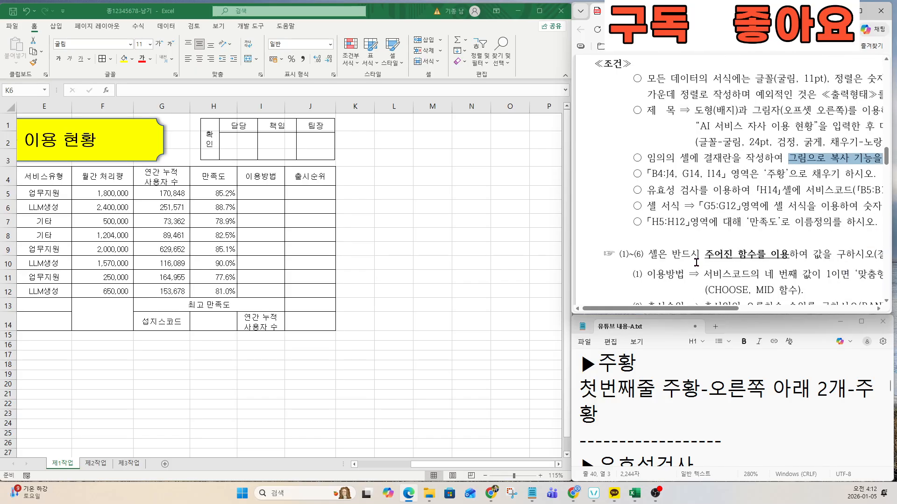
left_click_drag(646, 174, 681, 175)
left_click_drag(689, 308, 722, 310)
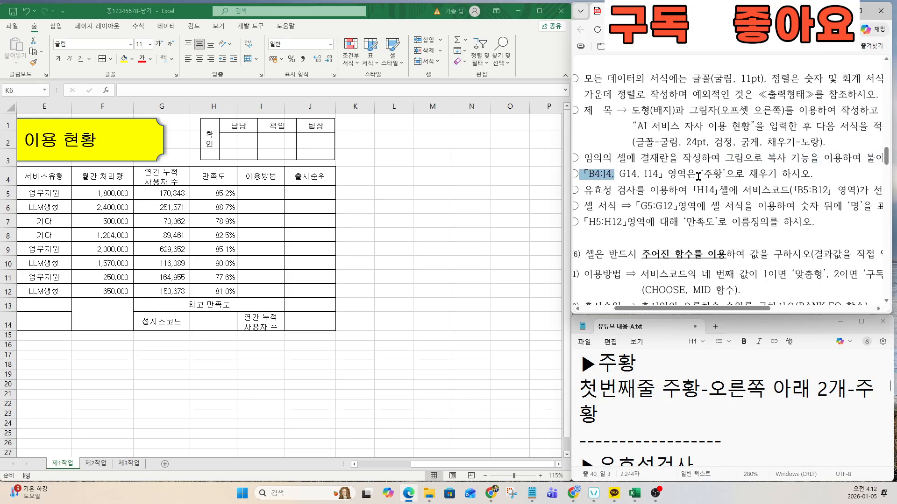
left_click(433, 465)
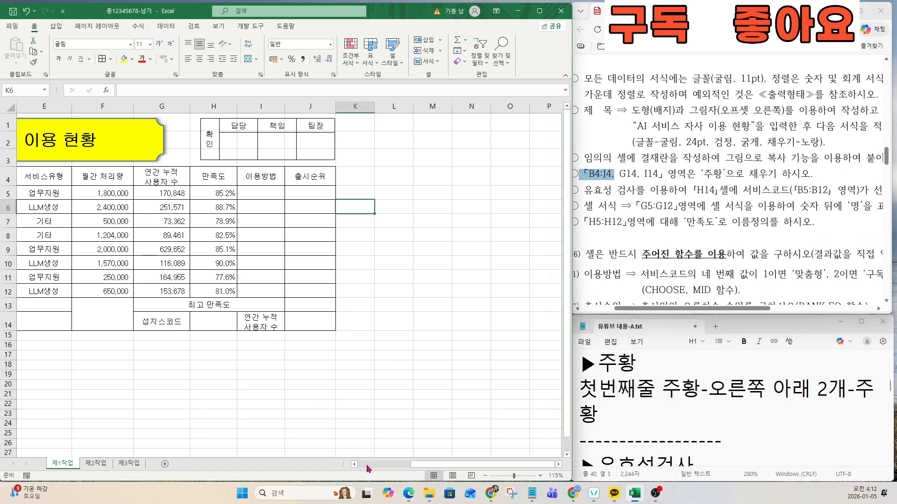
left_click_drag(426, 467, 373, 467)
left_click_drag(61, 176, 500, 178)
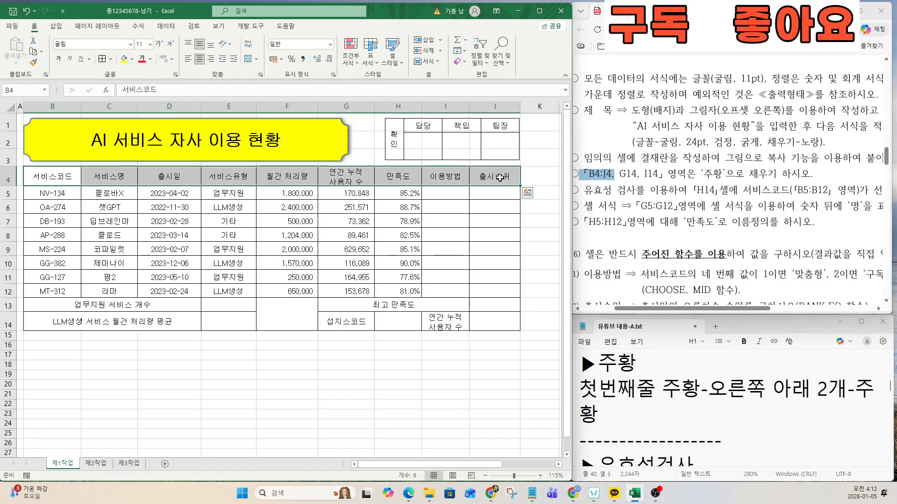
key("ctrl")
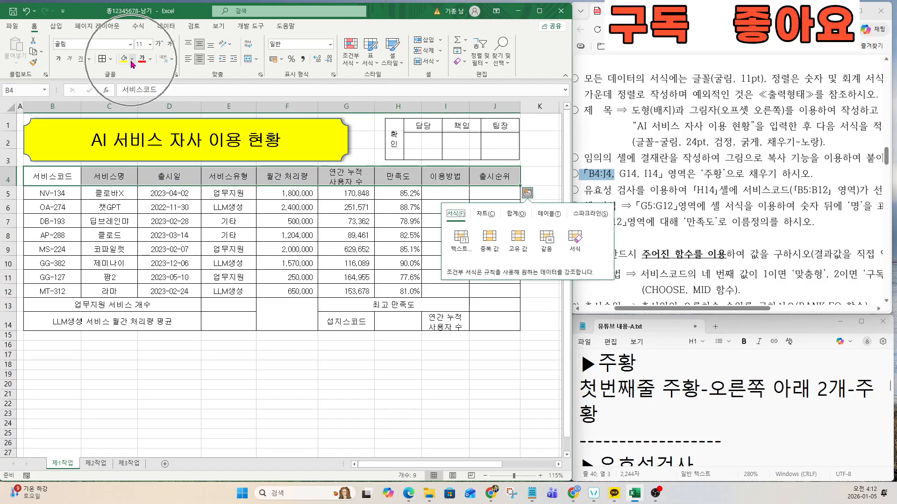
left_click(132, 59)
left_click(139, 146)
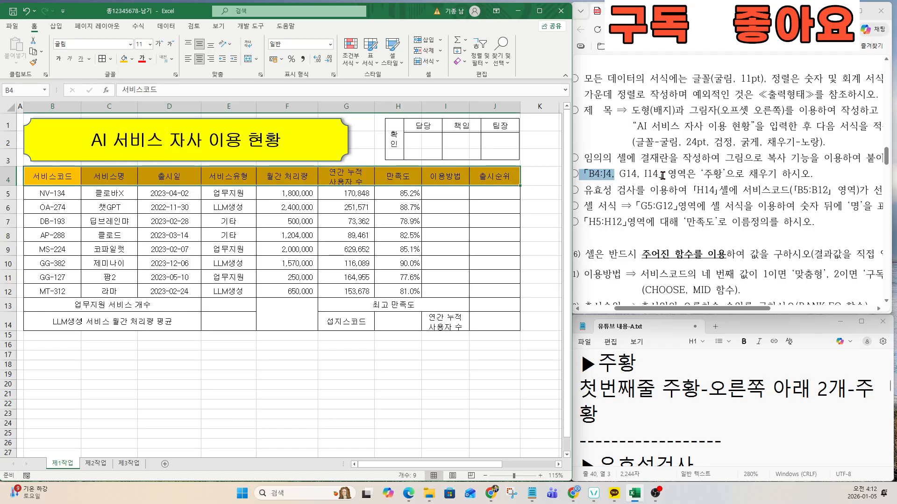
key("ctrl+q")
key("ctrl")
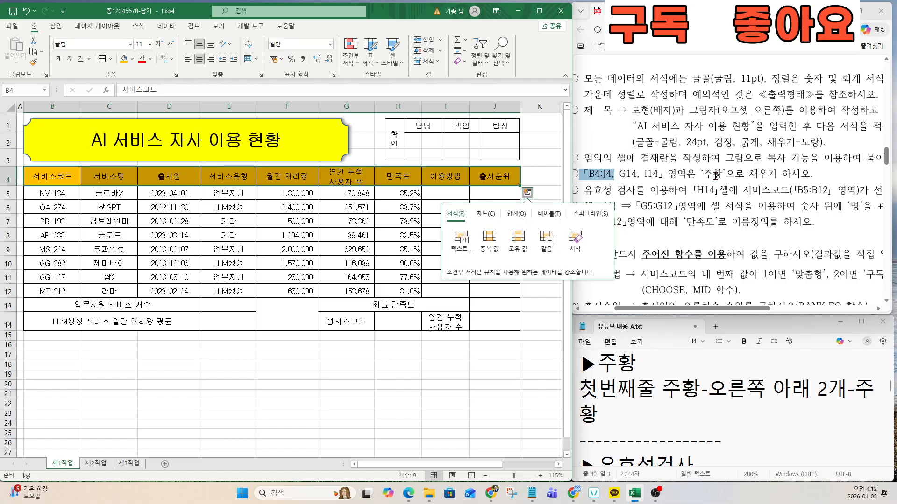
Step: Fill cells G14 and I14 with orange as well
left_click(680, 394)
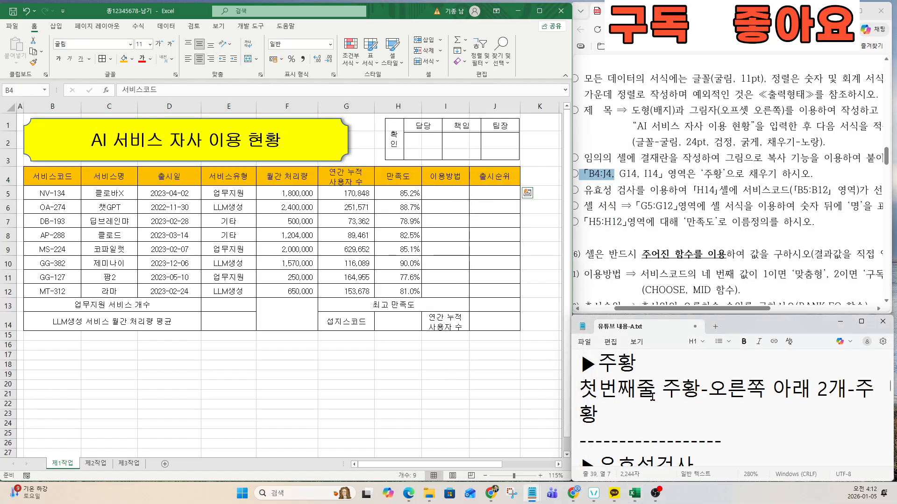
triple_click(579, 388)
left_click(329, 327)
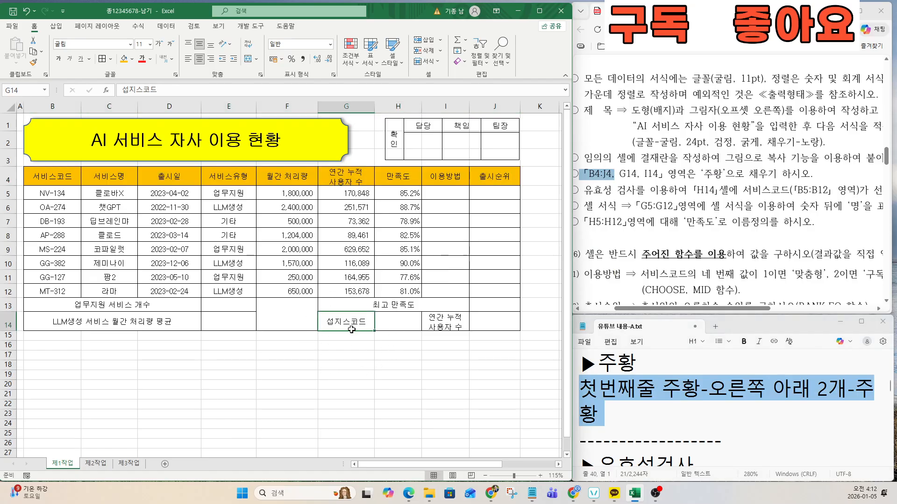
key("ctrl")
key("ctrl")
key("ctrl")
left_click(123, 58)
left_click(429, 325)
key("ctrl")
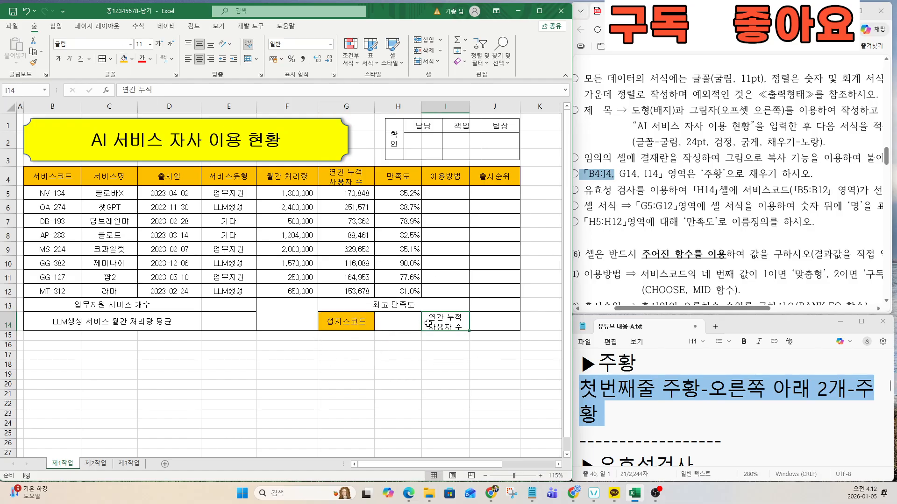
key("ctrl")
left_click(124, 58)
left_click(226, 209)
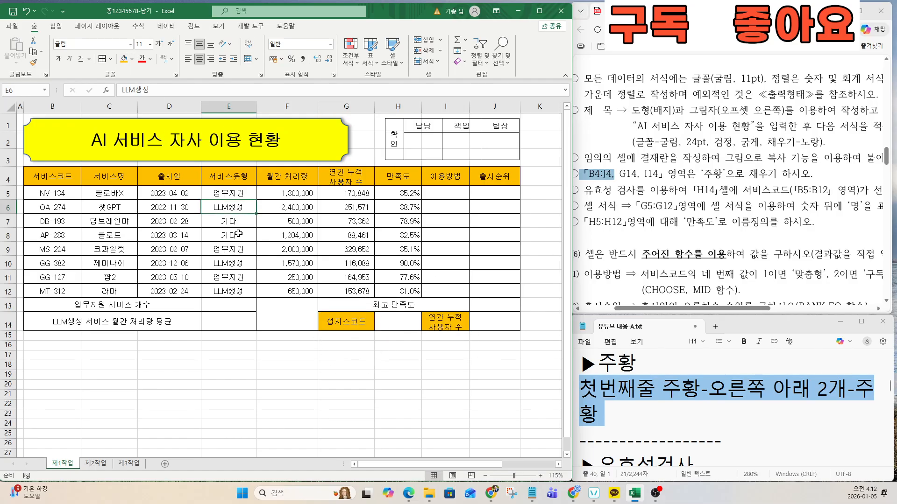
left_click(675, 202)
Step: Review the H14 data validation instruction and the matching notes
left_click_drag(590, 174, 744, 173)
left_click(641, 211)
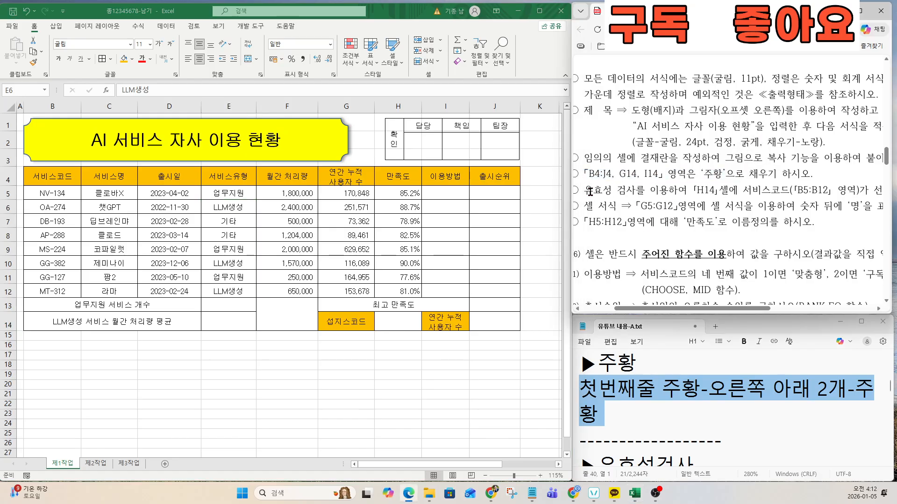
left_click_drag(587, 190, 822, 190)
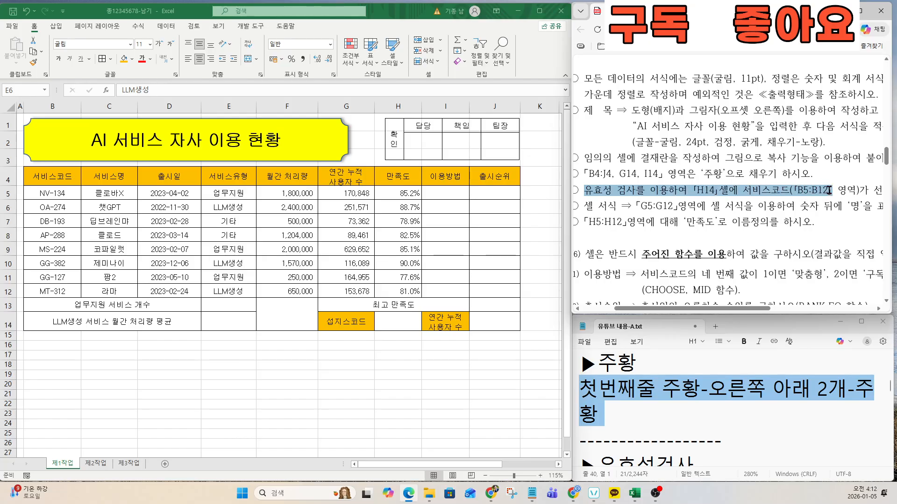
scroll(821, 191, "down", 3)
scroll(819, 192, "up", 2)
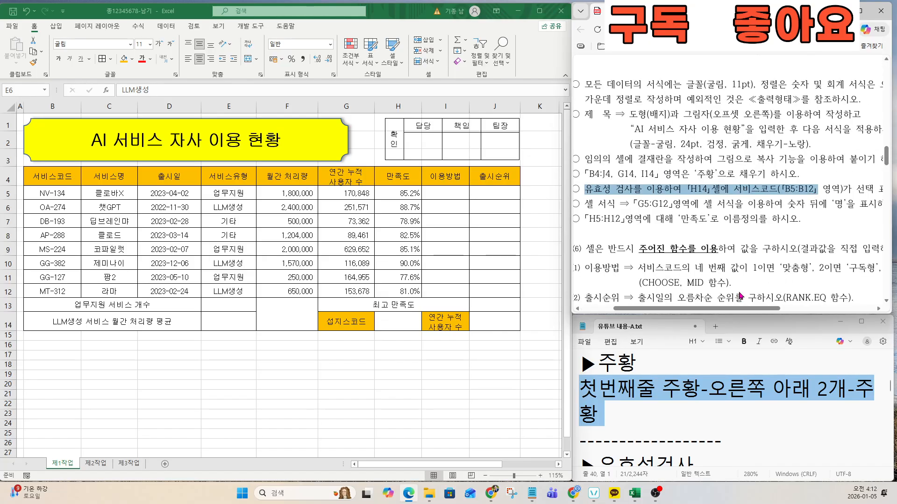
left_click(658, 399)
scroll(657, 398, "down", 2)
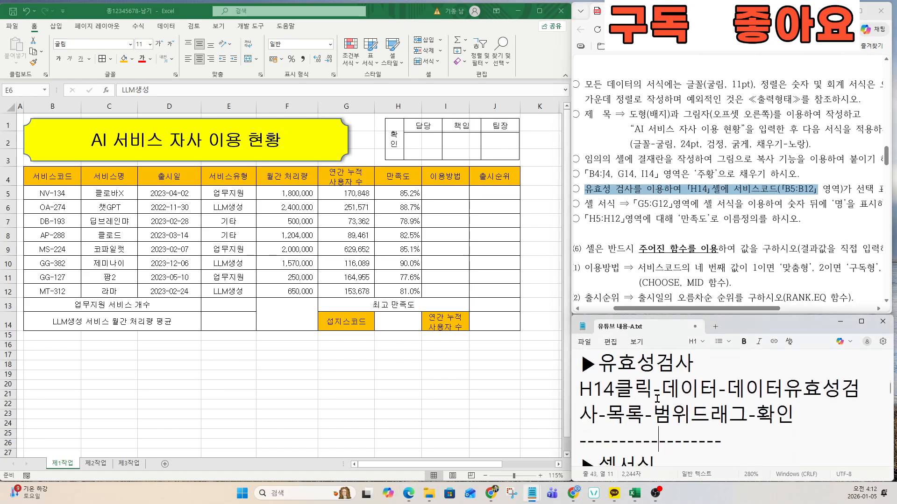
left_click_drag(582, 363, 785, 415)
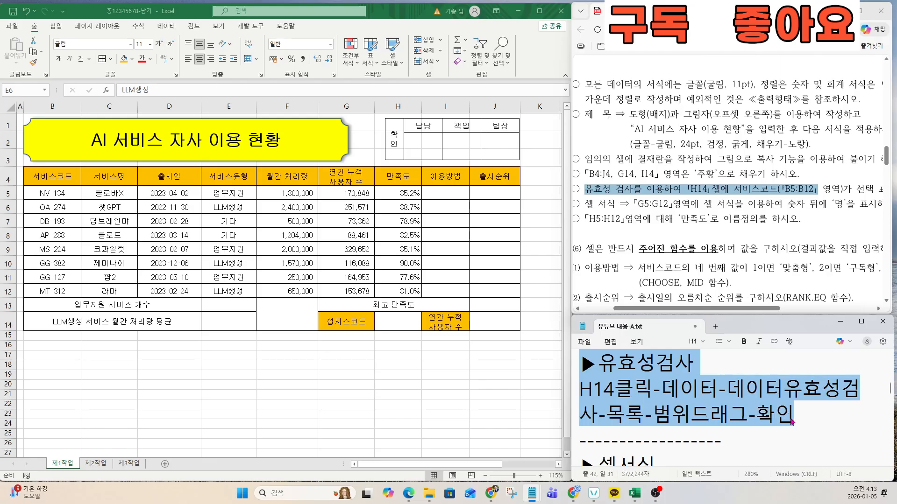
Step: Start a List-type data validation rule for cell H14
left_click(395, 317)
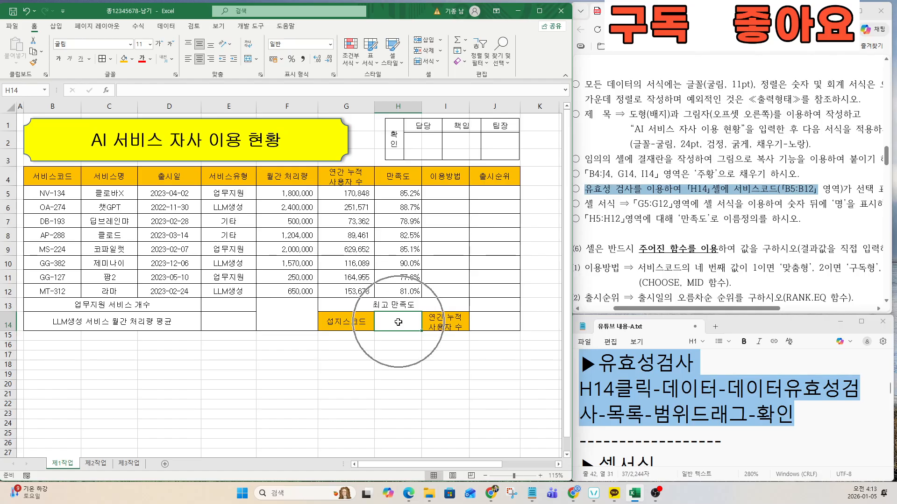
left_click(163, 27)
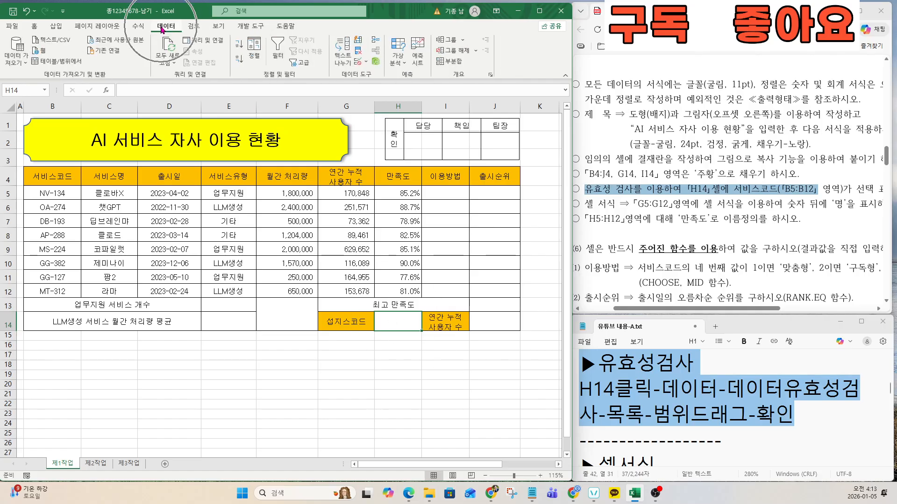
key("ctrl")
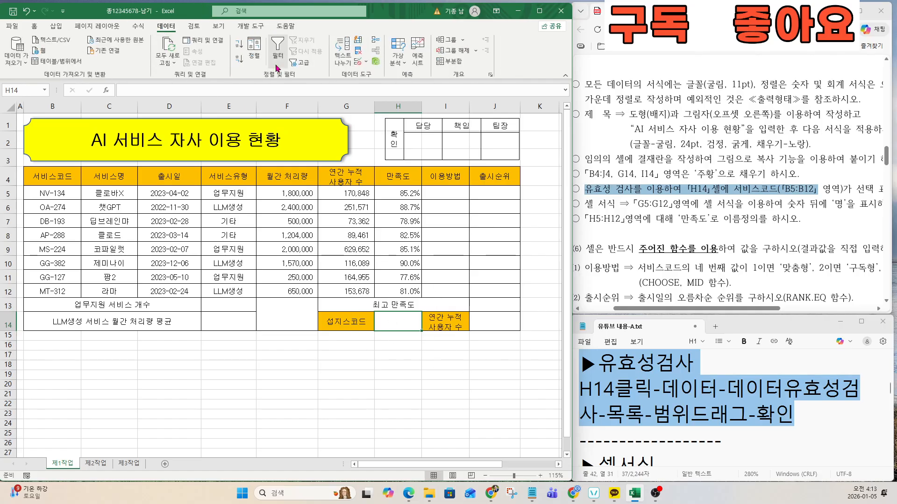
key("ctrl")
key("ctrl")
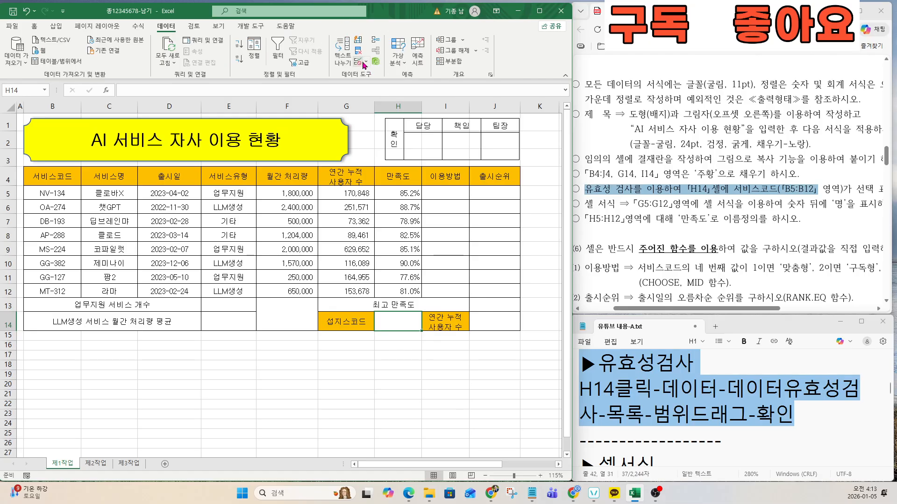
left_click(359, 63)
key("ctrl")
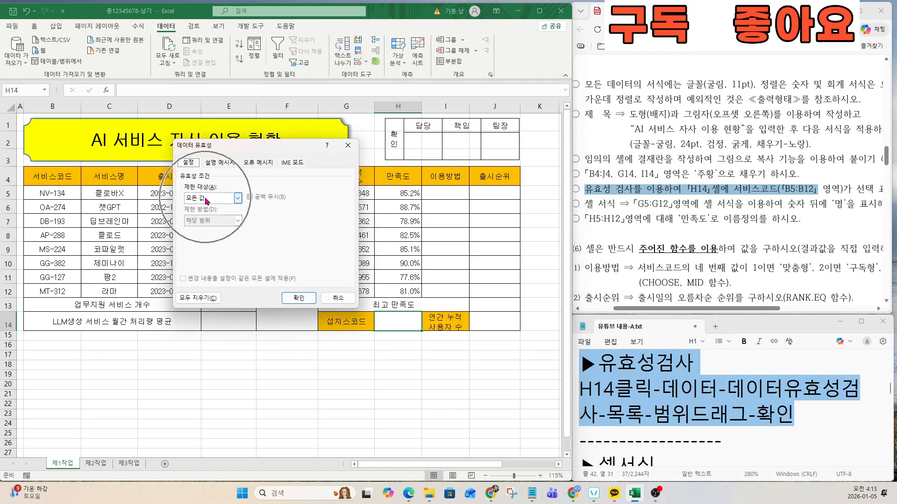
key("ctrl")
left_click(206, 200)
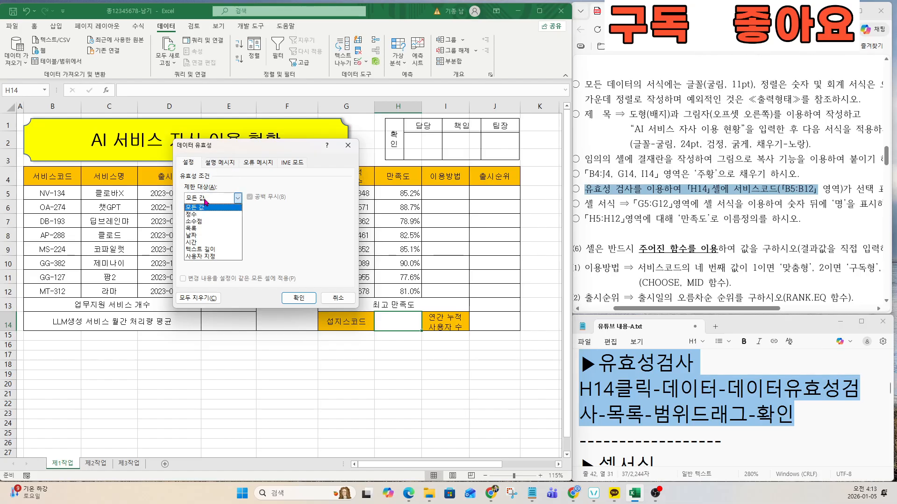
left_click(199, 229)
left_click(196, 240)
key("ctrl")
key("ctrl")
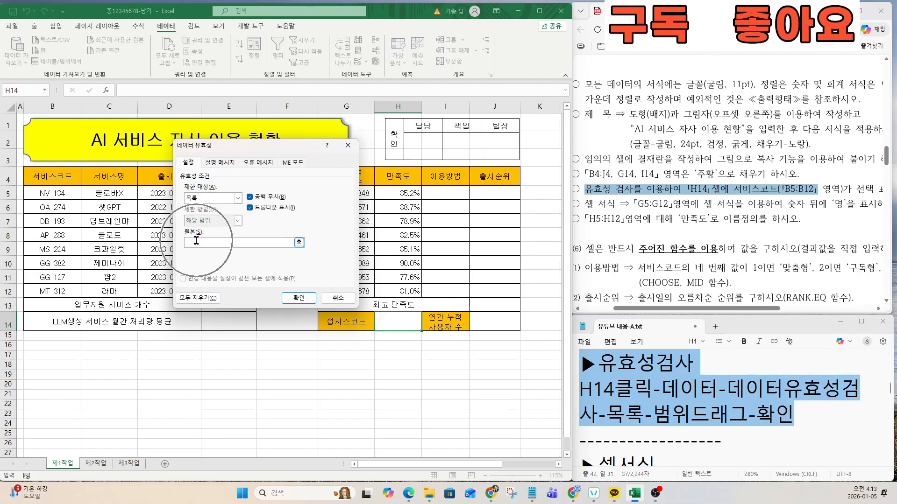
Step: Use $B$5:$B$12 as the list source, then choose NV-134 in H14
left_click_drag(220, 147, 368, 237)
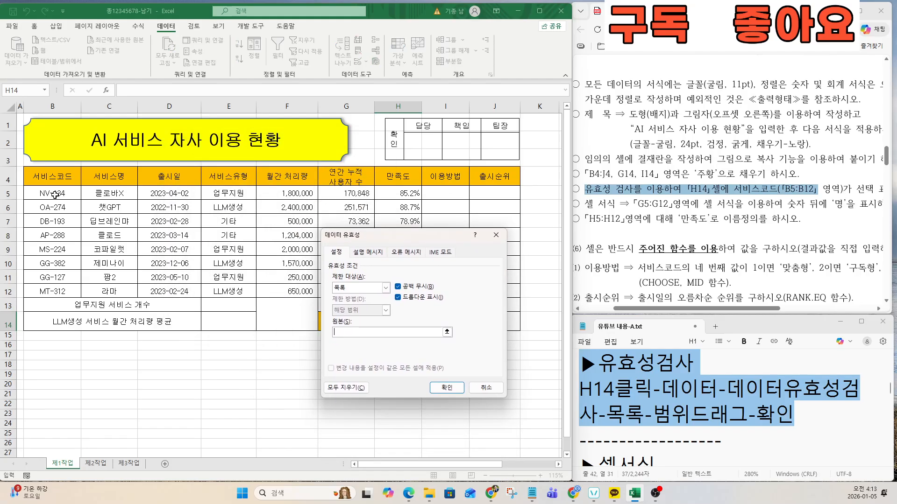
left_click_drag(40, 194, 58, 289)
key("ctrl")
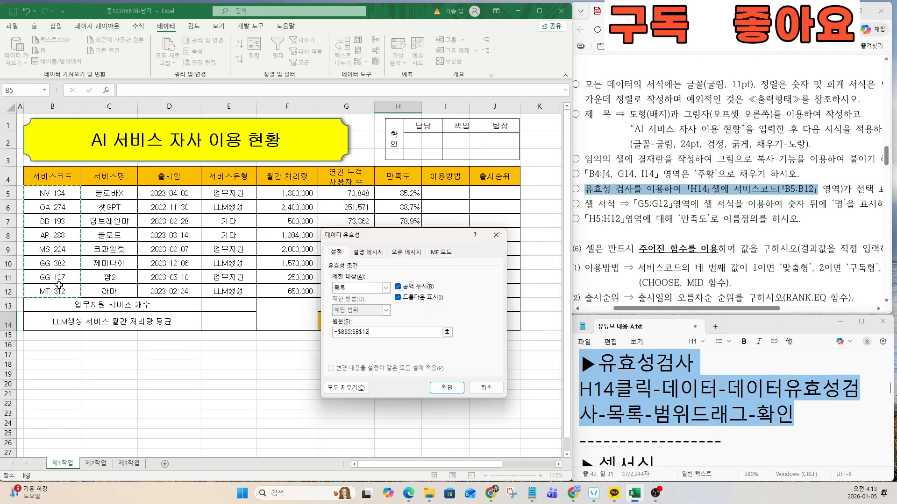
left_click(447, 387)
key("ctrl")
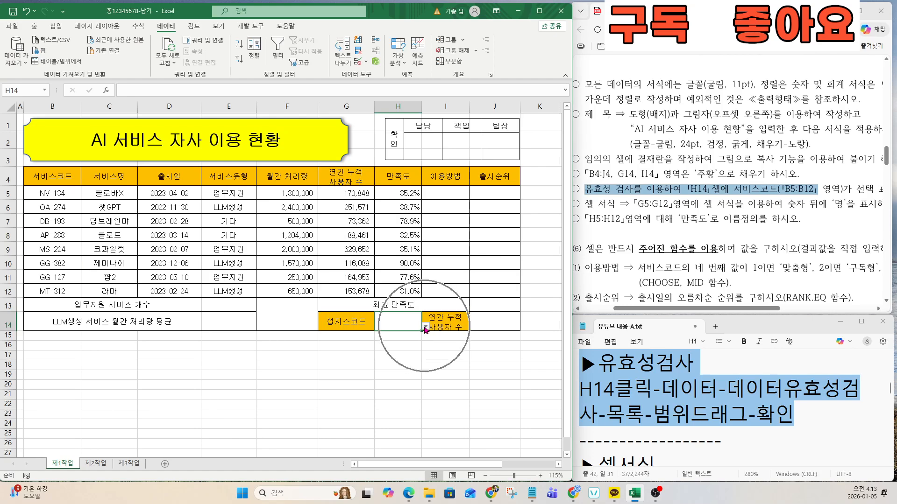
left_click(425, 326)
left_click(381, 337)
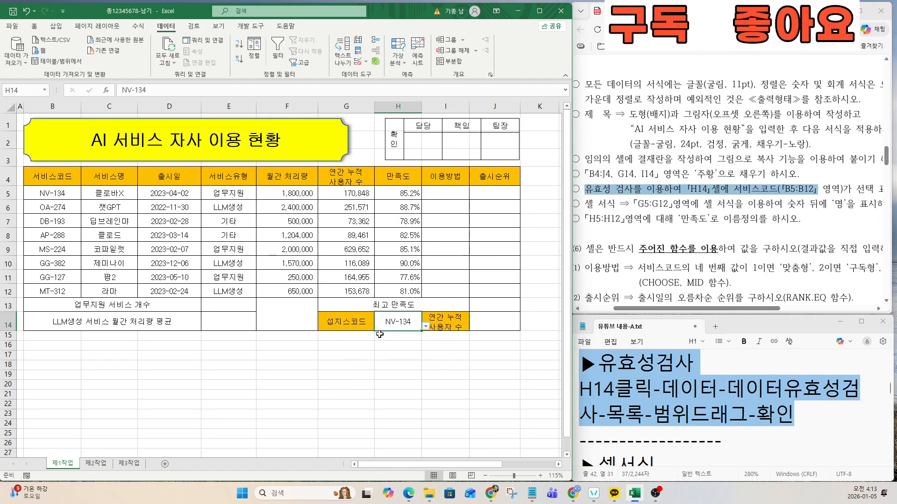
Step: Review the next instruction and notes on cell number formatting
left_click(722, 209)
left_click_drag(589, 188, 781, 191)
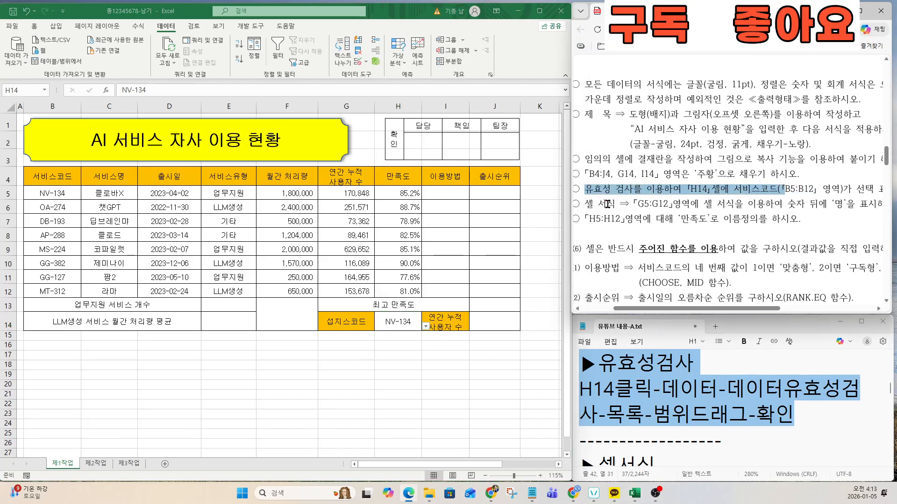
left_click_drag(607, 204, 644, 206)
left_click(653, 389)
key("Down")
key("Down")
key("Down")
key("Down")
key("Down")
key("Down")
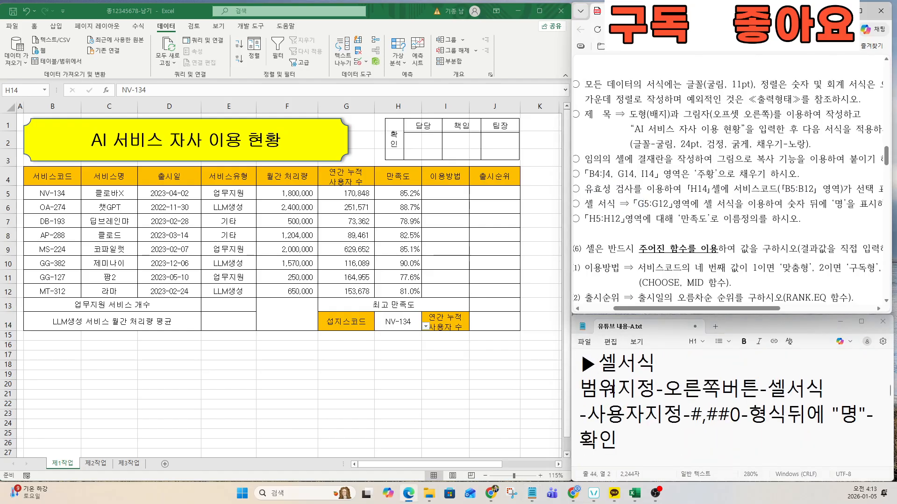
Step: Select the cumulative user counts G5:G12 and bring up Format Cells
left_click_drag(579, 363, 712, 433)
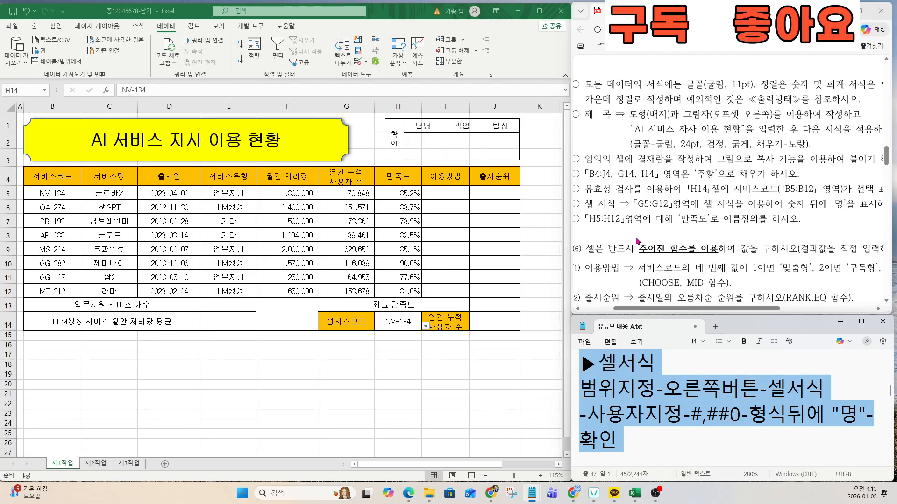
key("ctrl")
key("ctrl")
left_click(400, 241)
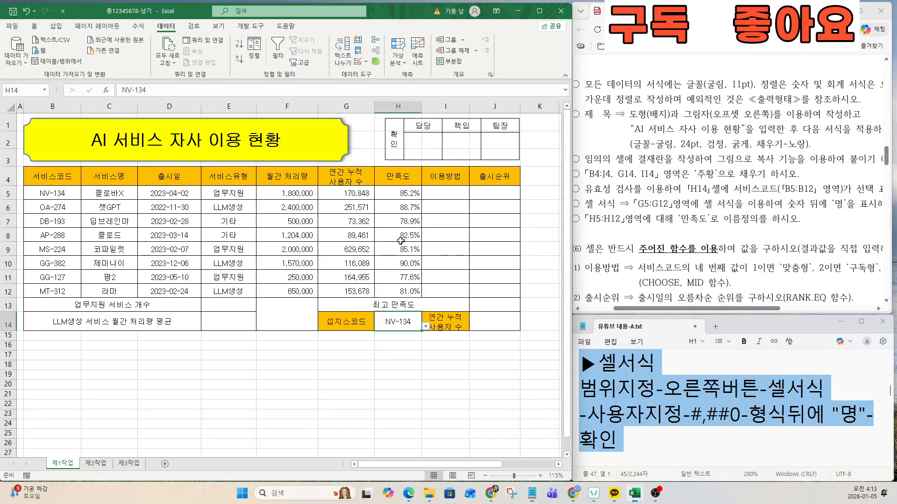
left_click_drag(343, 193, 341, 290)
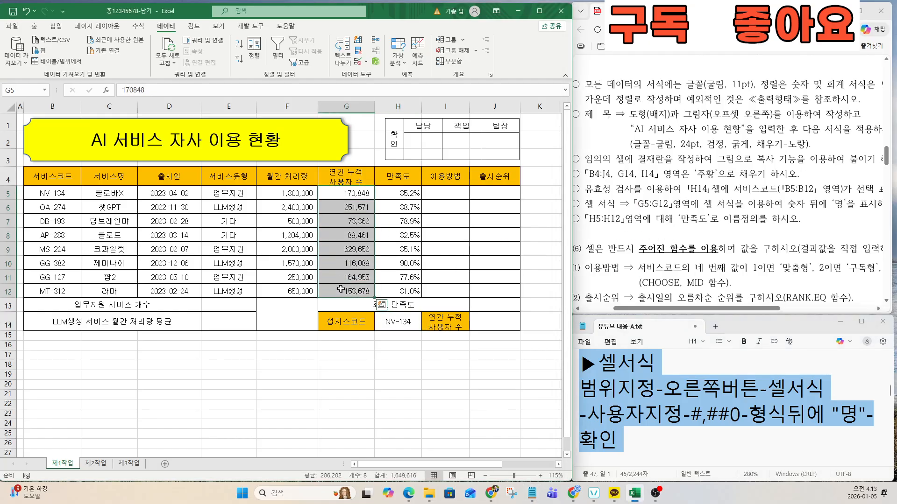
right_click(344, 290)
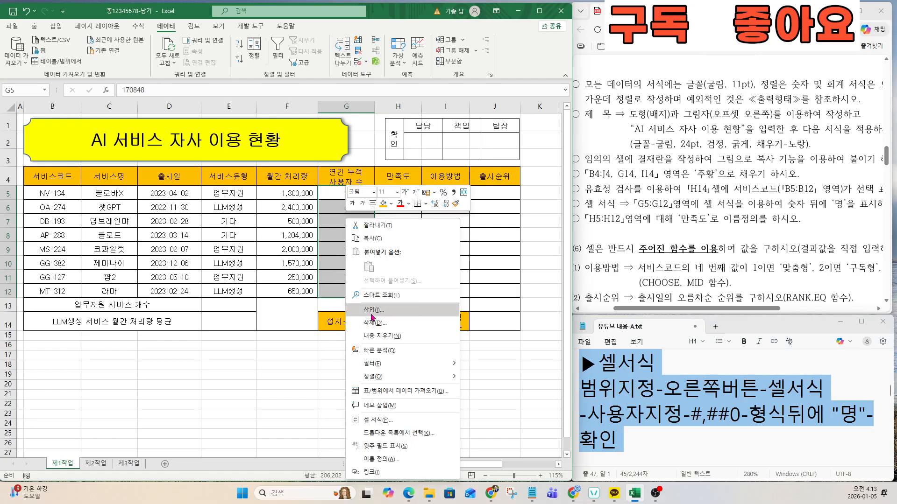
left_click(376, 420)
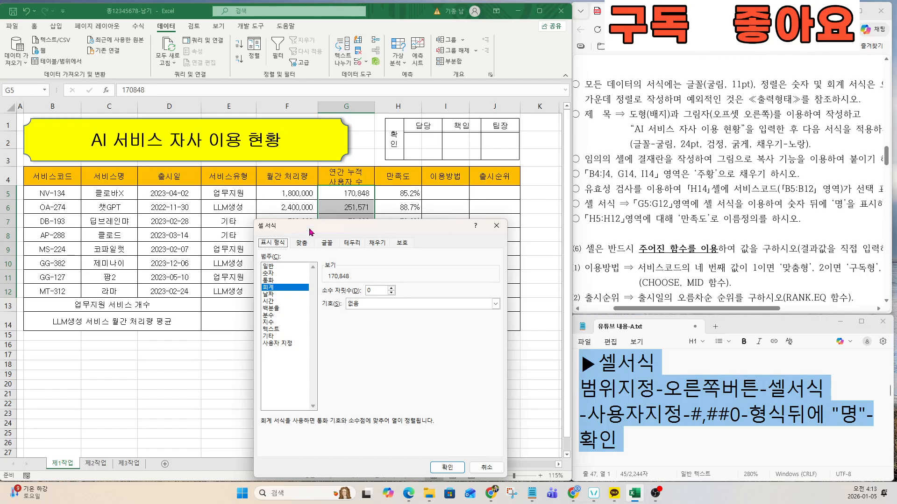
left_click_drag(310, 232, 171, 141)
Step: Apply the custom number format #,##0명 to G5:G12
left_click(202, 249)
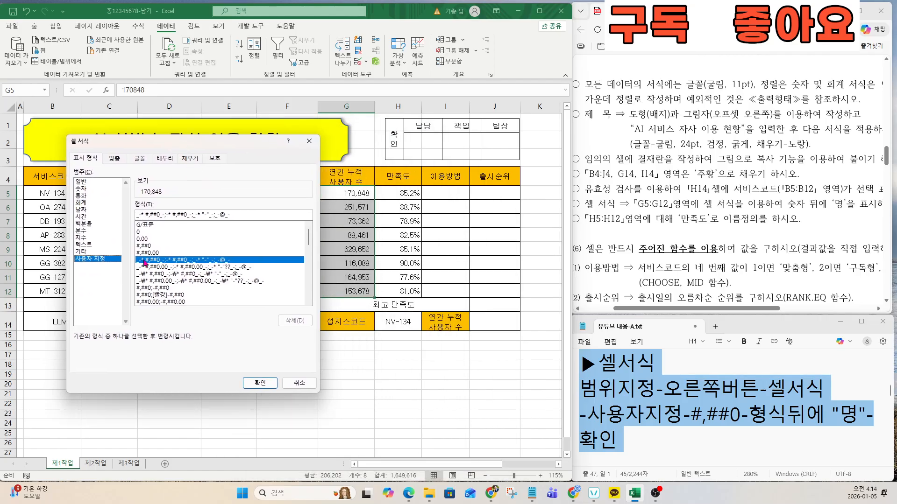
left_click(142, 246)
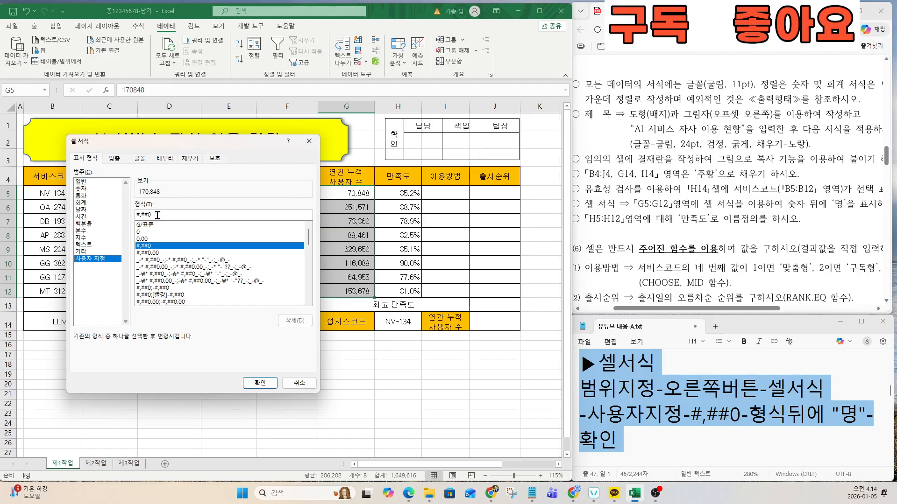
type("명")
left_click(260, 382)
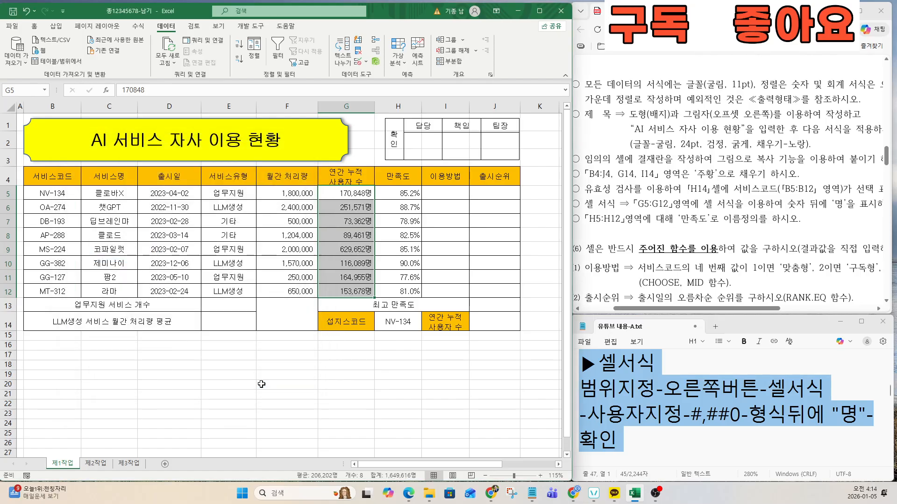
left_click(334, 267)
left_click(655, 206)
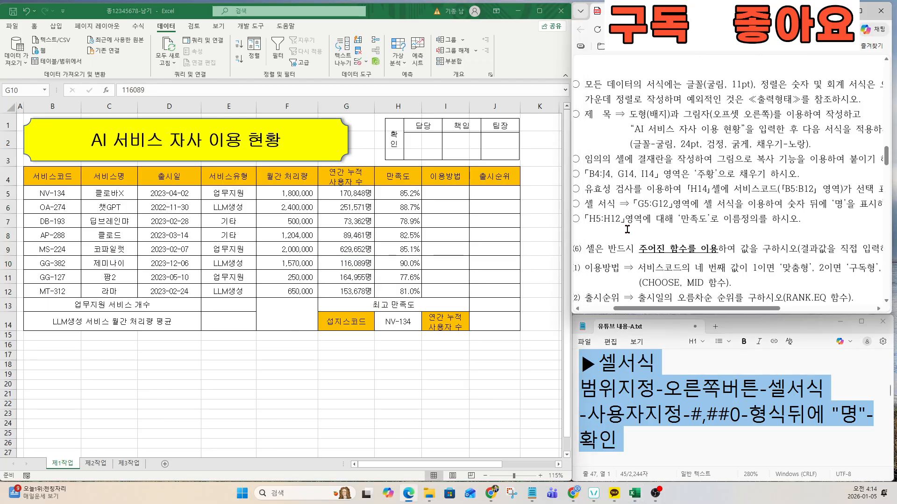
left_click_drag(627, 229, 632, 226)
Step: Review the name-definition notes for the H5:H12 satisfaction range
left_click(620, 414)
key("Down")
key("Down")
key("Down")
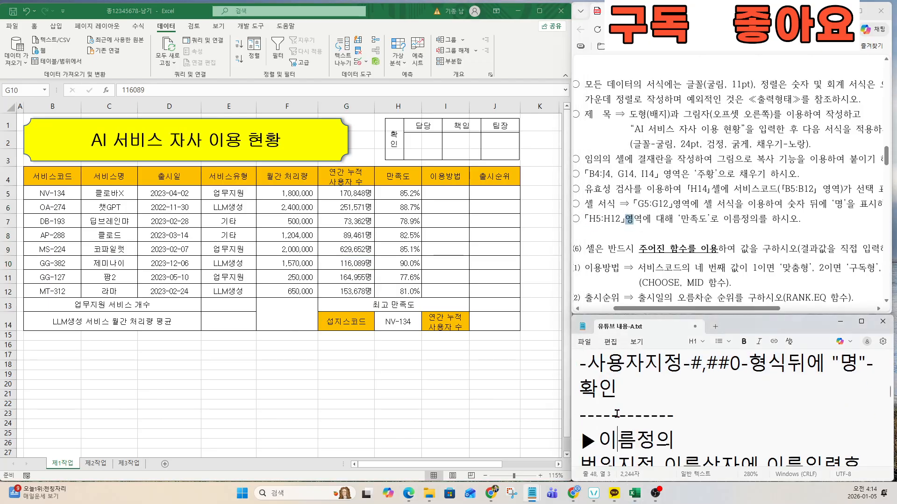
key("Down")
key("Down")
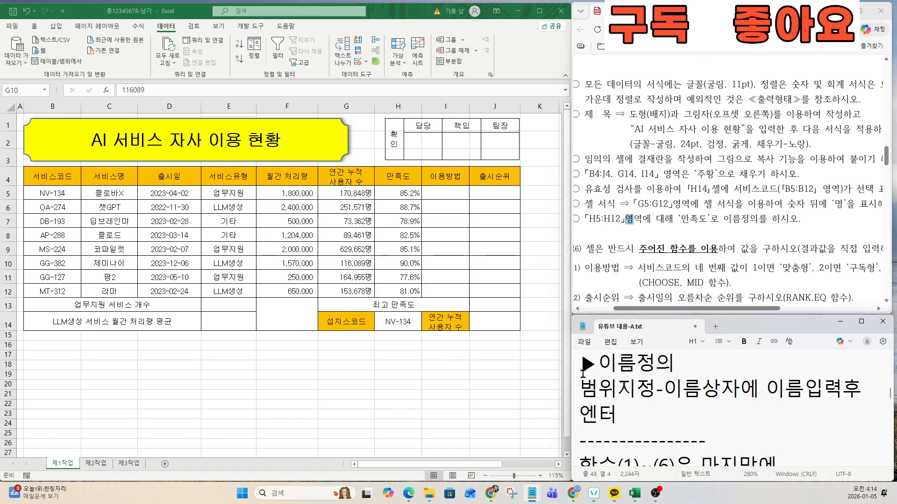
left_click_drag(580, 388, 658, 421)
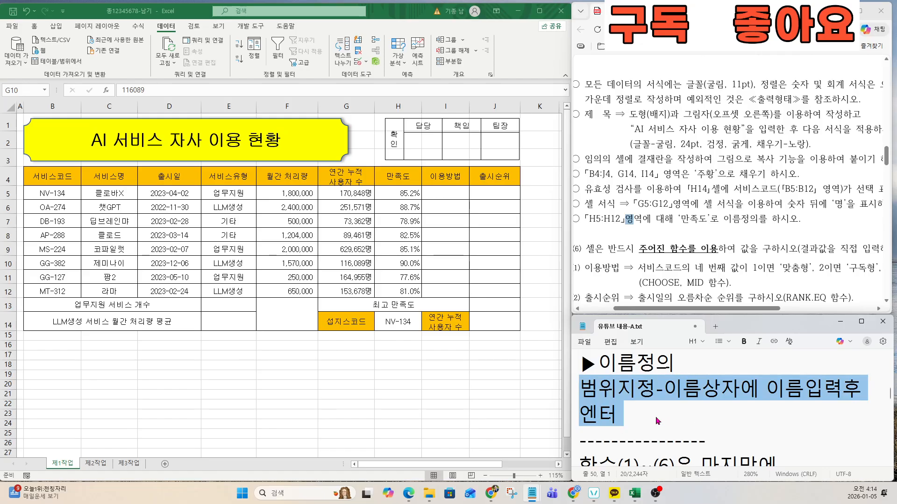
left_click_drag(589, 219, 620, 219)
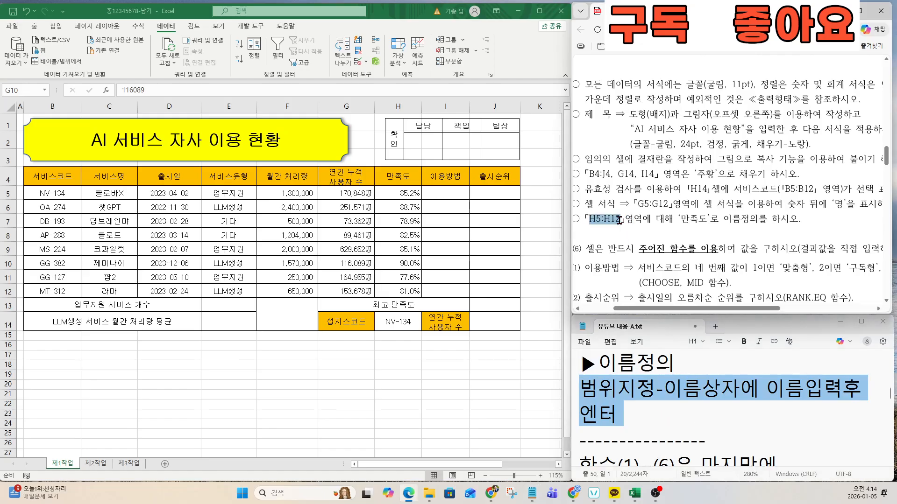
Step: Name H5:H12 as 만족도 through the Name Box and reselect it to verify
left_click(451, 250)
left_click_drag(401, 193, 400, 291)
key("ctrl")
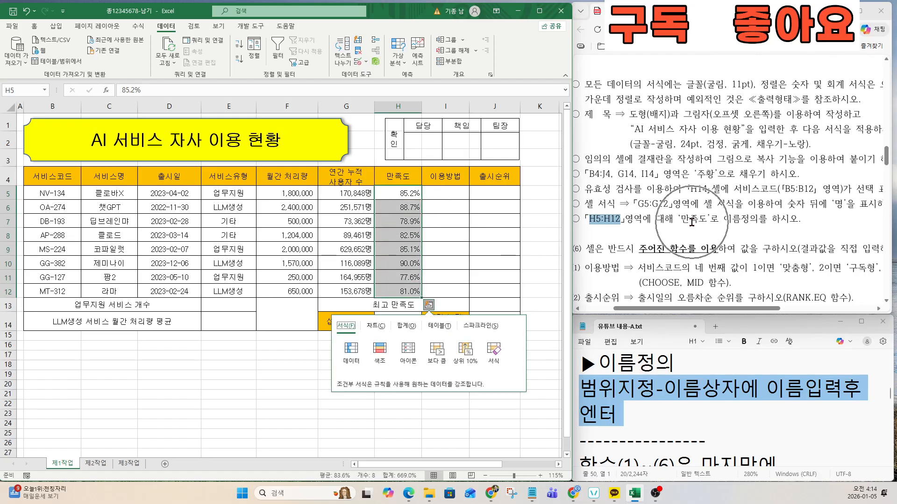
left_click(22, 92)
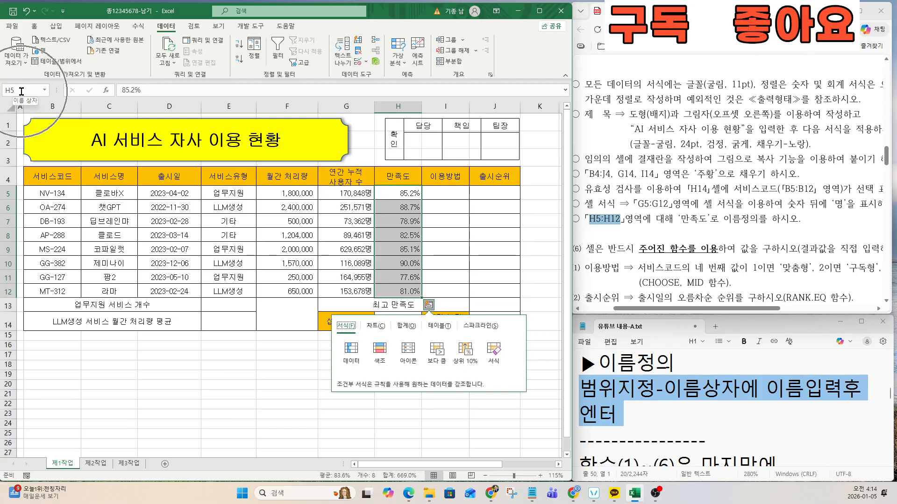
key("ctrl")
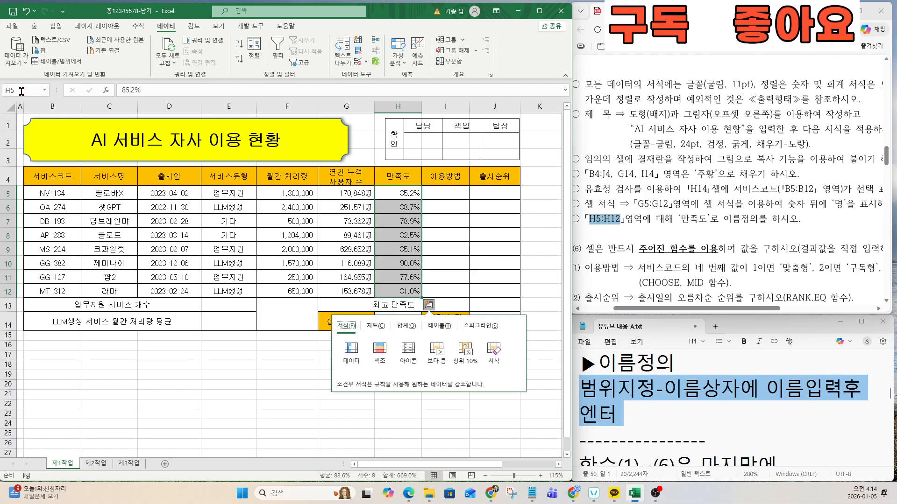
key("Right")
key("Right")
key("Escape")
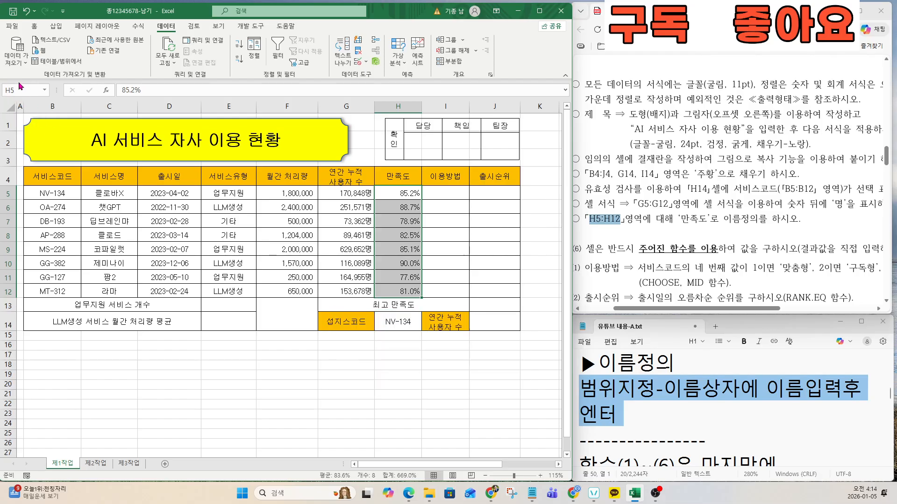
left_click(407, 340)
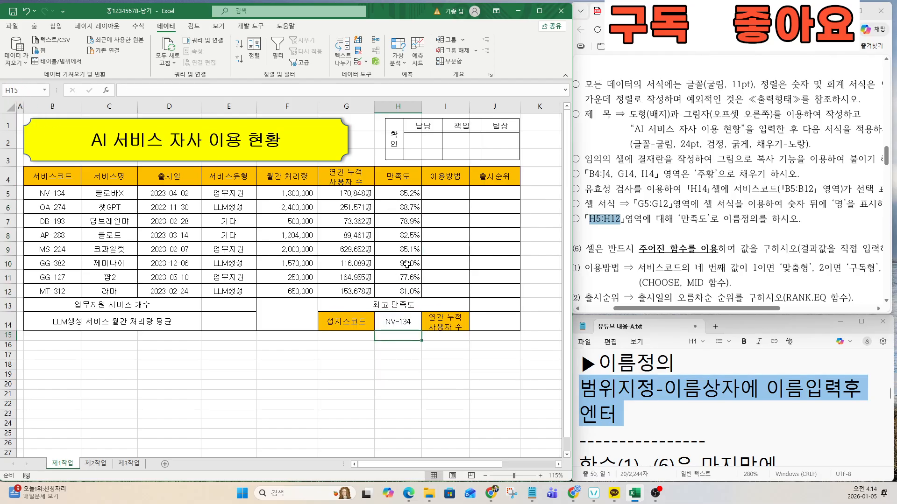
left_click_drag(404, 187, 409, 291)
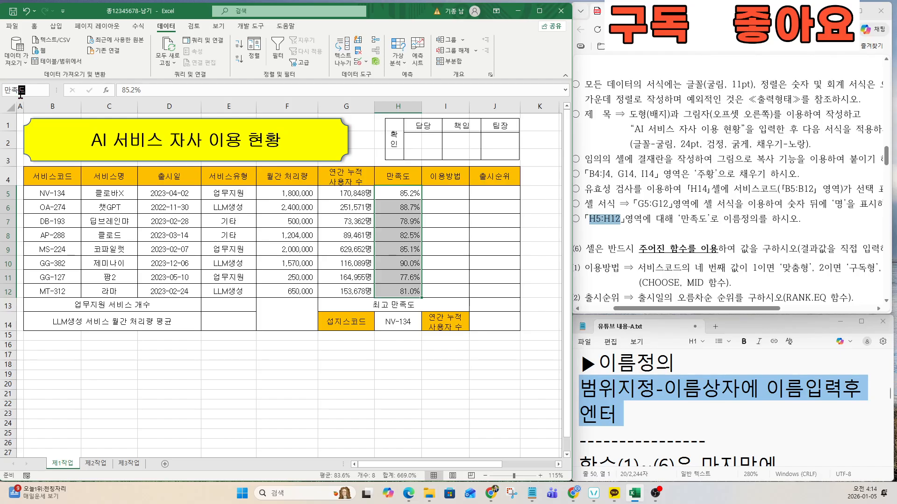
left_click(695, 236)
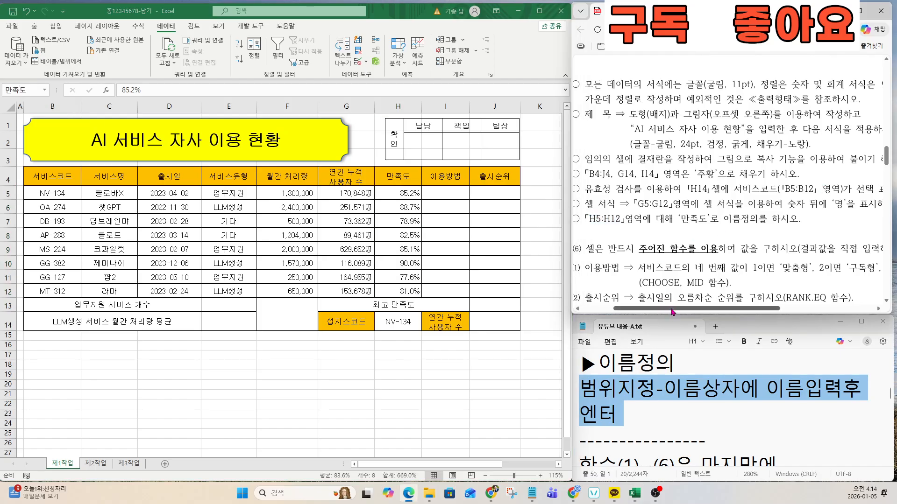
scroll(677, 257, "left", 1)
scroll(688, 253, "down", 3)
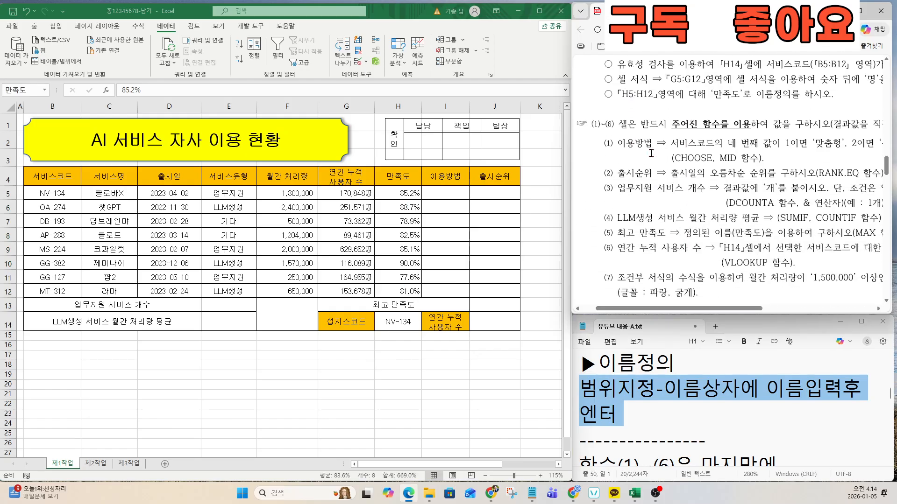
left_click_drag(596, 123, 794, 264)
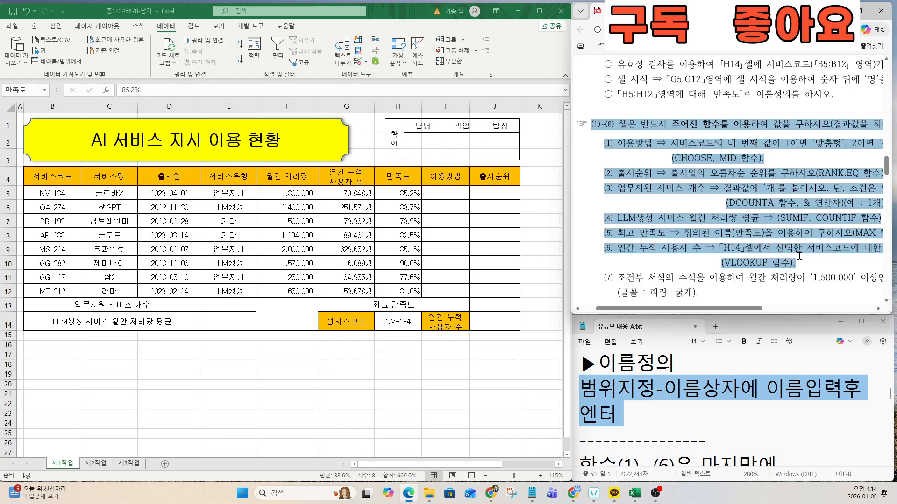
scroll(754, 217, "down", 1)
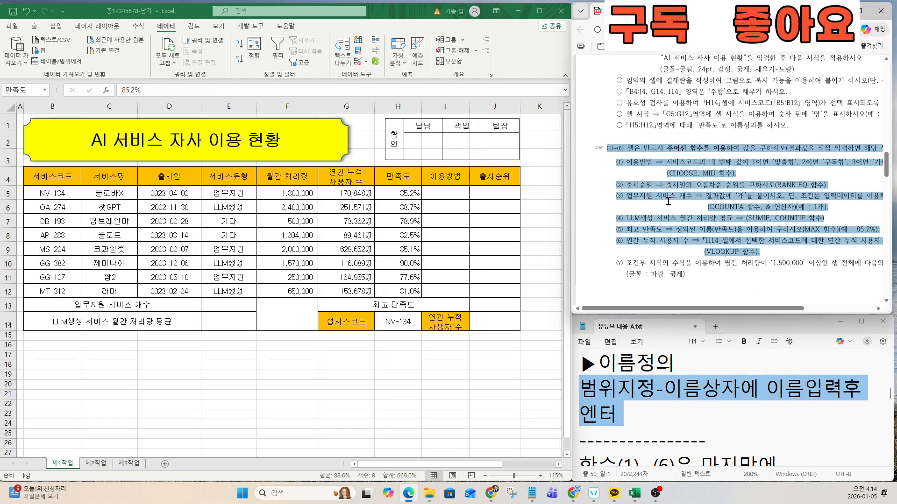
scroll(741, 250, "up", 1)
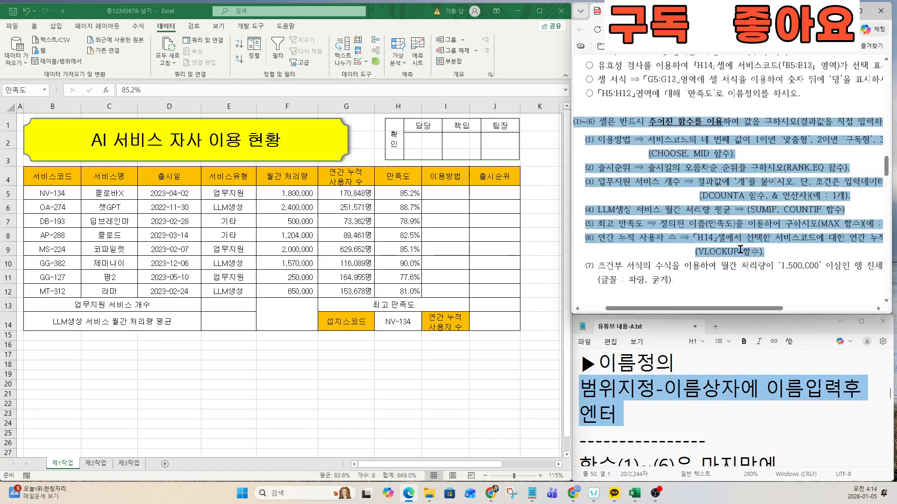
scroll(740, 250, "up", 1)
scroll(733, 249, "down", 3)
scroll(727, 248, "up", 1)
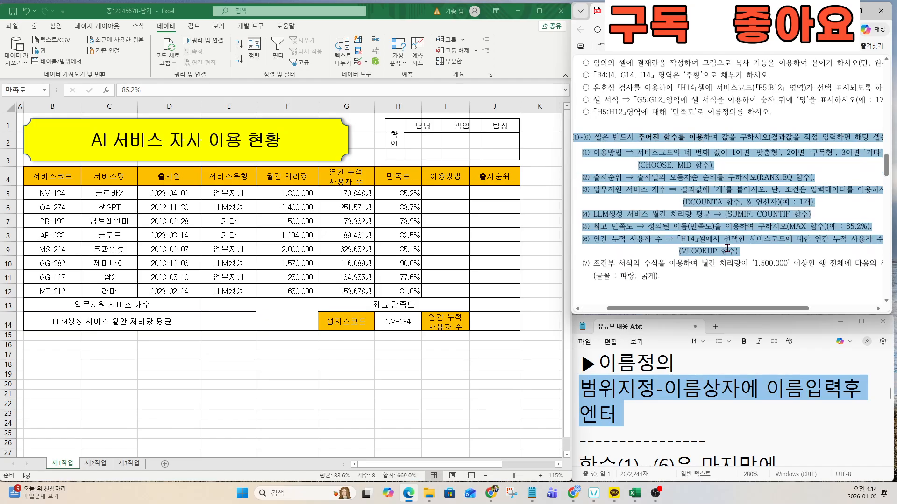
left_click(677, 282)
left_click(656, 443)
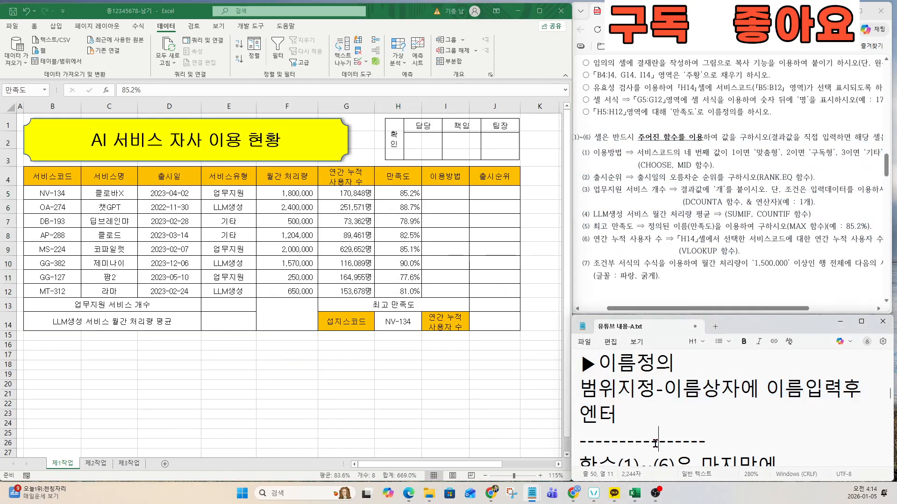
scroll(653, 440, "down", 1)
left_click(653, 439)
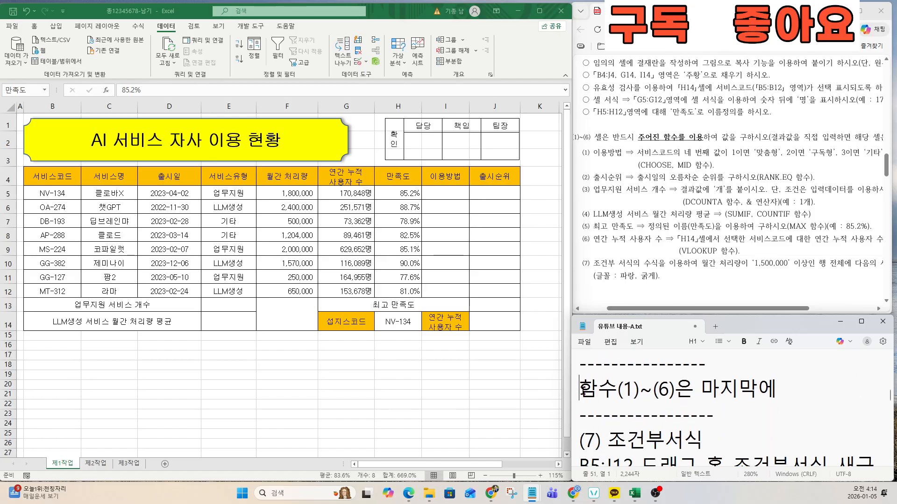
left_click_drag(579, 388, 802, 384)
left_click(718, 405)
key("Down")
key("Down")
key("Down")
key("Down")
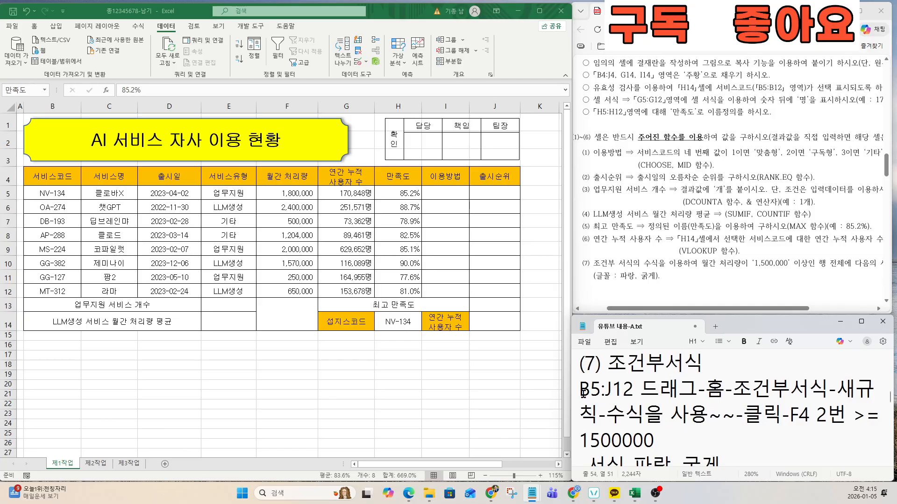
left_click(584, 393)
left_click_drag(583, 394, 680, 442)
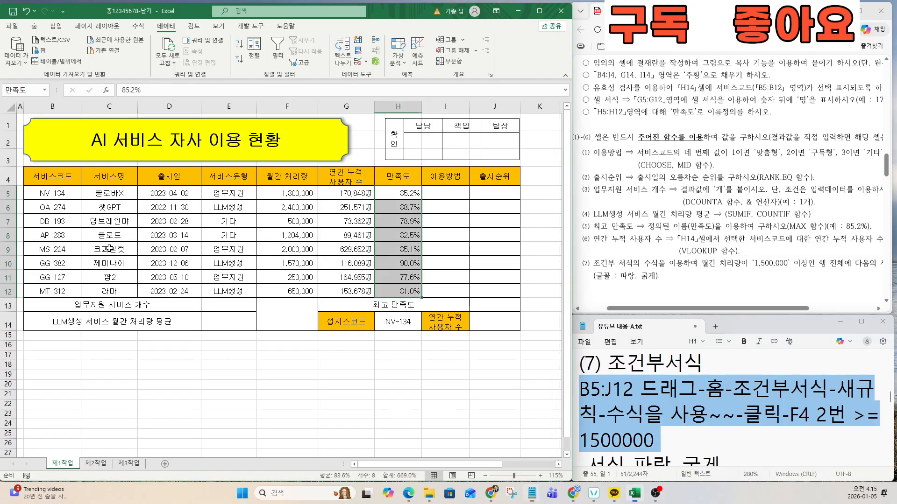
Step: Create a formula-based conditional formatting rule on B5:J12 using =$F5>=1500000
left_click(41, 193)
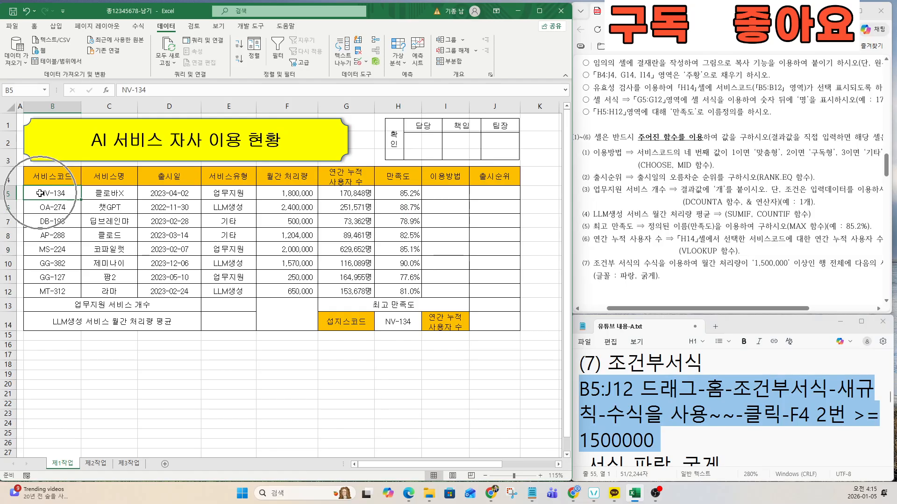
left_click_drag(41, 192, 493, 300)
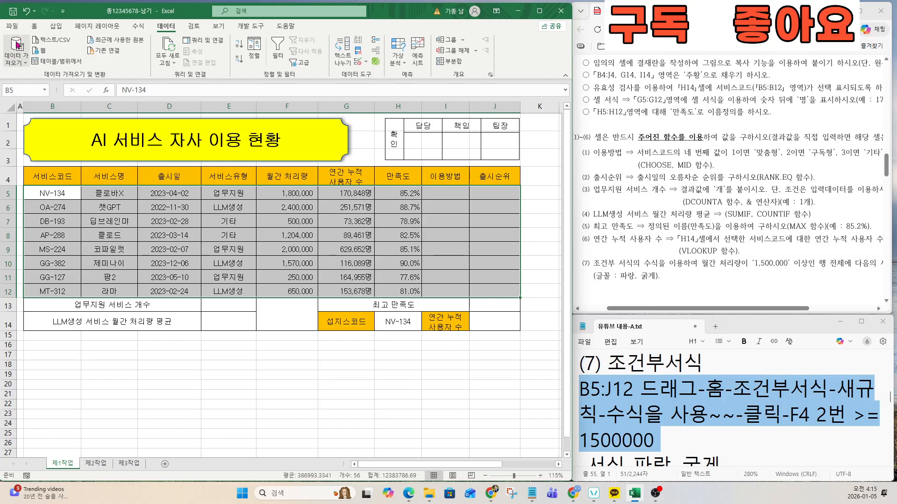
left_click(34, 26)
left_click(350, 66)
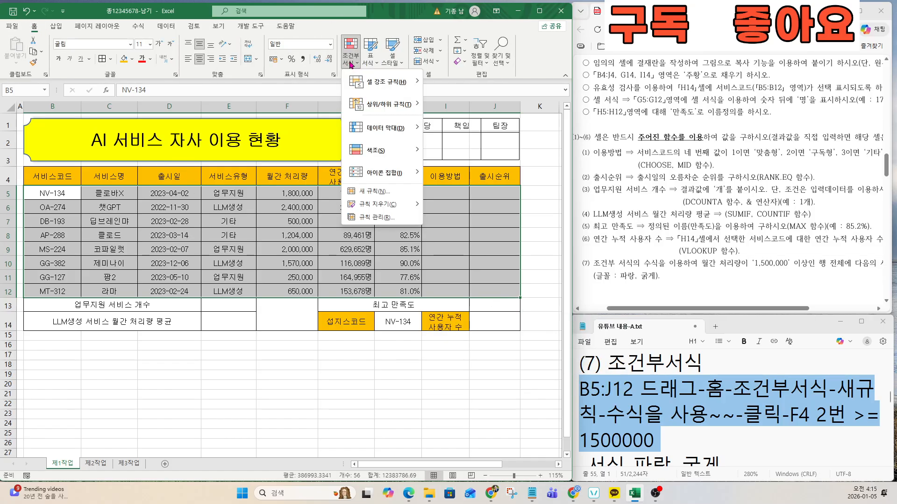
left_click(375, 192)
left_click_drag(318, 239, 248, 123)
left_click(247, 194)
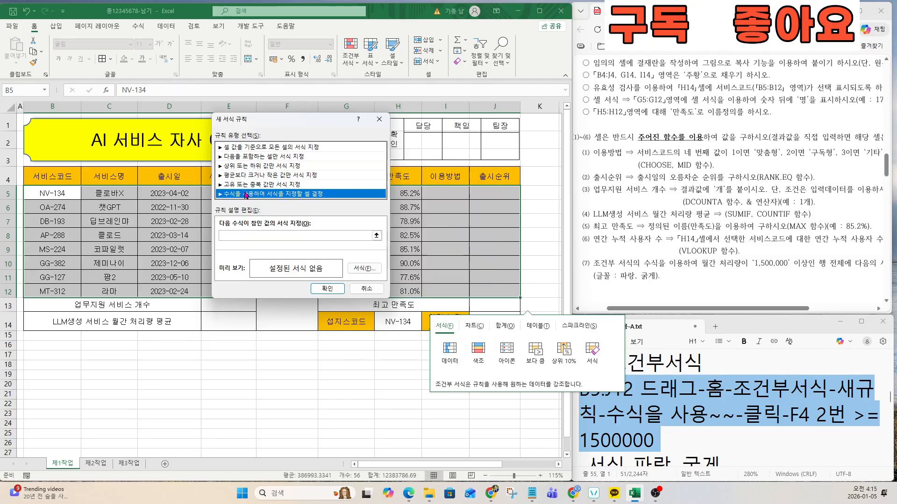
left_click(244, 236)
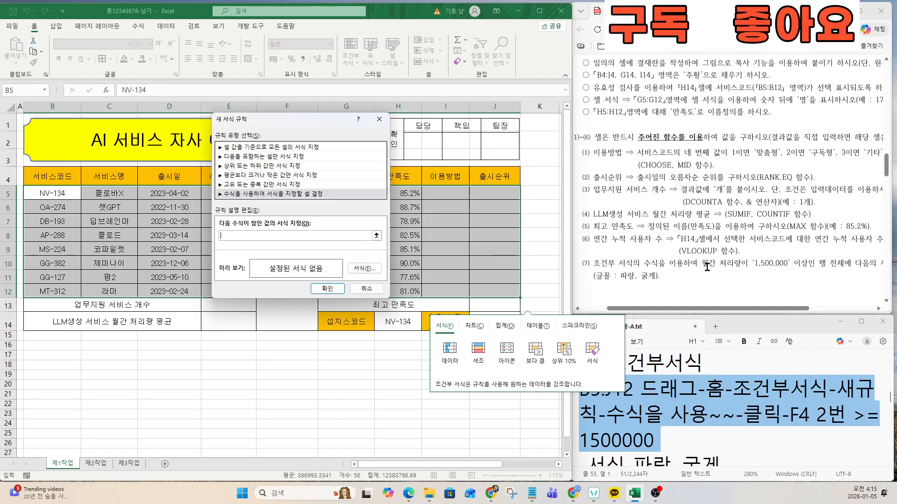
left_click_drag(278, 122, 406, 129)
left_click(291, 193)
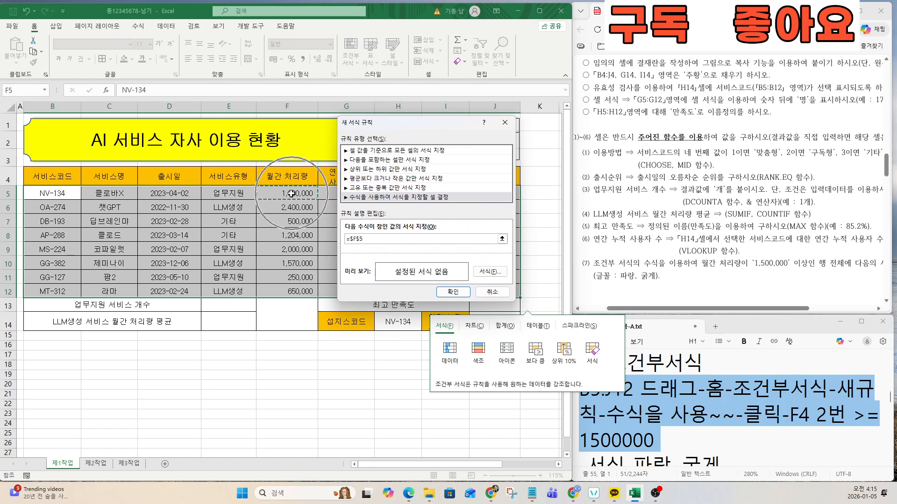
key("F4")
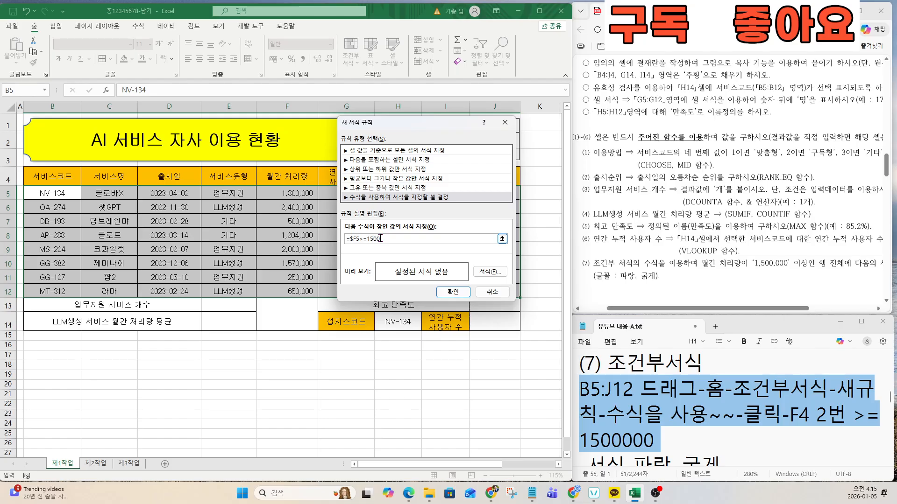
Step: Give the rule a bold blue font and apply it
left_click(767, 309)
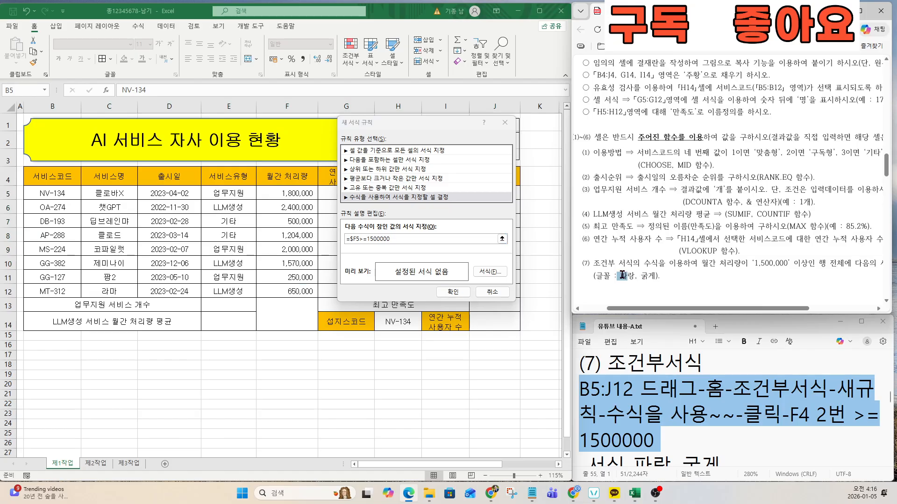
left_click_drag(618, 276, 658, 276)
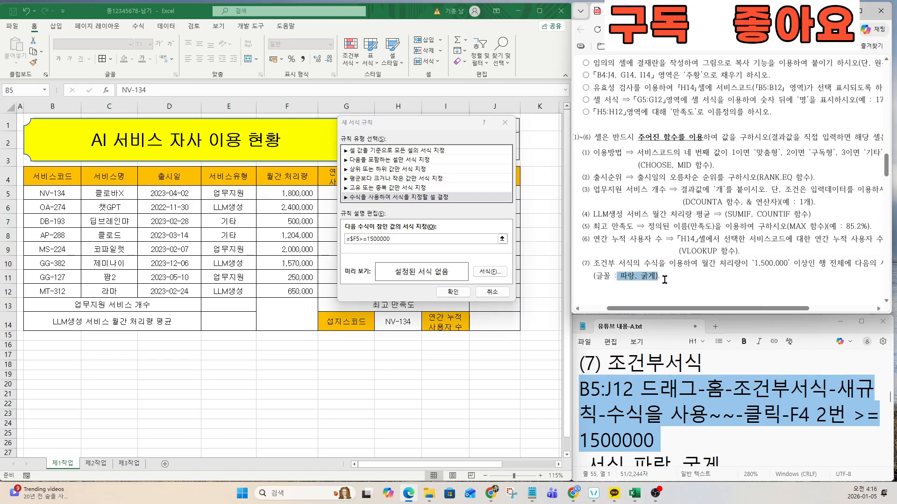
left_click(490, 271)
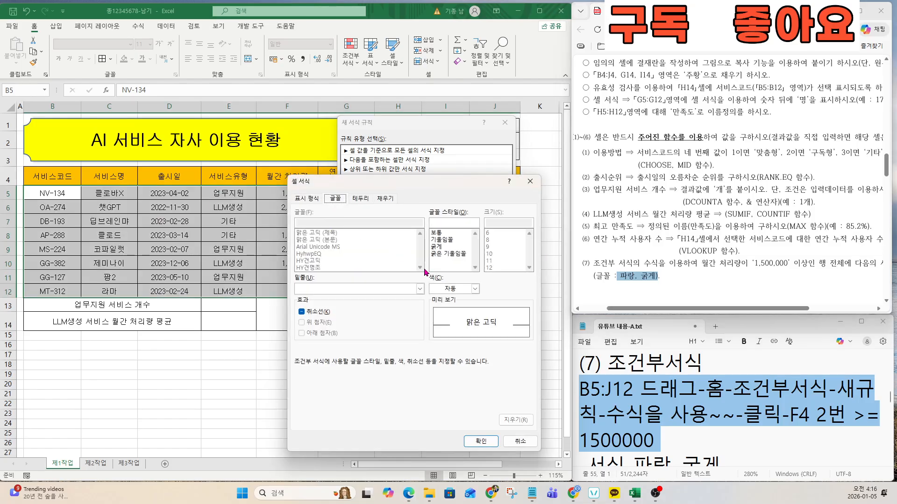
left_click(447, 290)
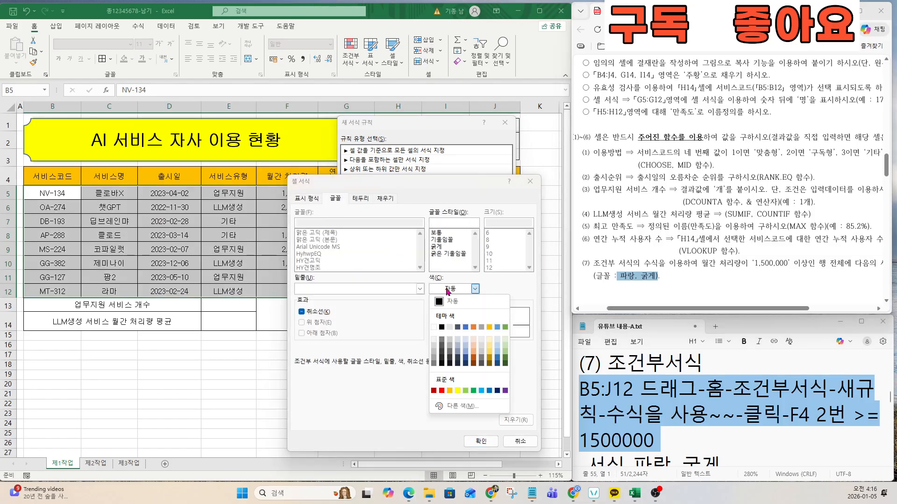
left_click(490, 392)
left_click(436, 247)
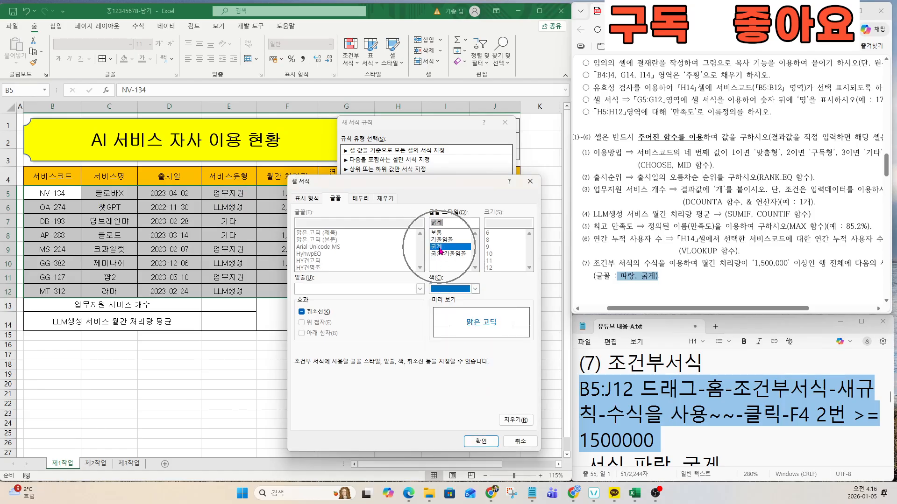
left_click(481, 440)
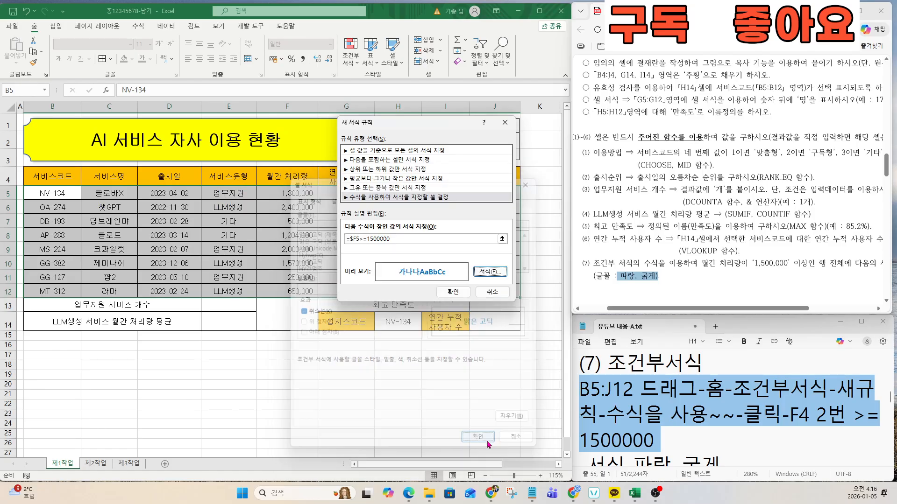
left_click(452, 294)
left_click(648, 285)
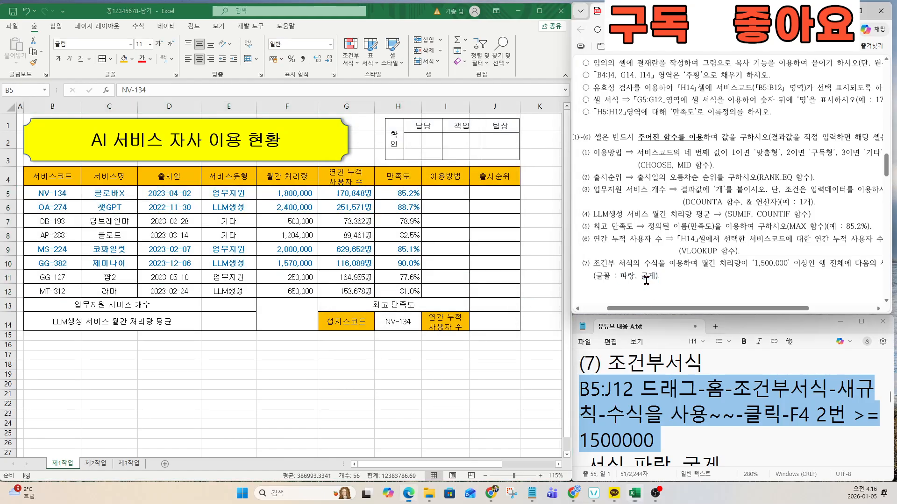
left_click(660, 439)
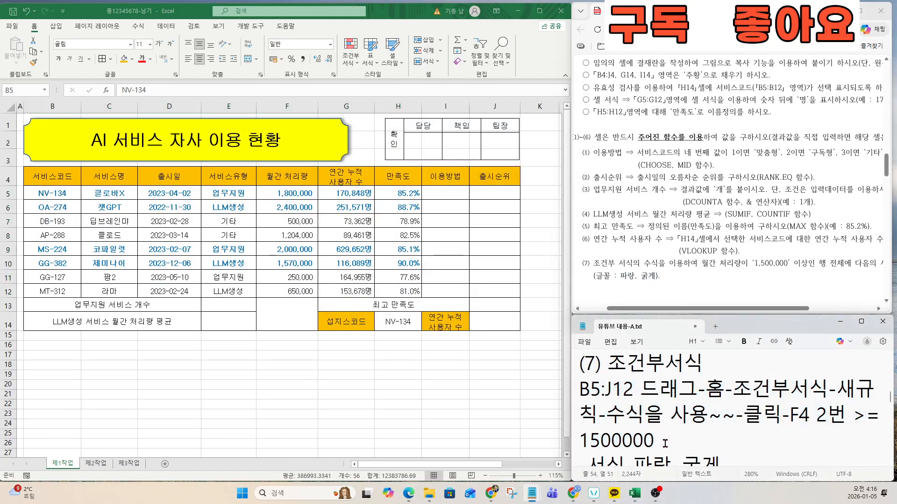
key("Down")
key("Down")
key("Down")
key("Down")
key("Down")
key("Down")
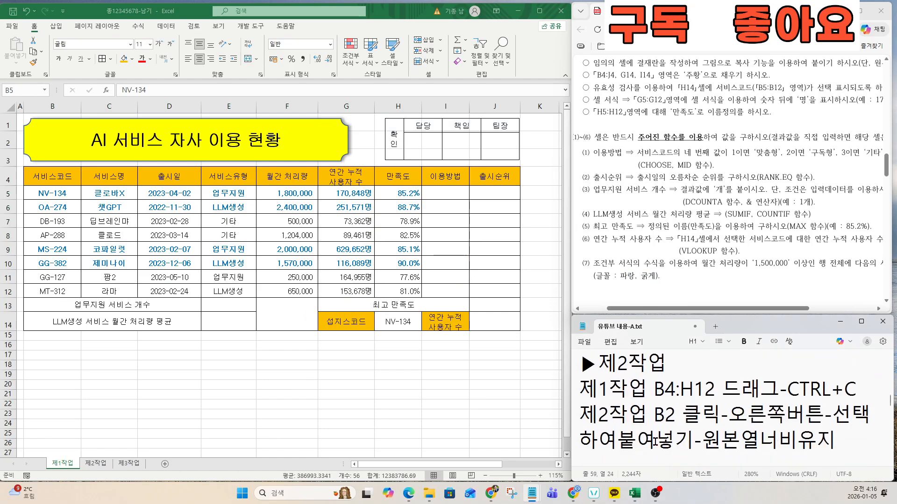
scroll(647, 258, "down", 5)
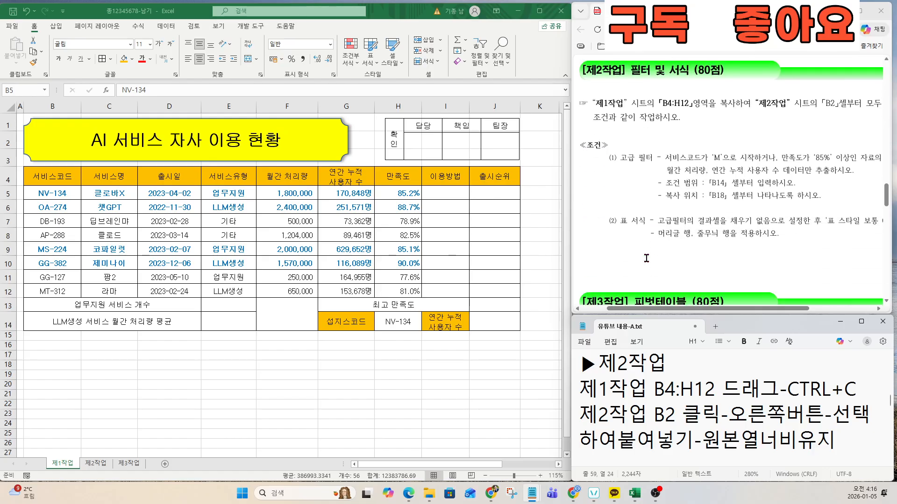
scroll(645, 258, "up", 1)
left_click(645, 362)
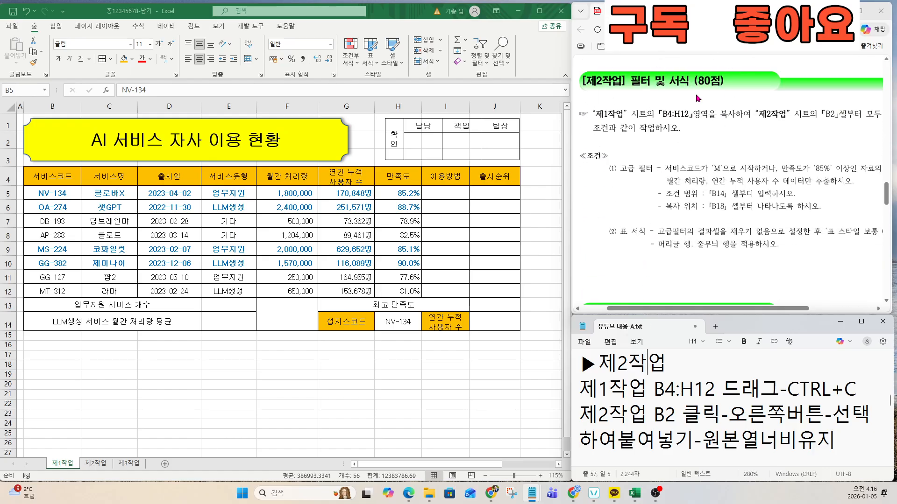
left_click(238, 264)
left_click(130, 308)
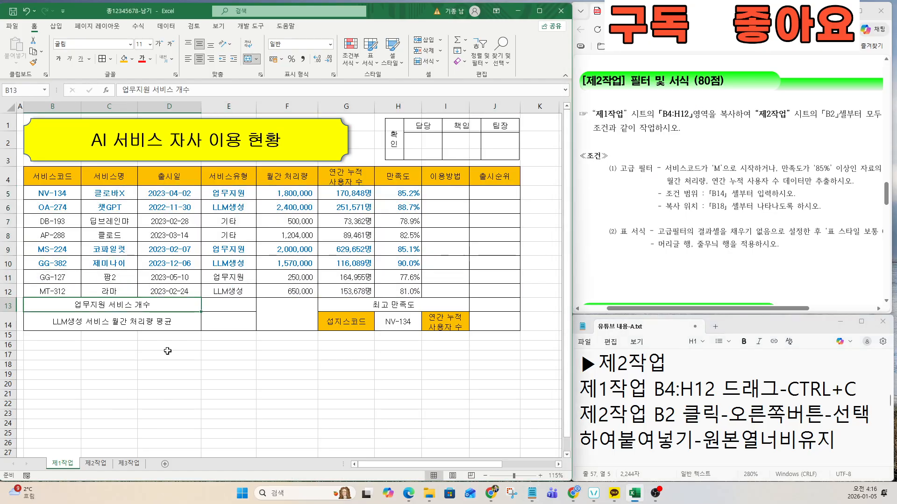
left_click(728, 224)
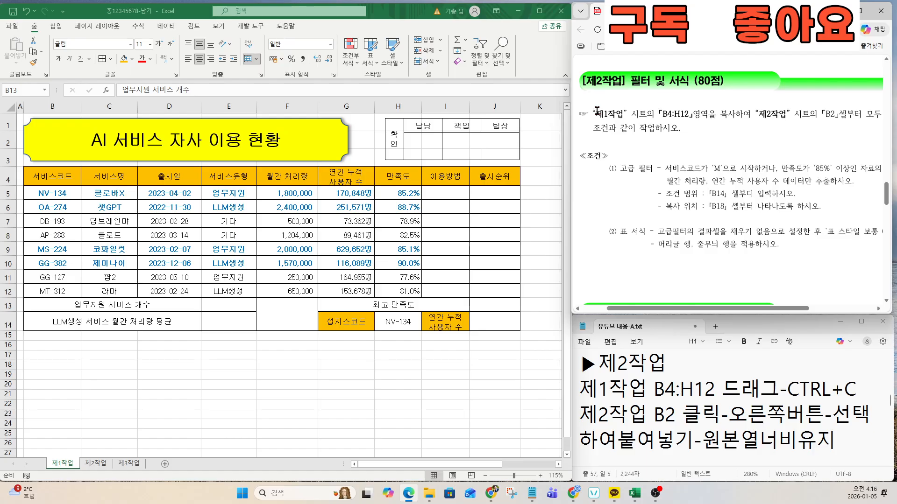
left_click_drag(596, 111, 846, 113)
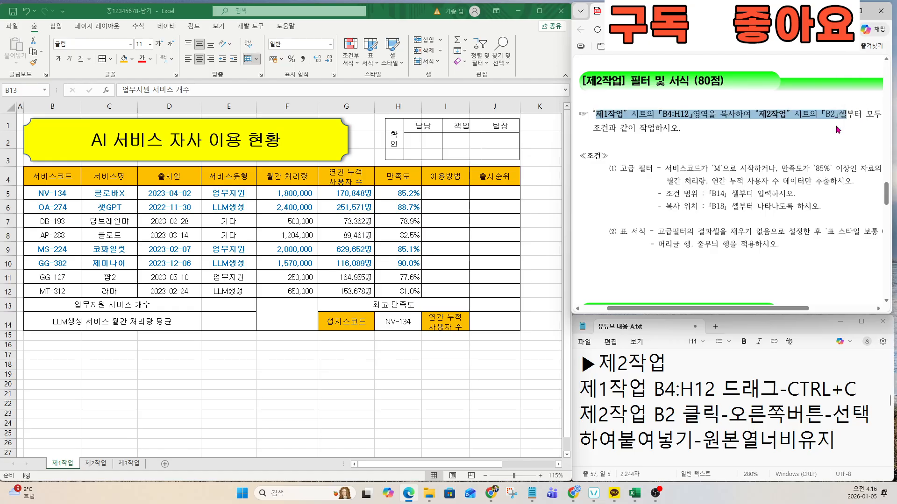
left_click(619, 423)
left_click_drag(582, 390, 831, 444)
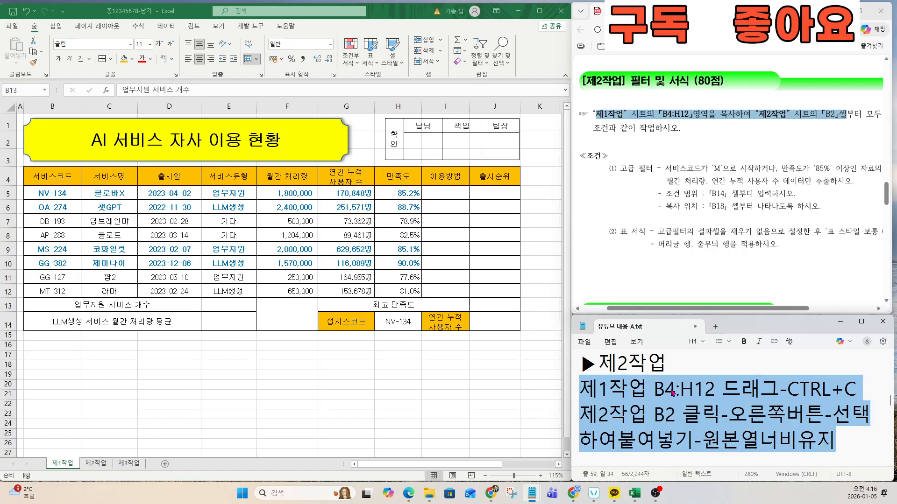
left_click(60, 185)
left_click(44, 178)
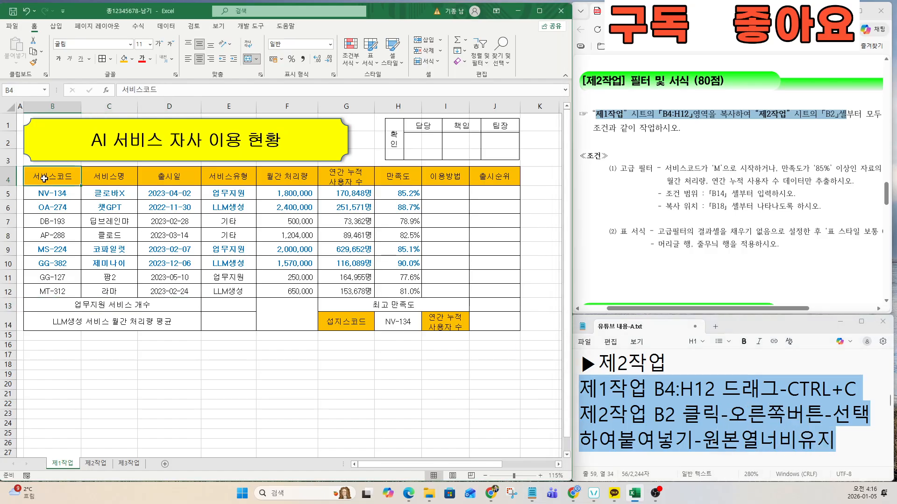
left_click_drag(44, 178, 415, 288)
Step: Paste the copied table at B2 on 제2작업, keeping source column widths
key("ctrl+c")
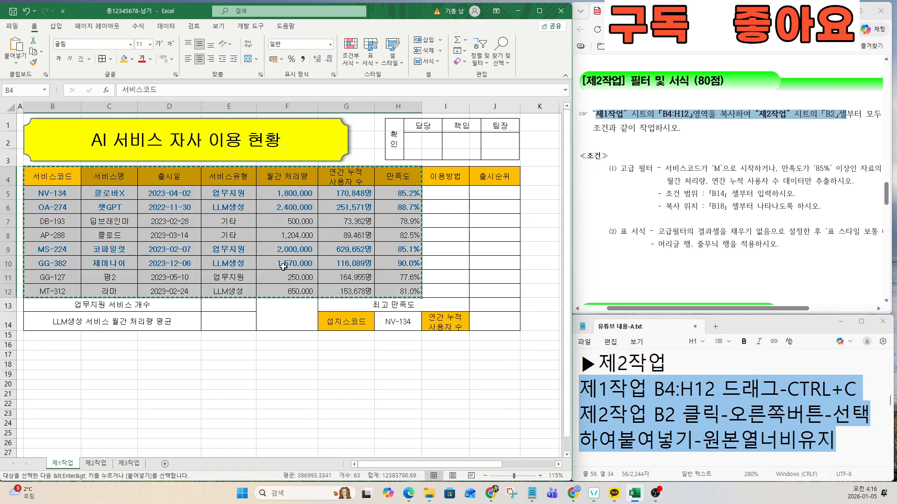
left_click(95, 464)
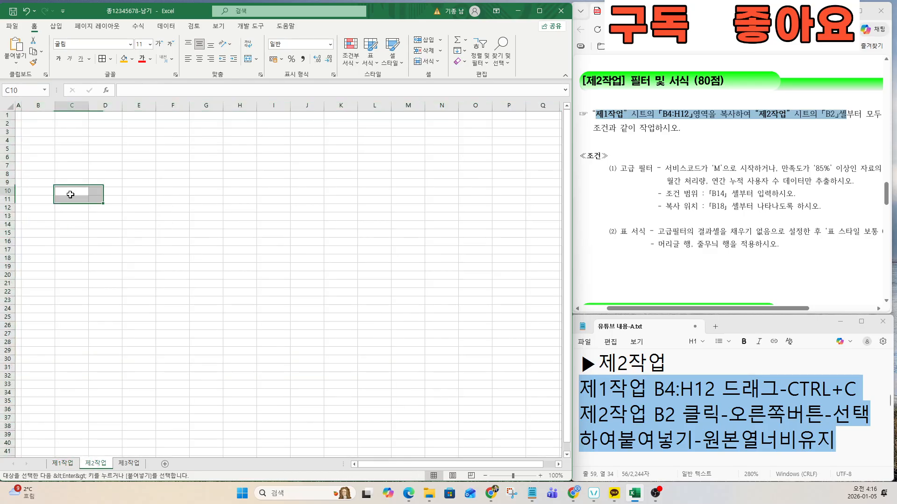
left_click(39, 122)
scroll(38, 122, "up", 4)
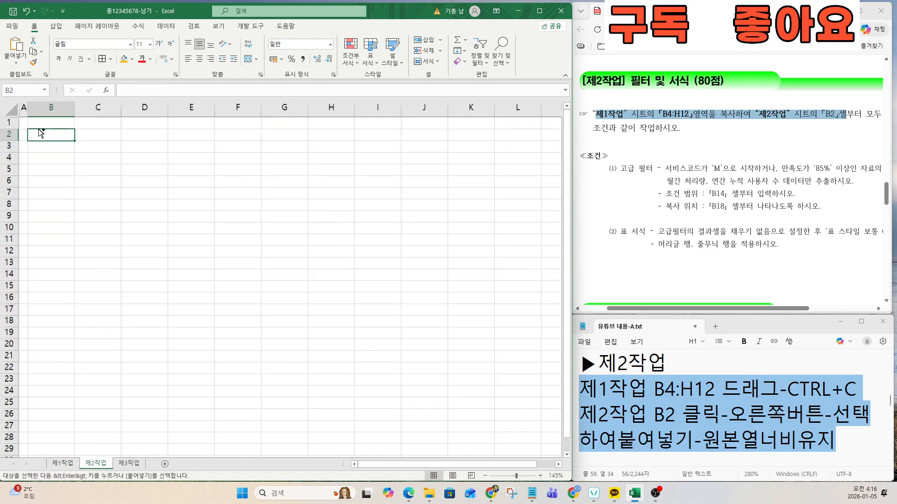
right_click(67, 141)
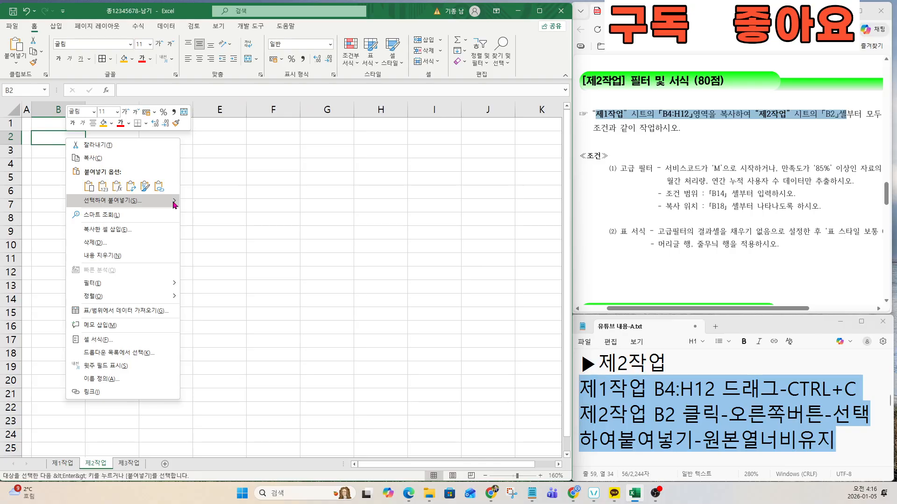
mouse_move(176, 204)
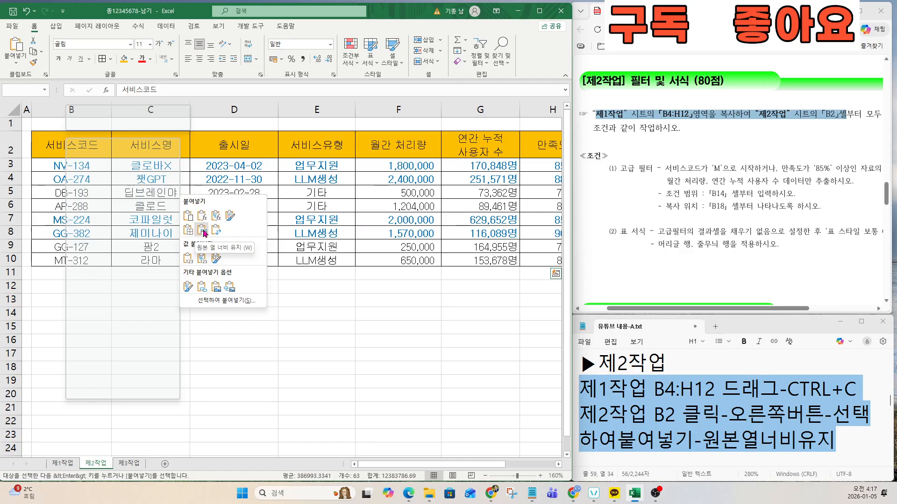
left_click(204, 232)
left_click_drag(170, 259, 178, 248)
scroll(202, 248, "down", 2)
left_click(162, 239)
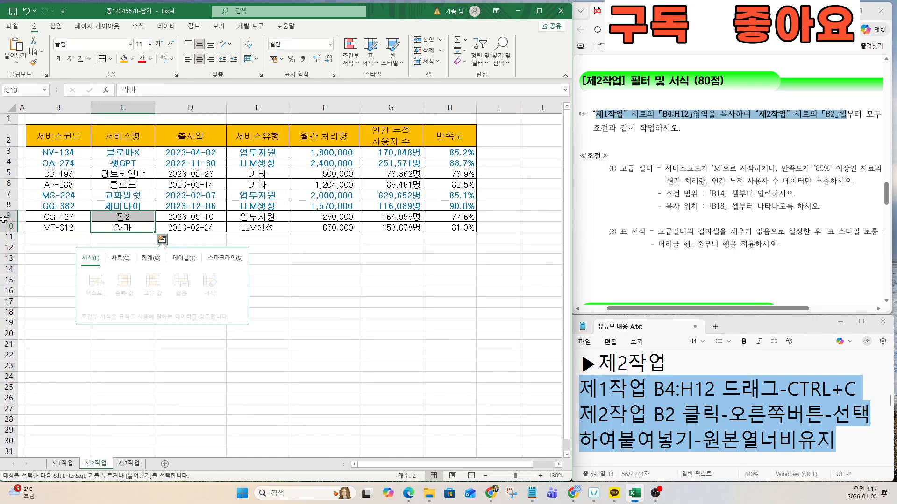
left_click(639, 226)
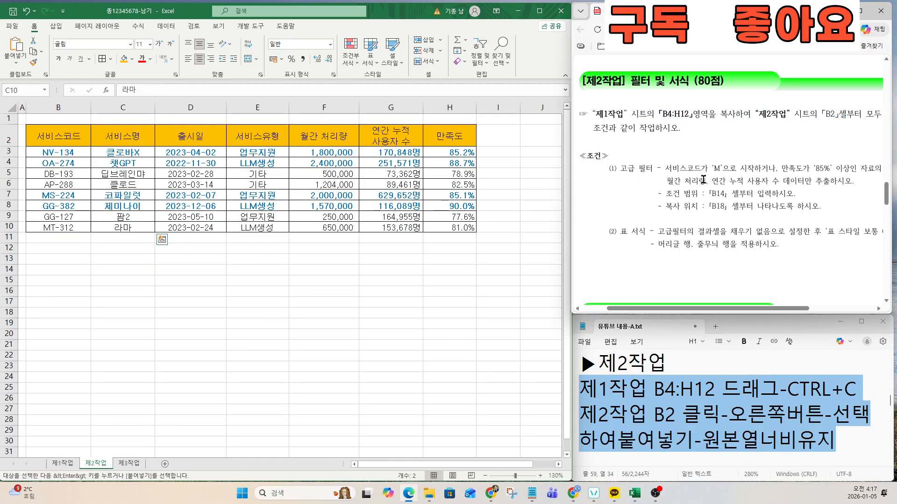
left_click(656, 402)
Step: Copy the 서비스코드 header from B2 into B14
key("Down")
key("Down")
key("Down")
key("Down")
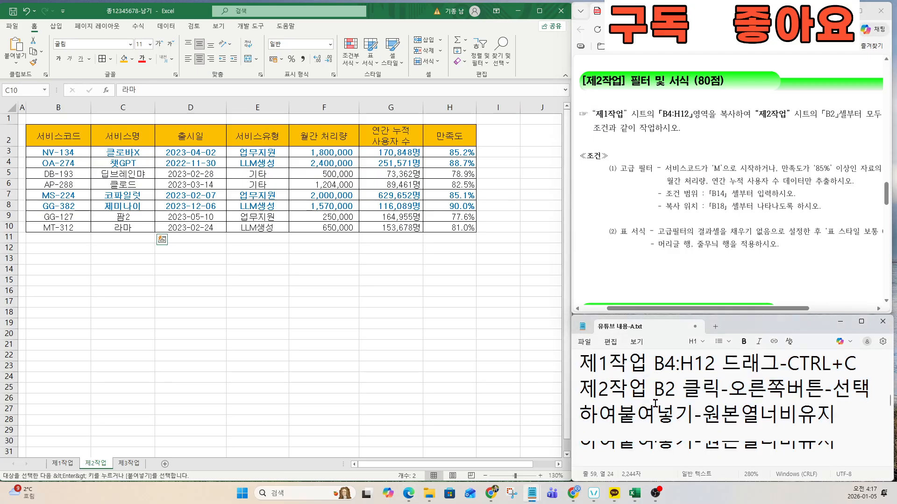
key("Down")
key("Down")
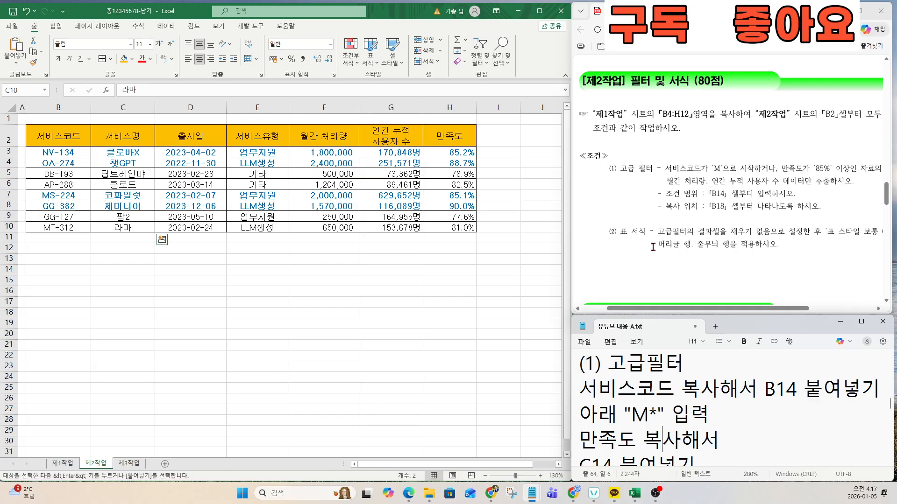
left_click_drag(665, 168, 771, 194)
left_click(700, 389)
left_click_drag(587, 390, 861, 389)
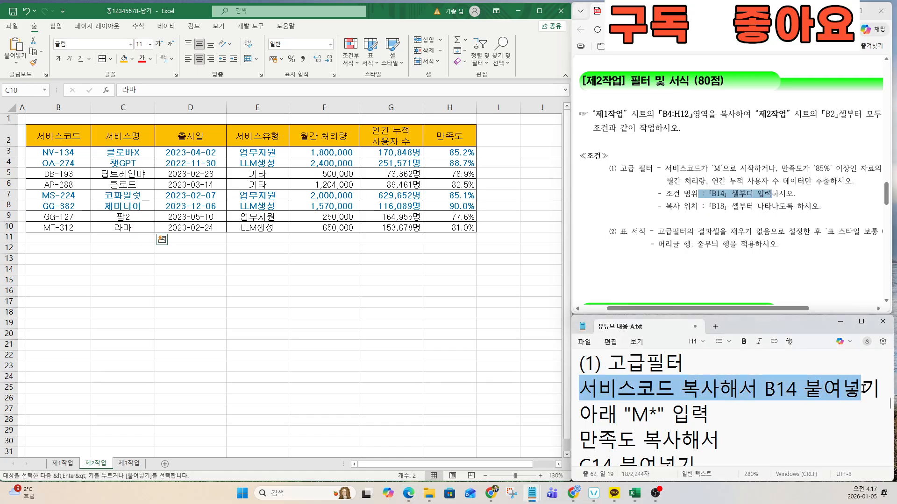
left_click(51, 135)
key("ctrl+c")
left_click(64, 270)
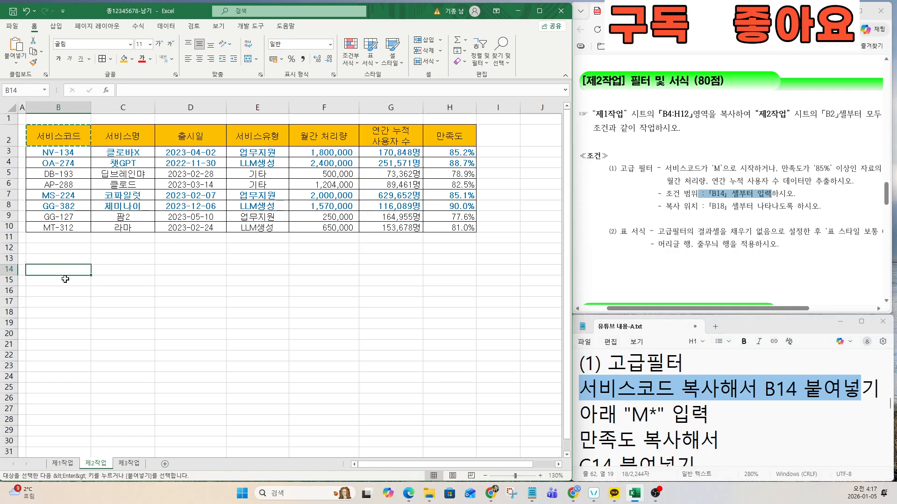
key("ctrl+v")
Step: Enter the condition M* in B15 below the header
left_click(713, 168)
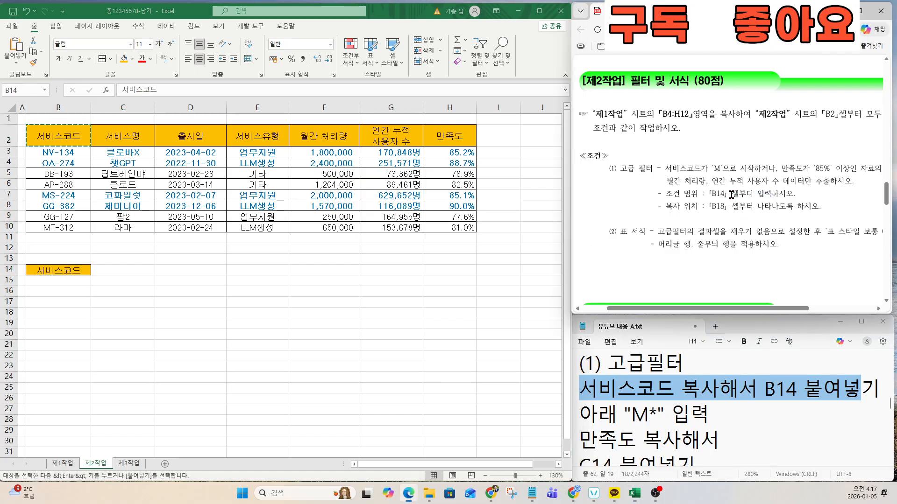
left_click_drag(713, 168, 753, 167)
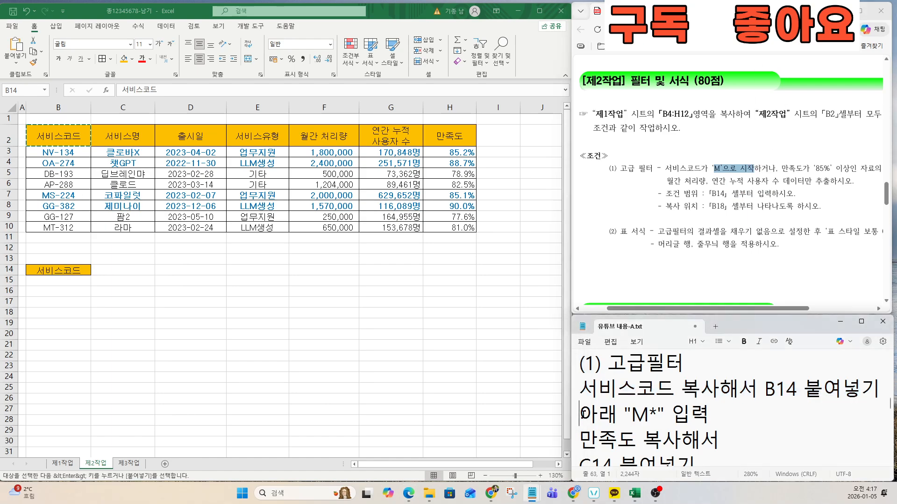
left_click_drag(580, 415, 709, 416)
left_click(48, 283)
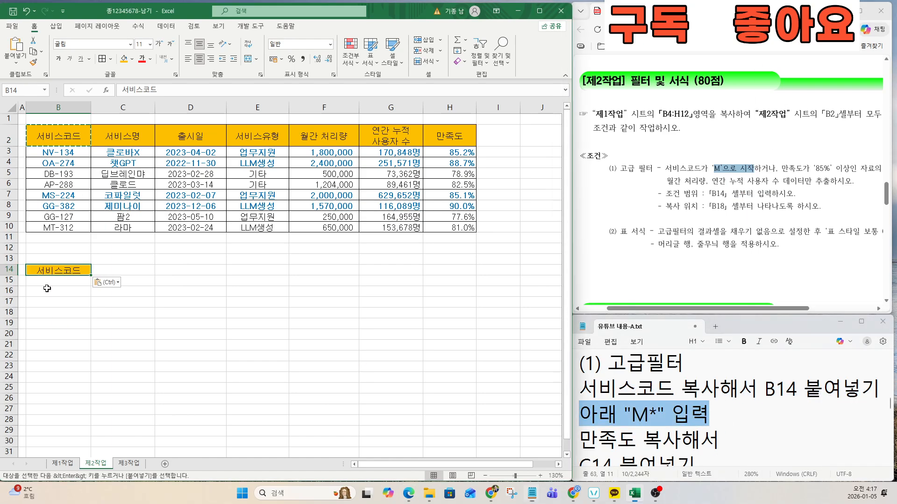
type("M*")
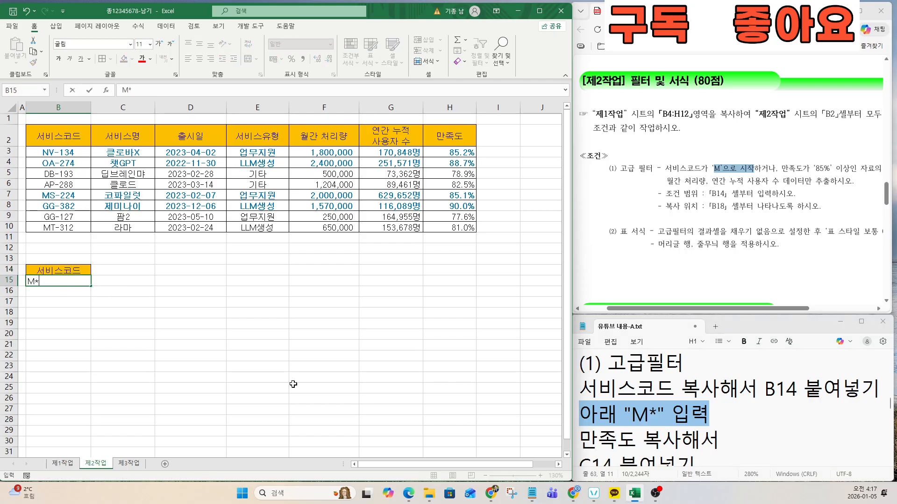
key("Return")
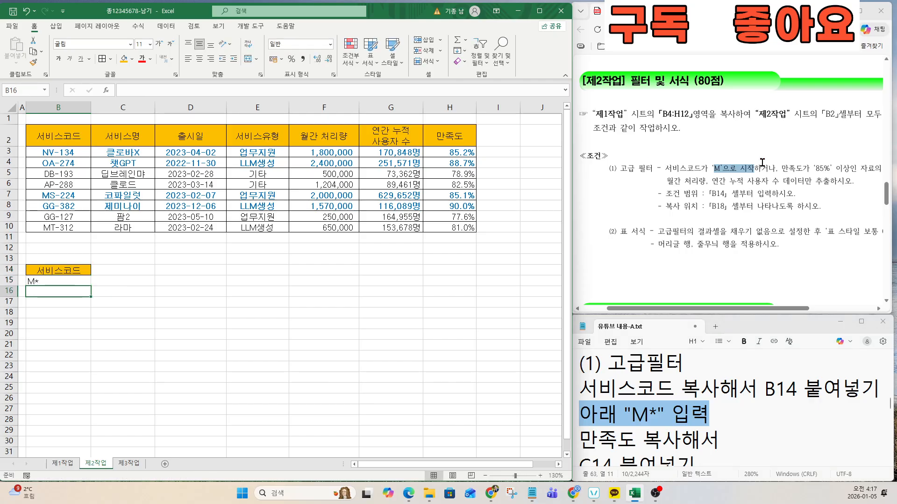
Step: Review the 85% satisfaction condition and the note on pasting 만족도 into C14
left_click(783, 184)
left_click_drag(784, 168, 858, 169)
left_click(811, 195)
left_click(706, 426)
left_click_drag(581, 441, 700, 439)
left_click(661, 439)
key("Down")
key("Down")
key("Down")
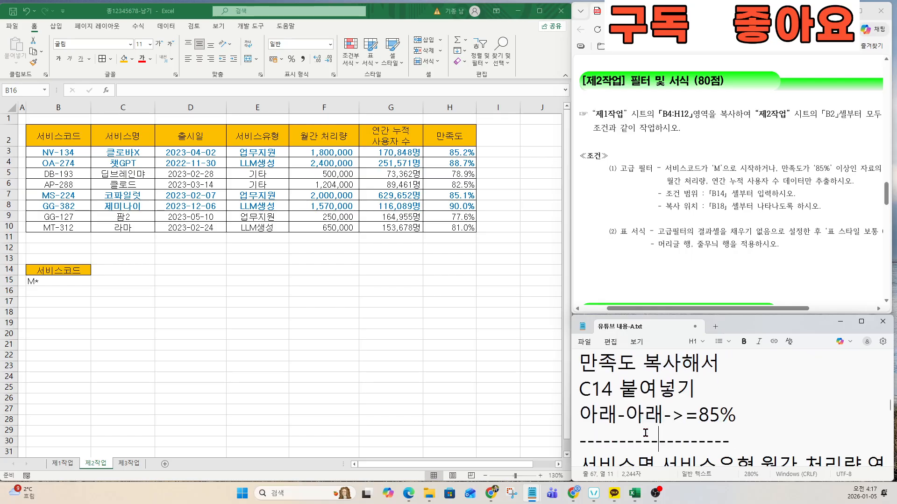
left_click_drag(589, 369, 741, 421)
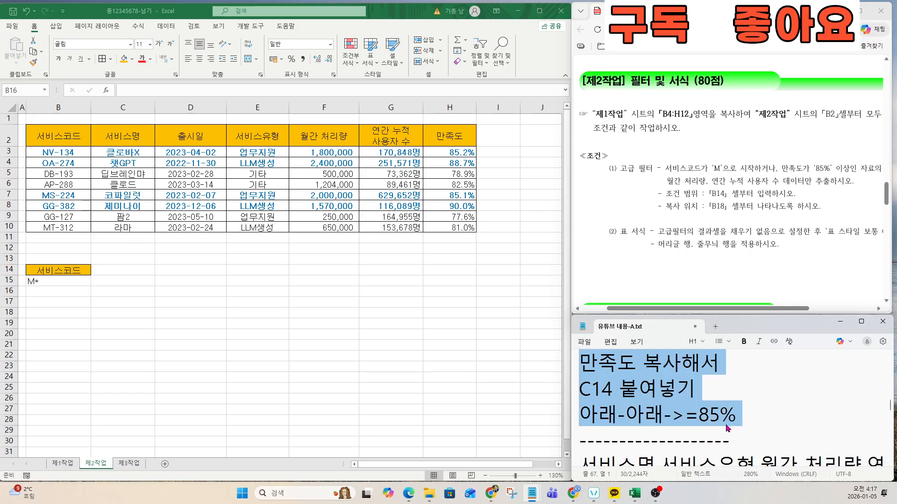
left_click(269, 301)
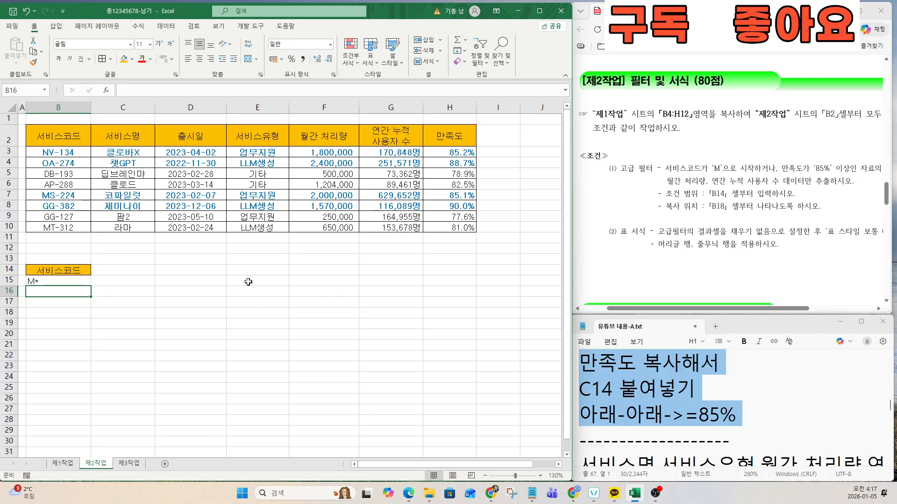
Step: Copy the 만족도 header from H2 into C14
left_click(455, 141)
key("ctrl+c")
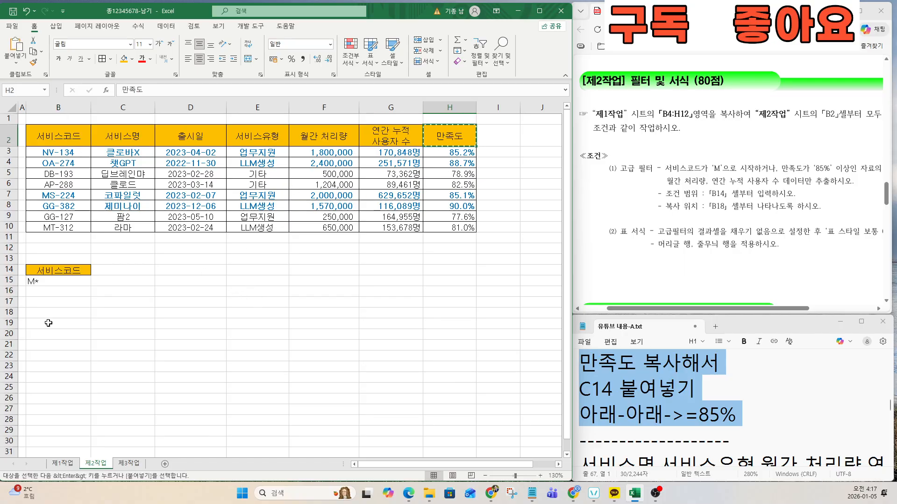
left_click(124, 270)
key("ctrl+v")
left_click(117, 312)
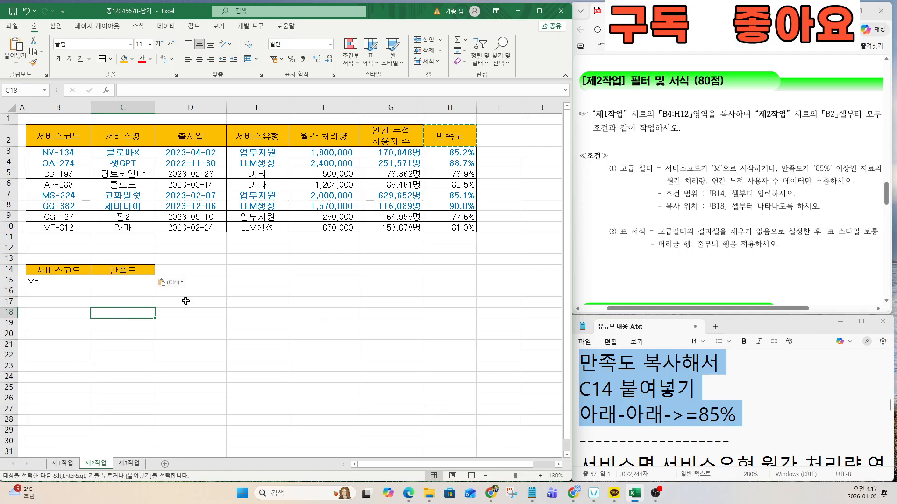
key("ctrl")
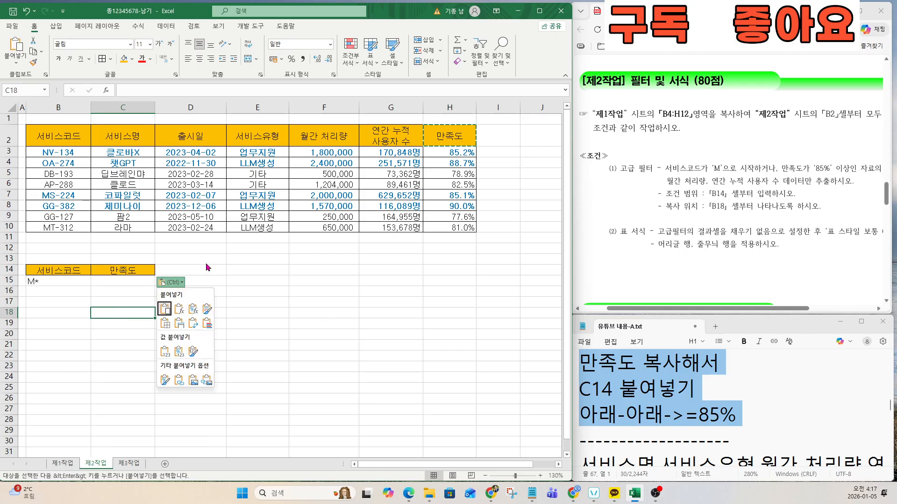
key("Escape")
left_click(120, 282)
scroll(115, 346, "up", 2)
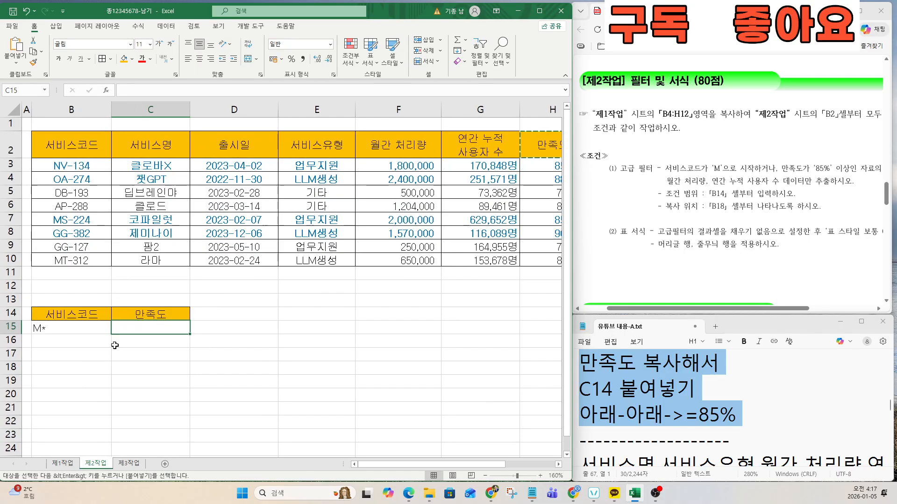
left_click_drag(82, 329, 135, 329)
left_click(149, 329)
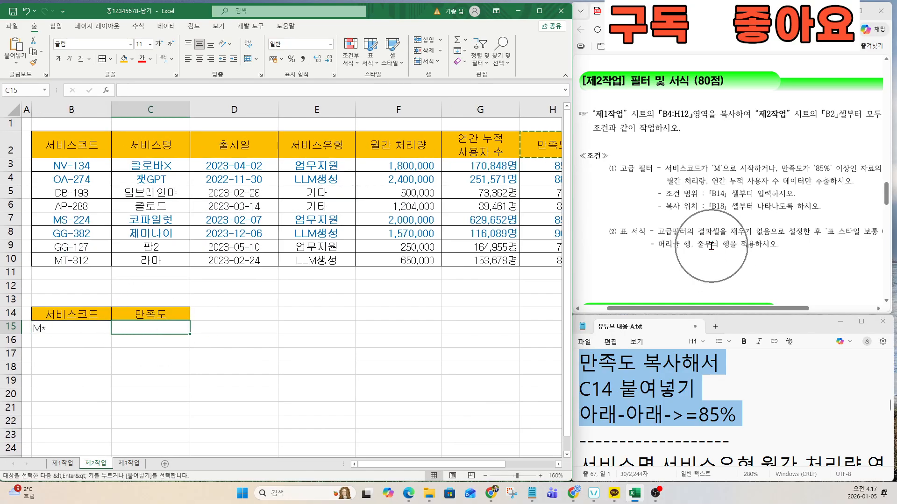
Step: Enter >=85% in C16, a row below M*, making an OR condition
left_click_drag(742, 168, 779, 172)
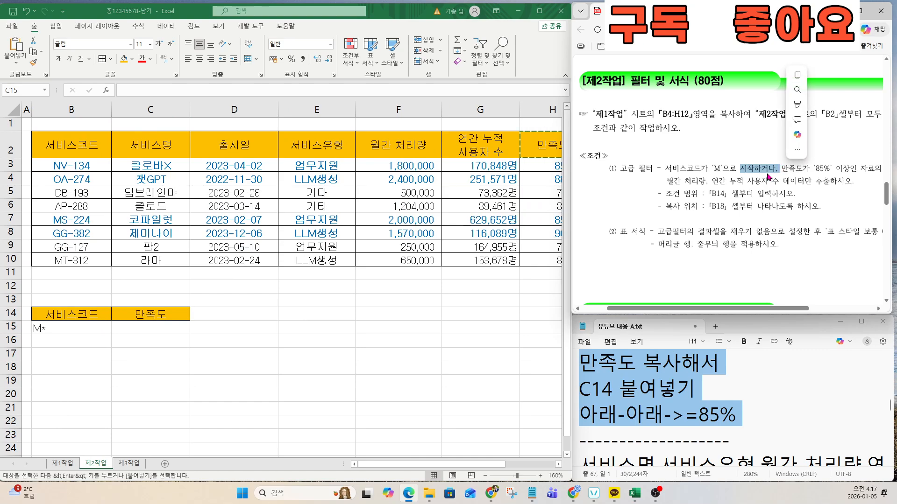
left_click(760, 169)
left_click_drag(751, 167, 775, 169)
left_click(178, 330)
left_click(182, 342)
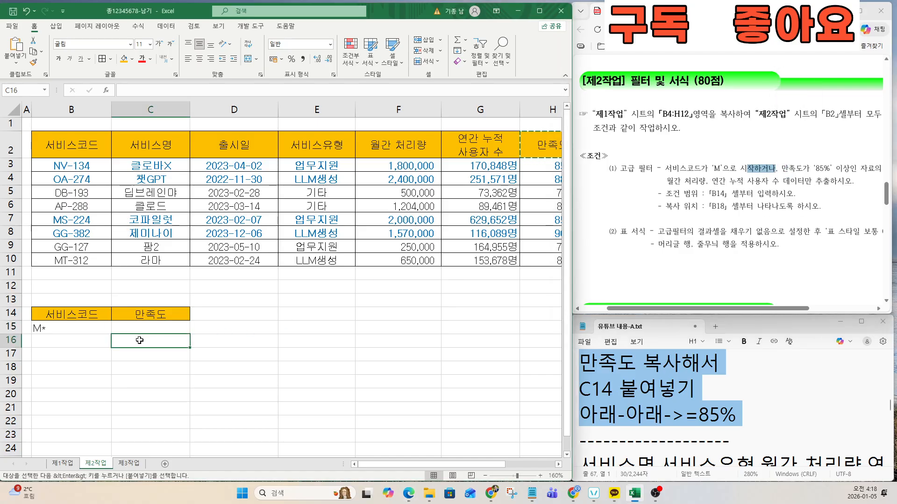
scroll(139, 340, "up", 1)
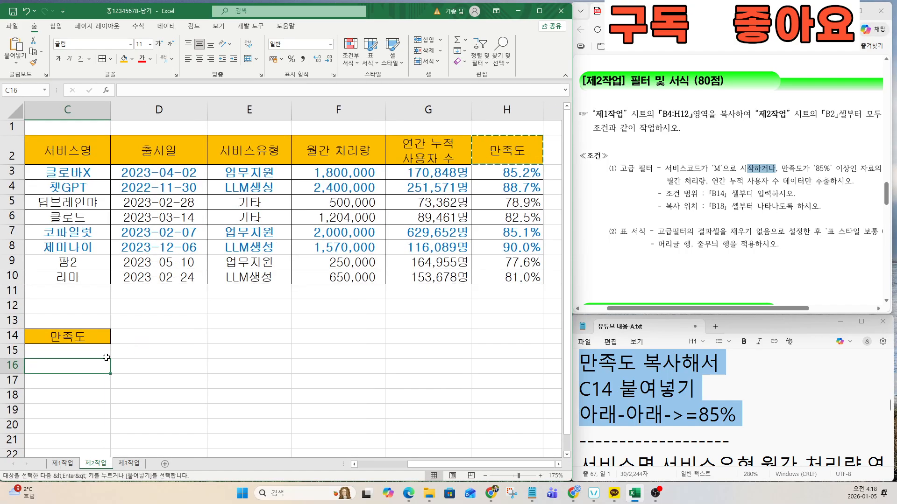
left_click_drag(423, 465, 367, 465)
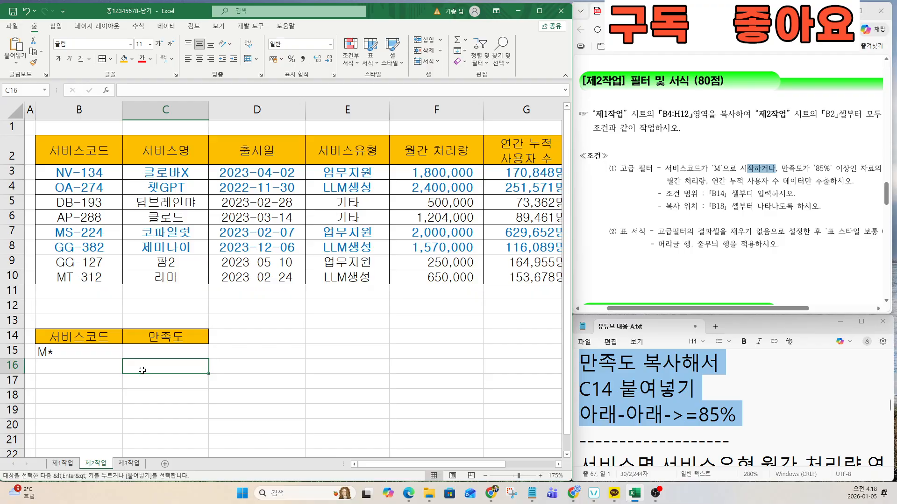
key("ctrl")
key("ctrl")
key("ctrl")
type(">=85")
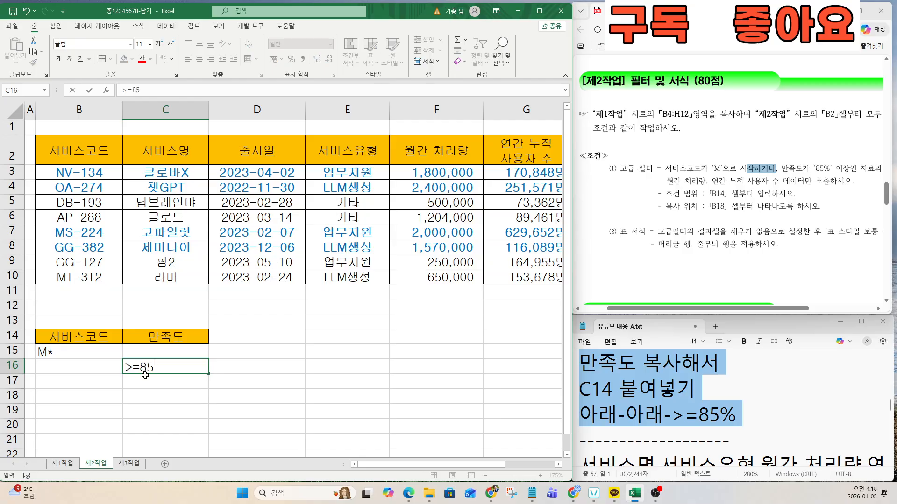
type("%")
key("Return")
left_click(255, 351)
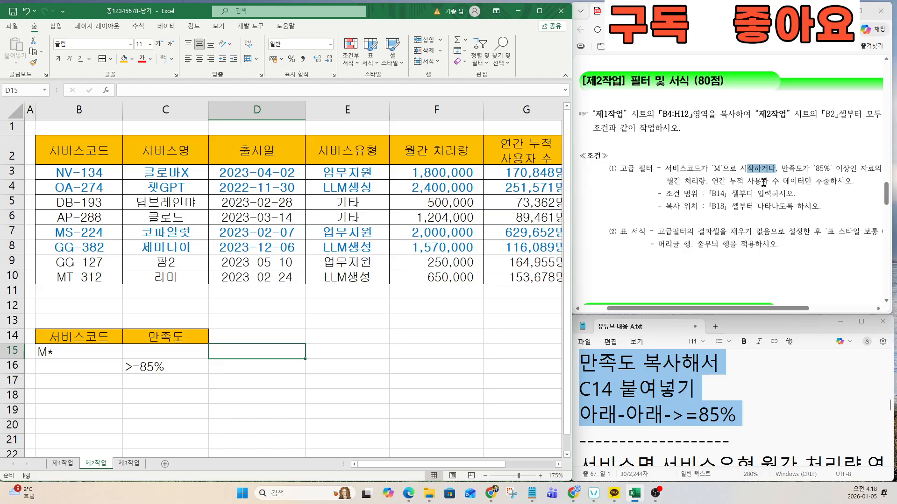
left_click(701, 367)
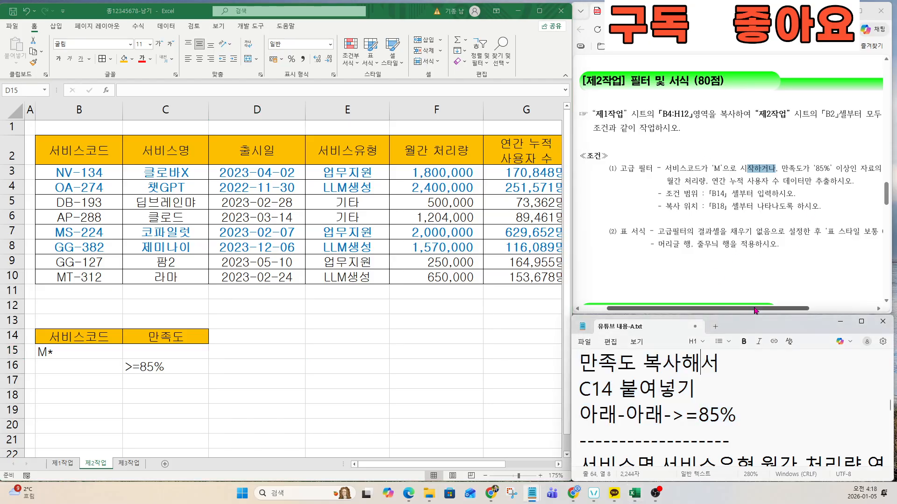
Step: Review the task notes on which output columns to copy and the B18 copy location
left_click_drag(754, 309, 820, 308)
left_click_drag(786, 168, 858, 168)
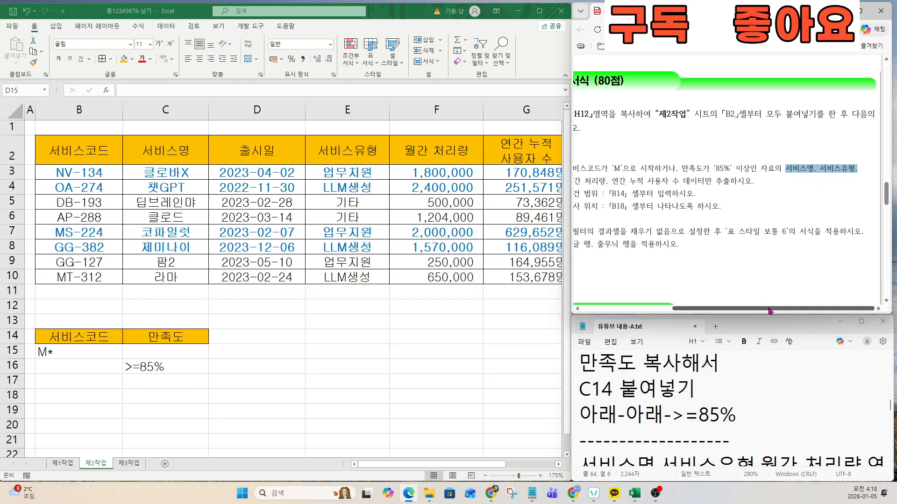
scroll(751, 273, "left", 1)
left_click_drag(592, 182, 703, 183)
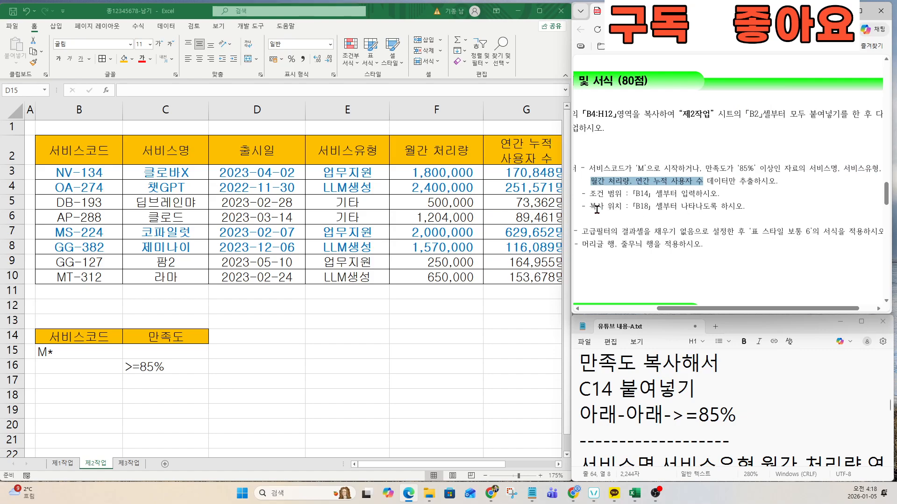
left_click_drag(590, 206, 653, 207)
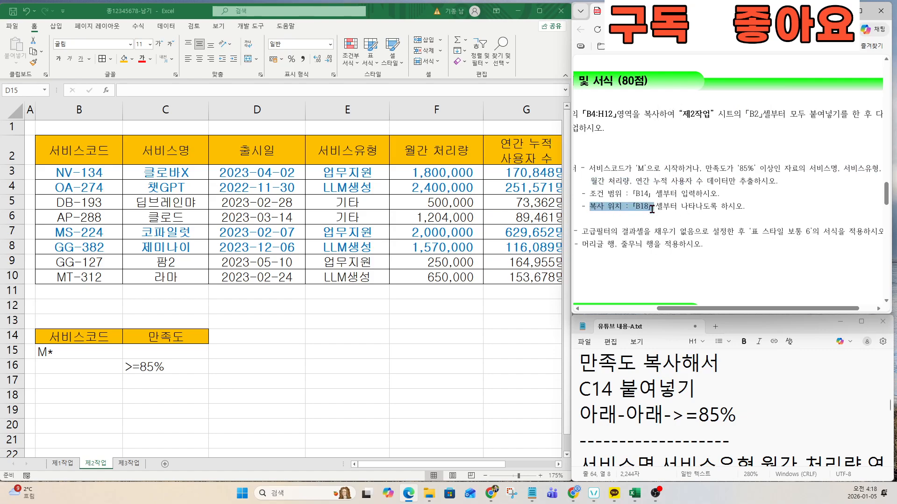
left_click(663, 383)
key("Down")
key("Down")
key("Down")
key("Down")
key("Down")
key("Down")
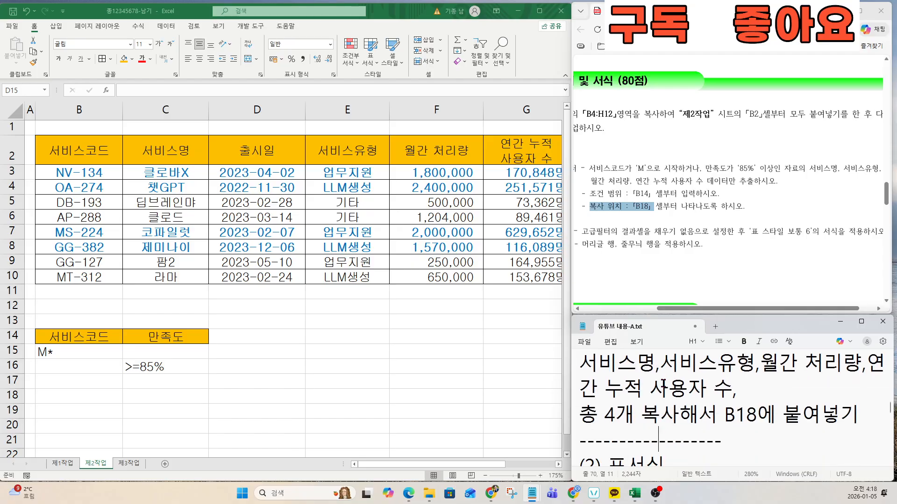
left_click_drag(588, 364, 727, 387)
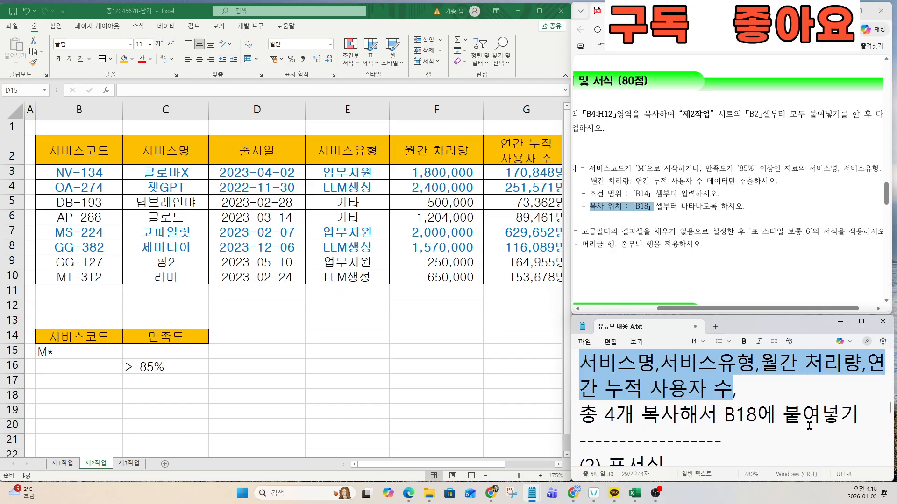
left_click_drag(860, 415, 576, 363)
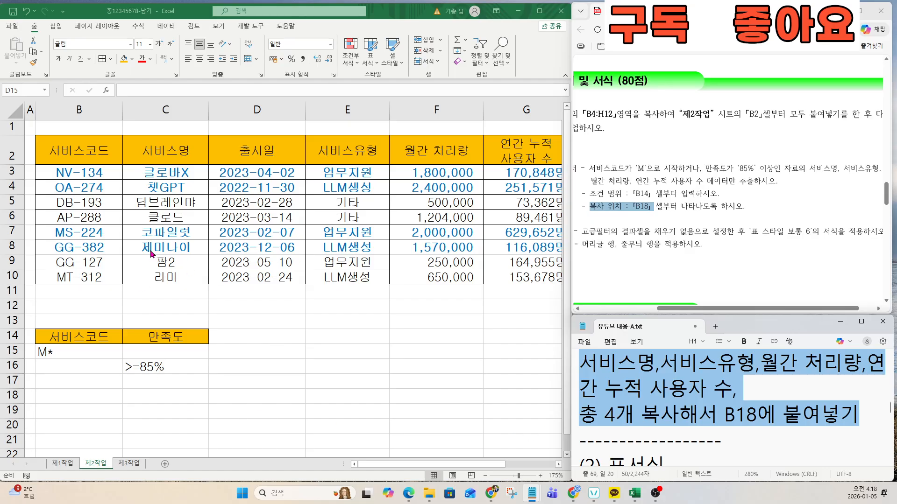
Step: Copy the 서비스명 and 서비스유형 headers from C2 and E2 into B18 and C18
left_click(171, 153)
key("ctrl+c")
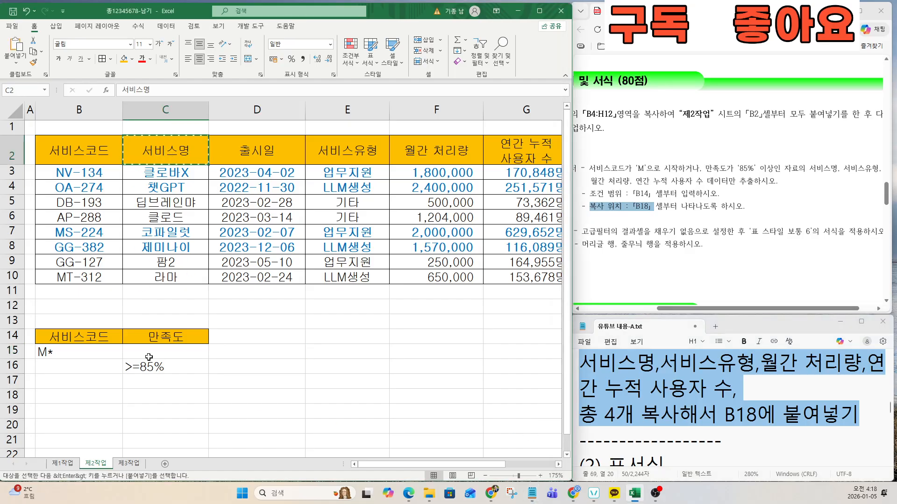
left_click(75, 403)
key("ctrl+v")
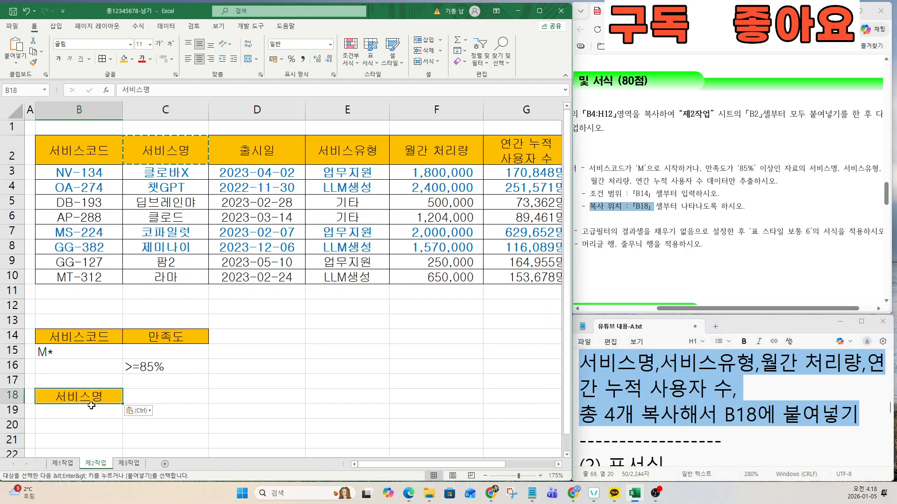
left_click(327, 157)
key("ctrl+c")
left_click(169, 397)
key("ctrl+v")
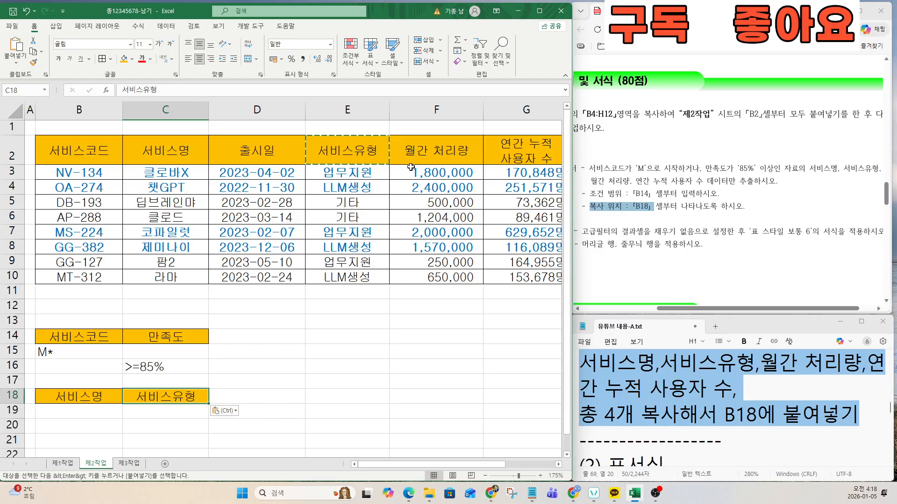
Step: Copy the 월간 처리량 and 연간 누적 사용자 수 headers from F2 and G2 into D18 and E18
left_click(513, 150)
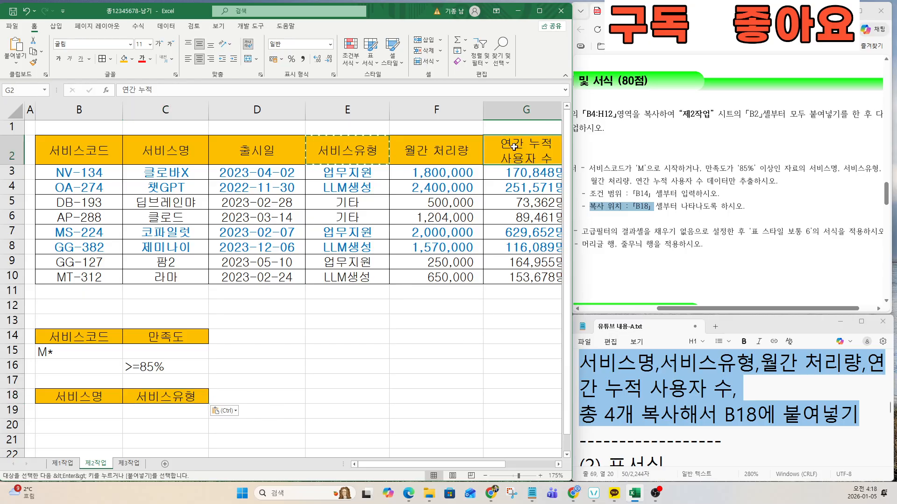
left_click(446, 156)
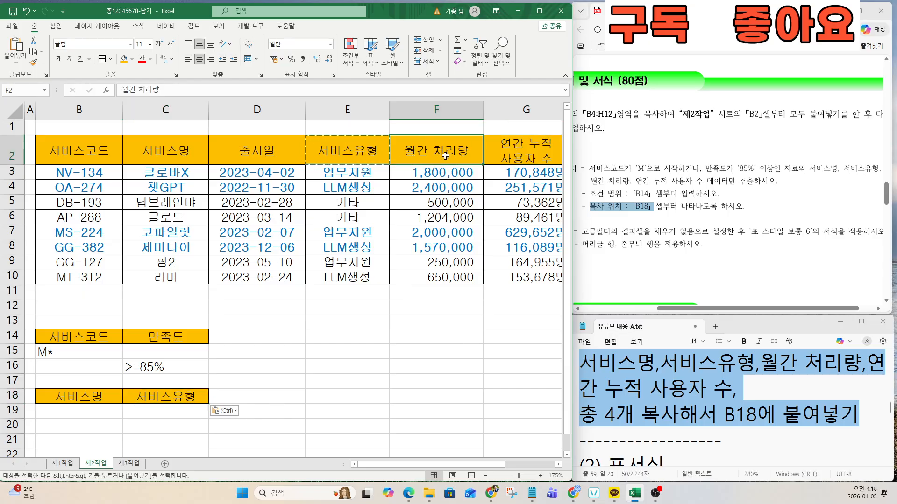
key("ctrl+c")
left_click(241, 401)
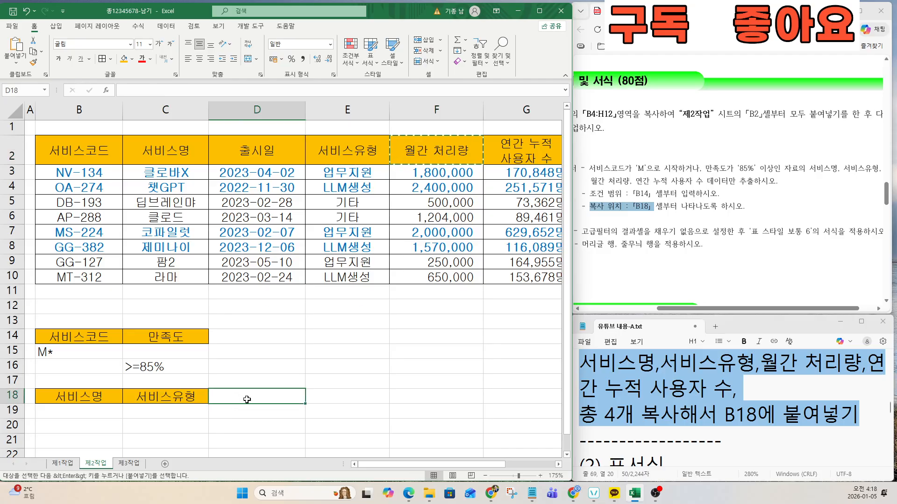
key("ctrl+v")
left_click(512, 162)
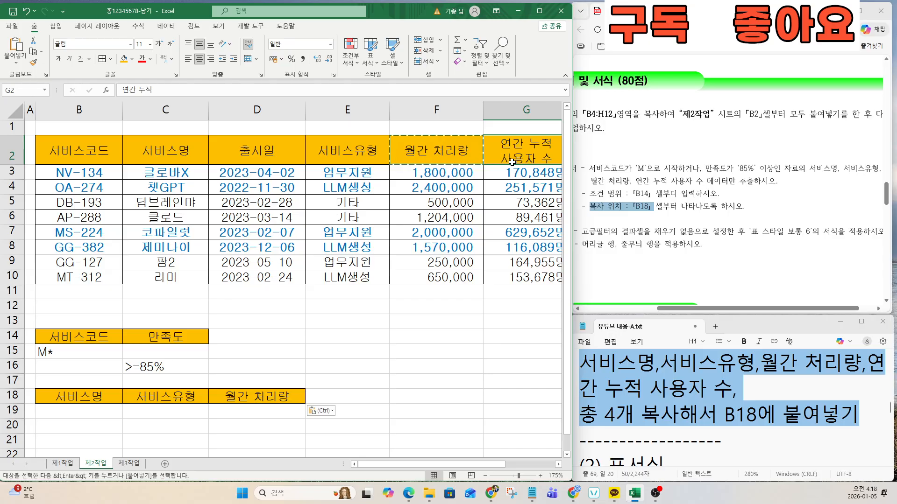
key("ctrl+c")
left_click(337, 397)
key("ctrl+v")
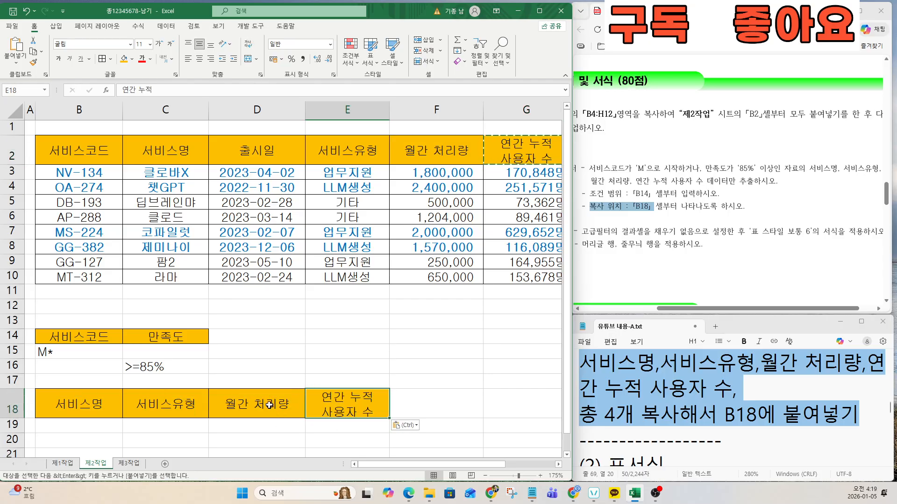
left_click(257, 351)
scroll(387, 365, "down", 2)
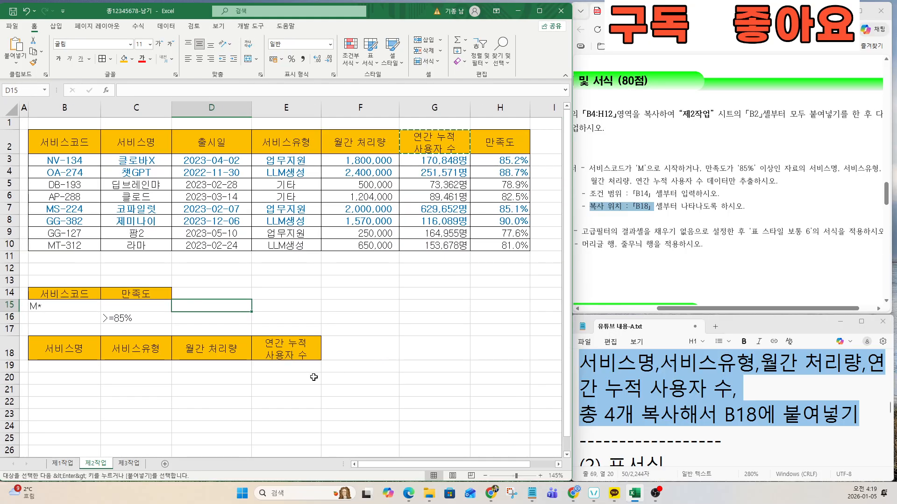
left_click(292, 367)
left_click(233, 366)
scroll(300, 307, "down", 1)
Step: Cancel the pending copy of G2 and review the next task notes
left_click(308, 258)
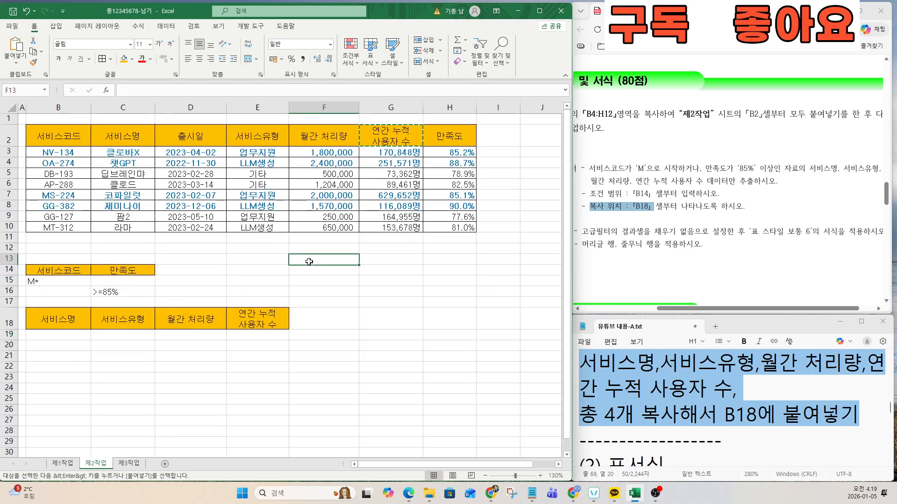
left_click(309, 280)
left_click(310, 259)
key("Escape")
left_click(315, 280)
left_click(259, 269)
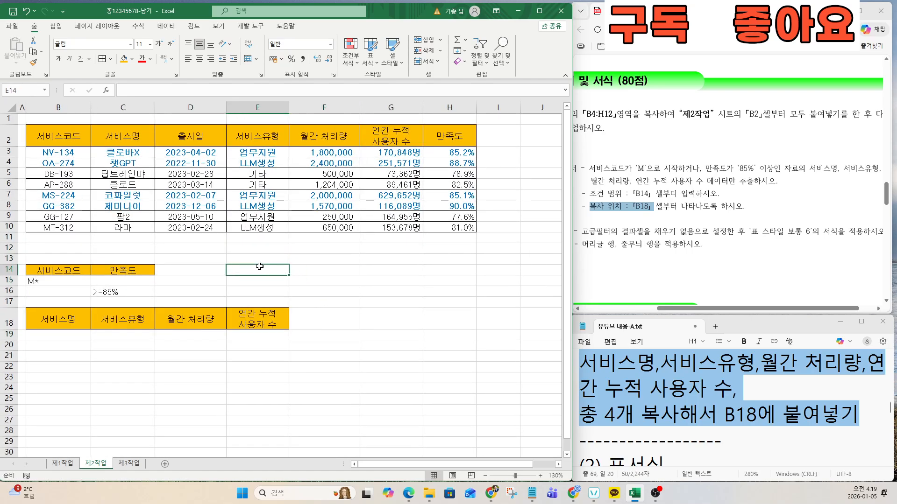
left_click(71, 145)
left_click(123, 163)
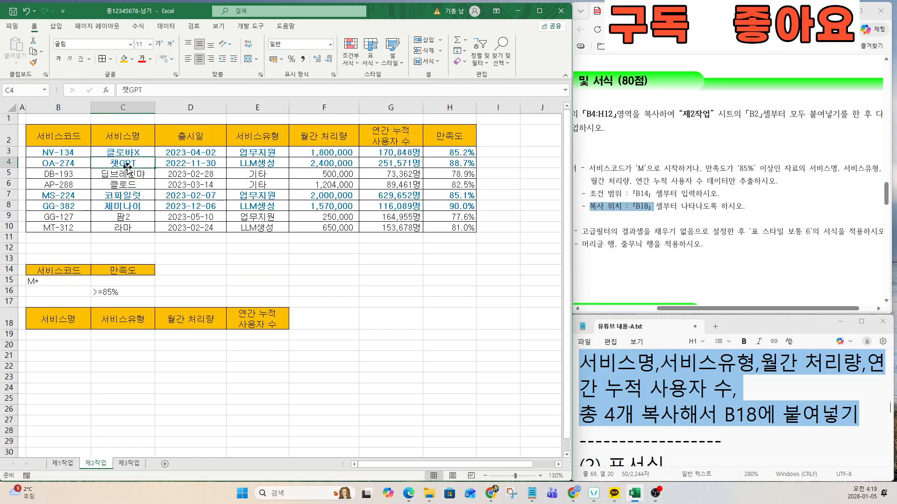
left_click(658, 413)
key("Down")
key("Down")
key("Down")
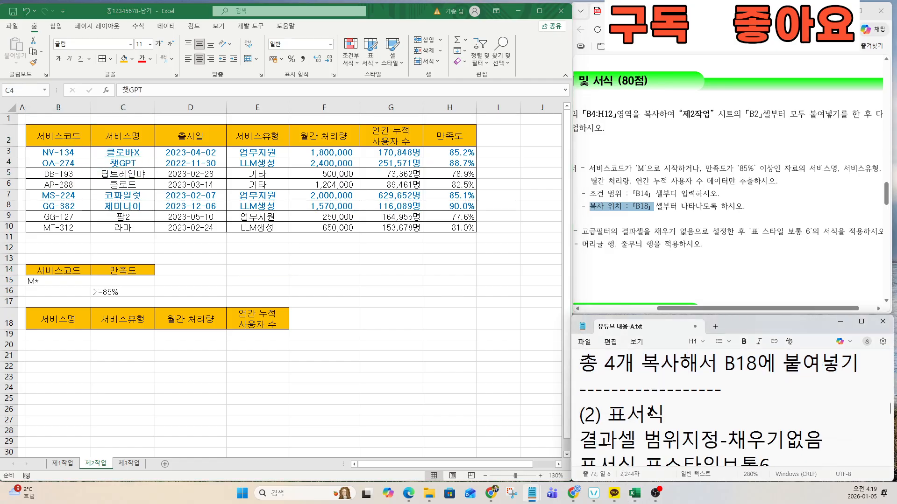
key("Down")
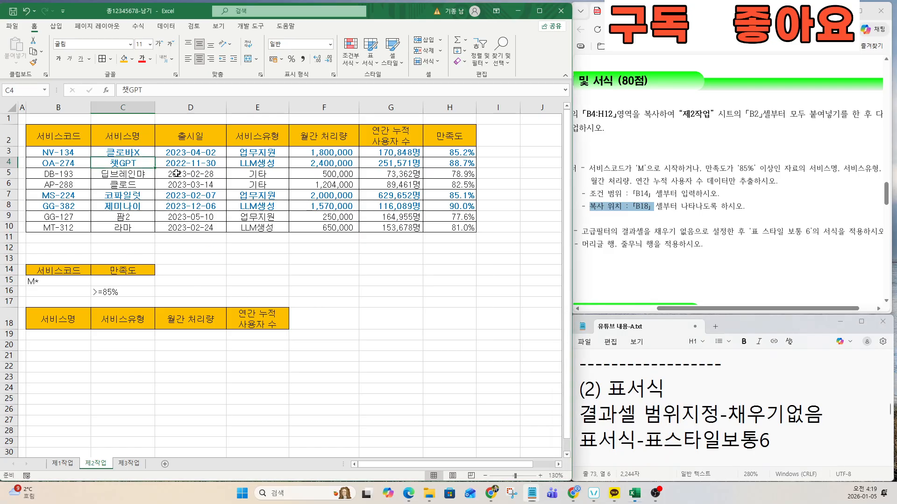
Step: Run an Advanced filter on the service table with criteria B14:C16, copying results to B18:E18
left_click(202, 173)
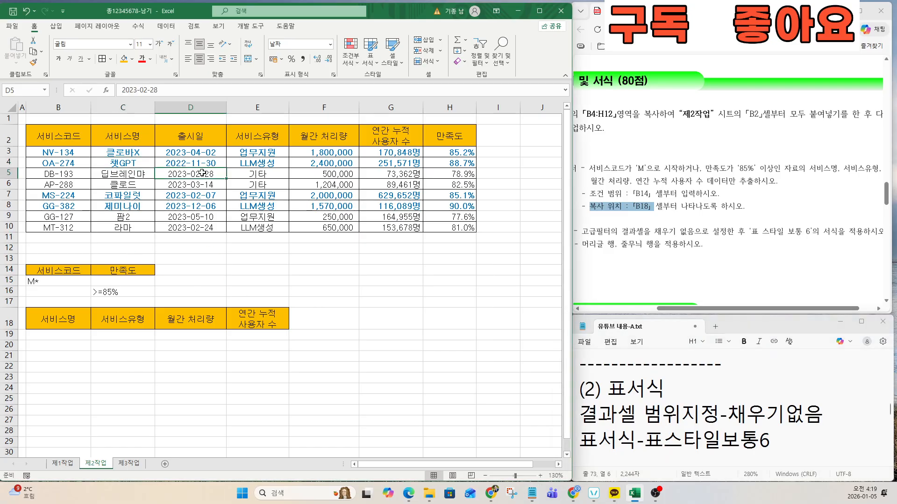
left_click(165, 26)
left_click(299, 62)
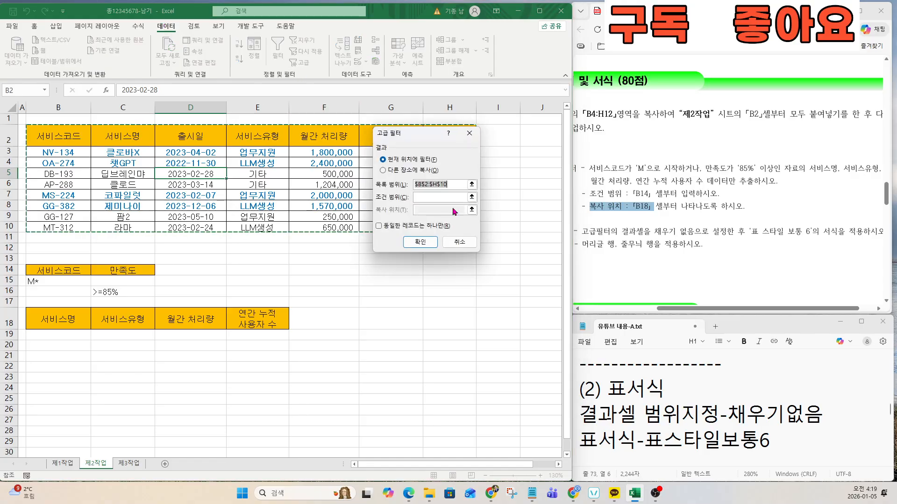
left_click_drag(412, 119, 517, 200)
key("ctrl")
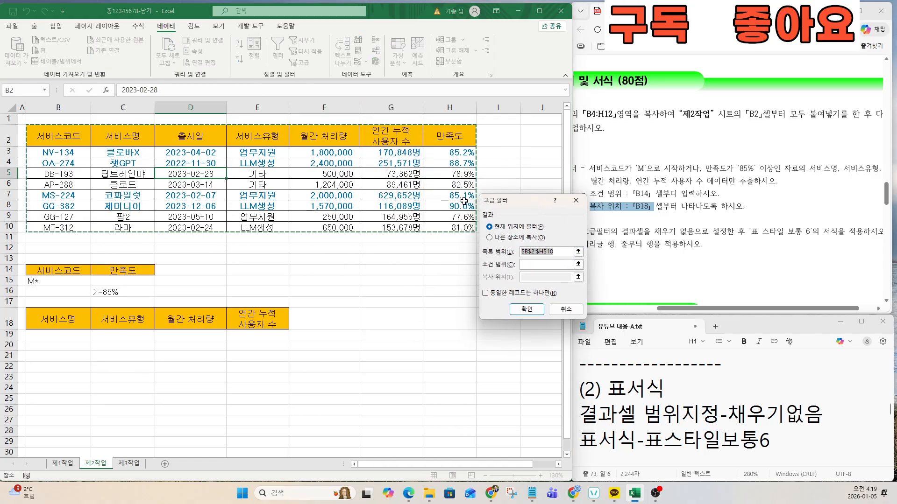
key("ctrl")
left_click(533, 268)
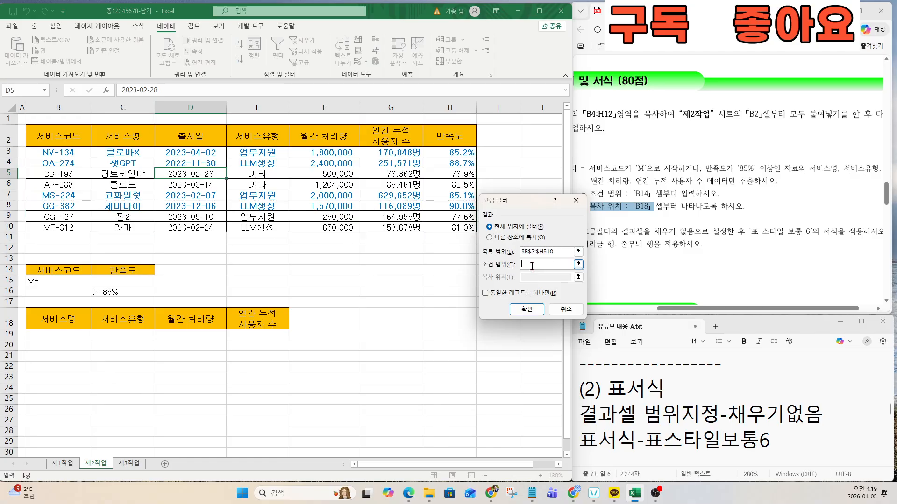
left_click_drag(68, 270, 102, 292)
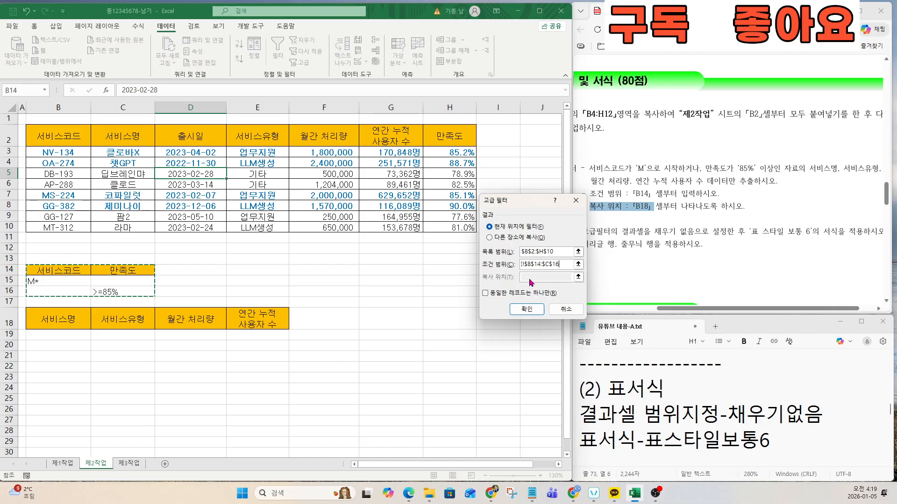
left_click(489, 238)
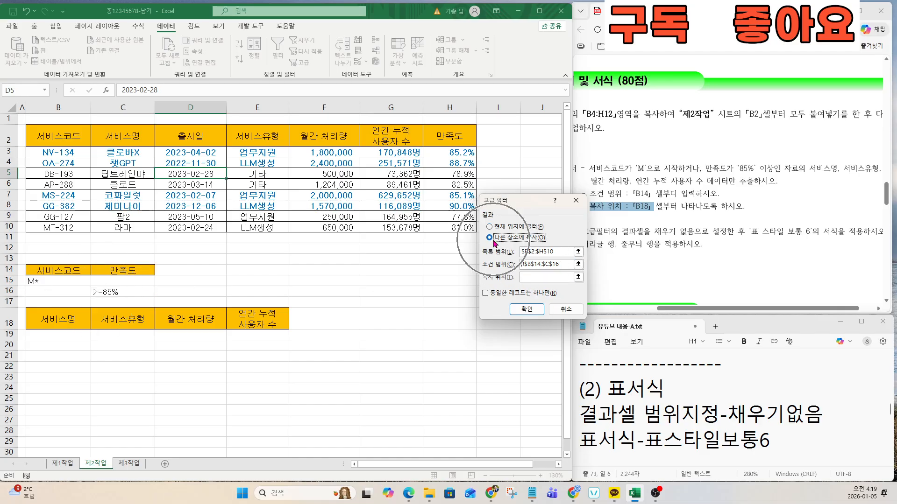
left_click(526, 277)
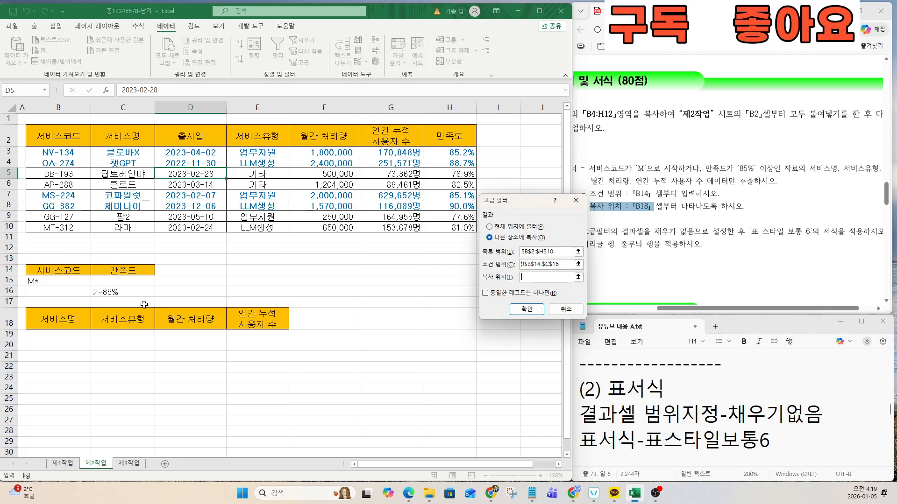
left_click_drag(56, 321, 243, 324)
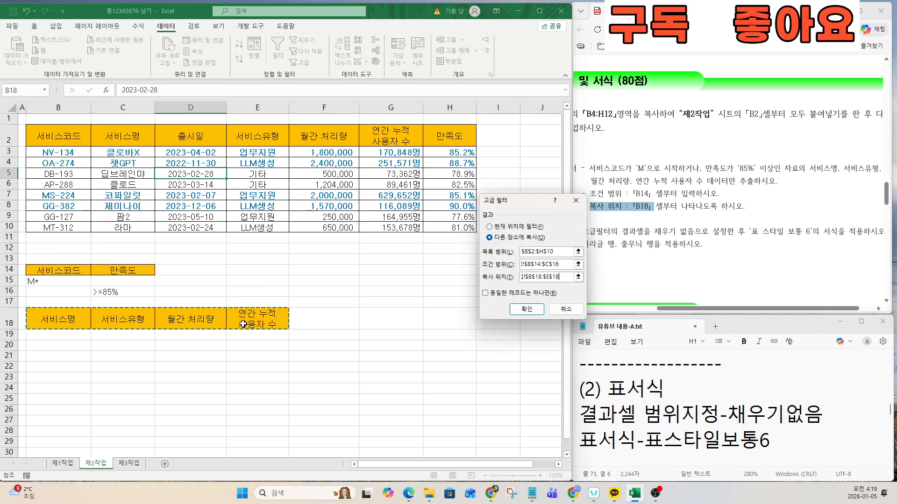
left_click(527, 309)
left_click(198, 376)
left_click(693, 276)
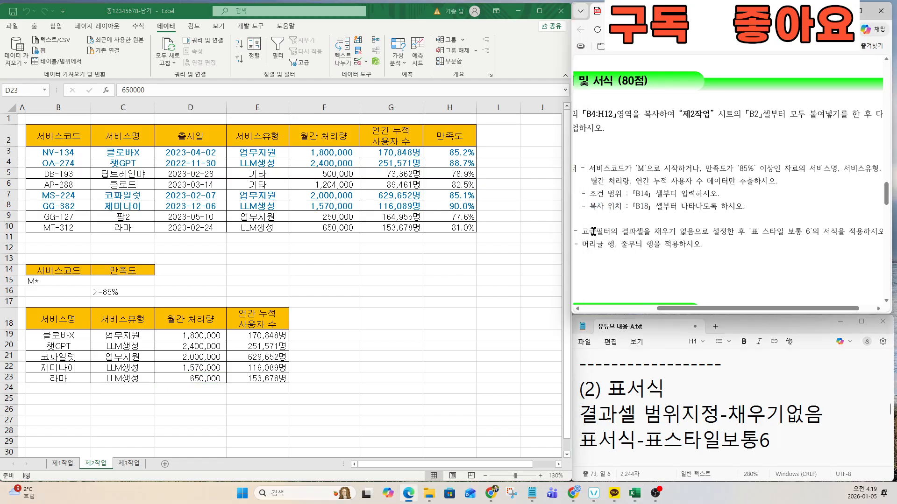
Step: Remove the fill colour from the filter results B18:E23
left_click_drag(592, 231, 700, 232)
left_click(625, 237)
left_click(591, 398)
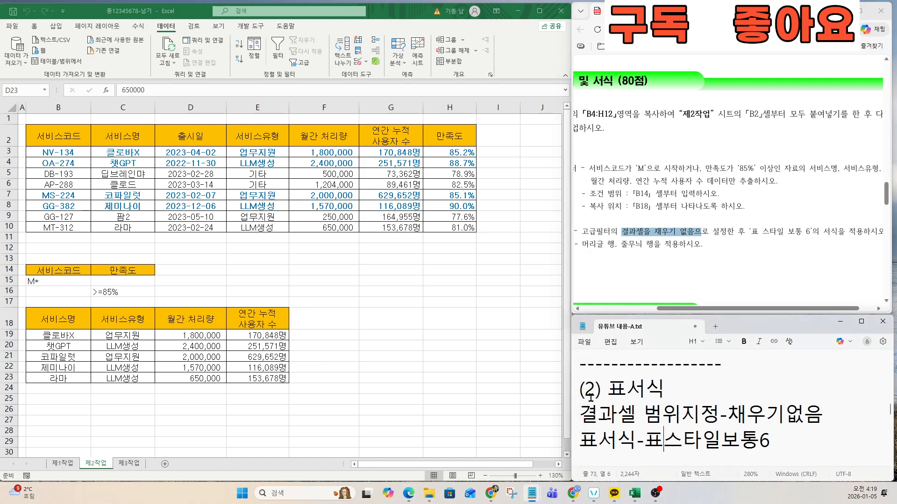
left_click_drag(580, 414, 824, 415)
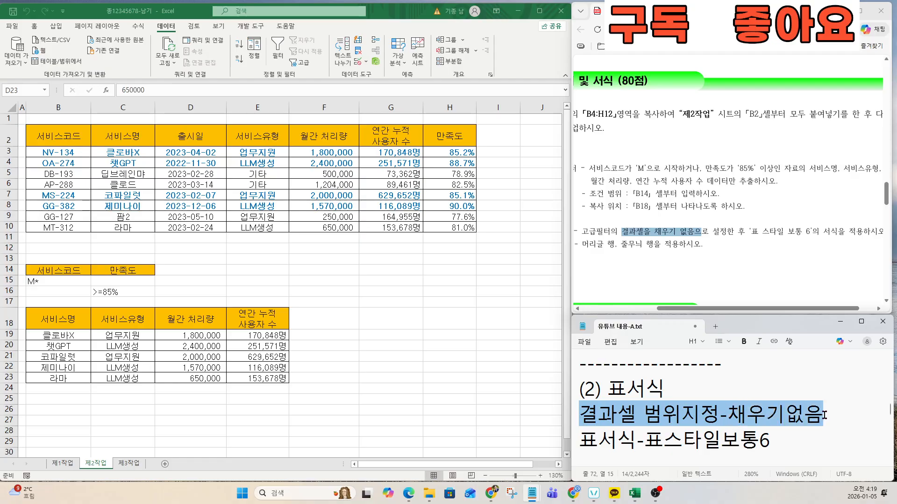
left_click(73, 329)
left_click_drag(65, 315, 234, 374)
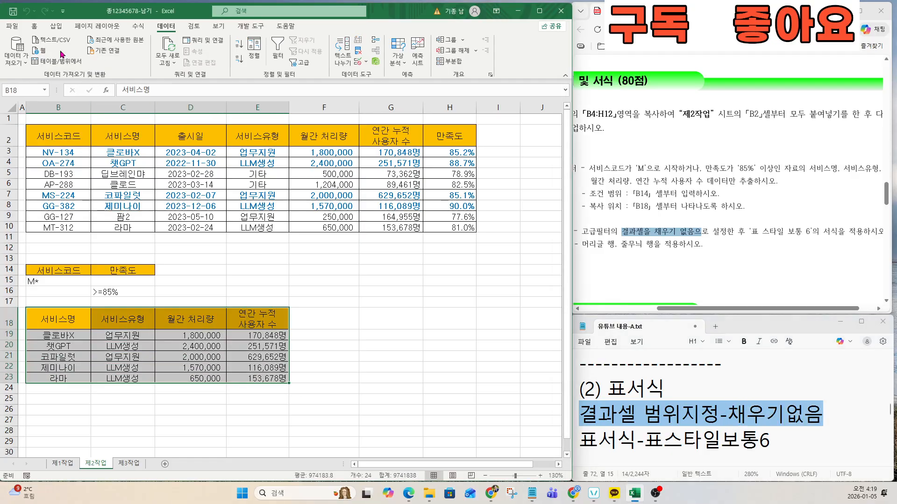
left_click(34, 26)
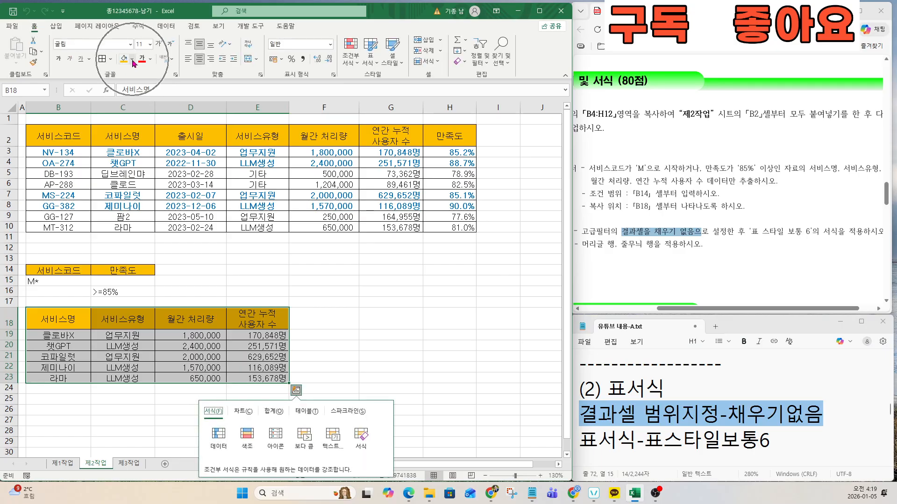
left_click(132, 59)
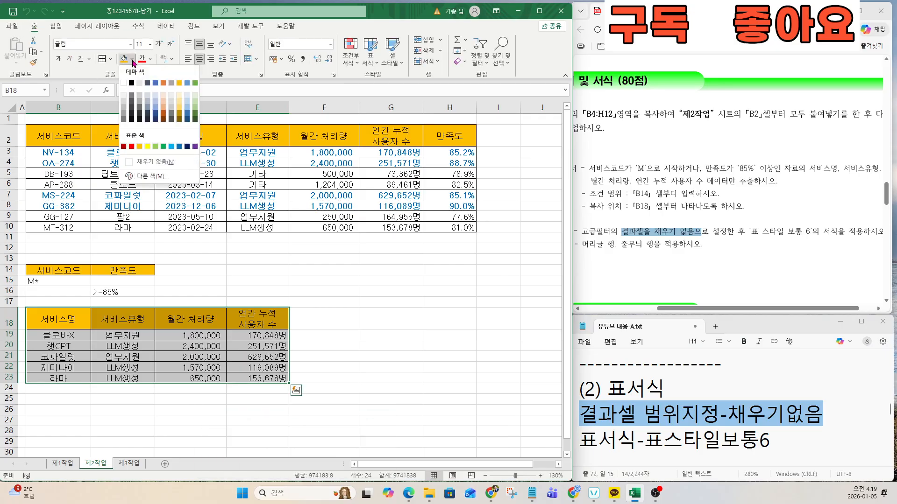
left_click(149, 162)
Step: Format B18:E23 as Table Style Medium 6, keeping the header row
left_click_drag(738, 232, 822, 233)
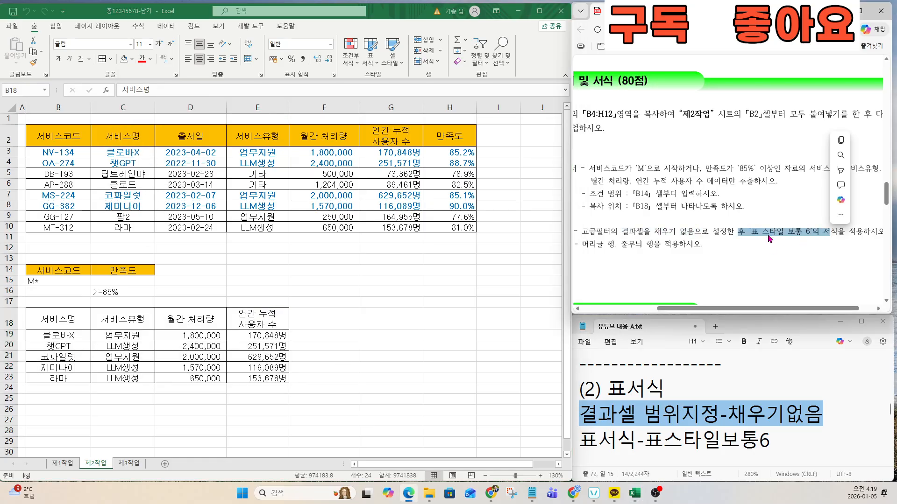
left_click(373, 63)
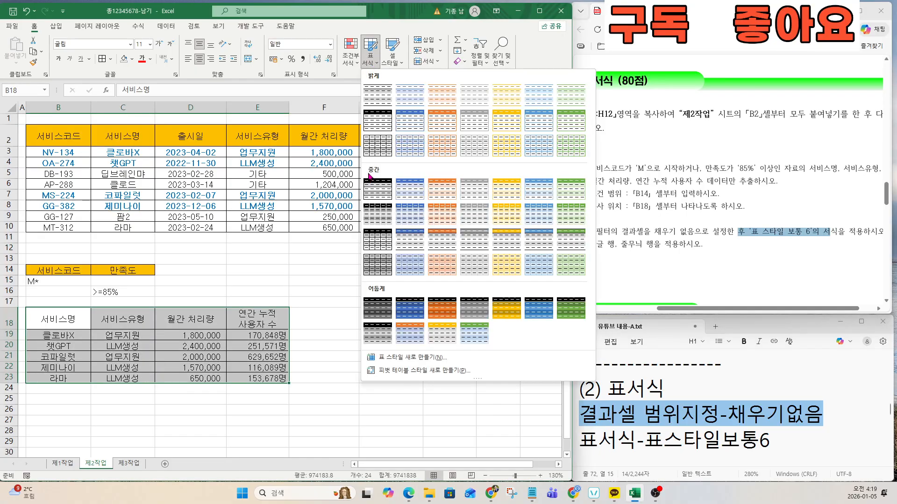
key("ctrl")
key("ctrl")
key("ctrl")
key("ctrl")
key("ctrl")
key("ctrl")
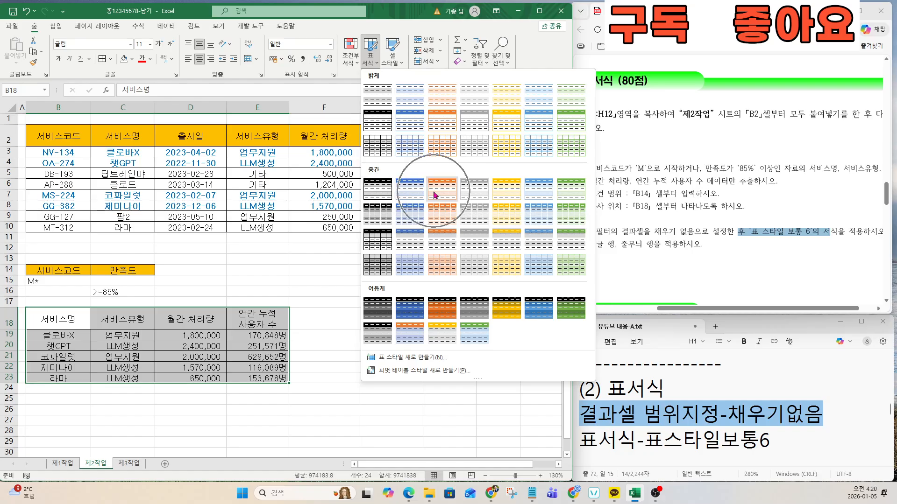
key("ctrl")
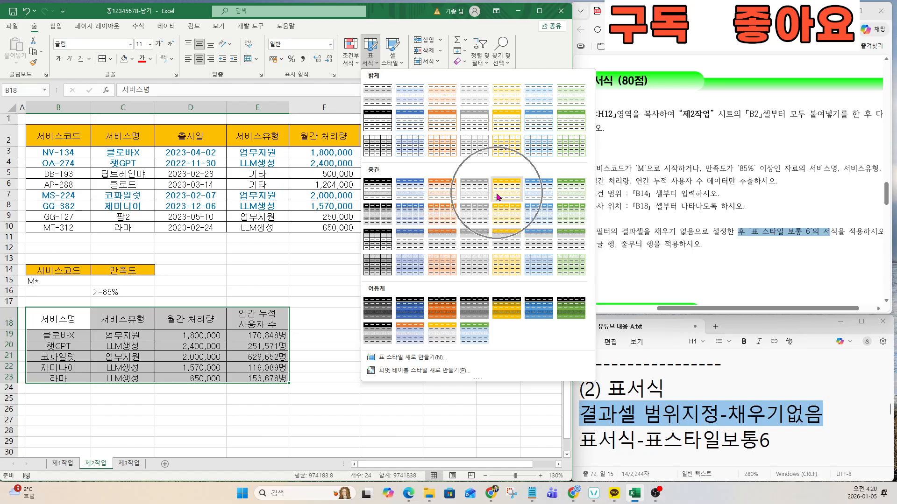
left_click(541, 190)
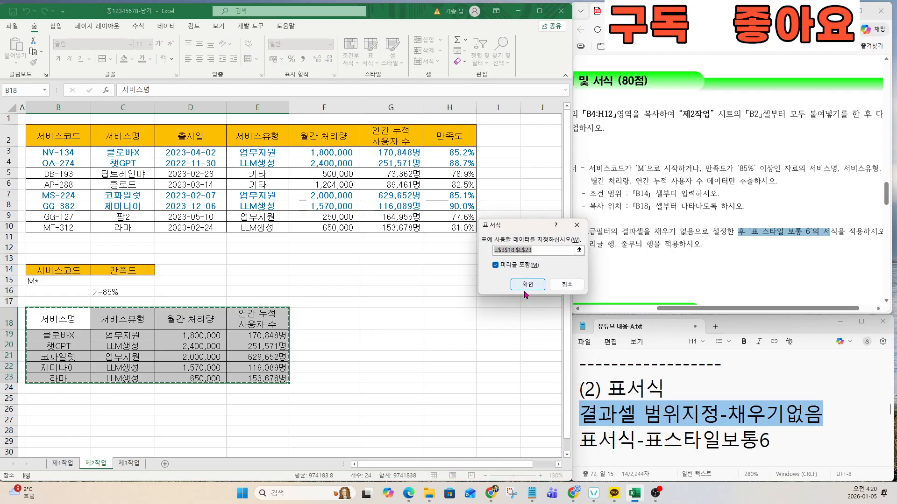
left_click(525, 228)
left_click(353, 372)
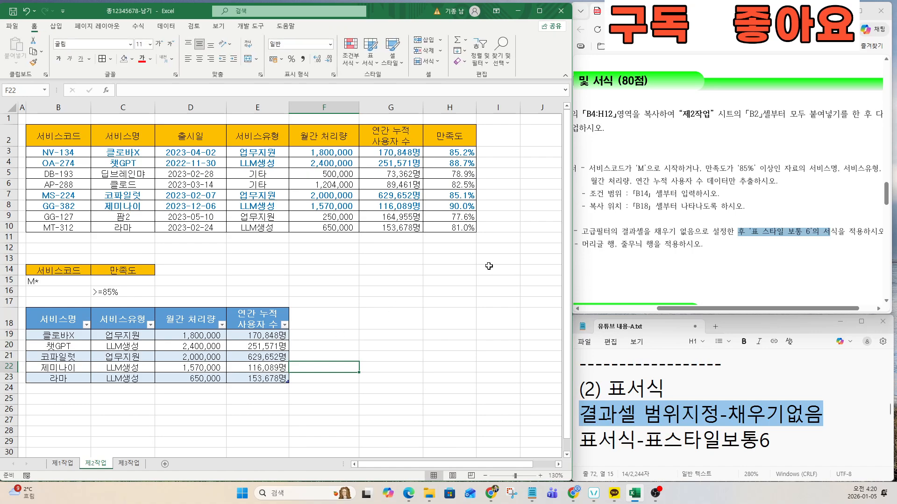
Step: Select the results table B18:E23 and show its Table Design style options
left_click(711, 256)
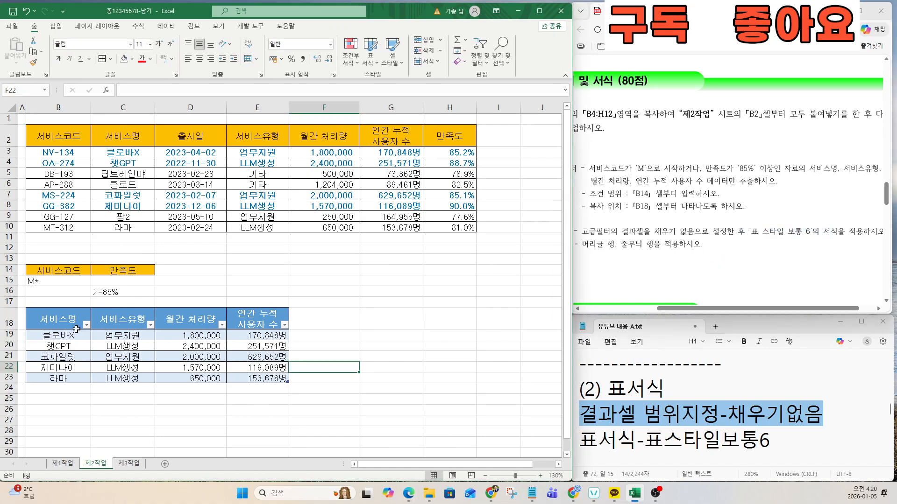
left_click_drag(49, 320, 280, 379)
key("ctrl+q")
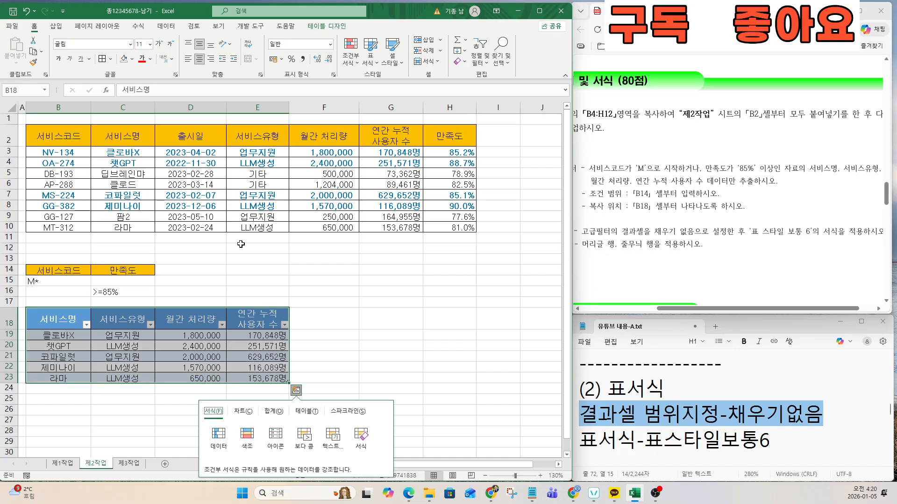
left_click_drag(70, 319, 257, 377)
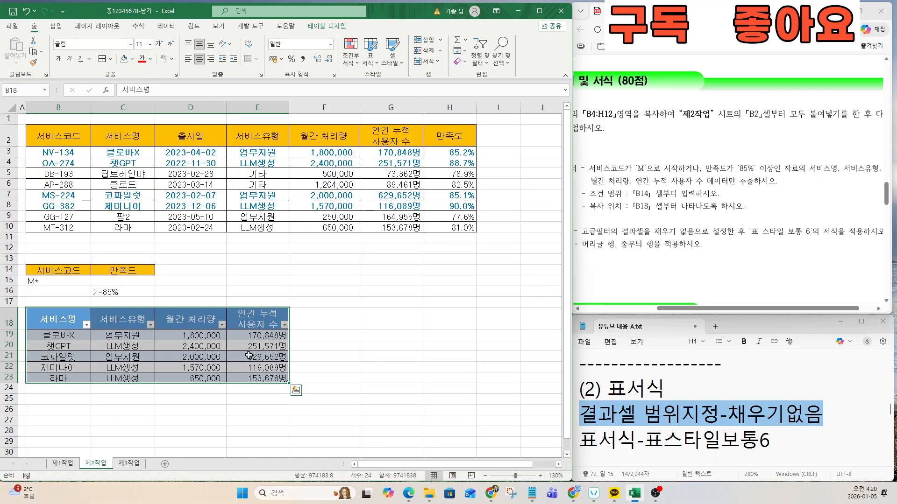
left_click(320, 27)
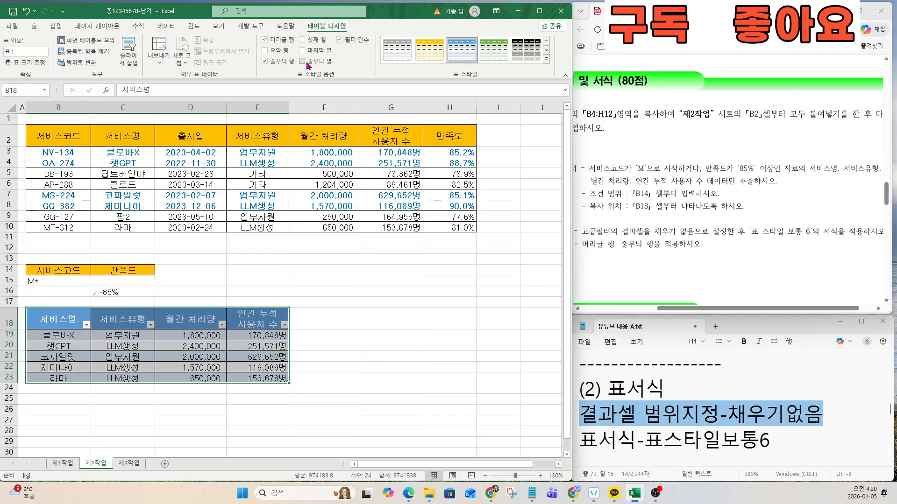
key("ctrl")
key("ctrl")
key("ctrl")
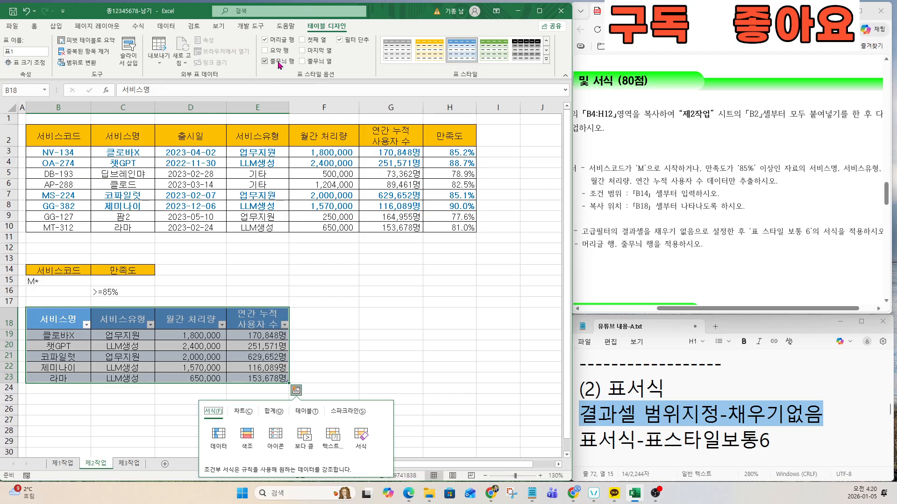
key("ctrl")
Step: Check the header row and banded rows requirement in the task instructions and notes
left_click(673, 250)
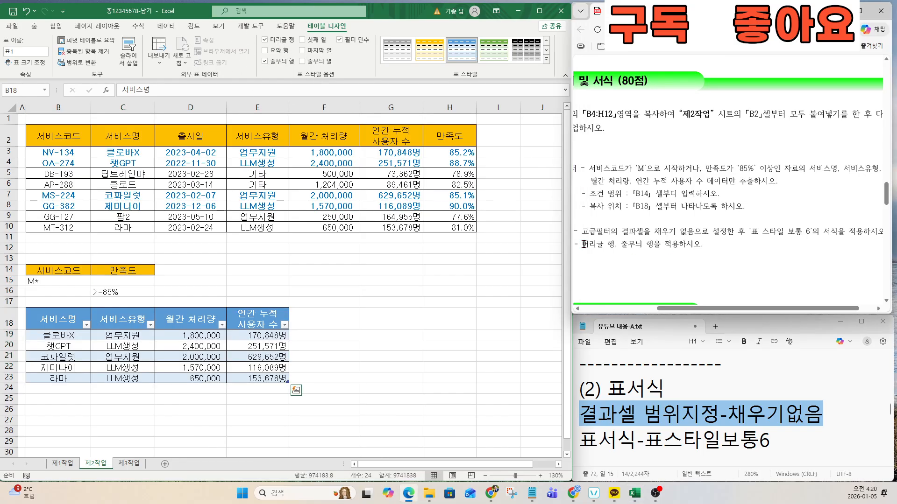
left_click_drag(582, 244, 685, 244)
left_click(663, 435)
key("Down")
key("Down")
key("Down")
key("Down")
key("Down")
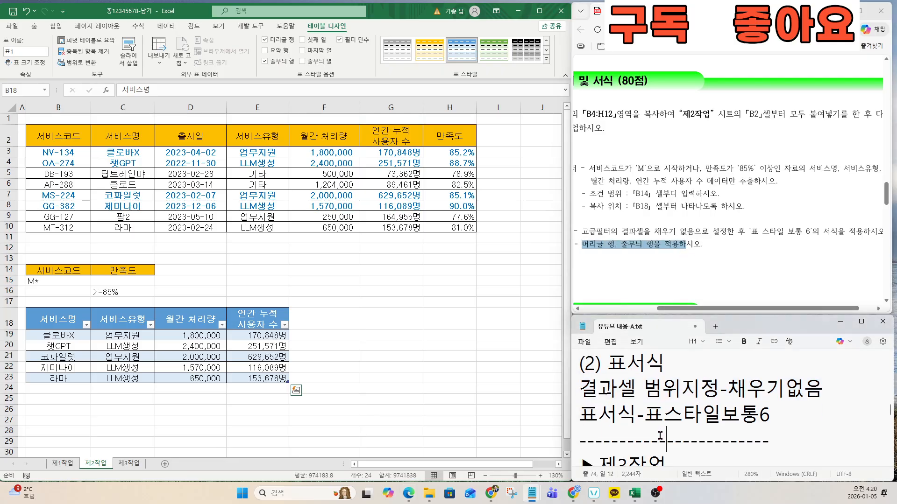
scroll(640, 228, "down", 4)
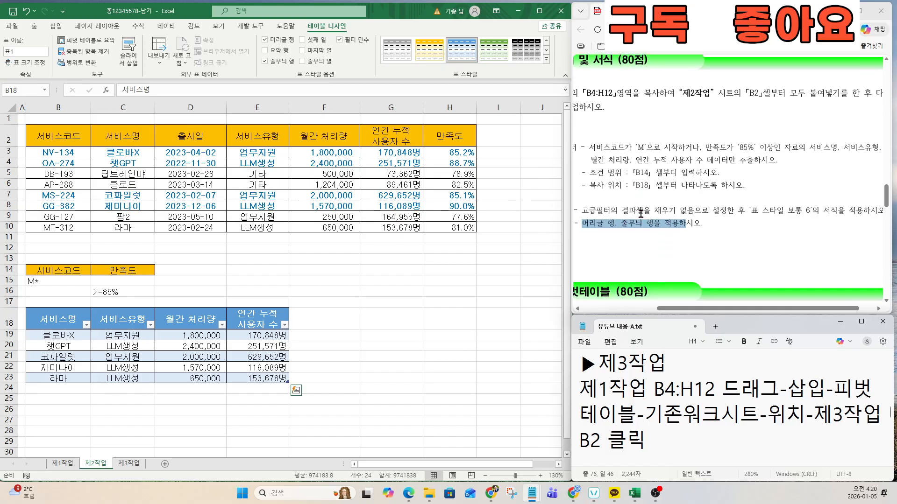
left_click_drag(711, 309, 660, 312)
scroll(666, 187, "down", 1)
scroll(665, 188, "down", 1)
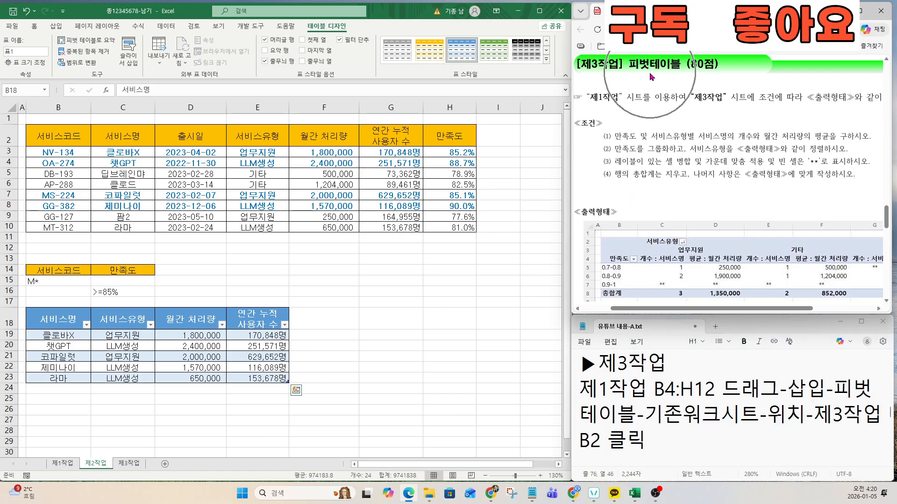
Step: Go to the 제1작업 sheet and read the pivot table steps in the notes
left_click(60, 464)
key("ctrl+q")
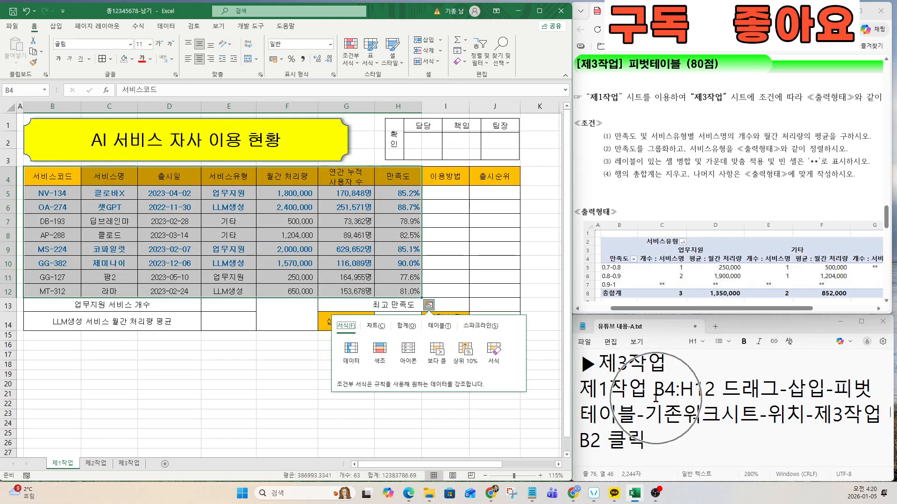
left_click(596, 391)
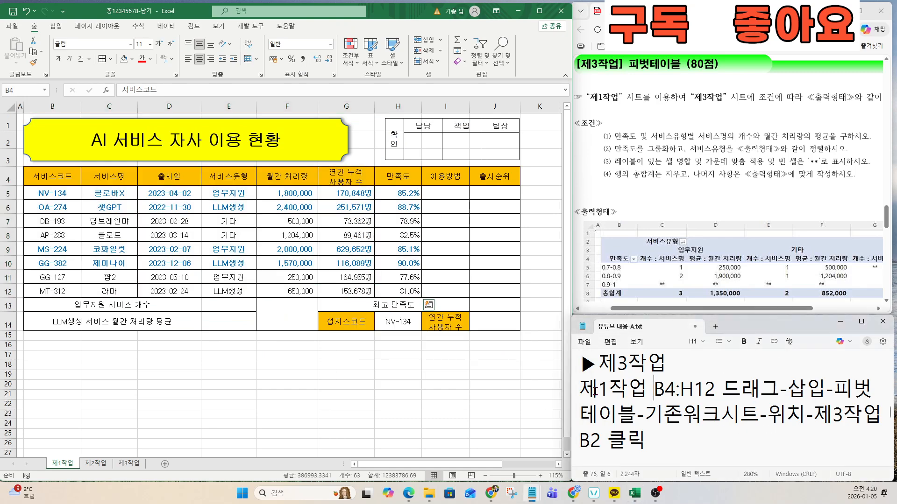
left_click_drag(580, 389, 653, 446)
Step: Insert a PivotTable from 제1작업 B4:H12 into an existing worksheet at 제3작업 cell B2
left_click_drag(51, 177, 378, 291)
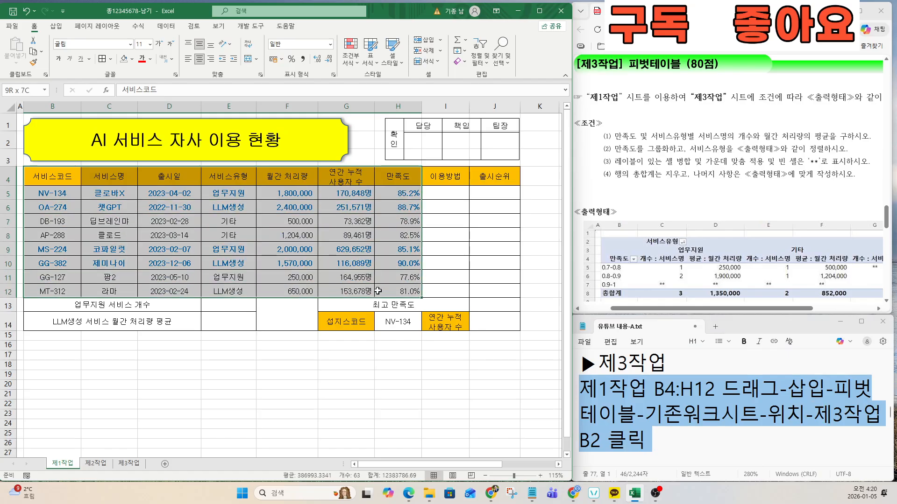
left_click(57, 27)
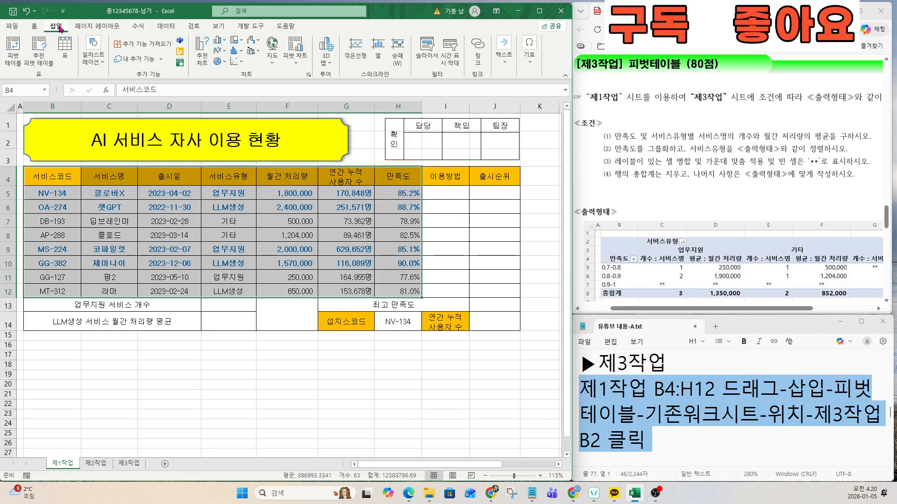
left_click(12, 49)
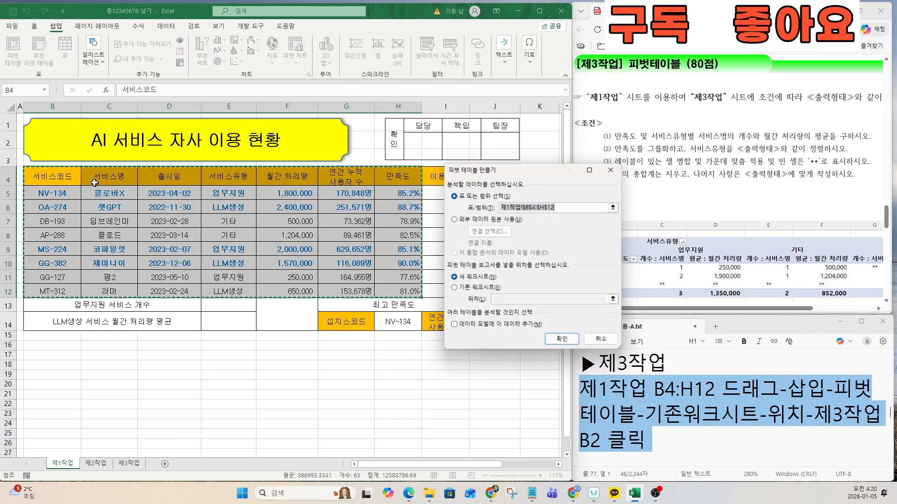
left_click(455, 289)
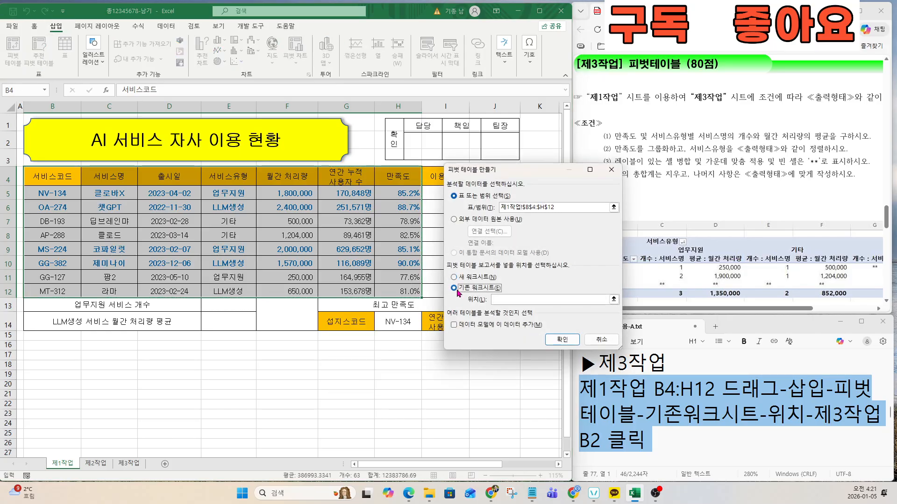
left_click(501, 298)
left_click(128, 463)
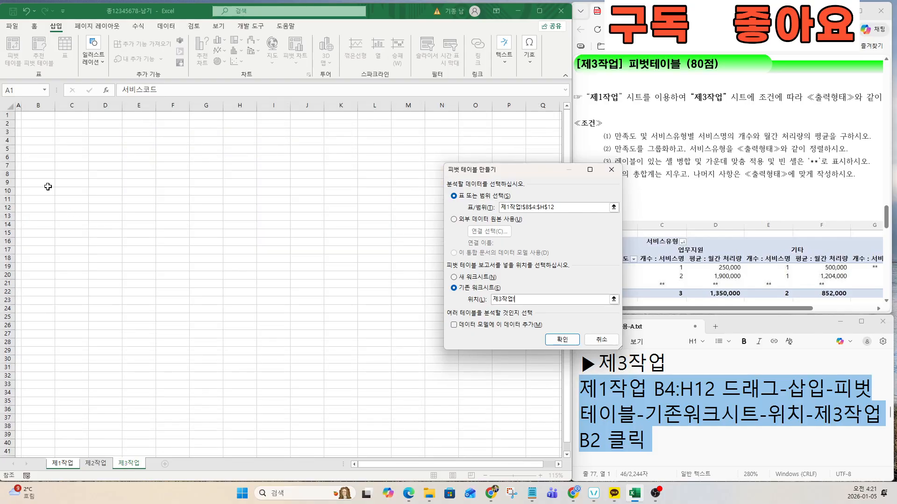
left_click(39, 127)
left_click(562, 340)
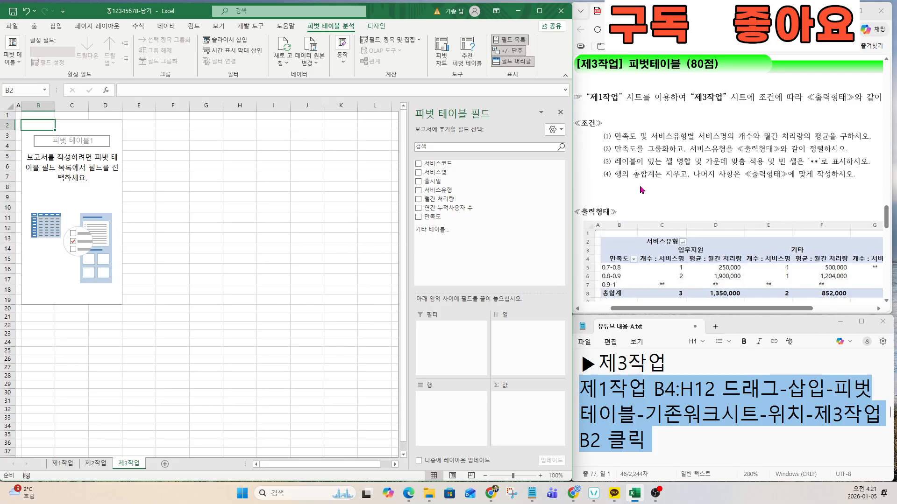
left_click(650, 413)
key("Down")
key("Down")
key("Down")
key("Down")
key("Down")
key("Down")
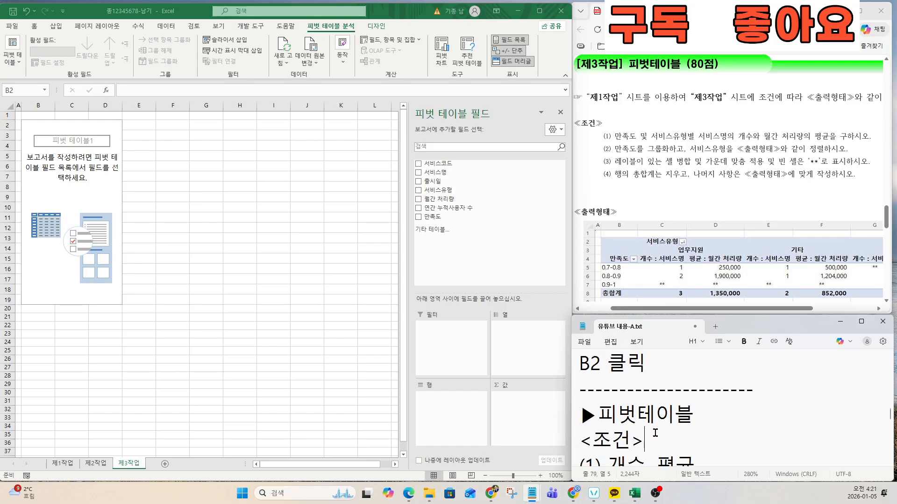
key("Down")
key("Down")
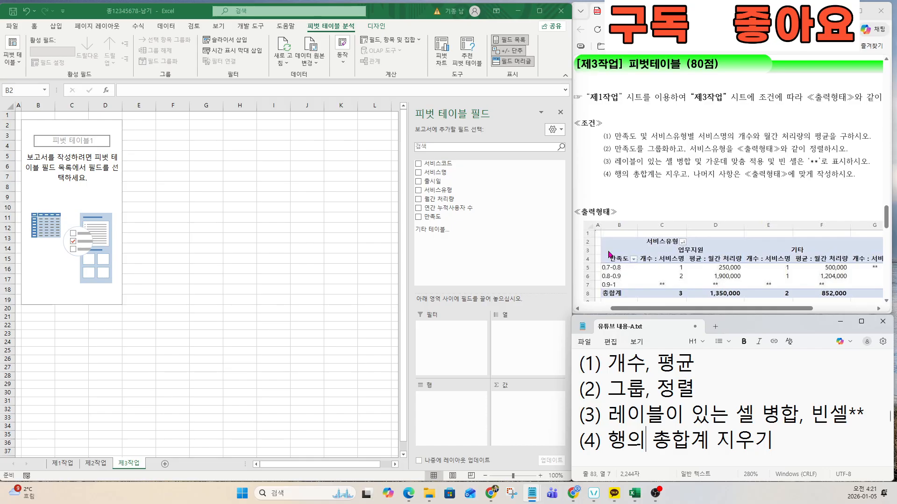
Step: Place 만족도 in Rows, 서비스유형 in Columns, and 서비스명 and 월간 처리량 in Values
left_click_drag(434, 218, 457, 409)
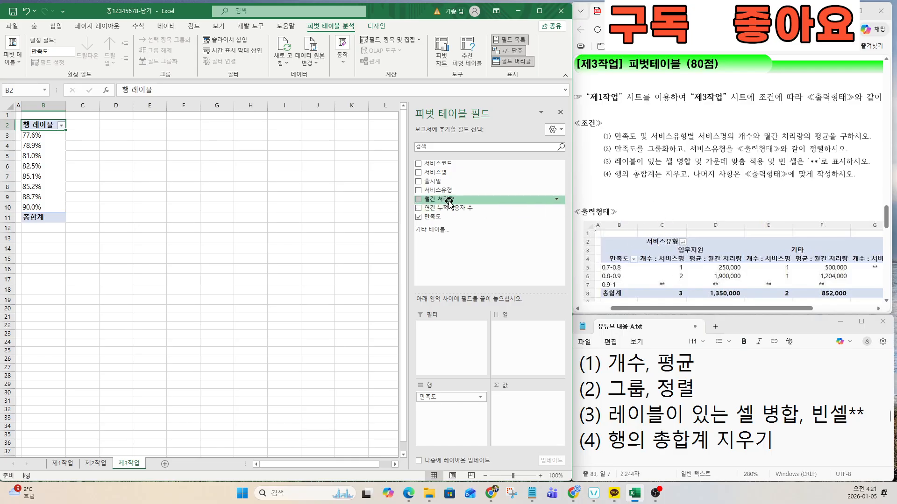
left_click_drag(442, 195, 516, 335)
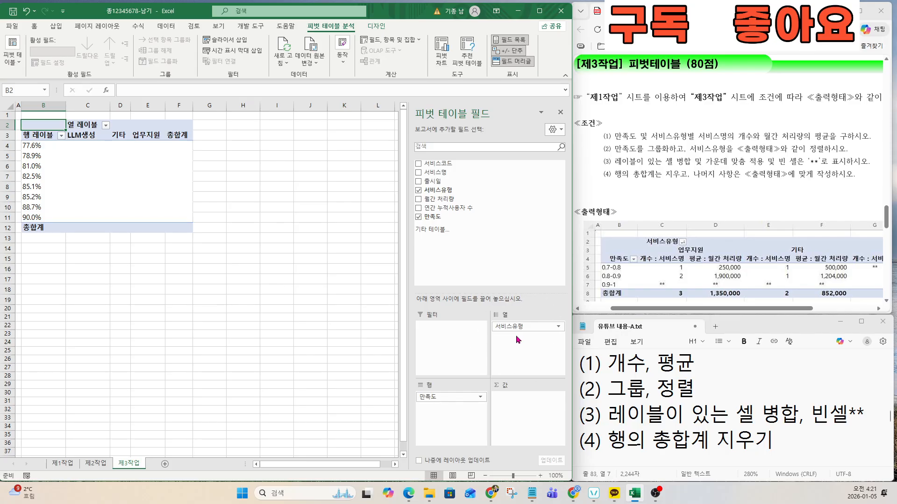
left_click_drag(698, 137, 759, 133)
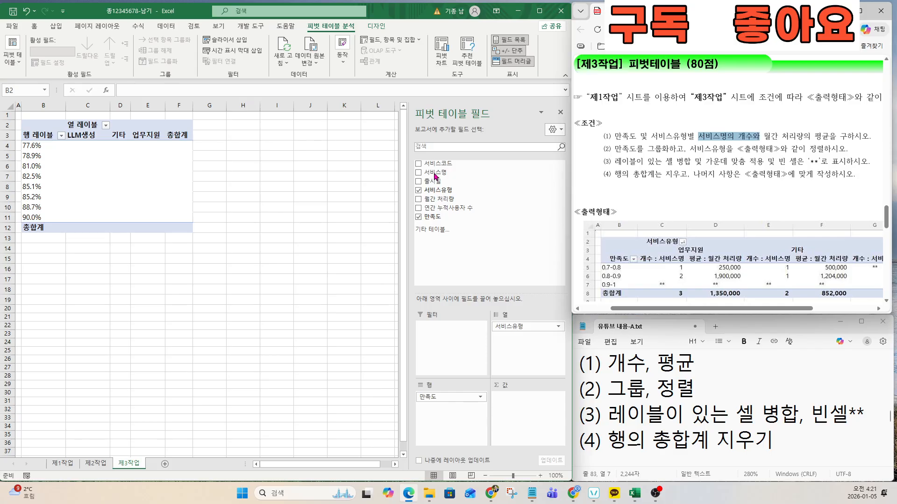
left_click_drag(434, 174, 522, 405)
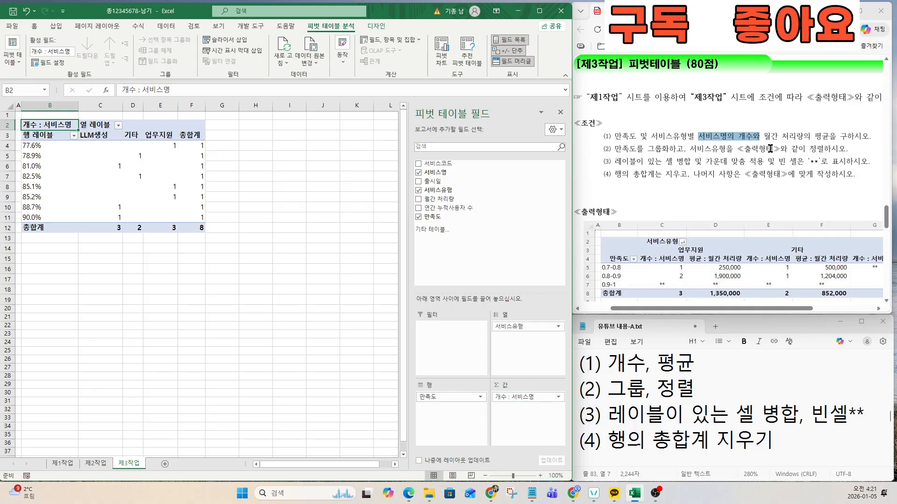
left_click_drag(764, 136, 828, 136)
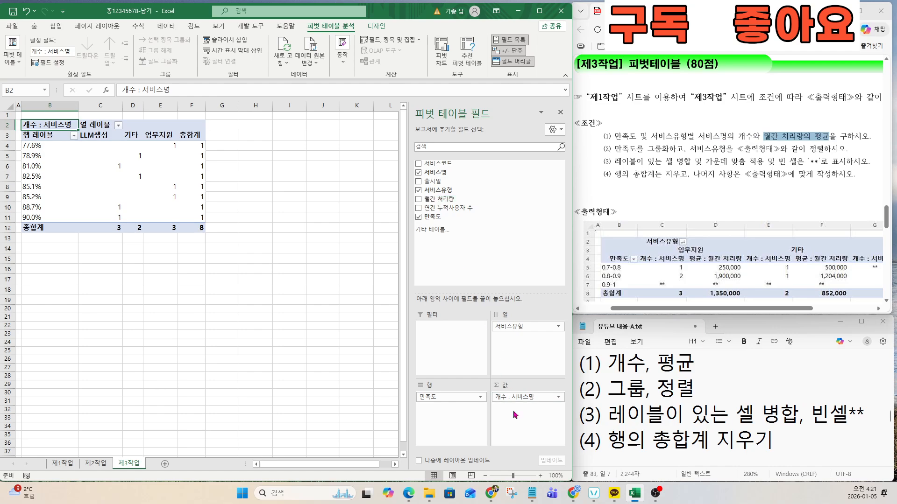
left_click_drag(442, 199, 513, 410)
Step: Summarise 월간 처리량 by 평균 (average) through Value Field Settings
key("ctrl")
key("ctrl")
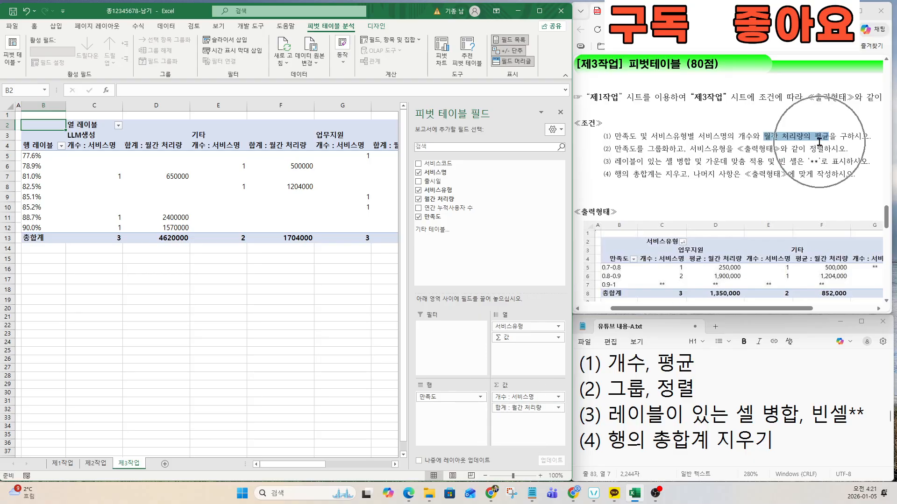
left_click(514, 407)
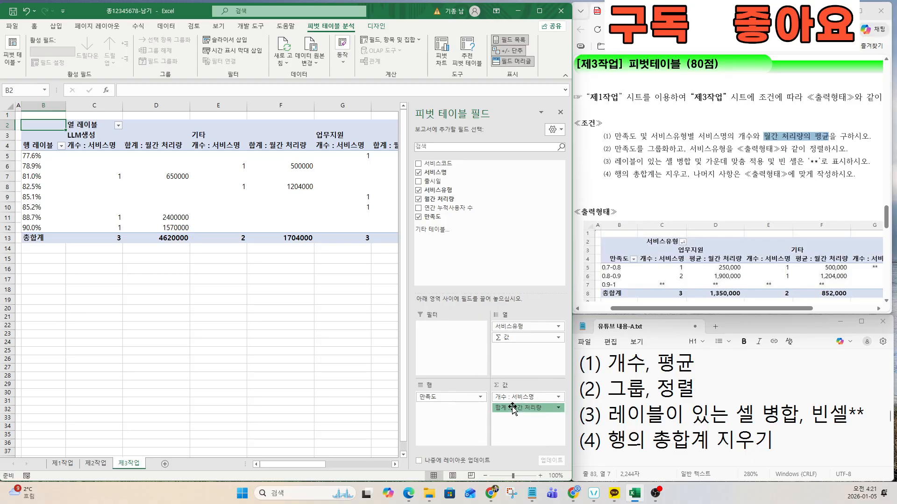
left_click(515, 397)
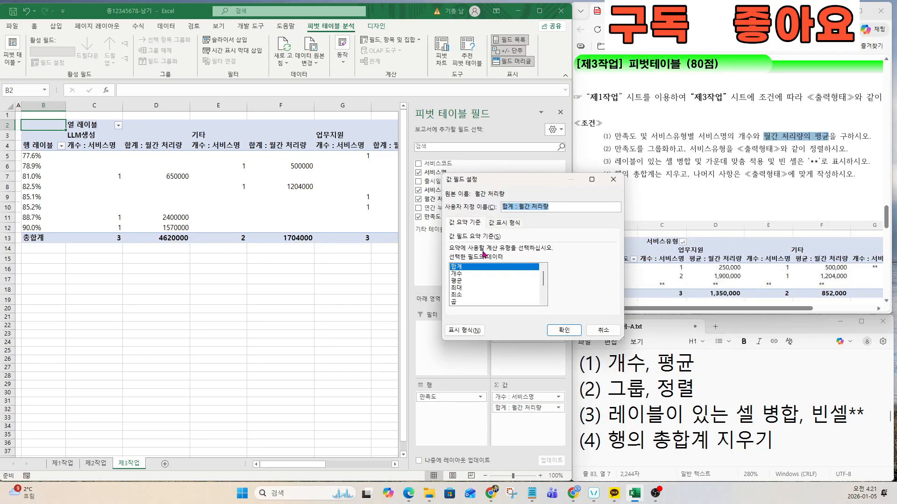
left_click(457, 282)
key("ctrl")
left_click(560, 331)
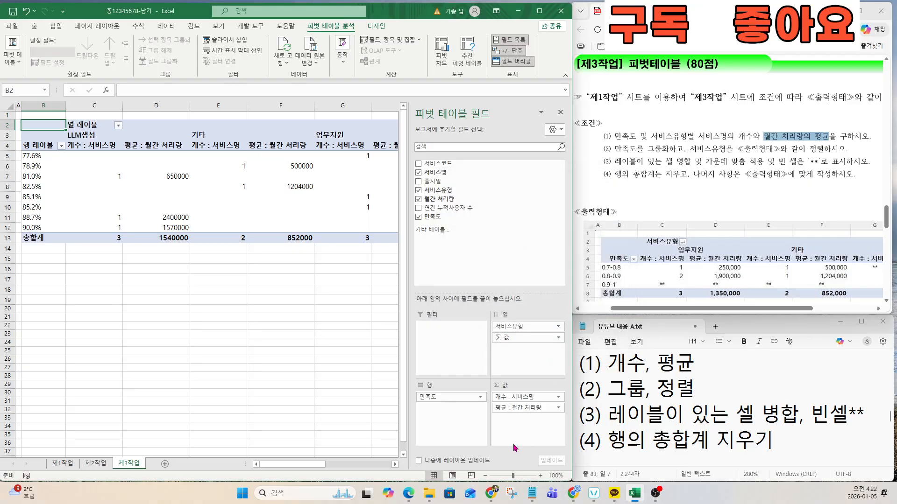
left_click_drag(603, 136, 854, 136)
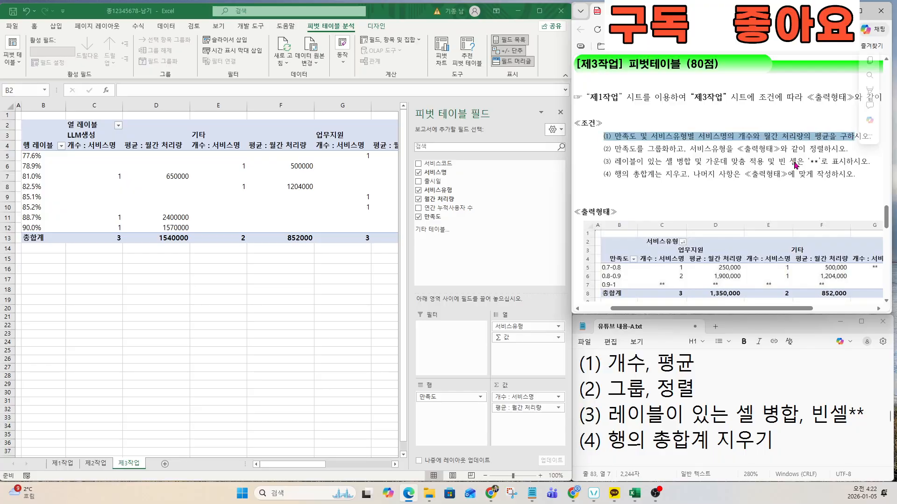
Step: Group the 만족도 row labels starting at 0.7, ending at 1, by 0.1
left_click(609, 402)
left_click_drag(580, 389, 725, 399)
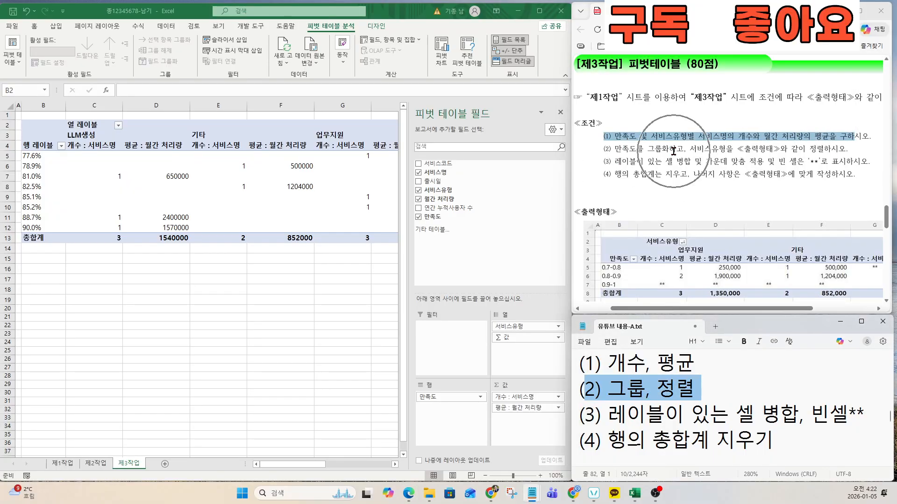
left_click(34, 188)
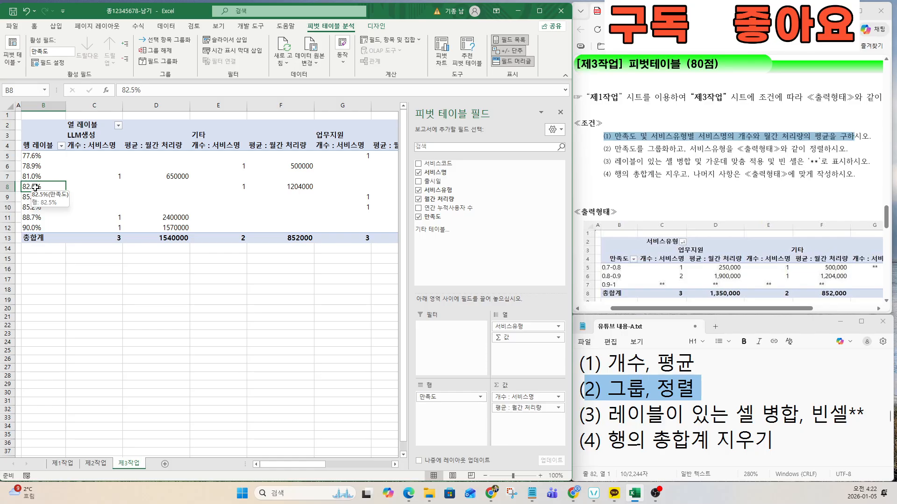
right_click(35, 187)
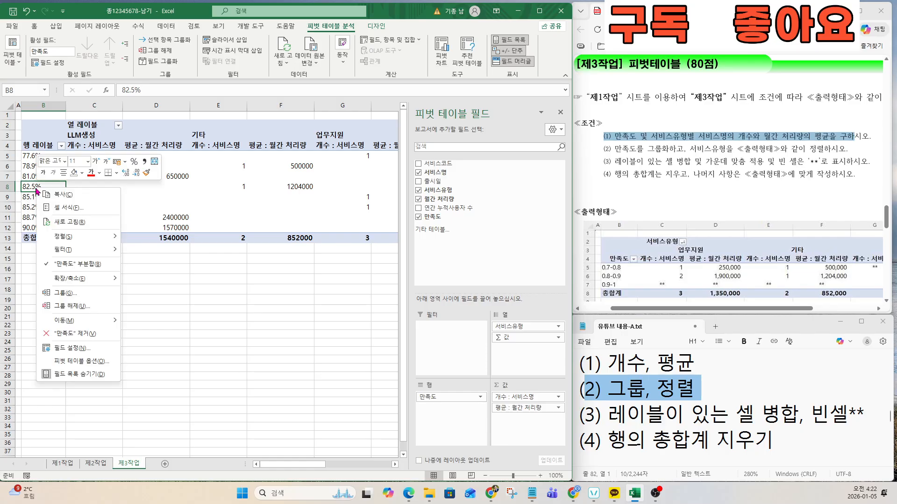
left_click(65, 293)
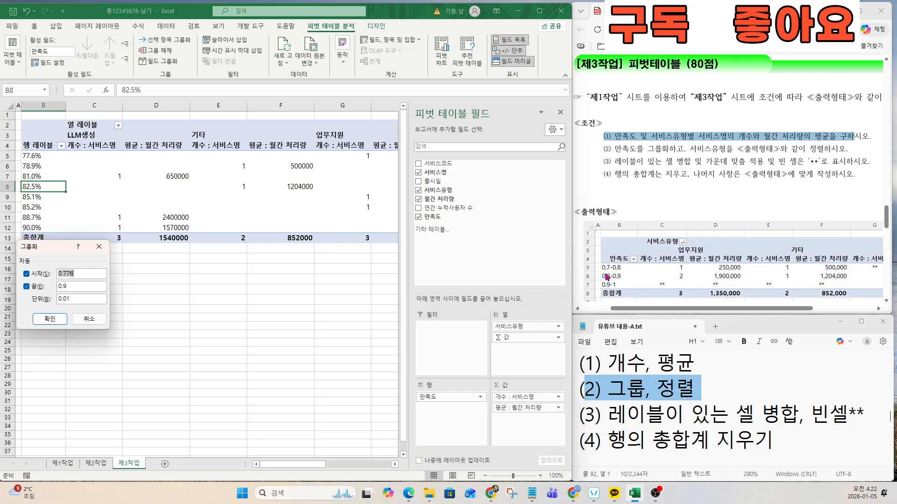
scroll(618, 285, "up", 4)
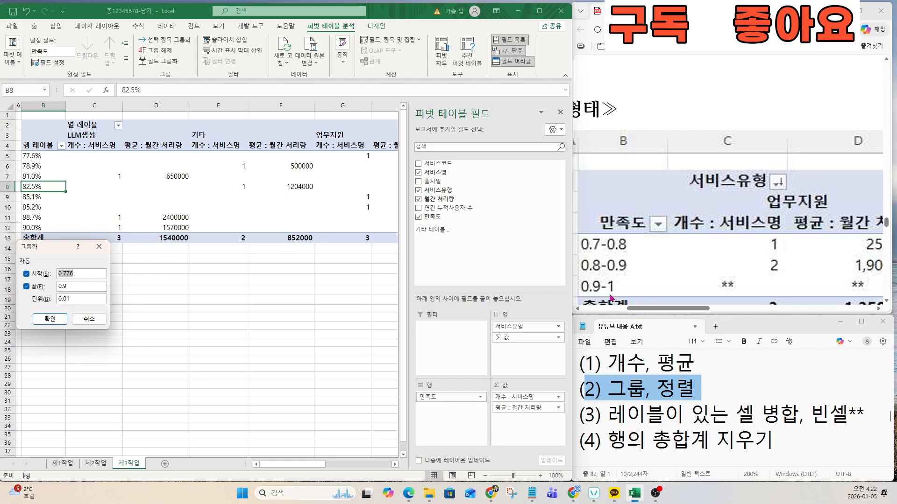
type("0.")
left_click_drag(74, 284, 40, 288)
type("1")
key("Tab")
type("0.")
left_click(54, 318)
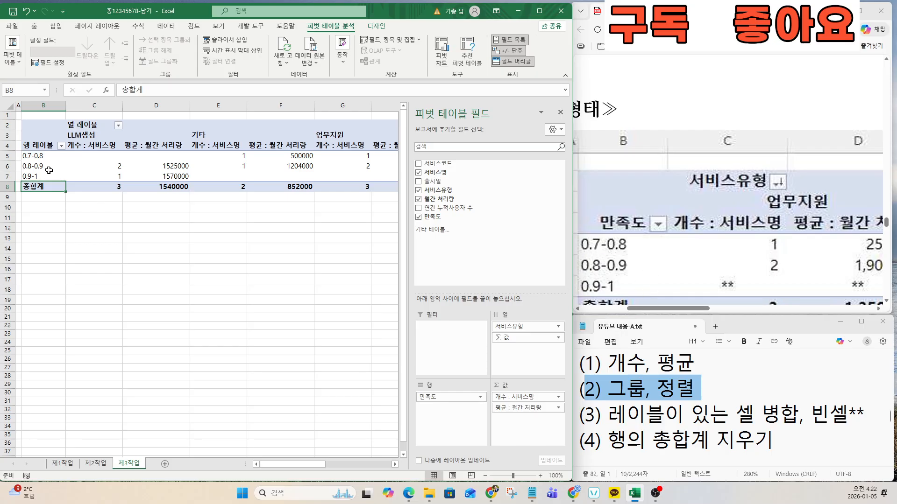
scroll(710, 265, "up", 3)
Step: Apply 텍스트 내림차순 정렬 to the column labels so 업무지원, 기타, LLM생성 appear in order
scroll(710, 266, "up", 3)
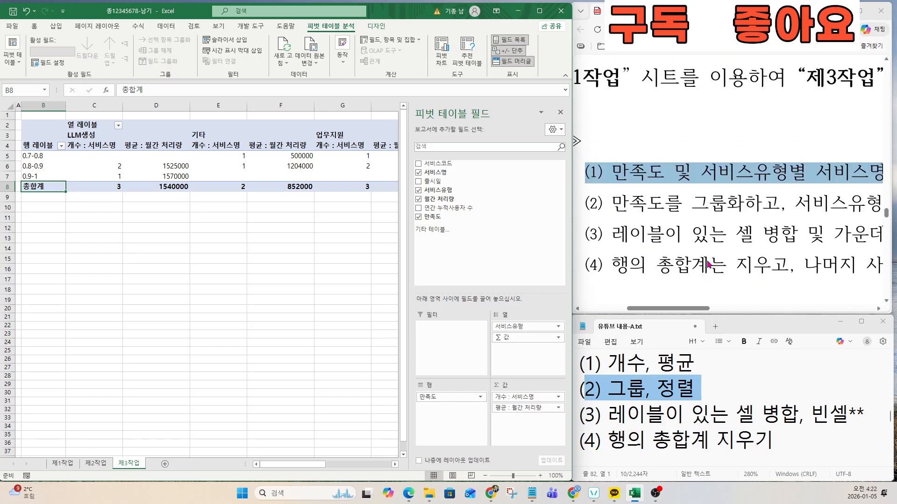
mouse_move(767, 313)
left_mouse_down()
mouse_move(806, 315)
mouse_move(756, 317)
left_mouse_up()
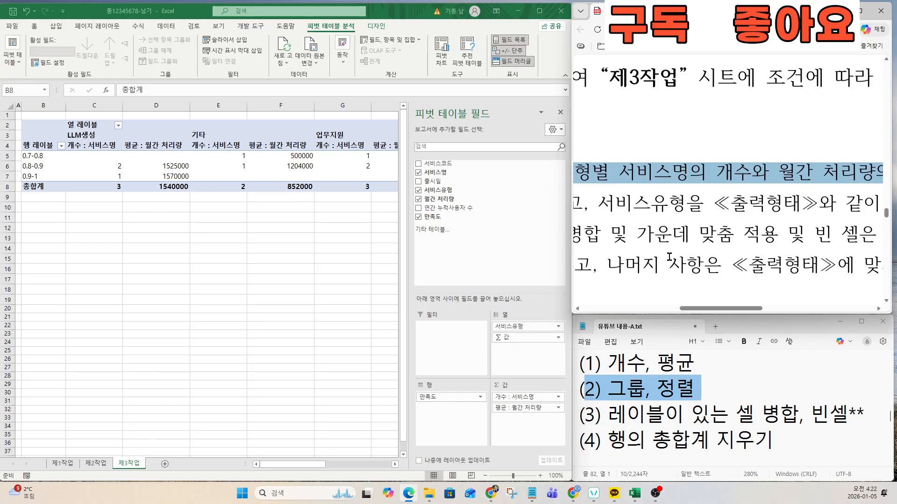
scroll(668, 257, "down", 6, "ctrl")
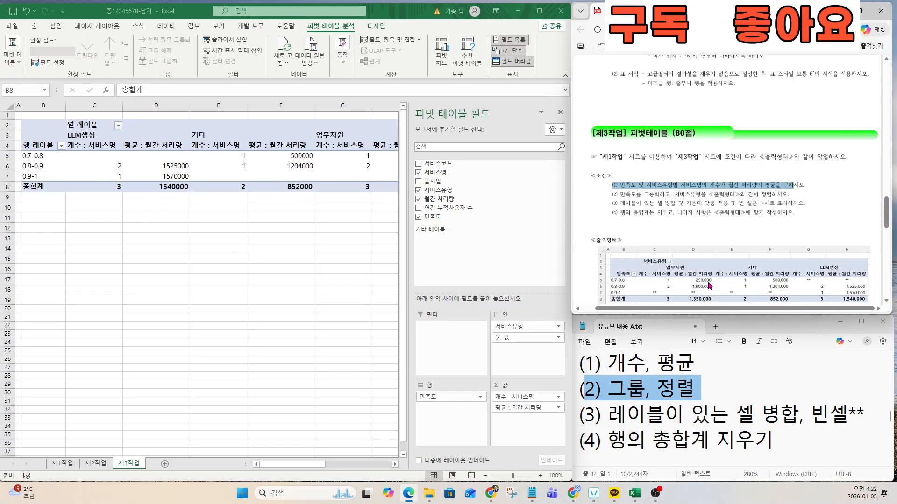
scroll(710, 286, "down", 3)
scroll(752, 272, "up", 3, "ctrl")
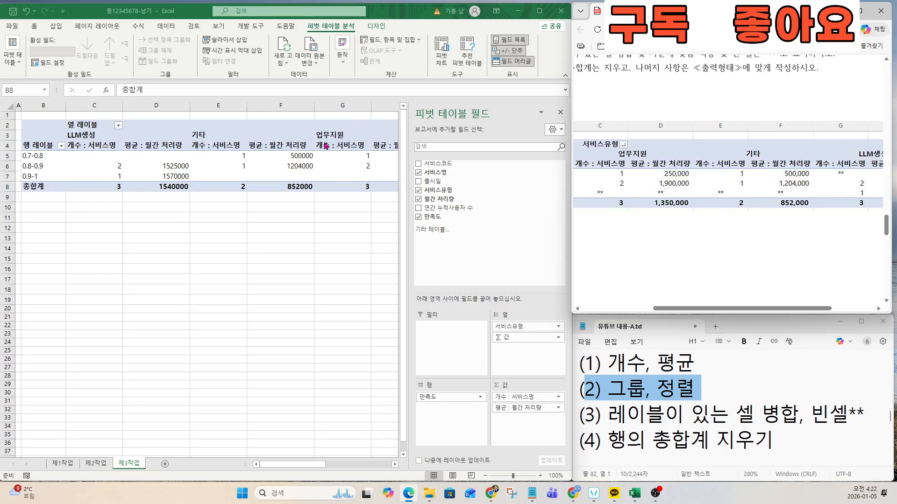
left_click(118, 126)
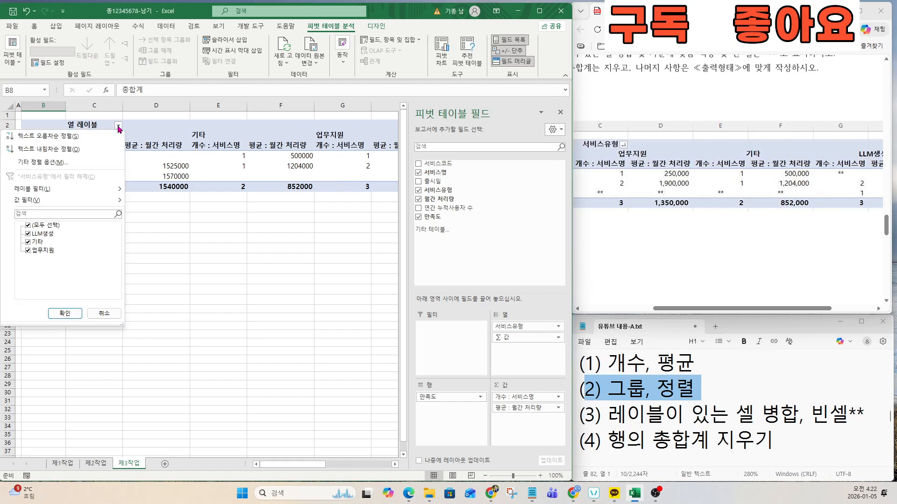
left_click(59, 154)
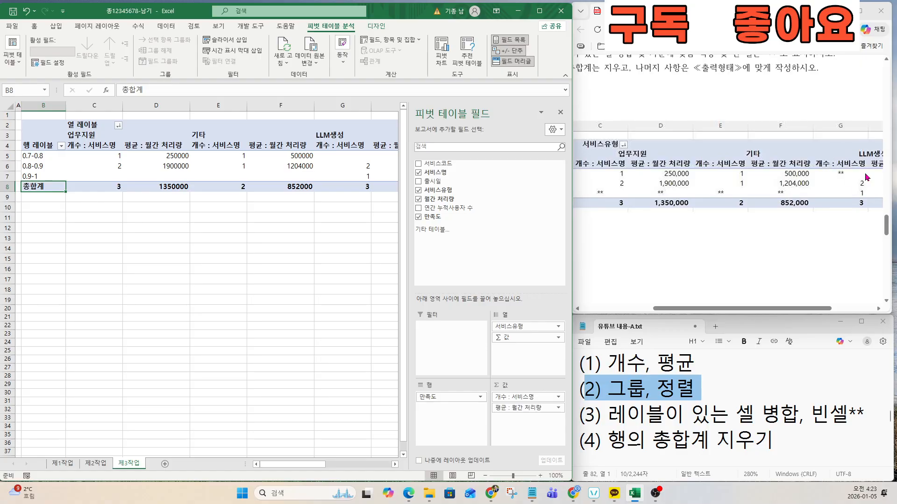
left_click(612, 415)
Step: Review condition (3) and the note about merged labels and empty-cell text
scroll(641, 269, "up", 3)
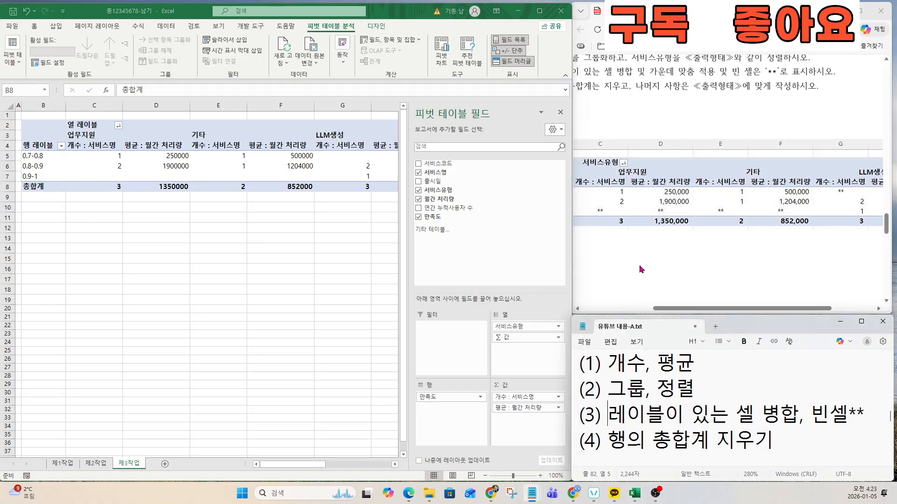
left_click_drag(712, 309, 665, 313)
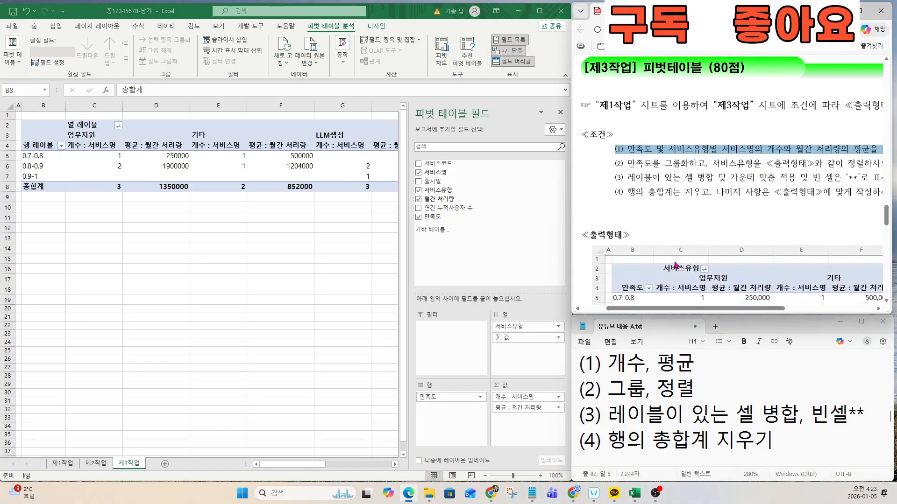
left_click_drag(626, 177, 880, 180)
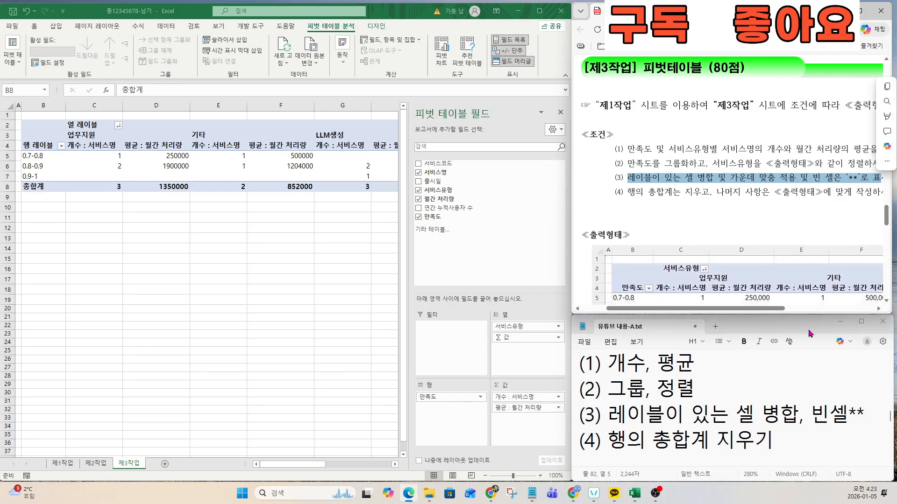
left_click(580, 417)
left_click_drag(580, 417, 865, 414)
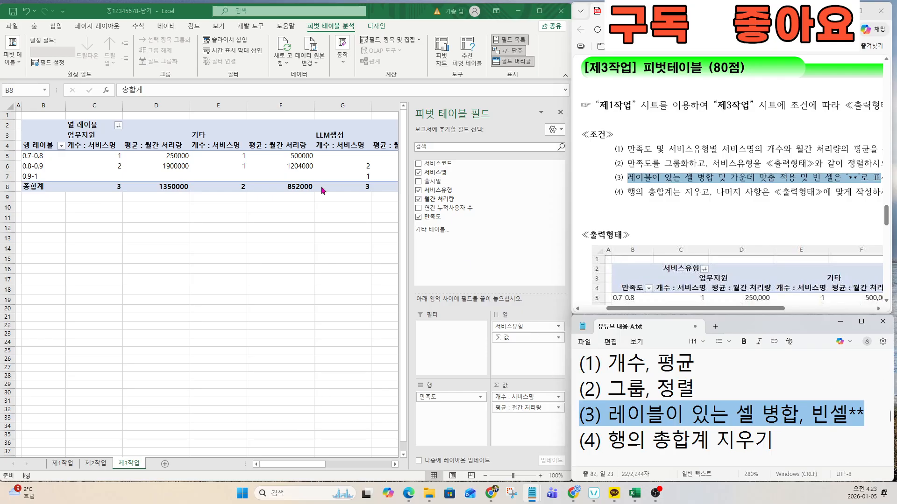
Step: In 피벗 테이블 옵션, enable 레이블이 있는 셀 병합 및 가운데 맞춤 and show ** for empty cells
left_click(146, 158)
right_click(146, 159)
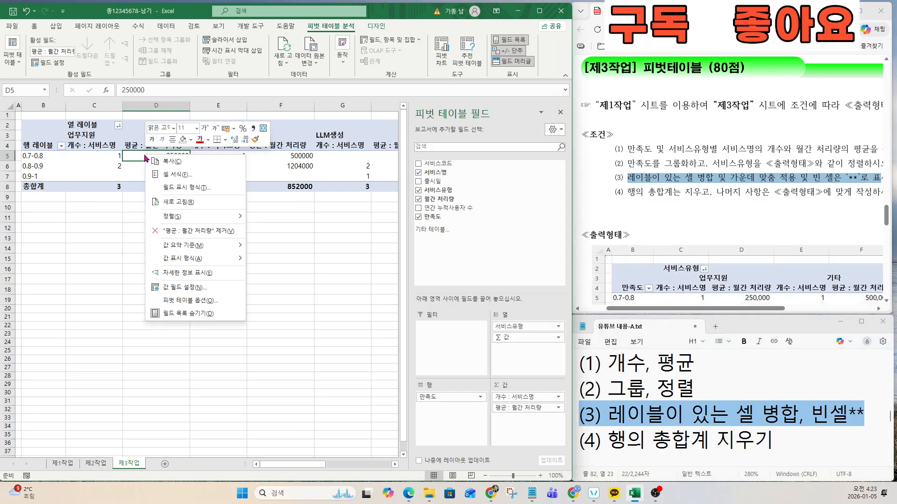
left_click(194, 301)
left_click(107, 210)
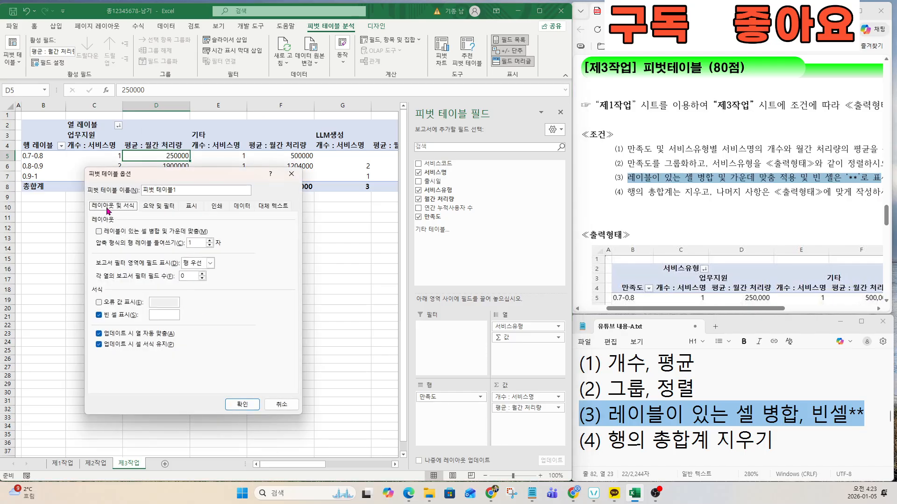
left_click(99, 233)
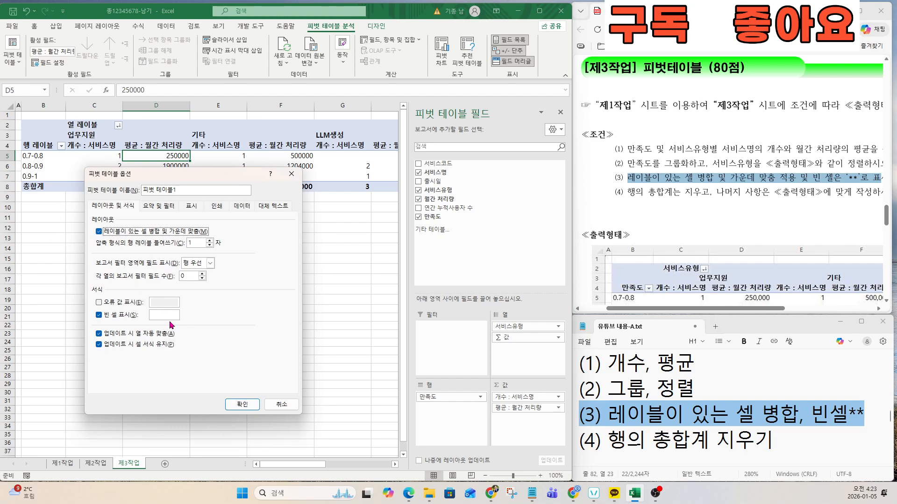
left_click(161, 315)
left_click(242, 405)
left_click(652, 417)
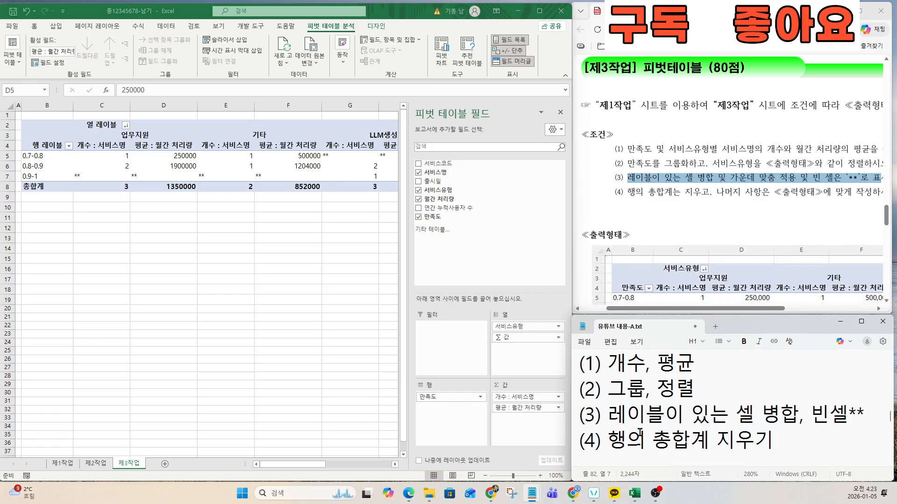
Step: Uncheck 행 총합계 표시 on the 요약 및 필터 tab of 피벗 테이블 옵션
left_click_drag(581, 442, 772, 440)
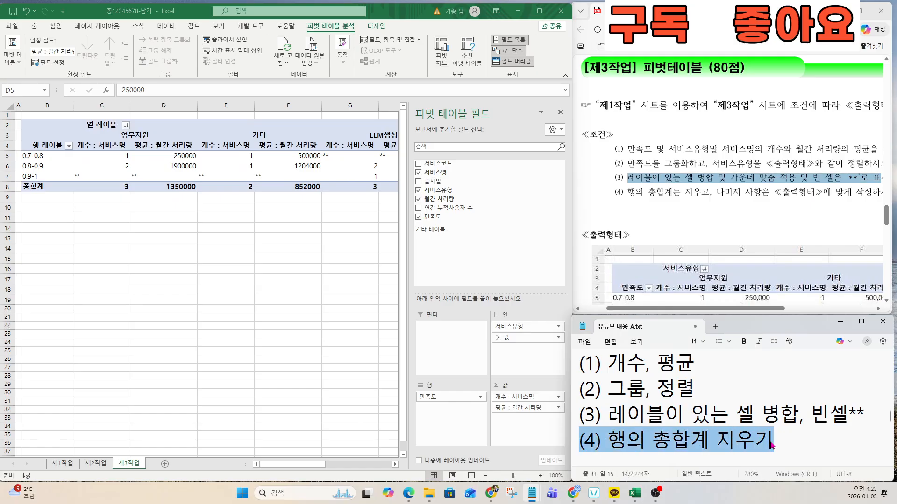
left_click_drag(615, 191, 700, 197)
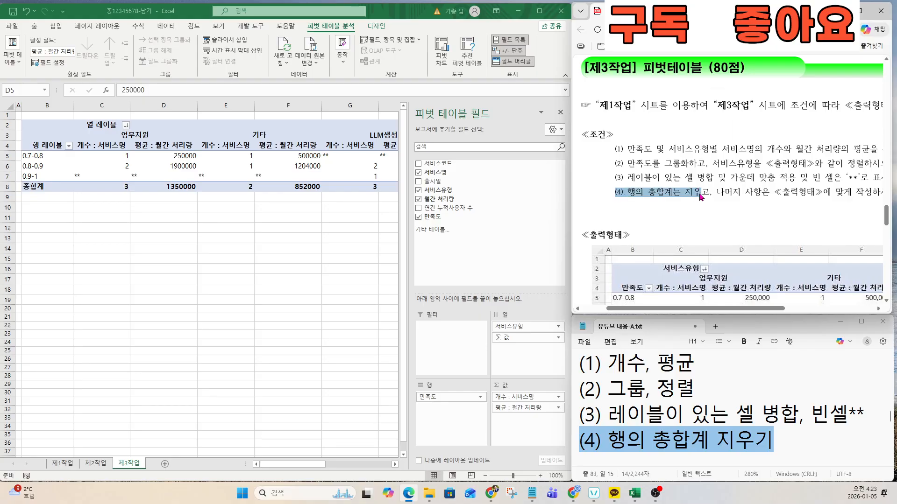
left_click(157, 156)
right_click(155, 156)
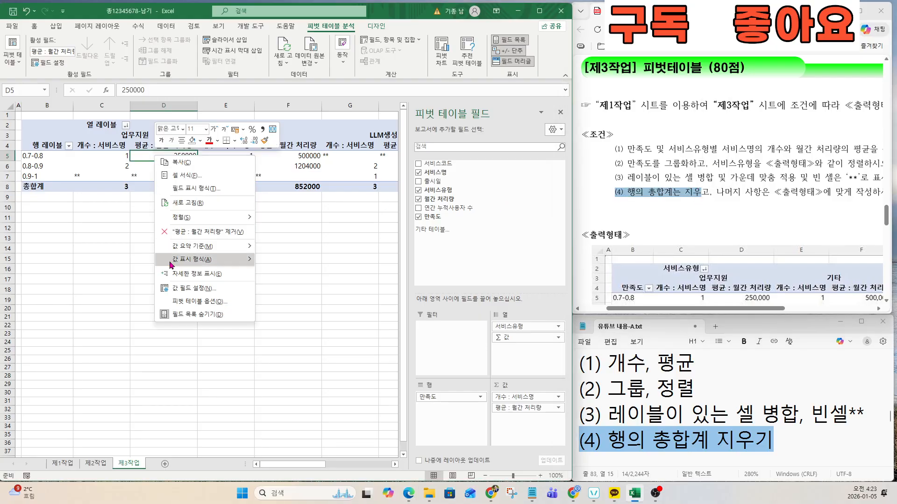
left_click(189, 302)
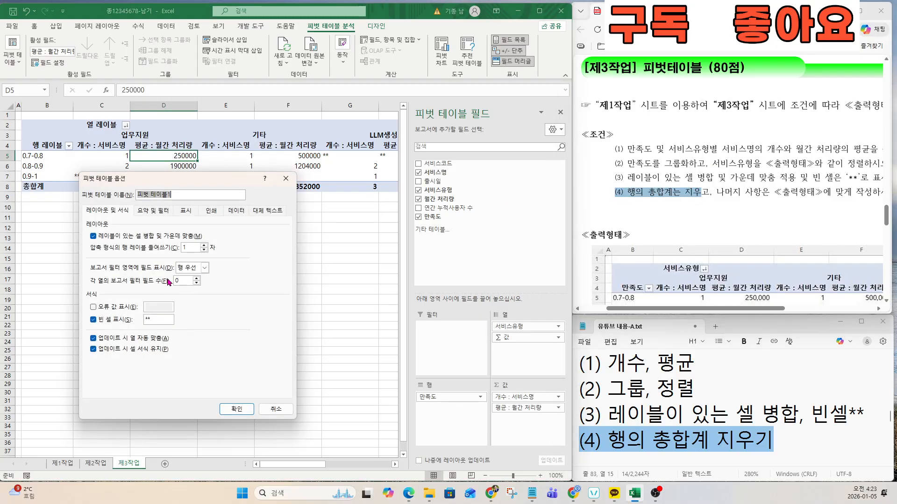
left_click(149, 211)
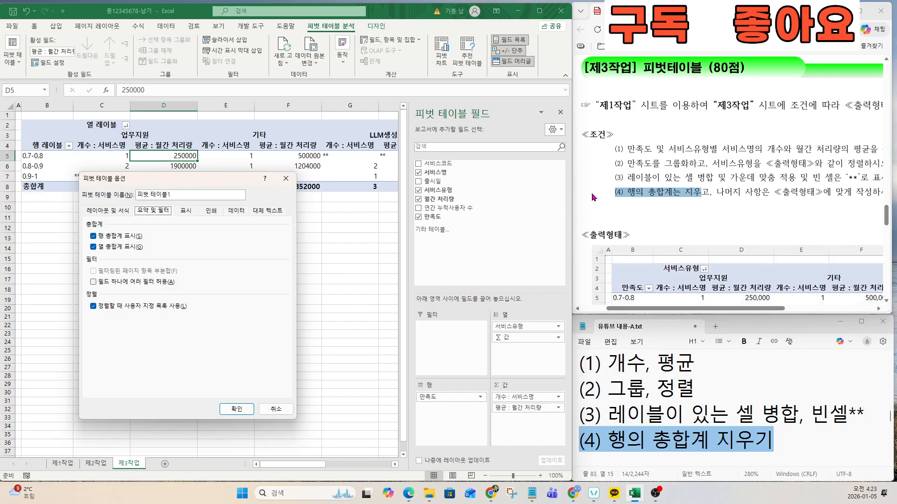
left_click(94, 236)
left_click(237, 408)
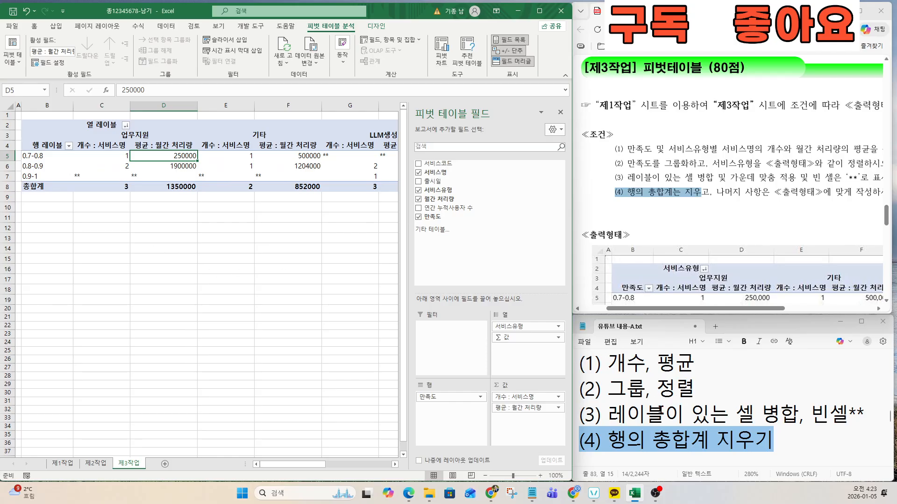
left_click(691, 192)
left_click_drag(707, 191, 622, 191)
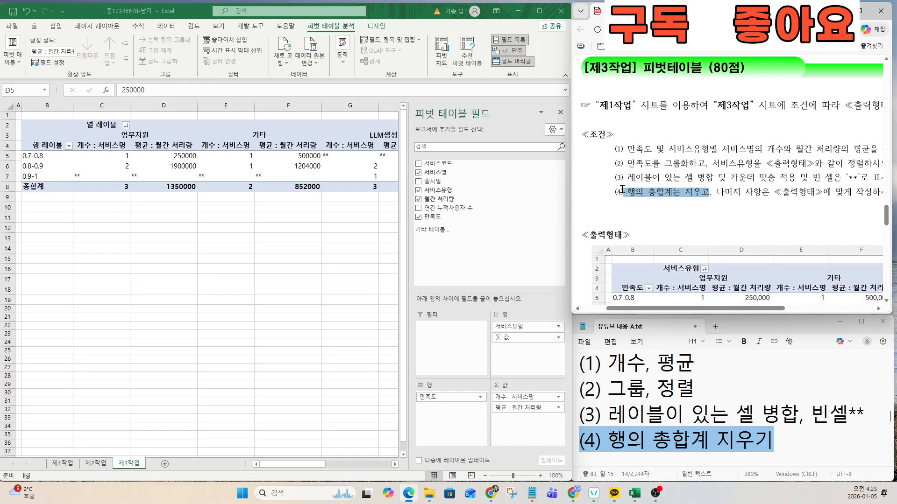
left_click_drag(727, 191, 823, 191)
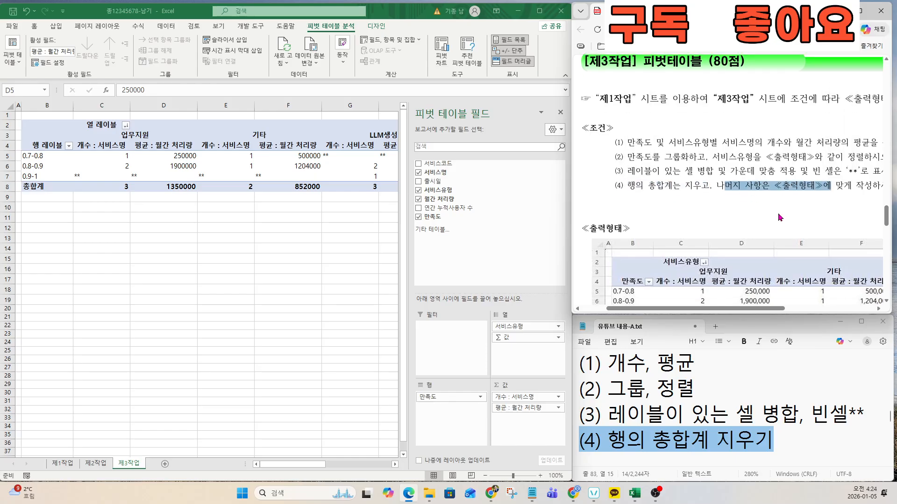
scroll(779, 217, "down", 3)
left_click(713, 396)
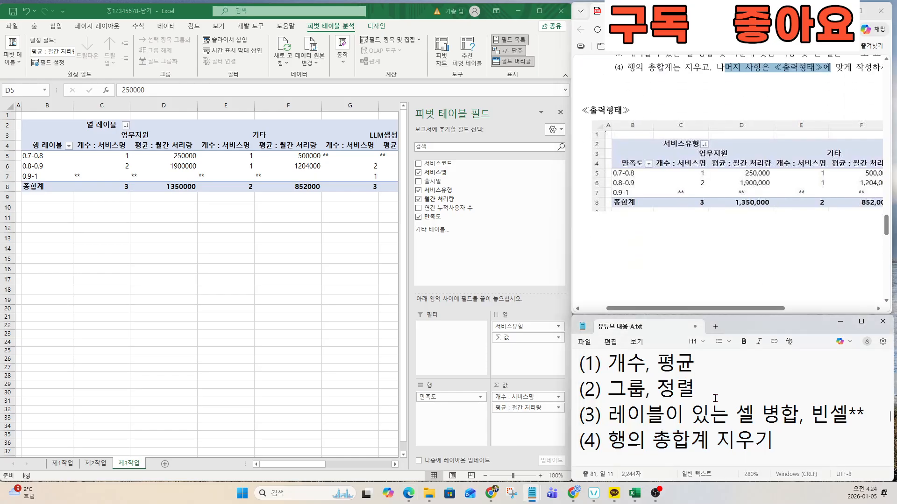
key("Down")
key("Down")
key("Down")
key("Down")
key("Down")
key("Down")
key("Down")
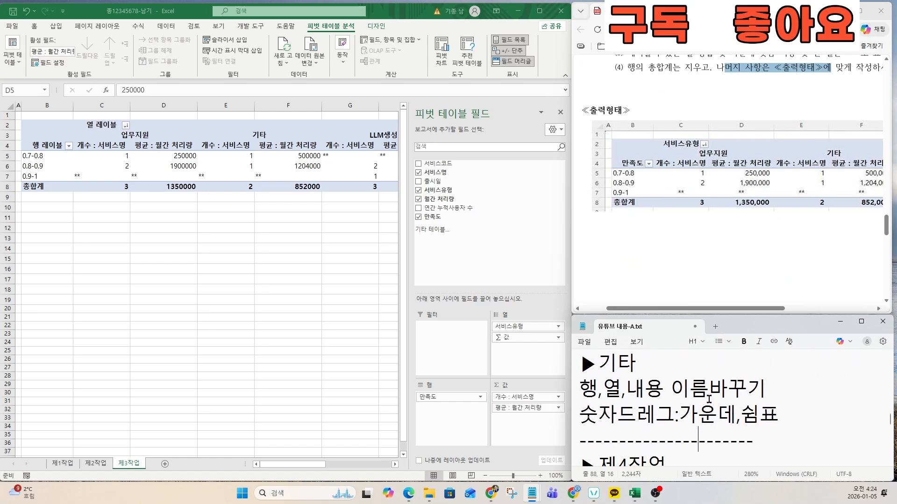
left_click(645, 389)
left_click_drag(580, 387, 658, 389)
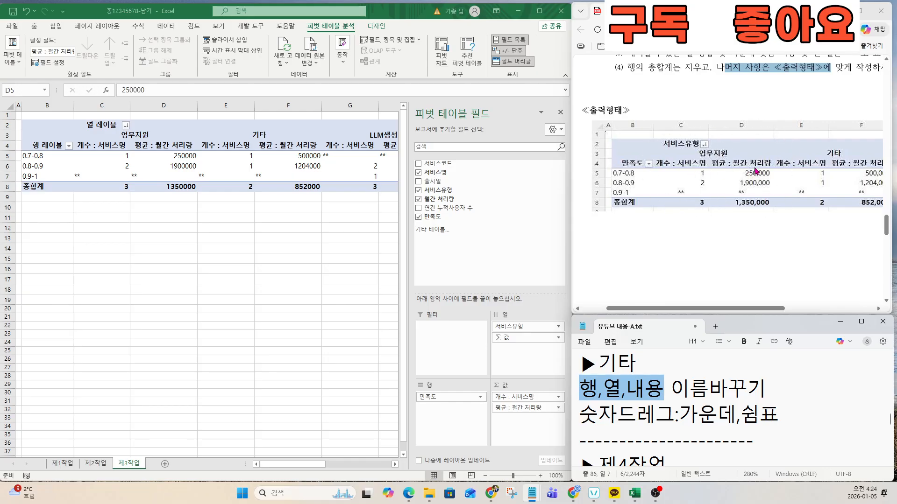
left_click_drag(762, 309, 736, 311)
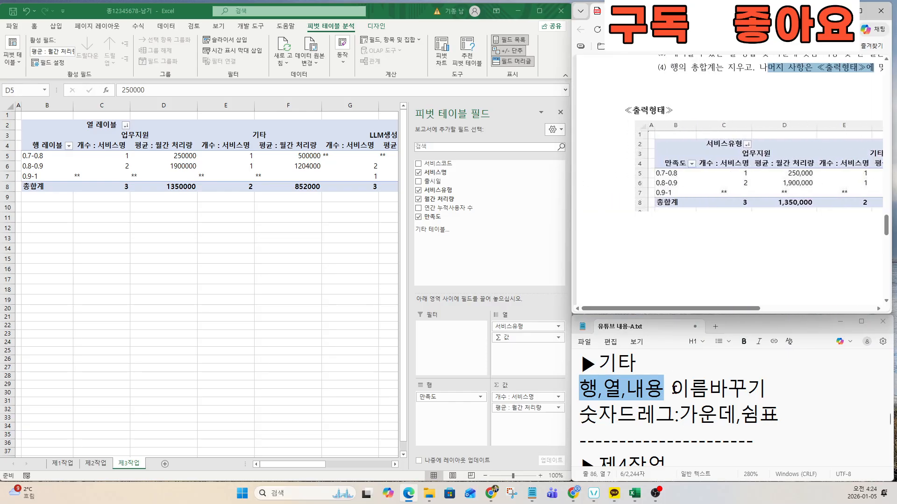
left_click(670, 387)
left_click_drag(780, 415, 561, 394)
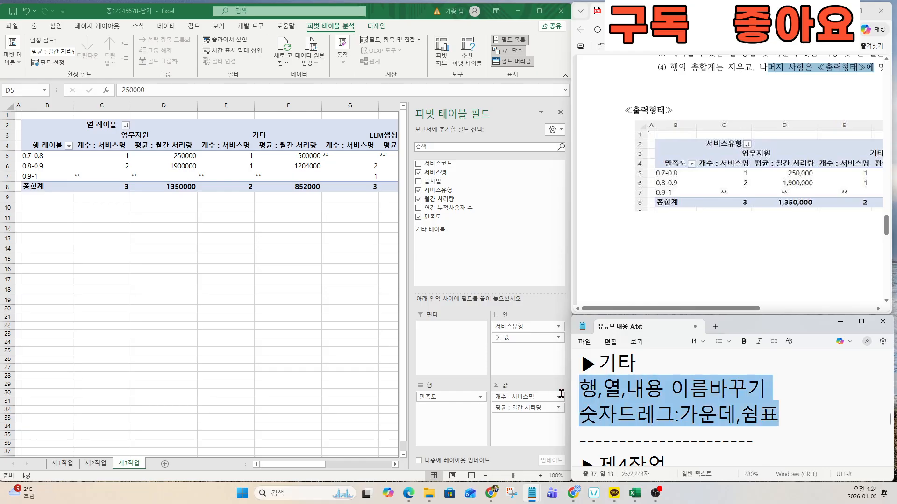
Step: Rename the row labels header in B4 from 행 레이블 to 만족도
key("ctrl")
key("ctrl")
key("ctrl")
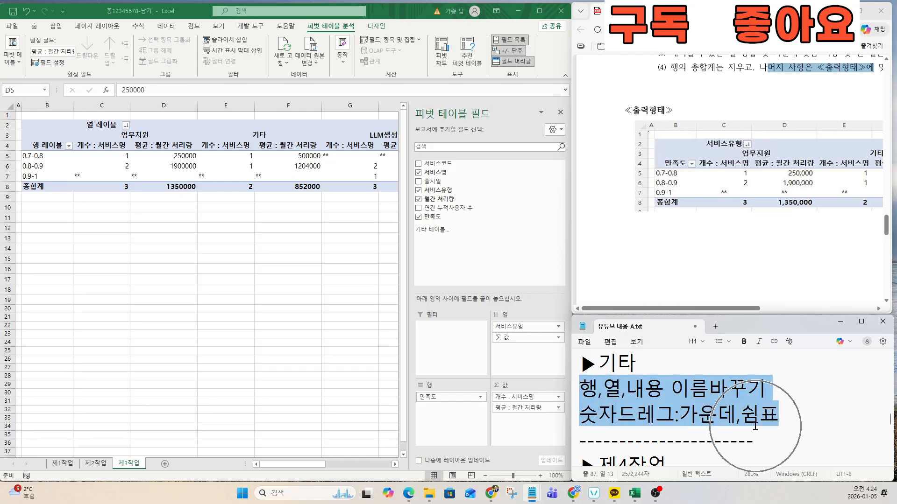
left_click(48, 146)
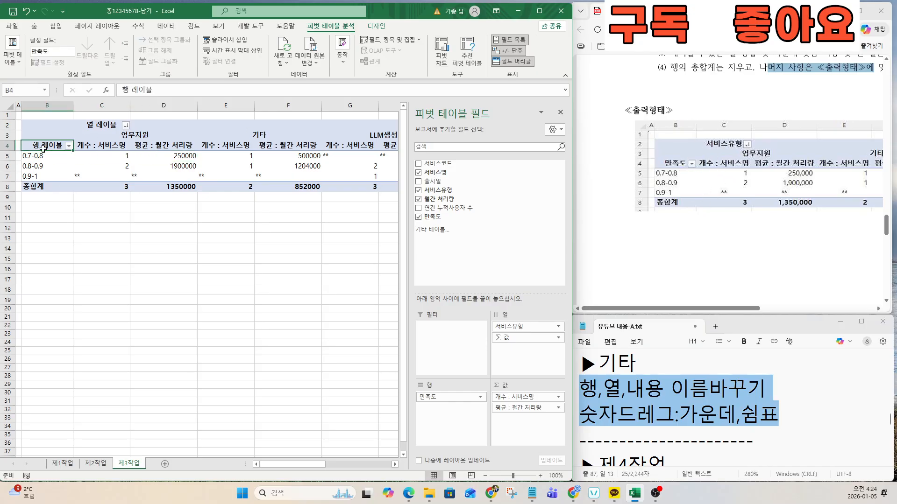
double_click(44, 147)
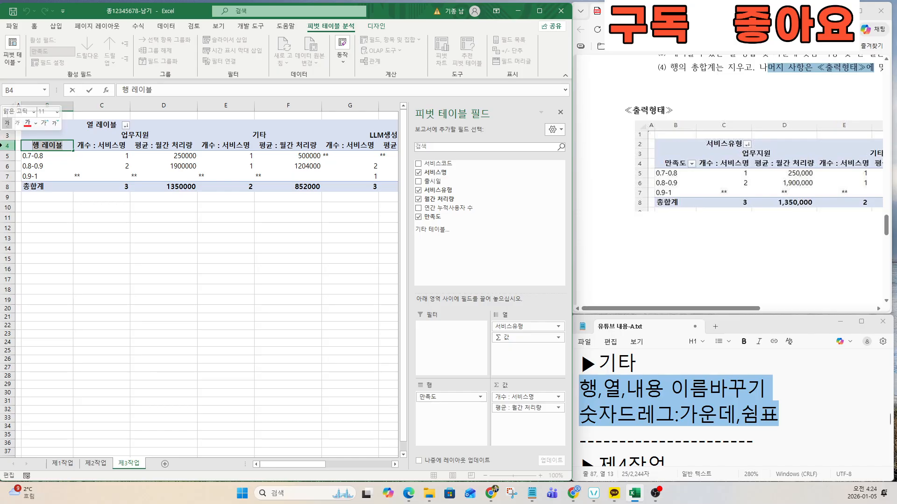
type("AKSW")
key("BackSpace")
key("BackSpace")
key("BackSpace")
key("BackSpace")
key("Hangul")
type("만")
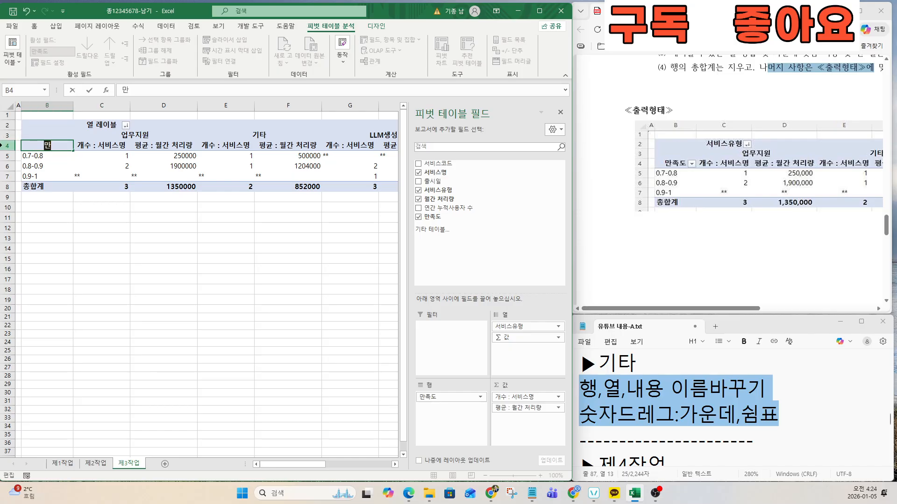
type("족도")
key("Return")
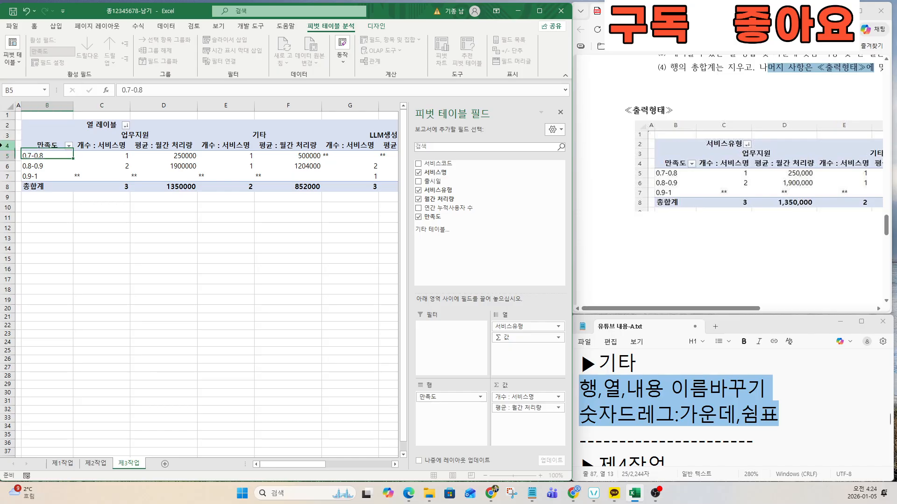
Step: Rename the column labels header in C2 from 열 레이블 to 서비스유형
key("ctrl")
key("ctrl")
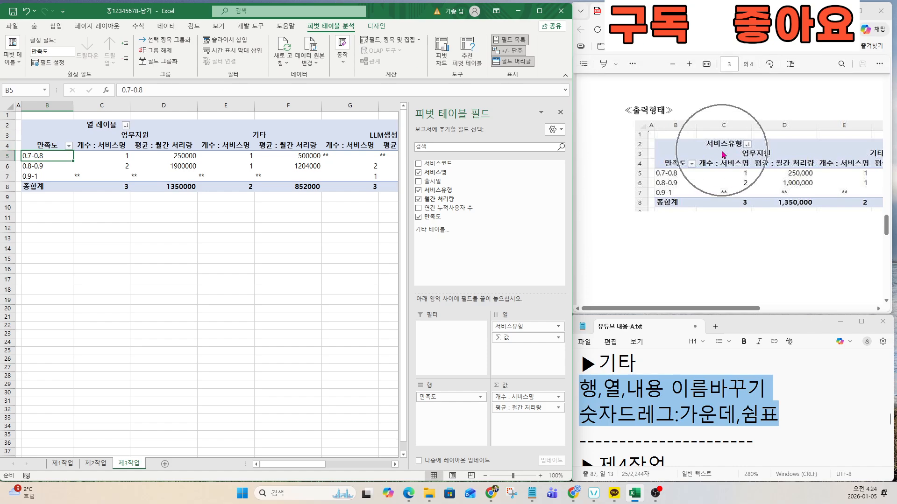
double_click(90, 126)
left_click_drag(117, 125, 42, 125)
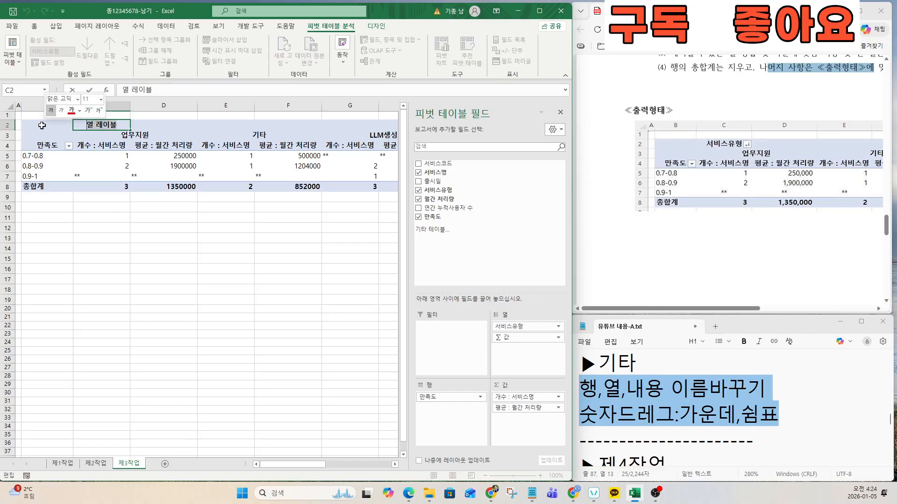
type("서비스유형")
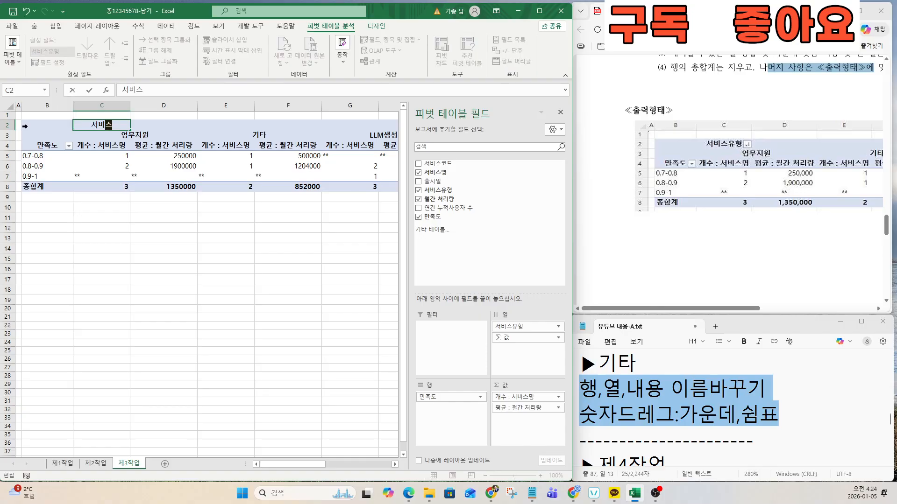
key("Return")
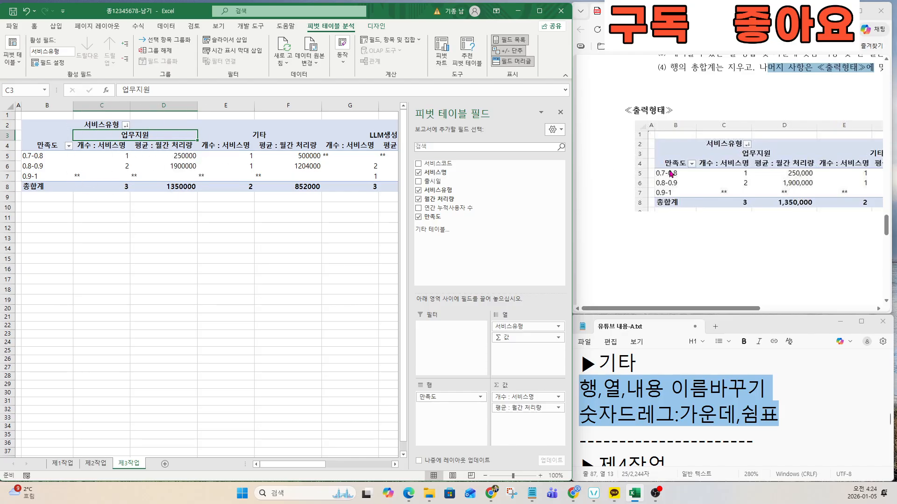
key("ctrl")
key("ctrl")
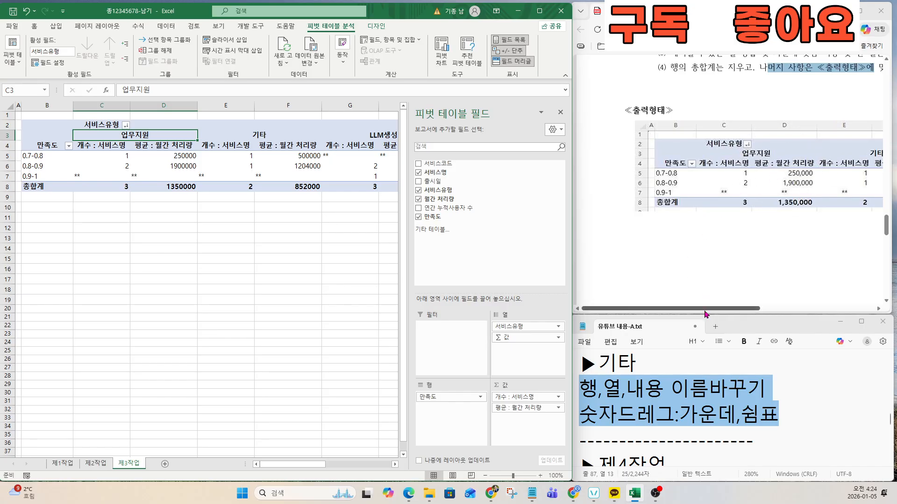
scroll(752, 269, "down", 4)
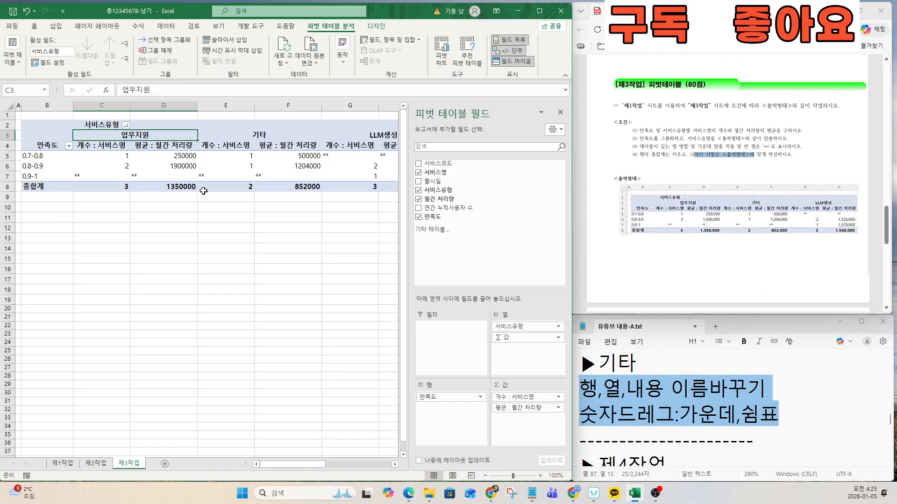
Step: Center the pivot values in C5:H8 and apply Comma Style thousands separators
left_click(106, 159)
scroll(105, 157, "down", 2)
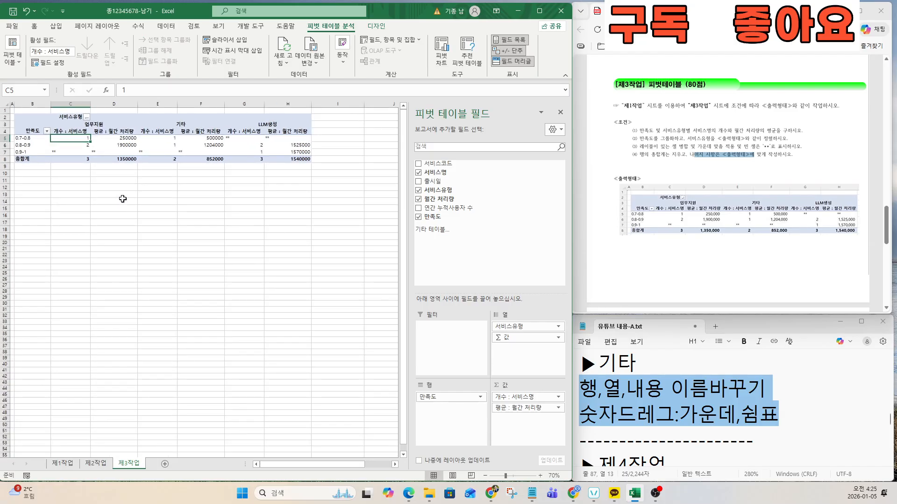
scroll(123, 199, "up", 1)
mouse_move(40, 145)
left_mouse_down()
mouse_move(160, 147)
mouse_move(295, 172)
left_mouse_up()
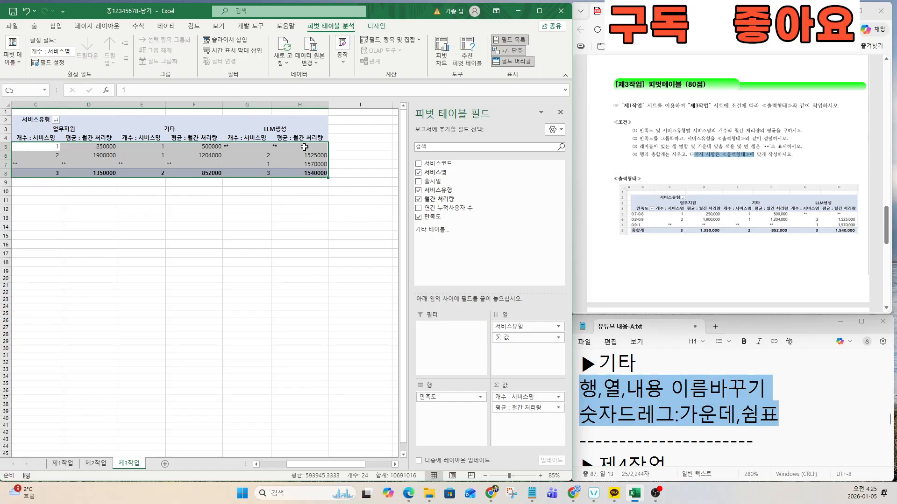
left_click(34, 27)
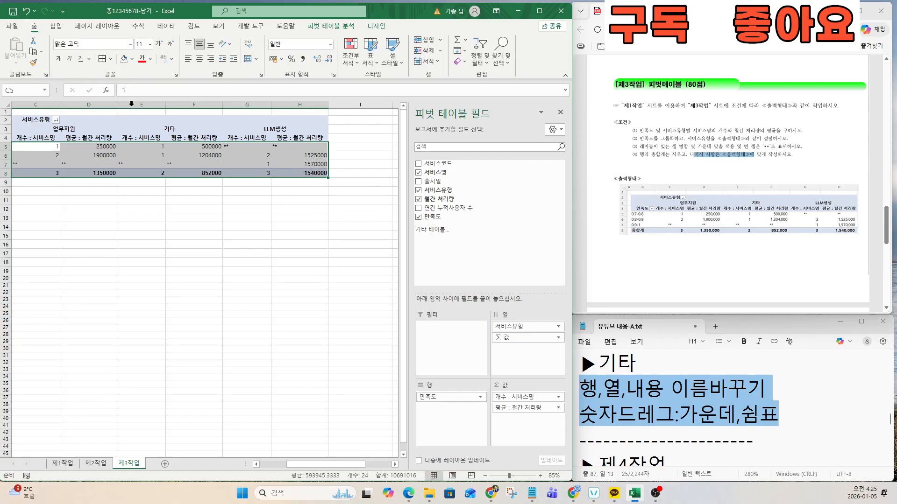
left_click(200, 59)
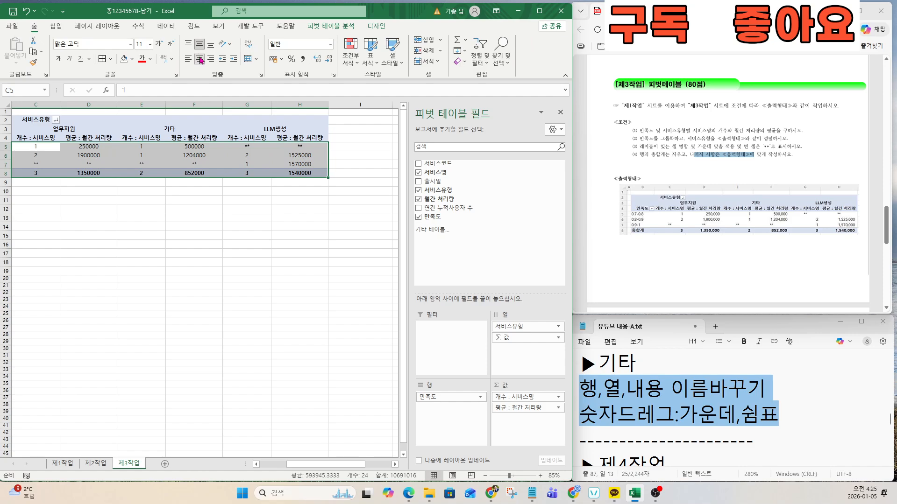
left_click(302, 59)
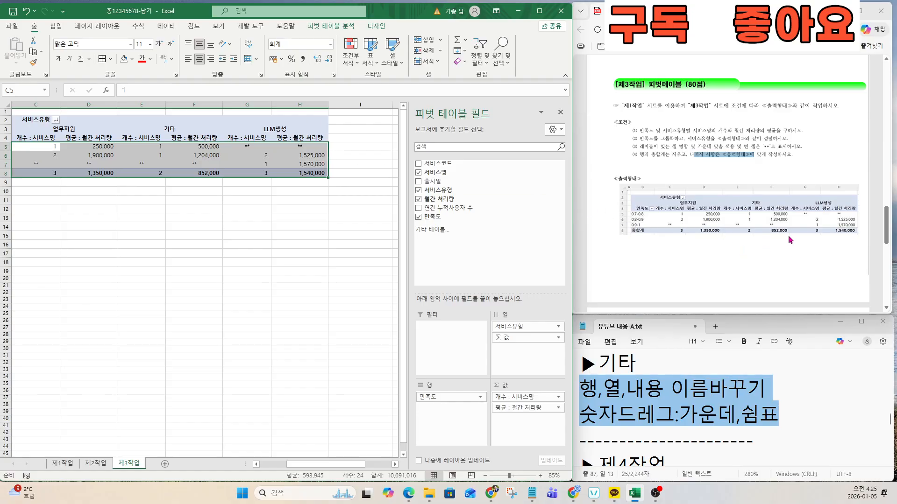
scroll(789, 237, "up", 2, "ctrl")
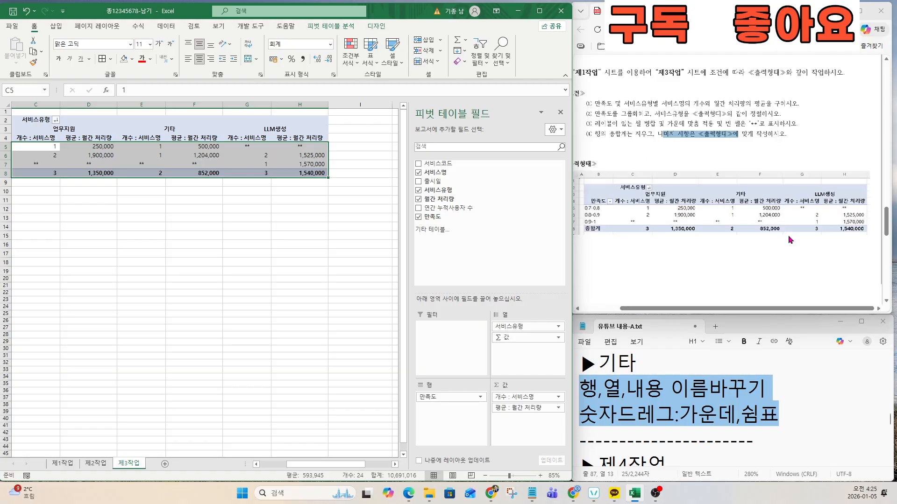
left_click(215, 226)
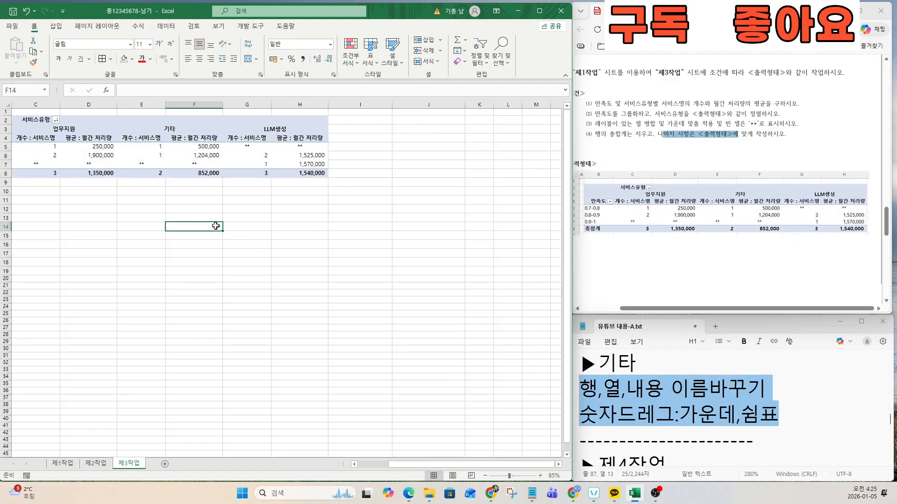
Step: Read condition (4) and the 제4작업 chart notes about the axis and legends
left_click(662, 393)
left_click_drag(587, 134, 783, 131)
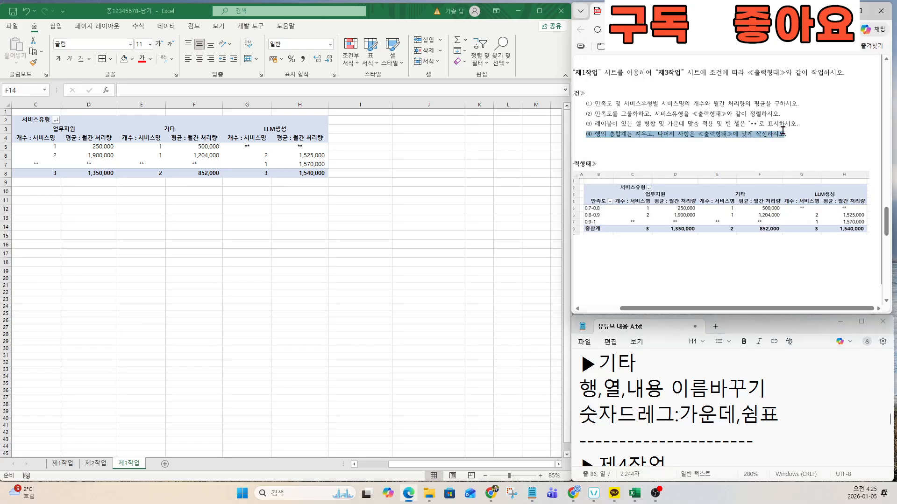
left_click(264, 269)
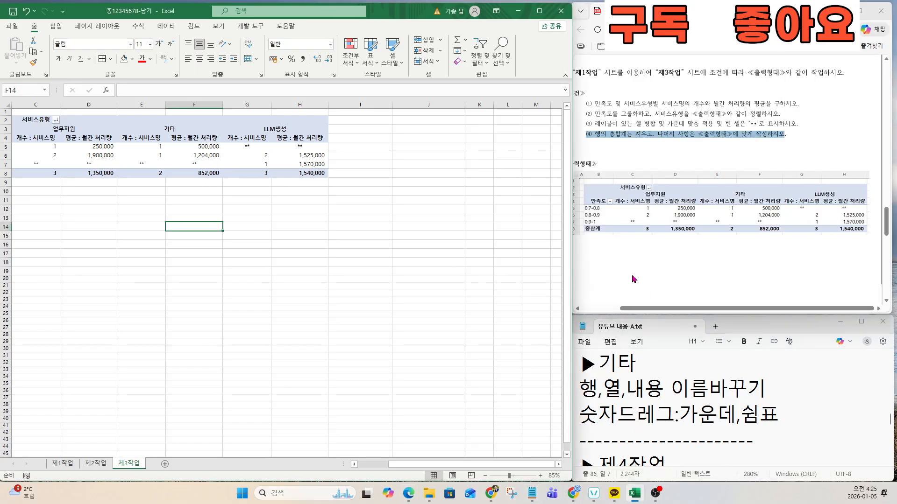
left_click(630, 419)
key("Down")
key("Down")
key("Down")
key("Down")
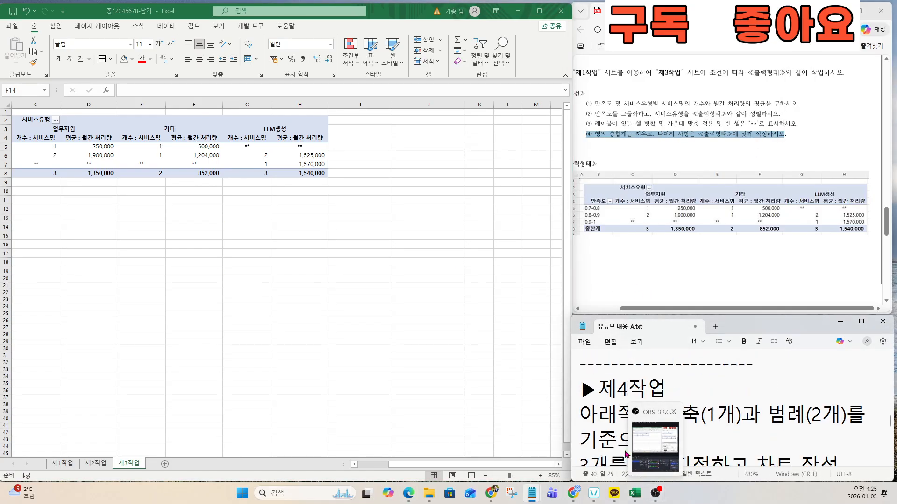
key("Down")
left_click(617, 420)
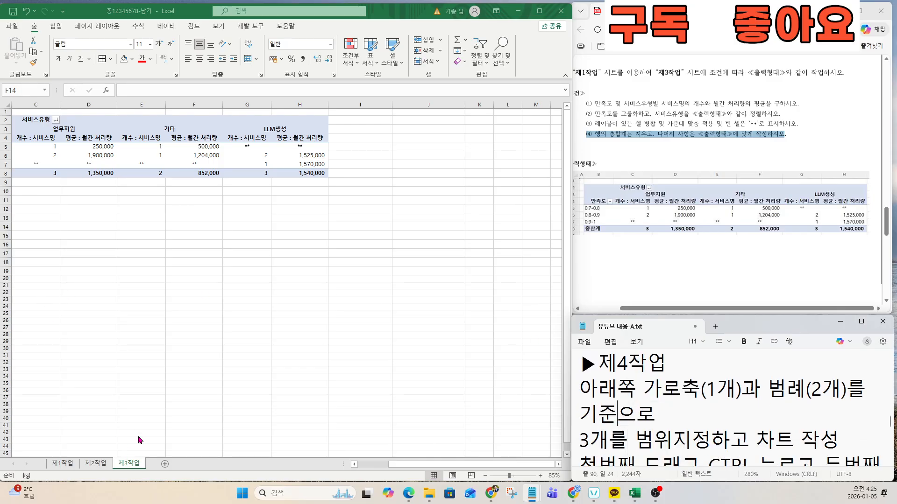
left_click(662, 388)
scroll(682, 265, "down", 10)
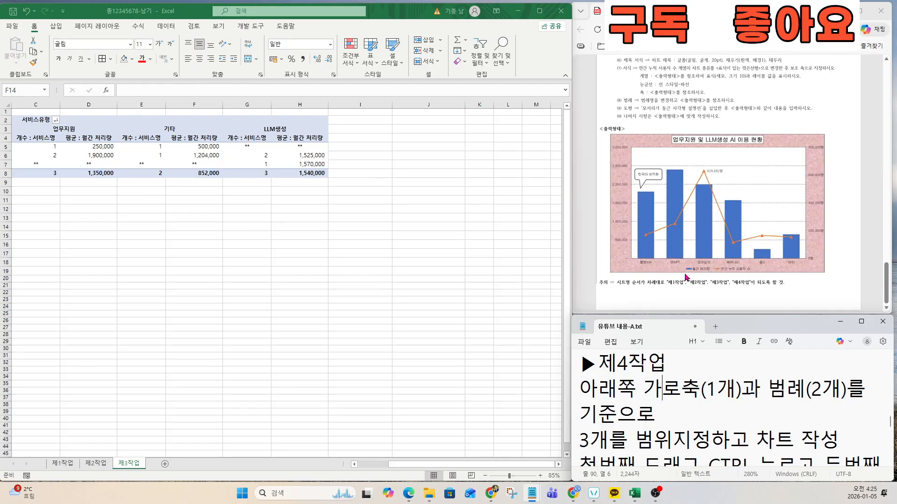
scroll(686, 277, "up", 2)
Step: Study the exam's sample chart and the note on the axis and two legends
left_click(625, 310)
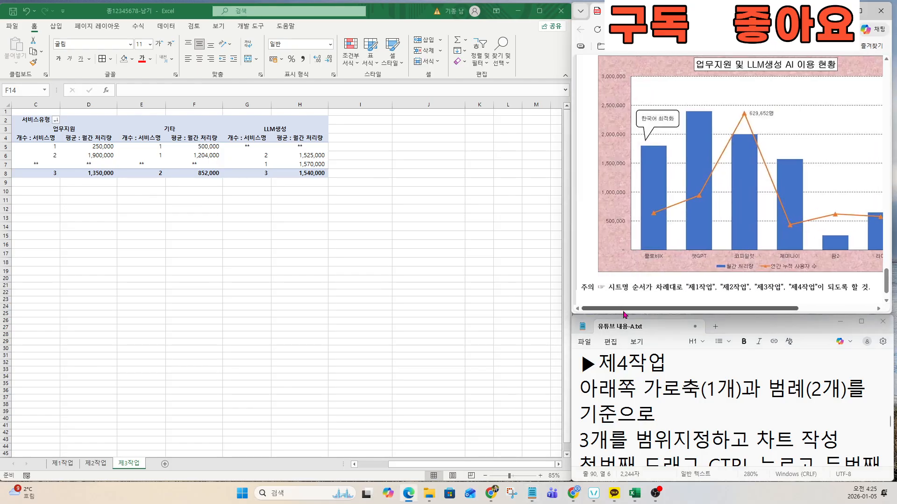
left_click_drag(624, 312, 644, 312)
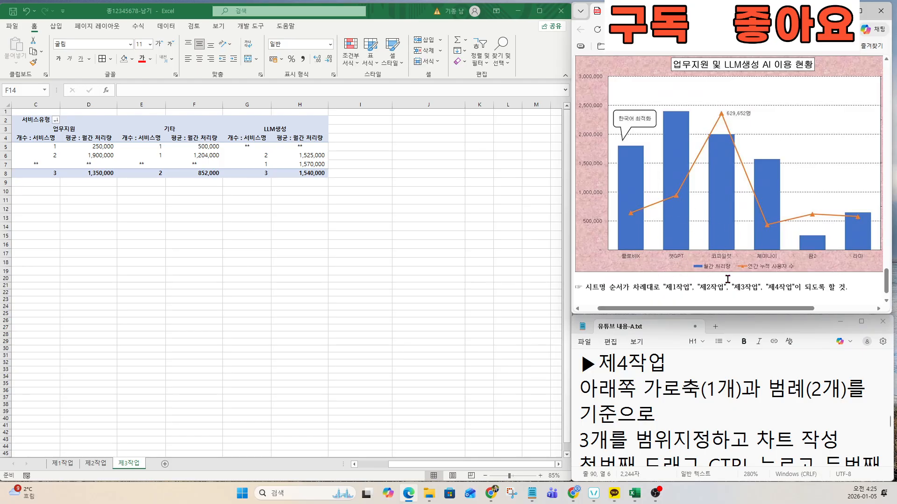
left_click(764, 275)
left_click_drag(581, 388, 846, 439)
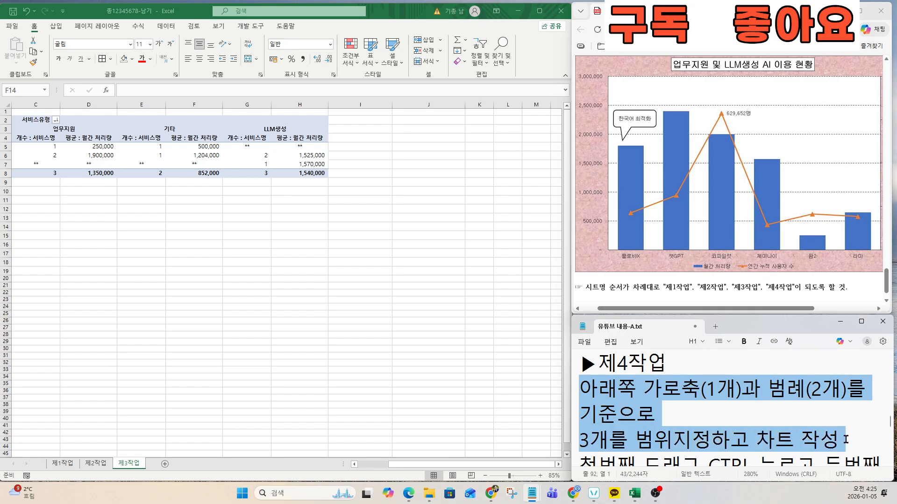
left_click(142, 213)
Step: On 제1작업, try selecting the service name, 월간 처리량 and 연간 누적 사용자 수 columns
left_click(62, 464)
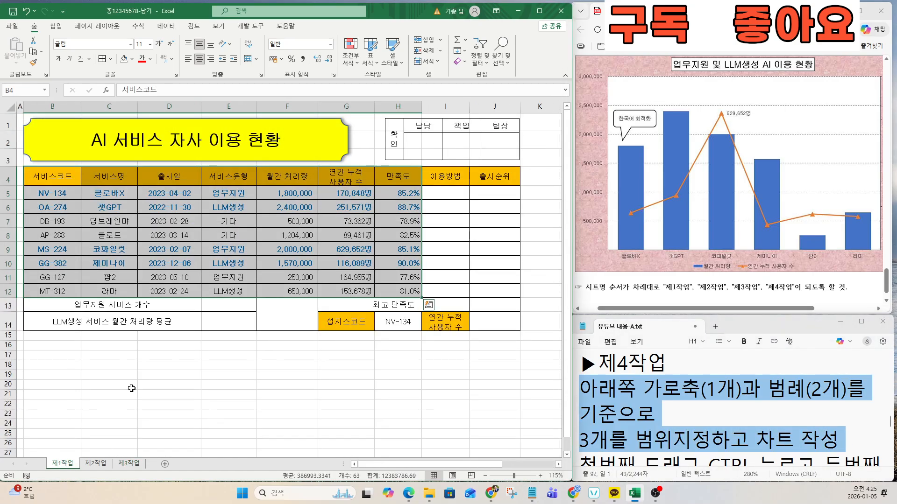
left_click(82, 224)
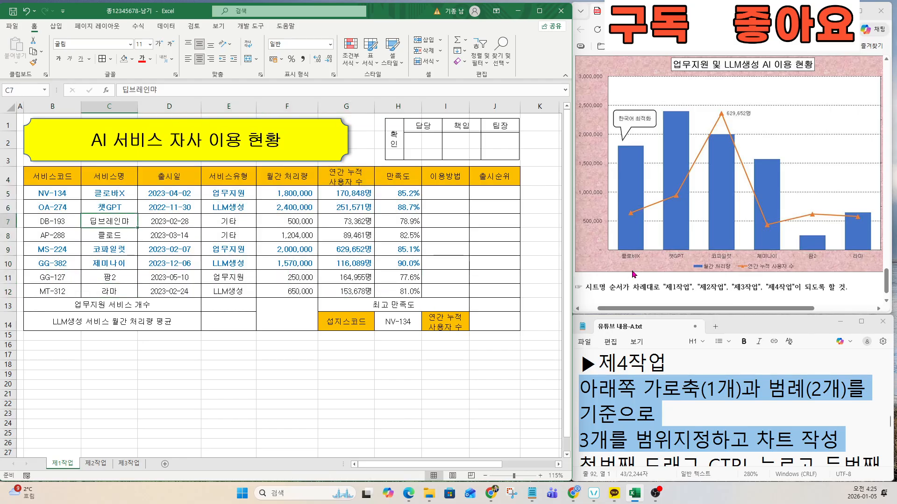
left_click_drag(104, 176, 104, 290)
key("ctrl+q")
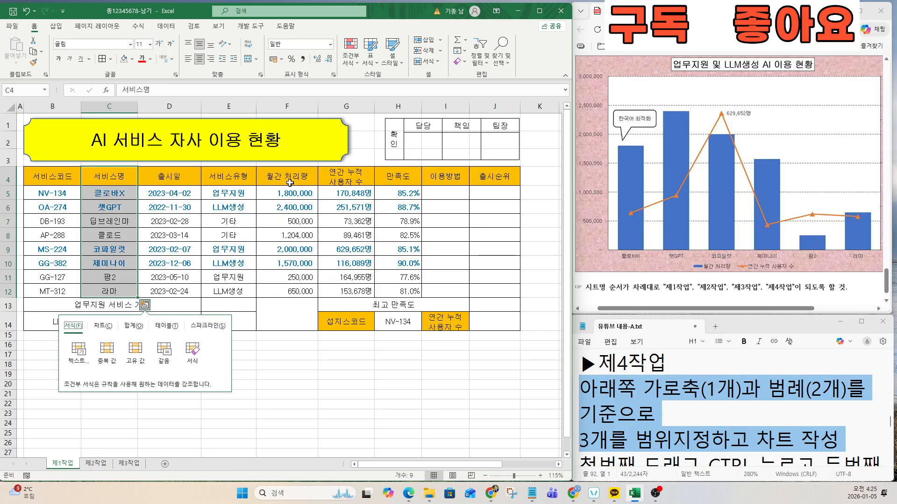
left_click_drag(290, 182, 294, 292)
key("ctrl+q")
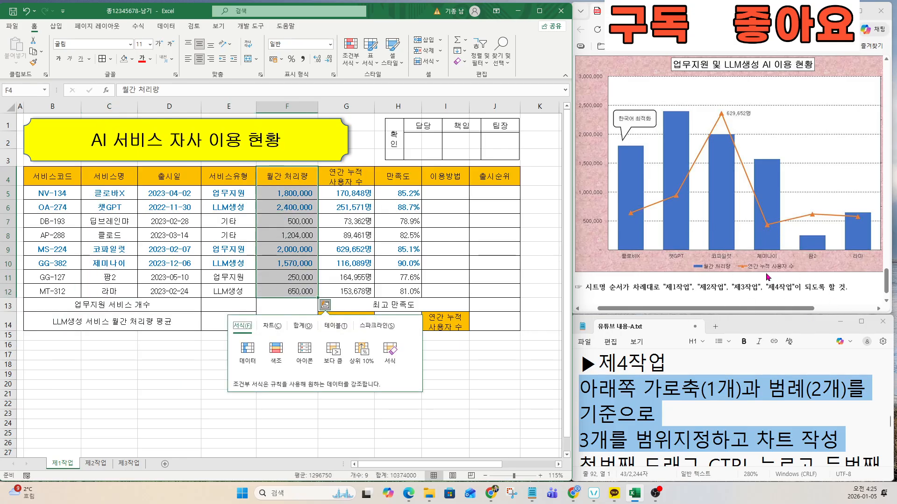
left_click_drag(328, 179, 341, 294)
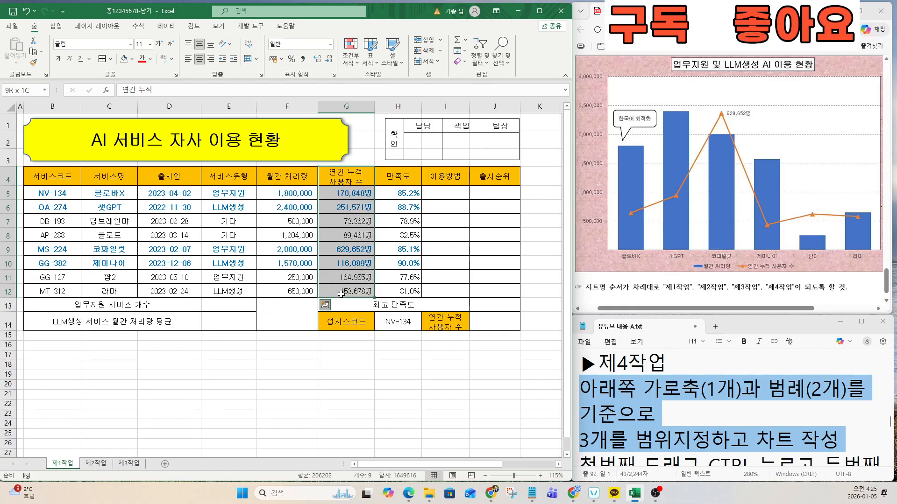
left_click_drag(109, 178, 110, 291)
Step: Check the selection tip in the notes, then select C4:C12 together with F4:G12
left_click(639, 415)
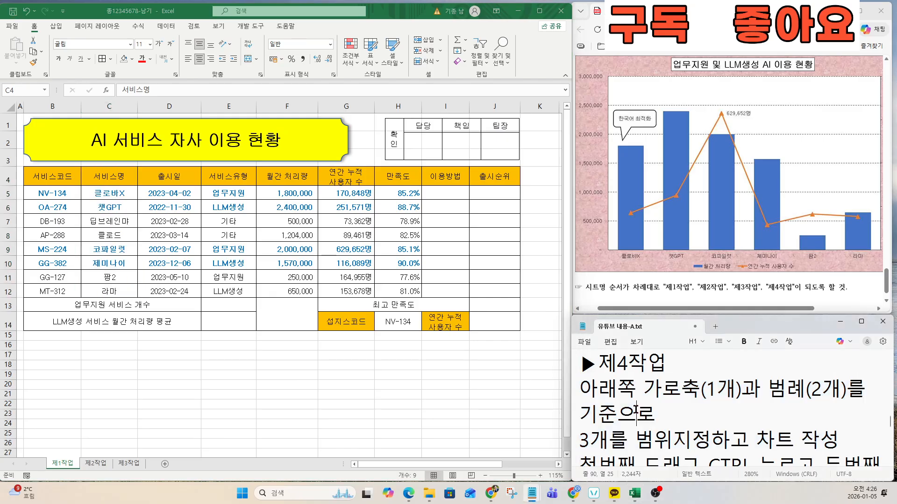
scroll(631, 410, "down", 2)
scroll(581, 389, "down", 1)
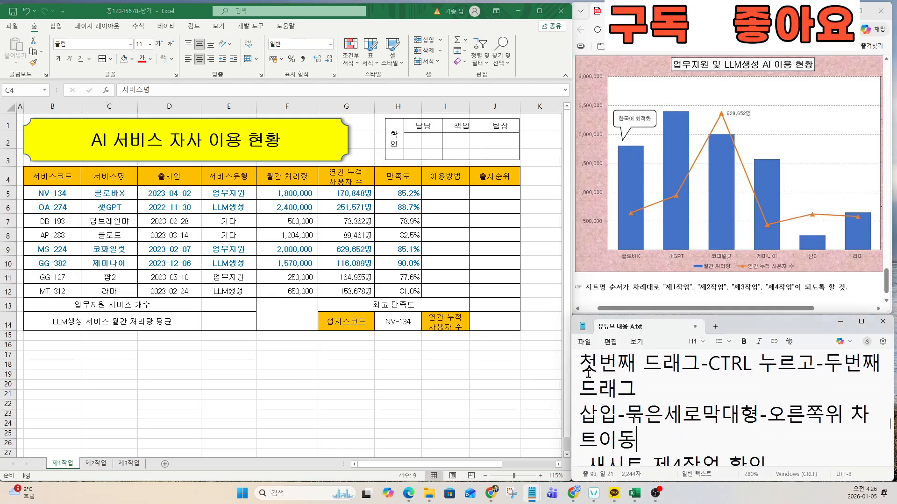
left_click_drag(579, 364, 654, 382)
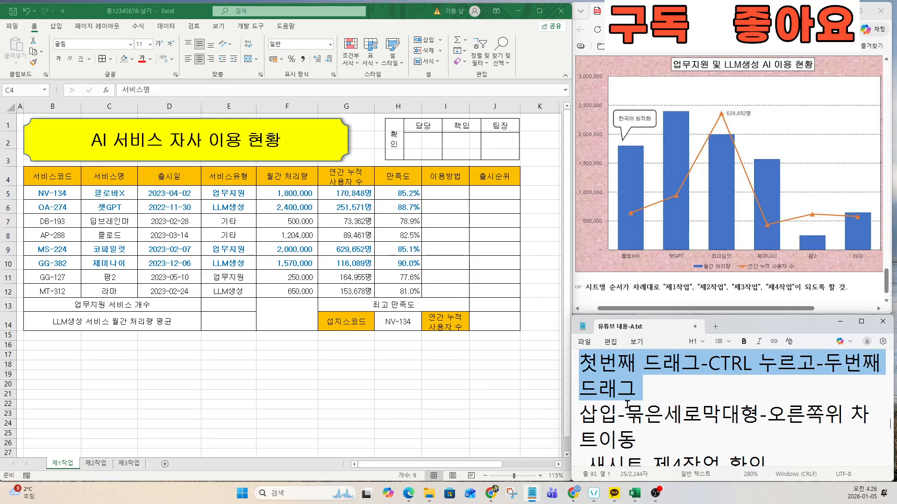
left_click(109, 177)
left_click_drag(109, 177, 112, 297)
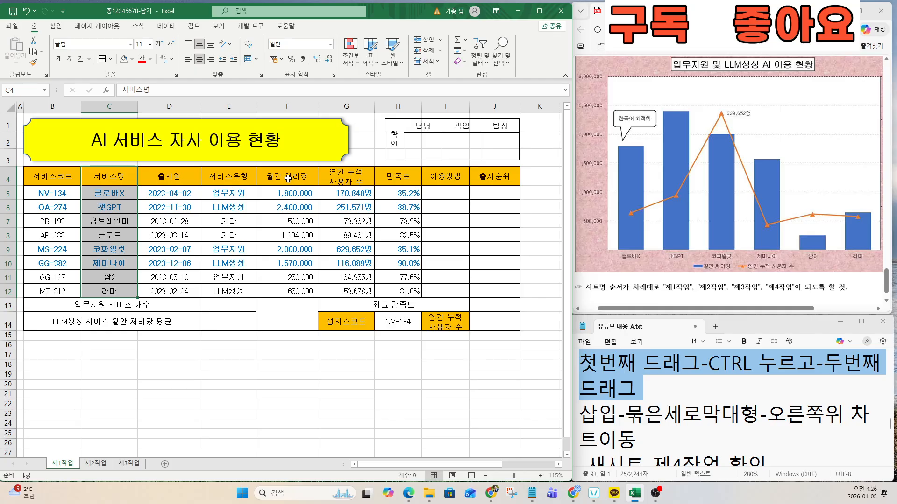
left_click_drag(287, 177, 348, 288)
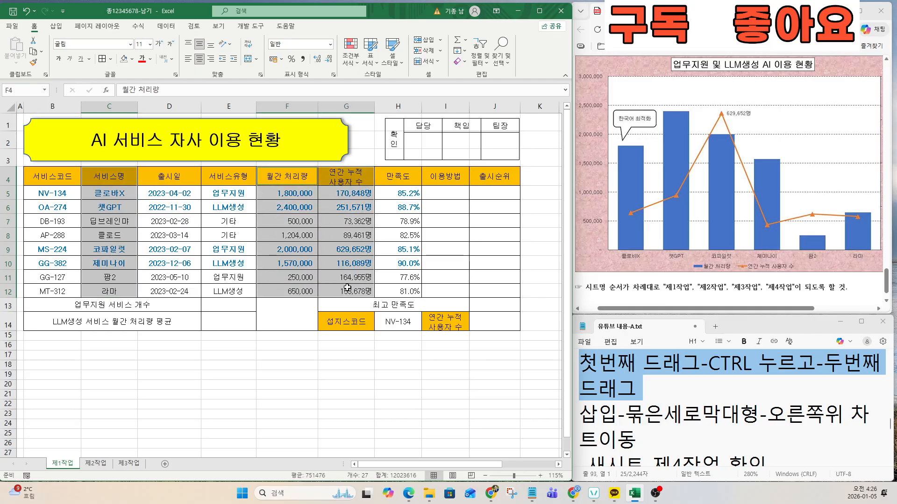
Step: Insert a 2D clustered column chart from the selected ranges
left_click(56, 26)
left_click(223, 42)
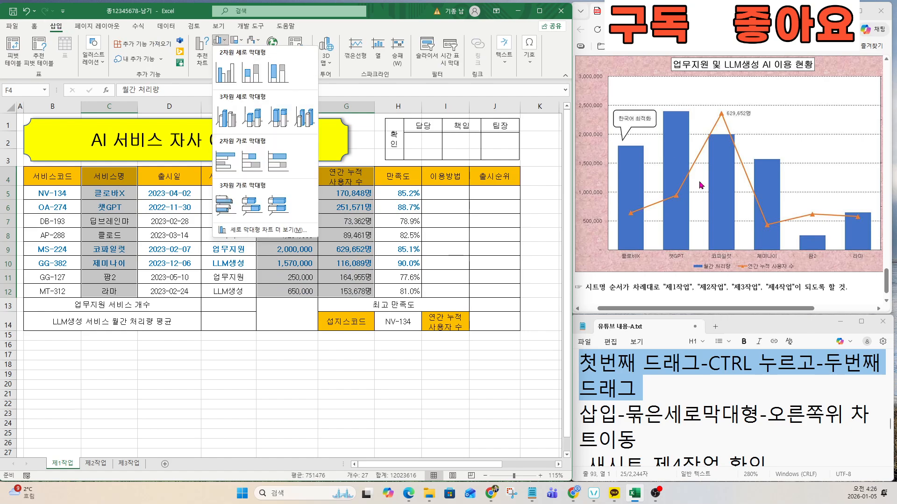
left_click(226, 73)
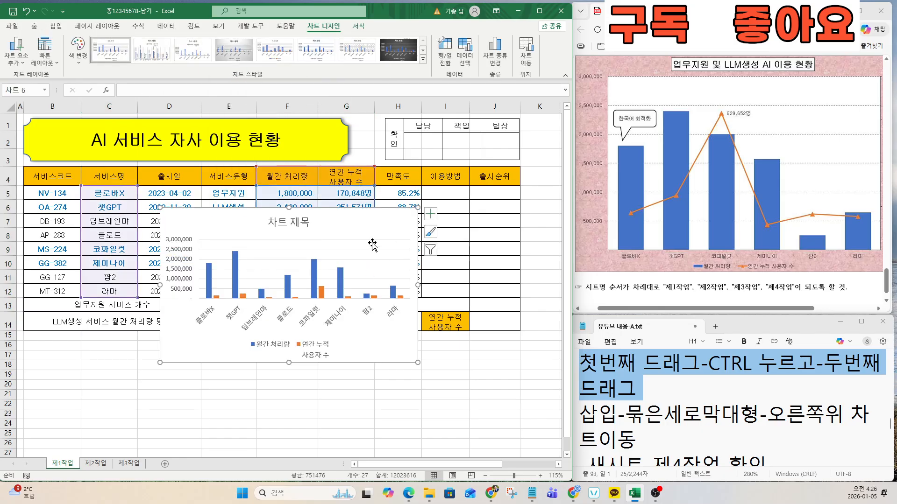
Step: Review the chart type and data range requirements in the notes and task sheet
left_click(625, 415)
left_click_drag(636, 447, 581, 414)
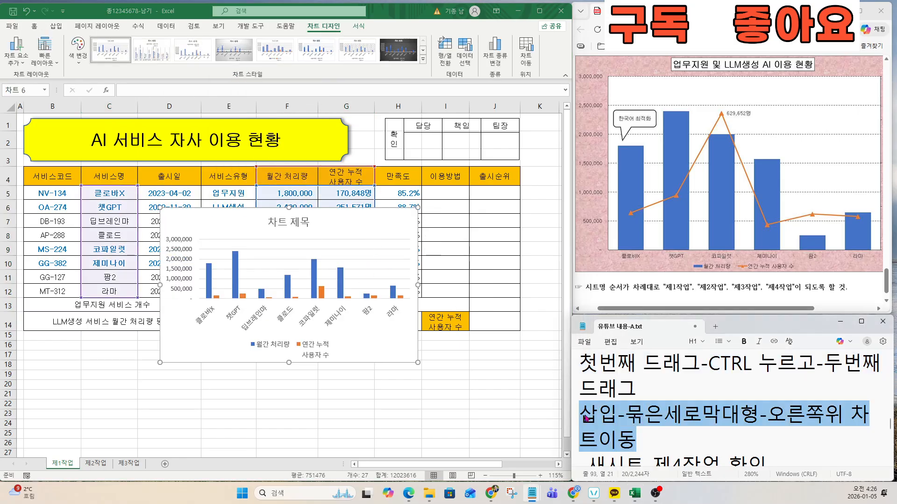
scroll(705, 261, "up", 10)
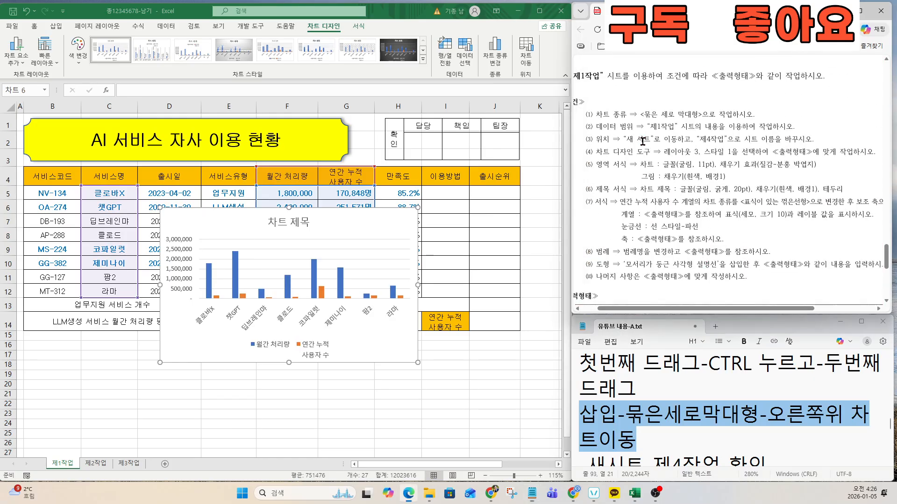
left_click_drag(596, 114, 755, 115)
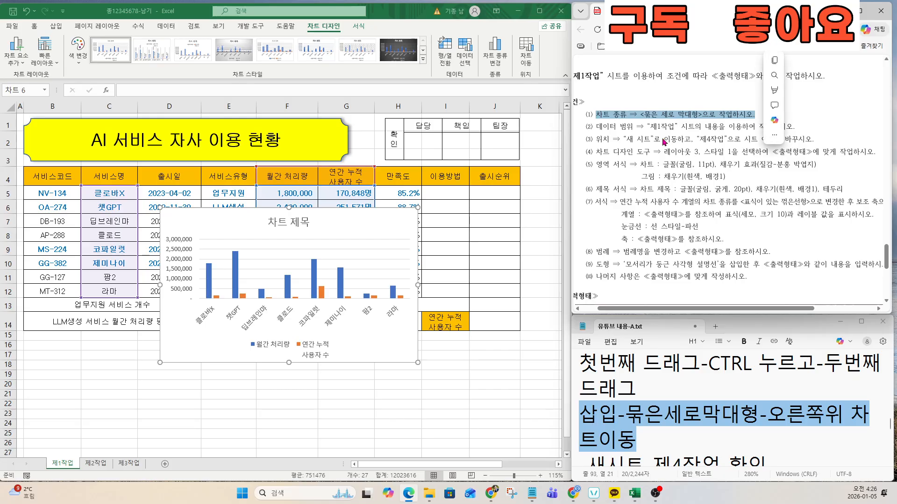
left_click(616, 127)
left_click_drag(594, 127, 794, 127)
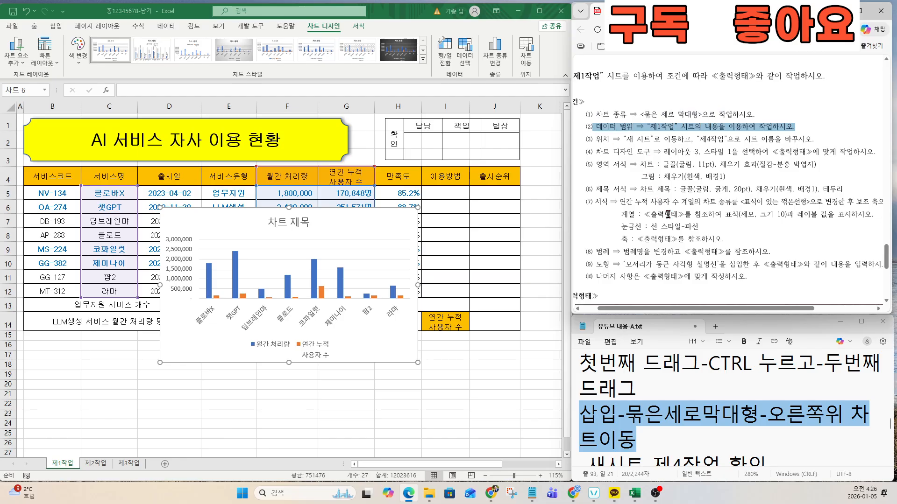
scroll(707, 239, "down", 5)
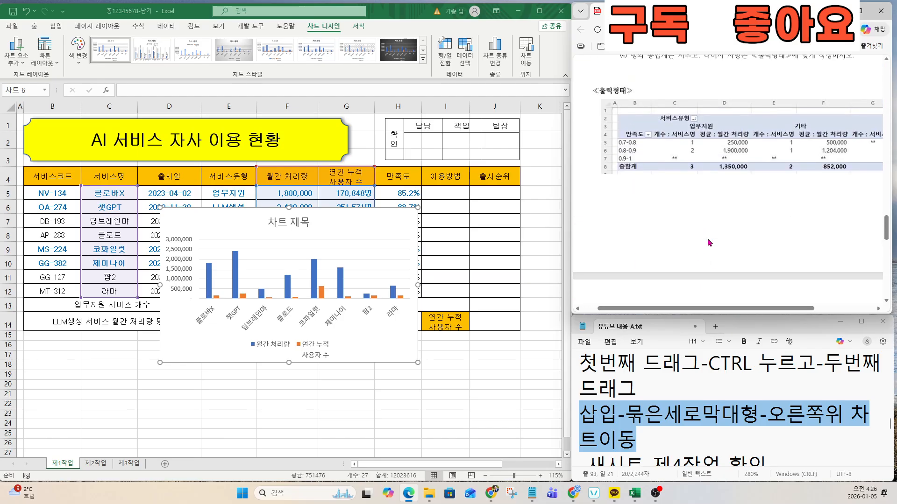
scroll(708, 242, "down", 10)
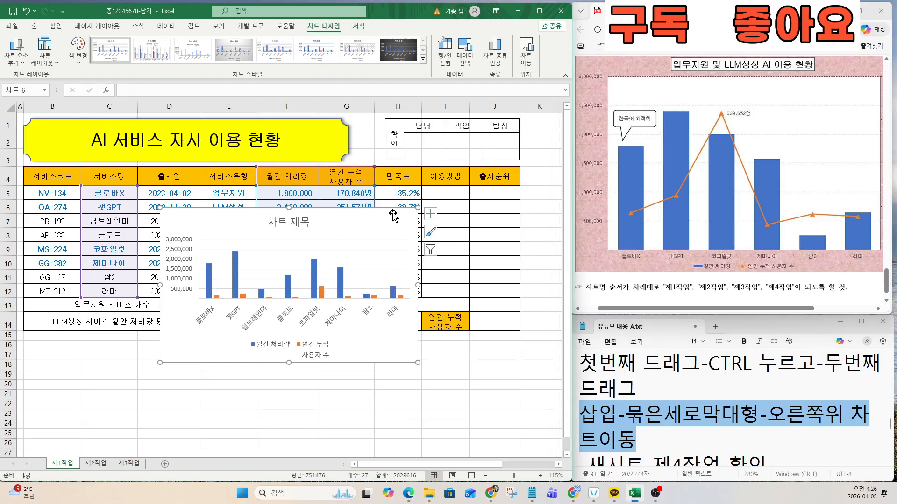
Step: Filter 딥브레인마 and 클로드 out of the chart, leaving six services plotted
left_click(431, 252)
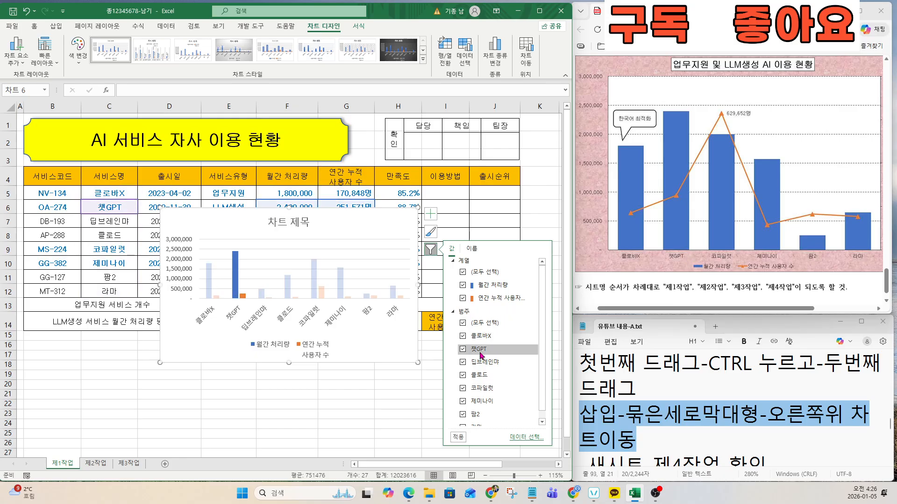
left_click(463, 367)
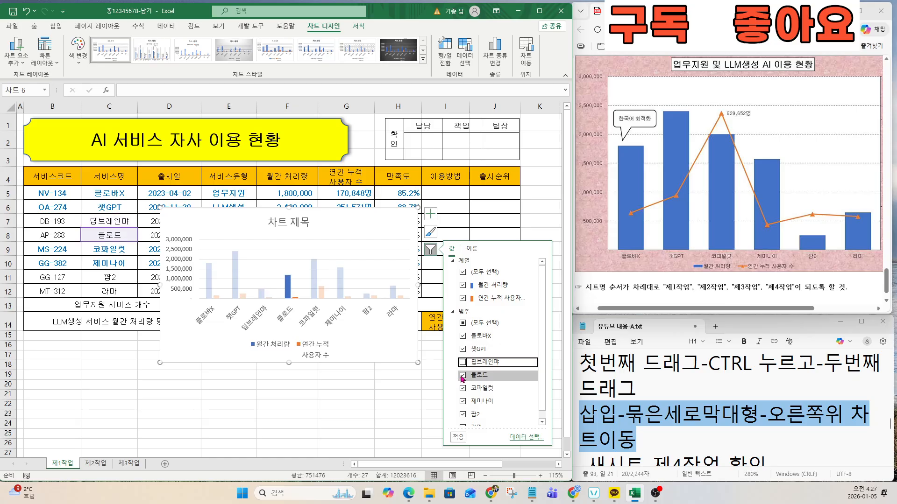
left_click(462, 376)
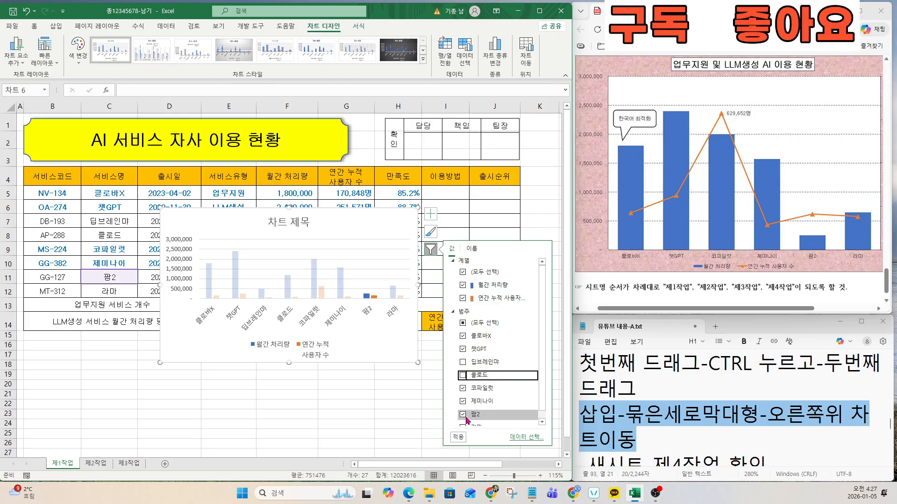
scroll(467, 420, "down", 1)
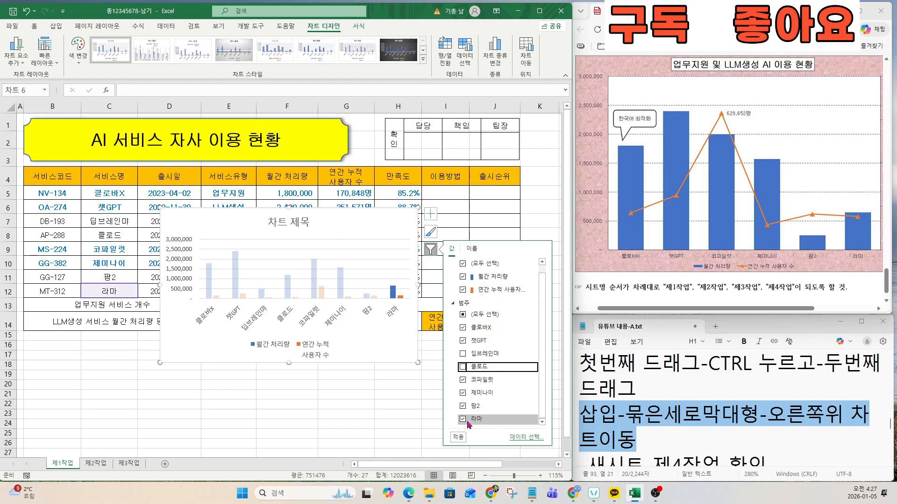
left_click(461, 436)
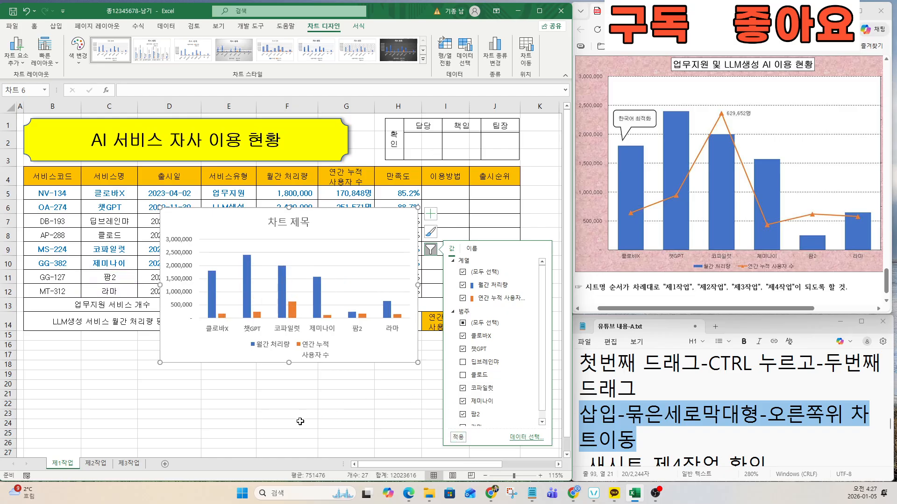
left_click(287, 405)
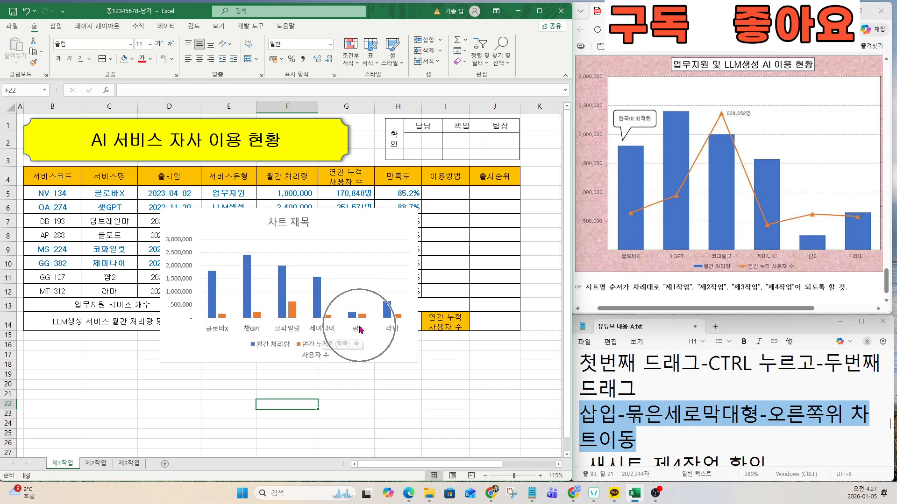
Step: Highlight the chart location requirement in the exam instructions
scroll(696, 190, "up", 6)
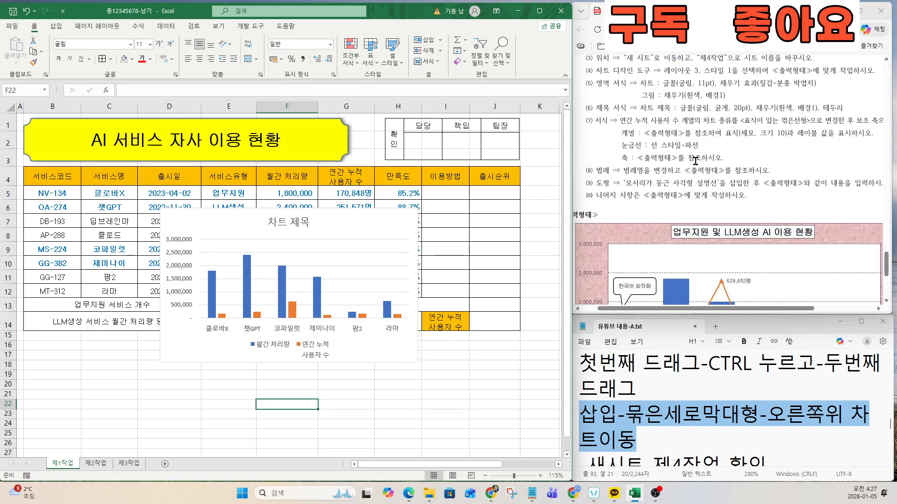
left_click(601, 198)
left_click_drag(583, 200, 809, 200)
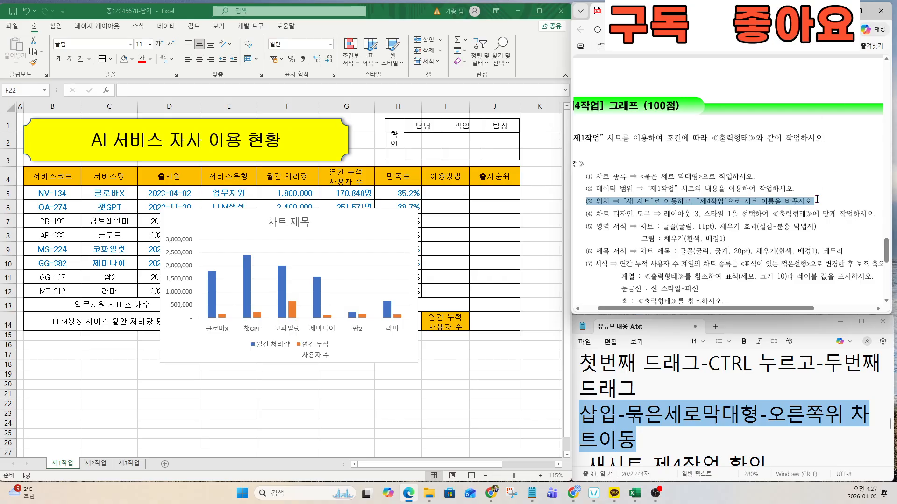
scroll(743, 208, "up", 1, "ctrl")
scroll(673, 453, "down", 1)
Step: Highlight the new-sheet step in the notes and select the column chart
left_click(674, 441)
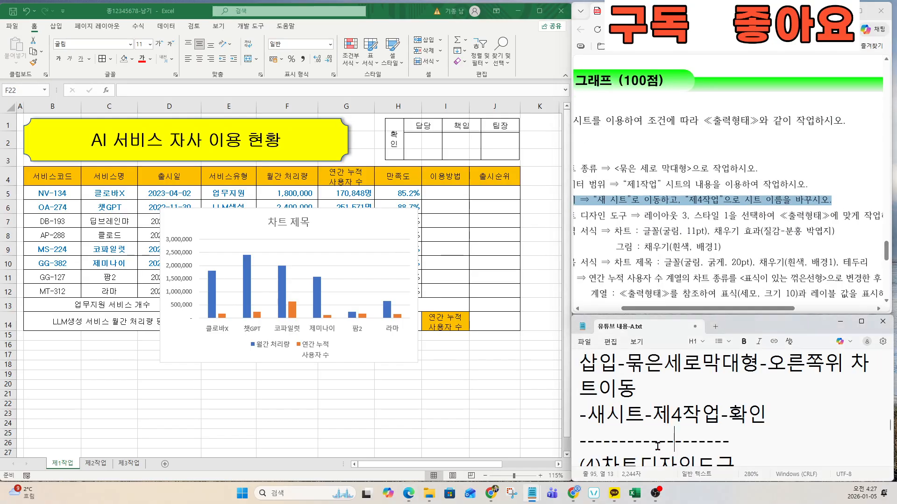
key("Down")
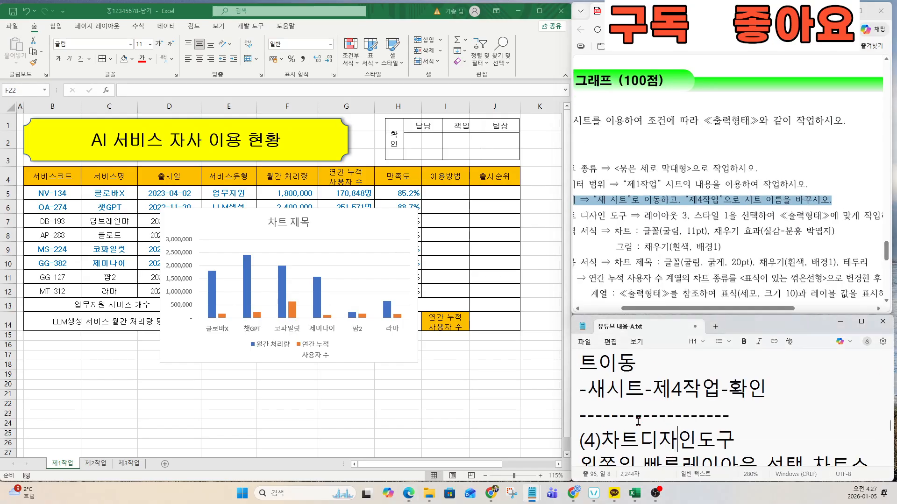
key("Up")
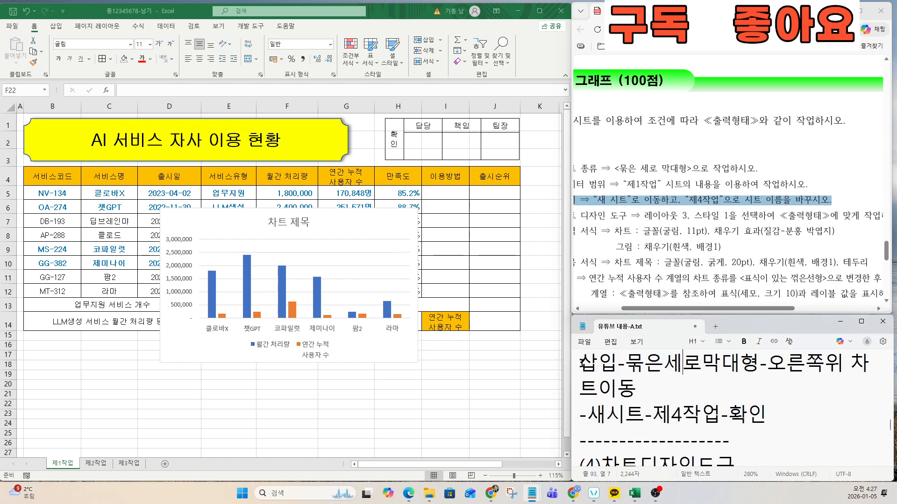
left_click_drag(579, 413, 777, 412)
double_click(372, 224)
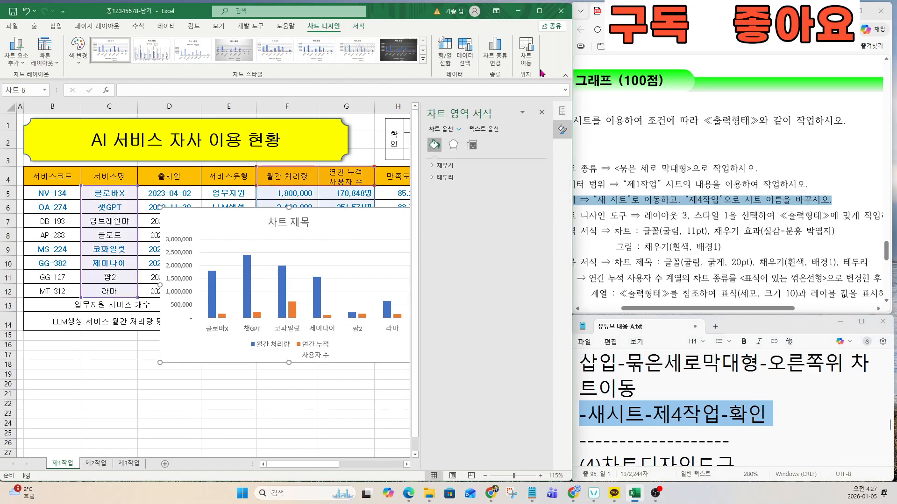
Step: Move the chart to a new sheet named 제4작업 and place its tab after 제3작업
left_click(541, 113)
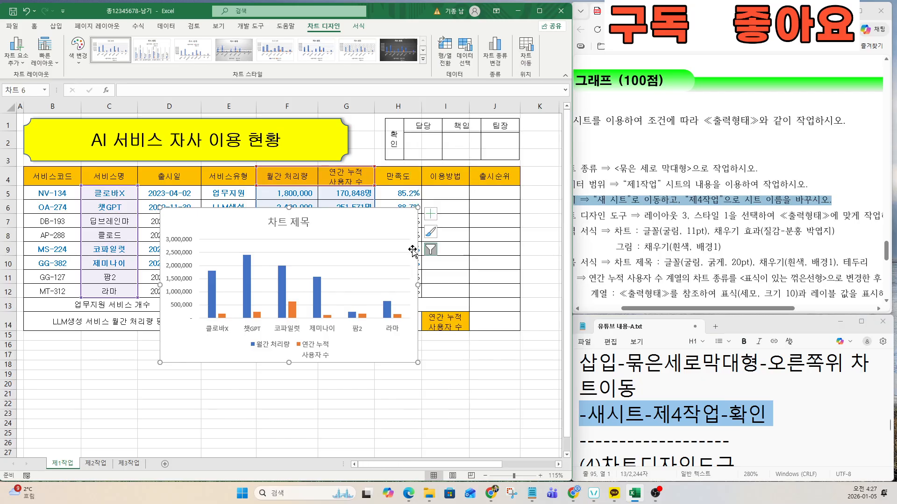
left_click(526, 52)
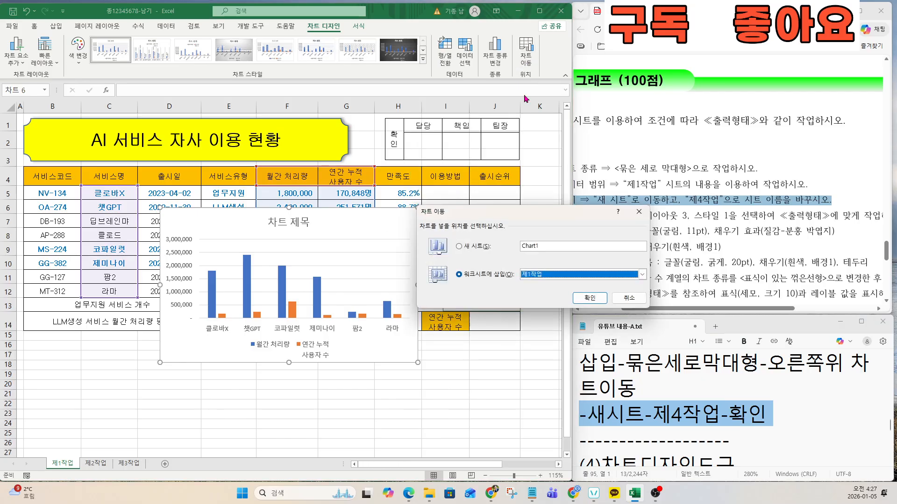
left_click(459, 248)
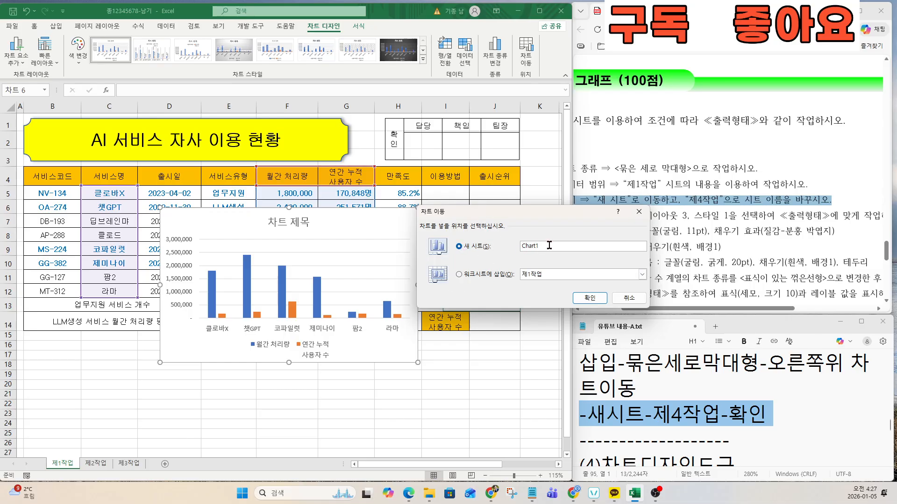
type("ㅈ")
type("4작업")
left_click(589, 298)
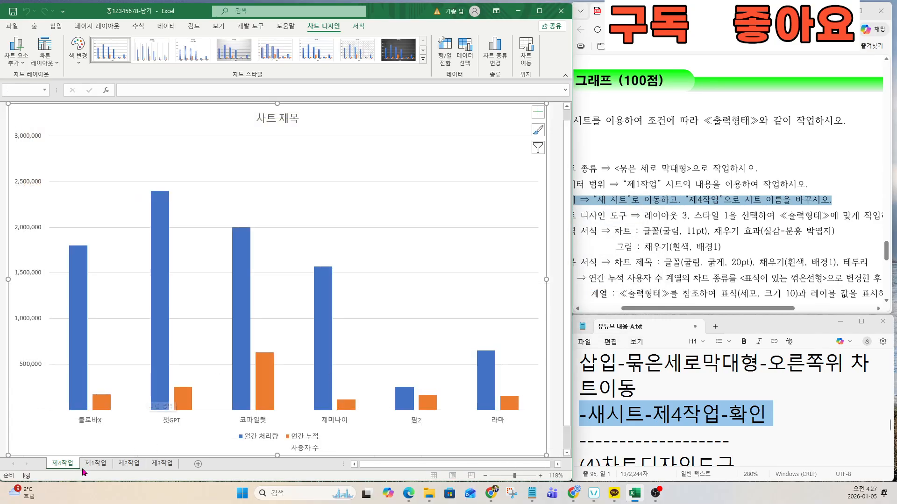
left_click_drag(67, 467, 186, 467)
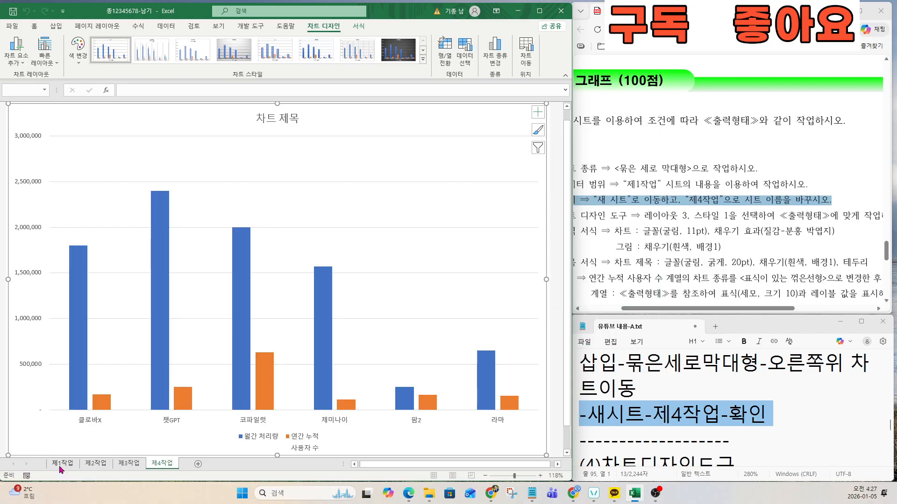
key("ctrl")
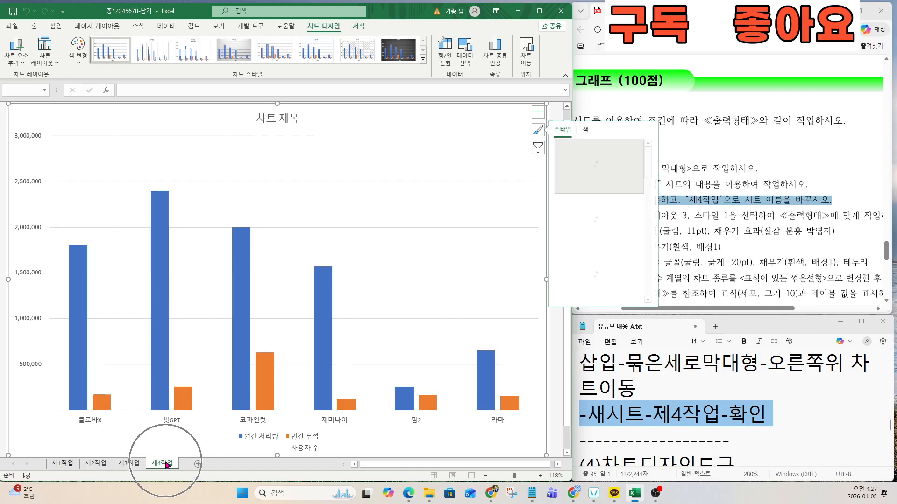
Step: Locate the layout step in the notes
left_click(655, 415)
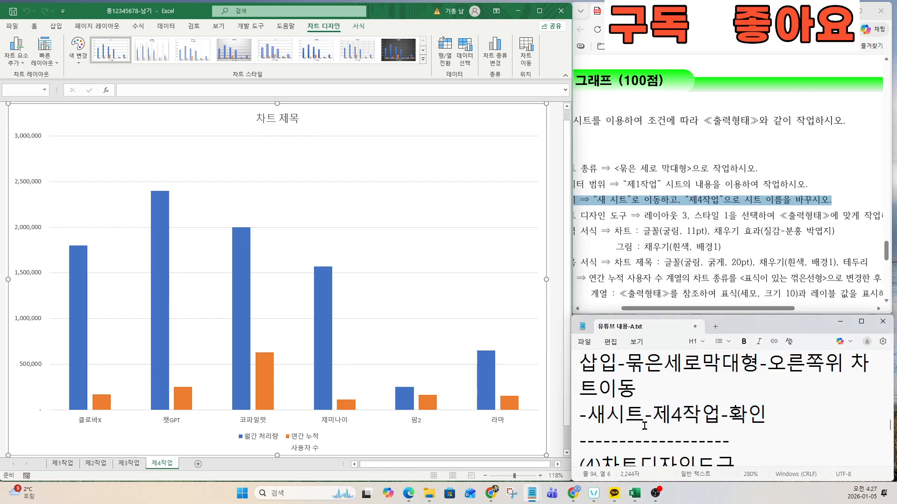
scroll(655, 415, "down", 2)
left_click(645, 426)
key("Down")
Step: Highlight the chart design requirement in the instructions and the quick layout step in the notes
left_click(631, 215)
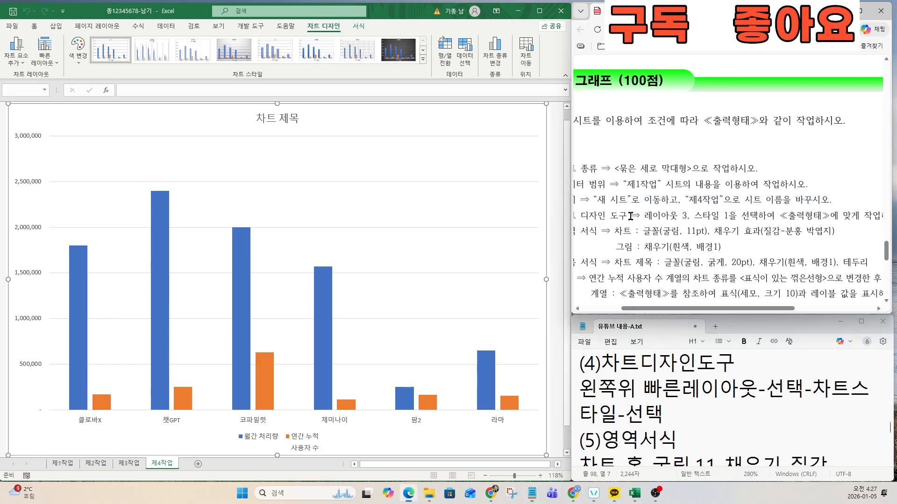
left_click_drag(651, 308, 626, 308)
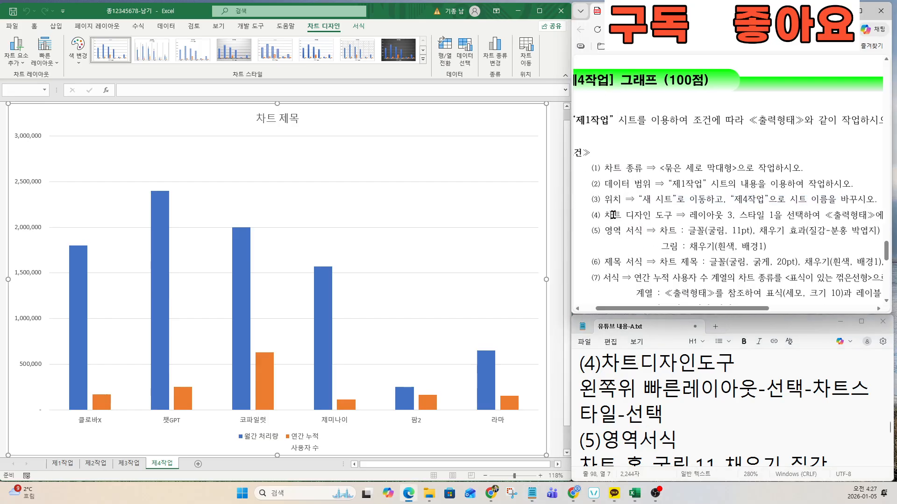
left_click_drag(604, 215, 748, 215)
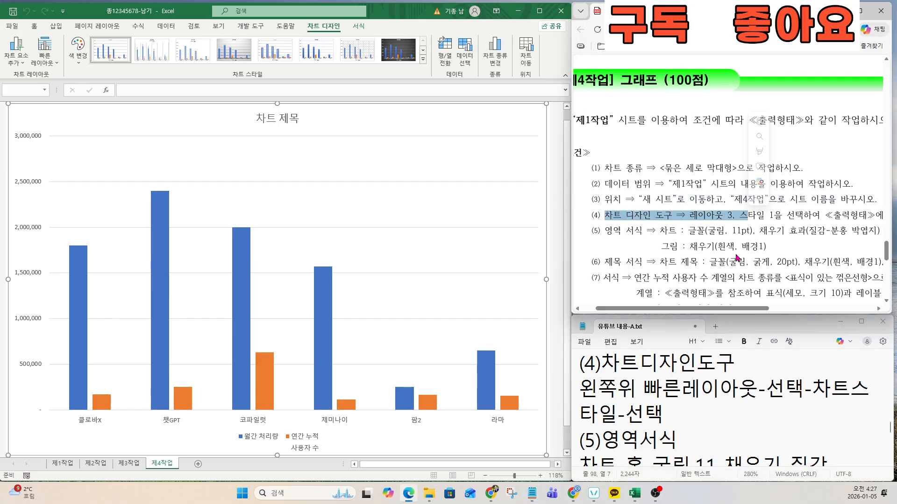
left_click(598, 385)
left_click(576, 388)
left_click_drag(579, 388, 659, 415)
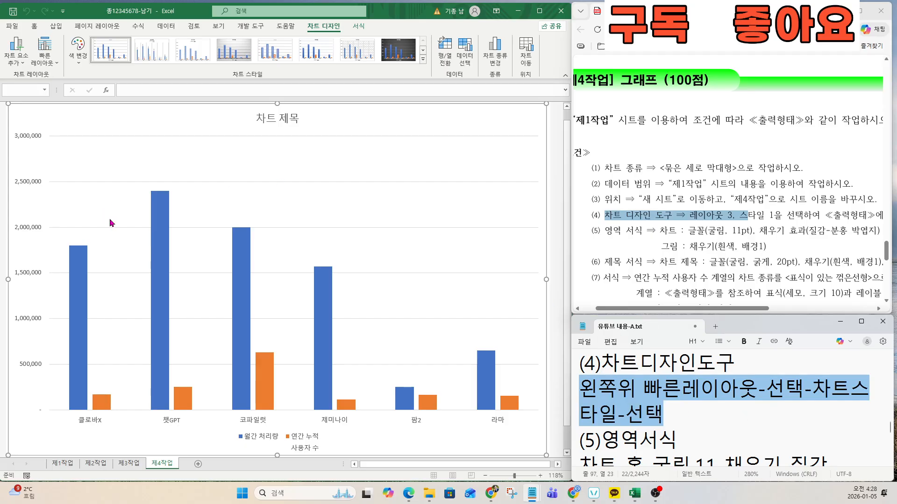
Step: Apply quick layout 3 and chart style 1 to the chart
left_click(43, 59)
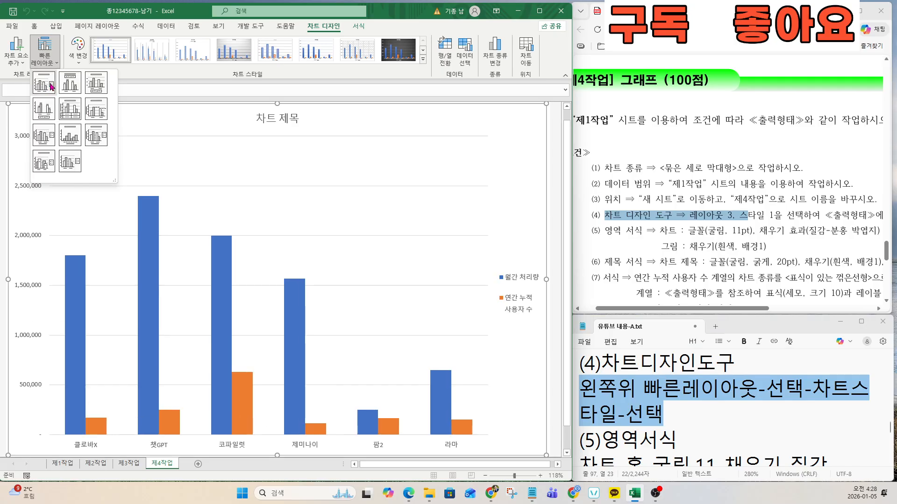
left_click(95, 82)
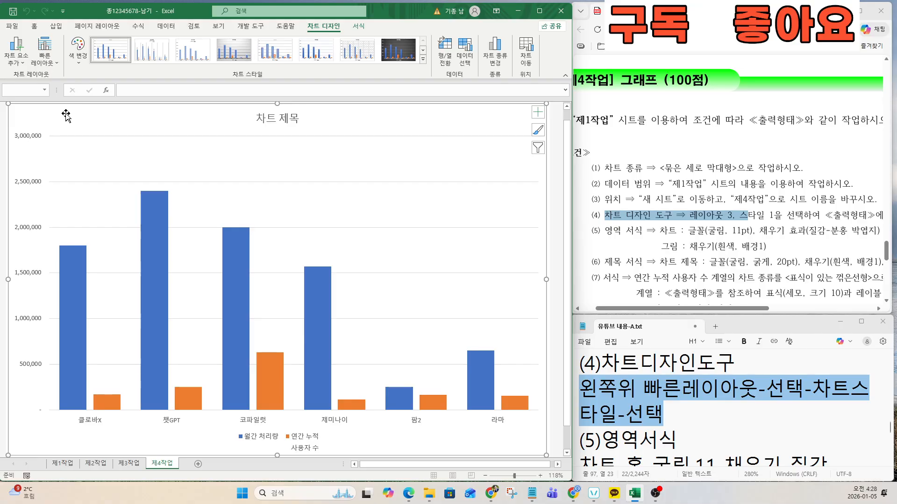
left_click(423, 61)
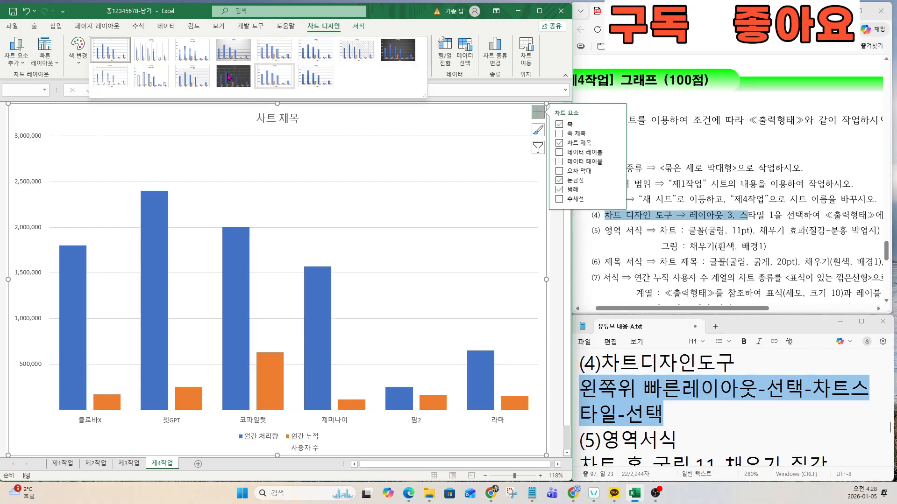
left_click(110, 54)
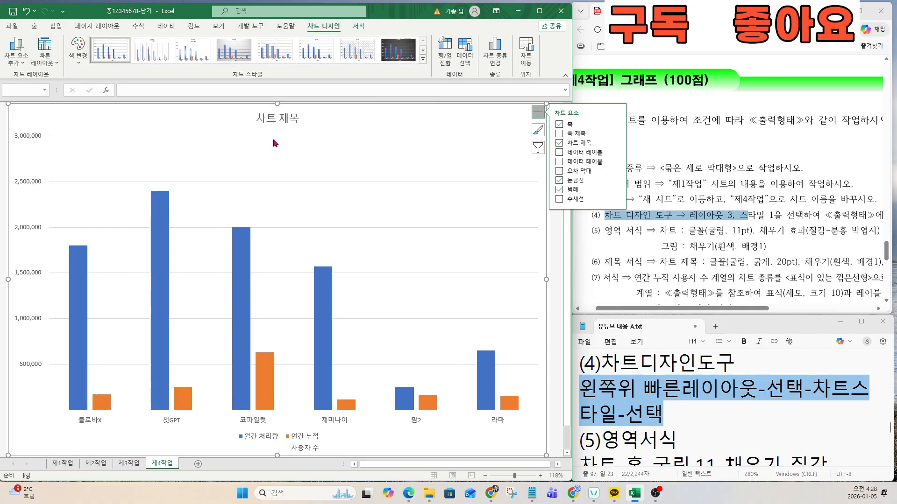
Step: Highlight the (5)영역서식 chart area formatting steps in the notes
left_click(609, 227)
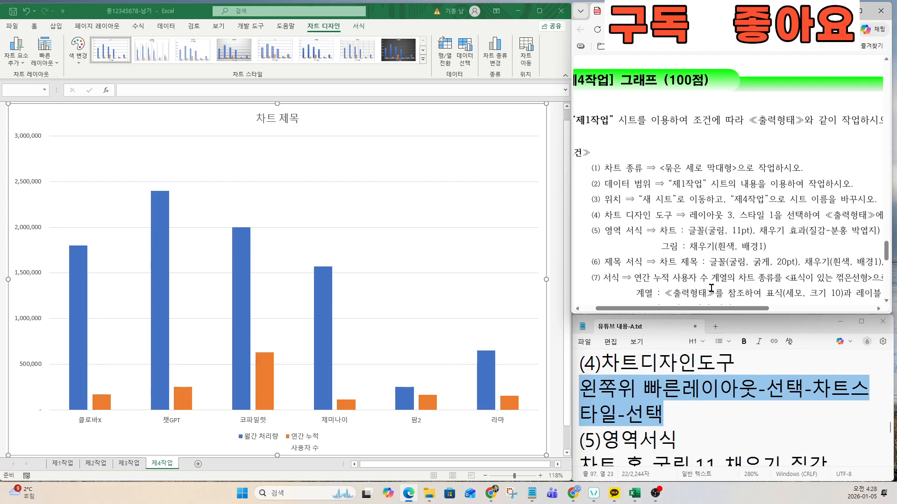
left_click(700, 413)
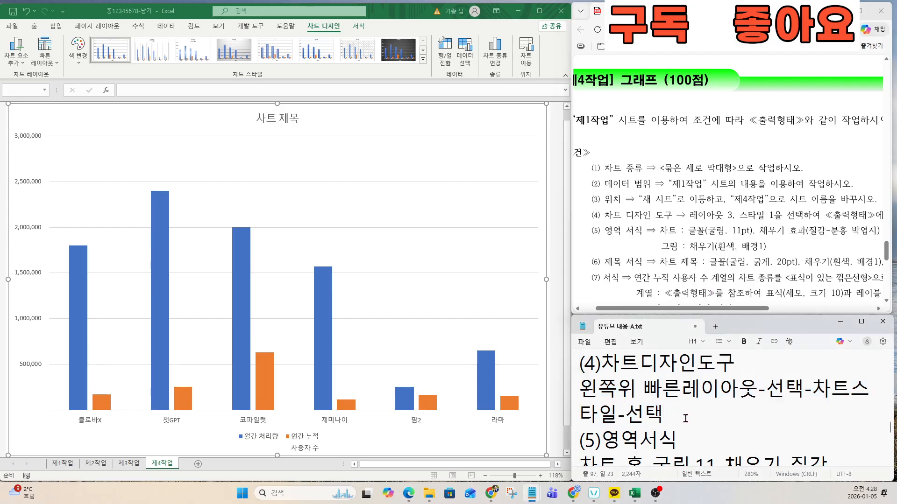
key("Down")
key("Down")
key("Down")
key("Down")
key("Down")
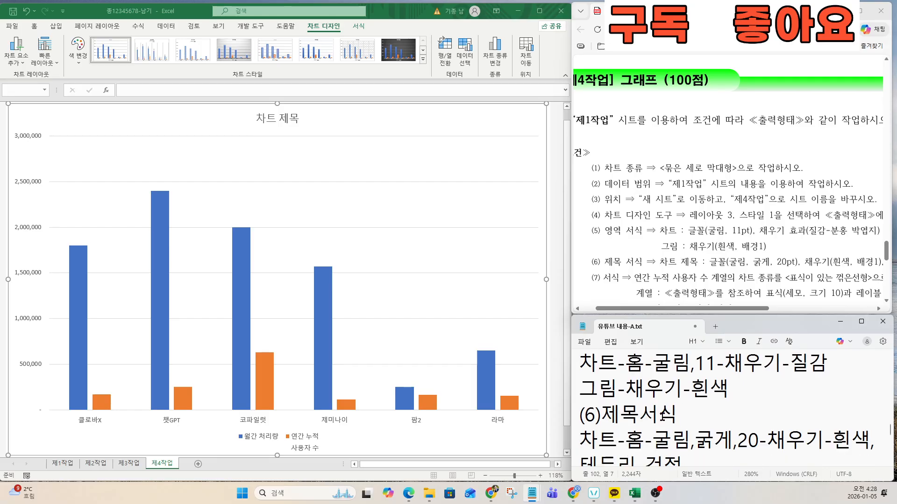
key("Up")
key("Up")
key("Up")
key("Up")
left_click(630, 414)
left_click(580, 367)
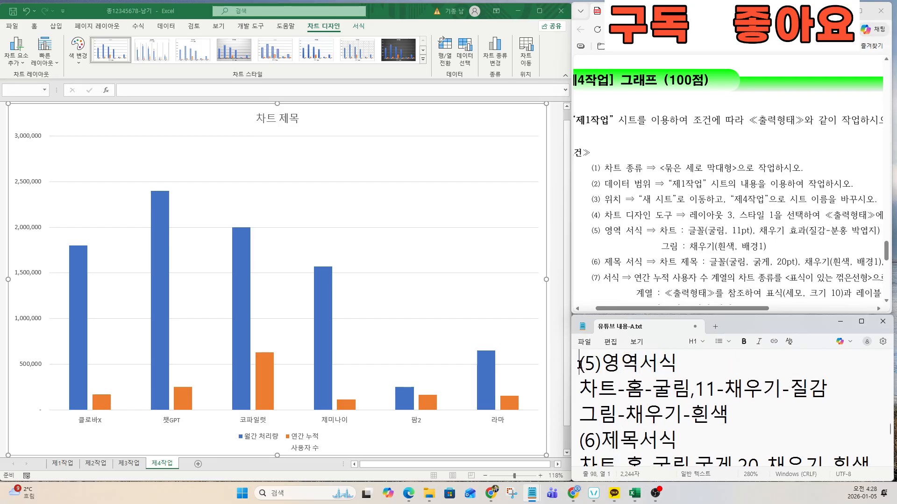
triple_click(580, 366)
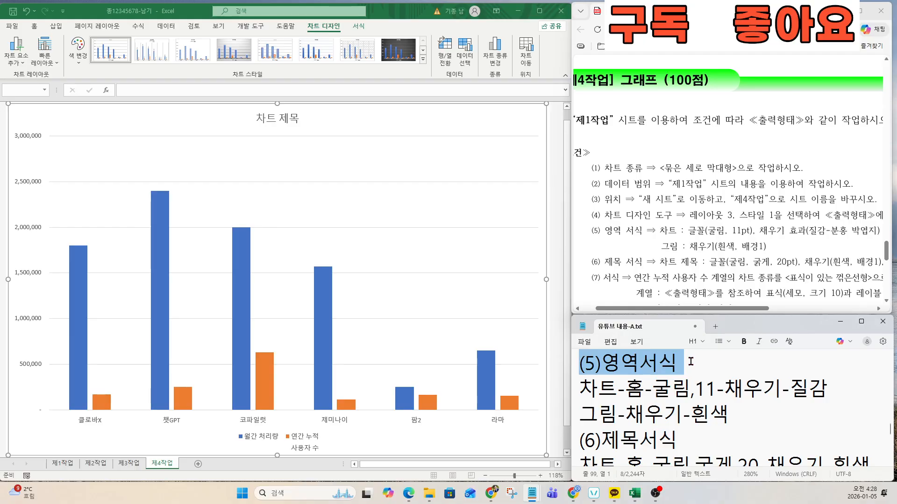
left_click_drag(691, 362, 794, 411)
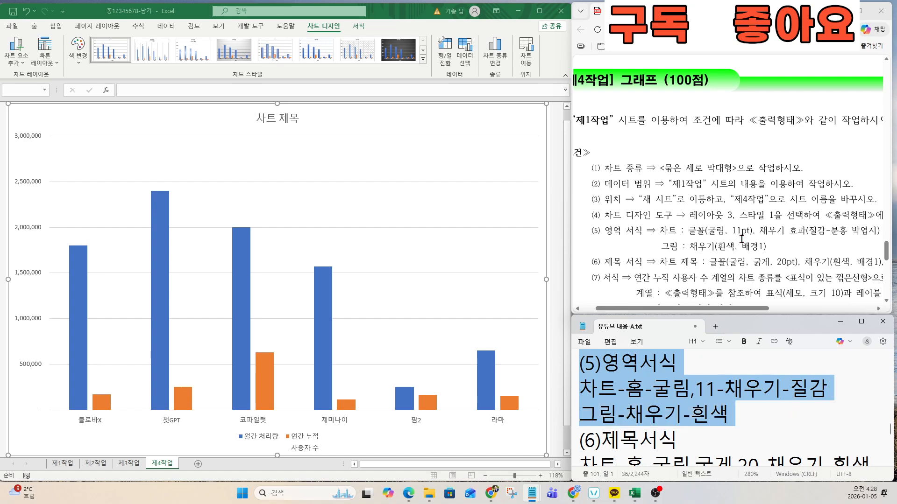
Step: Set the chart text to the 굴림 font at 11 pt
left_click(441, 125)
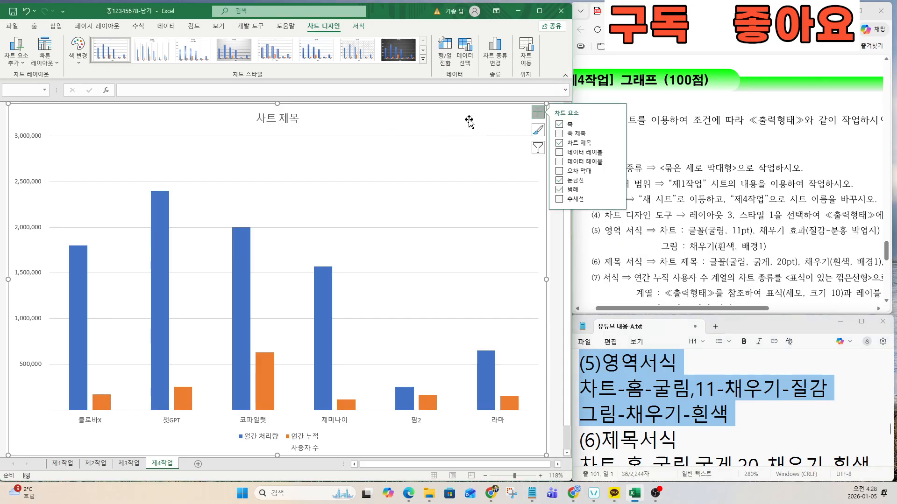
left_click(35, 26)
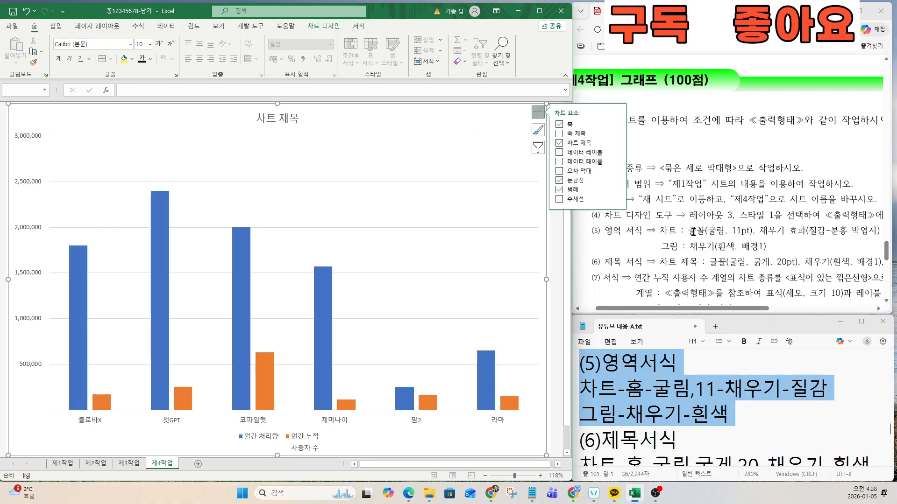
left_click(95, 44)
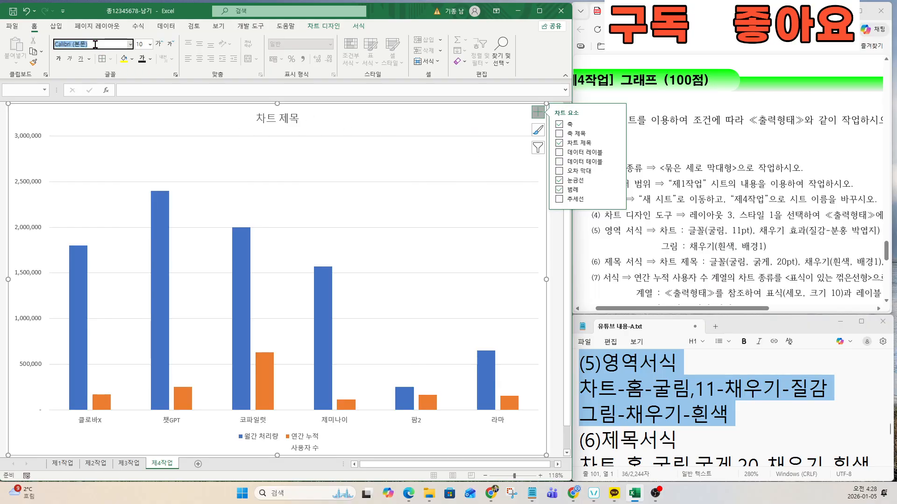
type("ㄱ")
key("Return")
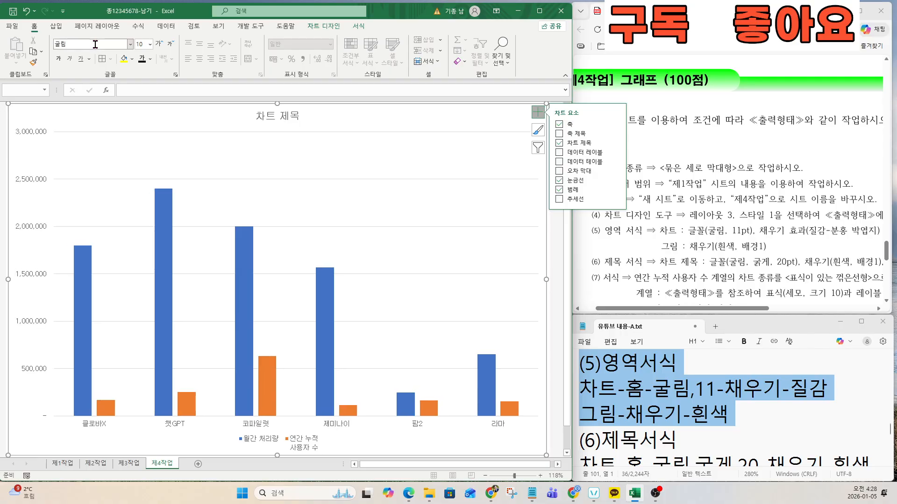
left_click(140, 45)
type("11")
key("Return")
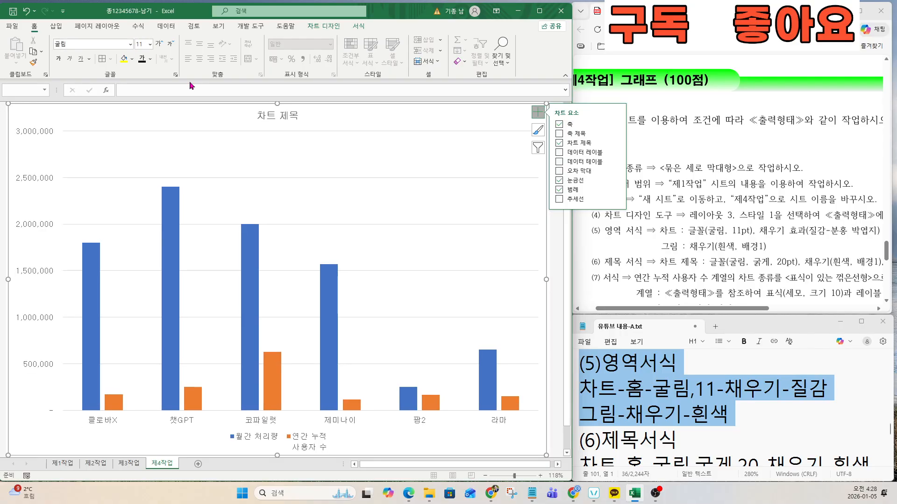
Step: Highlight the fill effect requirement and bring up the fill colour choices
left_click_drag(768, 232, 877, 231)
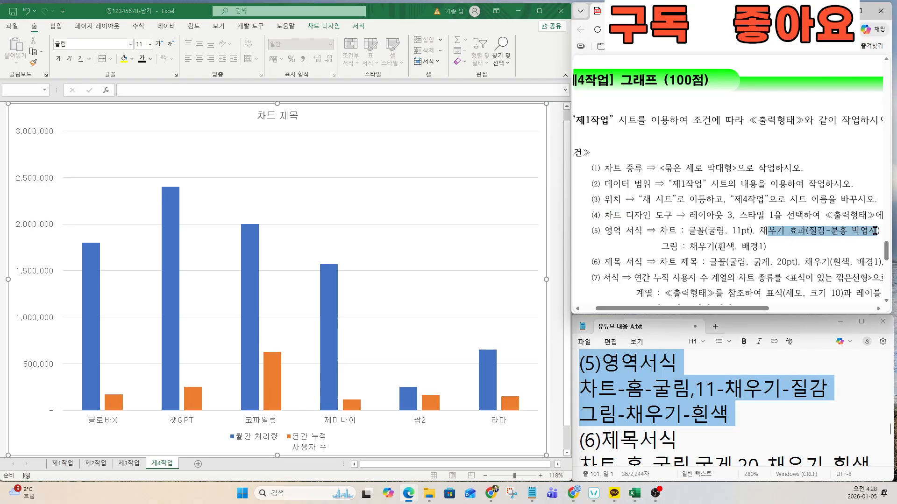
left_click(136, 65)
left_click(132, 59)
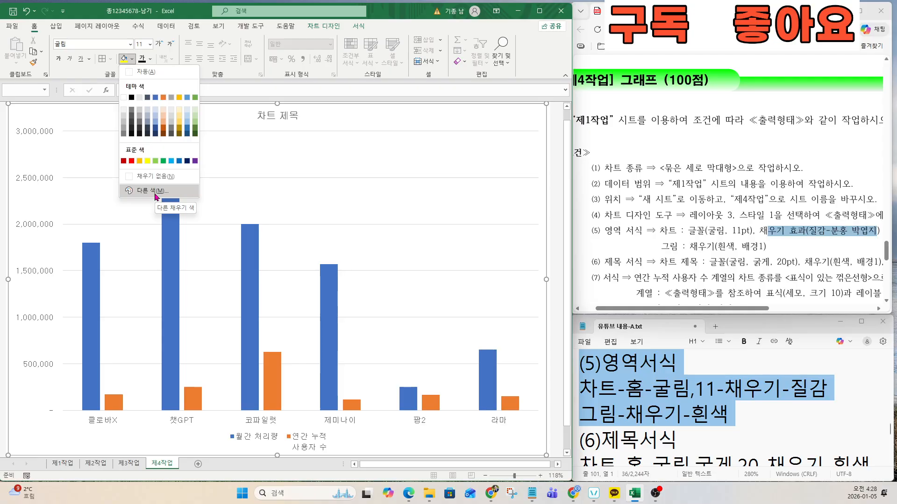
Step: Apply the 분홍 박엽지 (pink tissue paper) texture to the chart area via Shape Fill
left_click(358, 26)
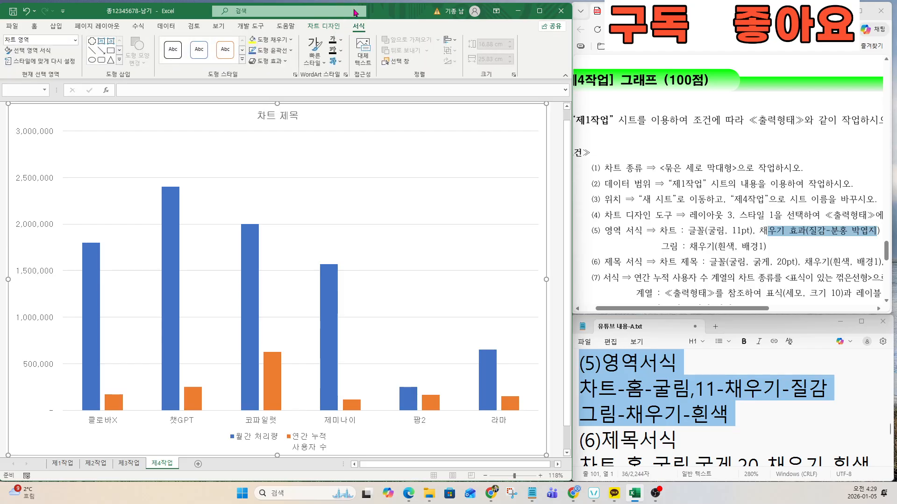
left_click(291, 41)
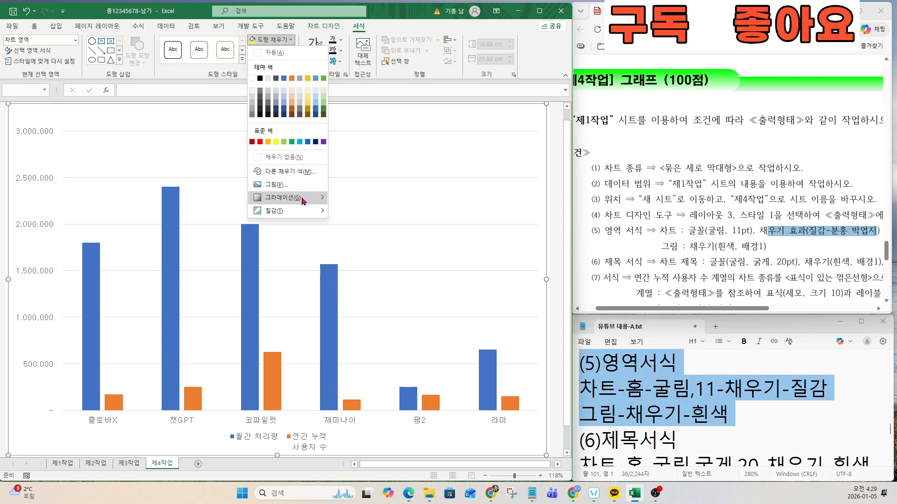
mouse_move(301, 212)
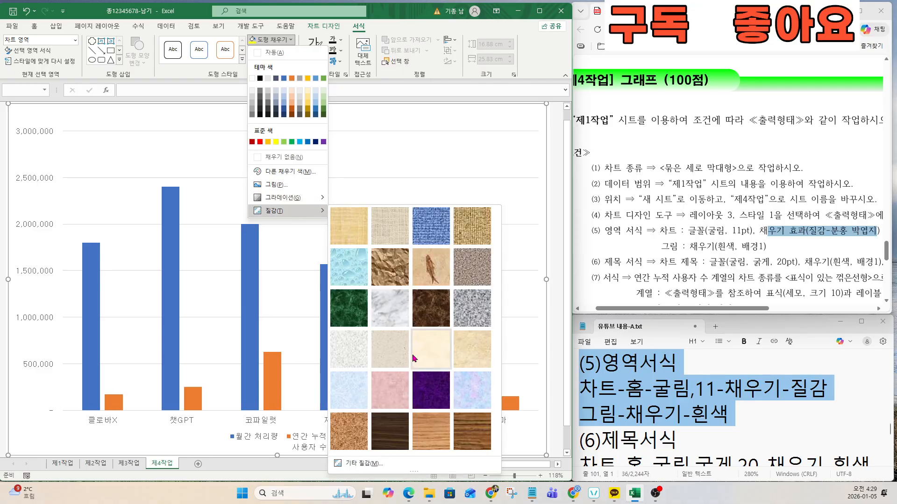
left_click(393, 387)
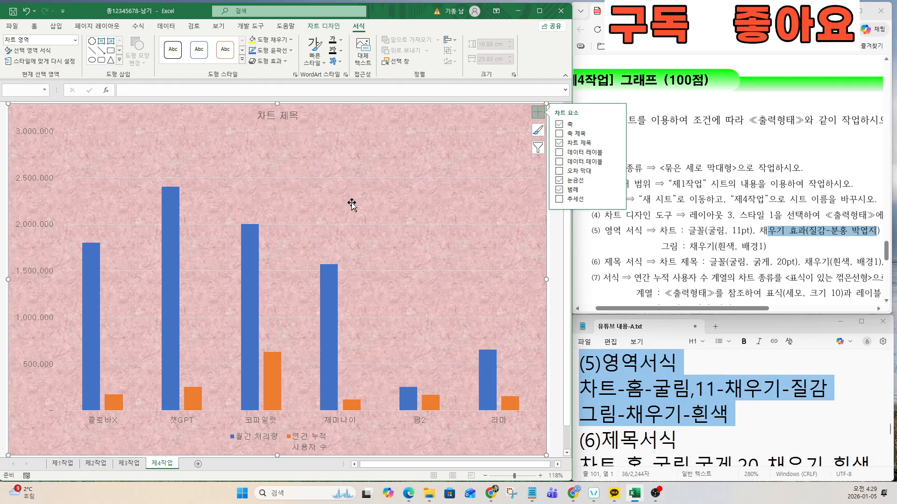
Step: Fill the plot area with white
left_click(321, 200)
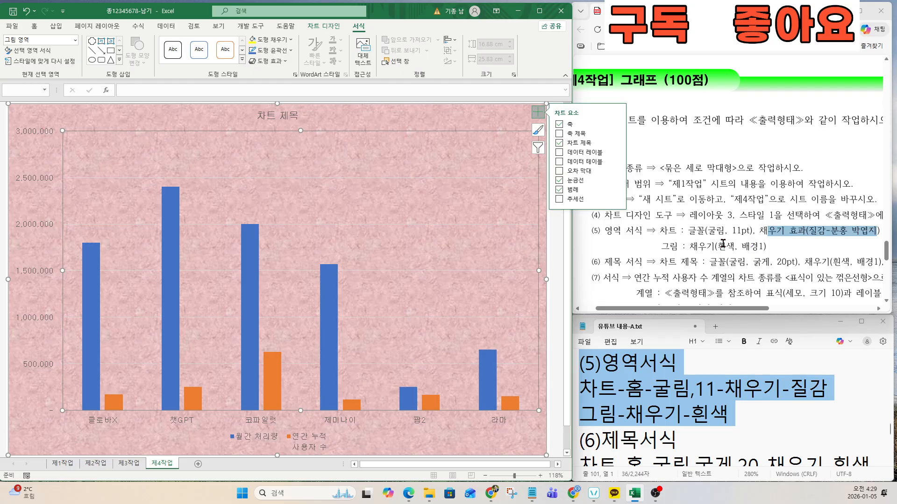
left_click(290, 39)
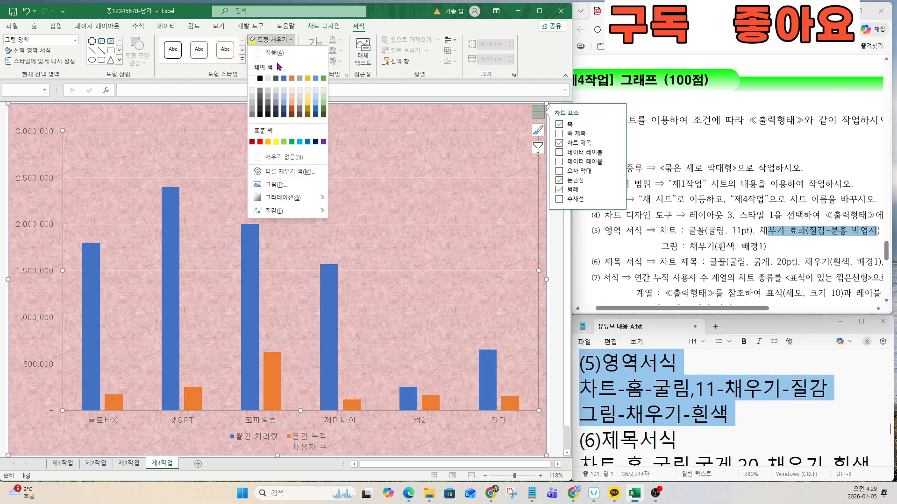
left_click(253, 79)
Step: Mark requirement (5) and the (6)제목서식 title formatting step in the instructions and notes
left_click(680, 276)
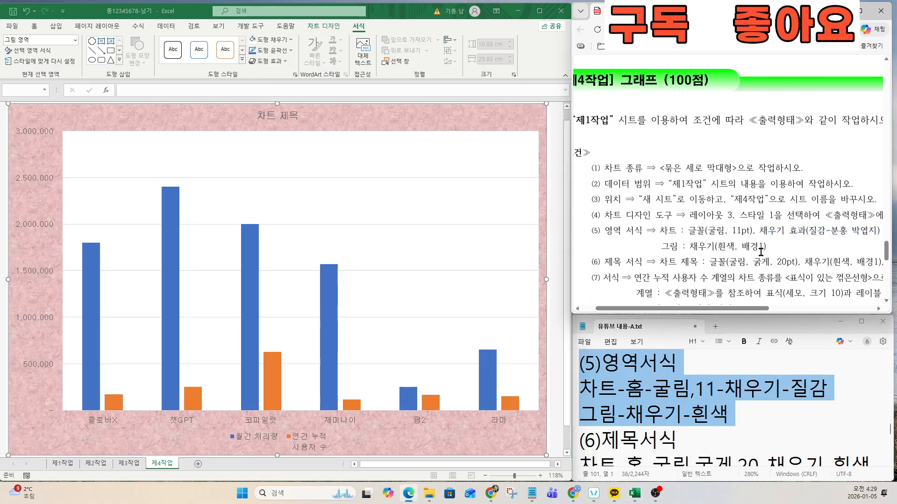
left_click_drag(596, 233, 756, 246)
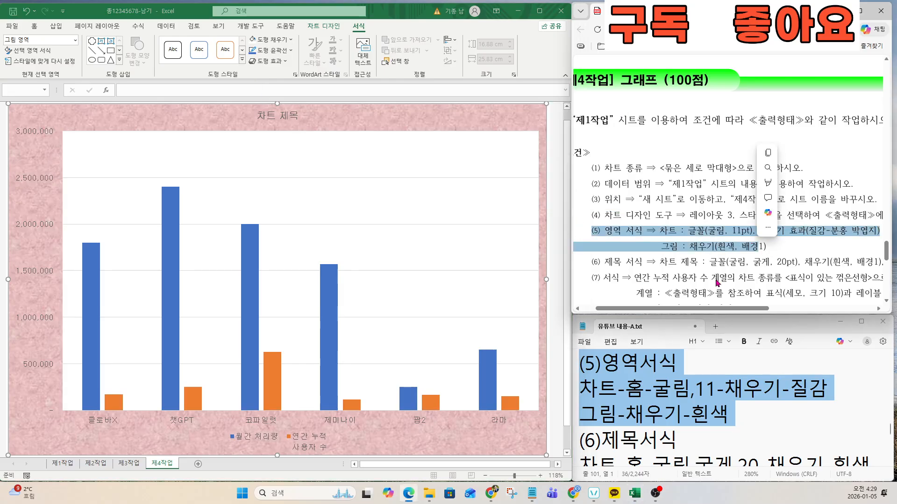
left_click(706, 272)
left_click(664, 425)
key("Down")
key("Down")
key("Down")
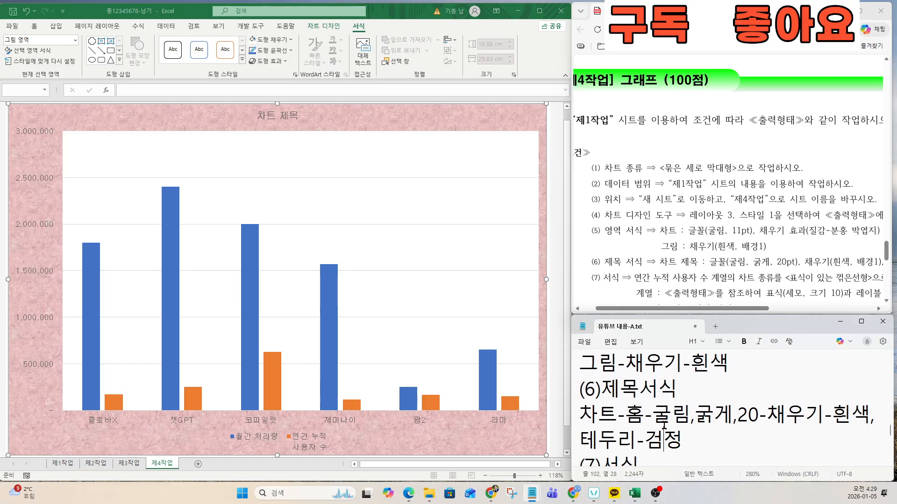
left_click_drag(580, 365, 842, 402)
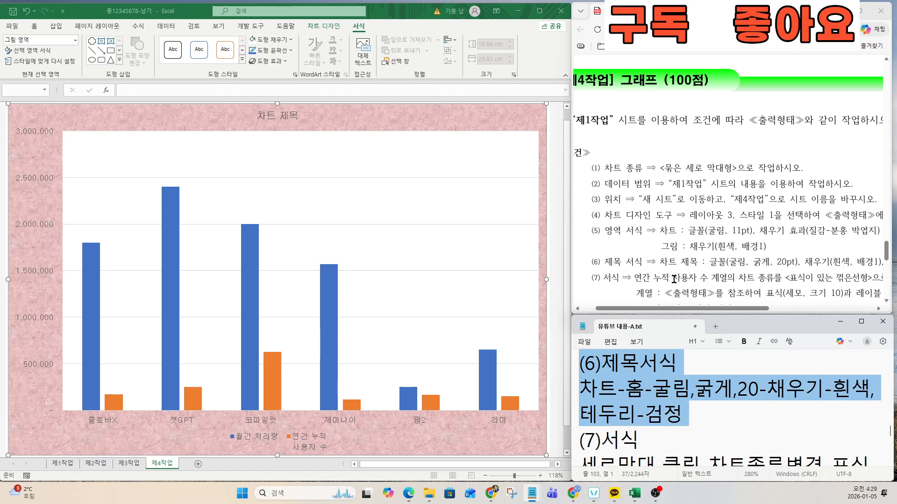
left_click_drag(604, 263, 717, 262)
left_click(673, 270)
Step: Make the chart title bold at 20 pt
left_click(281, 119)
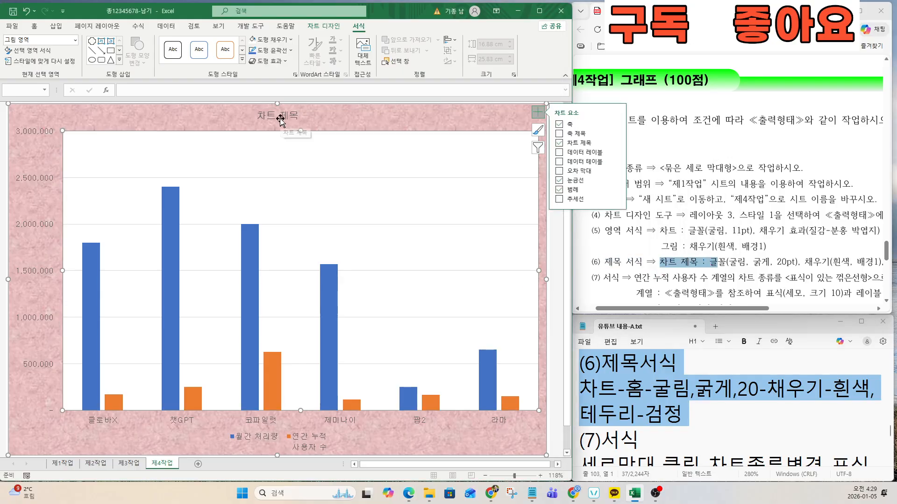
left_click(280, 117)
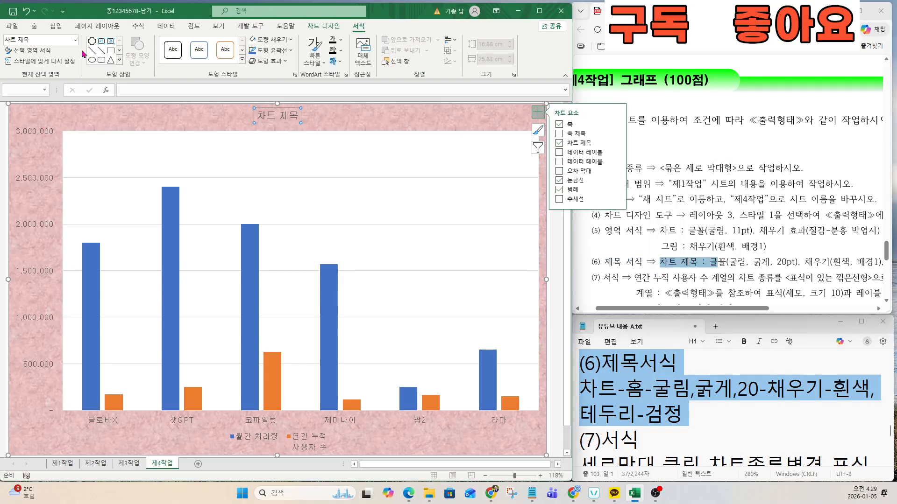
left_click(34, 26)
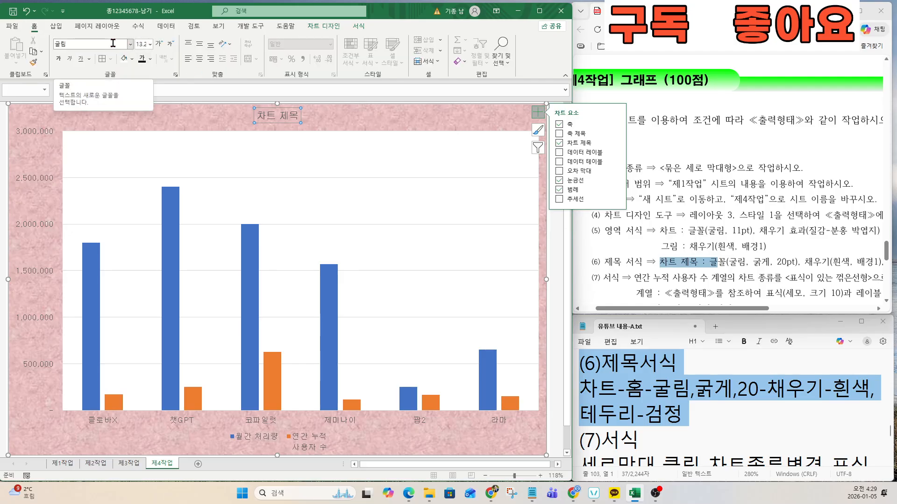
left_click(113, 44)
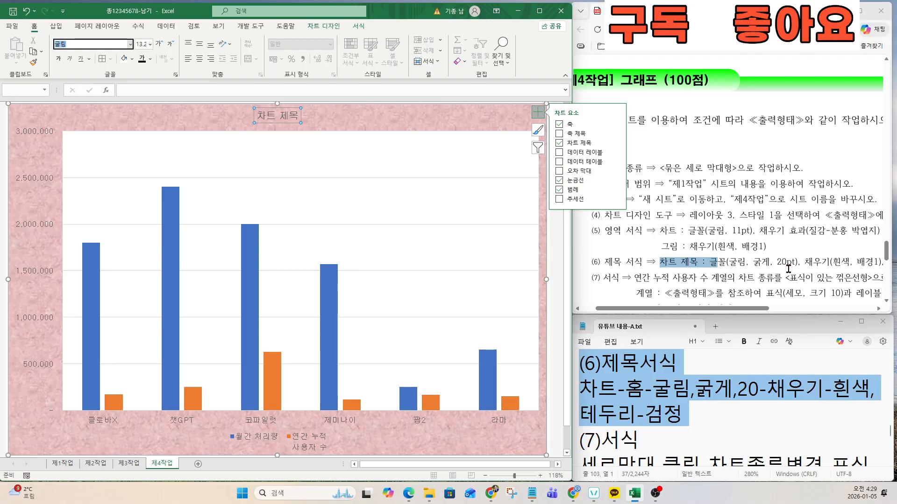
left_click(59, 59)
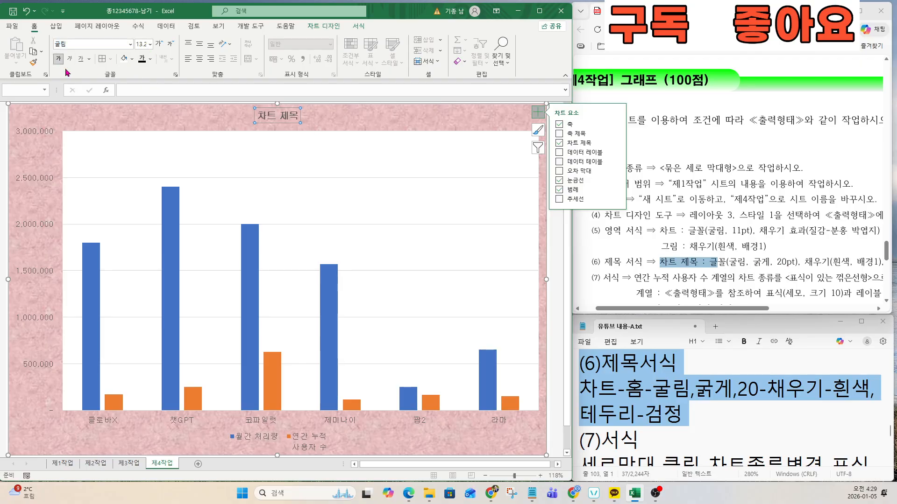
left_click(143, 44)
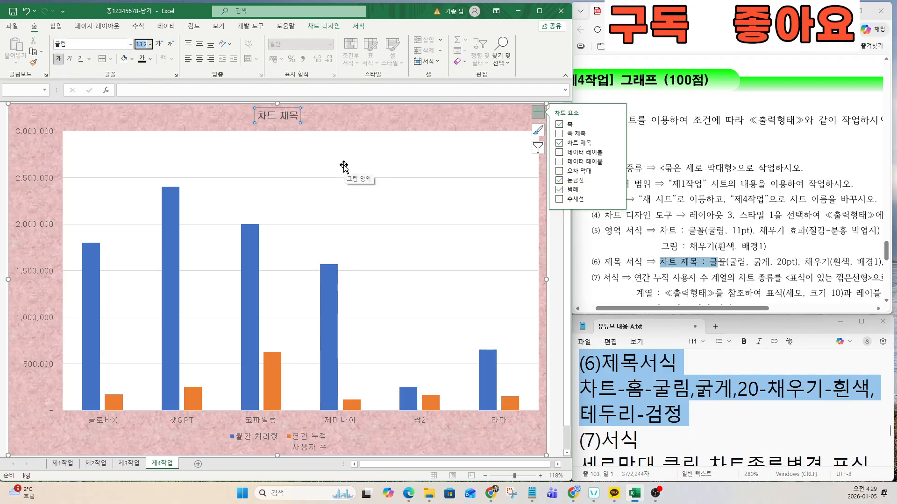
type("20")
key("Return")
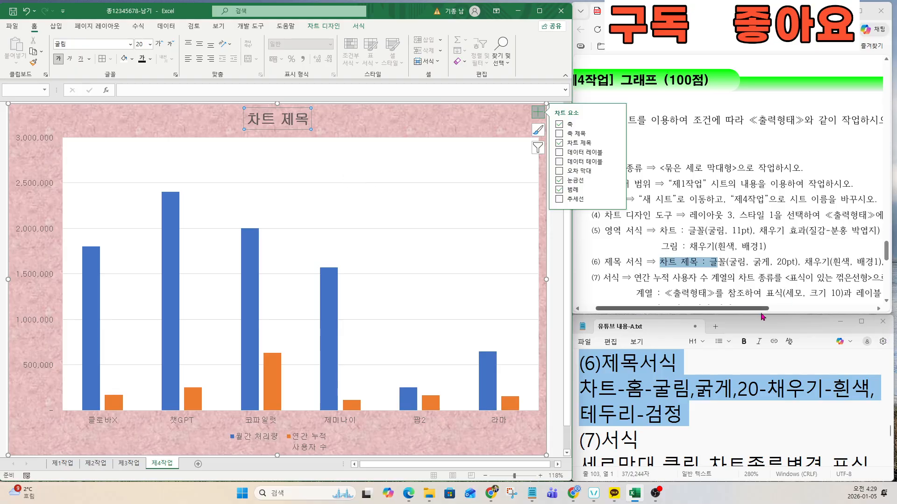
left_click_drag(756, 310, 814, 309)
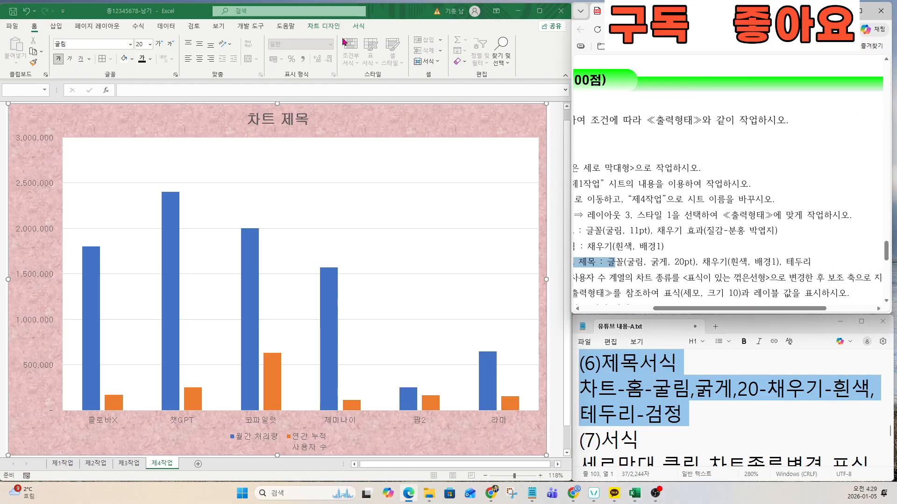
Step: Give the chart title box a white fill and a black outline
left_click(358, 26)
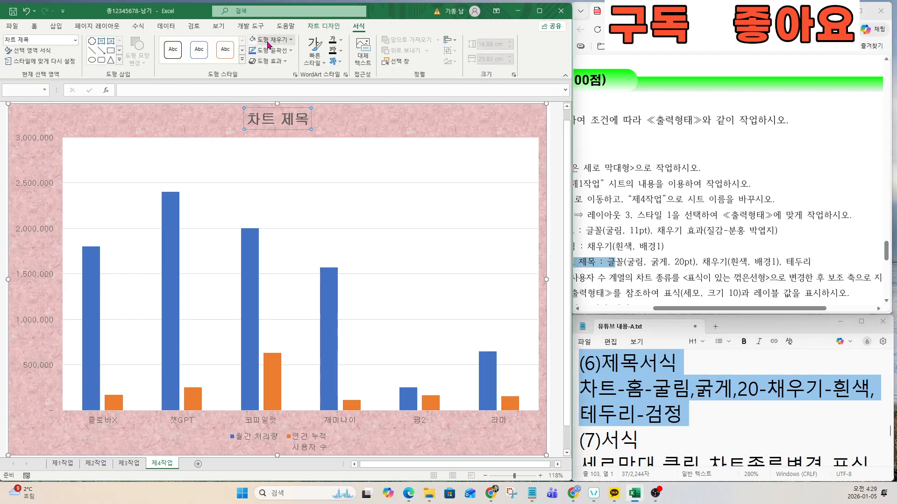
left_click(269, 41)
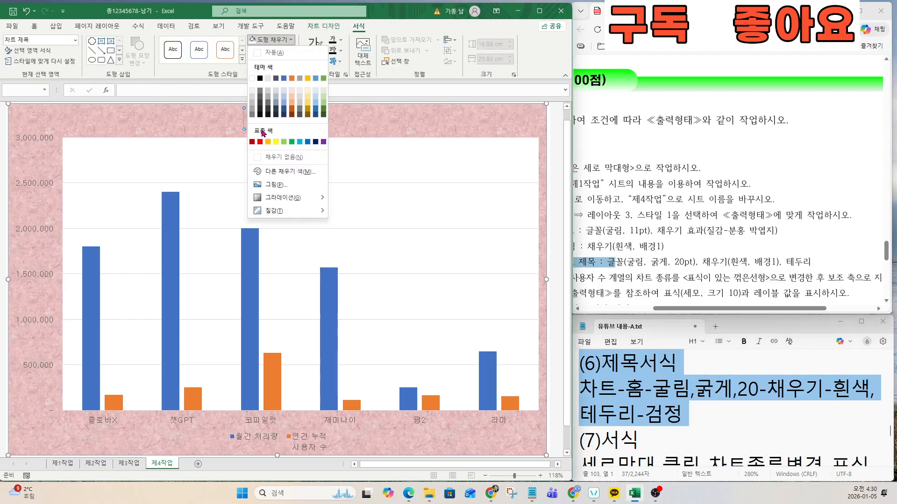
left_click(252, 78)
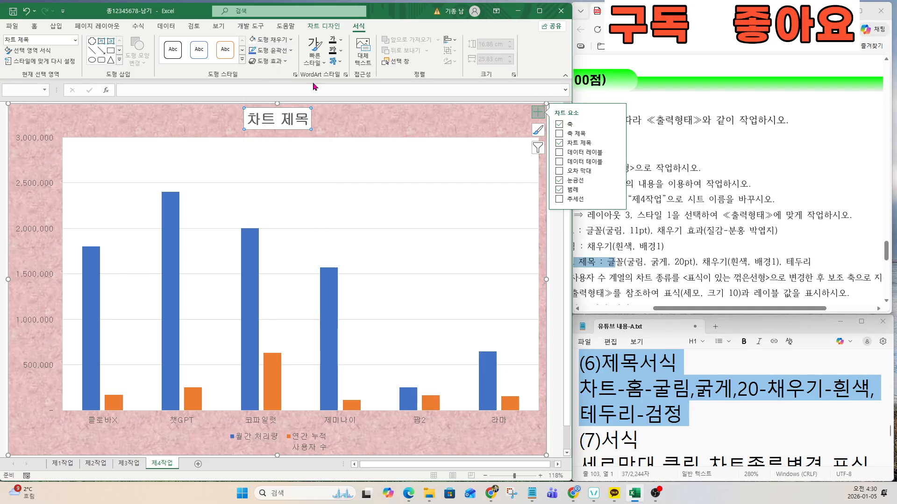
left_click(284, 52)
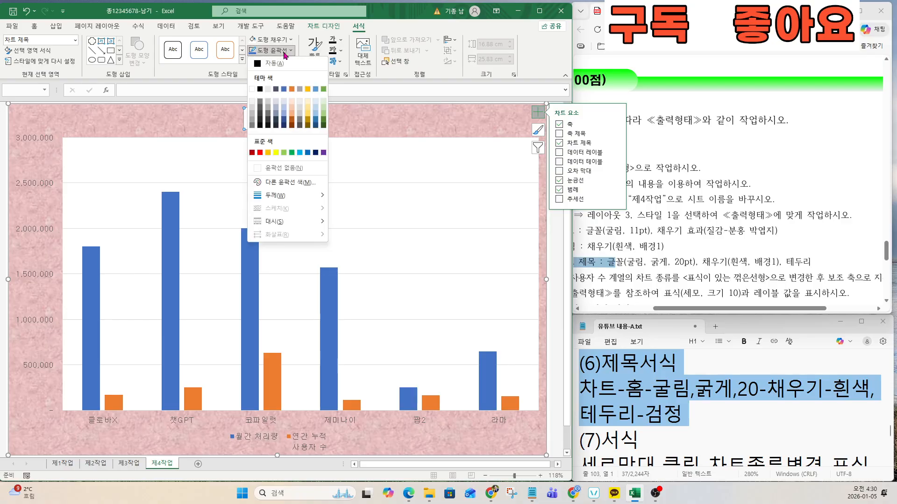
left_click(260, 89)
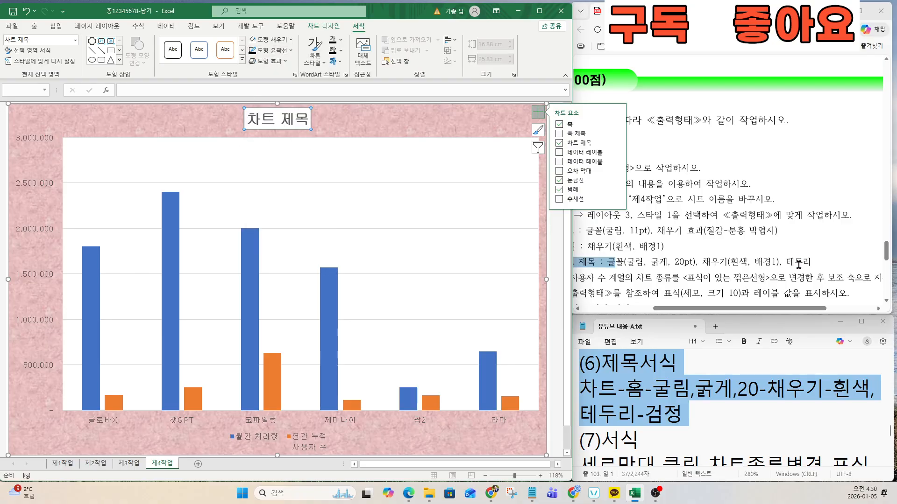
left_click_drag(741, 308, 678, 314)
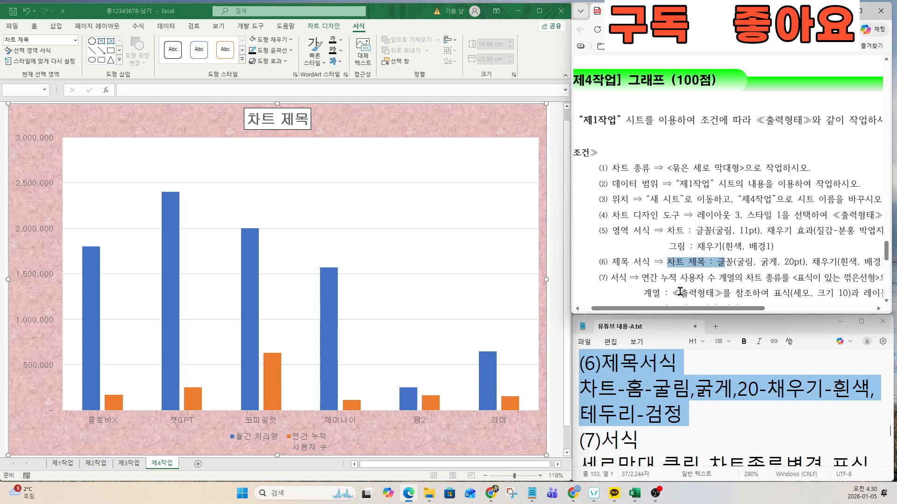
Step: Replace the placeholder title with '업무지원 및 LLM생성 AI 이용 현황'
scroll(705, 289, "down", 4)
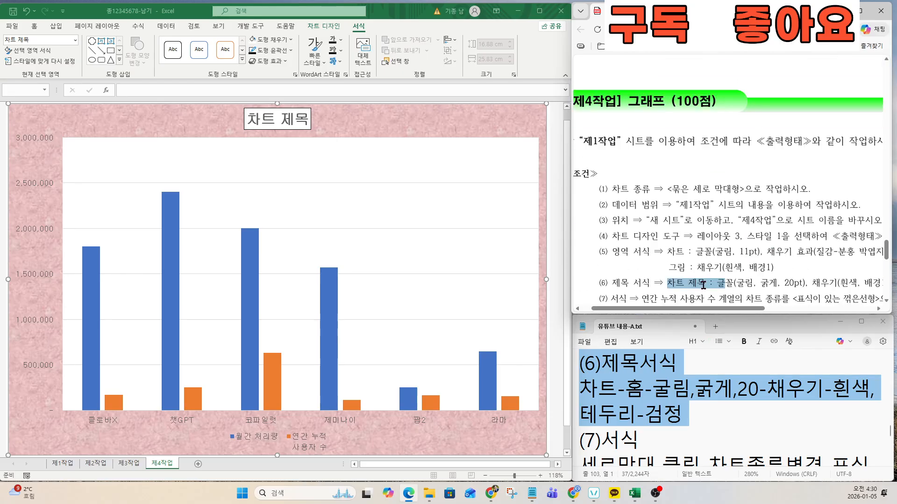
scroll(705, 289, "down", 3)
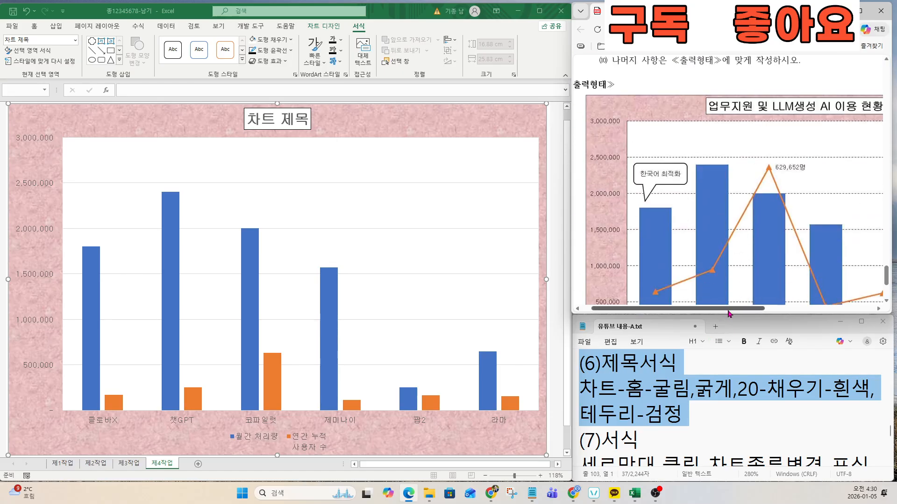
left_click_drag(728, 309, 782, 310)
left_click(253, 116)
left_click_drag(253, 116, 313, 122)
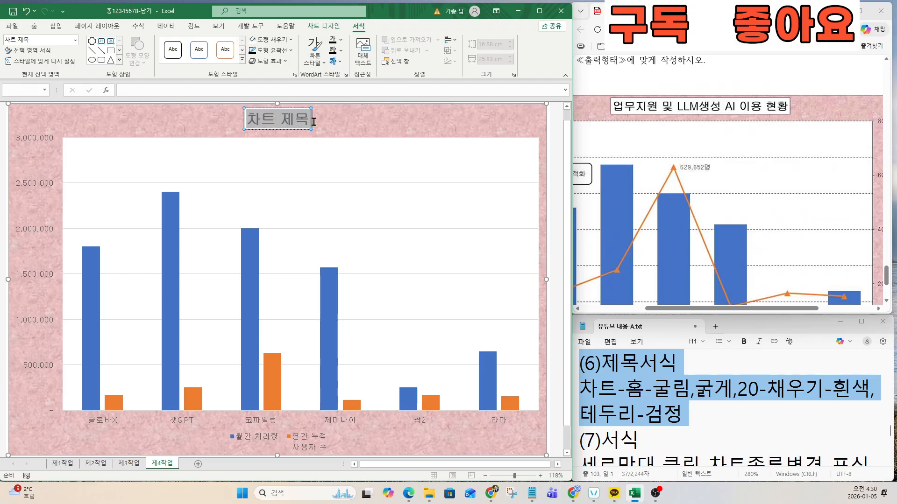
type("업무")
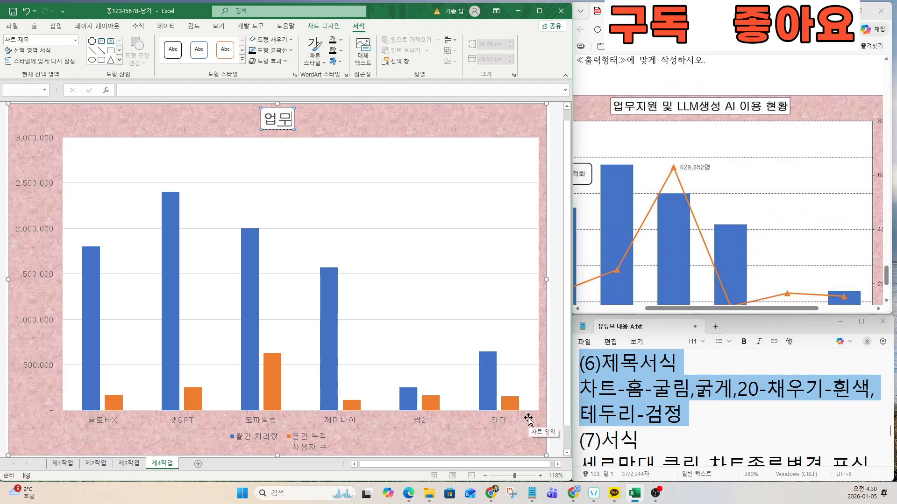
type("징원 및")
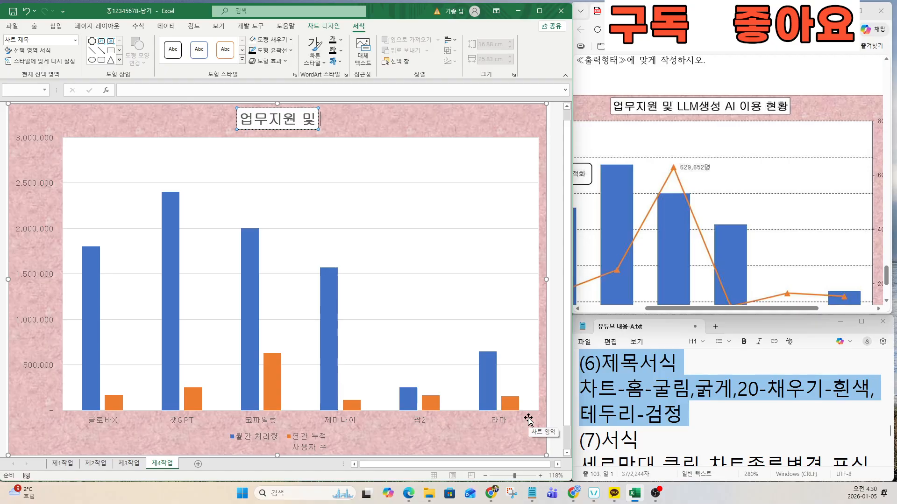
type(" LLㅡ")
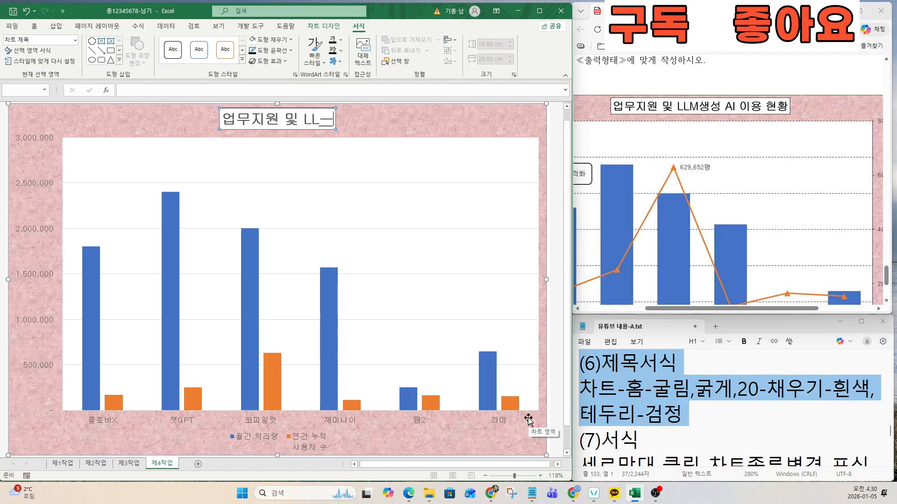
key("BackSpace")
key("Hangul")
type("M")
key("Hangul")
type("생성")
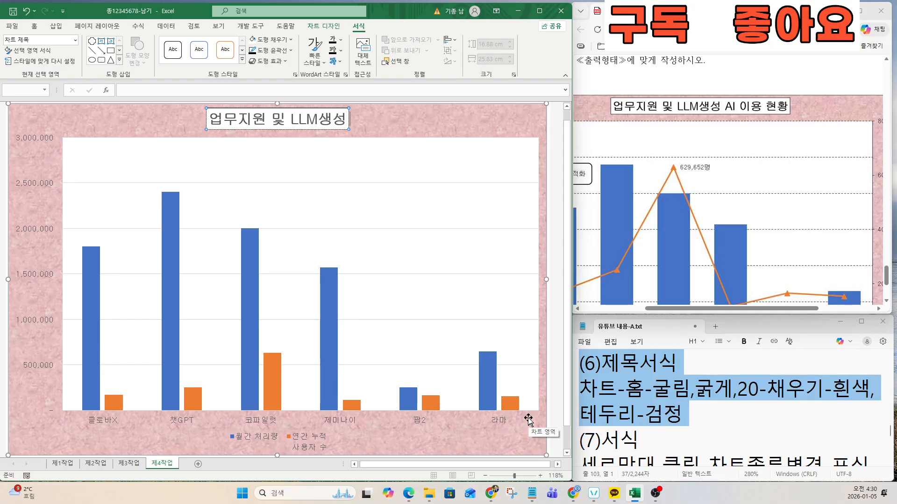
type(" AI 이용 현황ㅇ")
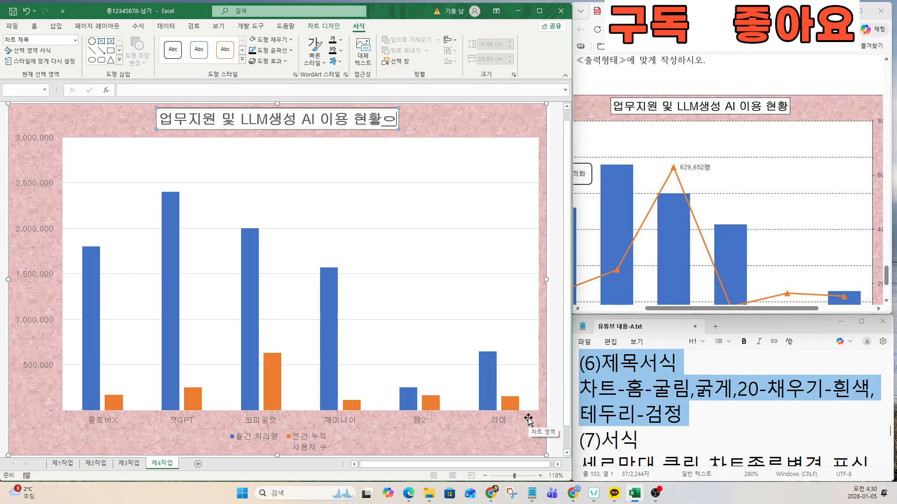
key("BackSpace")
key("BackSpace")
key("BackSpace")
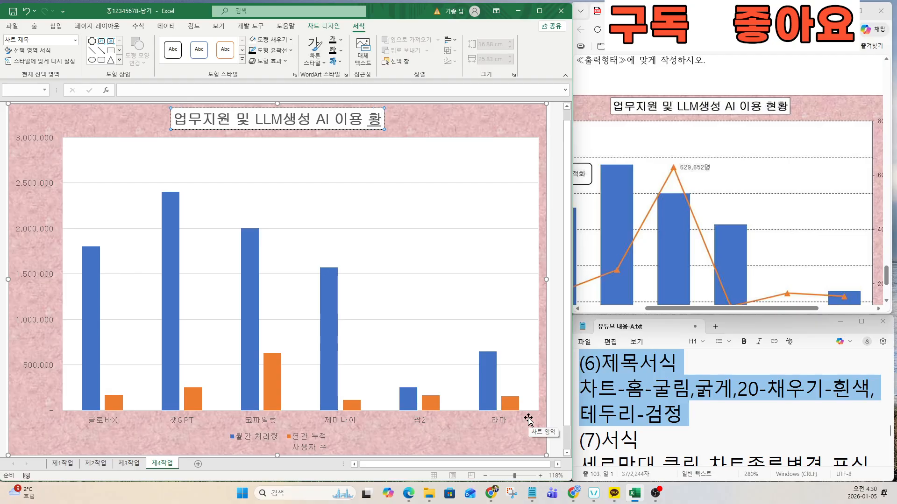
type("현황")
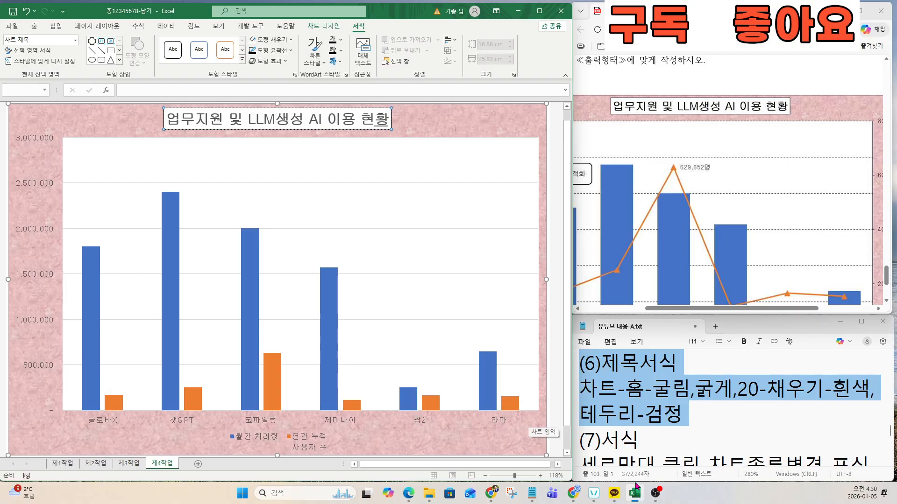
Step: Mark the 연간 누적 사용자 수 chart-type instruction in the exam document
left_click(673, 418)
key("Down")
key("Down")
key("Down")
key("Down")
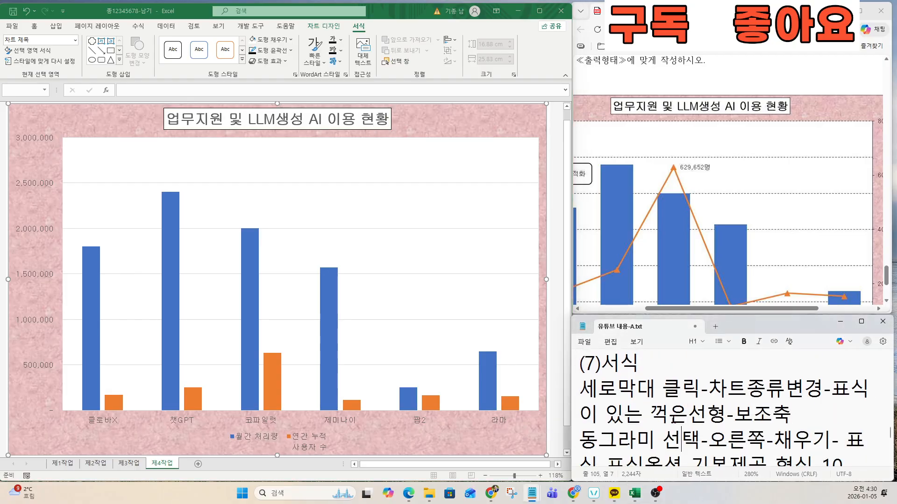
left_click_drag(675, 309, 632, 313)
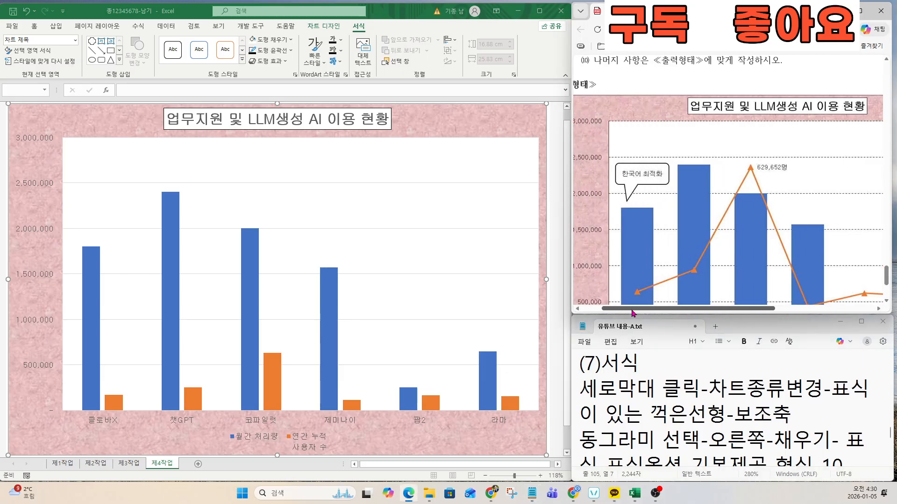
scroll(656, 283, "up", 4)
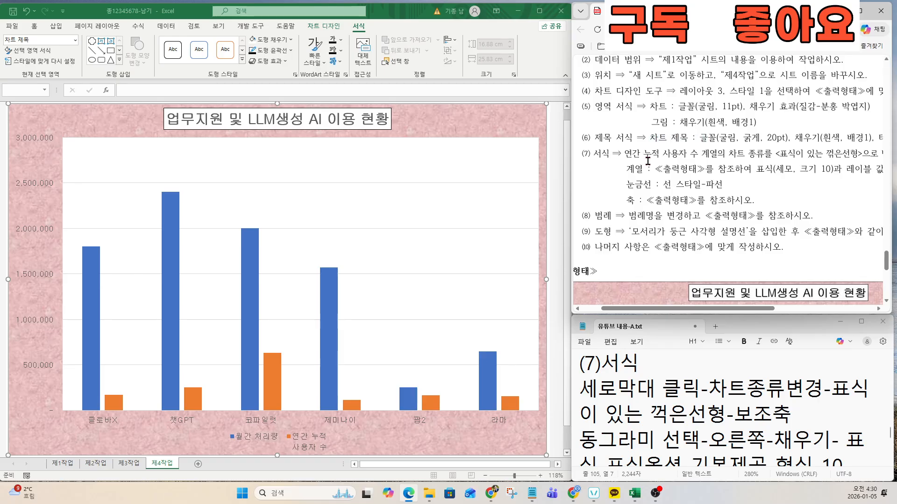
left_click_drag(626, 154, 860, 154)
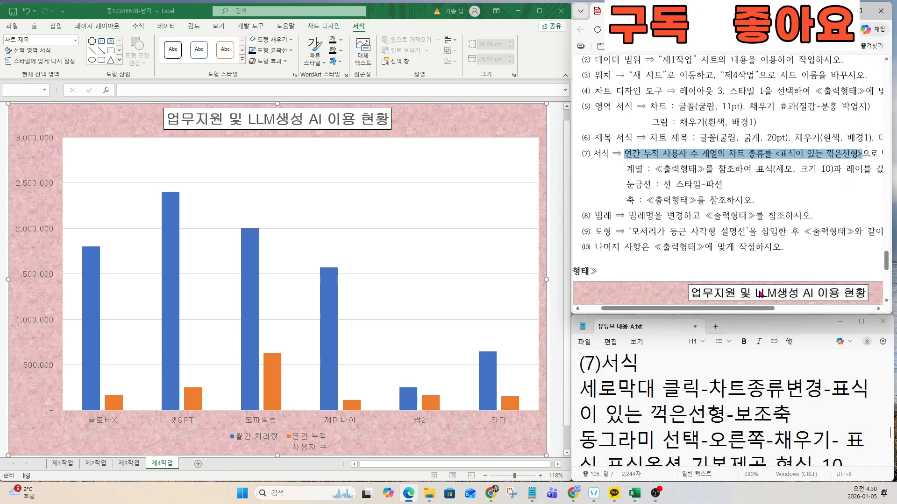
left_click_drag(760, 308, 789, 308)
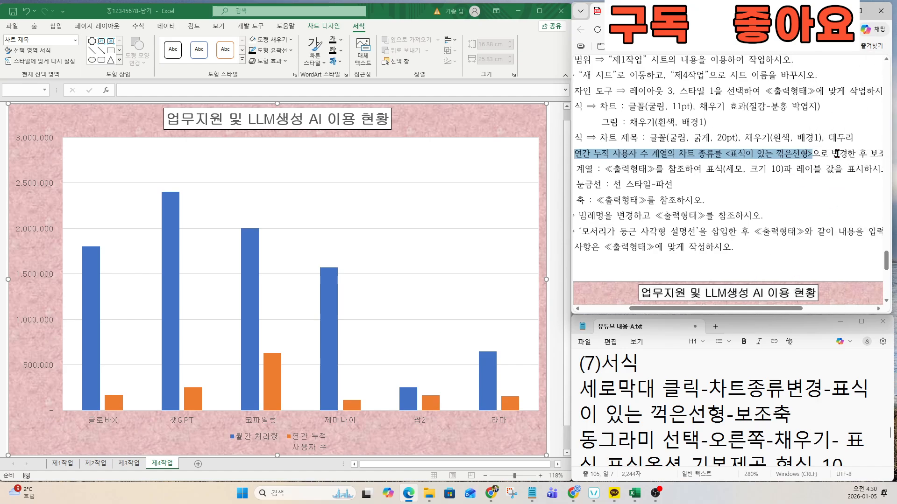
left_click_drag(831, 154, 878, 154)
Step: Mark the chart-type change step in the notes and select the column series
left_click(643, 413)
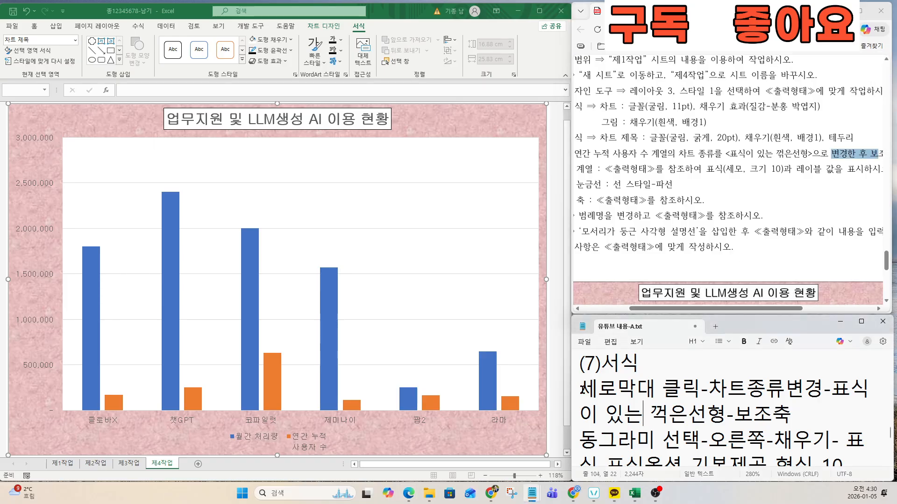
left_click_drag(581, 390, 800, 415)
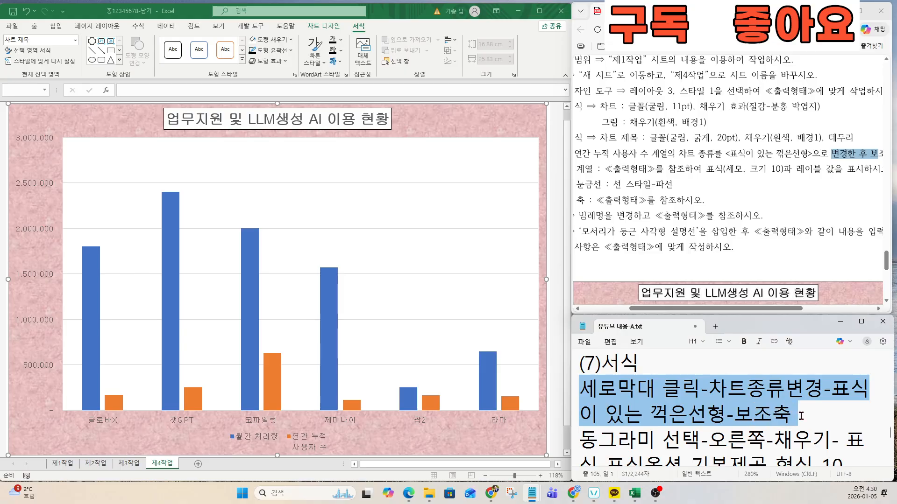
left_click(251, 278)
Step: Change 연간 누적사용자 수 to a line with markers on the secondary axis
right_click(250, 255)
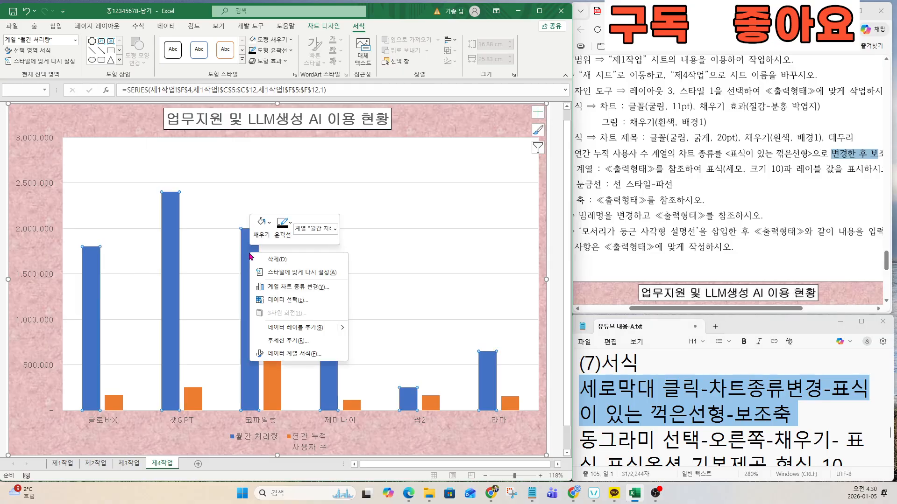
left_click(288, 289)
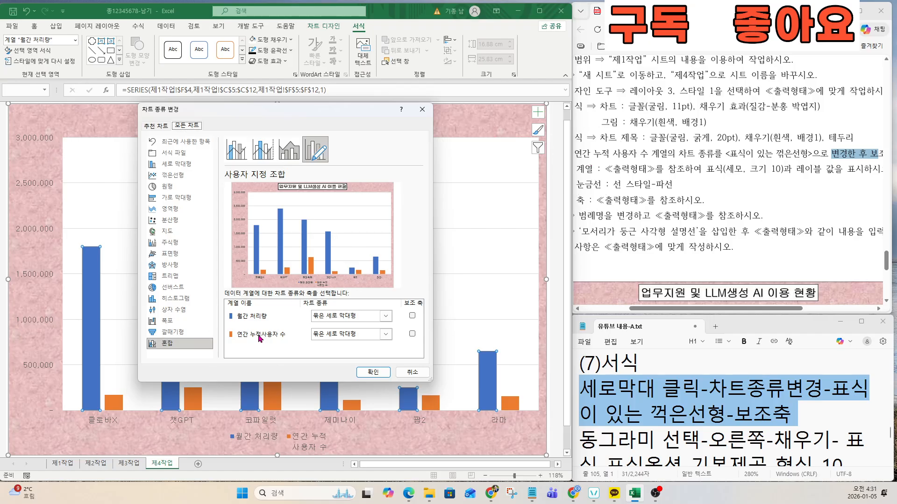
left_click(332, 337)
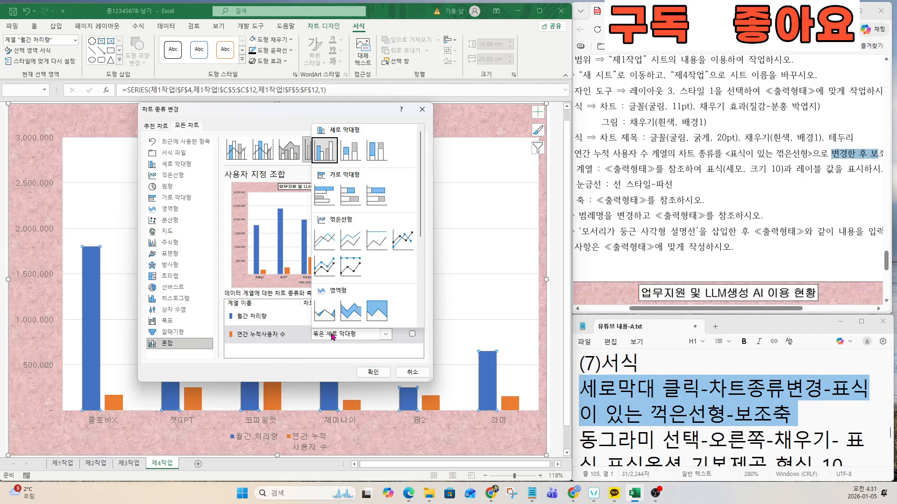
left_click(400, 242)
left_click(411, 334)
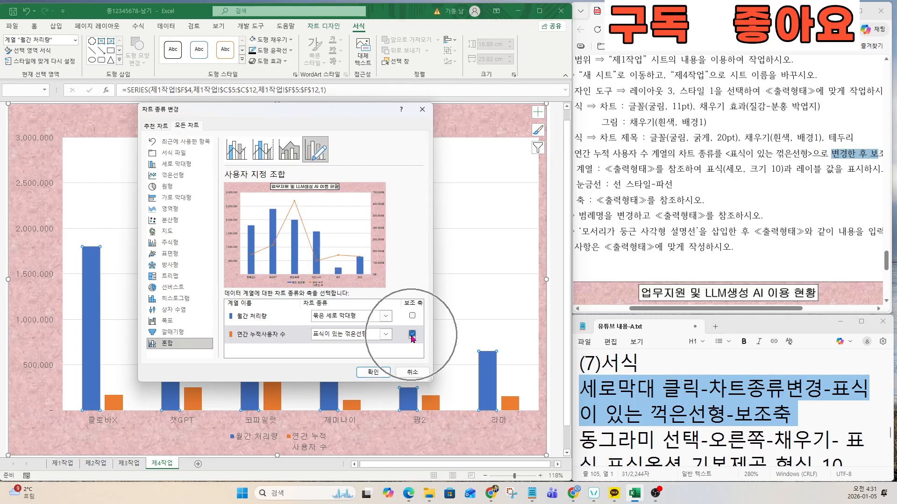
left_click(373, 372)
Step: Review the next requirement in the exam instructions
left_click(811, 160)
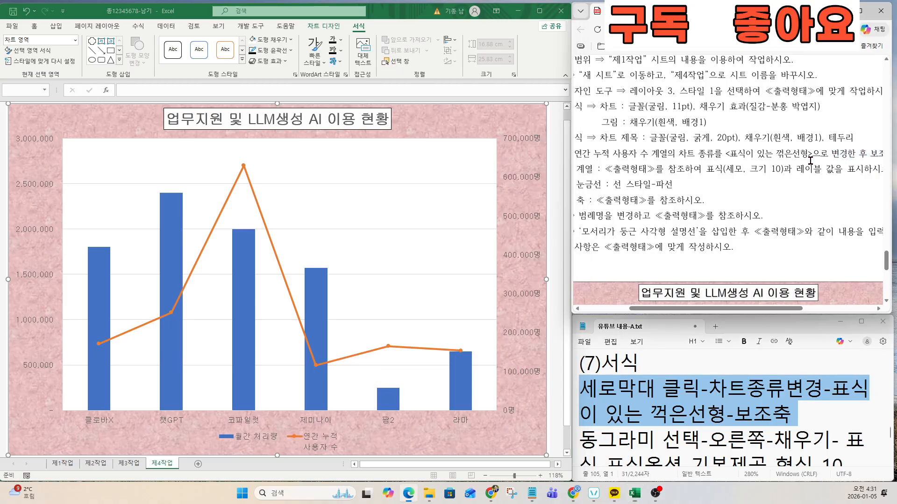
mouse_move(762, 308)
left_mouse_down()
mouse_move(725, 309)
mouse_move(761, 312)
left_mouse_up()
left_click_drag(589, 169, 886, 168)
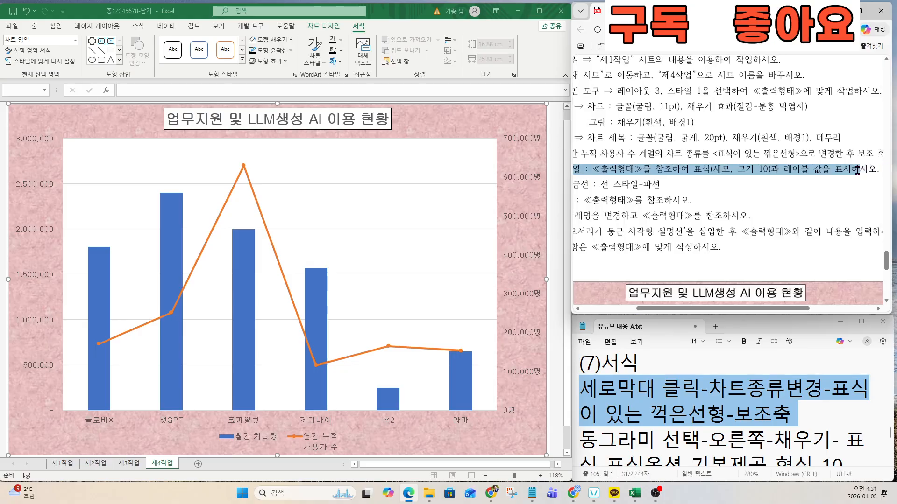
left_click_drag(737, 309, 729, 309)
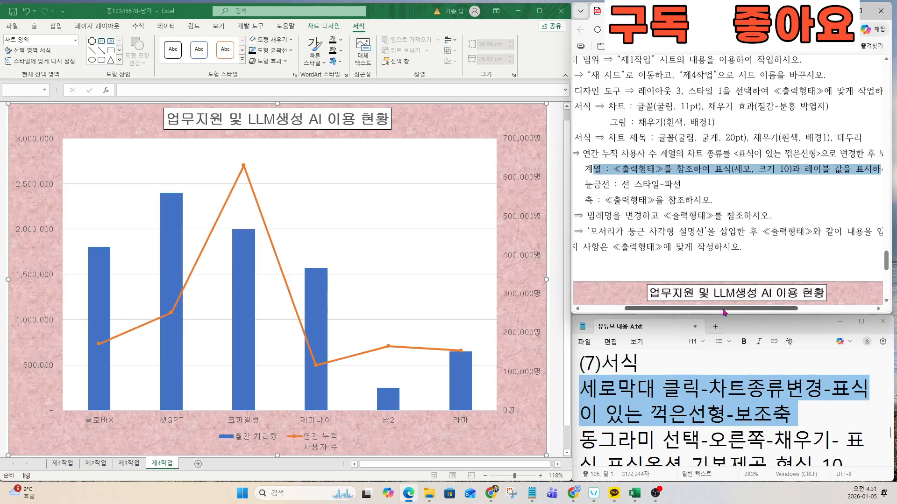
Step: Find and highlight the marker formatting step in the task notes
left_click(658, 438)
scroll(663, 439, "down", 1)
left_click(663, 439)
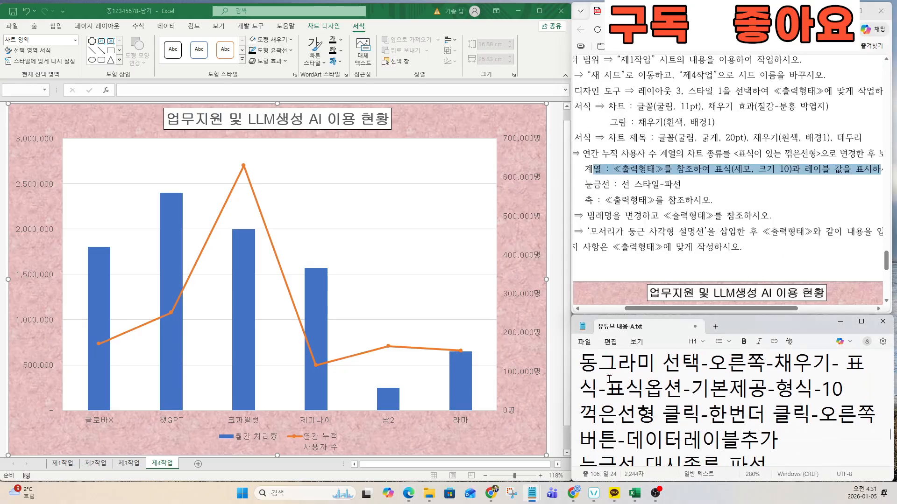
left_click_drag(581, 363, 841, 390)
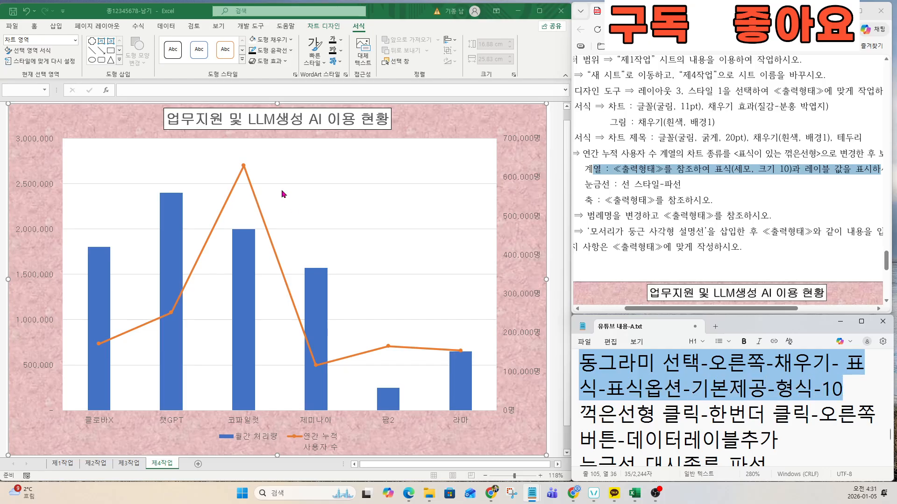
Step: Open Format Data Series for the 연간 누적 사용자 수 line and show Fill & Line options
left_click(242, 166)
right_click(243, 166)
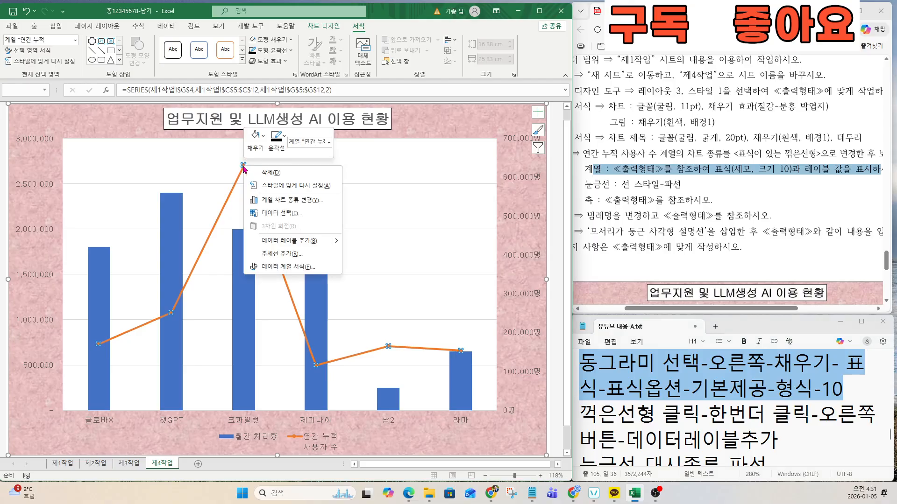
left_click(283, 270)
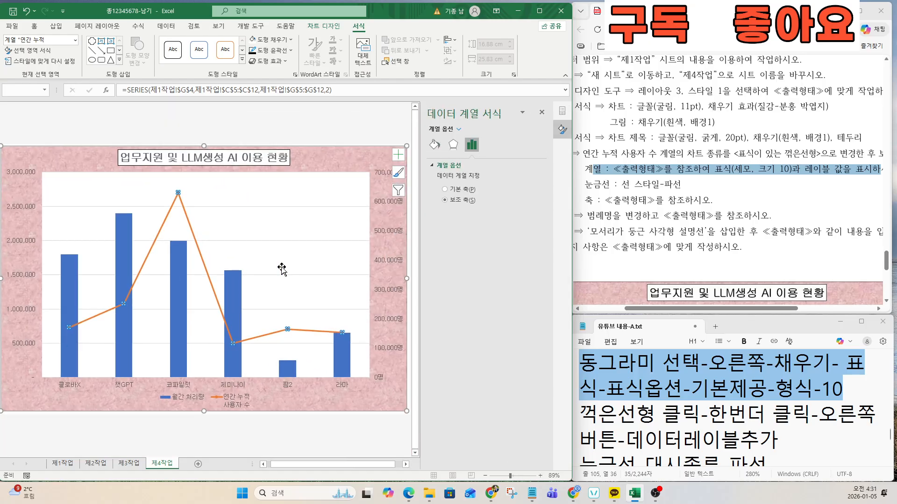
left_click(434, 145)
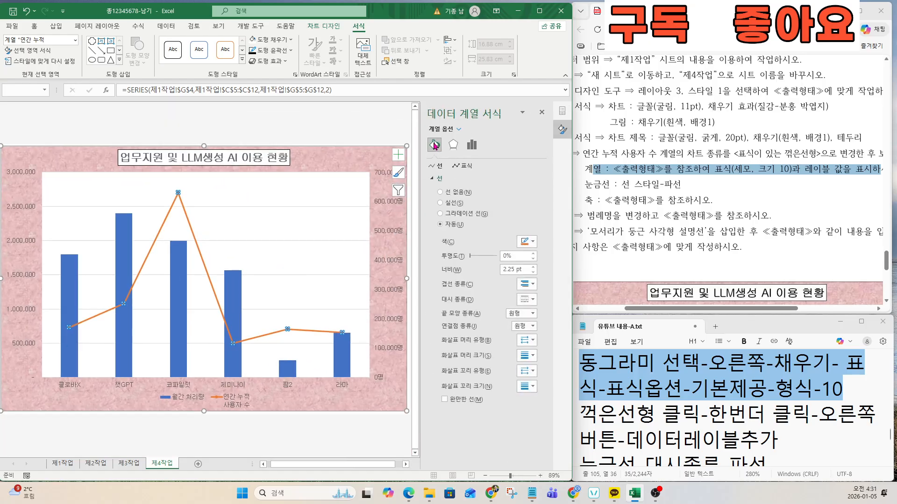
key("ctrl")
key("ctrl")
key("ctrl")
key("ctrl")
key("ctrl")
key("ctrl")
key("ctrl")
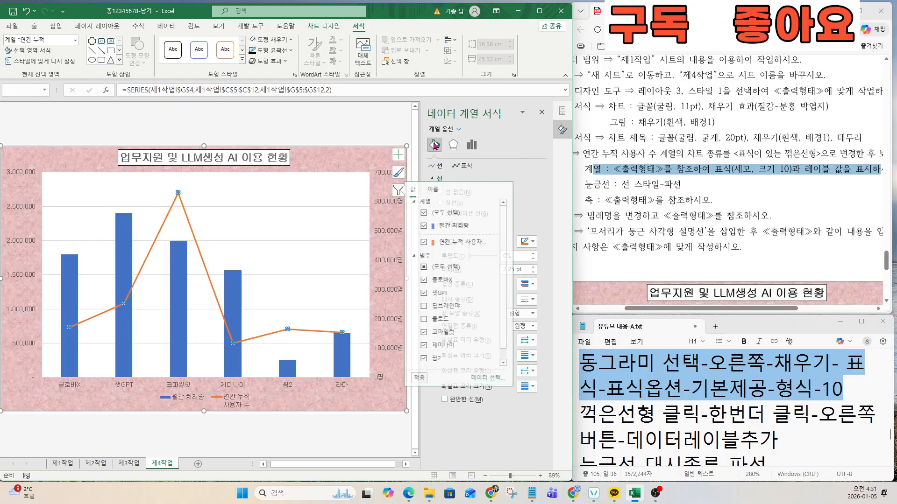
key("ctrl")
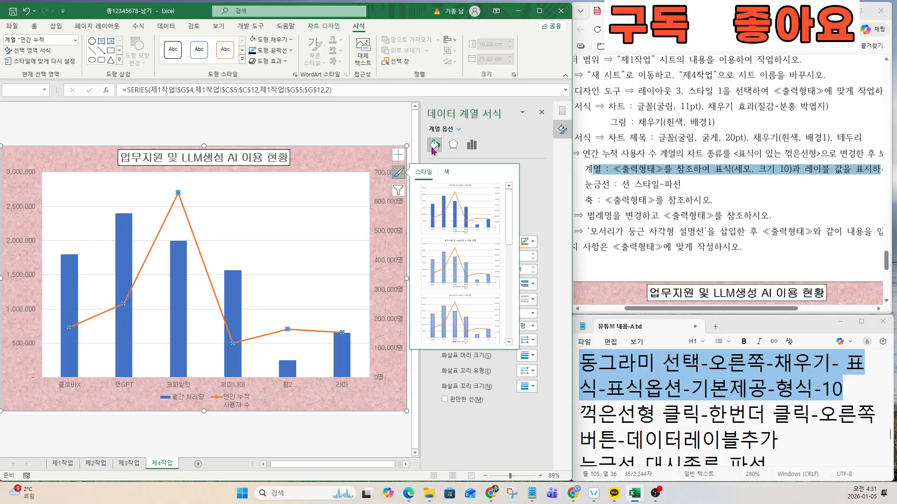
left_click(398, 173)
Step: Set the line's markers to built-in triangles at size 10
left_click(461, 168)
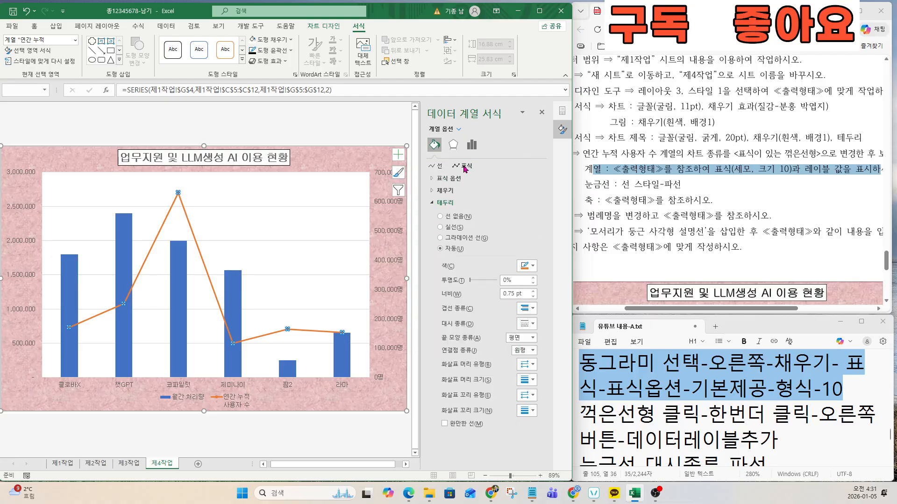
left_click(434, 178)
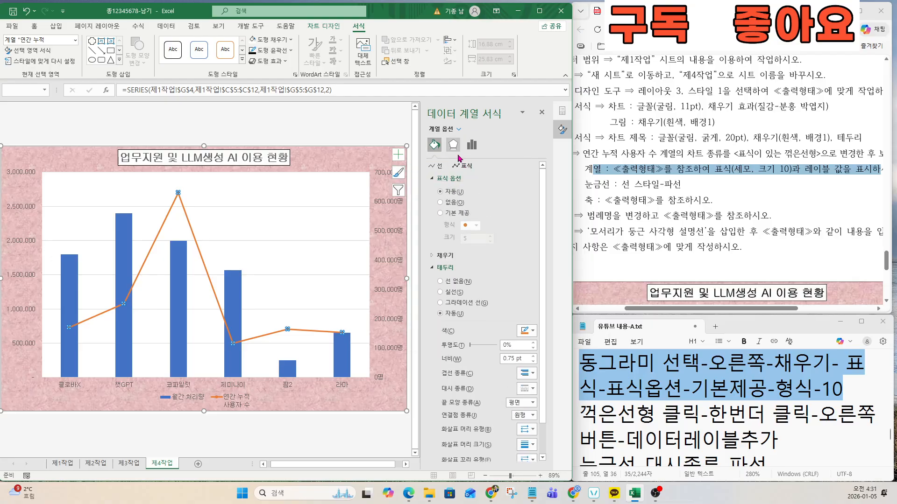
left_click(442, 216)
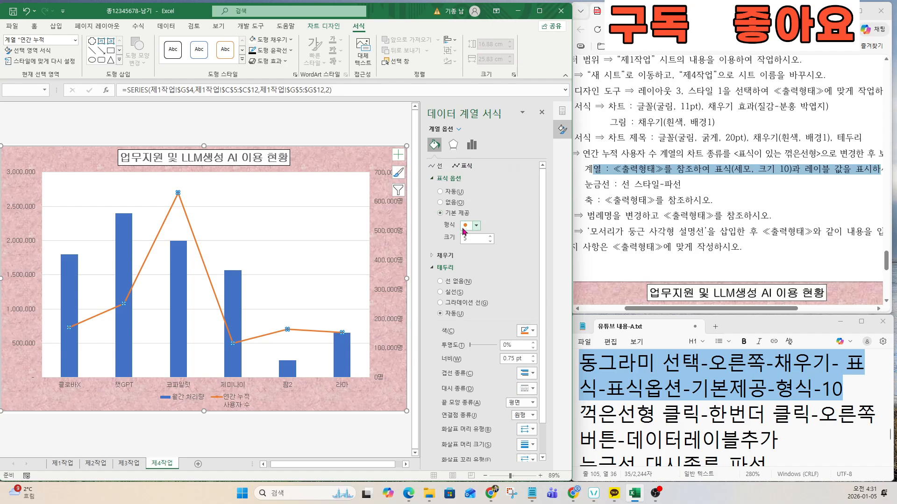
left_click(474, 226)
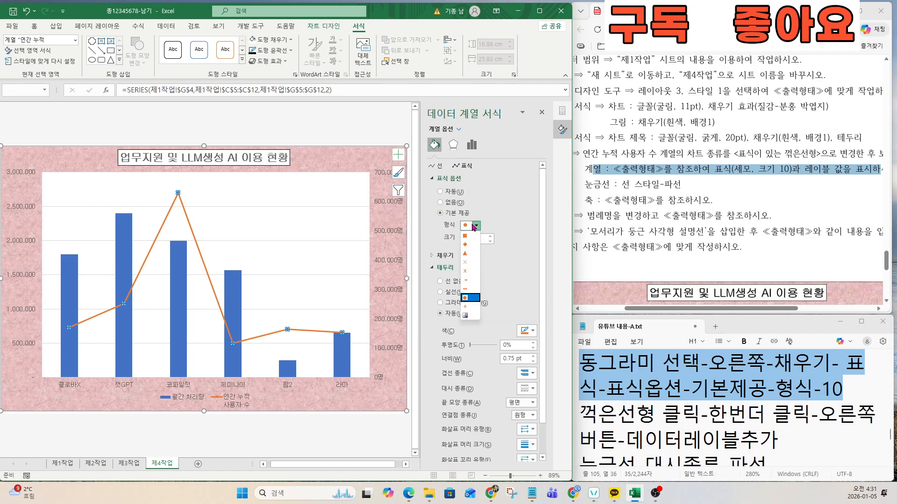
left_click(465, 254)
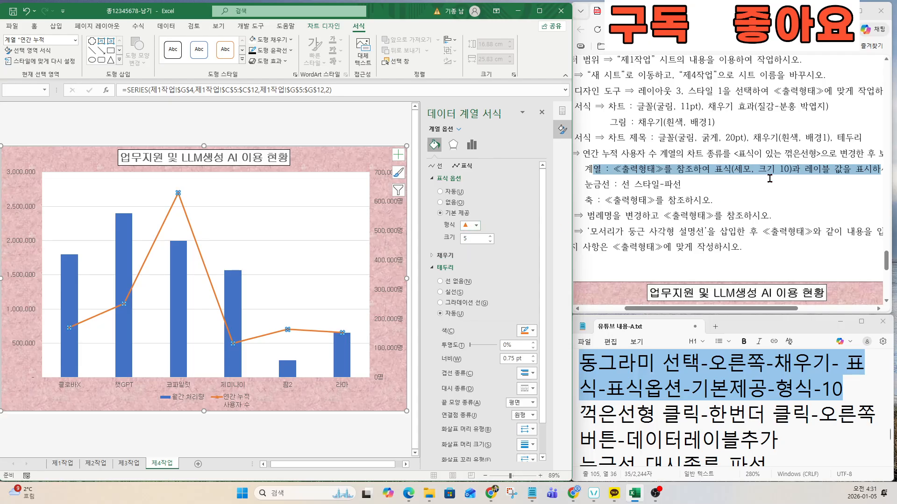
double_click(476, 239)
key("Return")
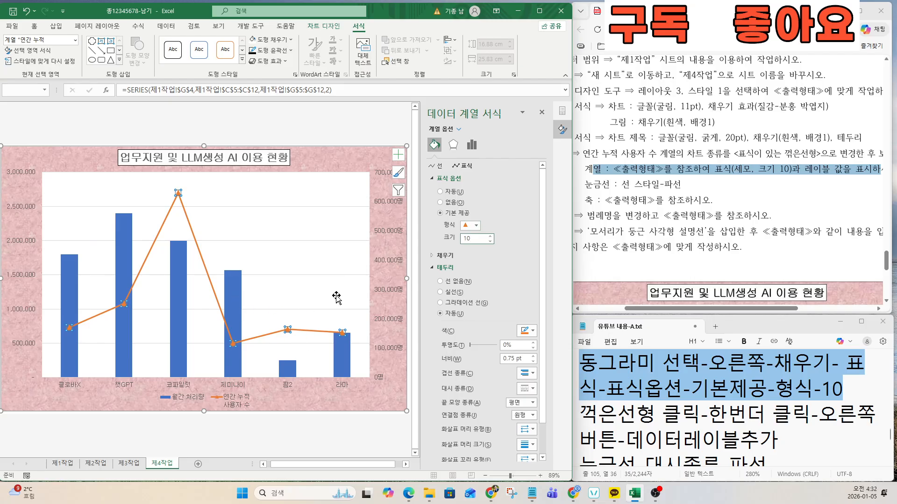
left_click_drag(728, 308, 764, 292)
scroll(739, 276, "down", 5)
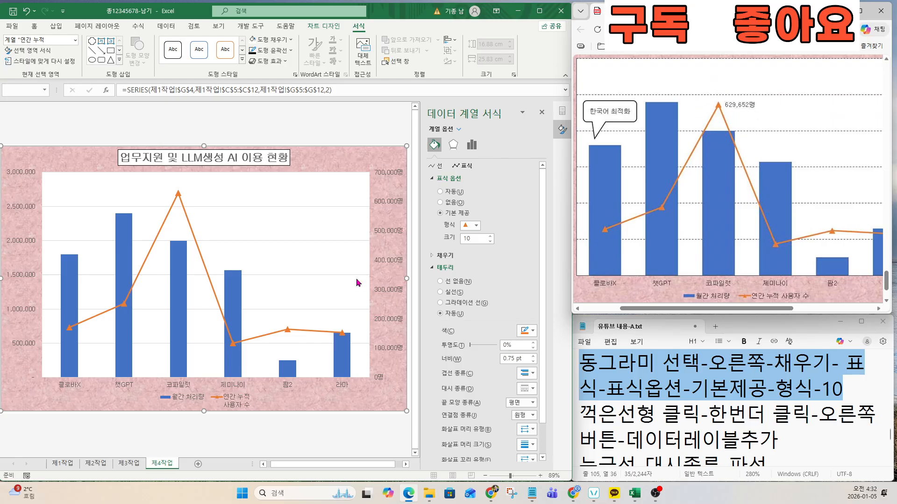
Step: Add a data label showing 629,652명 to only the 코파일럿 point of the line
left_click(178, 196)
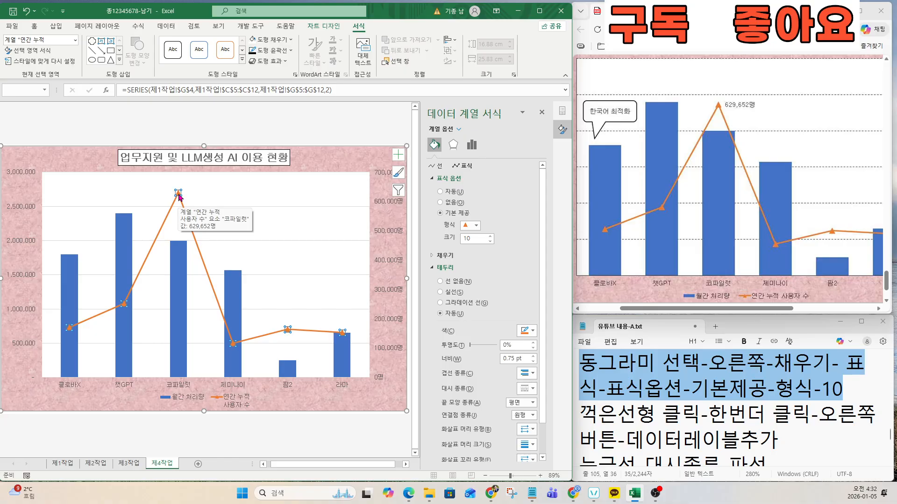
left_click(178, 195)
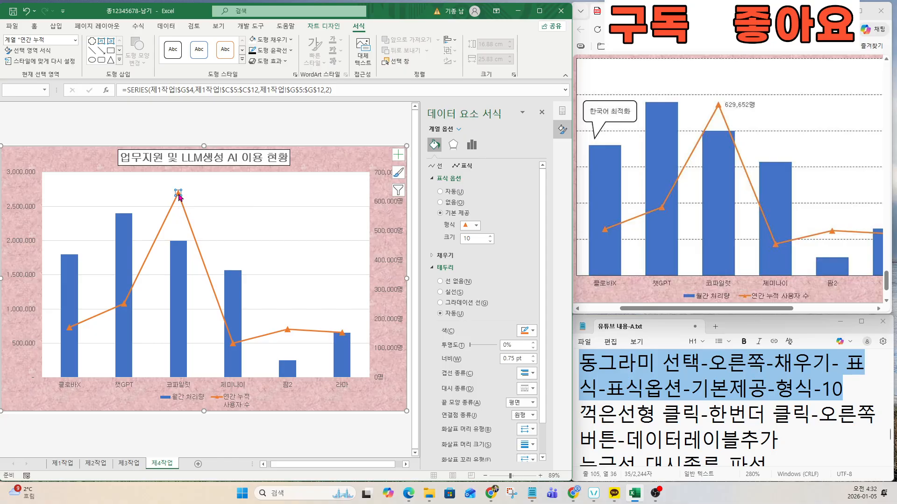
right_click(179, 196)
left_click(222, 269)
Step: Highlight the dashed gridline requirement in the task, then return to the workbook
left_click_drag(779, 439, 572, 414)
scroll(664, 398, "down", 2)
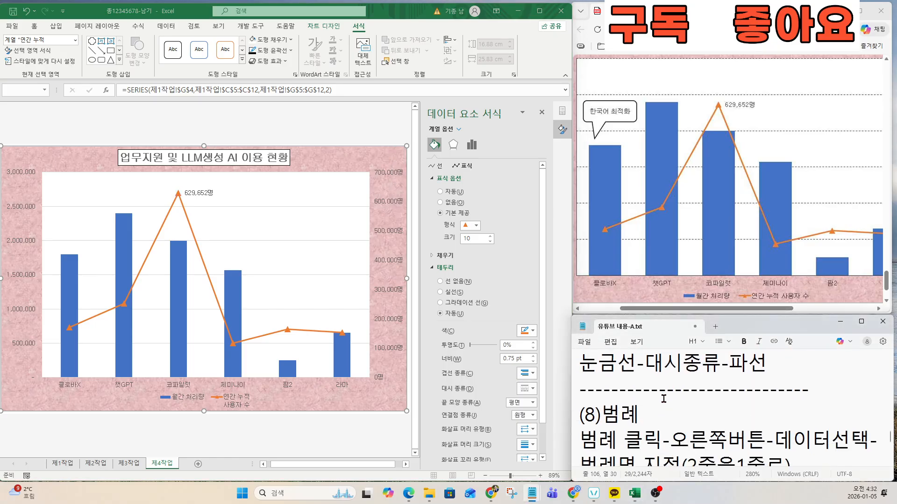
scroll(663, 398, "up", 2)
scroll(723, 238, "up", 5)
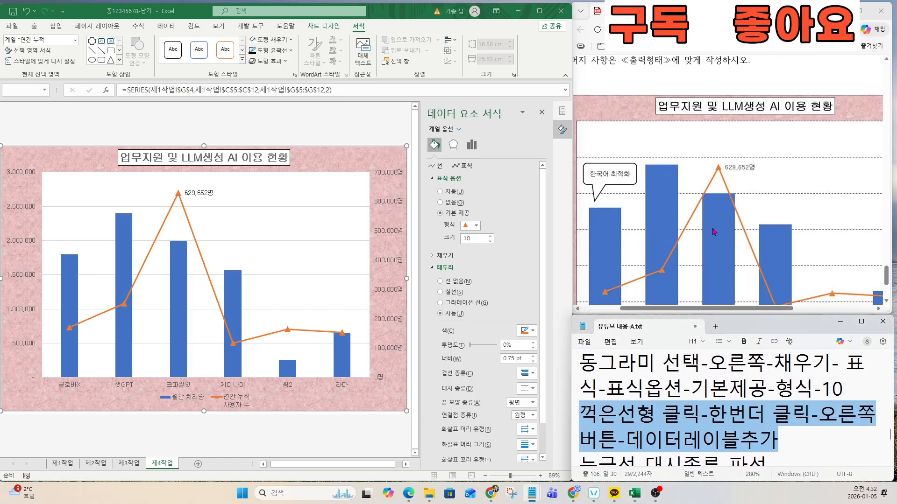
left_click_drag(592, 122, 690, 122)
left_click(270, 240)
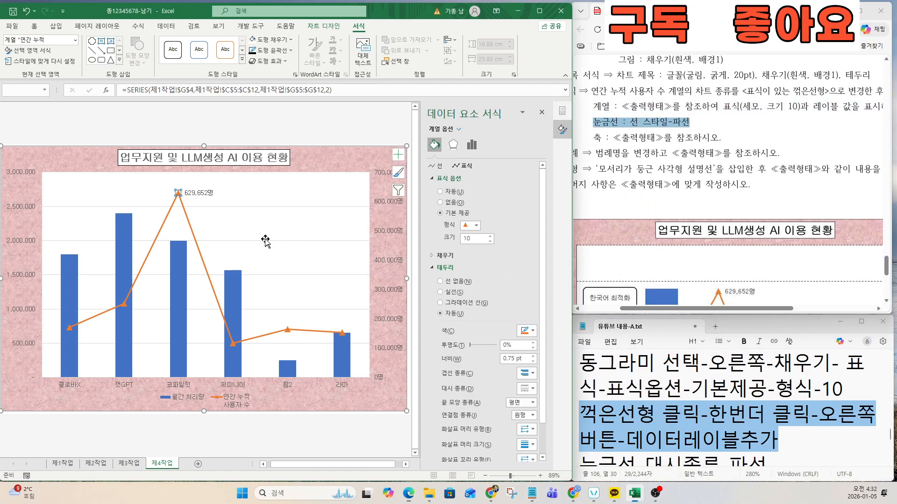
Step: Select the chart's major gridlines and mark the gridline step in the notes
left_click(265, 240)
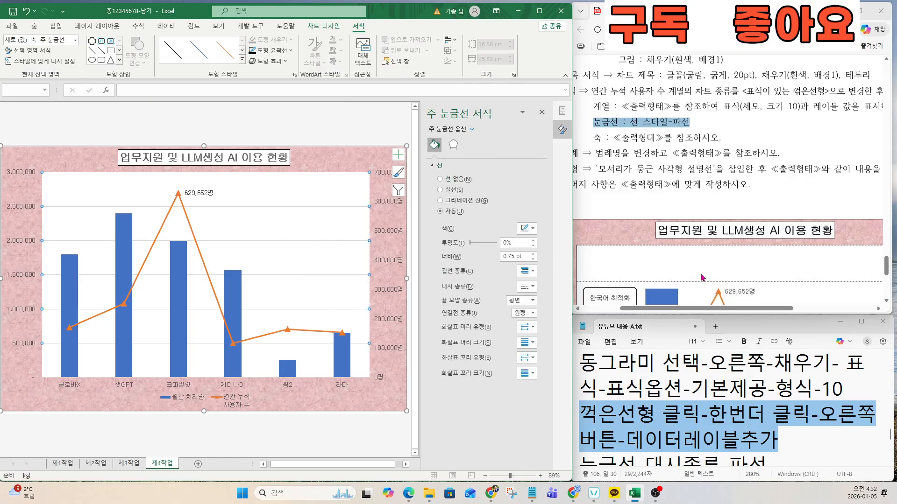
left_click(656, 441)
key("Down")
key("Down")
key("Down")
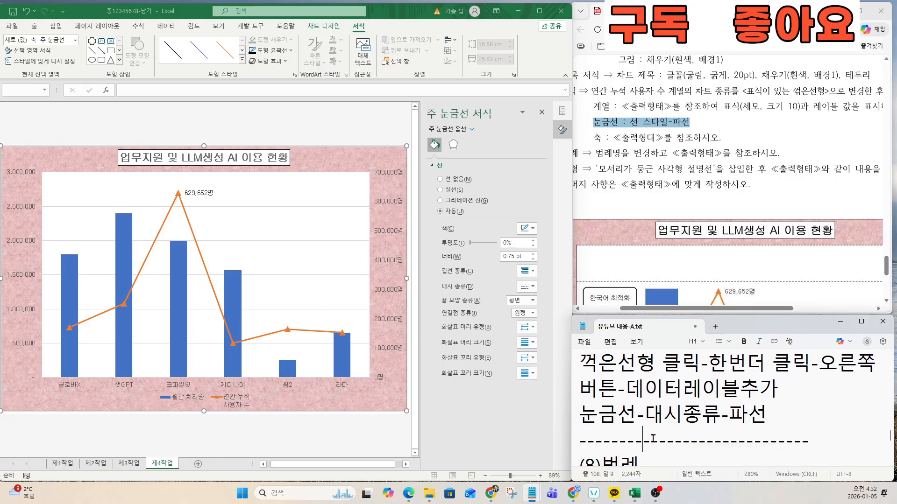
left_click_drag(770, 388, 575, 387)
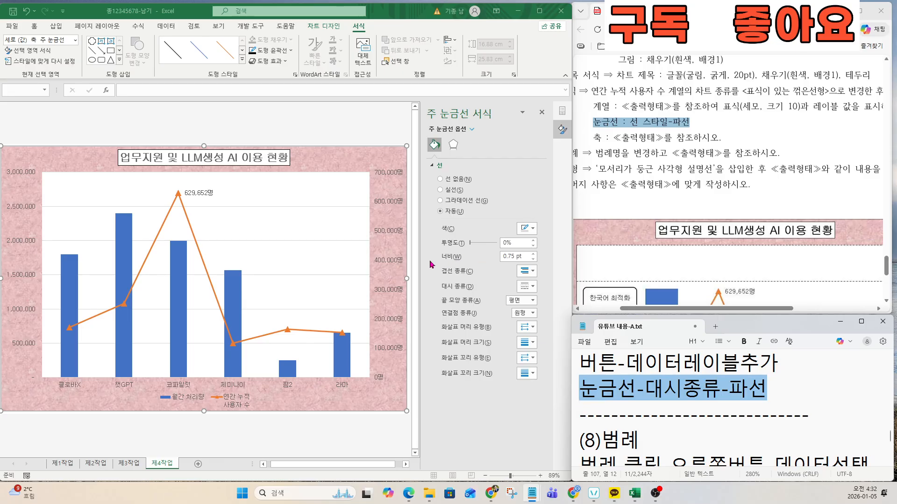
left_click(287, 208)
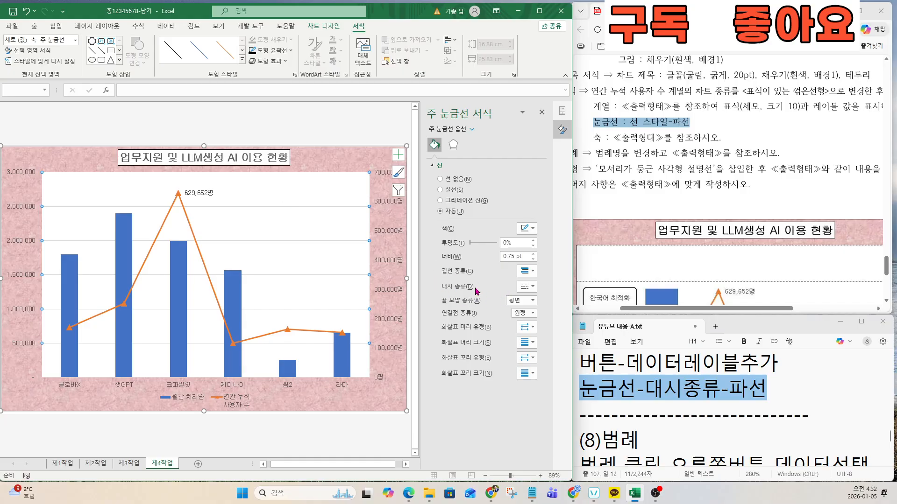
Step: Set the major gridlines' dash type to 파선 and their colour to black
left_click(526, 286)
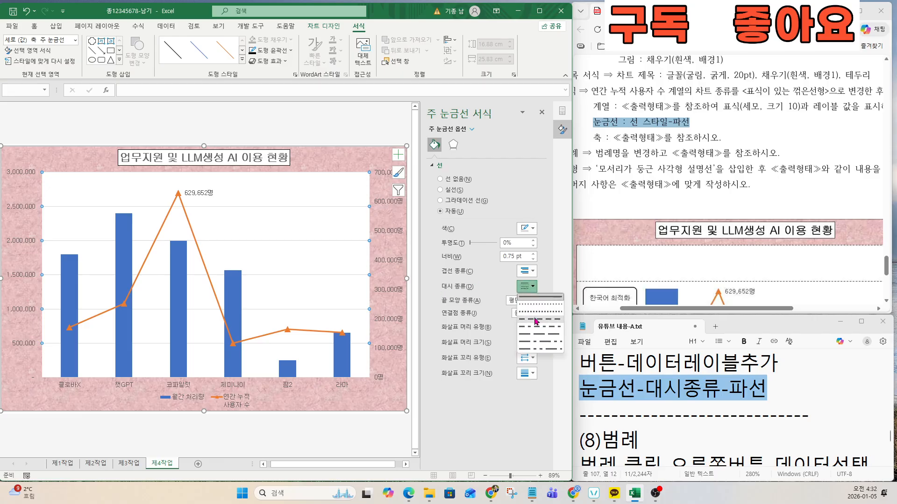
left_click(549, 322)
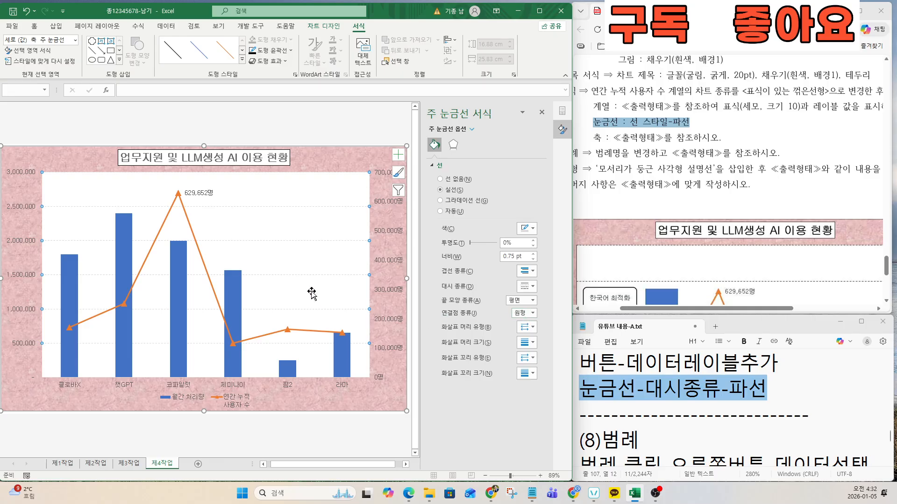
left_click(528, 229)
left_click(530, 256)
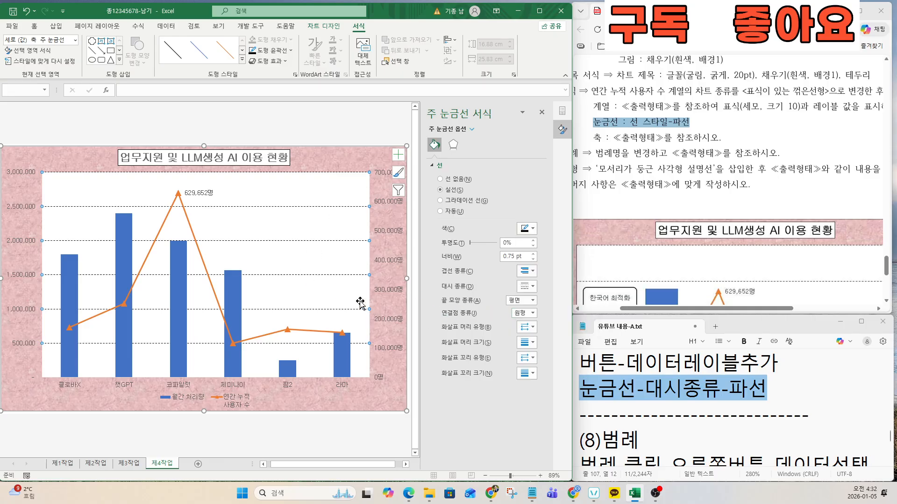
Step: Highlight the axis-line instruction in the task document
left_click(760, 194)
left_click_drag(728, 308, 703, 317)
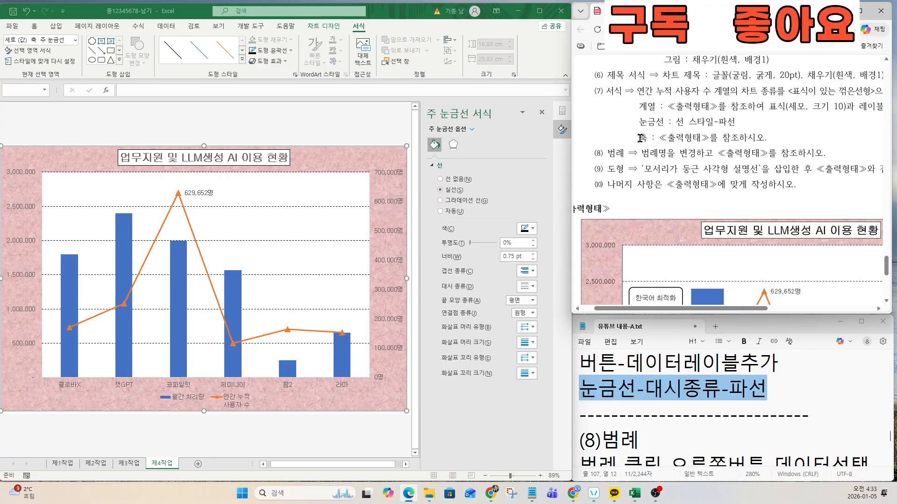
left_click_drag(641, 138, 770, 138)
scroll(723, 253, "down", 3)
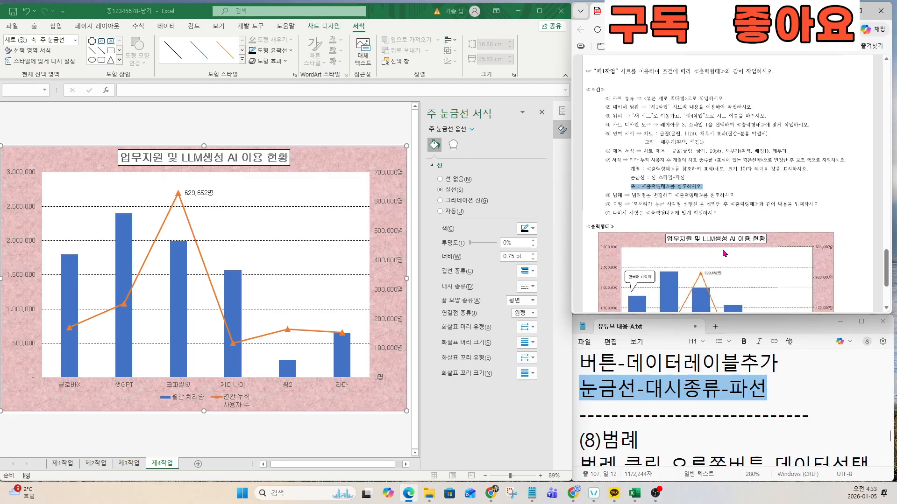
scroll(723, 253, "up", 2)
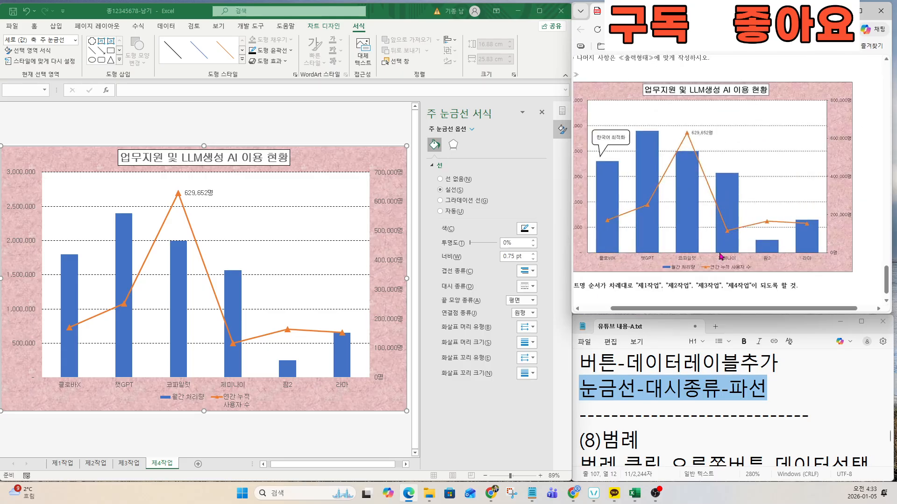
left_click_drag(745, 315, 692, 313)
scroll(665, 243, "up", 1)
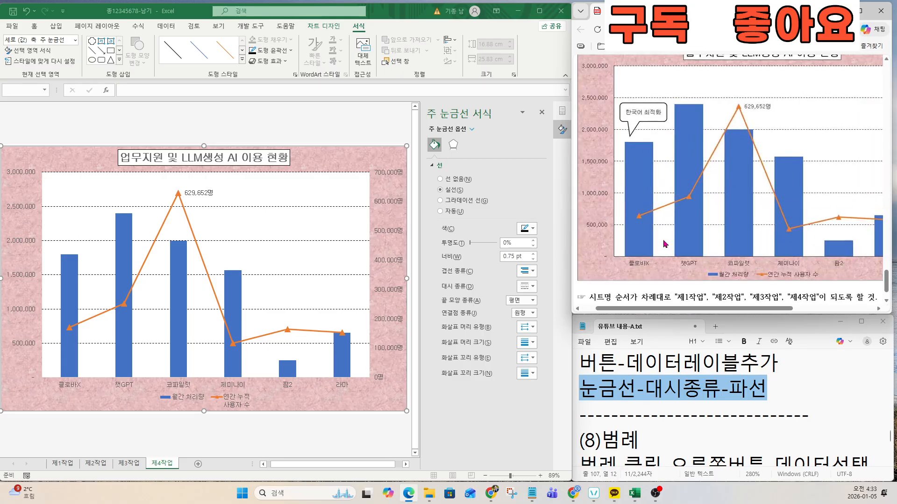
scroll(665, 246, "down", 1)
scroll(665, 247, "up", 1)
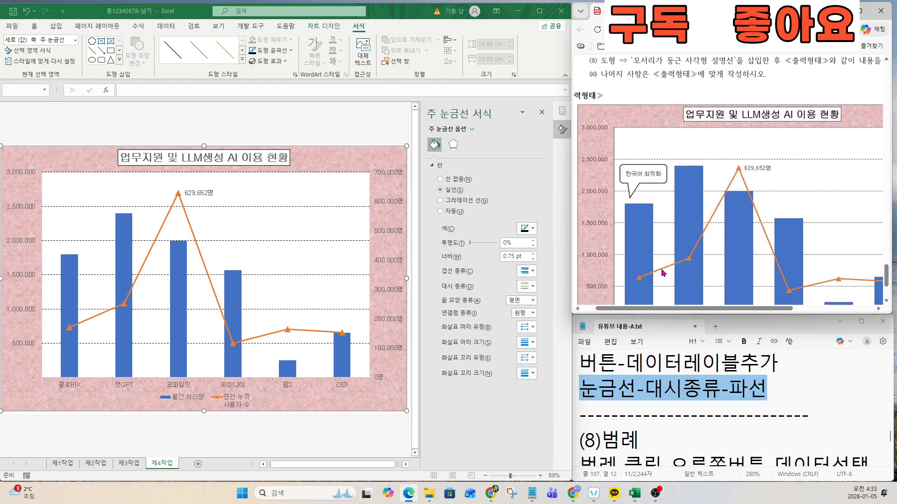
Step: Give the primary vertical value axis a solid black outline
left_click(21, 248)
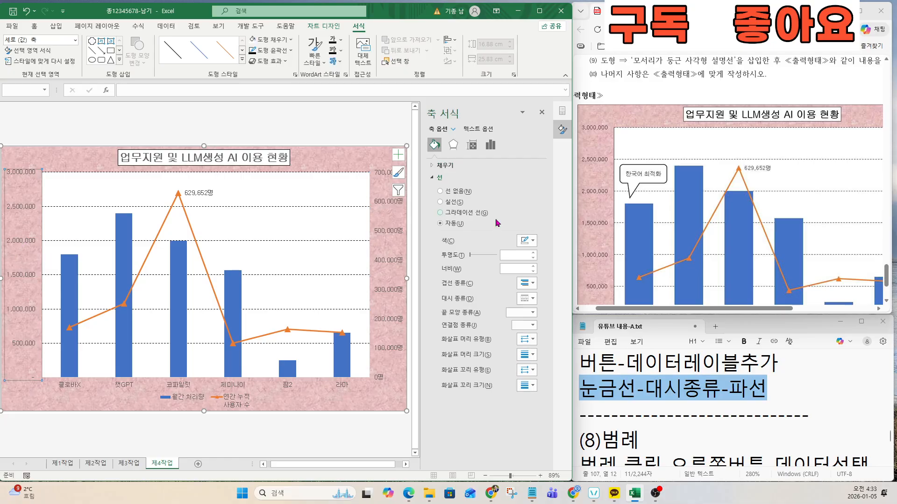
scroll(591, 295, "down", 2)
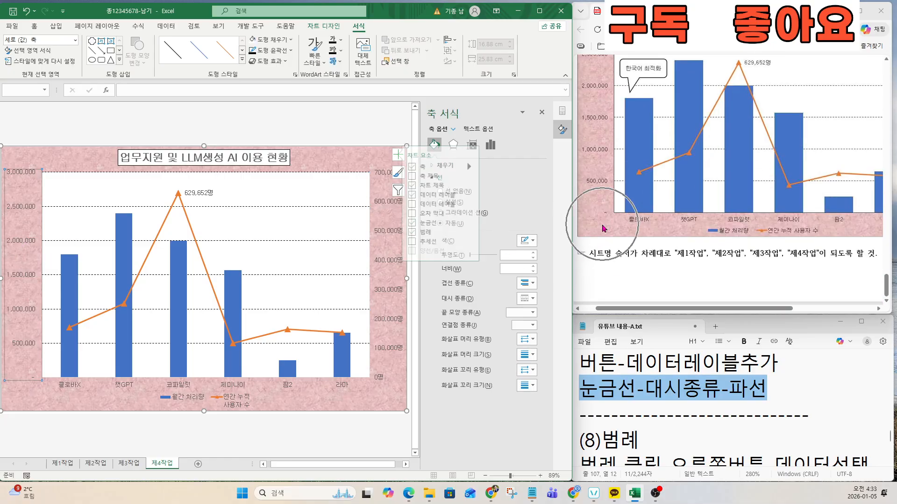
scroll(584, 119, "up", 2)
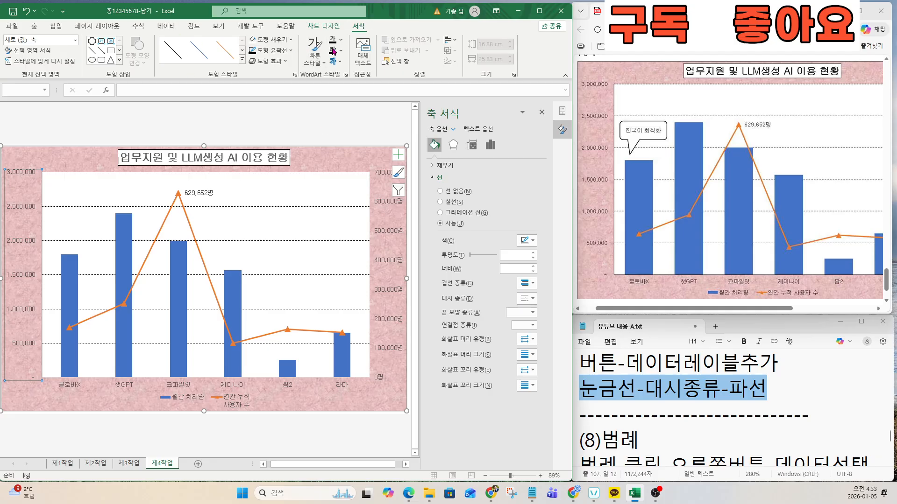
left_click(283, 48)
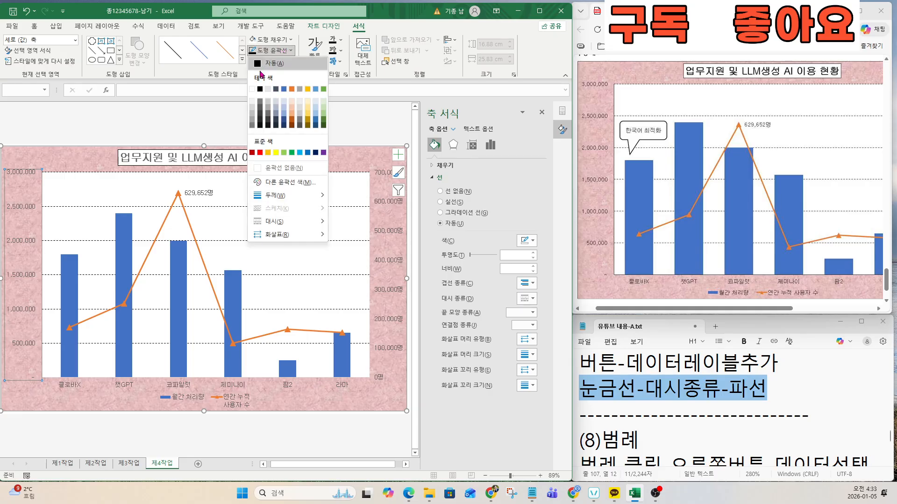
left_click(261, 96)
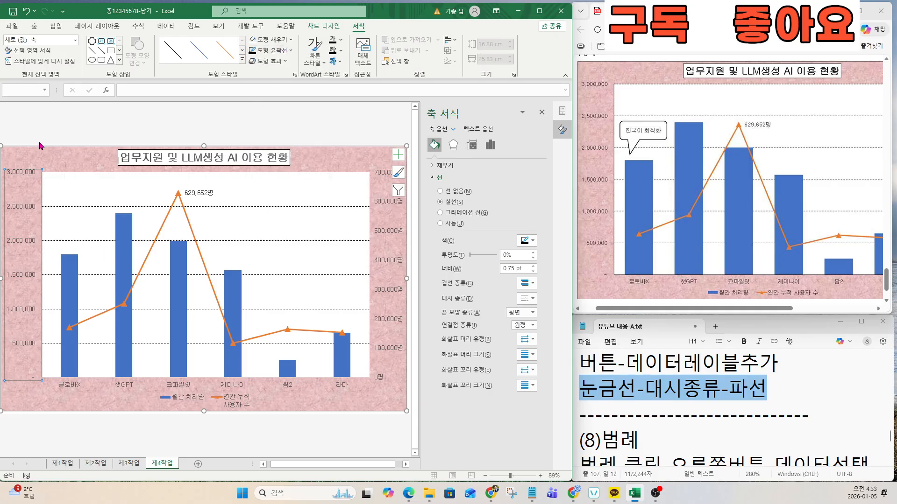
Step: Select the chart's secondary value axis
left_click(391, 266)
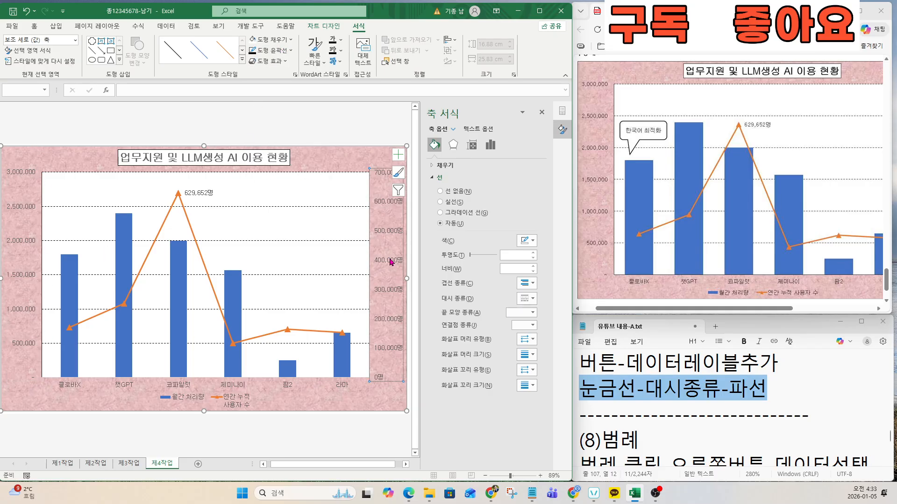
left_click_drag(739, 308, 816, 246)
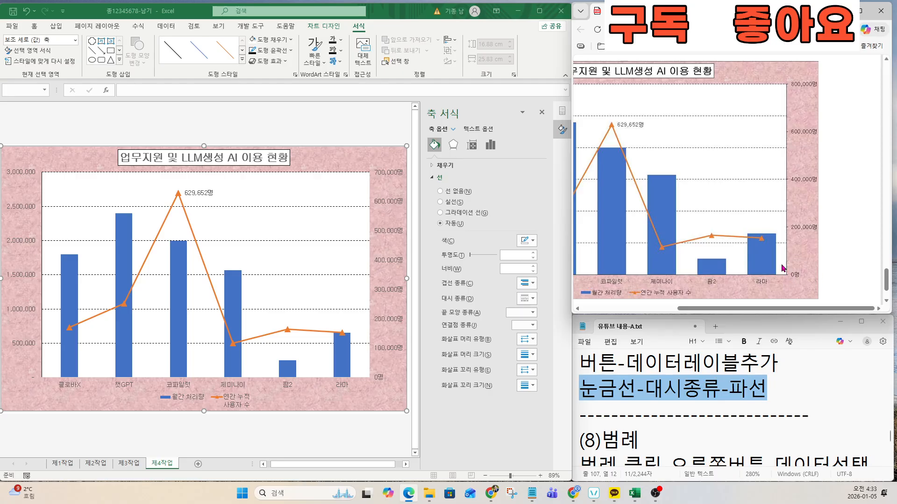
left_click(386, 356)
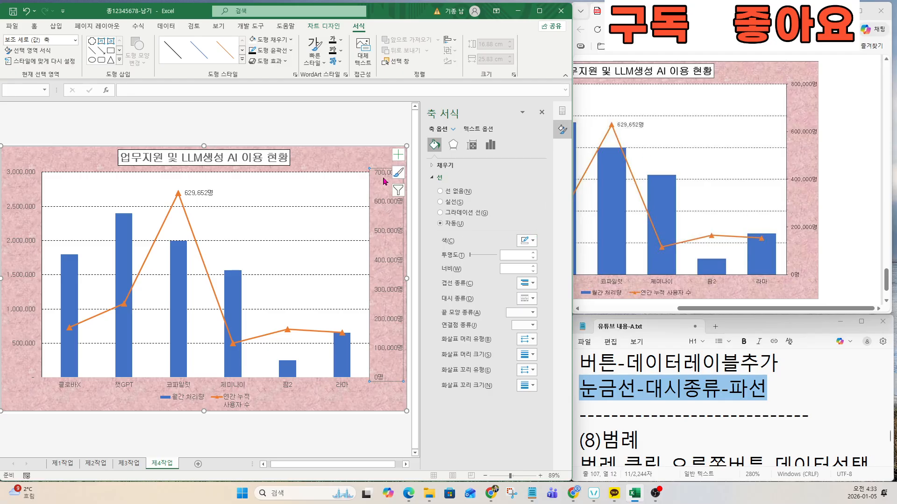
Step: Change the secondary axis maximum from 700000 to 800000 and major unit from 100000 to 200000
left_click(485, 146)
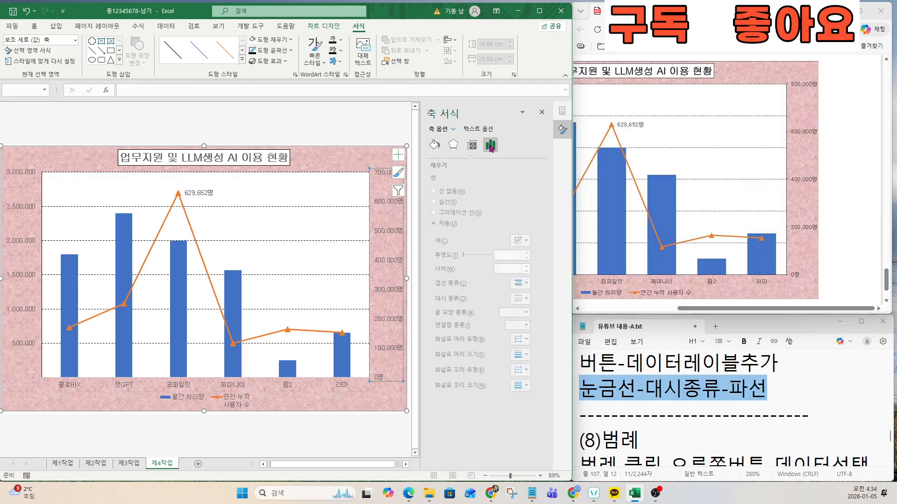
left_click(446, 165)
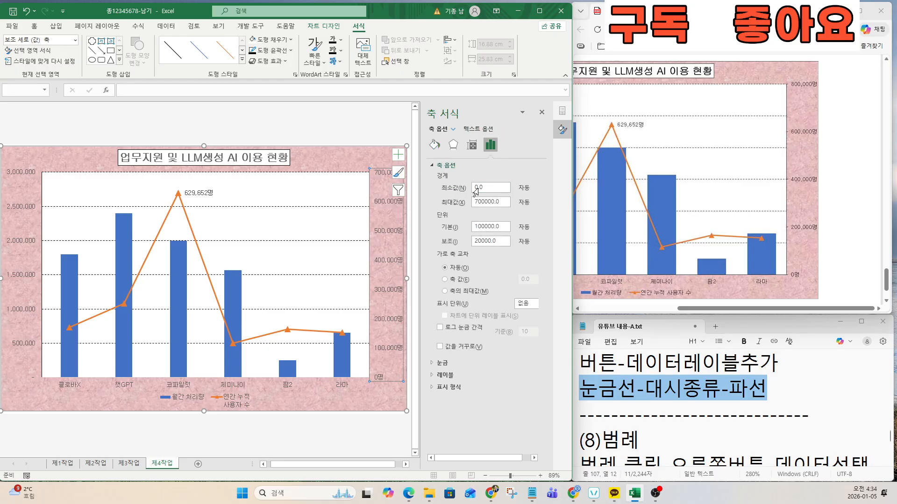
double_click(493, 204)
type("8")
key("Return")
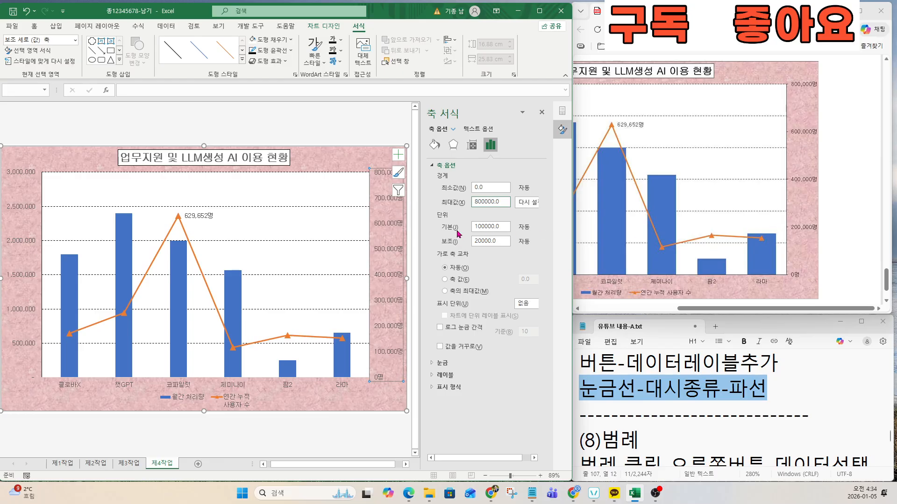
double_click(504, 227)
type("200000")
key("Return")
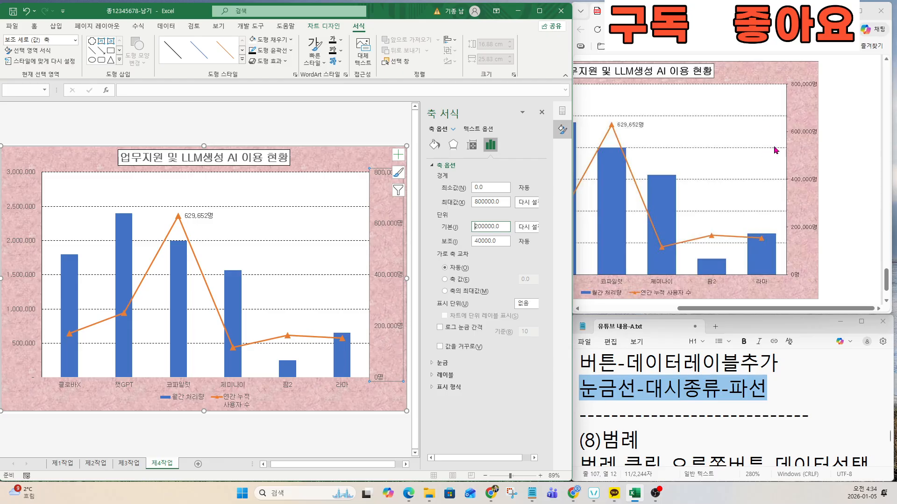
Step: Give the secondary value axis and the horizontal category axis solid black outlines
left_click(274, 51)
left_click(259, 90)
left_click(235, 388)
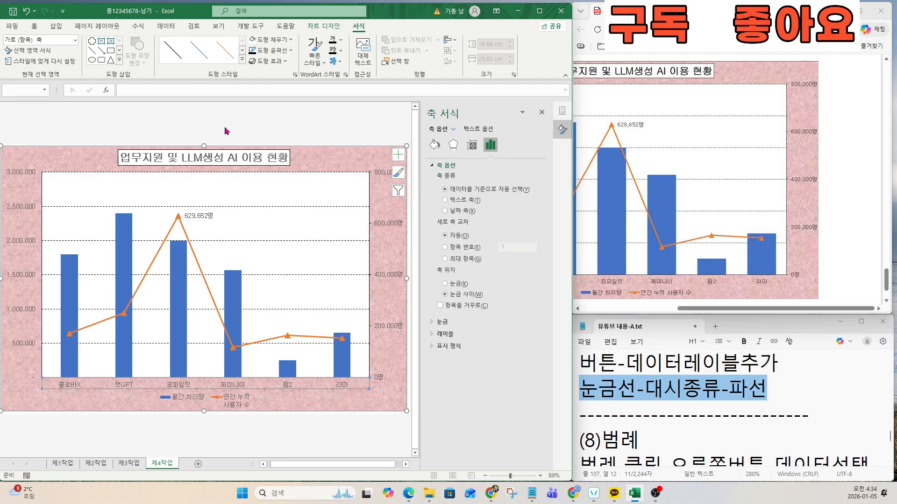
left_click(266, 51)
left_click(261, 88)
Step: Review the axis and legend instructions in the exam task sheet
left_click(287, 392)
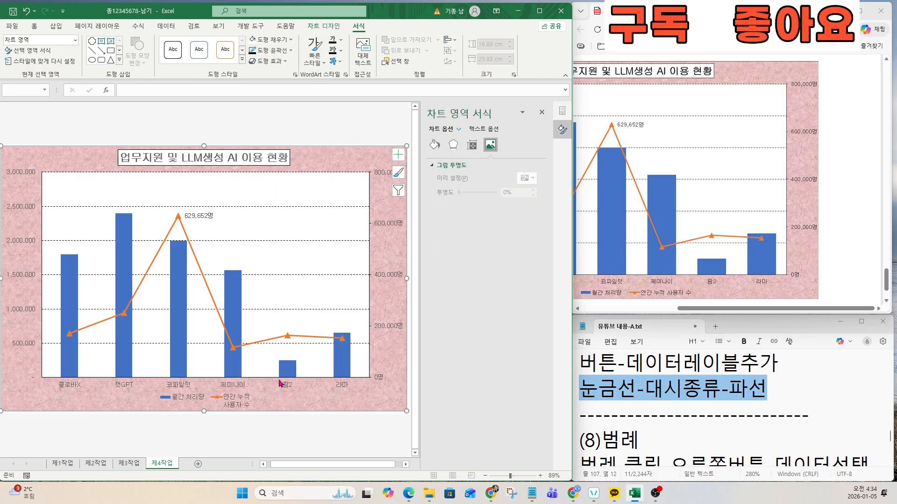
left_click_drag(792, 308, 707, 312)
scroll(654, 177, "up", 5)
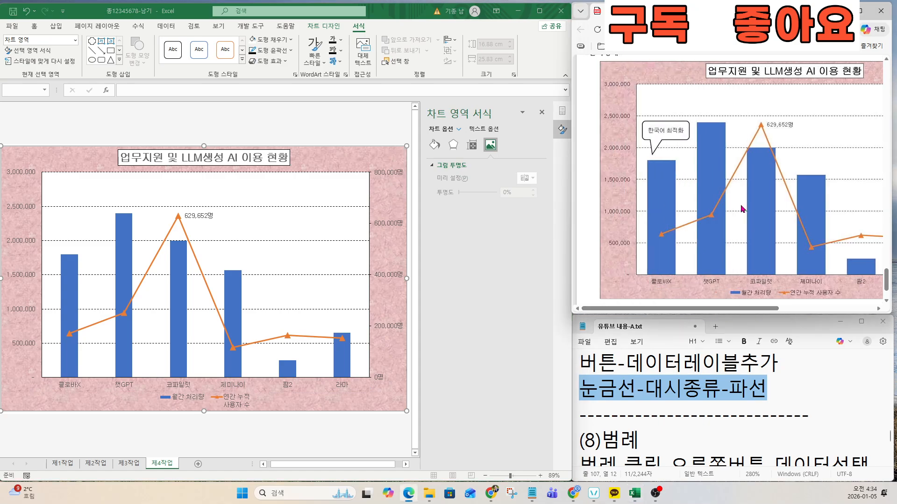
left_click_drag(655, 178, 767, 173)
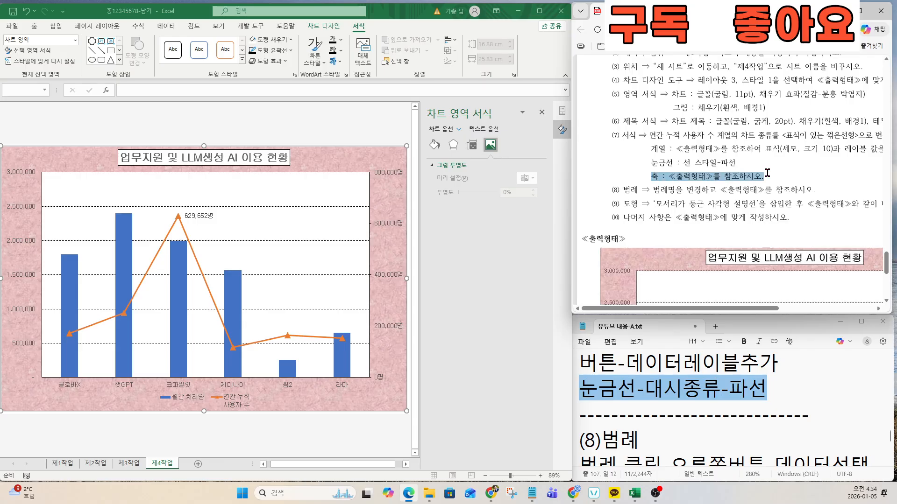
left_click_drag(619, 190, 711, 192)
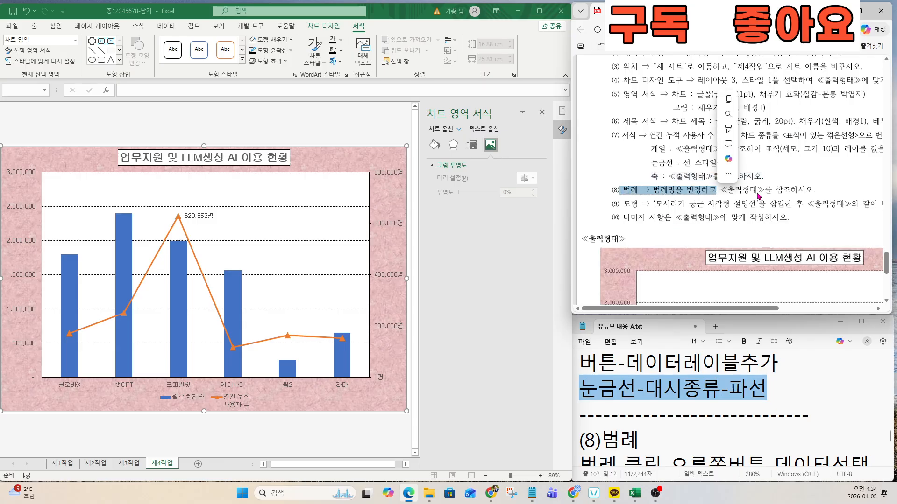
Step: Read the legend steps in the notes, then select the chart legend
left_click(649, 422)
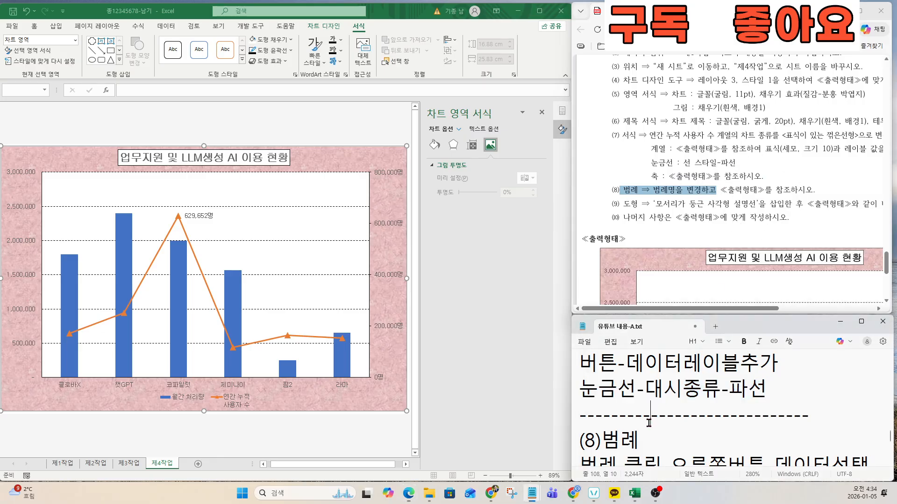
key("Down")
key("Down")
key("Down")
key("Down")
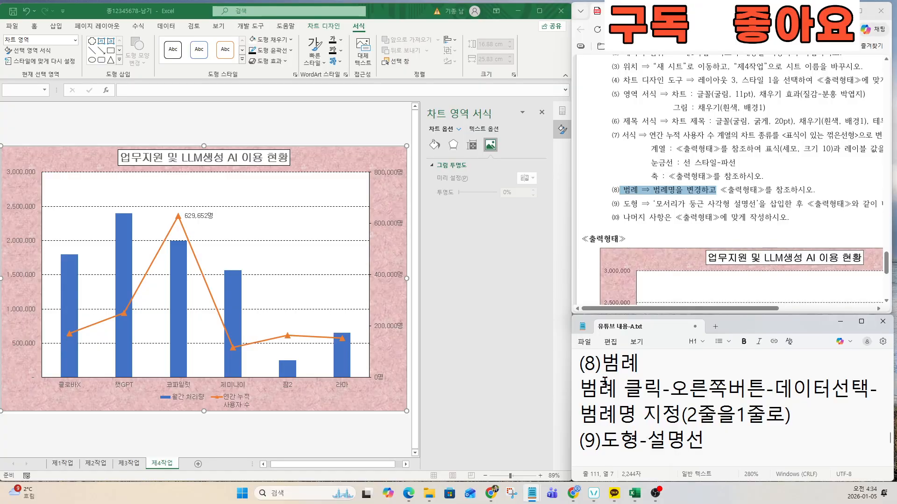
left_click(602, 373)
left_click_drag(580, 387, 784, 417)
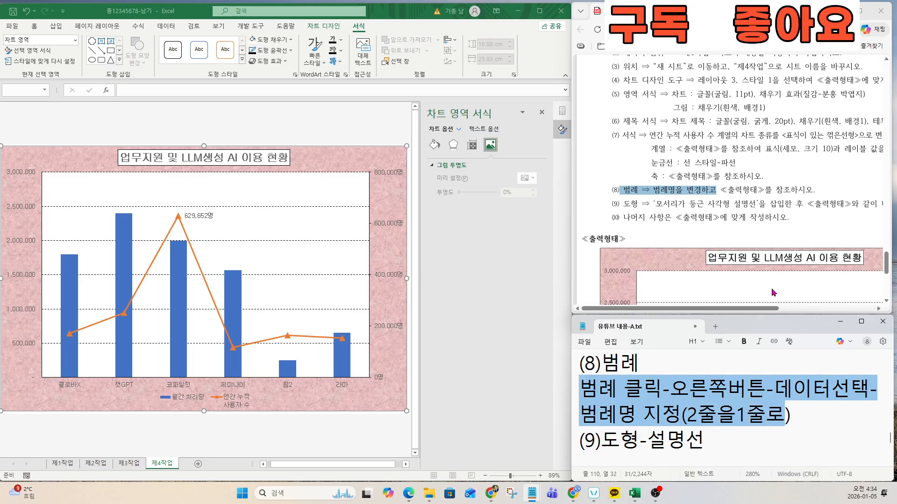
scroll(772, 292, "down", 5)
scroll(746, 244, "up", 5)
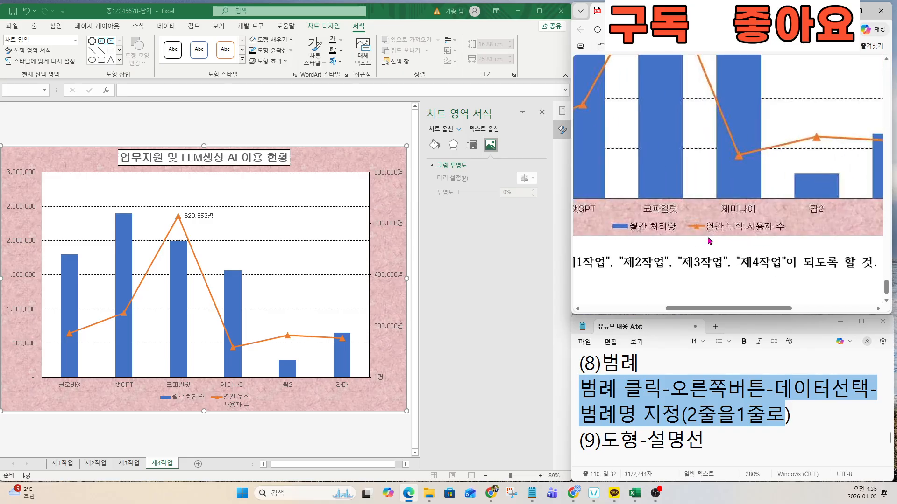
left_click(238, 409)
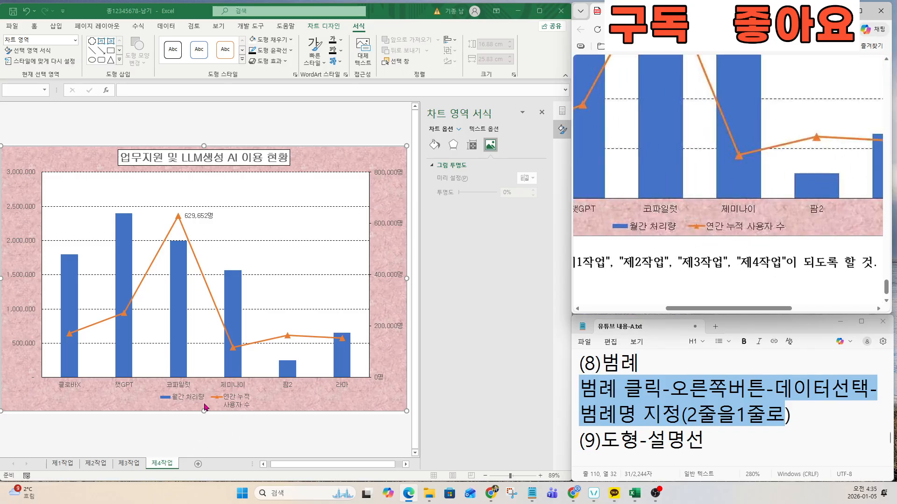
left_click(234, 404)
Step: Rename the line series to '연간 누적사용자 수' via Select Data so the legend fits one line
right_click(232, 403)
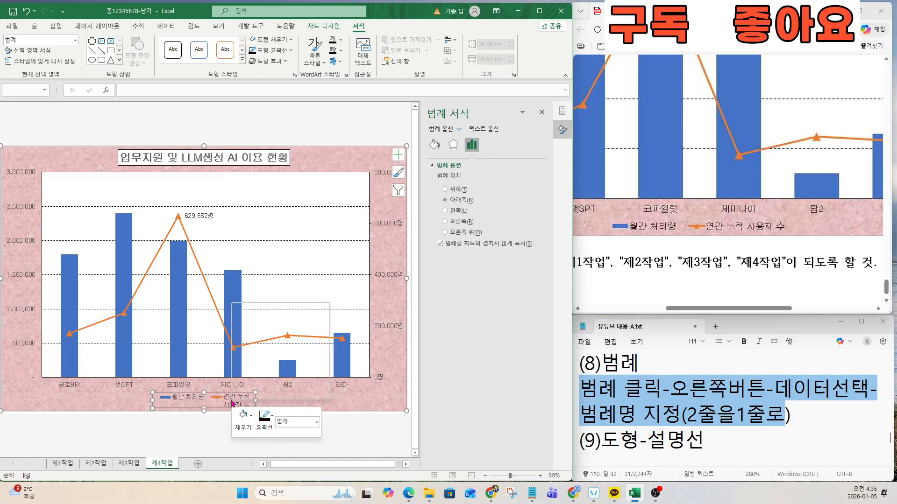
left_click(258, 365)
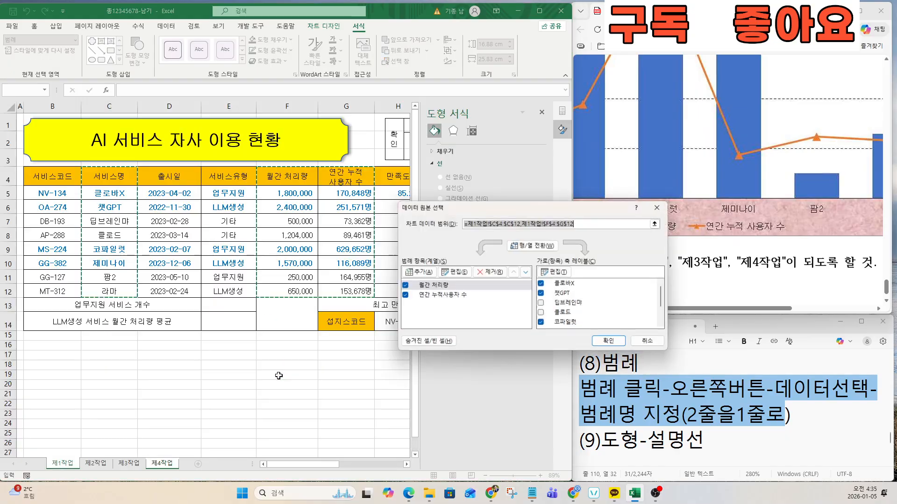
left_click(434, 296)
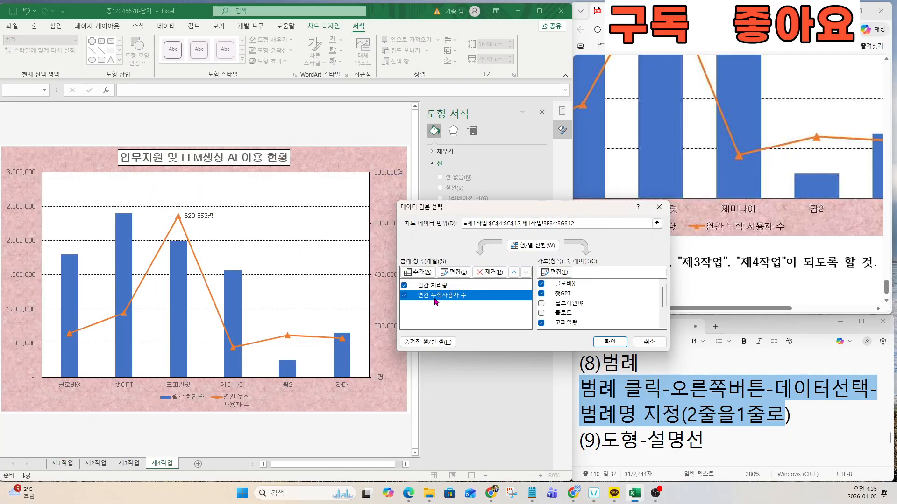
left_click(455, 272)
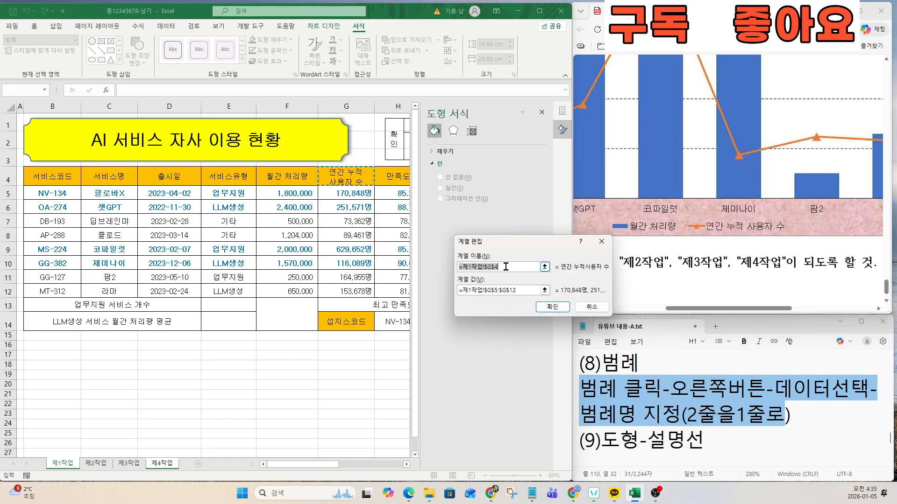
type("DUS")
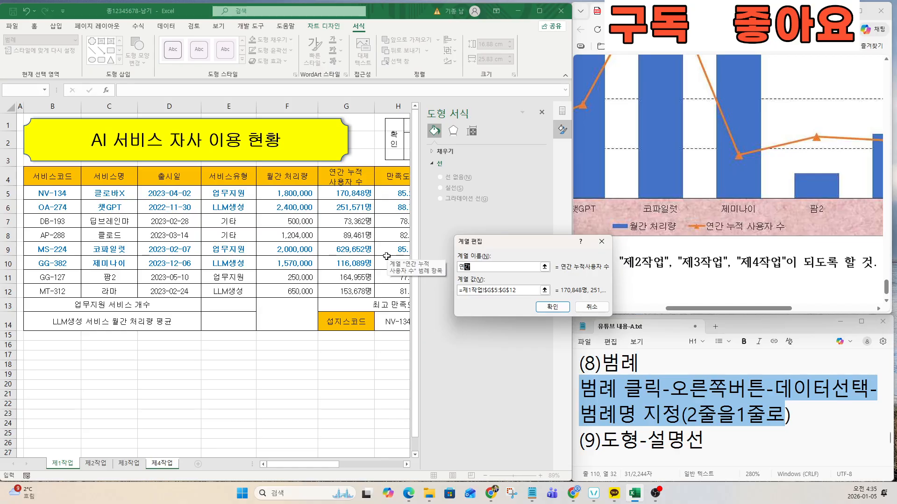
type("연간 누적사용자 수")
left_click(552, 306)
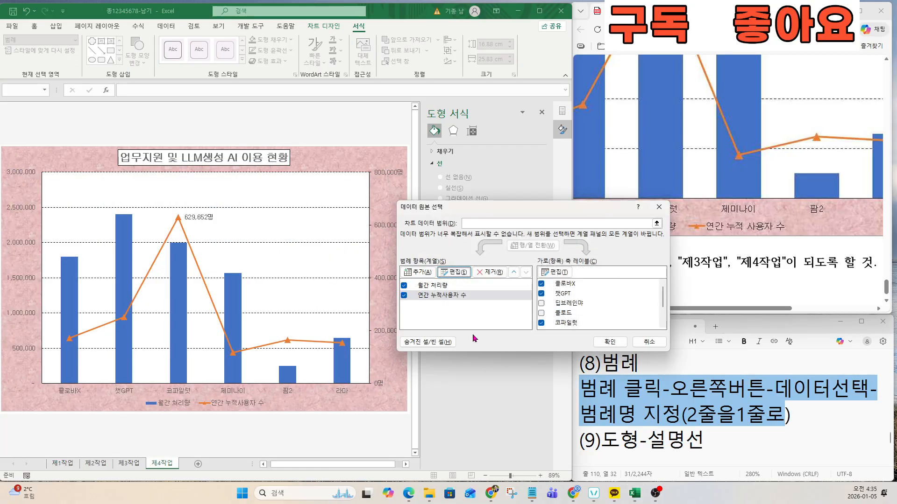
left_click(609, 341)
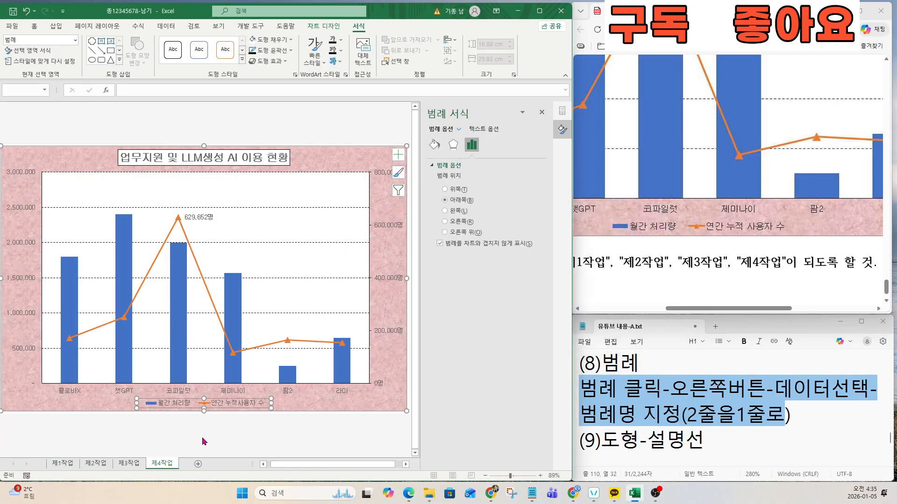
left_click(217, 405)
key("ctrl")
key("ctrl")
key("ctrl")
key("ctrl")
key("ctrl")
key("ctrl")
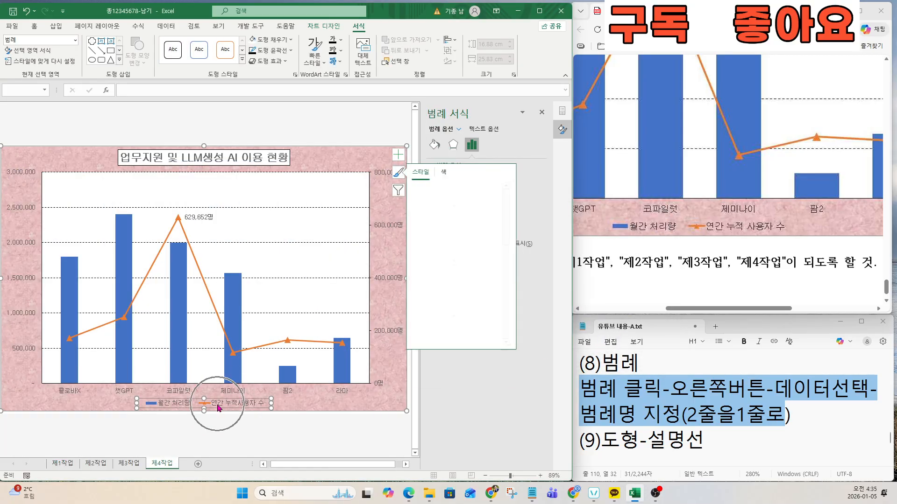
key("ctrl")
key("ctrl")
left_click(675, 228)
Step: Review the chart callout requirement in the exam task sheet
scroll(677, 234, "up", 7)
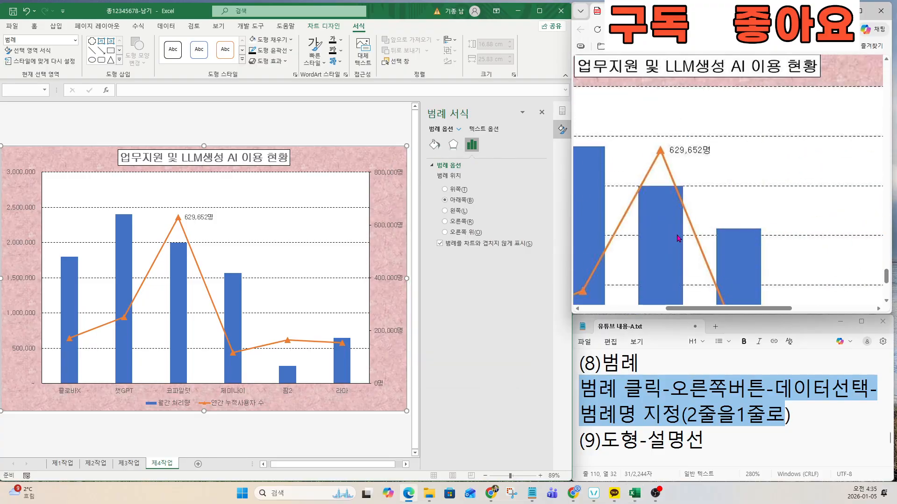
scroll(675, 245, "up", 2)
left_click_drag(700, 309, 630, 309)
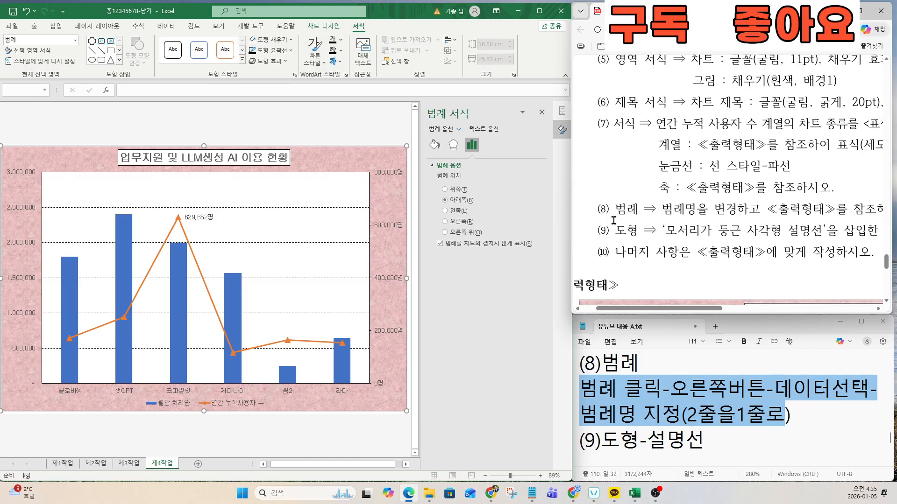
left_click_drag(613, 217, 801, 211)
mouse_move(714, 309)
left_mouse_down()
mouse_move(776, 310)
mouse_move(711, 310)
left_mouse_up()
left_click_drag(671, 230, 827, 230)
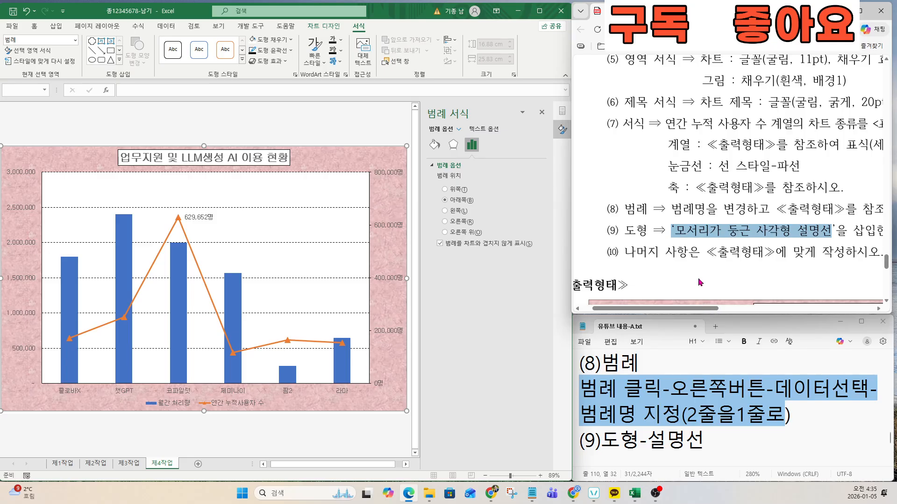
scroll(665, 197, "down", 5)
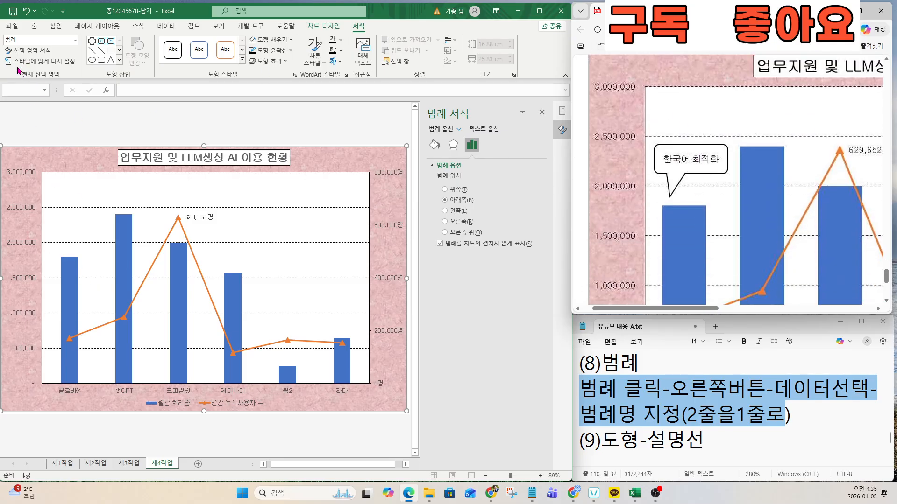
Step: Draw a rounded rectangular callout at the chart's upper left, its tail pointing at the 클로바X bar
left_click(56, 26)
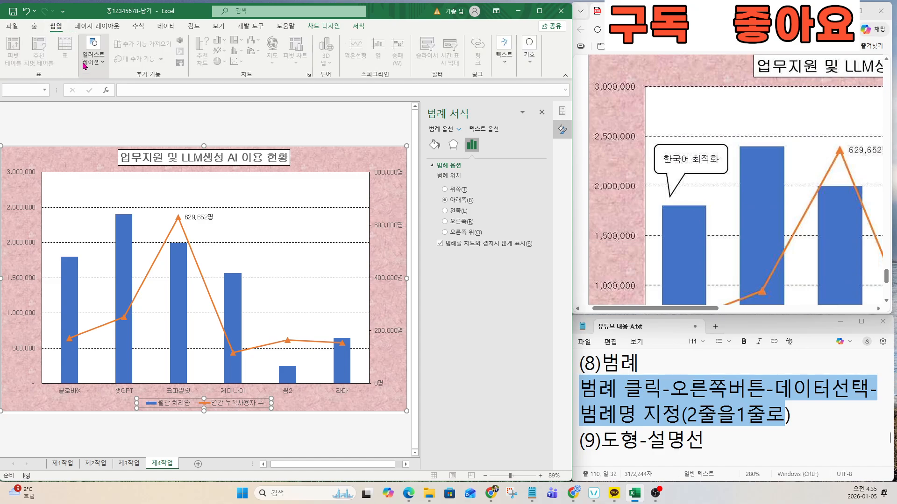
left_click(93, 51)
left_click(111, 93)
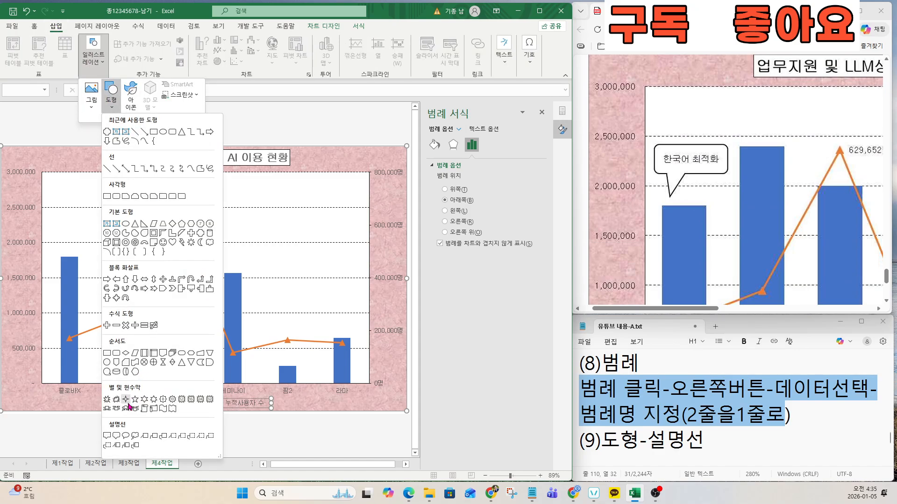
left_click(117, 438)
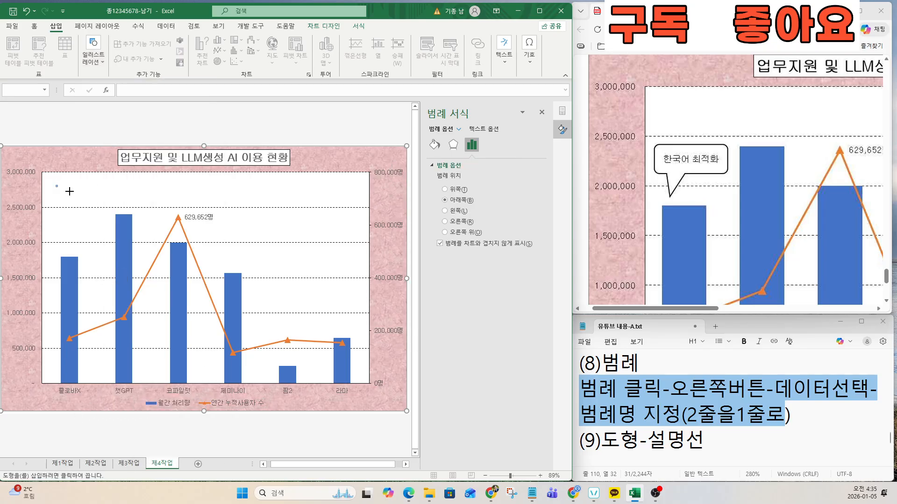
mouse_move(55, 185)
left_mouse_down()
mouse_move(111, 218)
mouse_move(59, 252)
left_mouse_up()
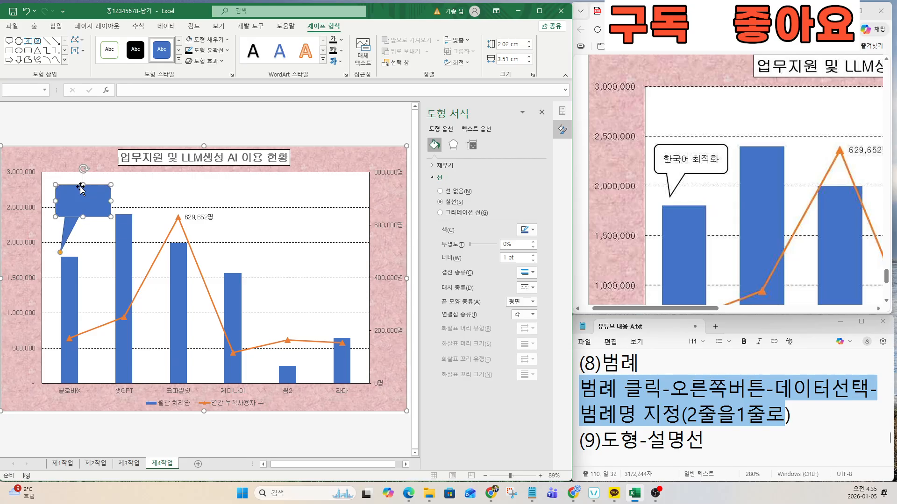
left_click_drag(83, 186, 81, 238)
left_click_drag(60, 283, 59, 254)
left_click_drag(83, 197, 82, 203)
left_click_drag(61, 252, 62, 254)
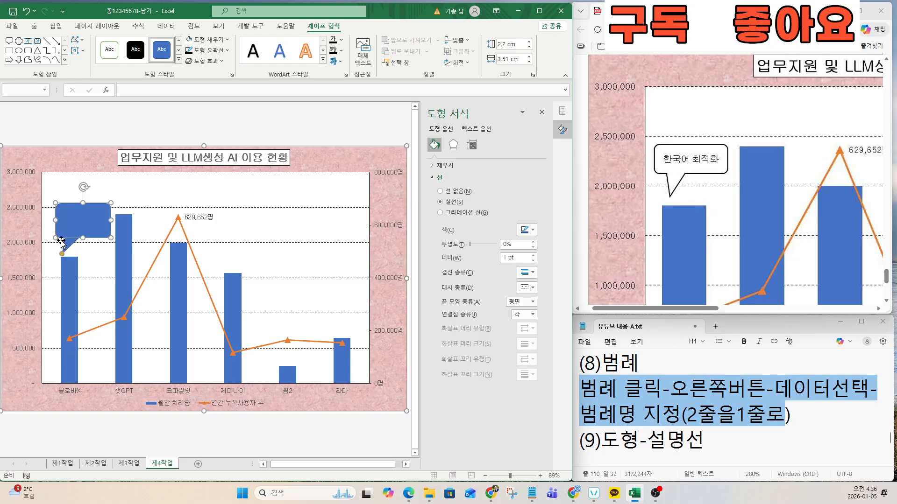
Step: Give the callout a white-fill, black-outline shape style and check the callout notes
left_click(178, 60)
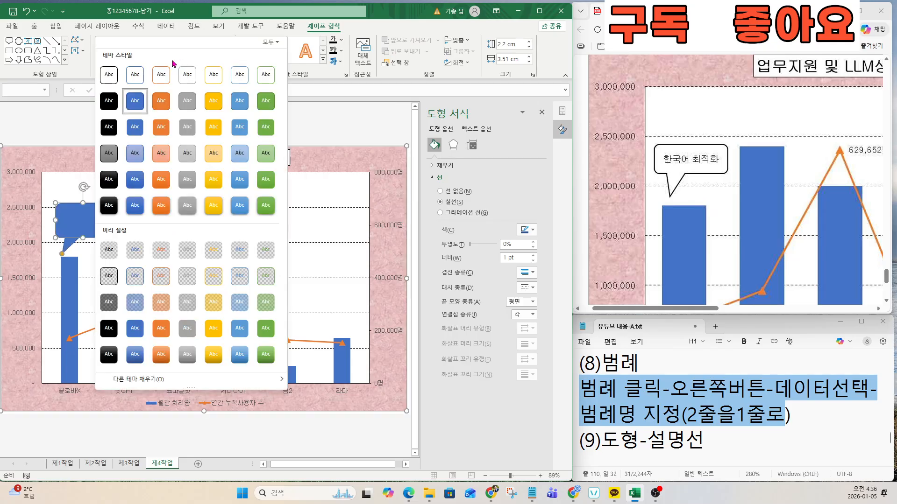
left_click(108, 74)
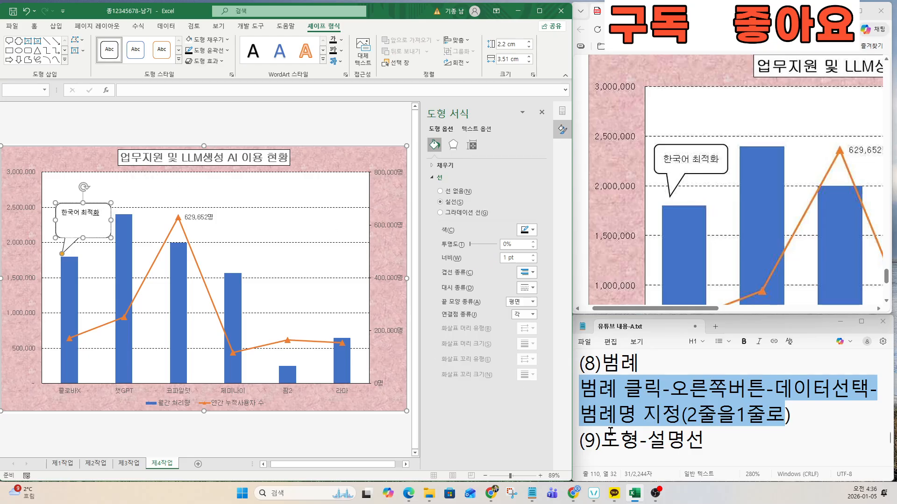
left_click(634, 443)
key("Down")
key("Down")
left_click_drag(706, 393, 569, 393)
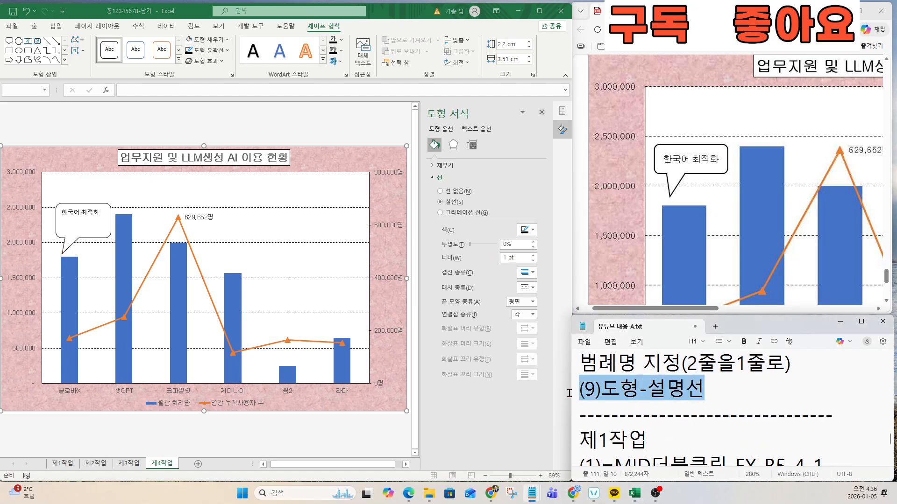
Step: Center the '한국어 최적화' callout text vertically and horizontally
left_click(108, 234)
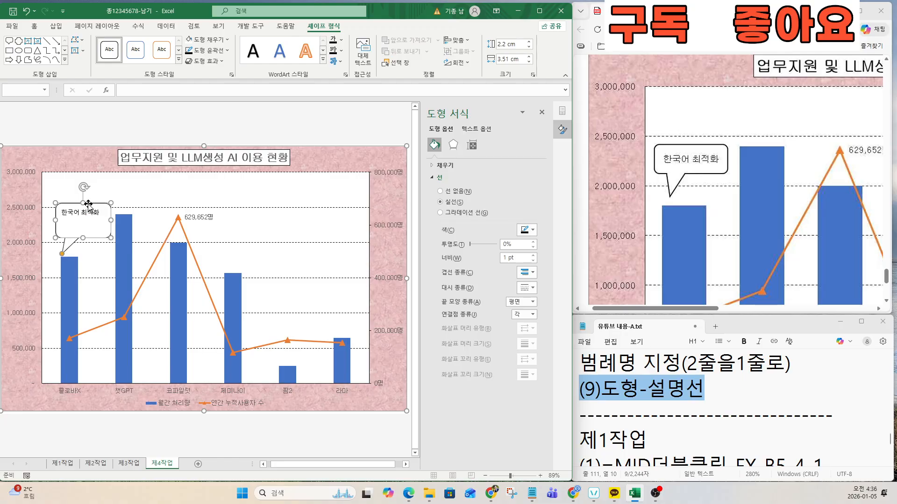
left_click(34, 26)
left_click(201, 44)
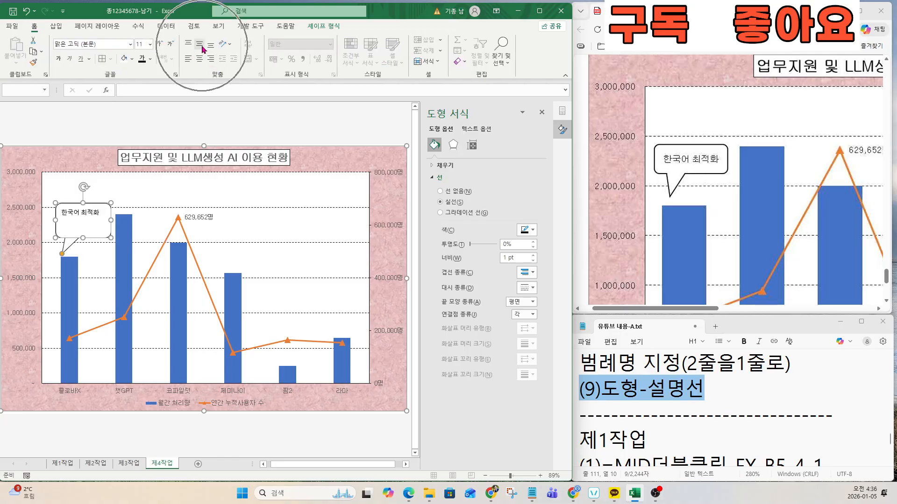
left_click(201, 46)
left_click(199, 59)
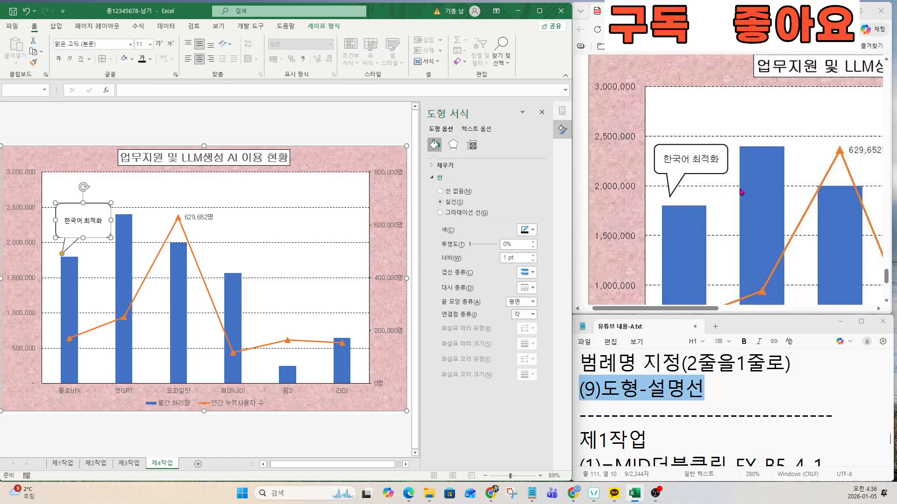
Step: Shrink the callout box and set its tail tip onto the first (클로바X) bar
scroll(742, 192, "up", 10)
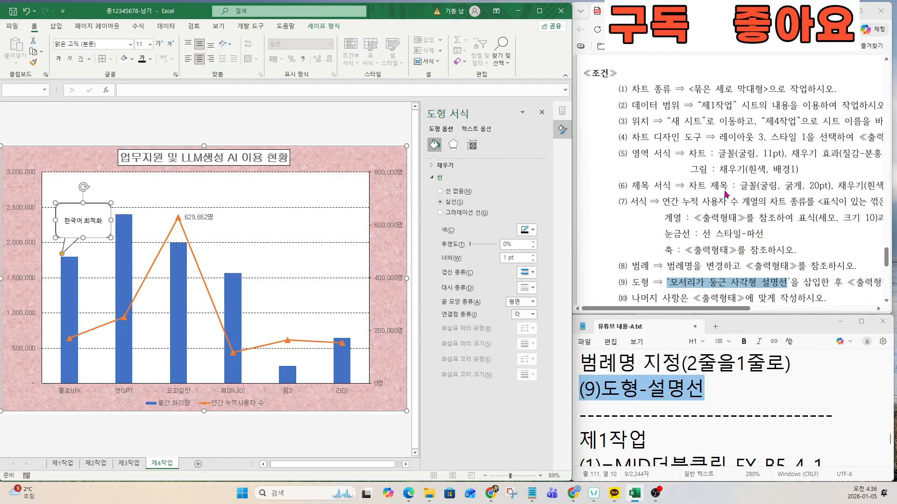
scroll(724, 190, "down", 5)
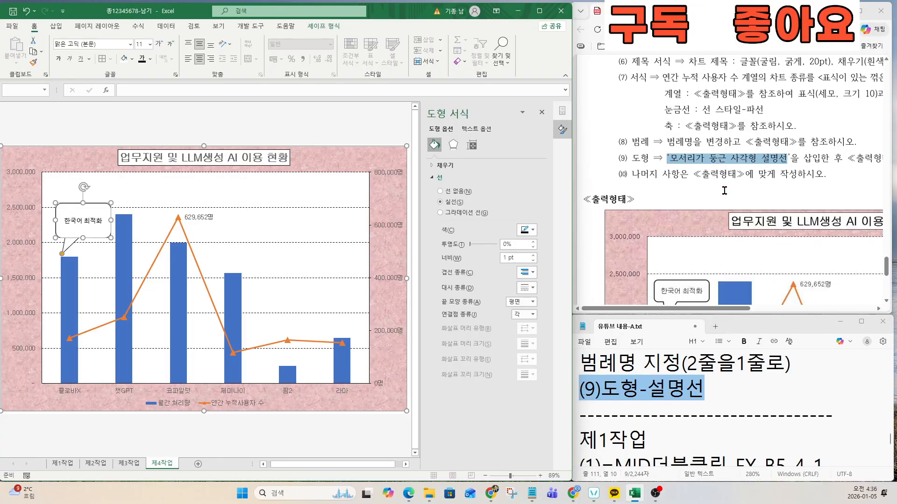
left_click_drag(83, 202, 85, 210)
scroll(659, 253, "down", 3)
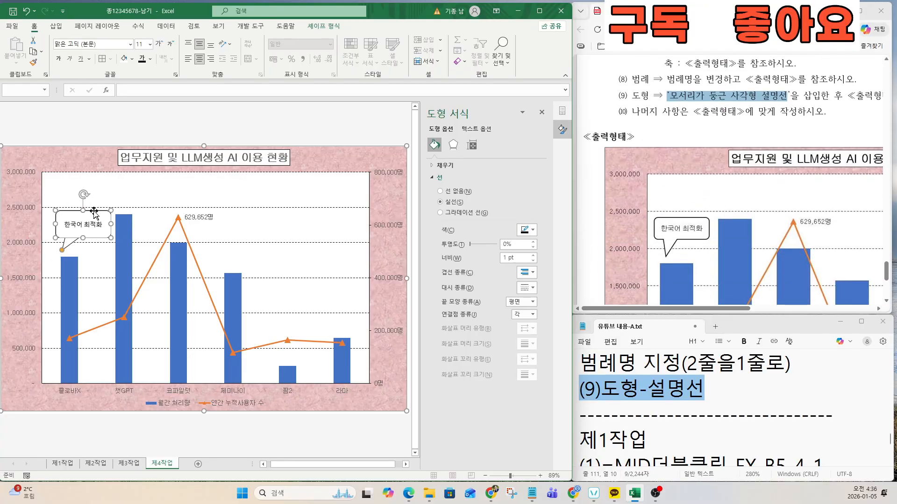
left_click_drag(82, 210, 83, 217)
left_click_drag(66, 251, 64, 252)
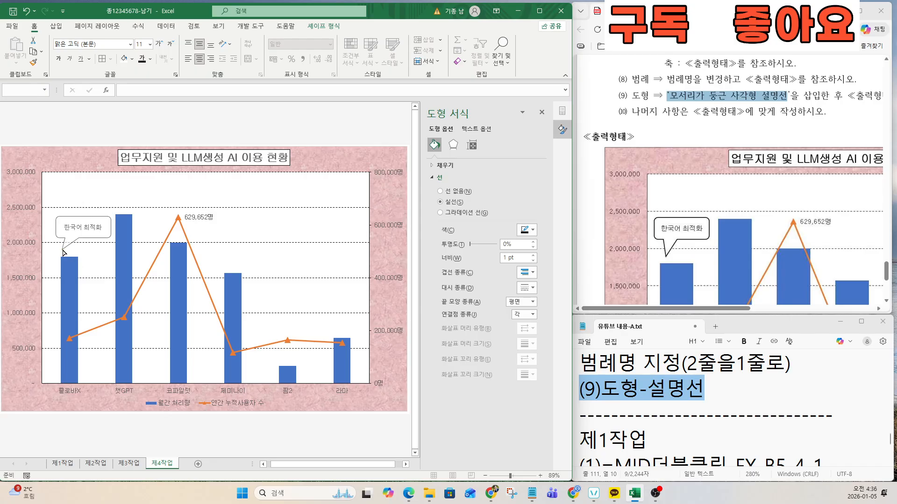
left_click(64, 253)
left_click_drag(110, 227, 105, 229)
left_click_drag(63, 251, 66, 254)
left_click(67, 254)
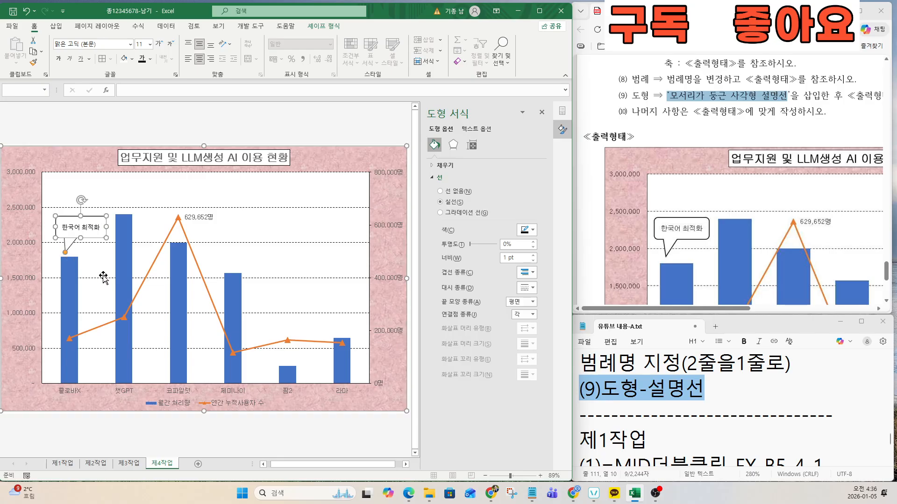
left_click(279, 132)
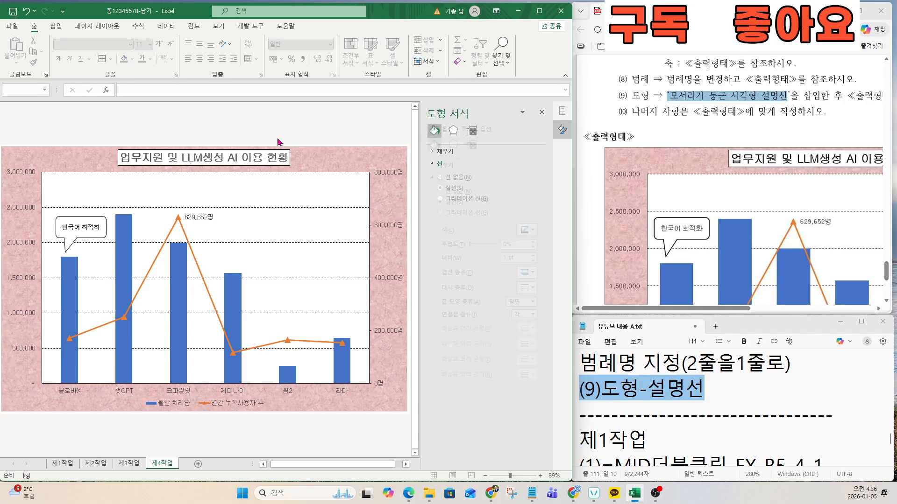
Step: Review conditions (9) and (10) in the exam PDF
left_click(632, 106)
left_click_drag(629, 96, 754, 98)
left_click(704, 114)
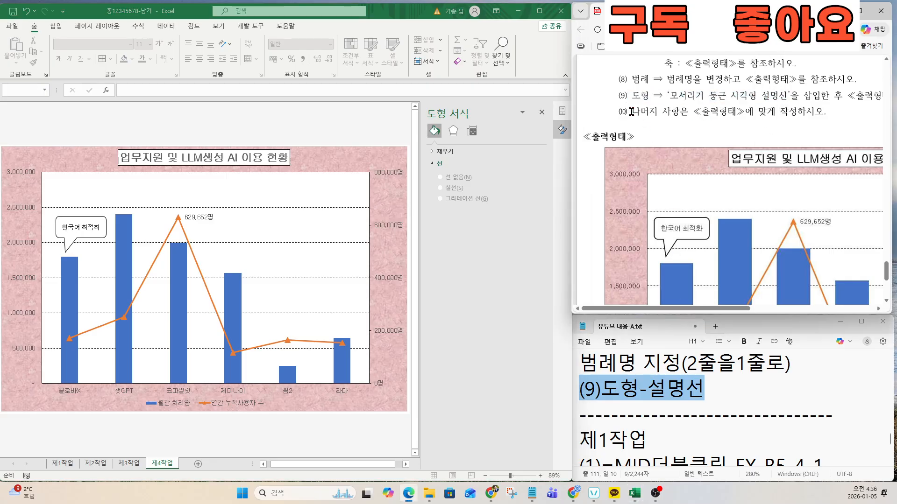
left_click_drag(619, 112, 753, 112)
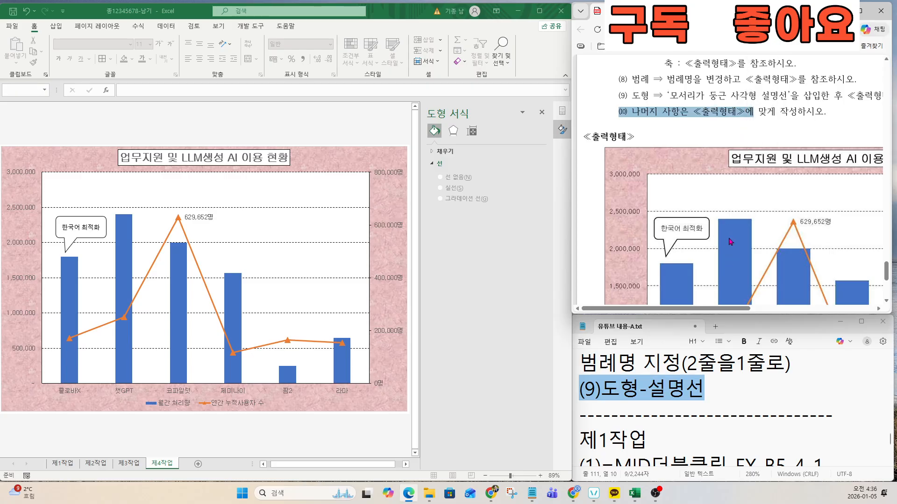
scroll(739, 239, "down", 3)
scroll(743, 241, "down", 2)
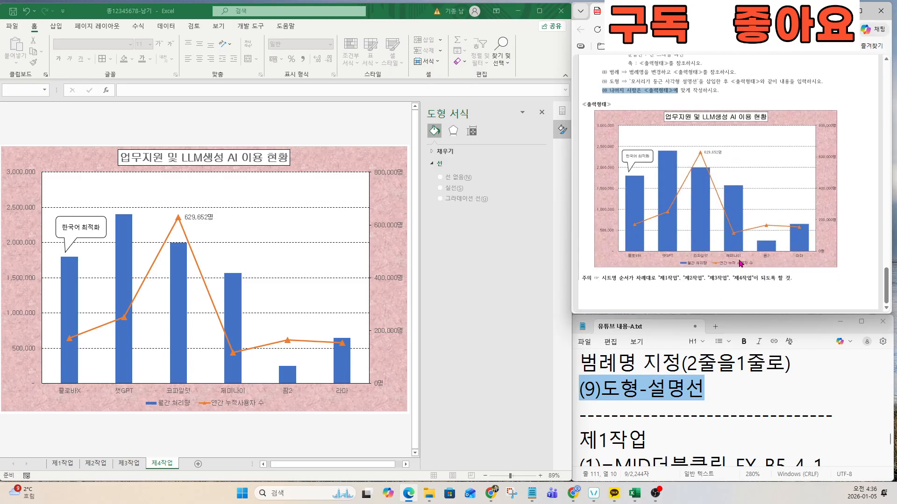
scroll(262, 280, "down", 1)
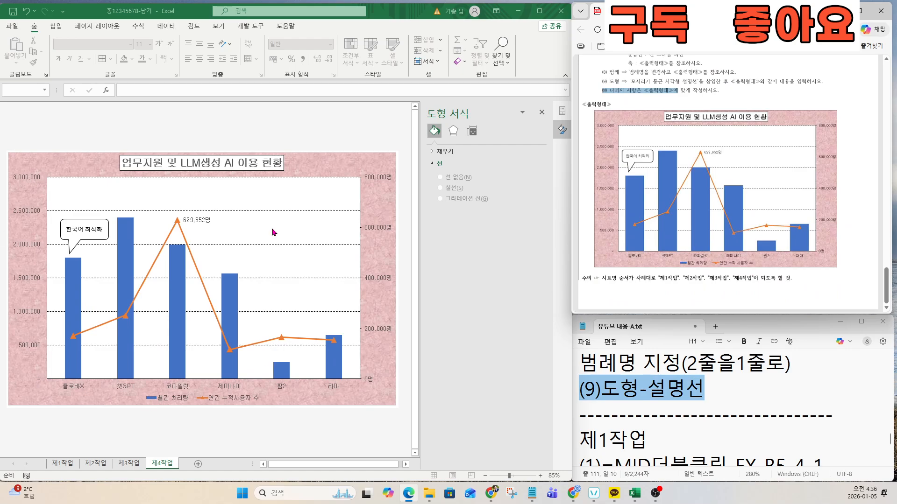
left_click(692, 251)
Step: Scroll the notes down to the 제1작업 MID and CHOOSE formula steps
scroll(687, 255, "up", 10)
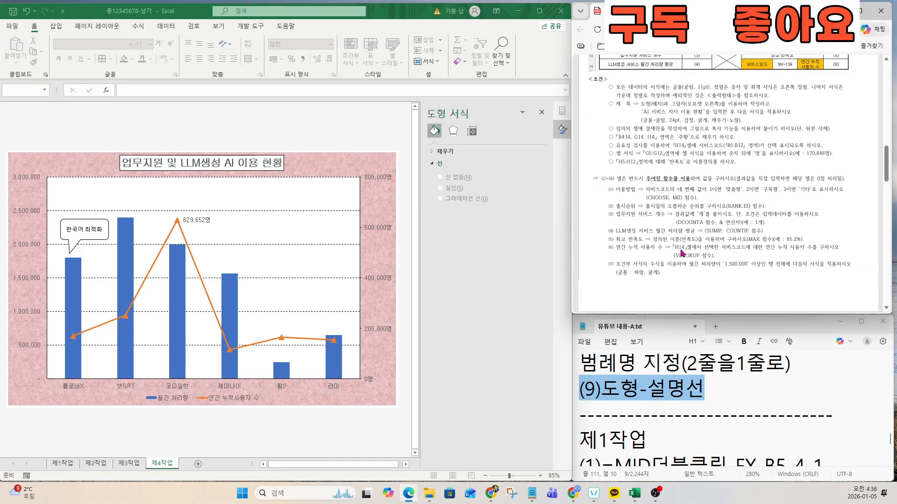
scroll(682, 253, "up", 5)
scroll(682, 253, "down", 3)
left_click(636, 413)
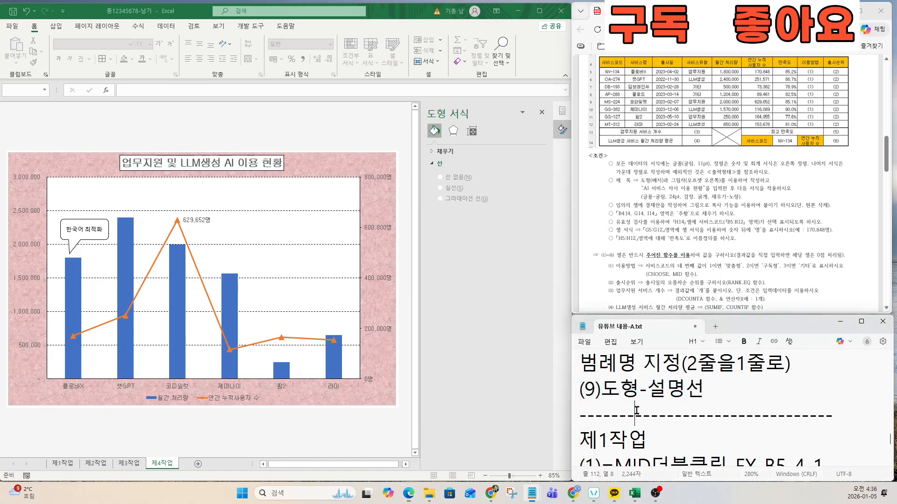
key("Down")
key("Down")
key("Down")
key("Down")
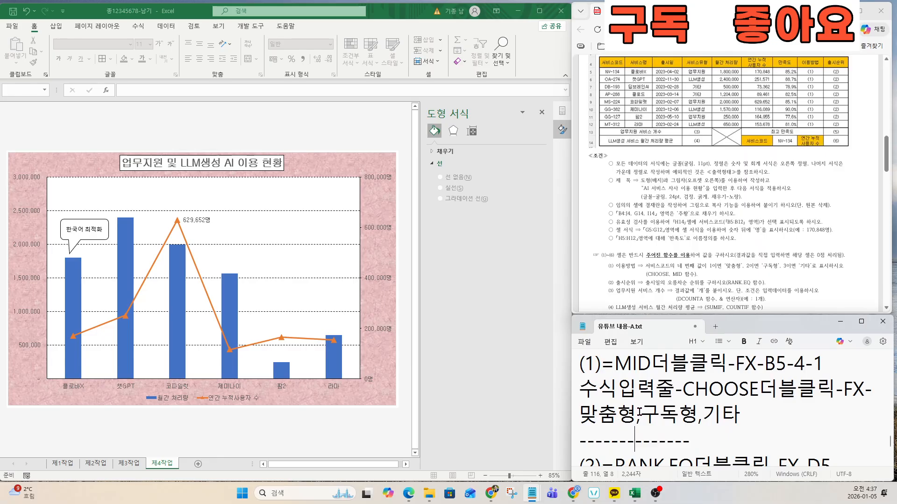
scroll(677, 265, "up", 1)
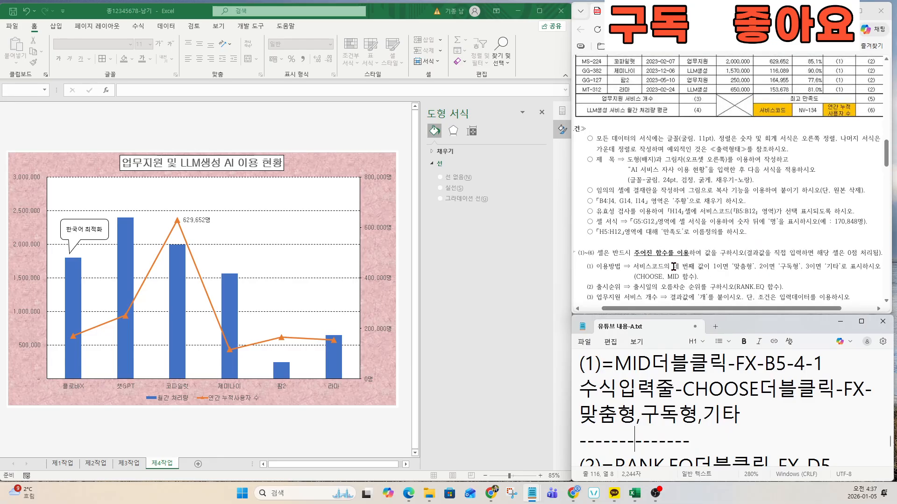
Step: On 제1작업, add both diagonal borders to the blank summary cell F13 to form an X
left_click(63, 464)
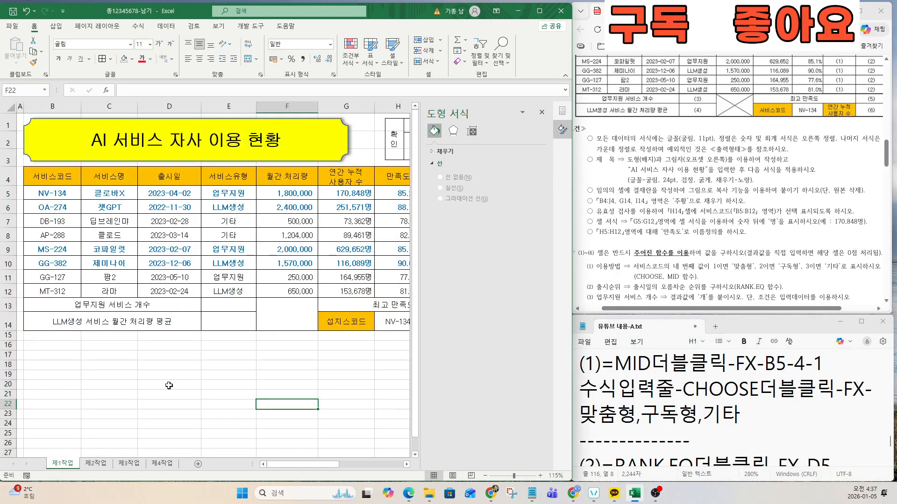
scroll(300, 327, "down", 2)
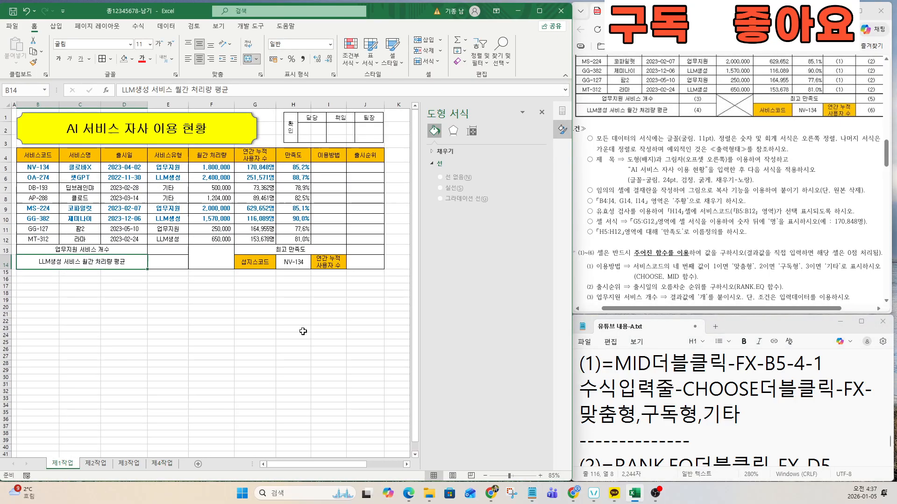
left_click(209, 257)
key("ctrl")
key("ctrl")
key("ctrl")
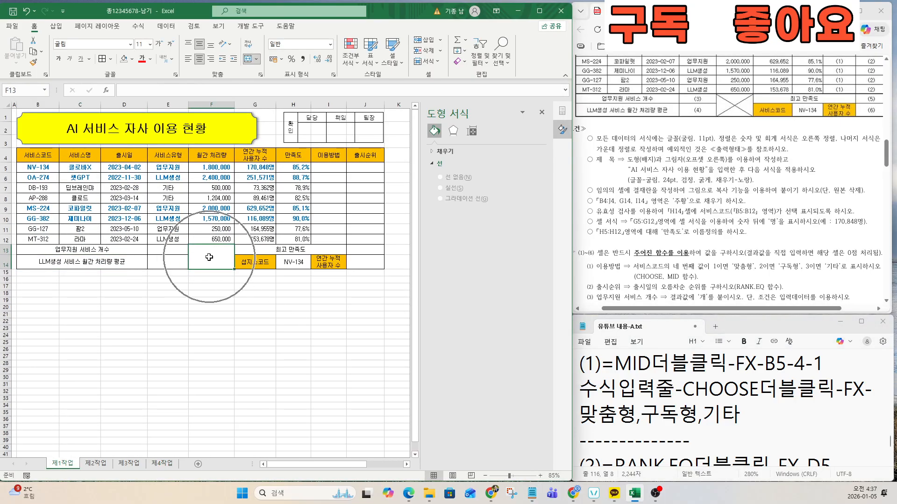
left_click(110, 58)
key("ctrl")
key("ctrl")
key("ctrl")
key("ctrl")
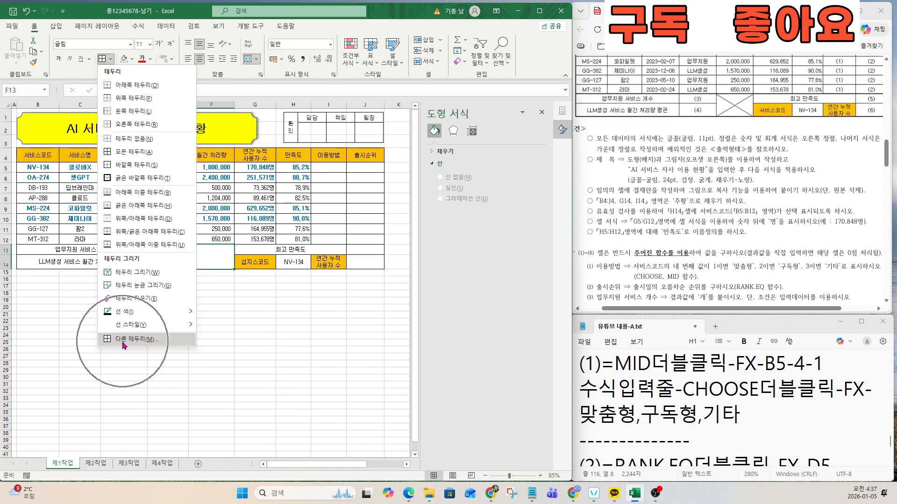
left_click(124, 339)
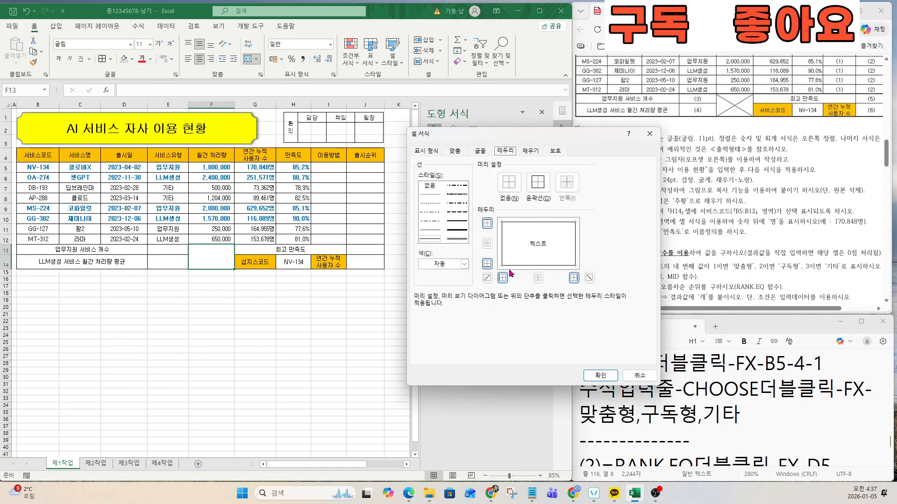
left_click(487, 278)
left_click(590, 278)
key("ctrl")
key("ctrl")
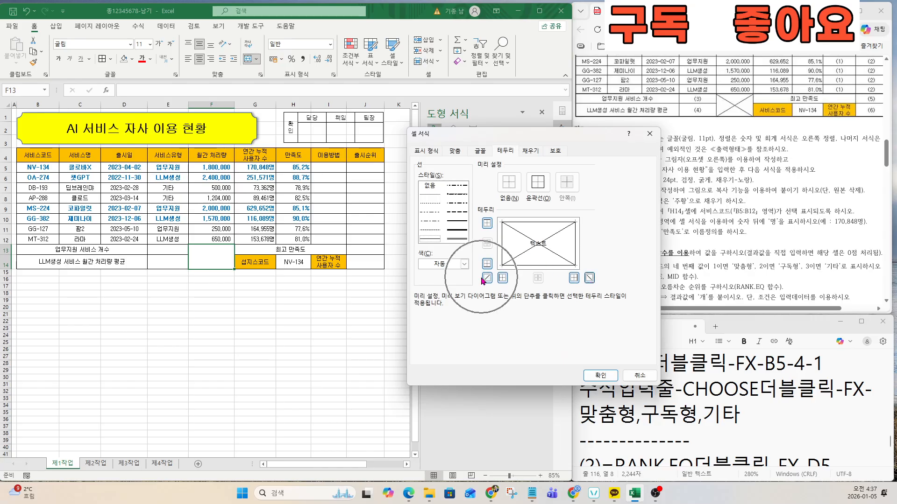
left_click(599, 377)
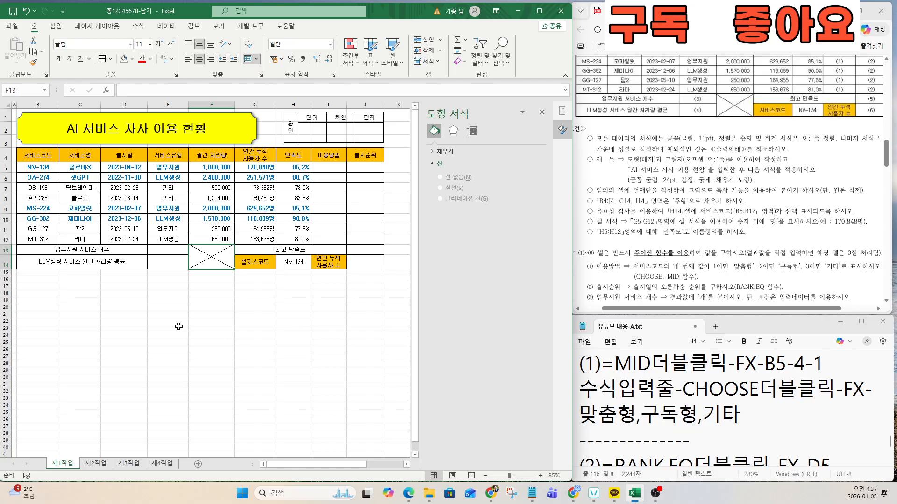
left_click(177, 322)
left_click(172, 280)
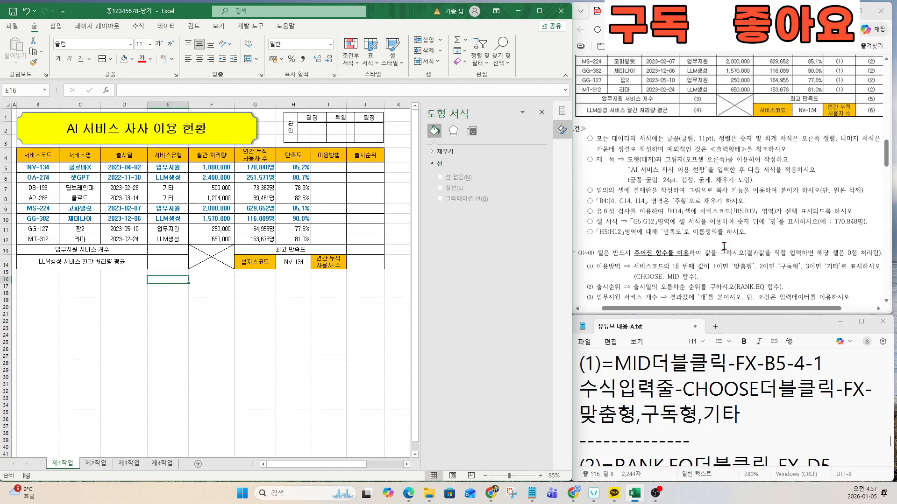
Step: Put a thick outside border around the whole table B4:J14
key("Down")
key("Down")
key("Down")
key("Down")
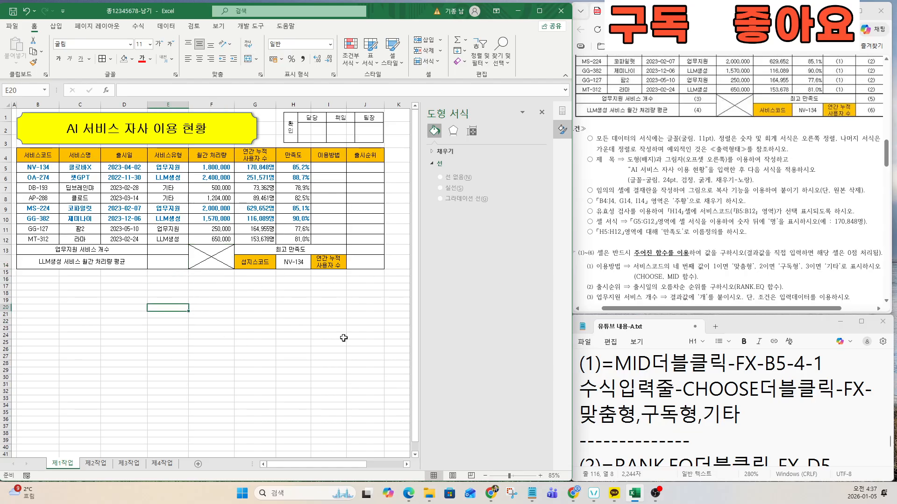
scroll(753, 262, "up", 2)
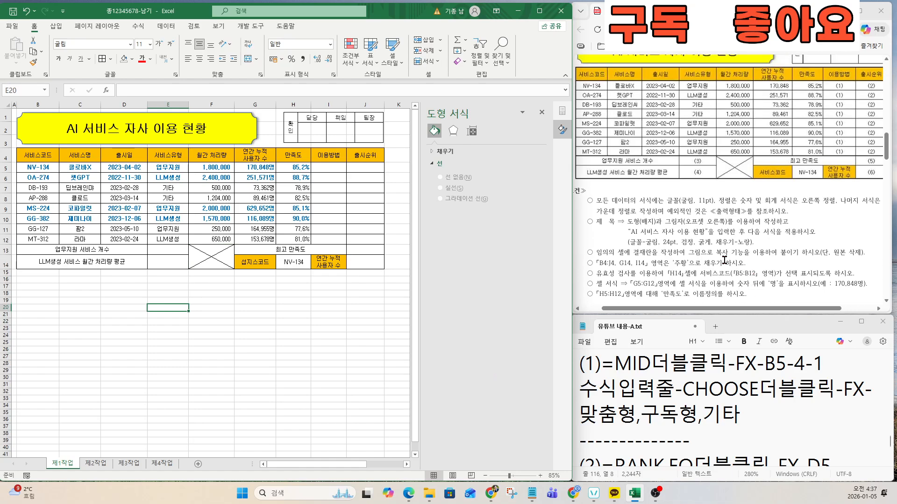
key("Down")
key("Down")
key("Down")
left_click_drag(42, 155, 374, 266)
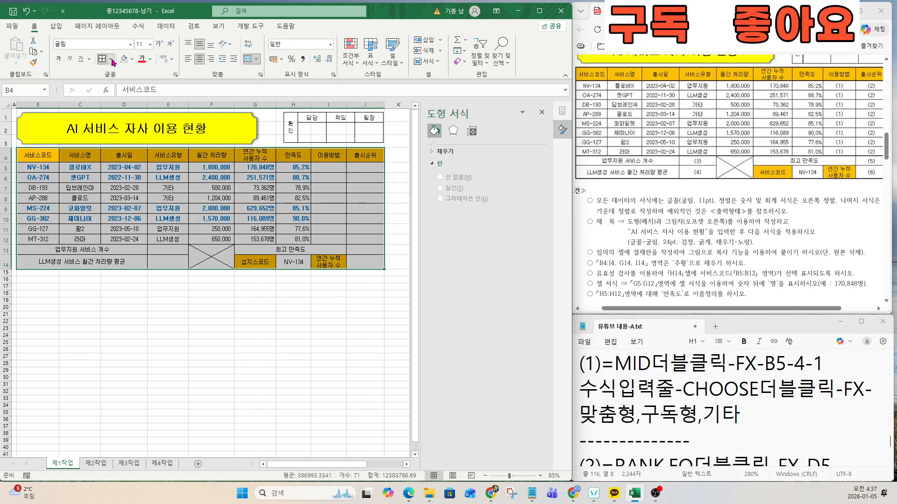
left_click(111, 59)
left_click(120, 178)
Step: Add thick outside borders to header row B4:J4 and summary rows B13:J14
left_click_drag(28, 155, 361, 150)
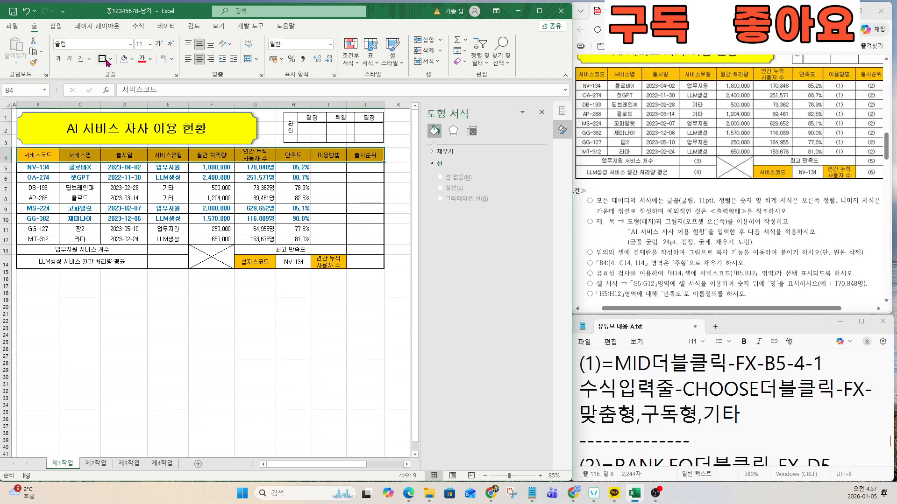
left_click(111, 59)
left_click(124, 177)
left_click_drag(38, 250, 364, 262)
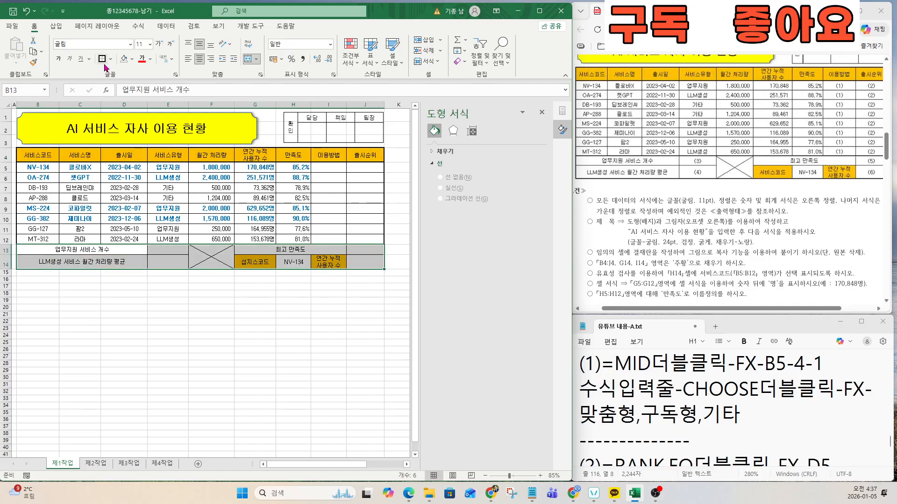
left_click(111, 58)
left_click(123, 177)
left_click(140, 300)
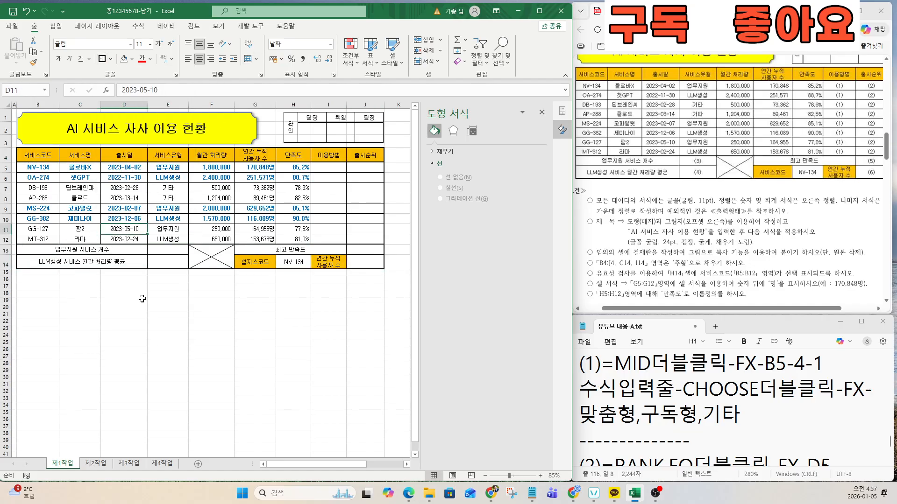
left_click(327, 171)
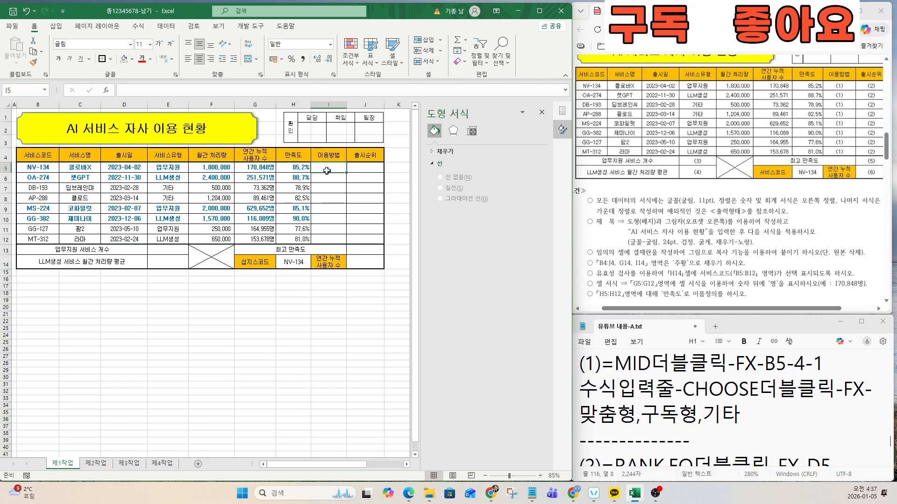
scroll(815, 202, "up", 2)
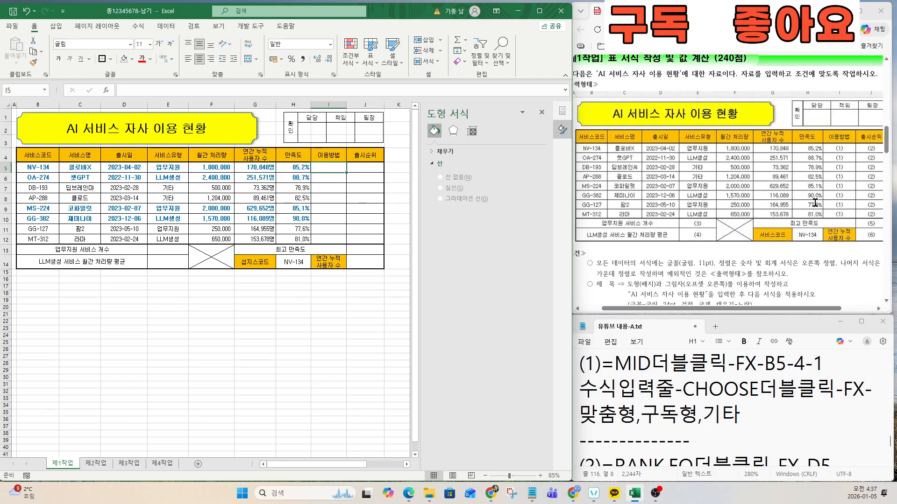
Step: Check the 제2작업, 제3작업 and 제4작업 sheets, then return to 제1작업
left_click(129, 464)
left_click(100, 464)
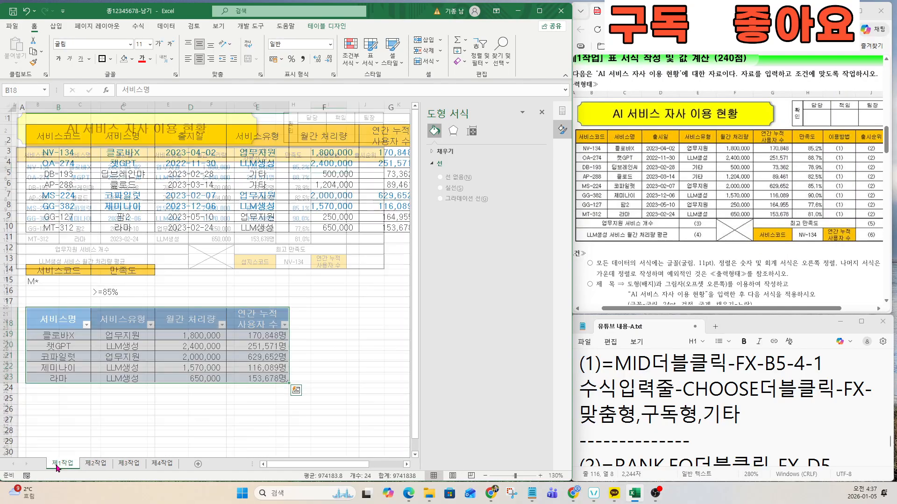
left_click(58, 464)
left_click(157, 466)
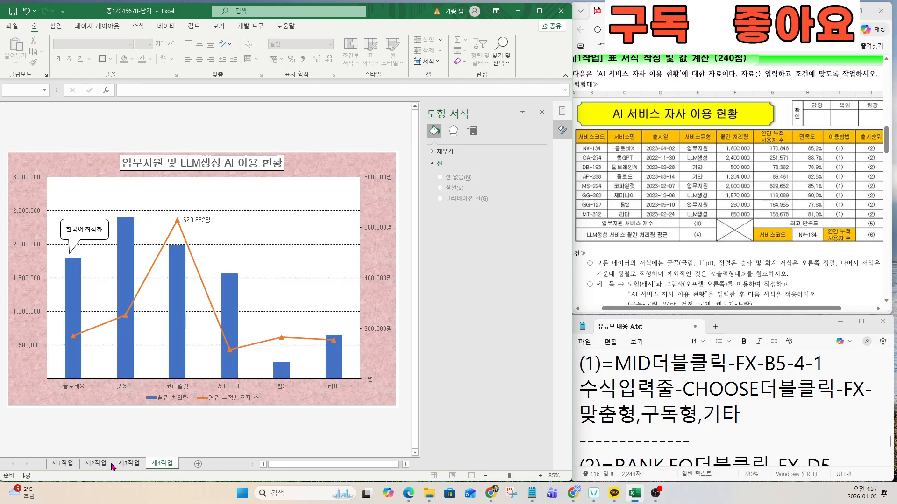
left_click(66, 464)
left_click(96, 465)
left_click(123, 464)
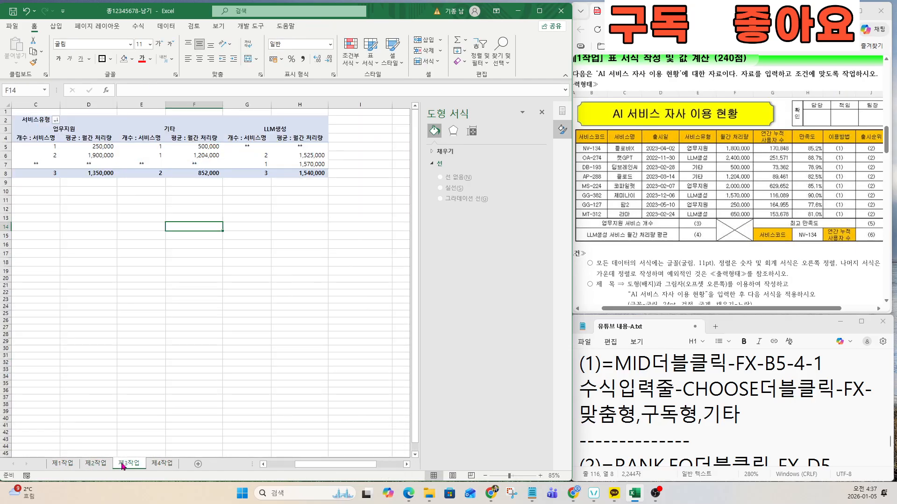
left_click(154, 465)
left_click(62, 463)
Step: Review the MID and CHOOSE notes and start typing =MID in cell I5
left_click(120, 299)
left_click(299, 198)
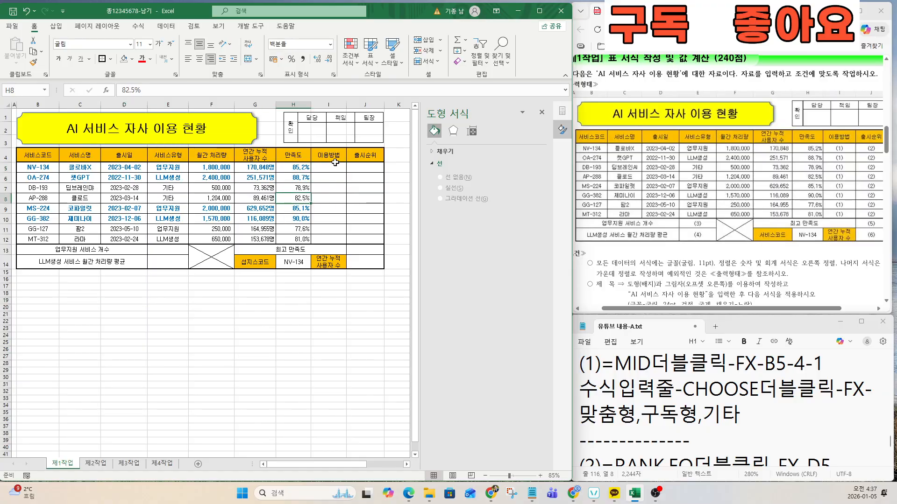
left_click(335, 161)
left_click(333, 177)
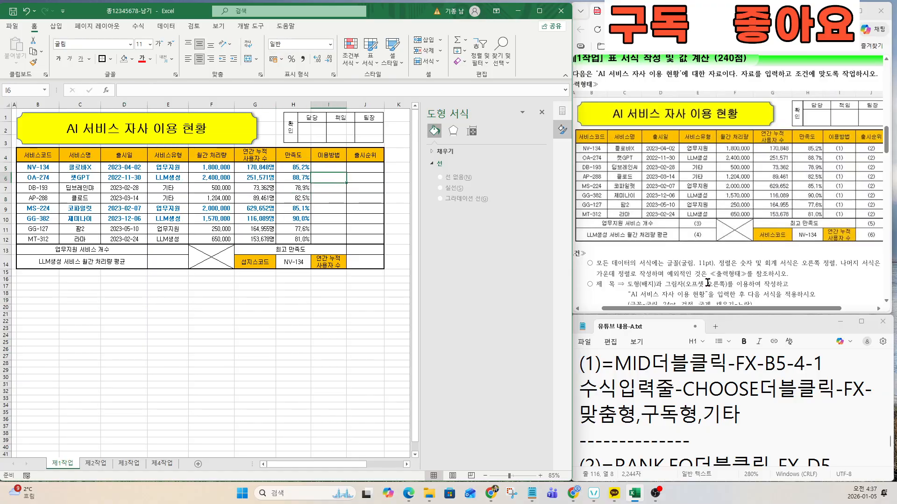
scroll(708, 283, "down", 5)
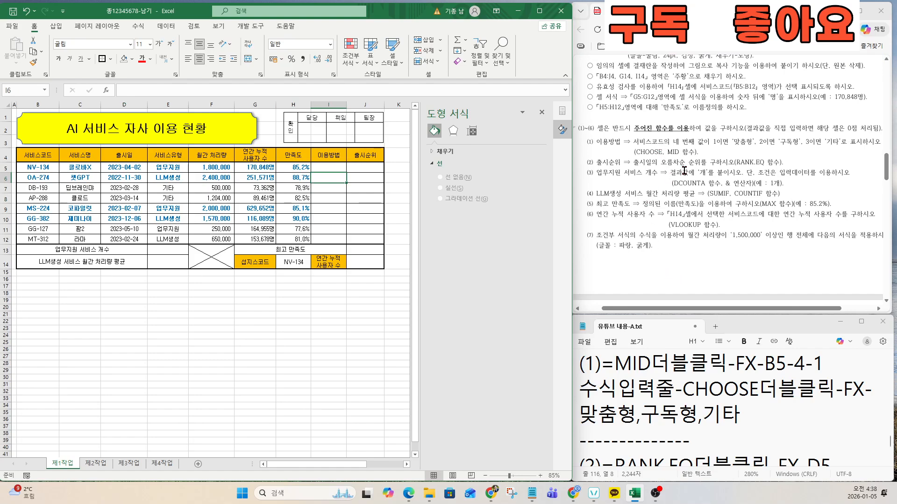
scroll(685, 171, "up", 2, "ctrl")
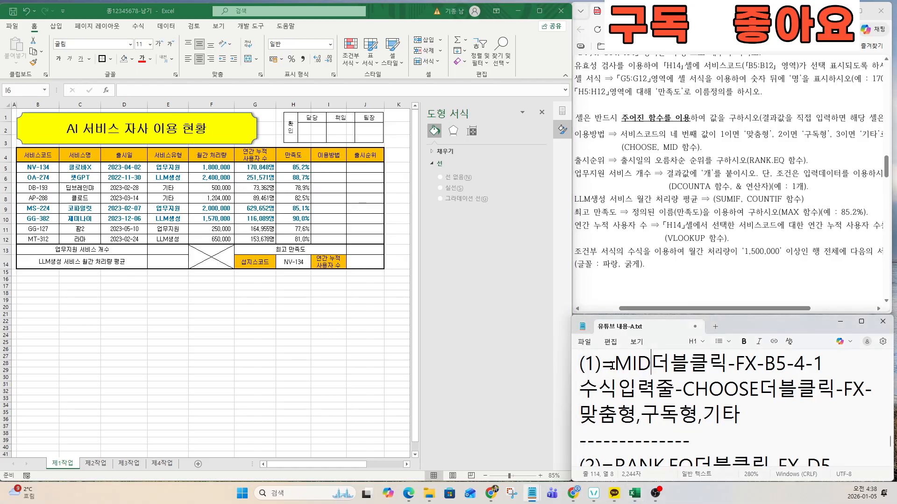
left_click_drag(580, 363, 753, 418)
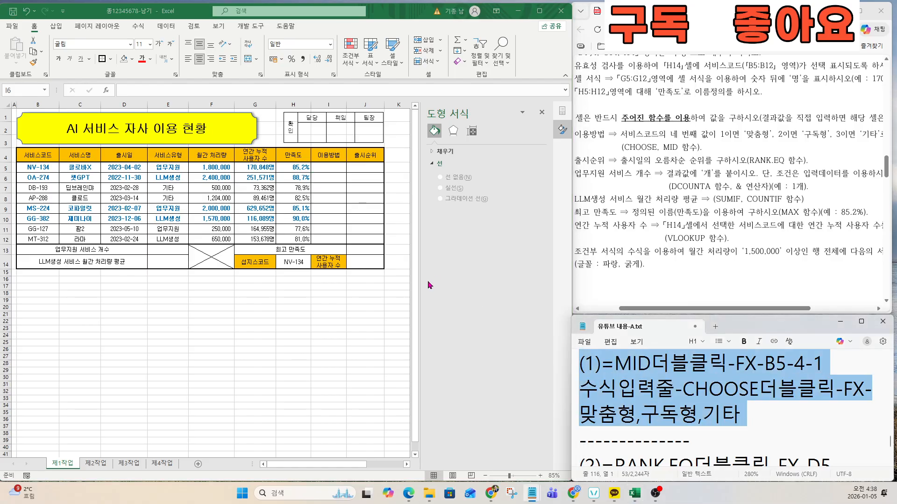
left_click(328, 167)
type("=")
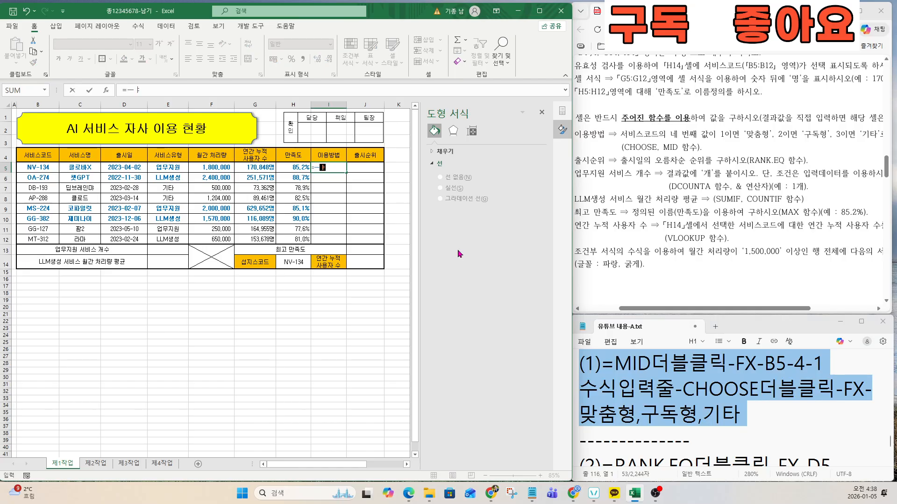
type("MID")
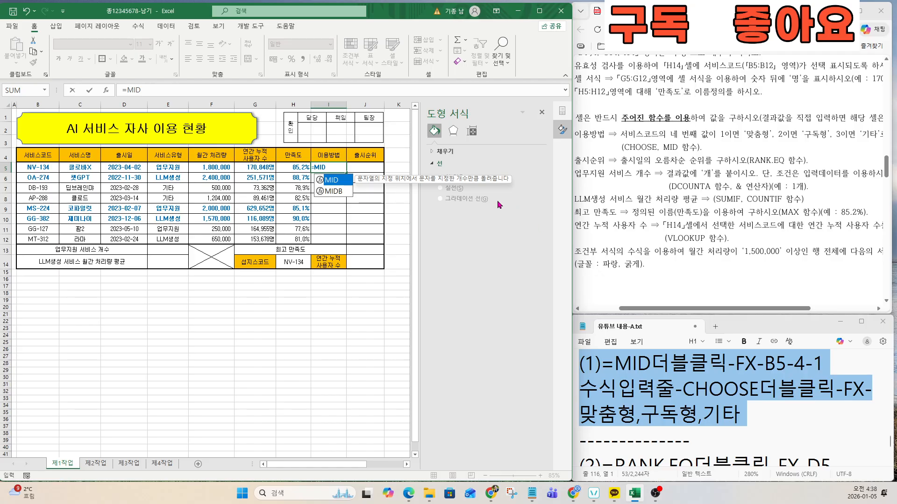
Step: Complete =MID(B5,4,1) in I5 via the function arguments, returning 1
double_click(334, 185)
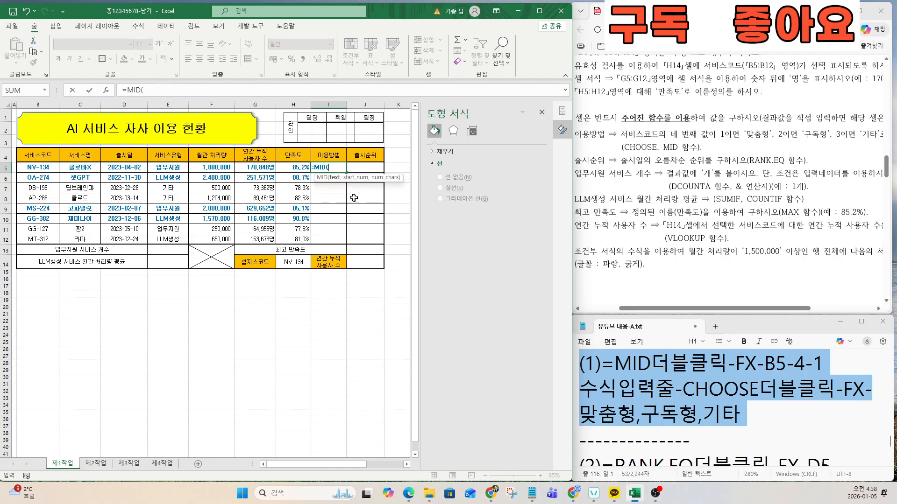
left_click(106, 90)
left_click_drag(464, 198, 352, 266)
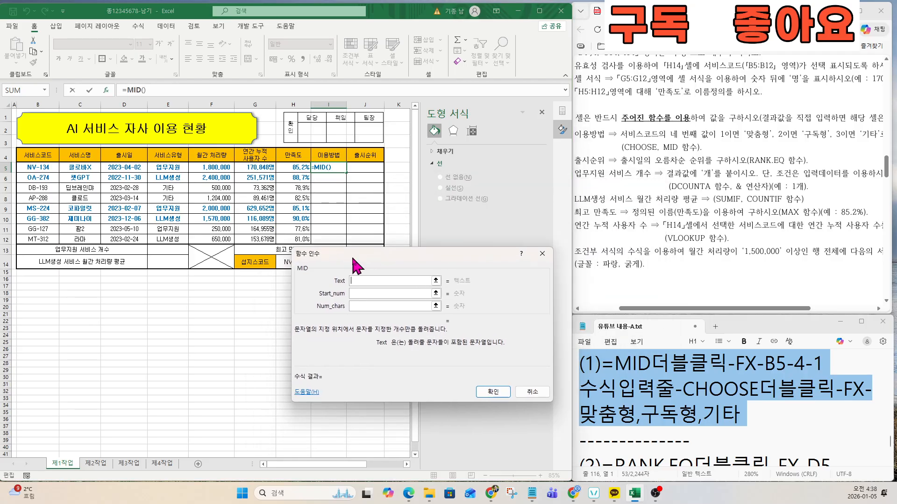
left_click(41, 168)
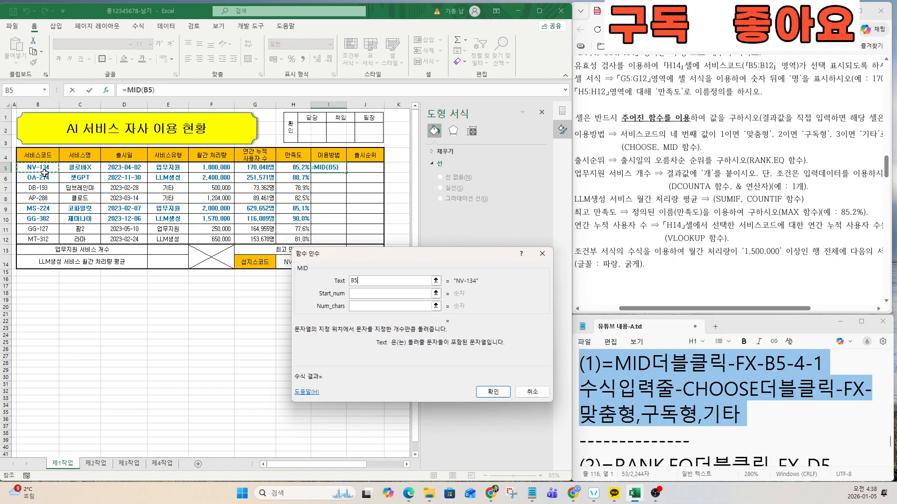
left_click(367, 293)
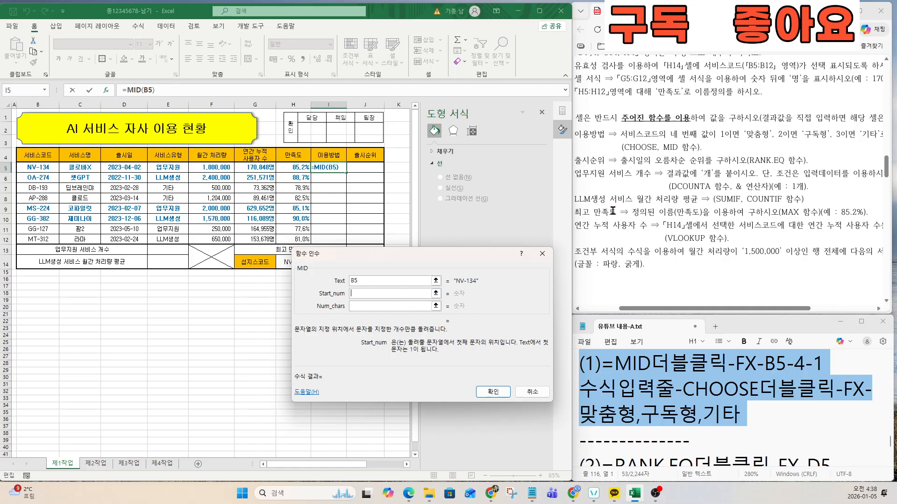
left_click(372, 306)
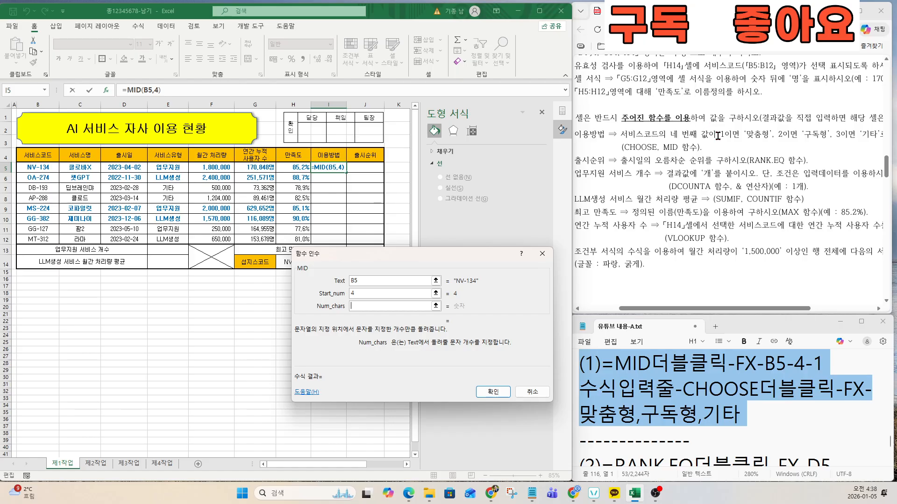
type("1")
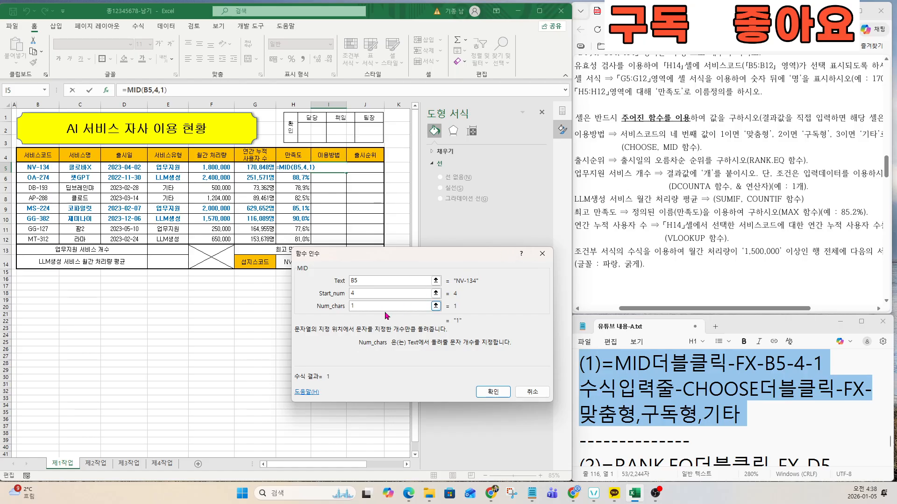
left_click(493, 391)
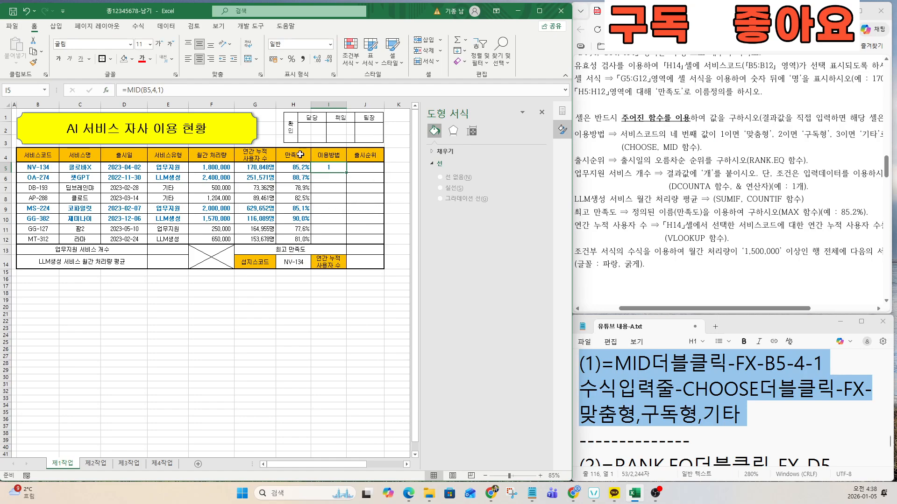
Step: Wrap I5's MID formula in CHOOSE with choices "맞춤형", "구독형" and "기타"
left_click(130, 89)
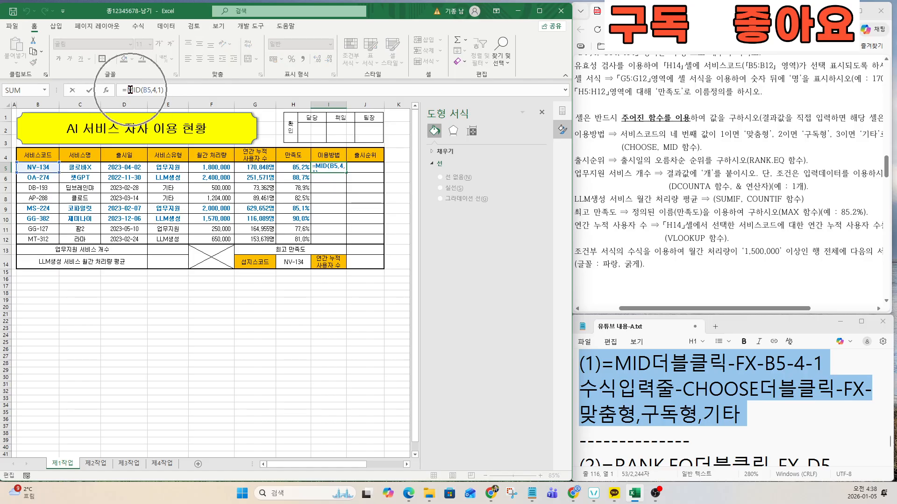
type("ㅊ")
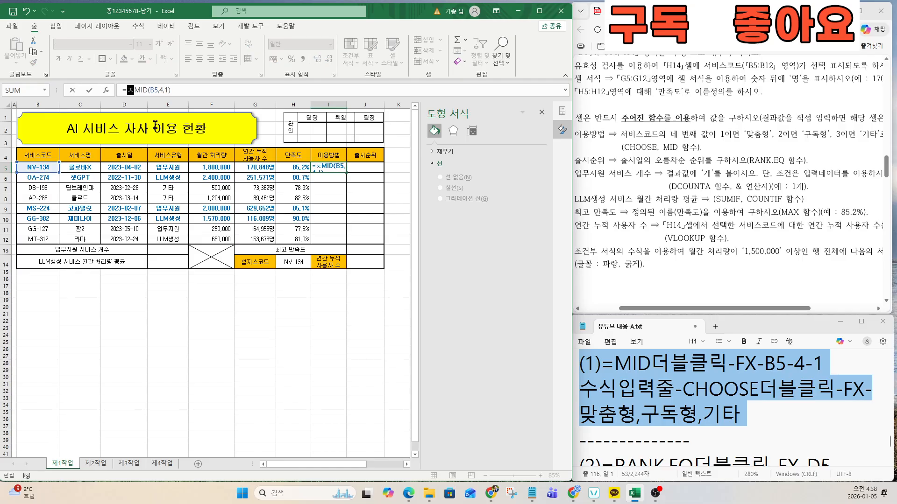
type("HOO")
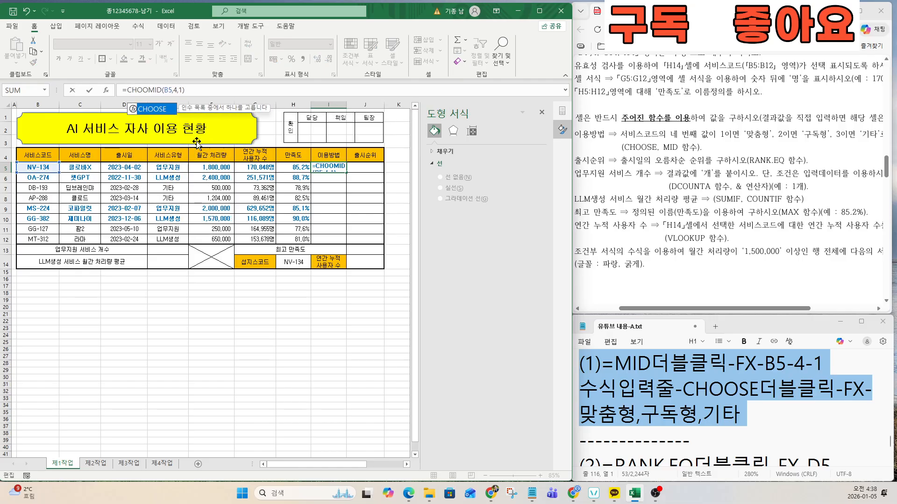
double_click(151, 108)
left_click(106, 90)
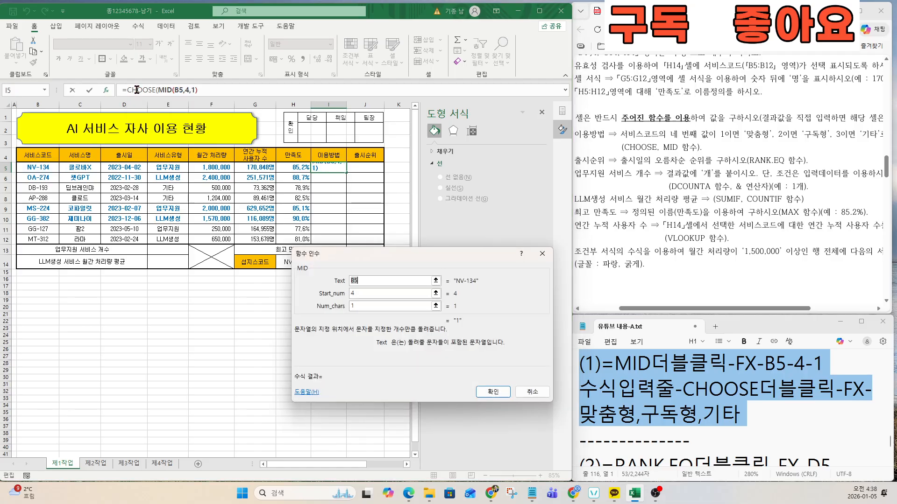
left_click(137, 90)
left_click(367, 307)
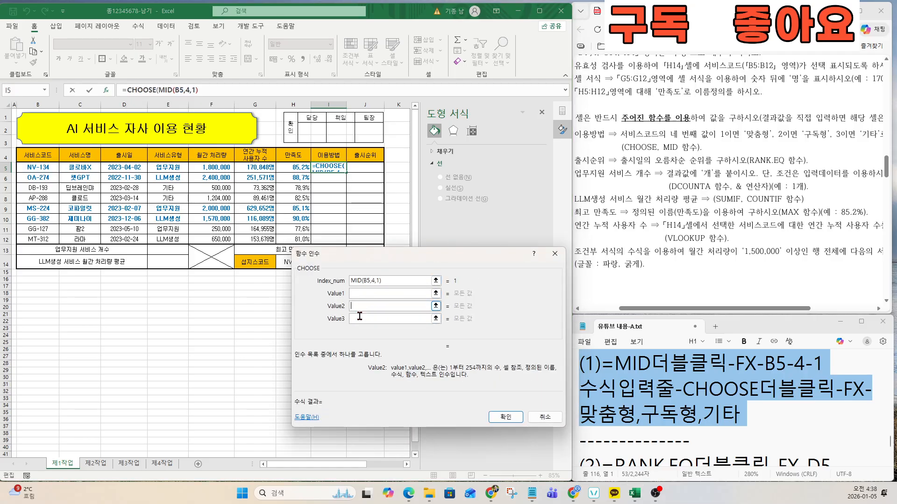
left_click(359, 317)
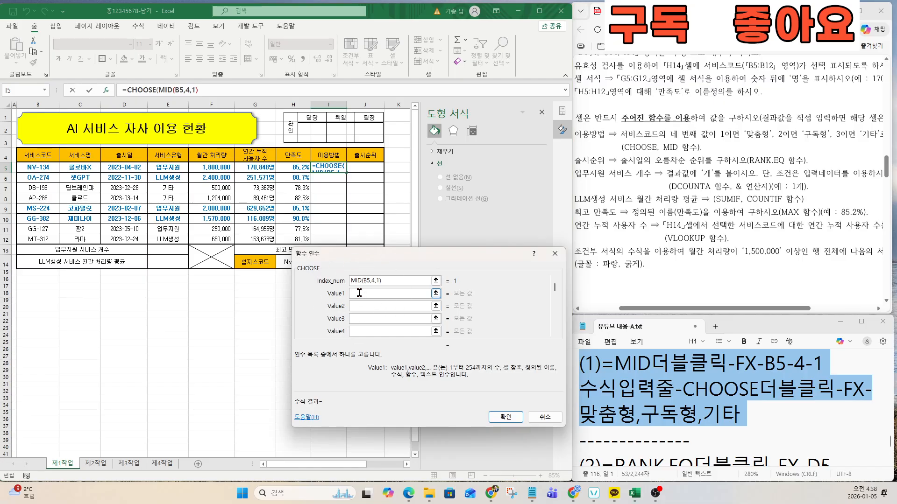
type("맞춤형")
key("Tab")
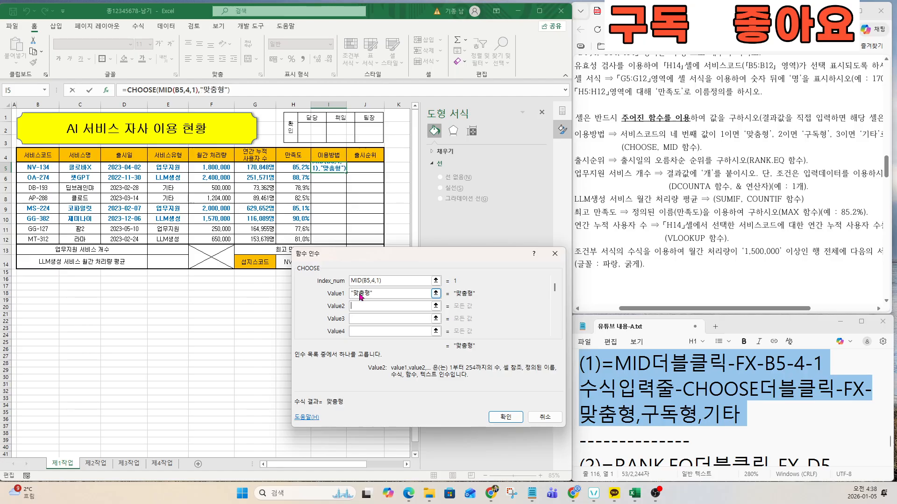
type("구독형")
key("Tab")
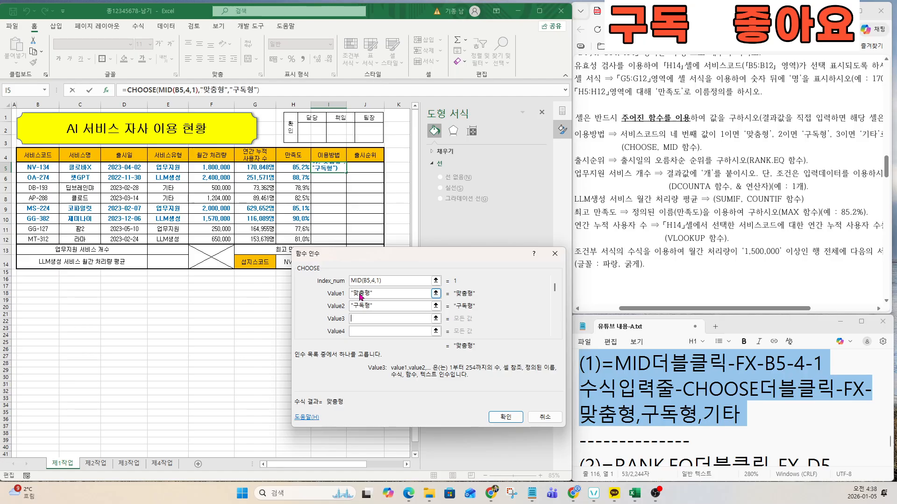
type("기타")
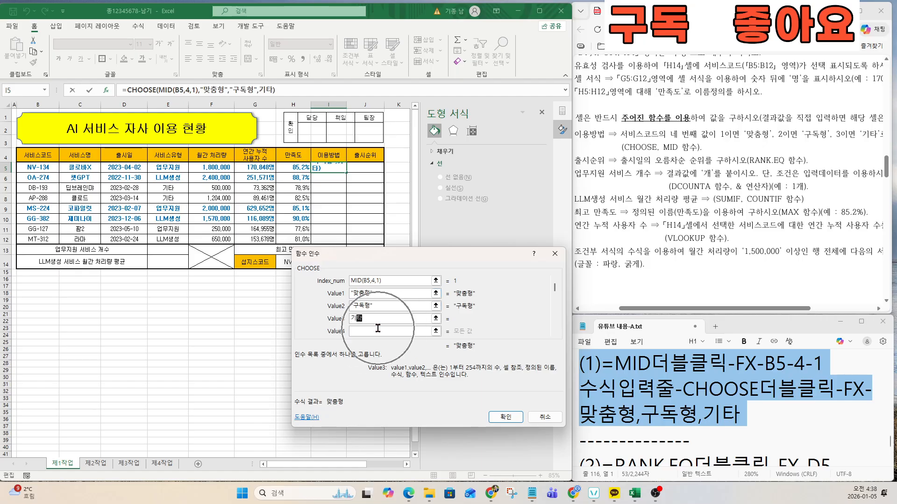
left_click(505, 417)
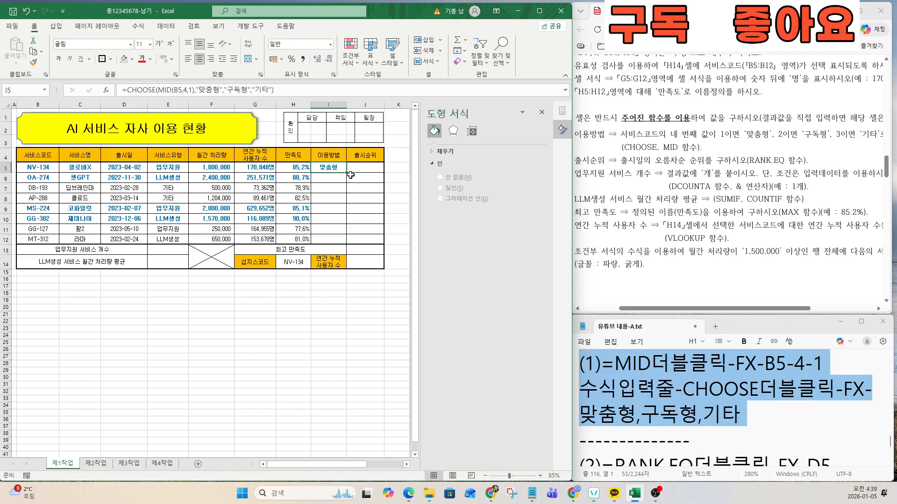
Step: Copy the usage-type formula from I5 down through I12
left_click_drag(346, 170, 346, 241)
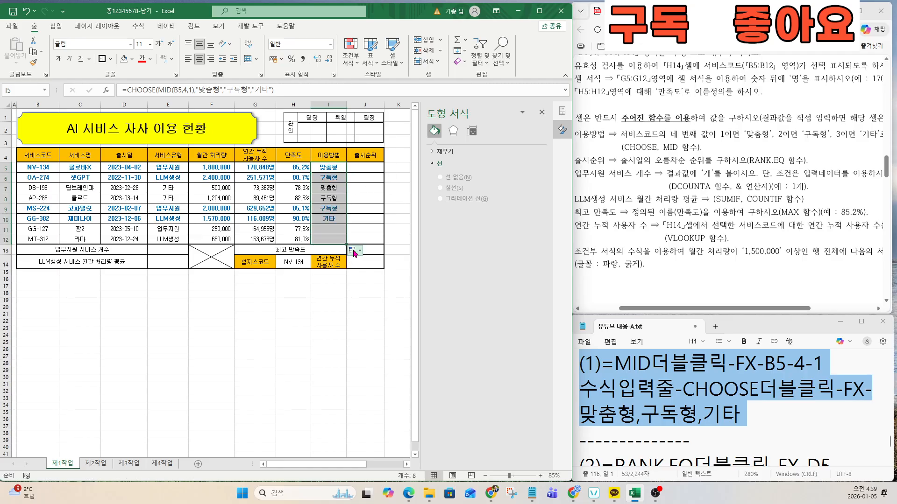
left_click(363, 169)
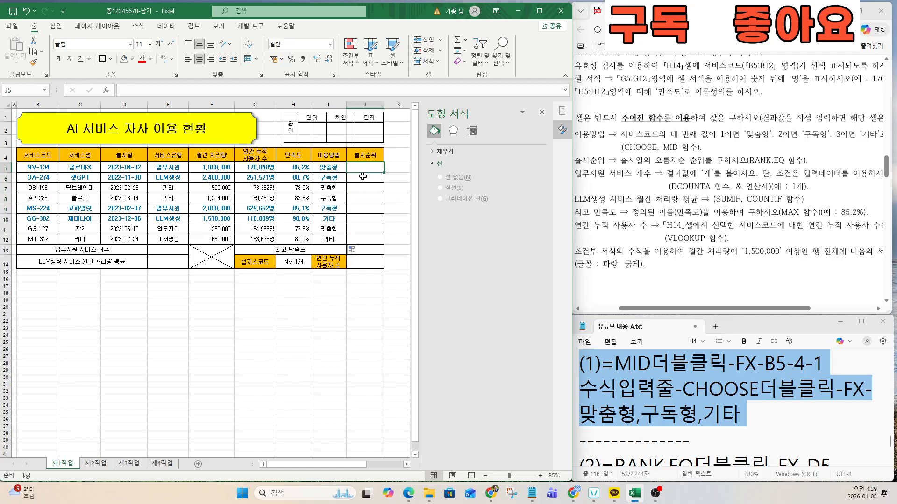
left_click(672, 405)
key("Down")
key("Down")
key("Down")
key("Down")
key("Down")
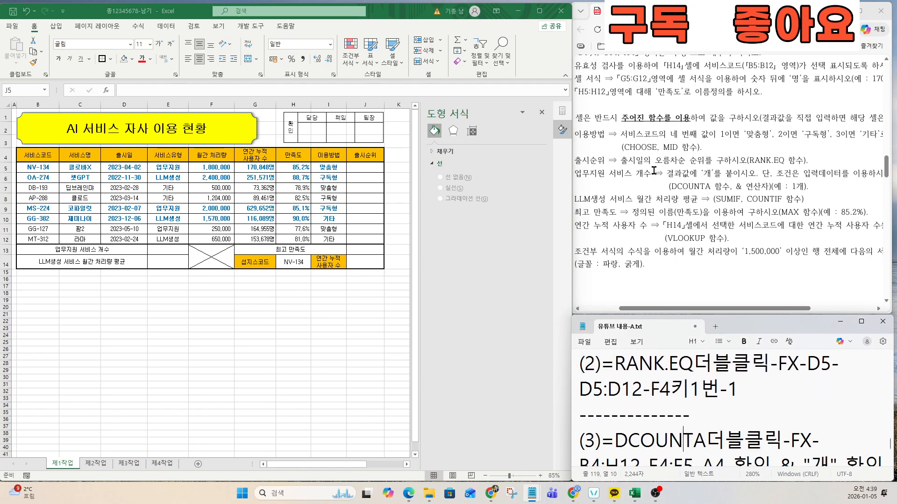
Step: Enter =RANK.EQ(D5,$D$5:$D$12,1) in J5 to rank release dates ascending
double_click(361, 168)
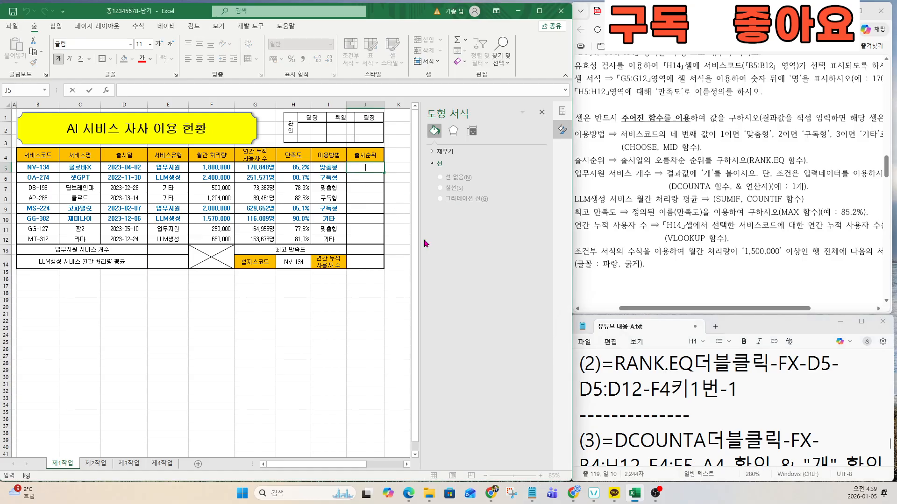
type("=RANK.")
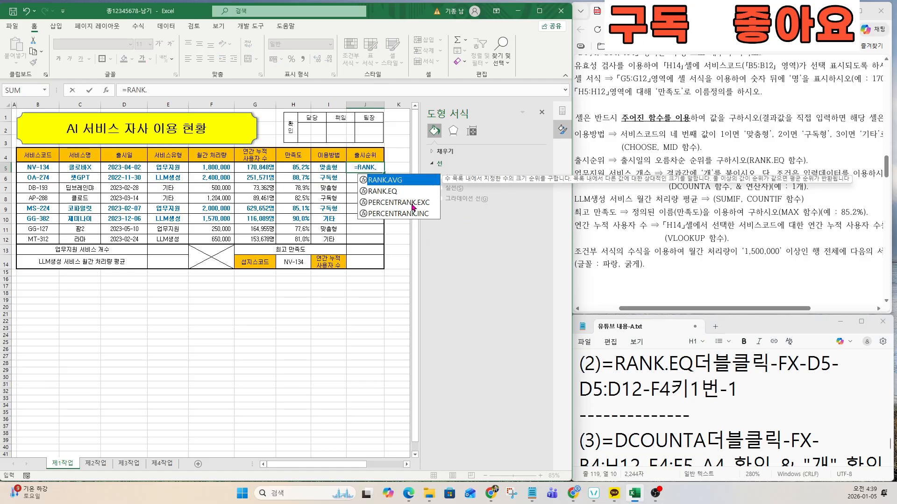
double_click(390, 191)
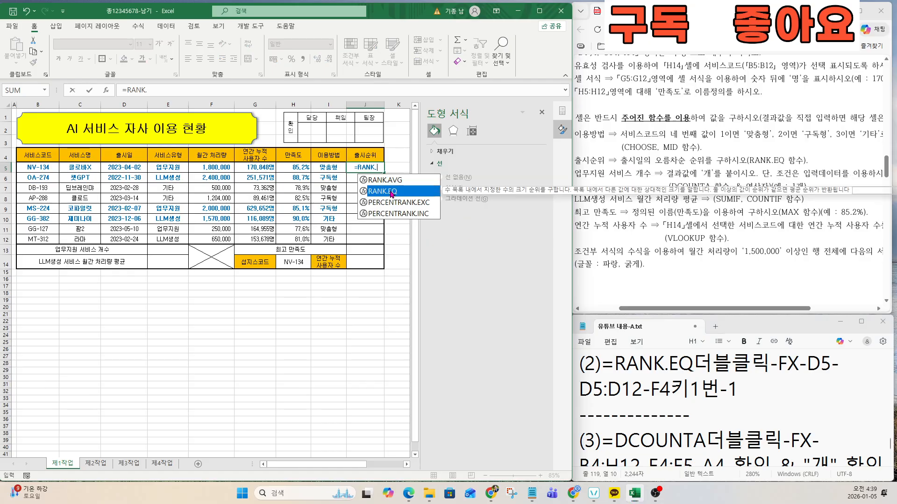
left_click(108, 90)
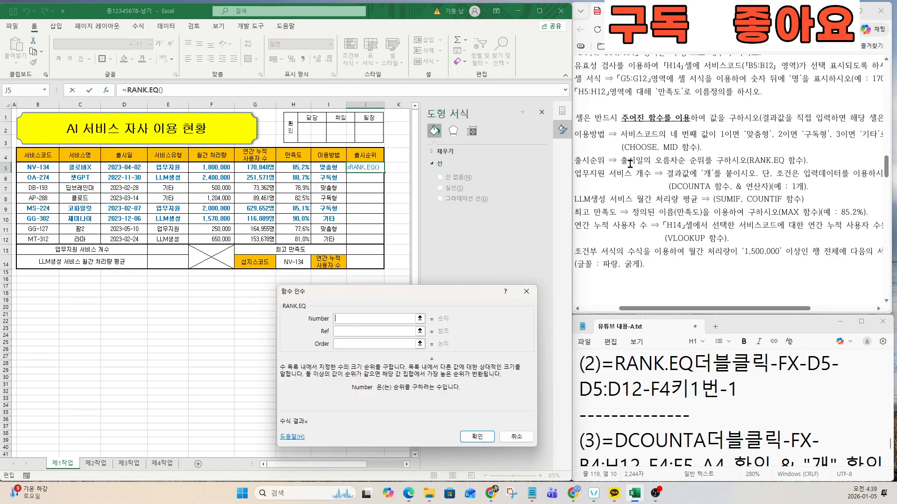
left_click(128, 168)
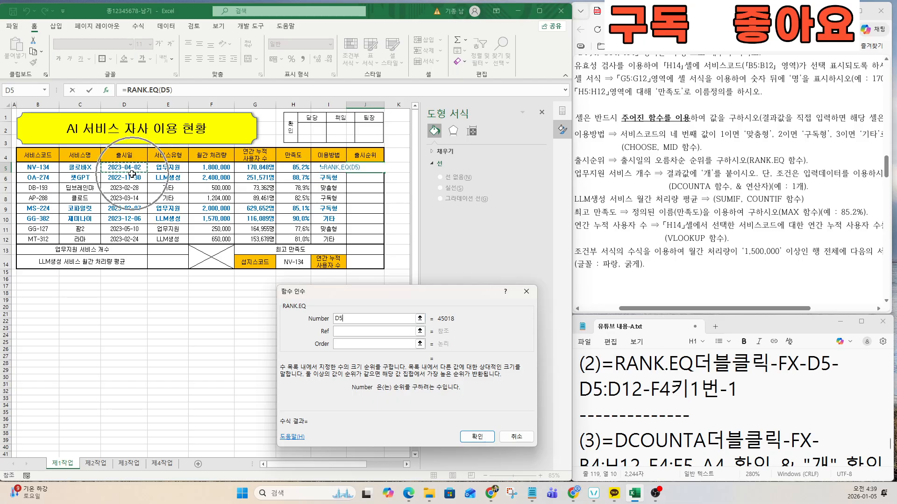
left_click(357, 330)
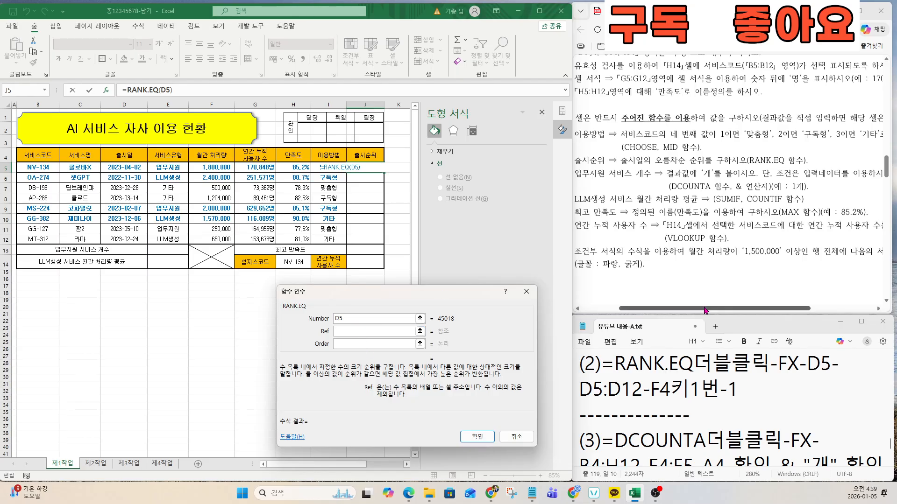
left_click_drag(705, 310, 711, 310)
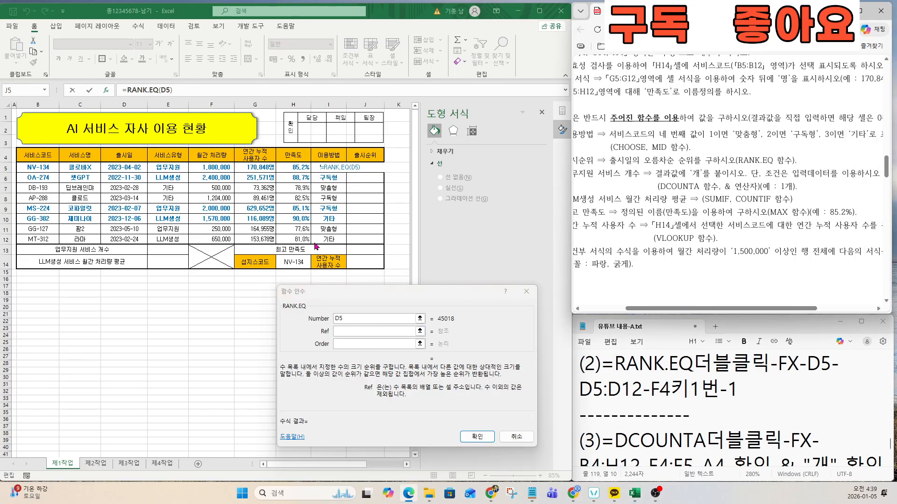
left_click(117, 167)
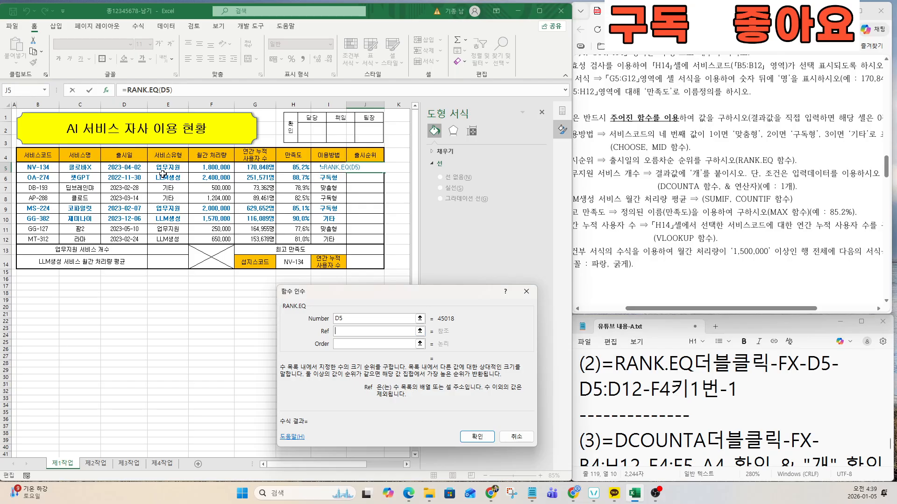
left_click_drag(136, 166, 131, 239)
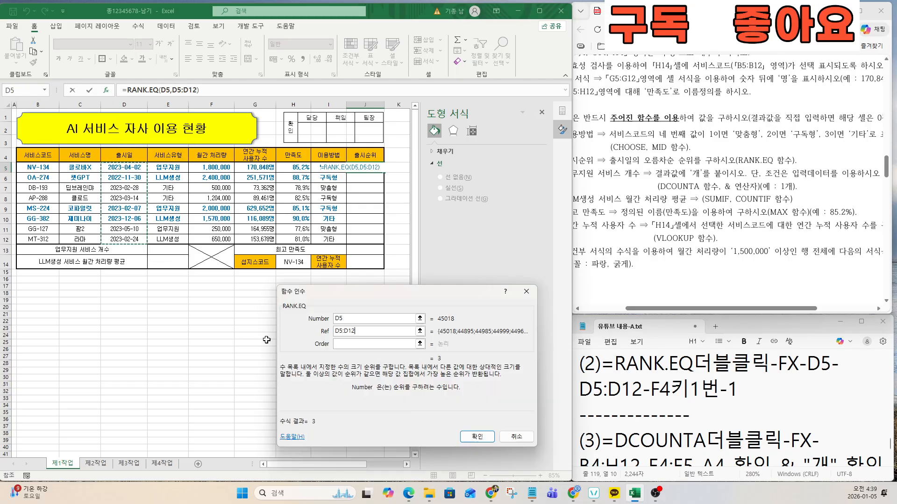
key("F4")
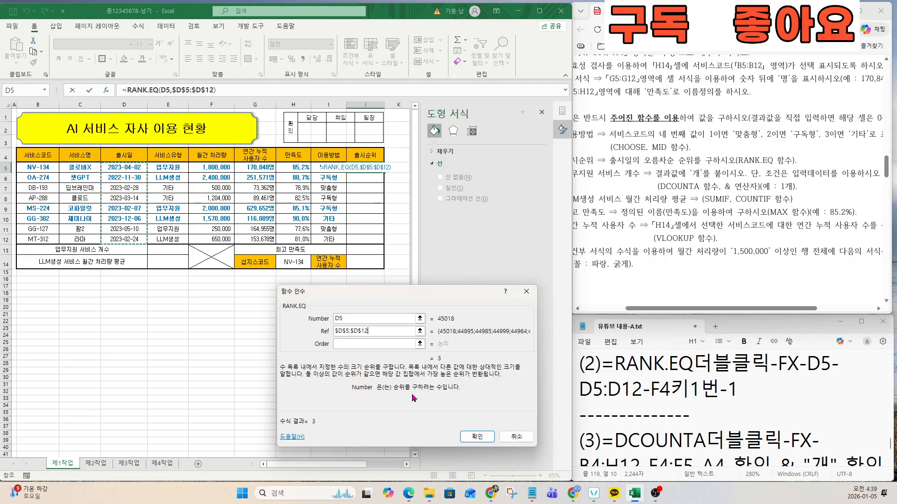
left_click(343, 346)
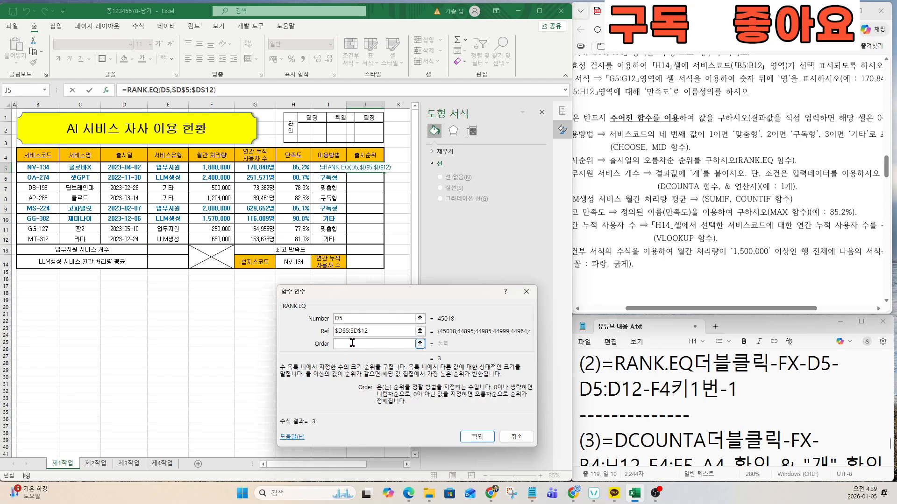
type("1")
left_click(475, 435)
Step: Copy the rank formula down to J12 and check the ranks 1 through 8
left_click_drag(384, 175, 384, 242)
left_click(369, 208)
left_click(647, 191)
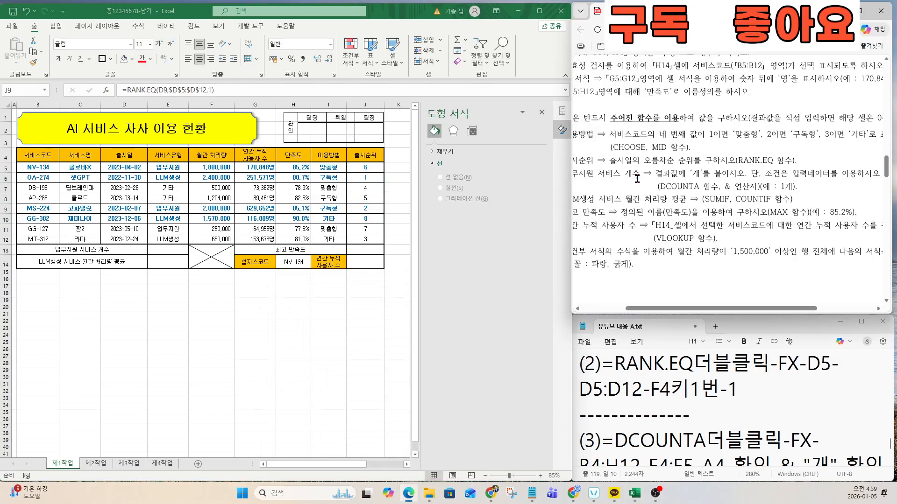
left_click(657, 389)
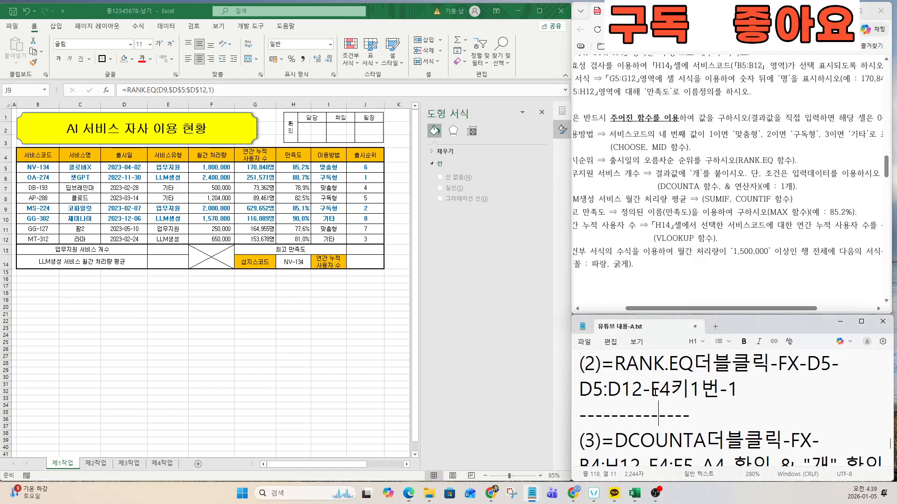
key("Down")
key("Down")
key("Down")
key("Down")
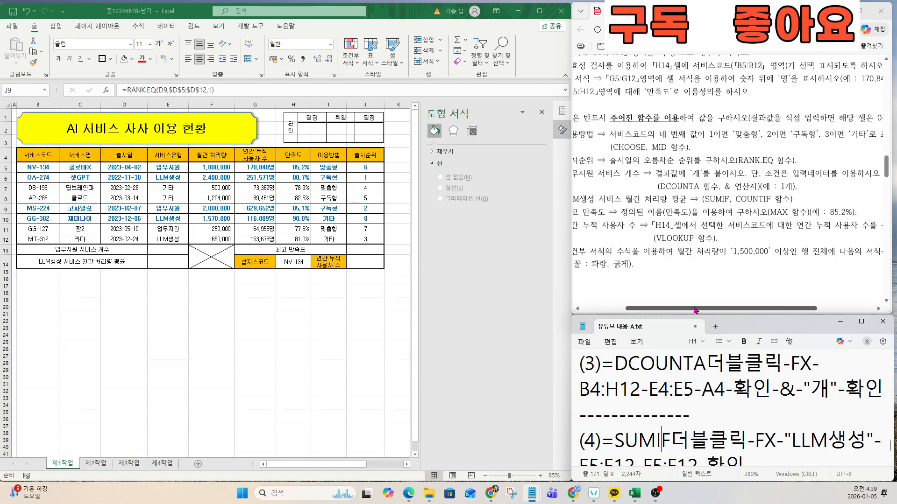
left_click_drag(694, 311, 680, 310)
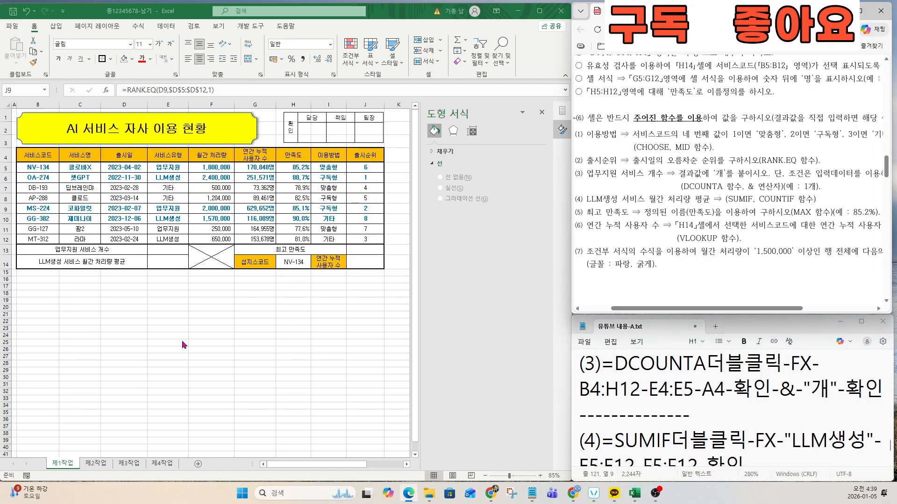
Step: Enter =DCOUNTA(B4:H12,B4,E4:E5) in E13 to count 업무지원 services
left_click(165, 250)
type("=")
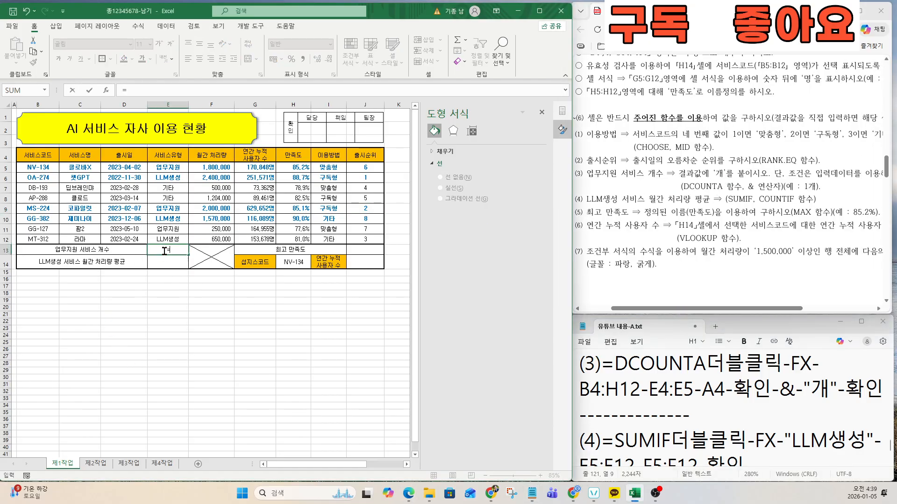
type("DCOUN")
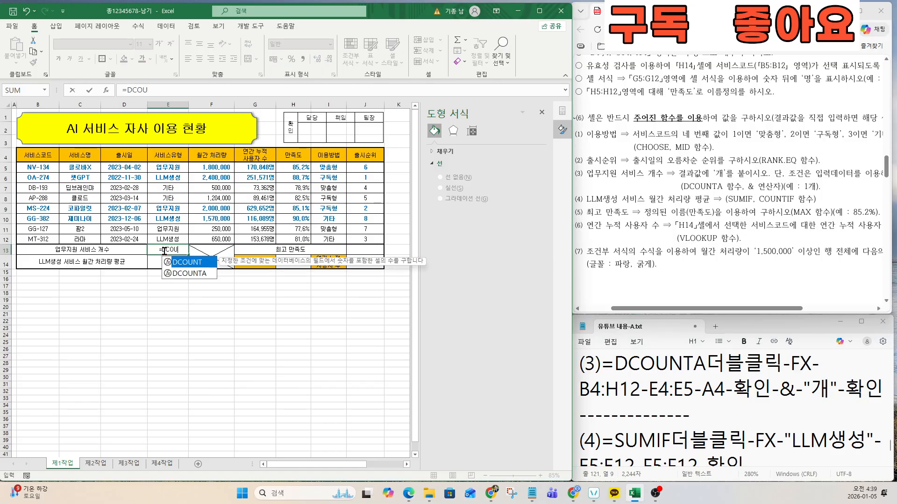
double_click(195, 274)
left_click(105, 91)
left_click_drag(369, 284, 225, 285)
left_click_drag(47, 156, 289, 238)
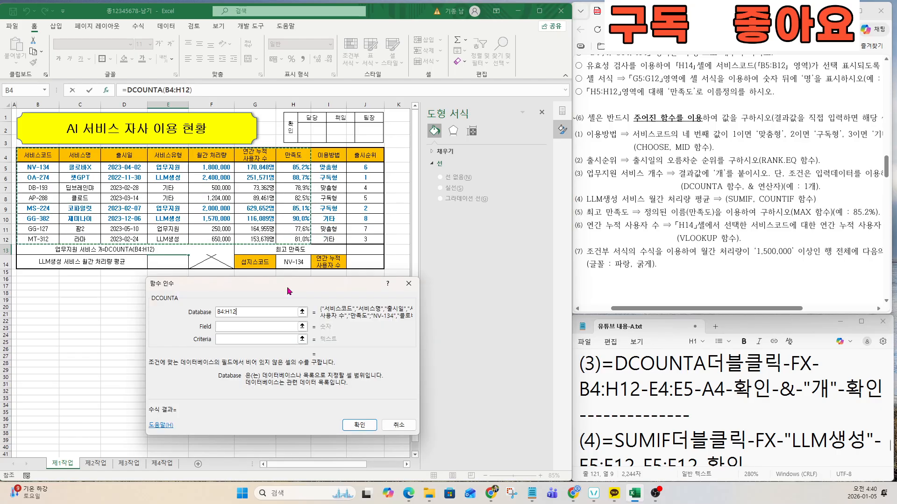
left_click(235, 340)
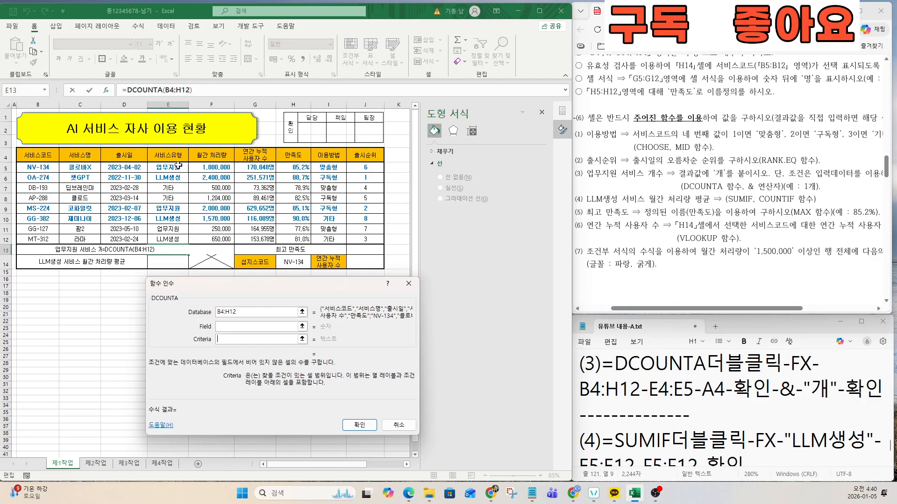
left_click_drag(174, 155, 178, 167)
left_click(230, 327)
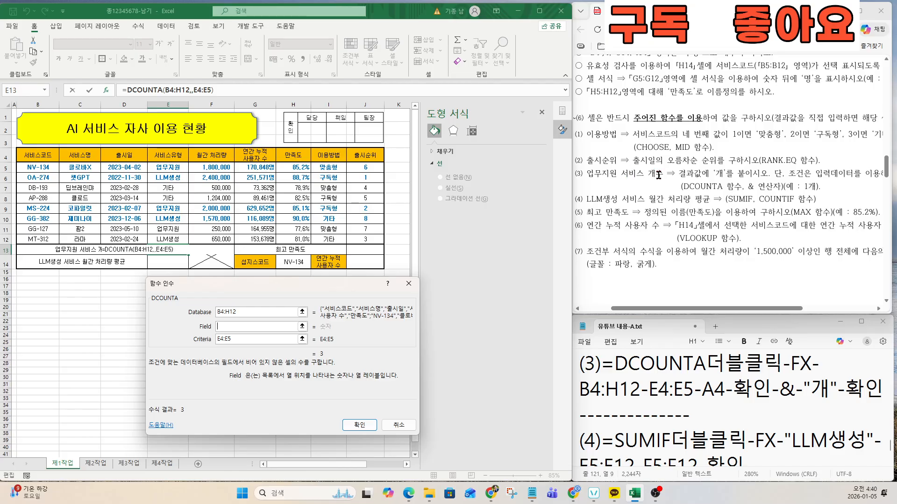
left_click(36, 157)
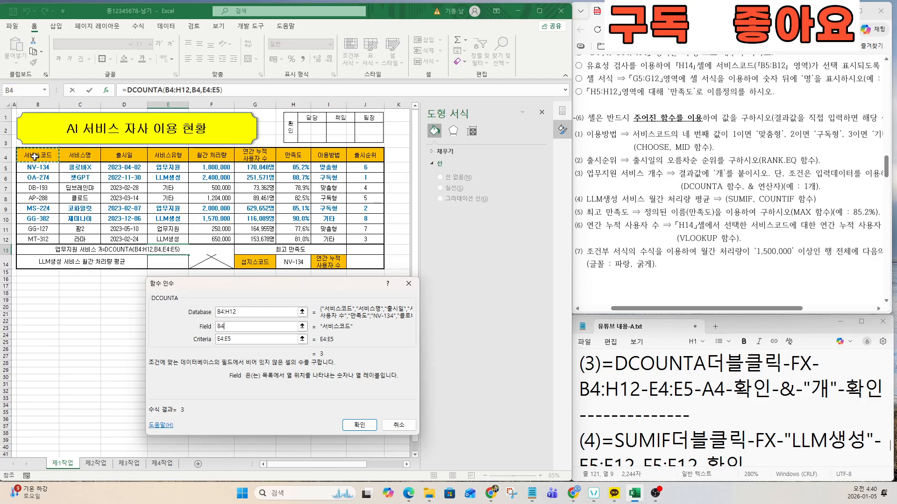
left_click(360, 424)
Step: Append &"개" to E13's formula so the cell shows 3개
key("ctrl")
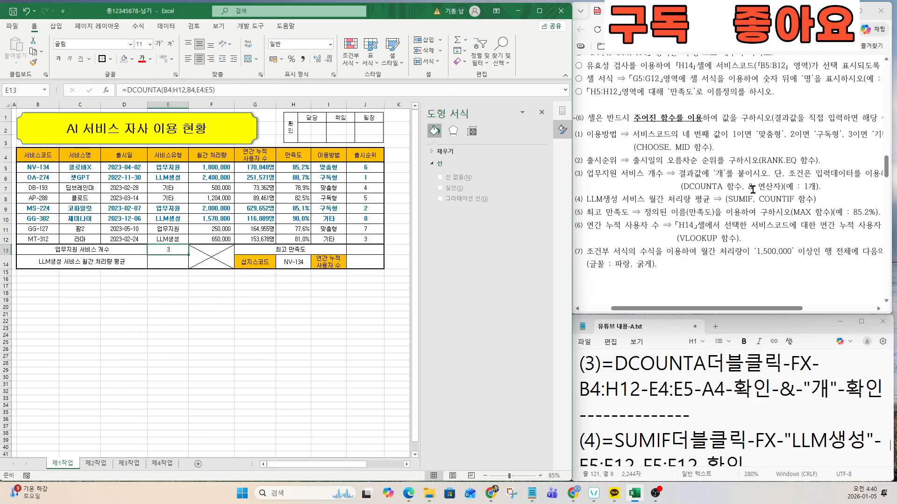
key("ctrl")
left_click(222, 90)
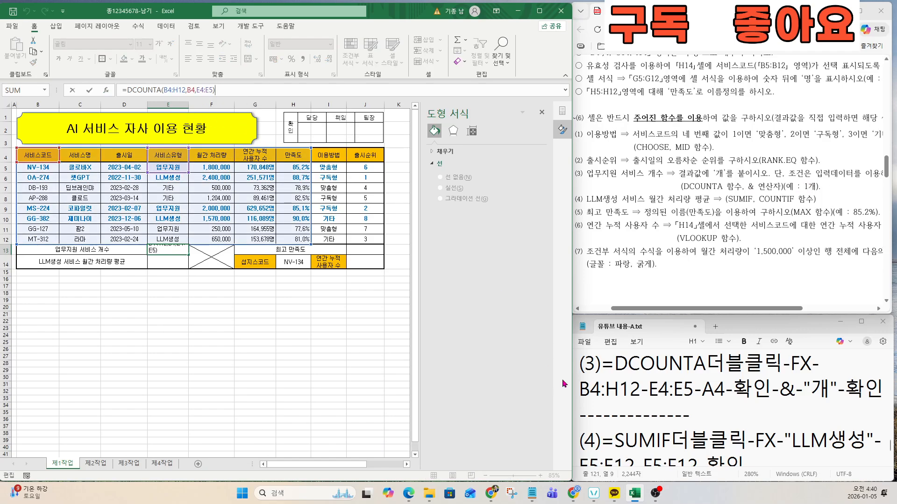
left_click_drag(580, 364, 882, 396)
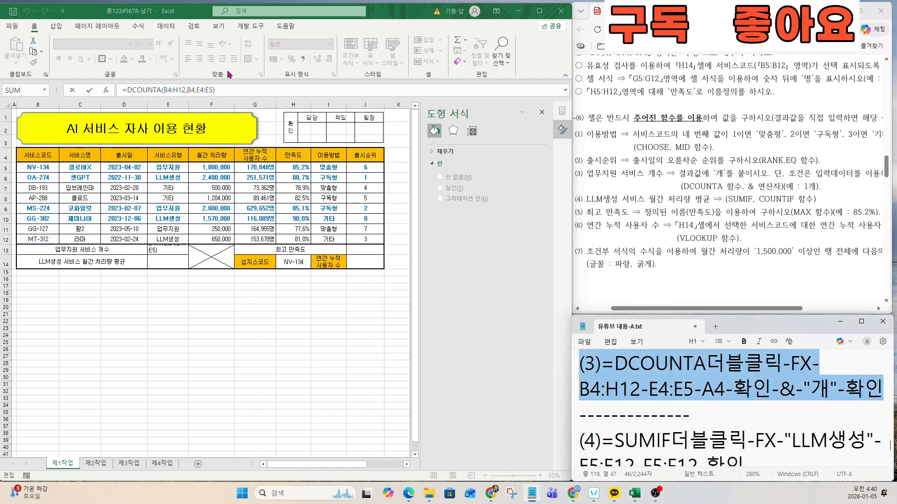
left_click(230, 90)
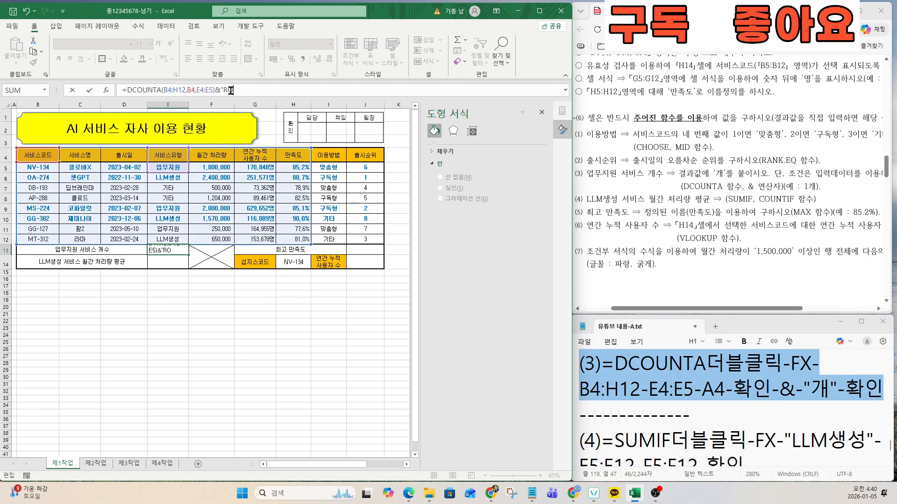
key("Return")
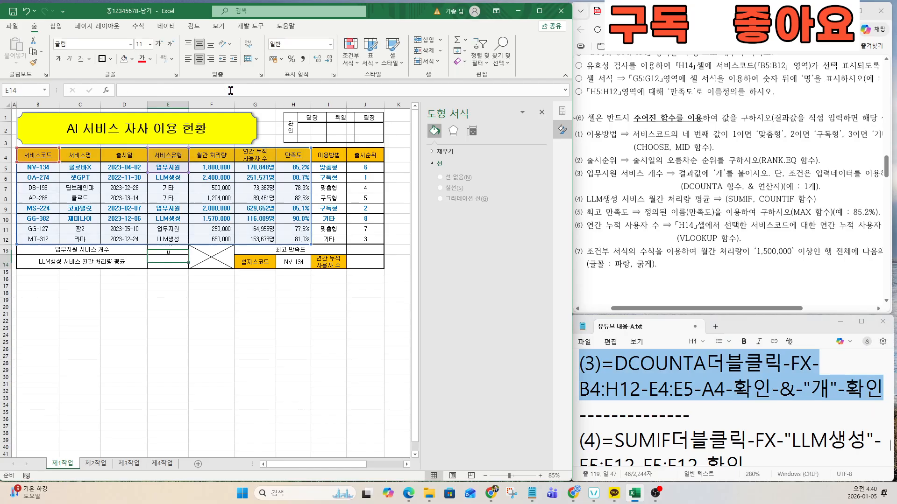
left_click(674, 386)
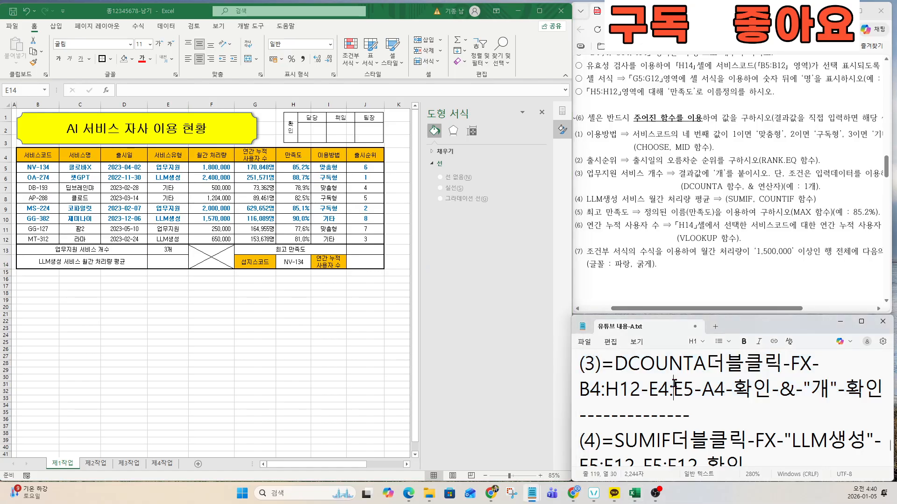
key("Down")
key("Down")
key("Down")
key("Down")
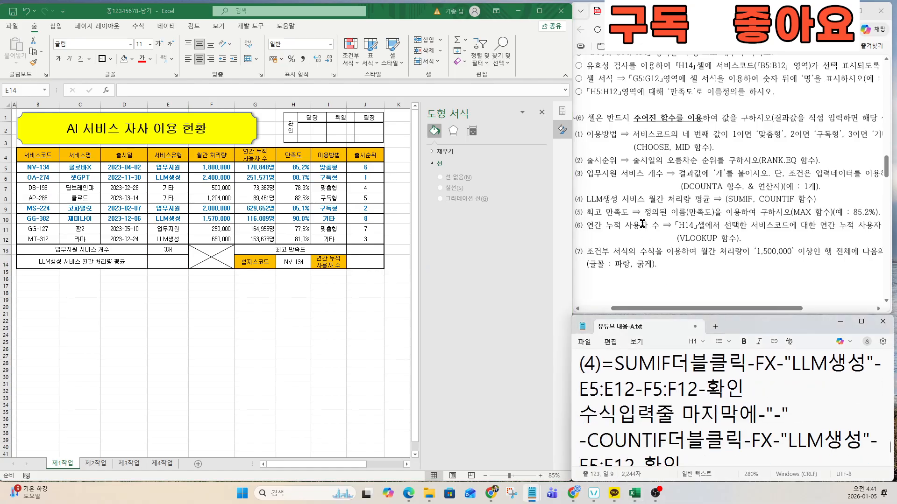
left_click(643, 223)
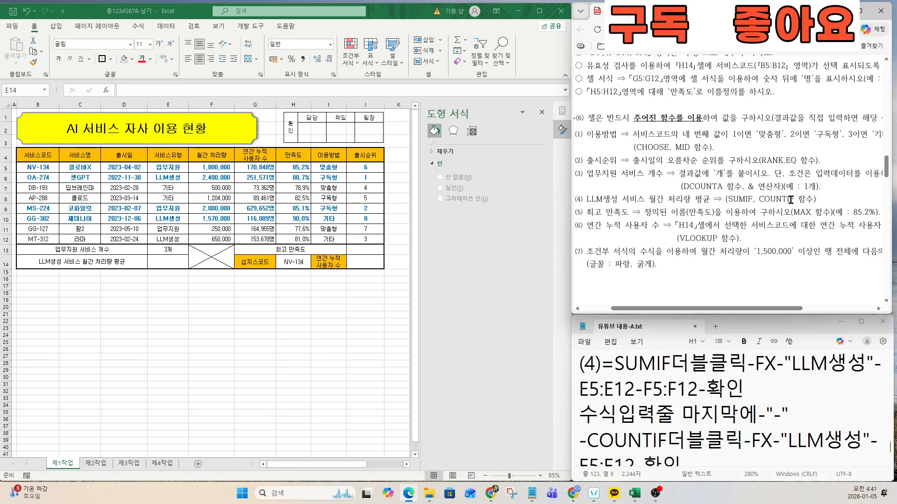
Step: Start a SUMIF in E14 with the criteria "LLM생성"
left_click(576, 367)
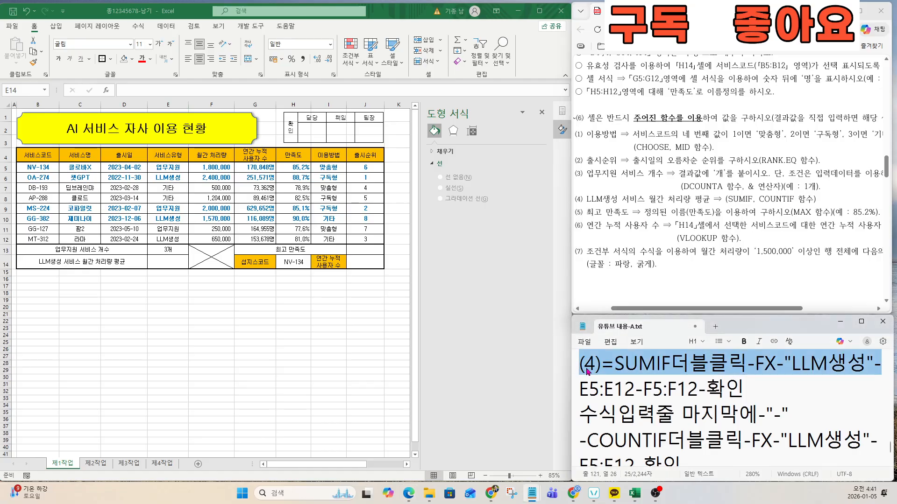
left_click(585, 365)
left_click_drag(579, 363, 880, 444)
left_click(184, 262)
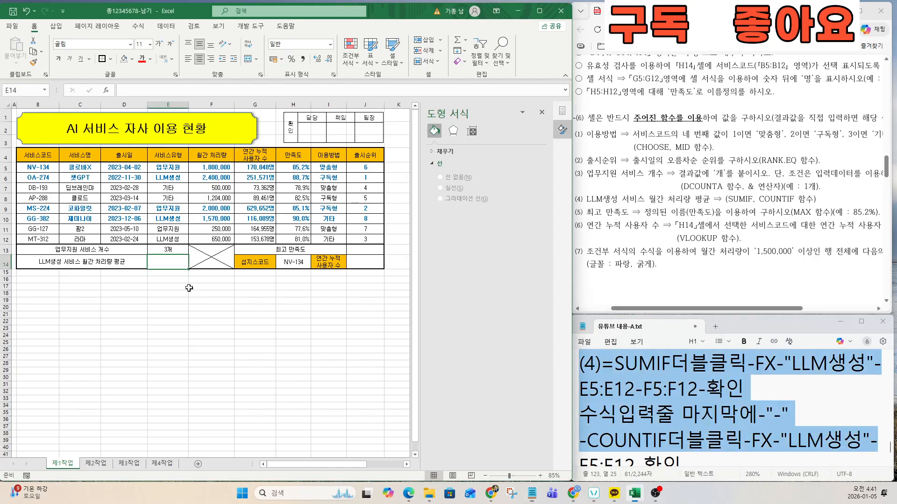
type("=녀")
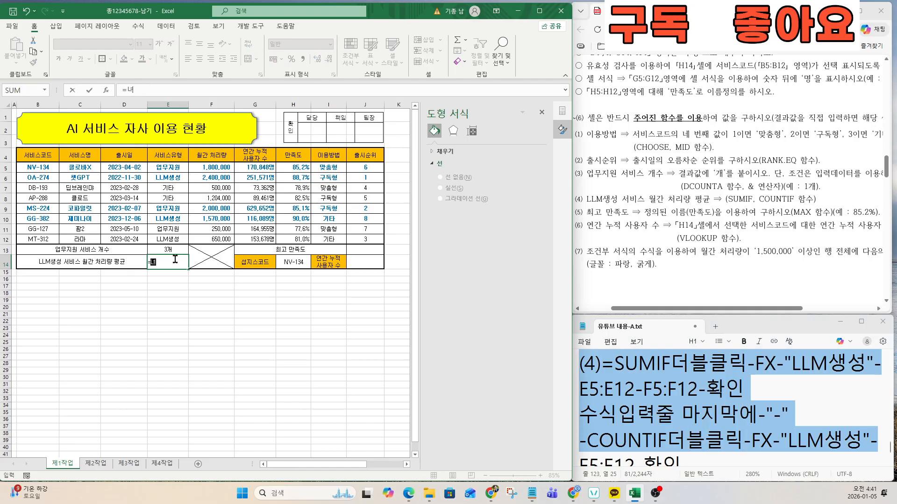
type("SUMIF")
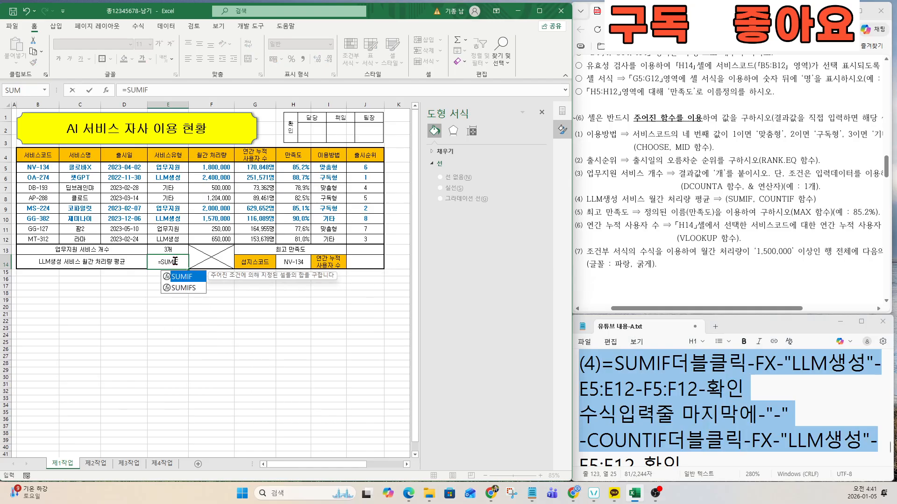
double_click(185, 276)
left_click(106, 90)
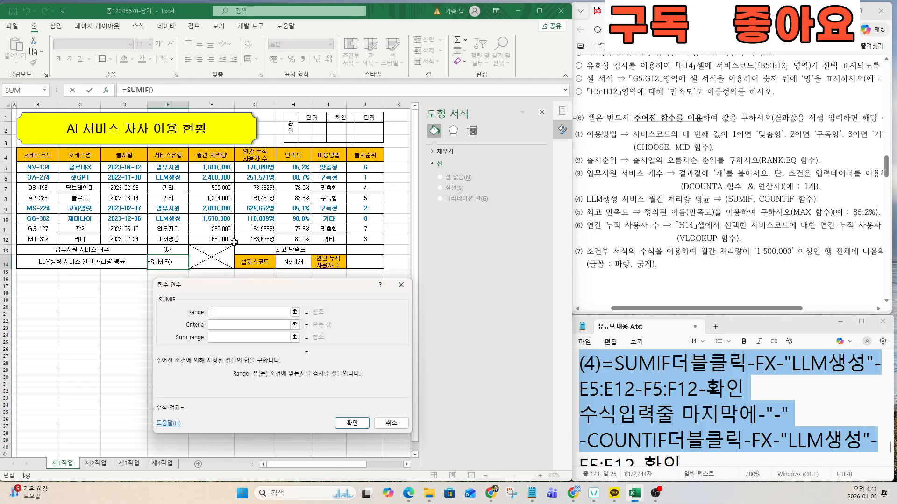
left_click_drag(232, 289, 194, 291)
left_click(183, 326)
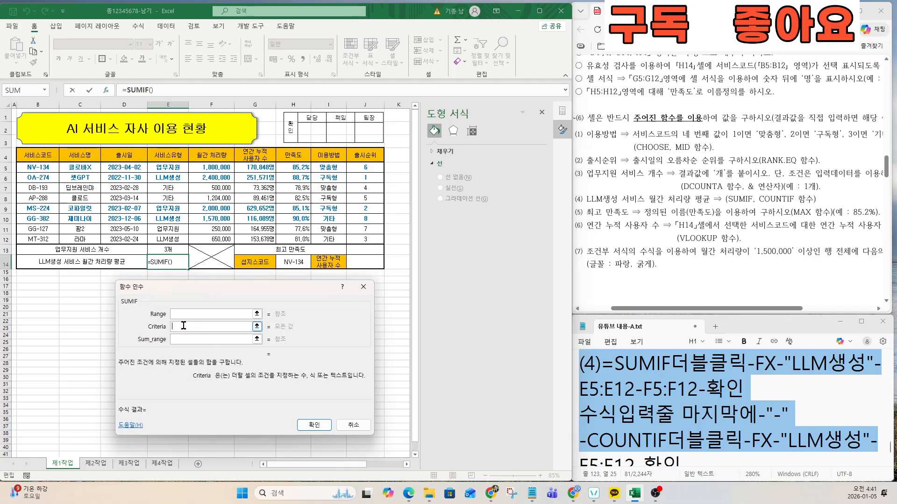
left_click(604, 203)
type("LL")
type("Mㅅ")
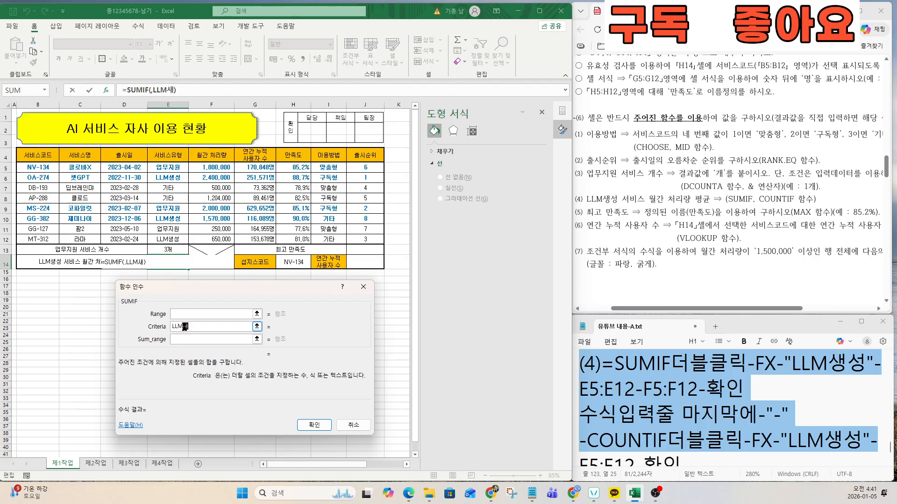
type("성")
key("BackSpace")
key("BackSpace")
key("BackSpace")
type("생성")
Step: Set the SUMIF range to E5:E12 and the sum range to F5:F12
left_click(218, 314)
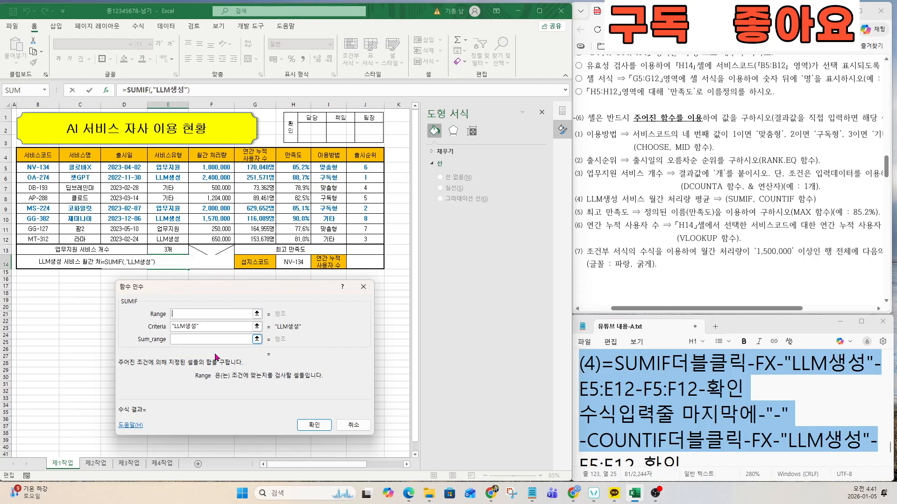
key("ctrl")
key("ctrl")
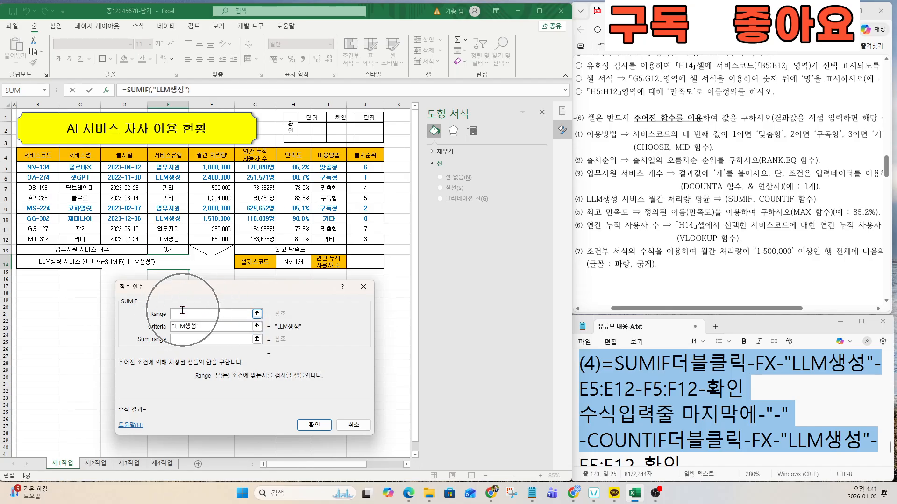
key("ctrl")
key("ctrl")
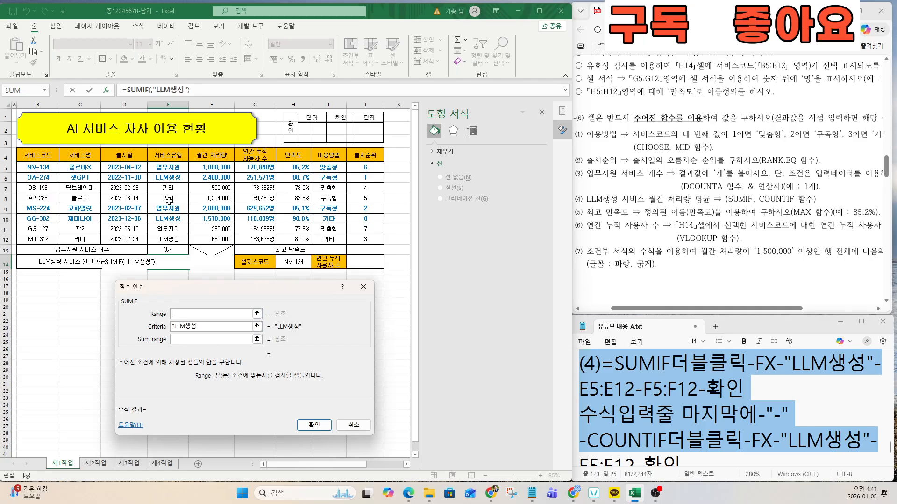
key("ctrl")
key("ctrl")
left_click_drag(175, 166, 171, 236)
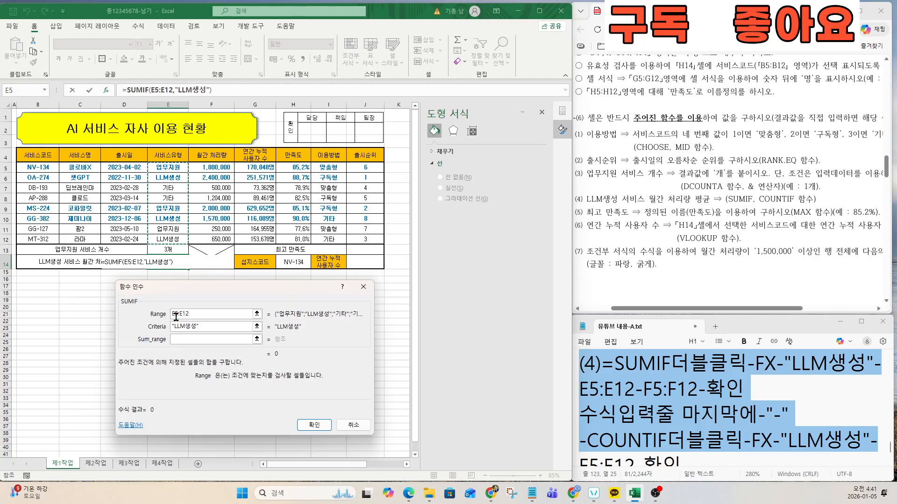
left_click(187, 338)
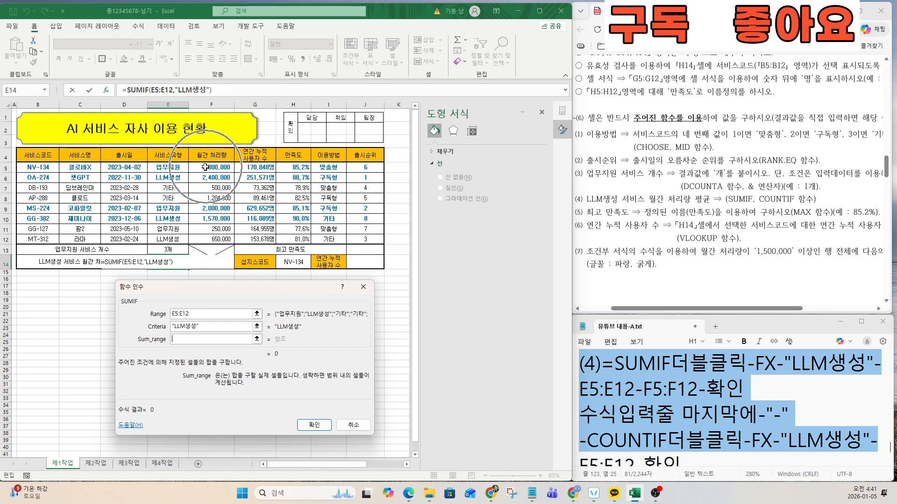
left_click_drag(205, 167, 201, 240)
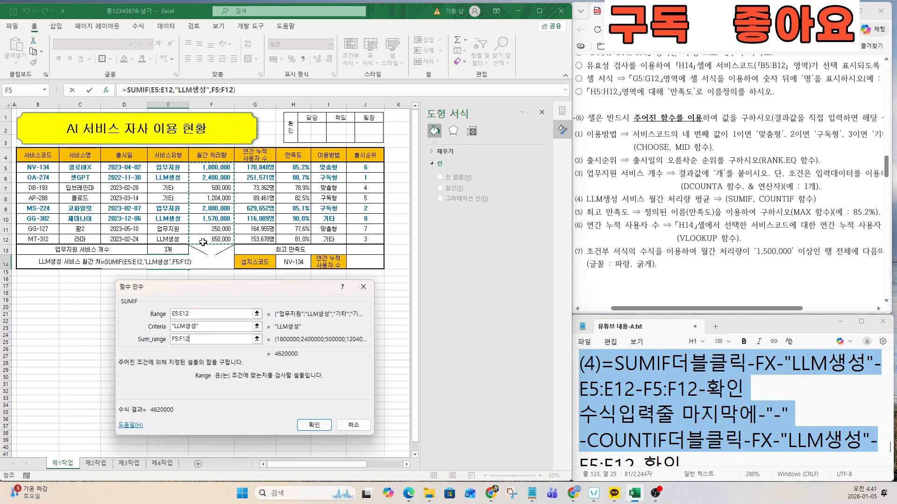
left_click(312, 425)
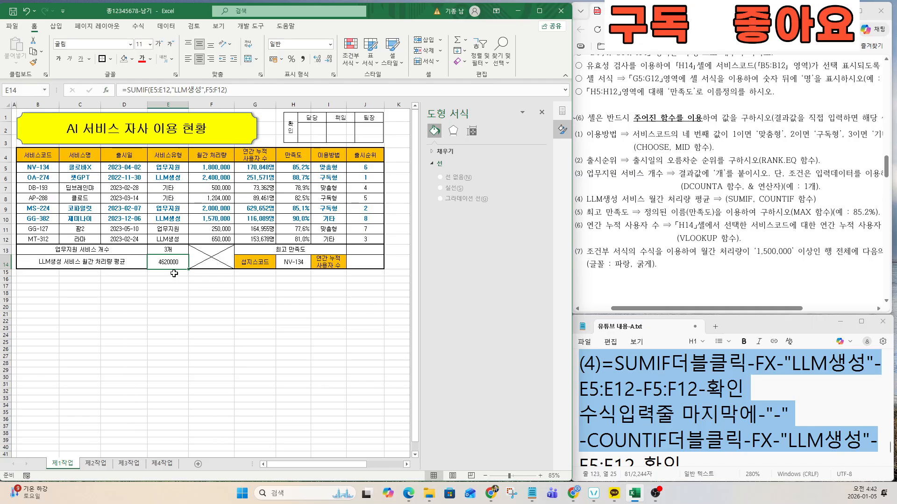
Step: Divide by COUNTIF(E5:E12,"LLM생성") so E14 shows 1540000
left_click(240, 88)
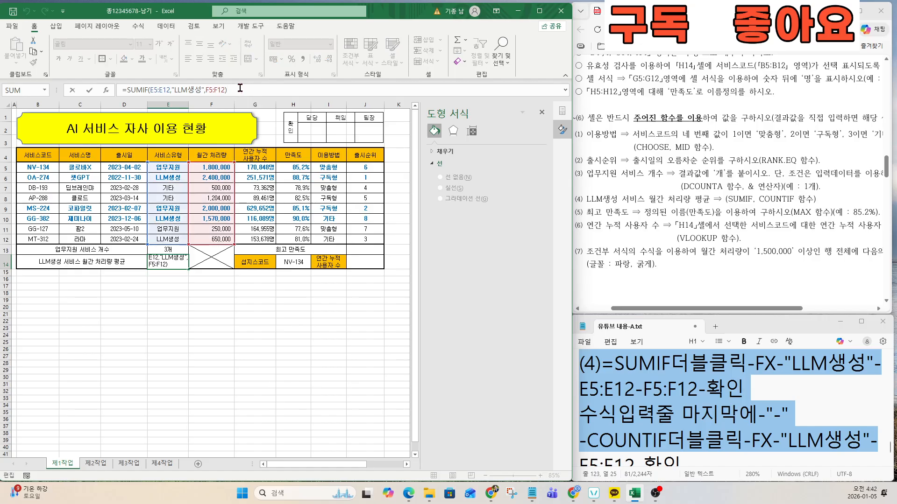
left_click(240, 88)
left_click(240, 88)
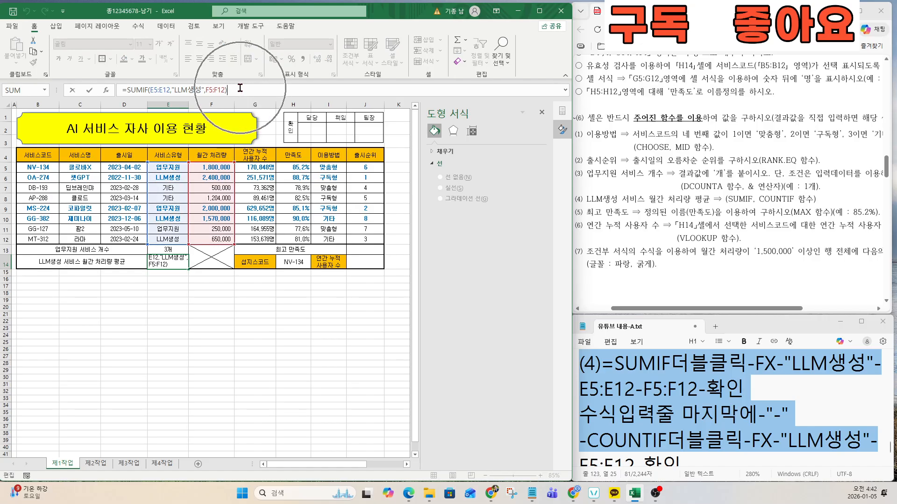
left_click(240, 88)
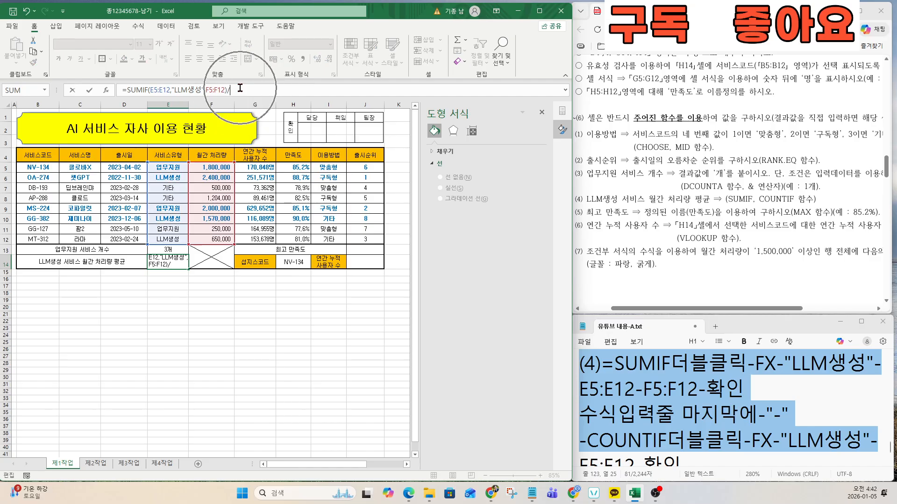
left_click(240, 89)
left_click(240, 88)
type("COUNTIF")
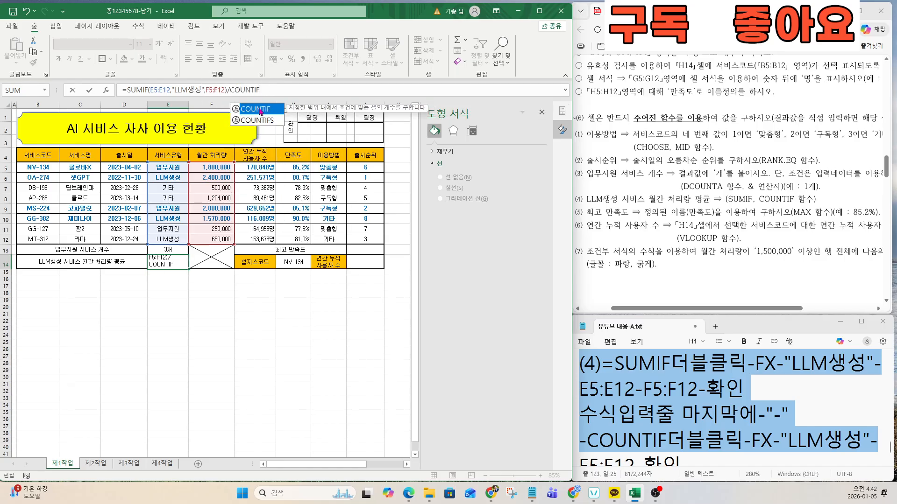
double_click(260, 111)
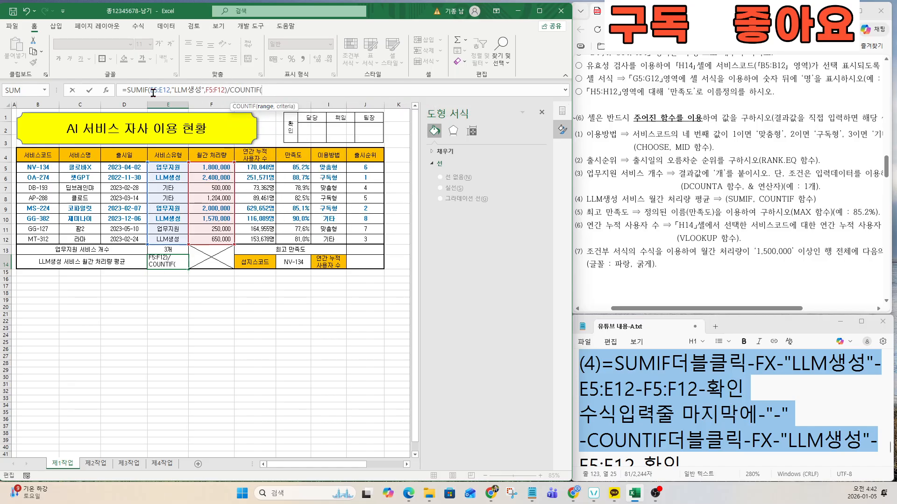
left_click(106, 89)
left_click(175, 333)
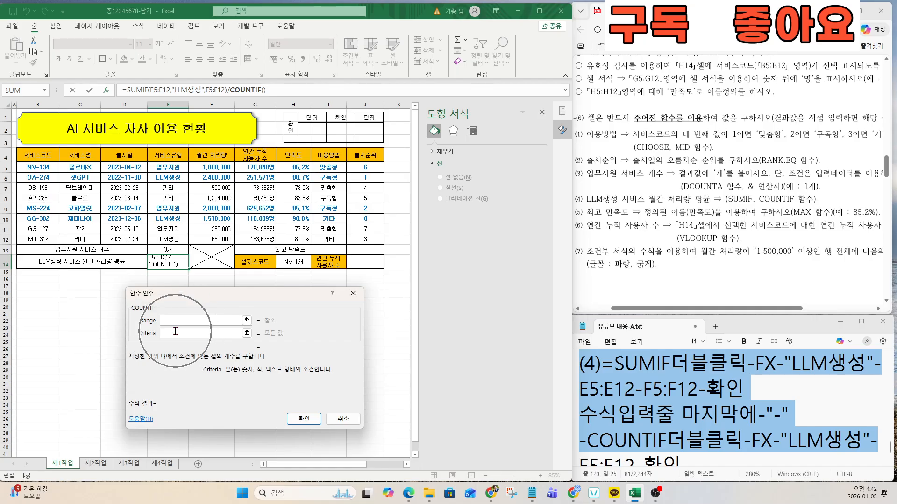
type("ㅣ")
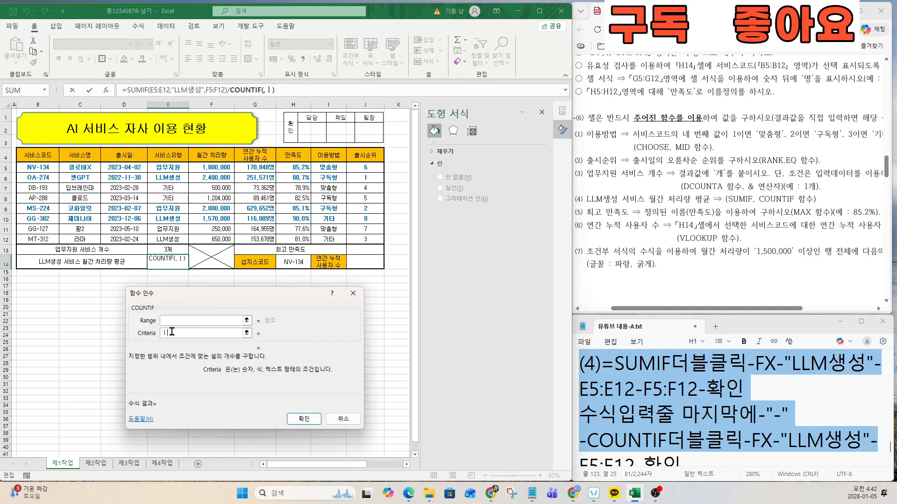
type("LLM생서")
left_click(174, 321)
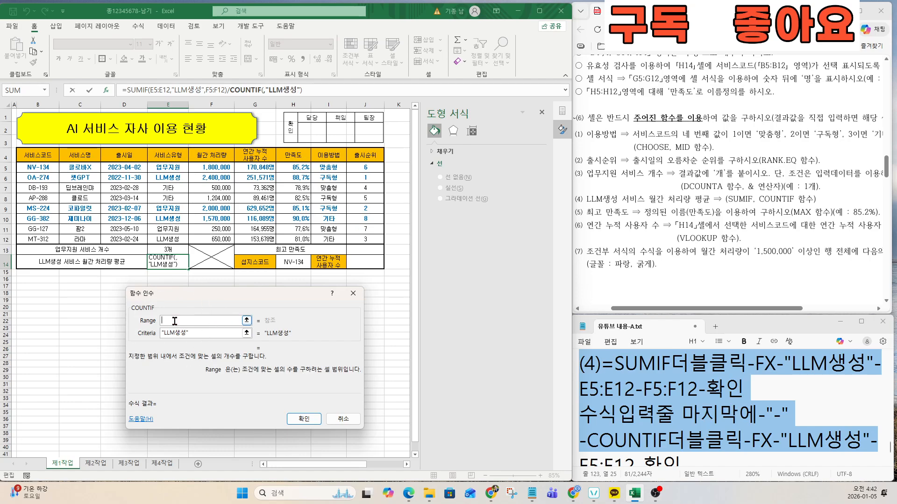
left_click_drag(168, 168, 169, 240)
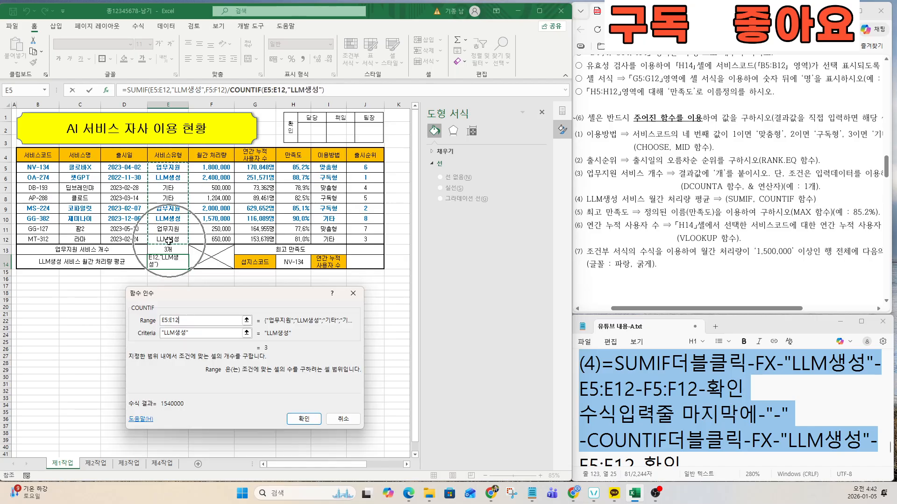
left_click(302, 419)
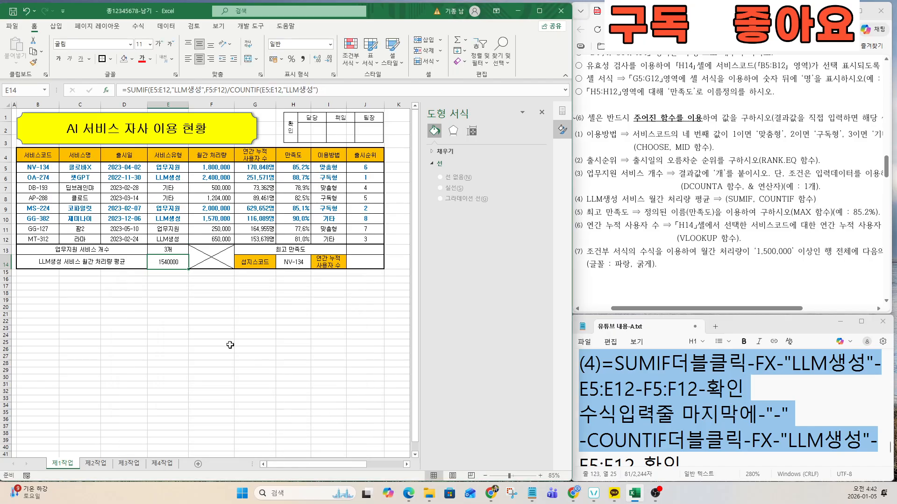
key("ctrl")
key("ctrl")
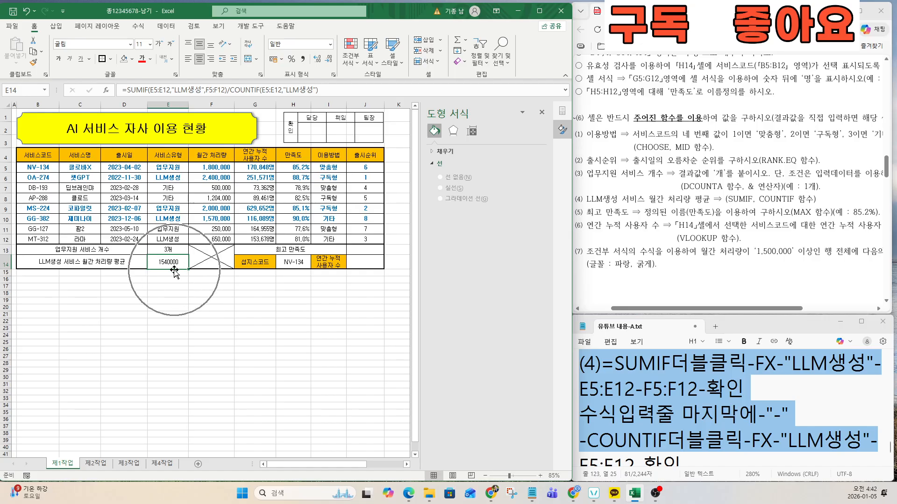
key("ctrl")
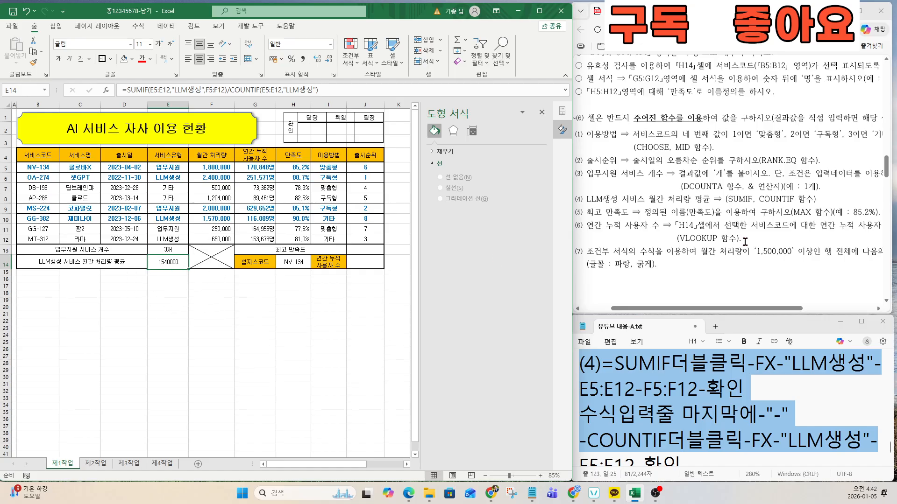
left_click(751, 191)
left_click_drag(629, 199, 772, 199)
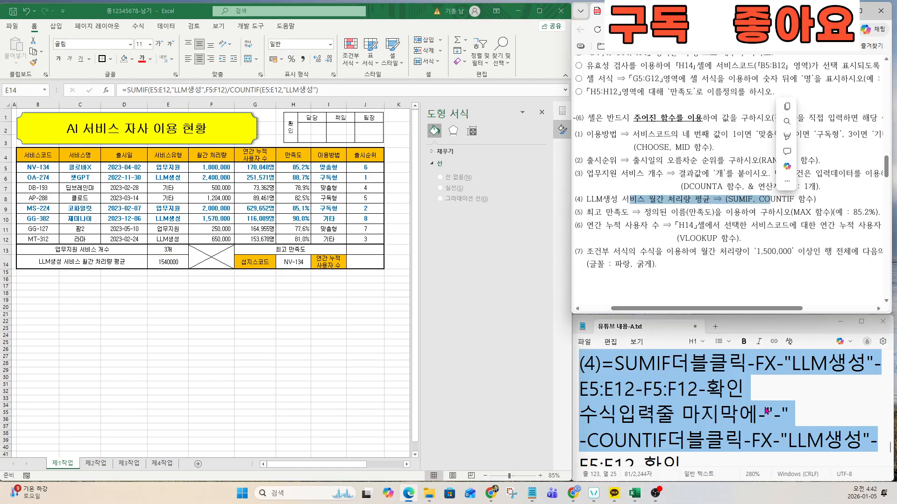
left_click(773, 415)
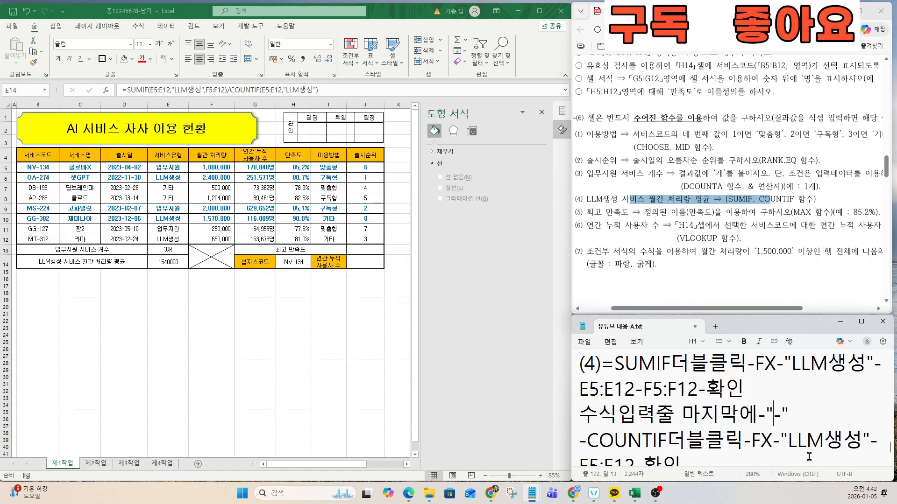
key("Delete")
type("/")
left_click(686, 440)
key("Down")
key("Down")
key("Down")
key("Down")
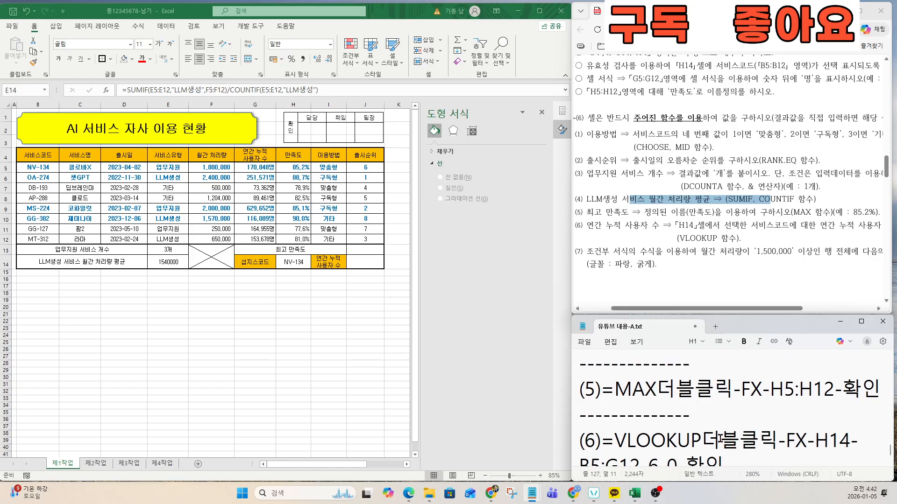
left_click(634, 210)
left_click_drag(589, 211, 791, 213)
left_click(363, 250)
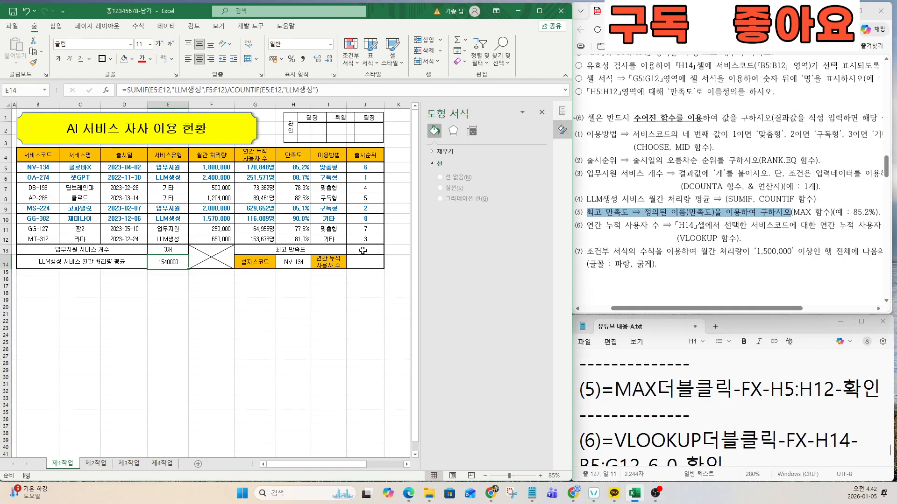
left_click(362, 251)
Step: Enter =MAX over the 만족도 values H5:H12 in J13
type("=MAX")
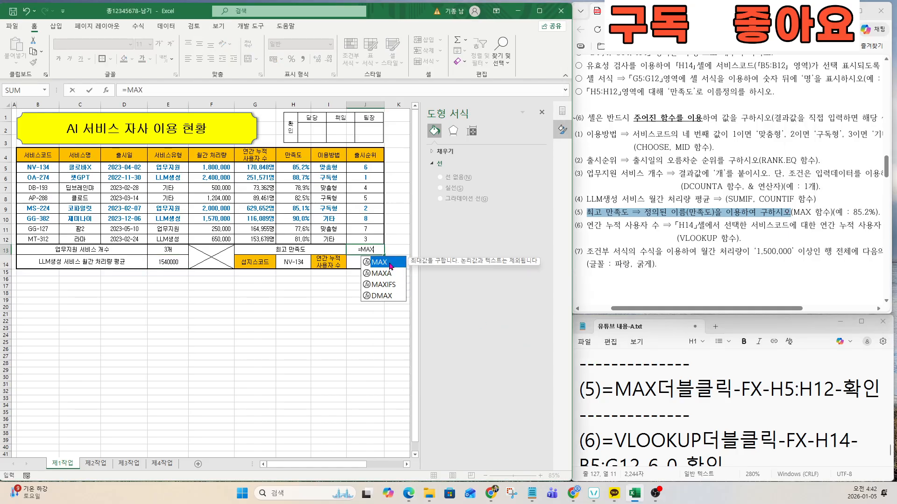
double_click(390, 263)
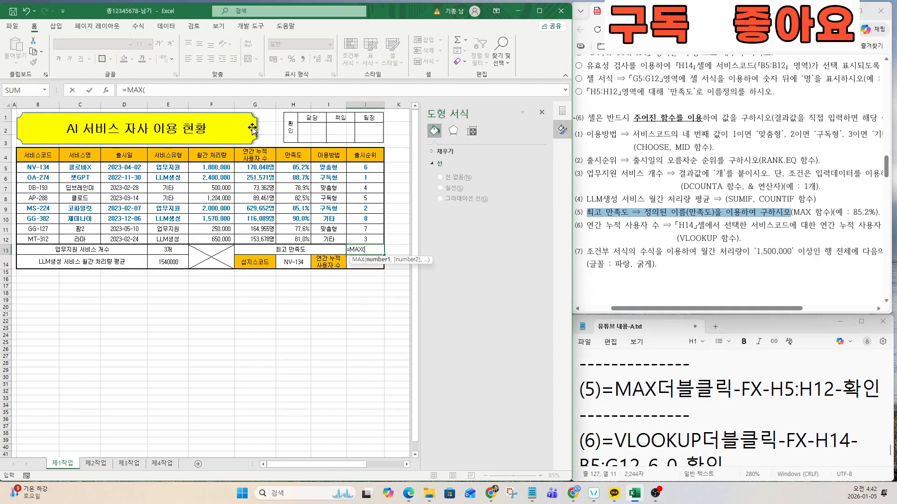
left_click(107, 90)
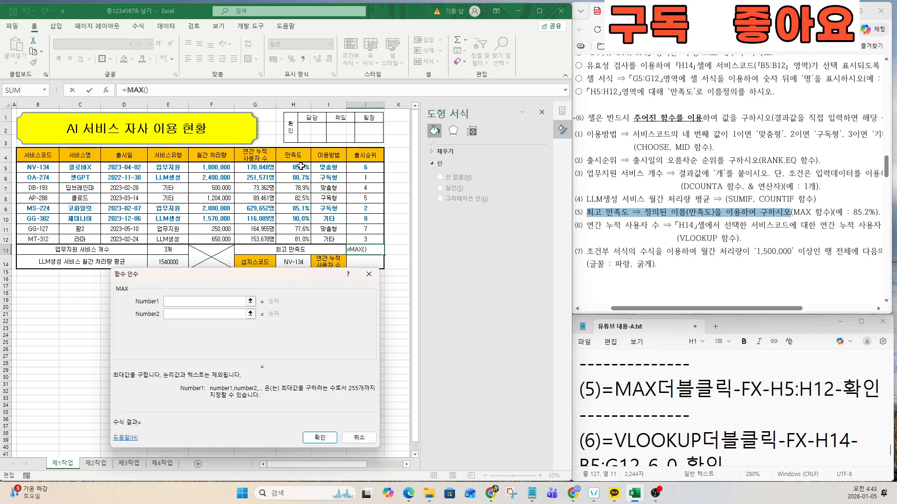
left_click_drag(299, 168, 295, 238)
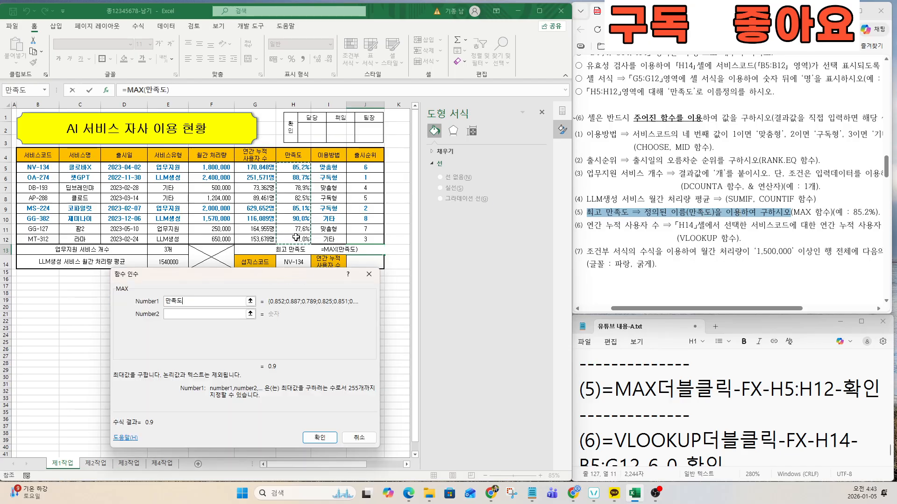
left_click(320, 437)
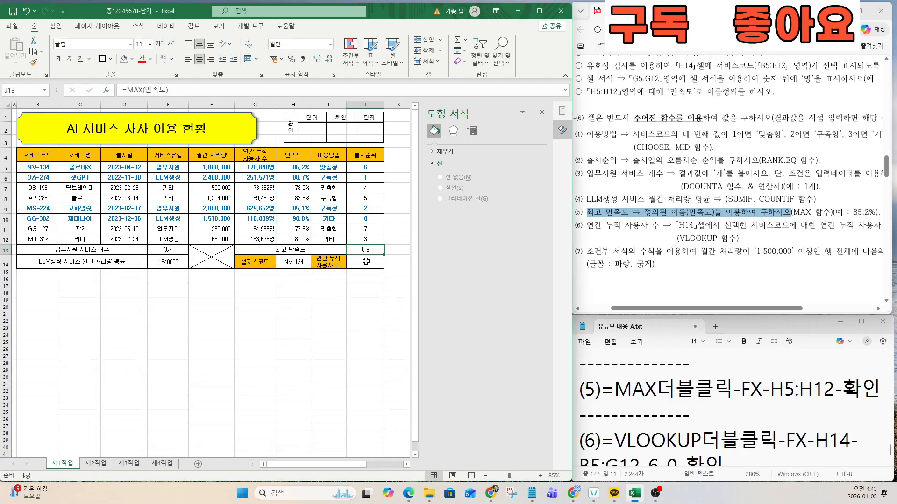
key("ctrl")
key("ctrl")
key("ctrl")
key("ctrl")
key("ctrl")
key("ctrl")
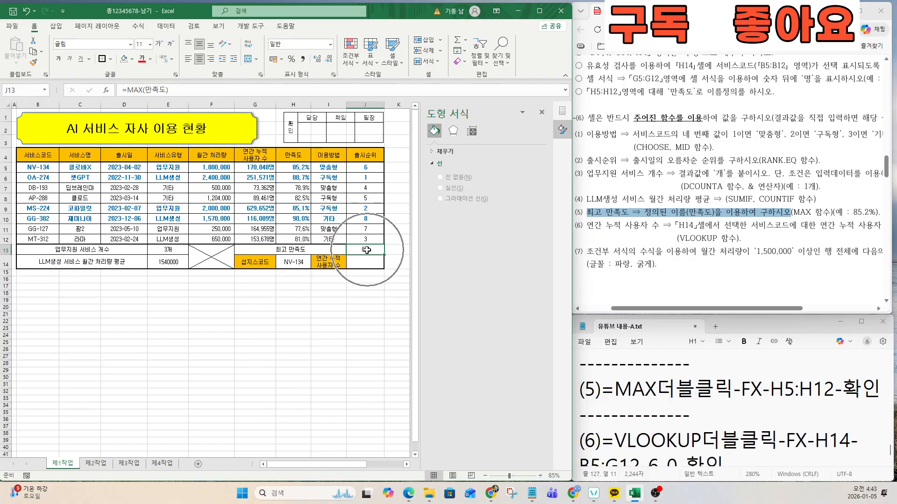
key("ctrl")
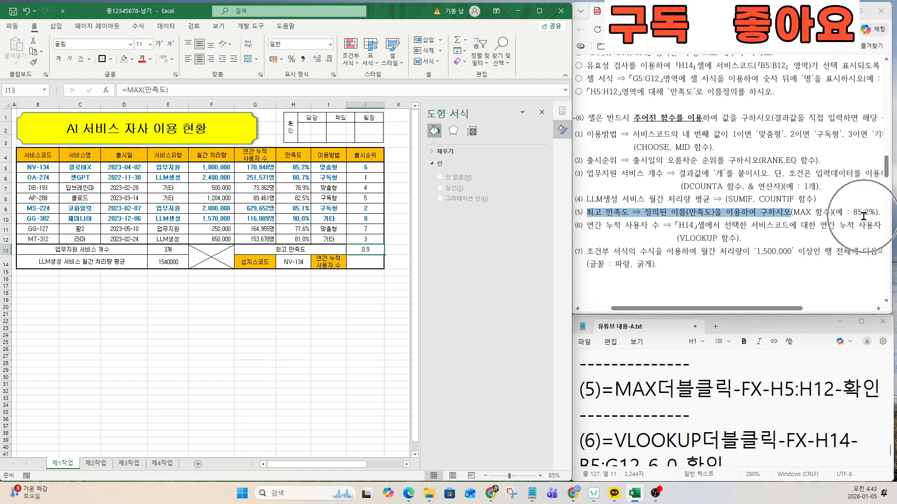
Step: Format J13 as a percentage with one decimal place, showing 90.0%
left_click(290, 59)
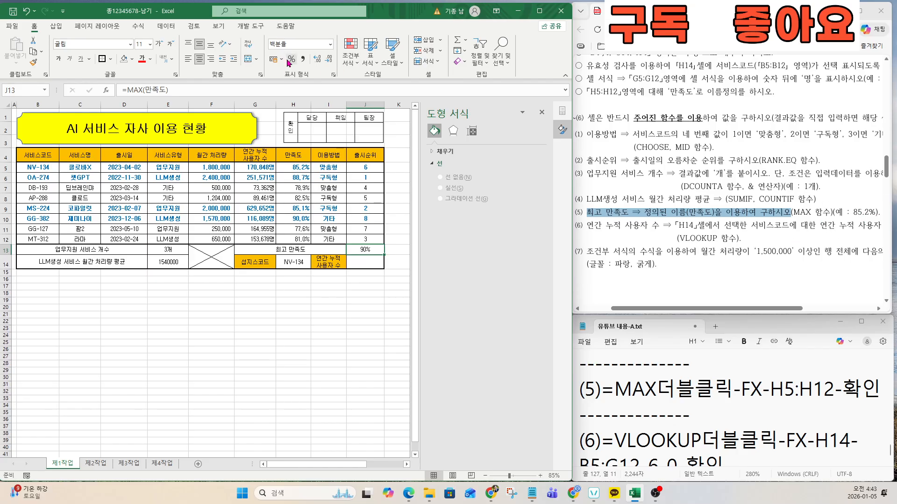
key("ctrl")
key("ctrl")
key("ctrl")
left_click(627, 229)
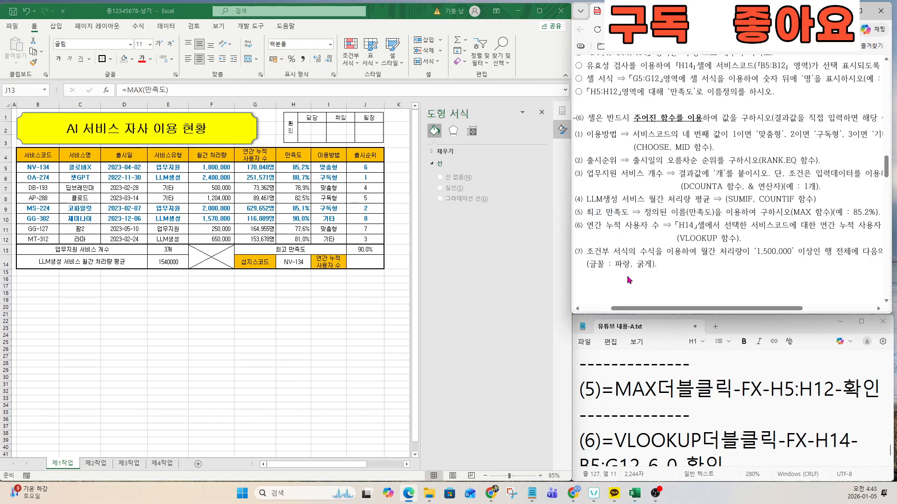
left_click(701, 429)
Step: Start a VLOOKUP in J14 using service code H14 as the lookup value
key("Down")
key("Down")
key("Down")
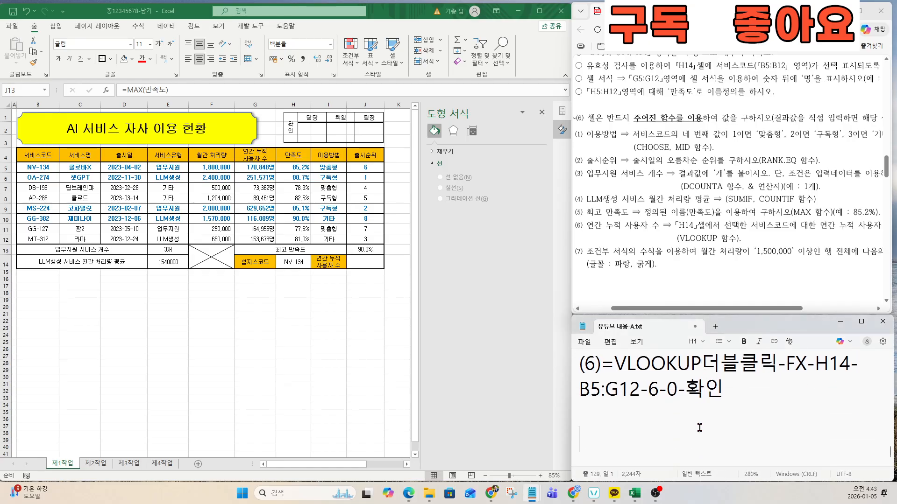
left_click_drag(579, 364, 748, 403)
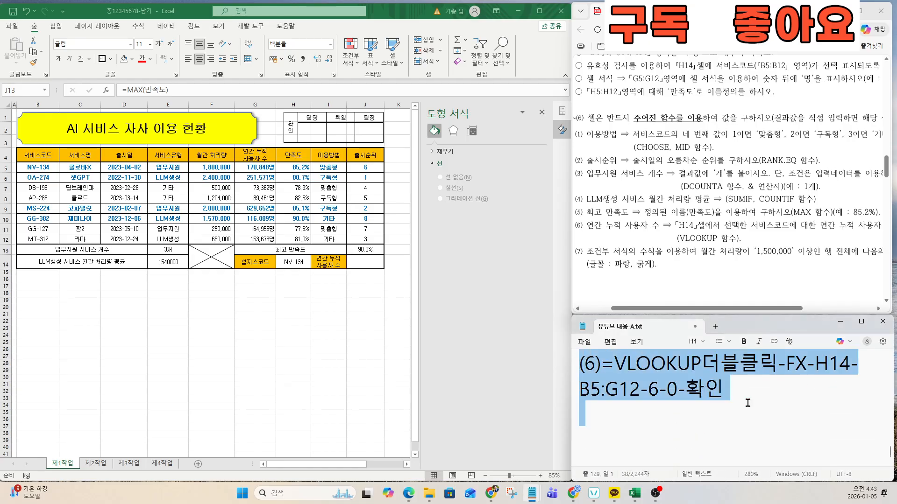
left_click(370, 263)
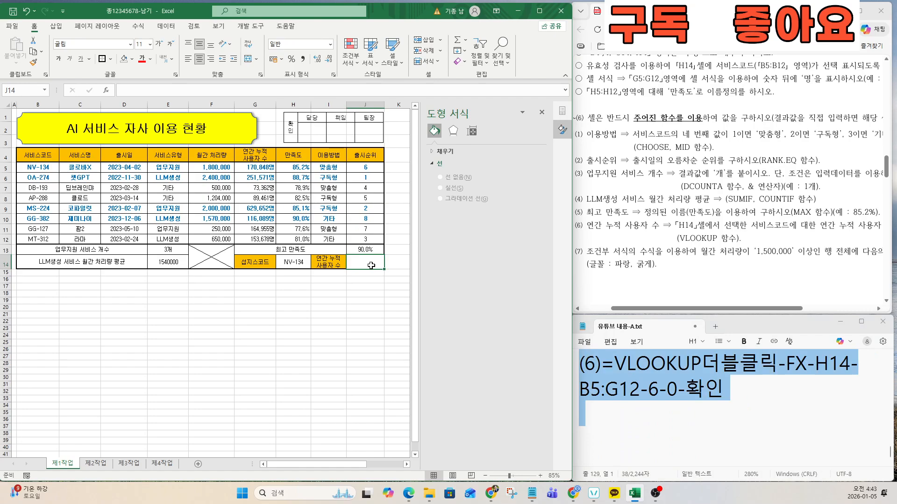
type("=VL")
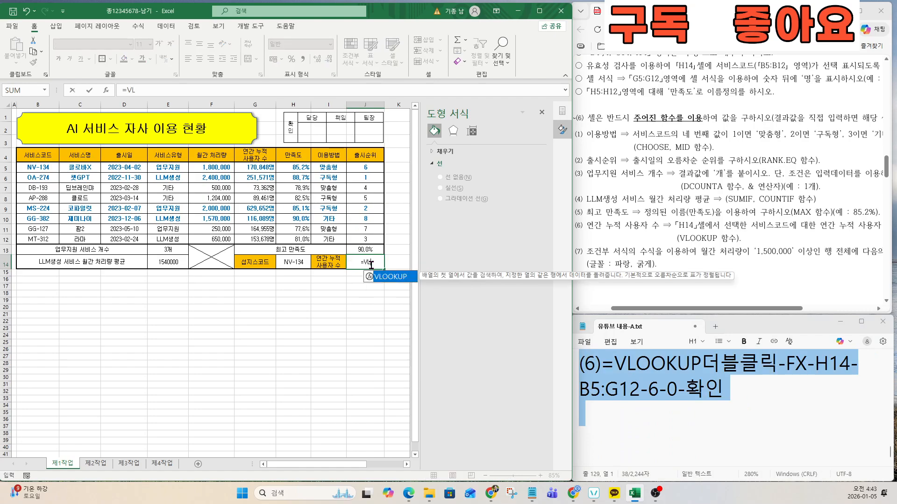
double_click(381, 276)
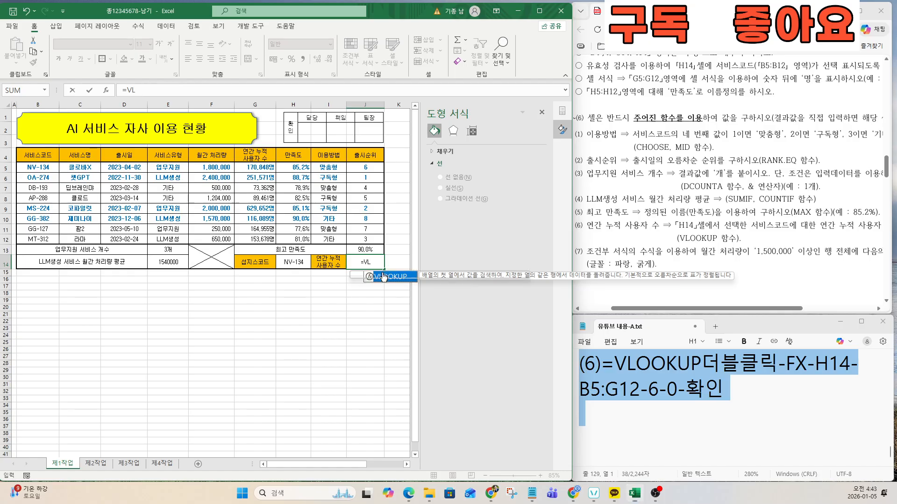
left_click(106, 89)
left_click_drag(219, 285, 273, 301)
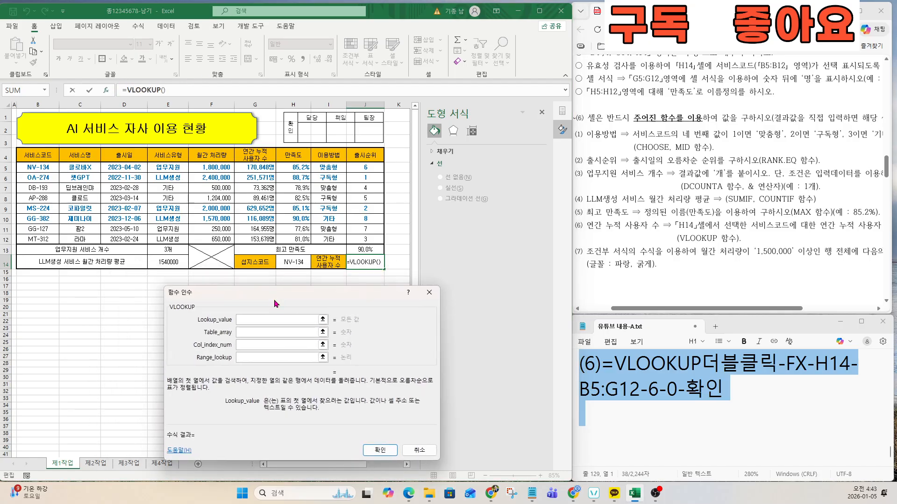
left_click(293, 261)
left_click(262, 330)
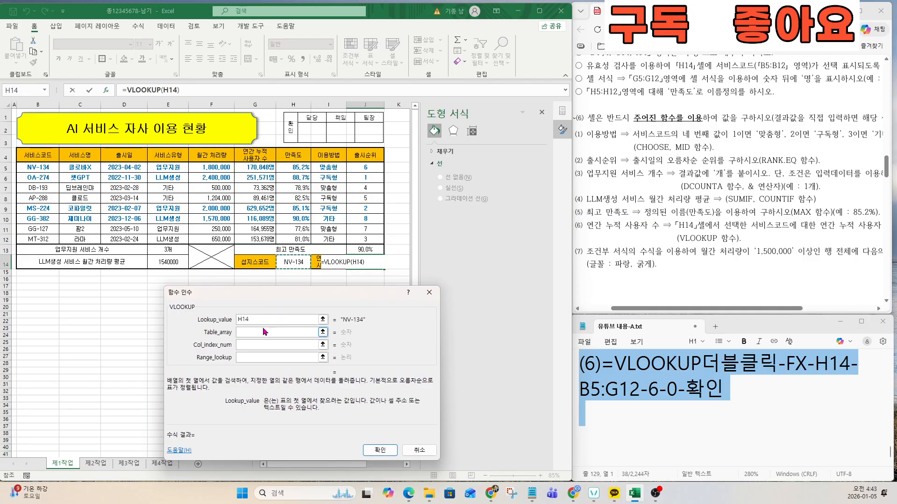
Step: Complete the VLOOKUP with table B5:G12, column 6 and exact match 0, returning 170848
left_click(717, 256)
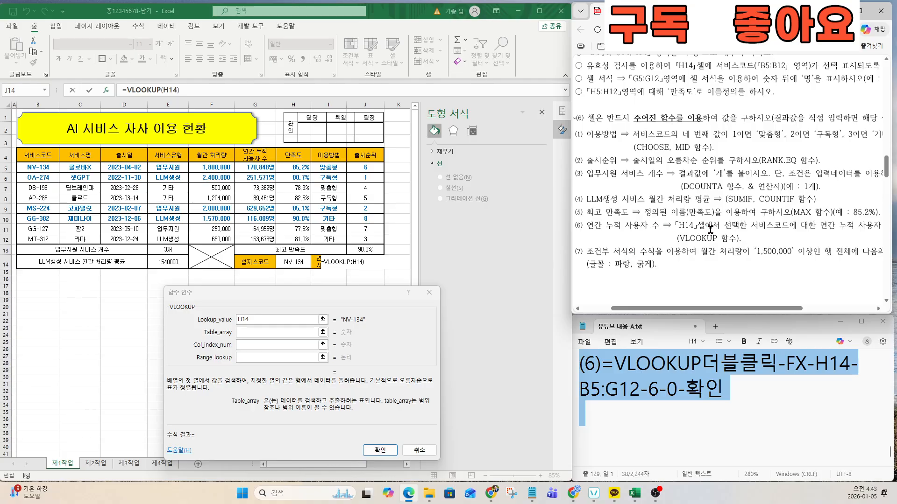
left_click_drag(752, 225, 880, 223)
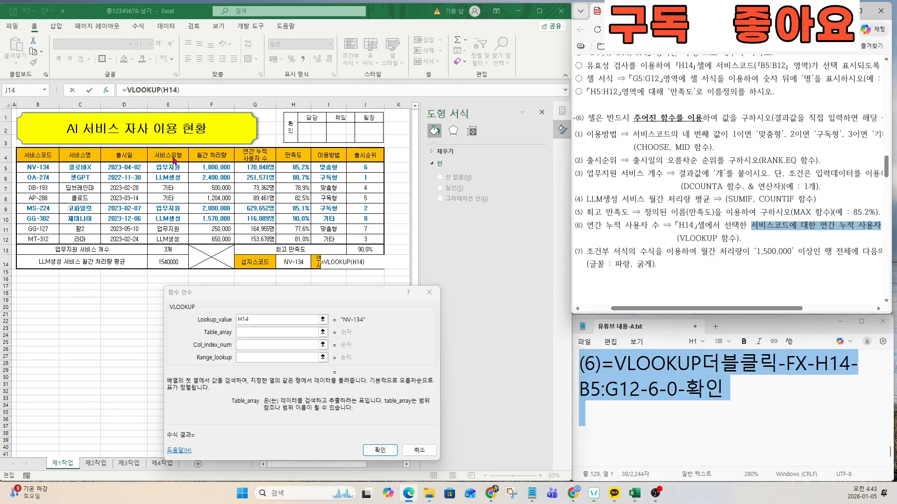
key("ctrl")
key("ctrl")
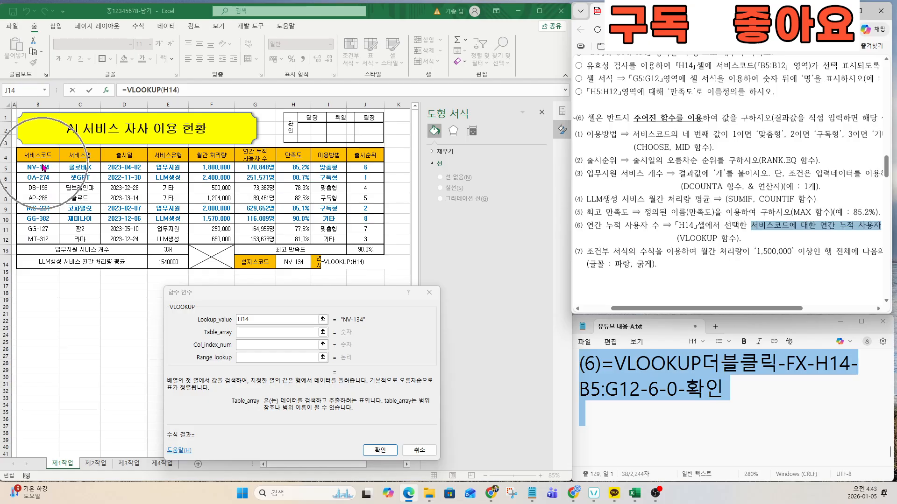
key("ctrl")
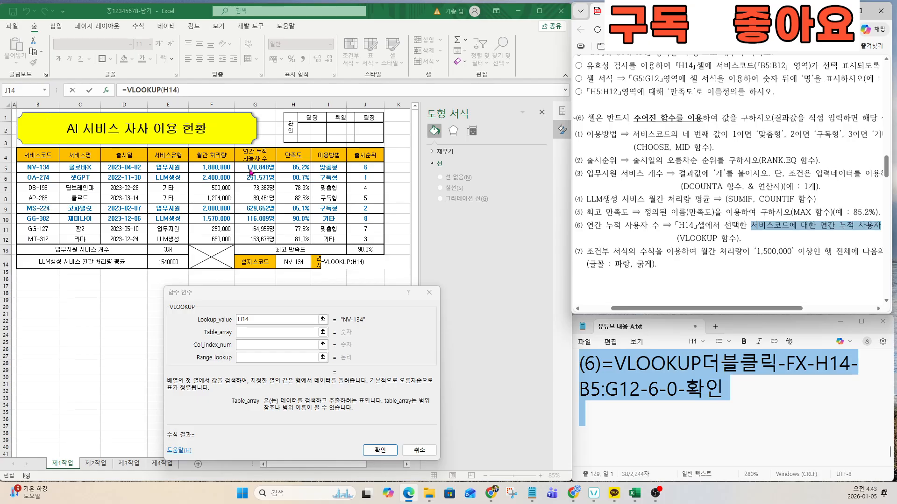
key("ctrl")
left_click_drag(29, 167, 255, 244)
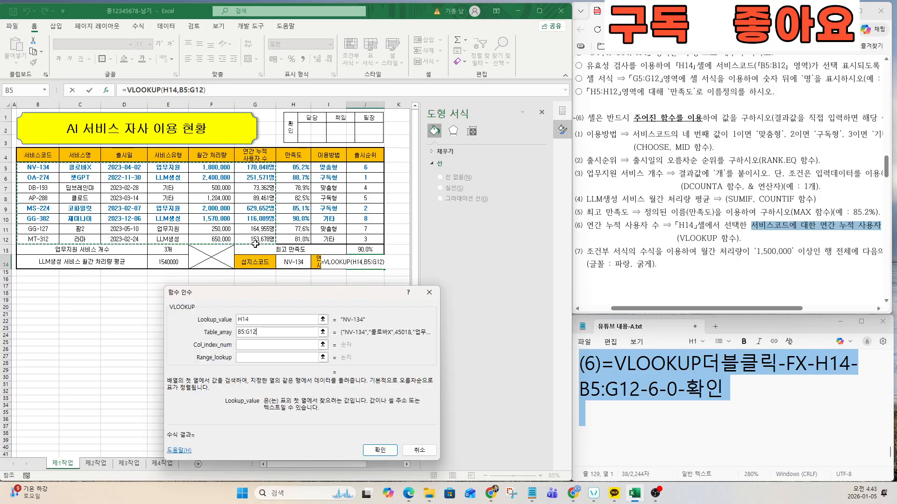
left_click(247, 345)
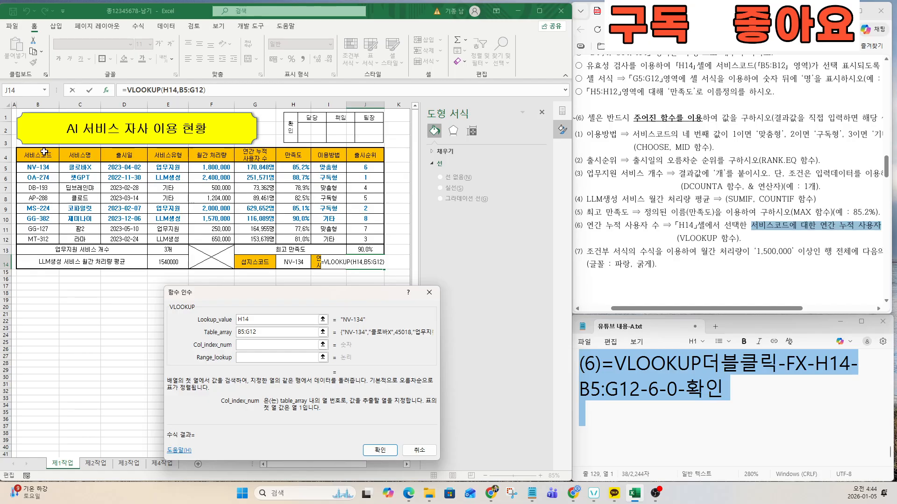
key("ctrl")
key("ctrl")
type("6")
left_click(247, 357)
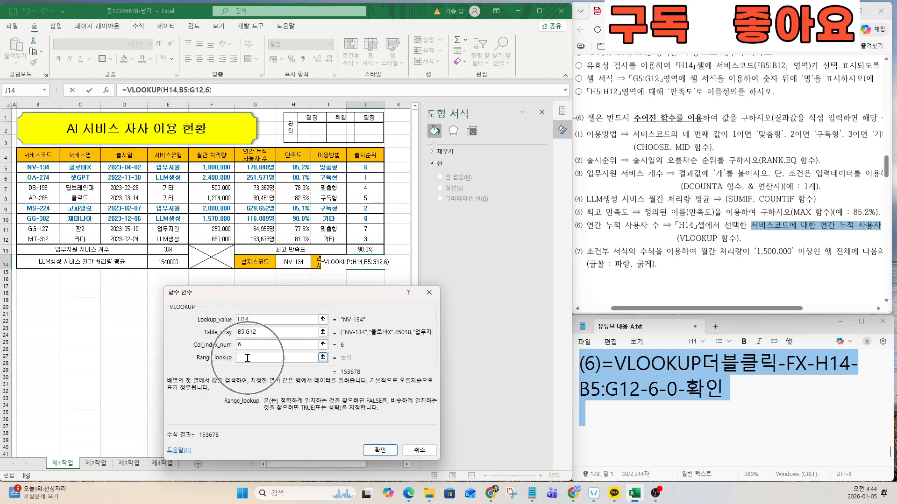
type("0")
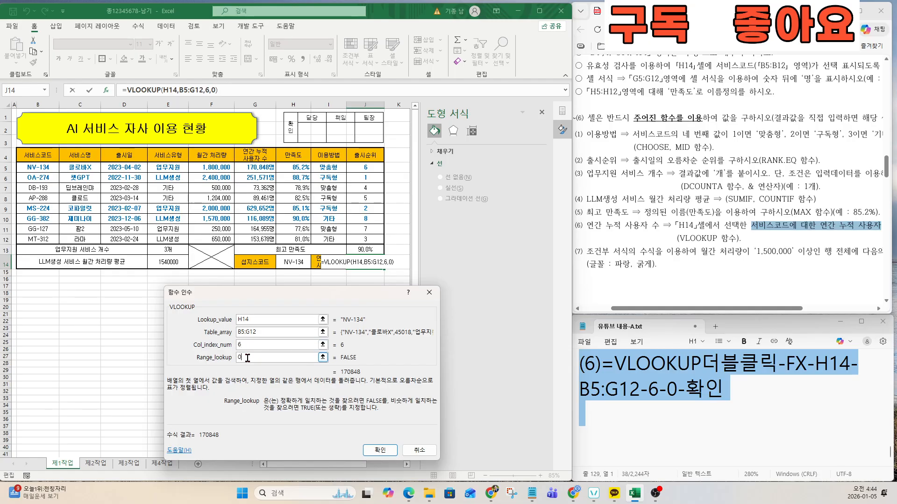
left_click(380, 450)
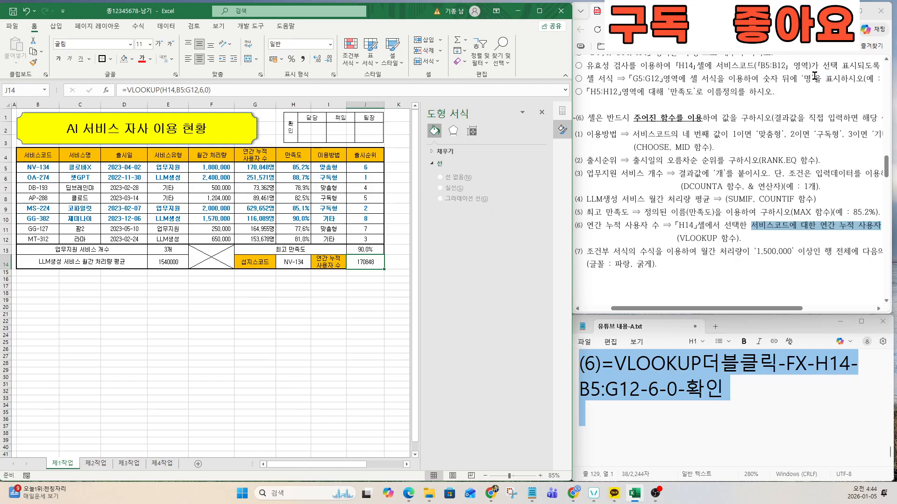
key("ctrl")
key("ctrl")
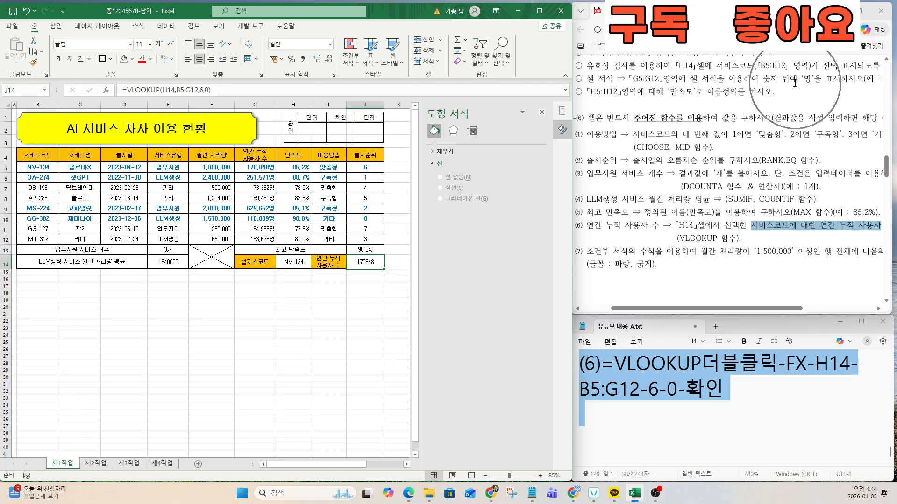
key("ctrl")
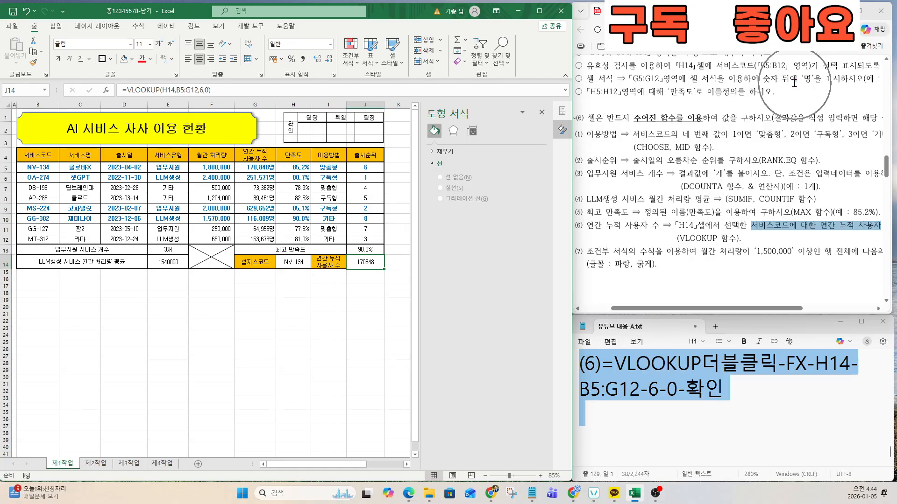